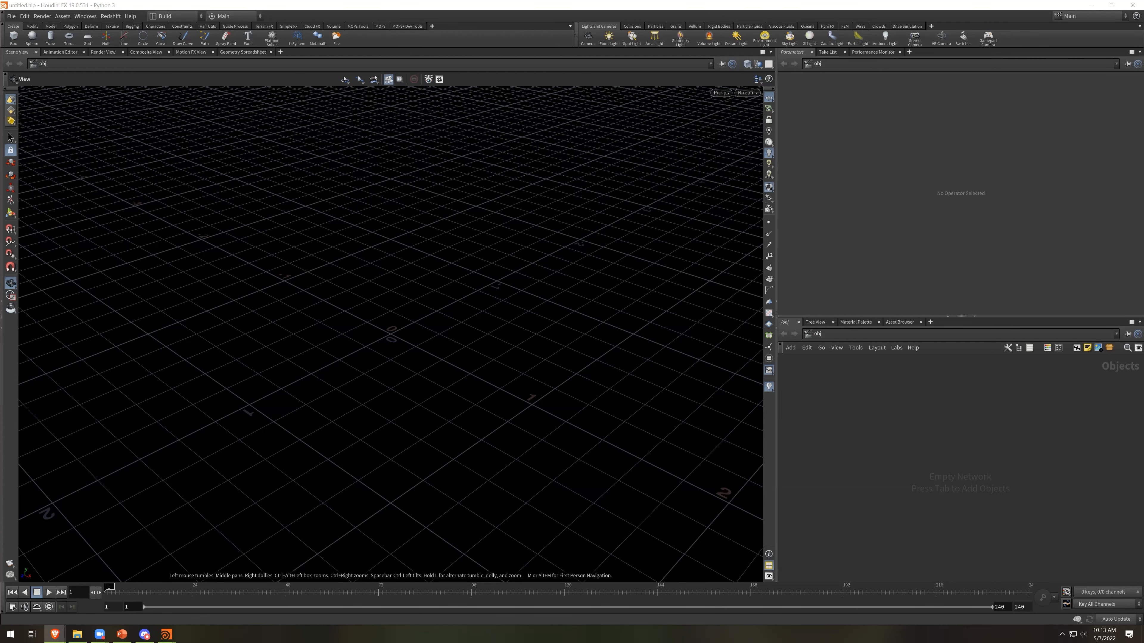
Switch to the browser with the toadstorm/MOPS GitHub repository and maximize its window
left_click_drag(0, 120, 608, 121)
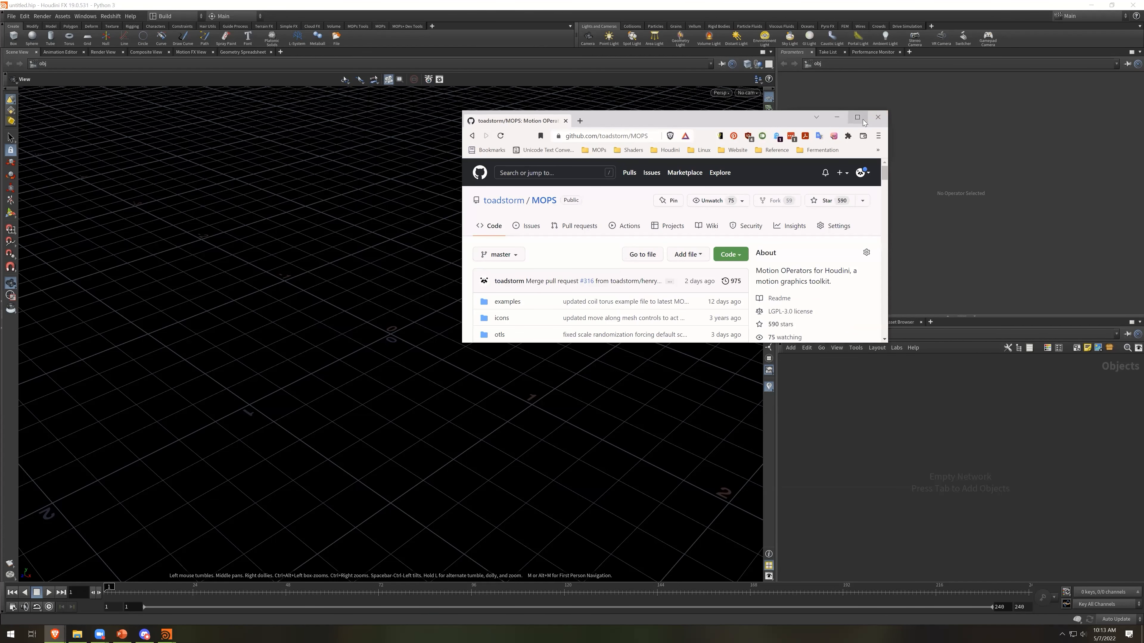
left_click(857, 117)
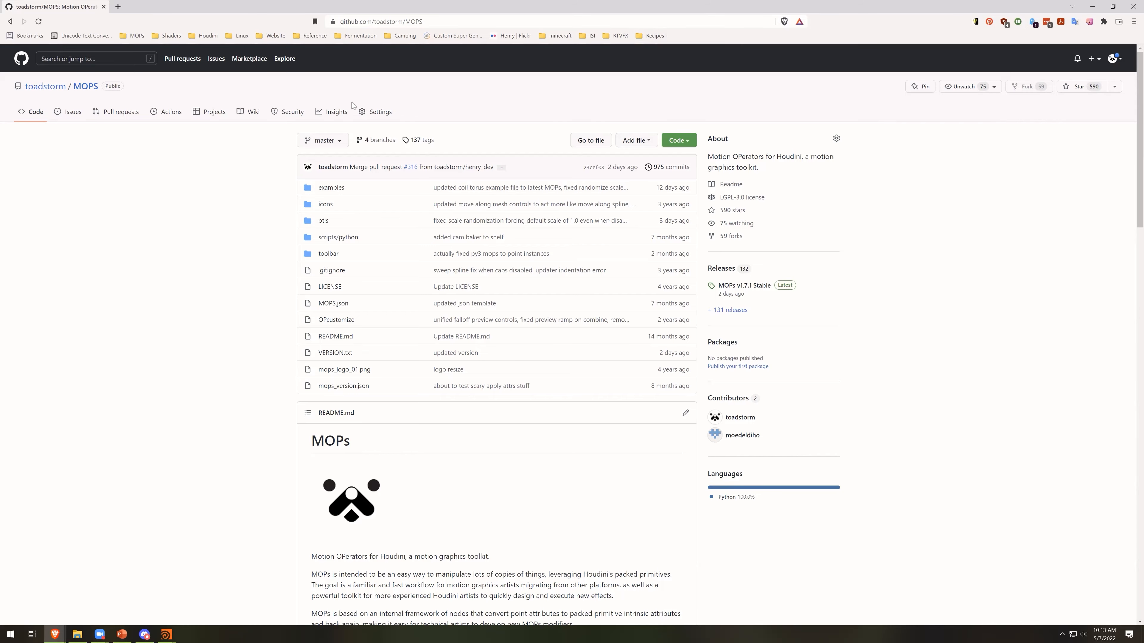
left_click(369, 23)
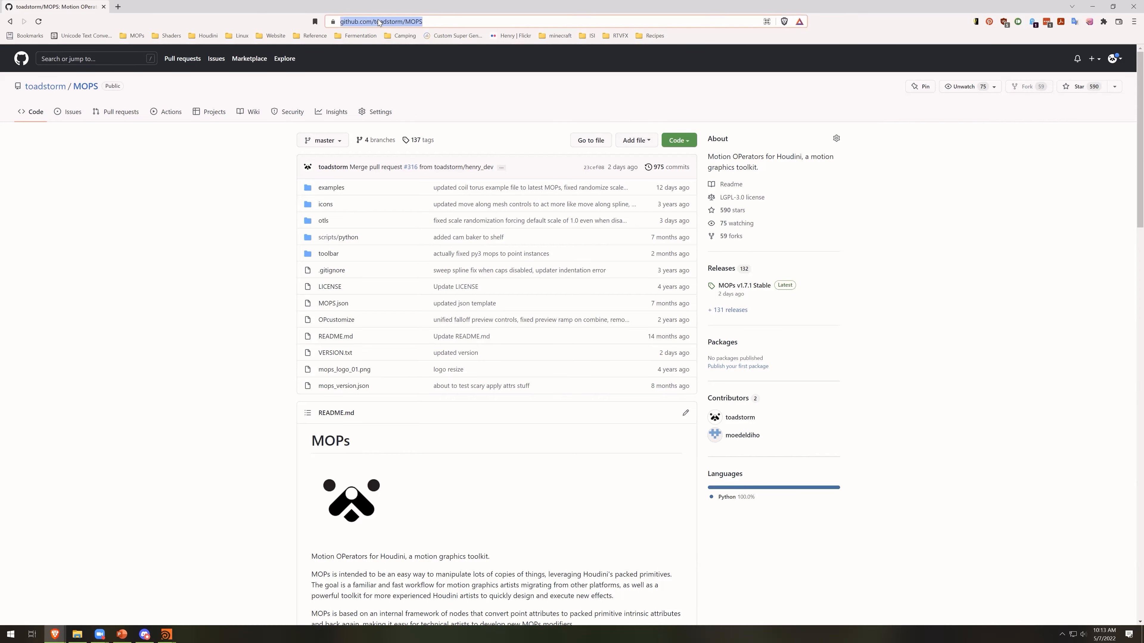
left_click(241, 260)
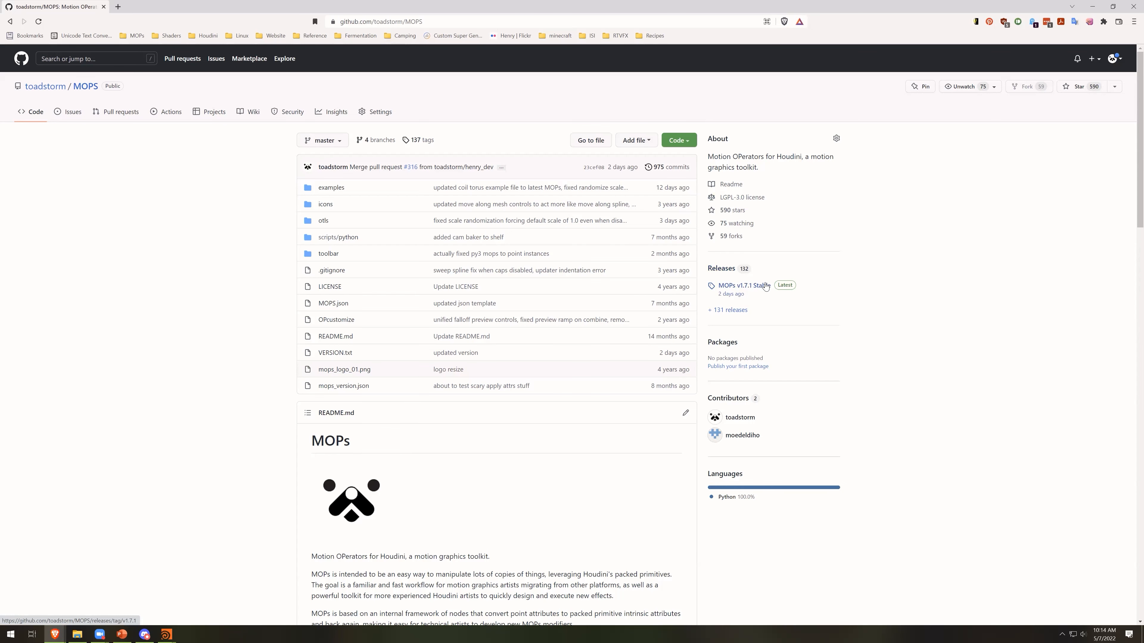
Download the source code zip of MOPs v1.7.1 Stable from the repository's releases to the Desktop
left_click(721, 269)
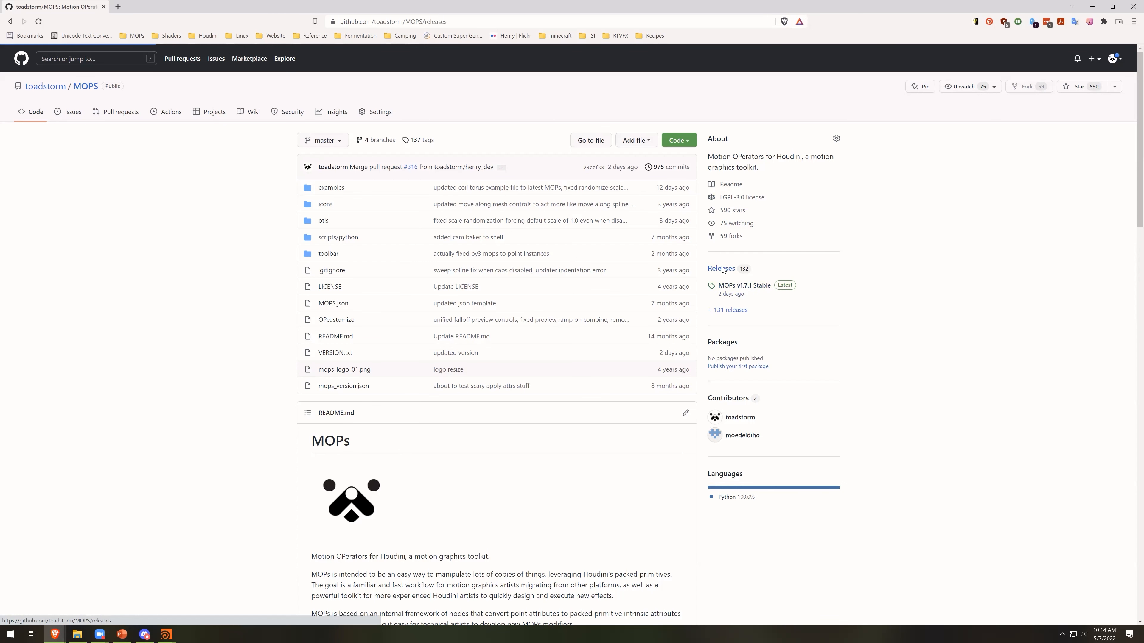
scroll(193, 267, "down", 10)
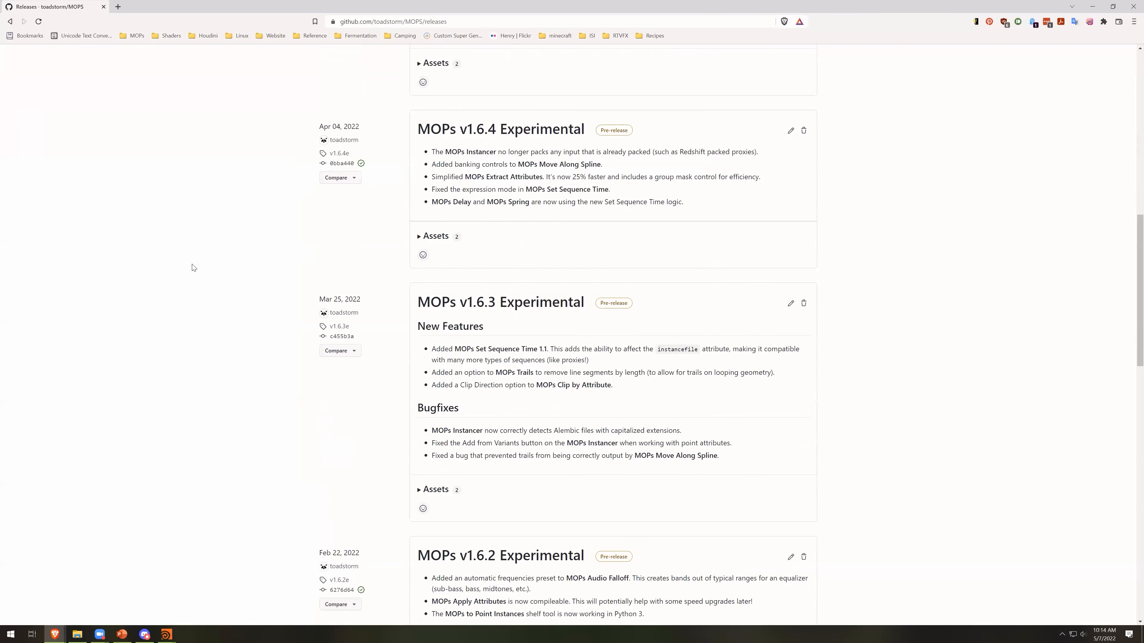
scroll(217, 279, "up", 12)
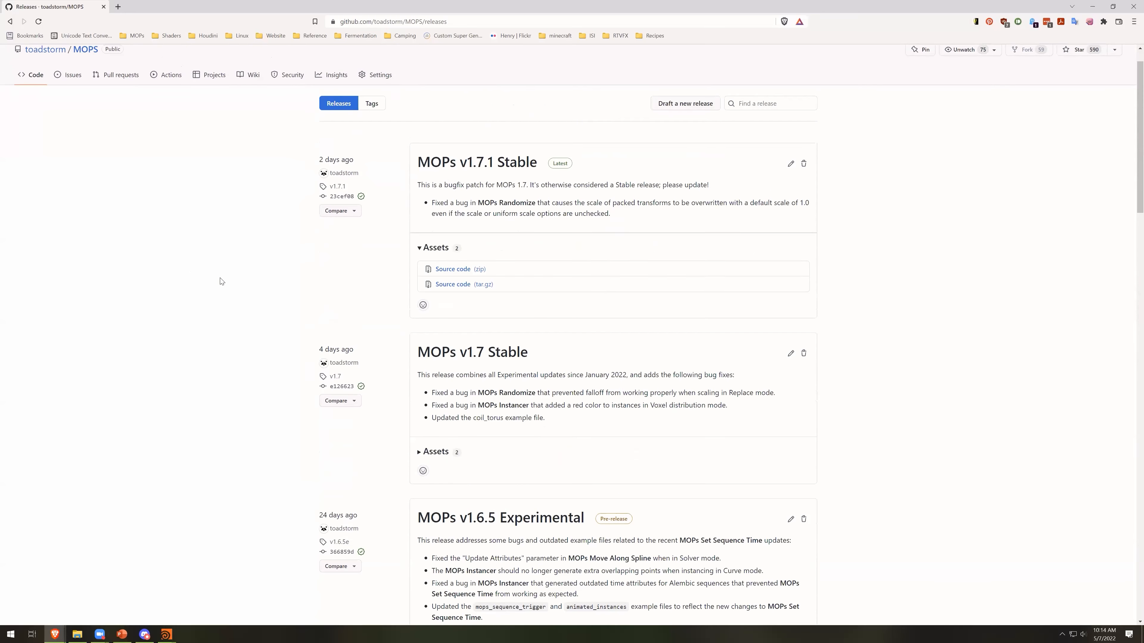
scroll(220, 281, "up", 1)
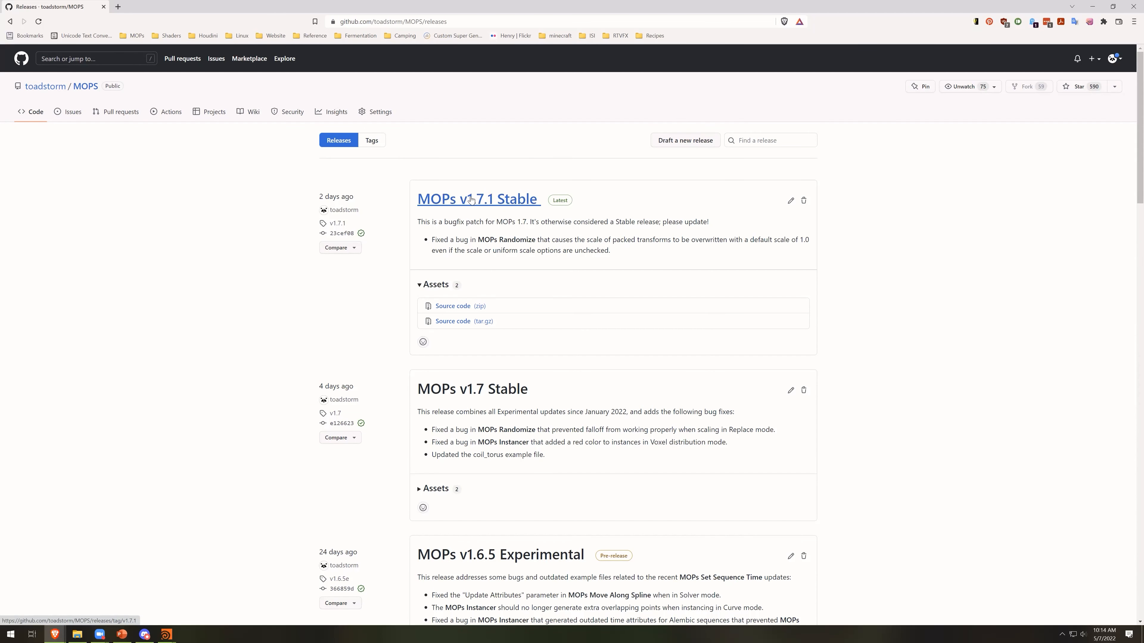
left_click(455, 306)
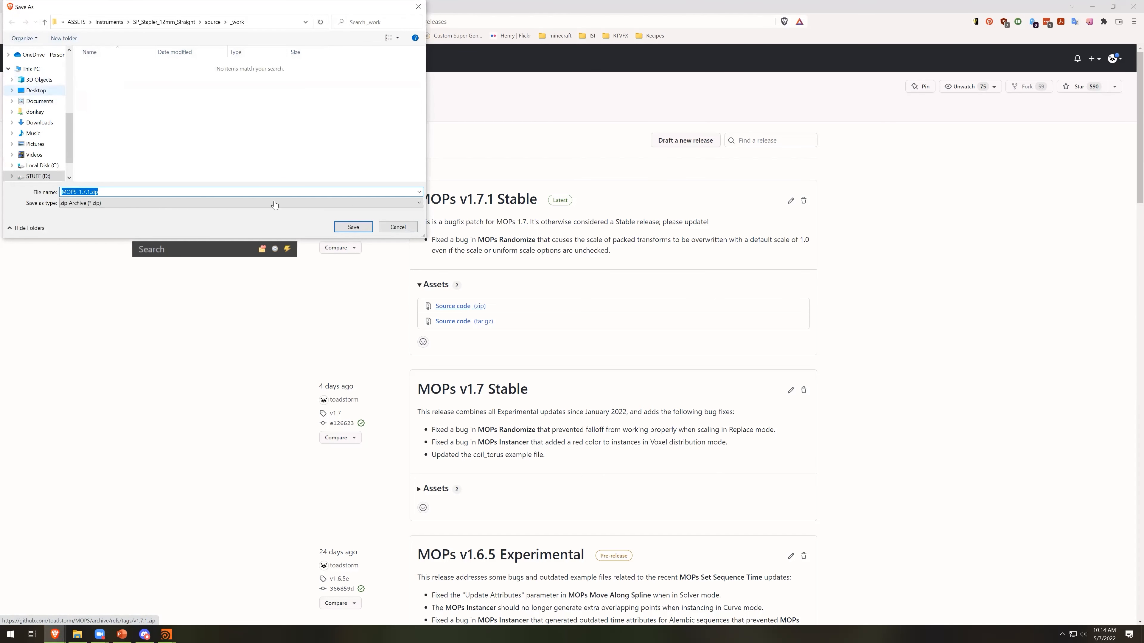
left_click(36, 90)
left_click(353, 227)
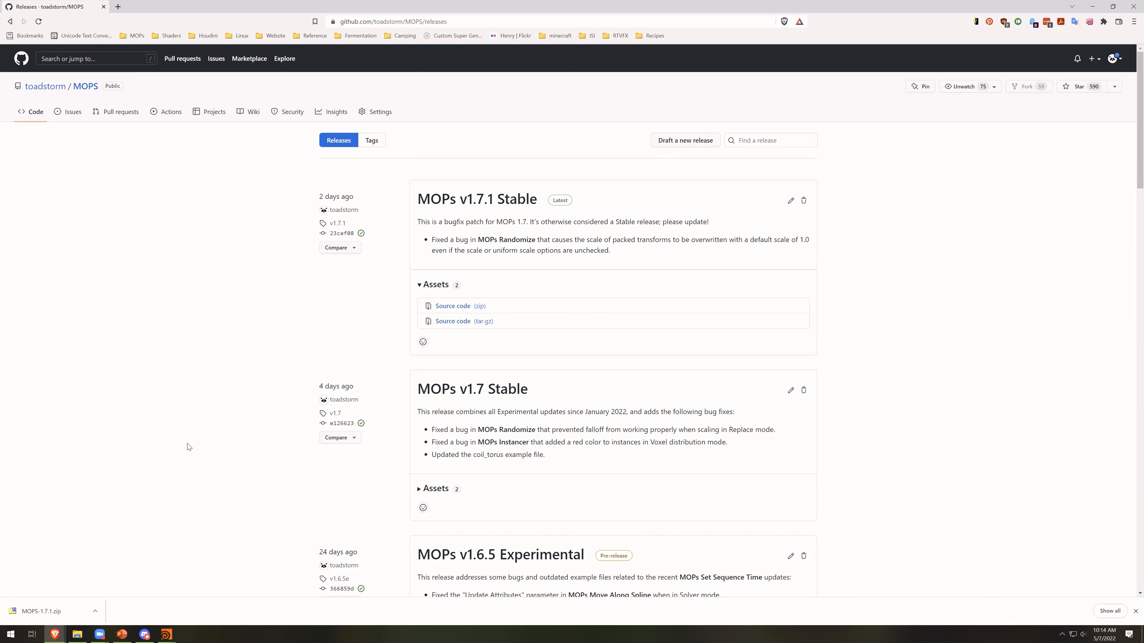
Switch to File Explorer, open the folder D:\Projects\VFX\MOPS and highlight its full path
left_click(77, 633)
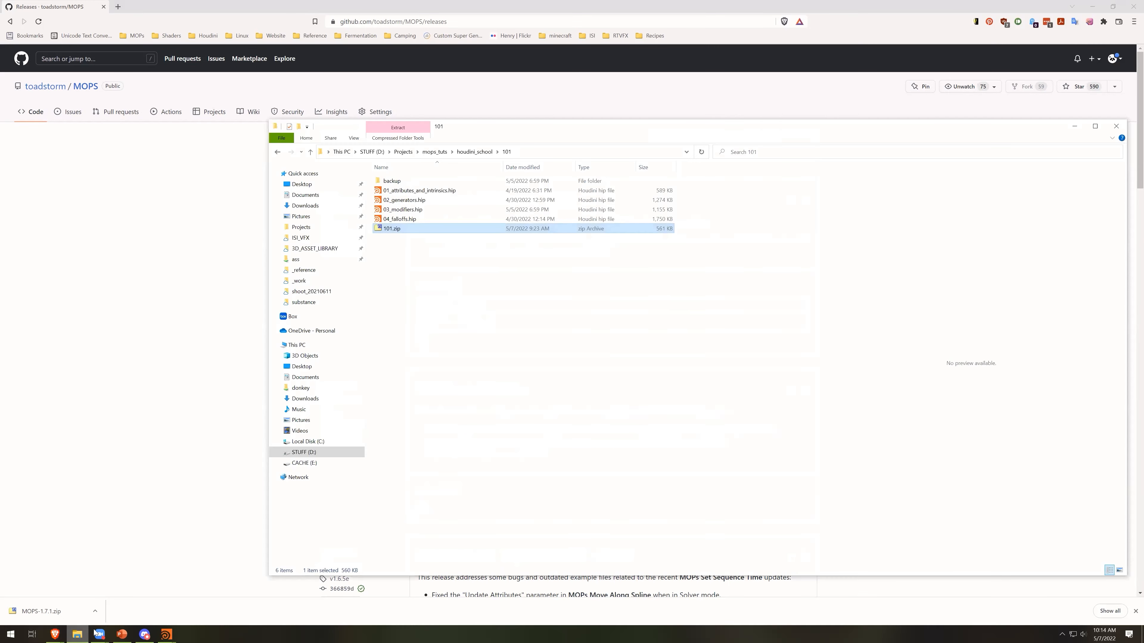
left_click(524, 334)
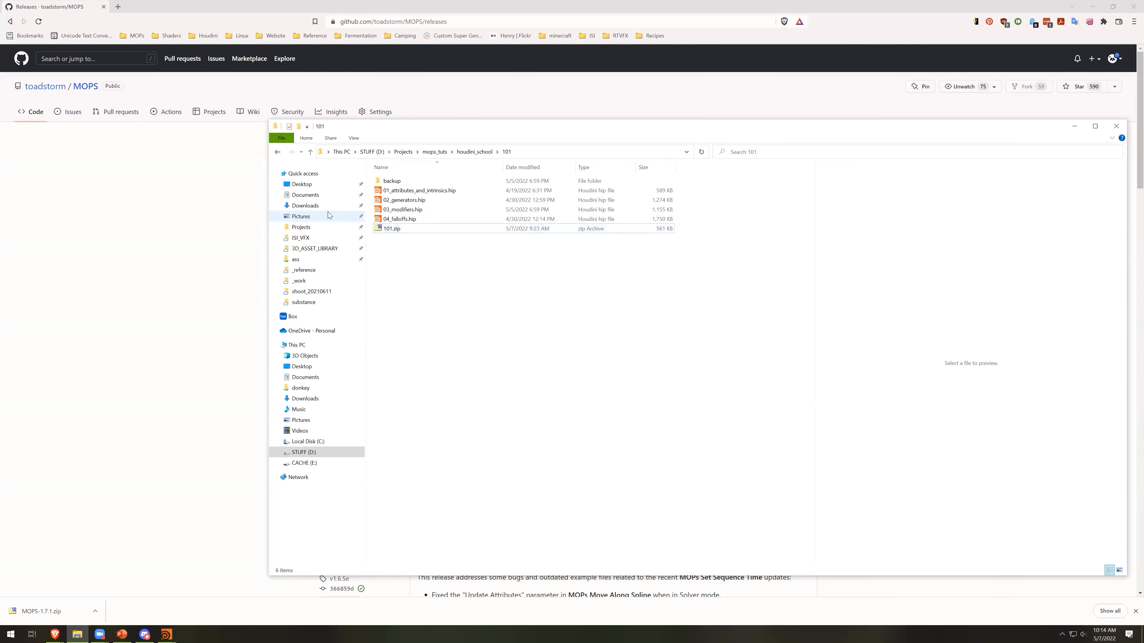
left_click(315, 453)
left_click(400, 363)
double_click(390, 343)
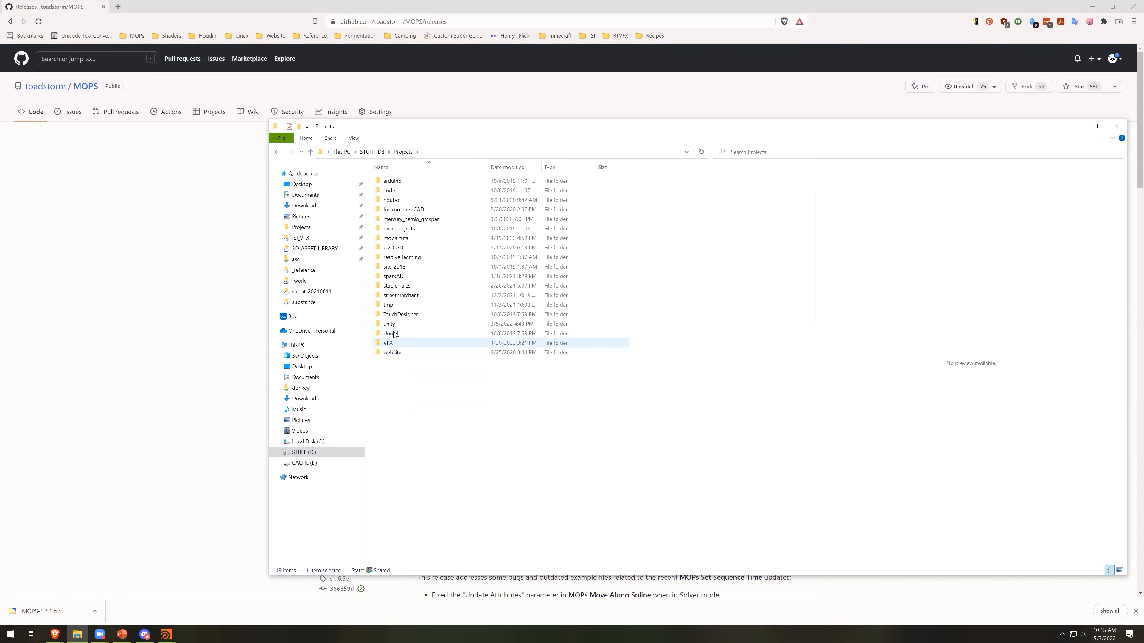
double_click(398, 260)
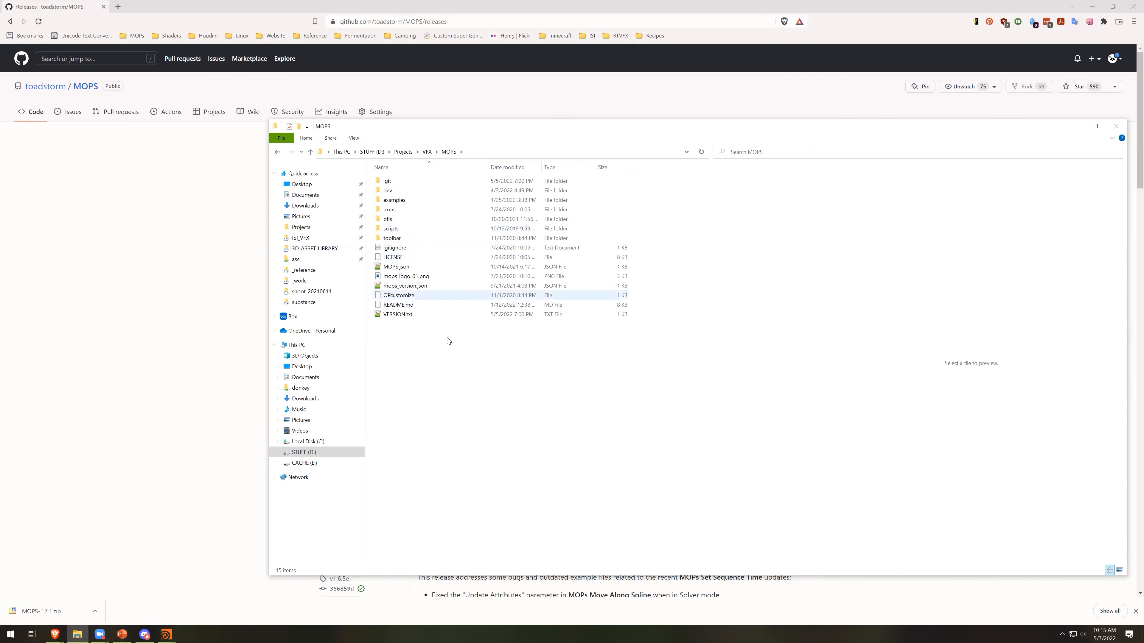
left_click(539, 152)
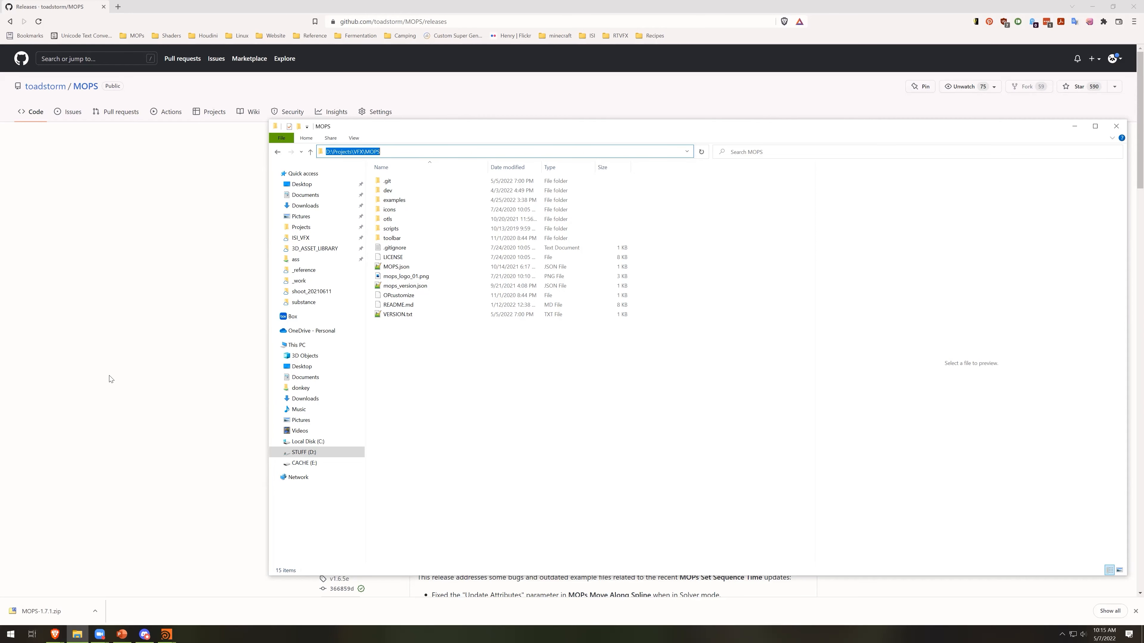
Open the Documents\houdini19.0\packages folder in a second File Explorer window and move that window clear of the MOPS folder
left_click(11, 635)
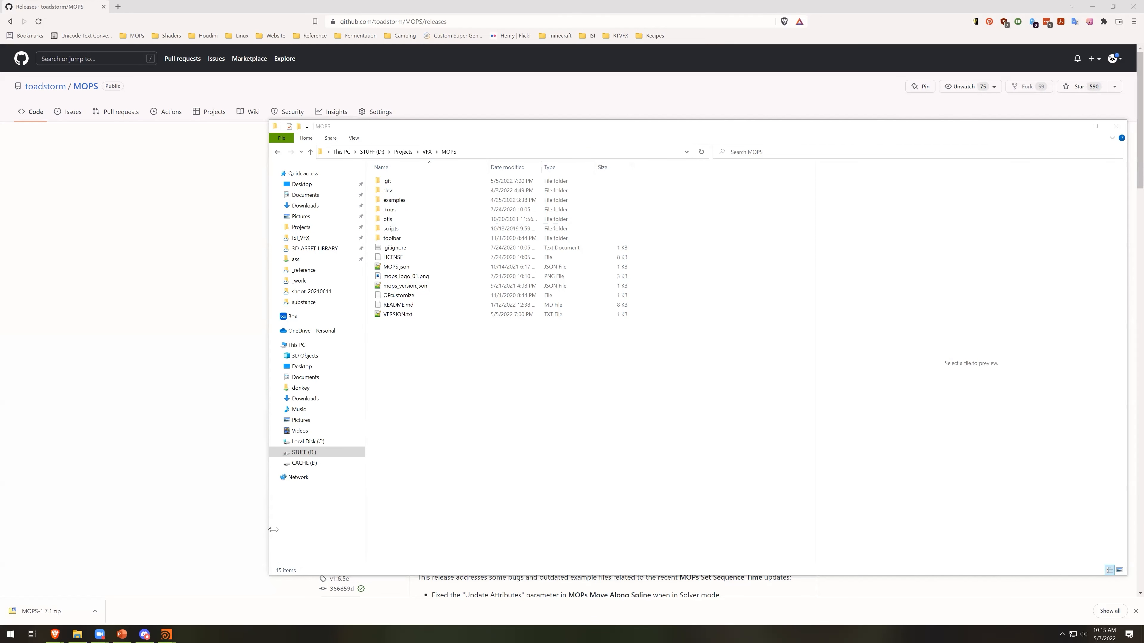
key("super+e")
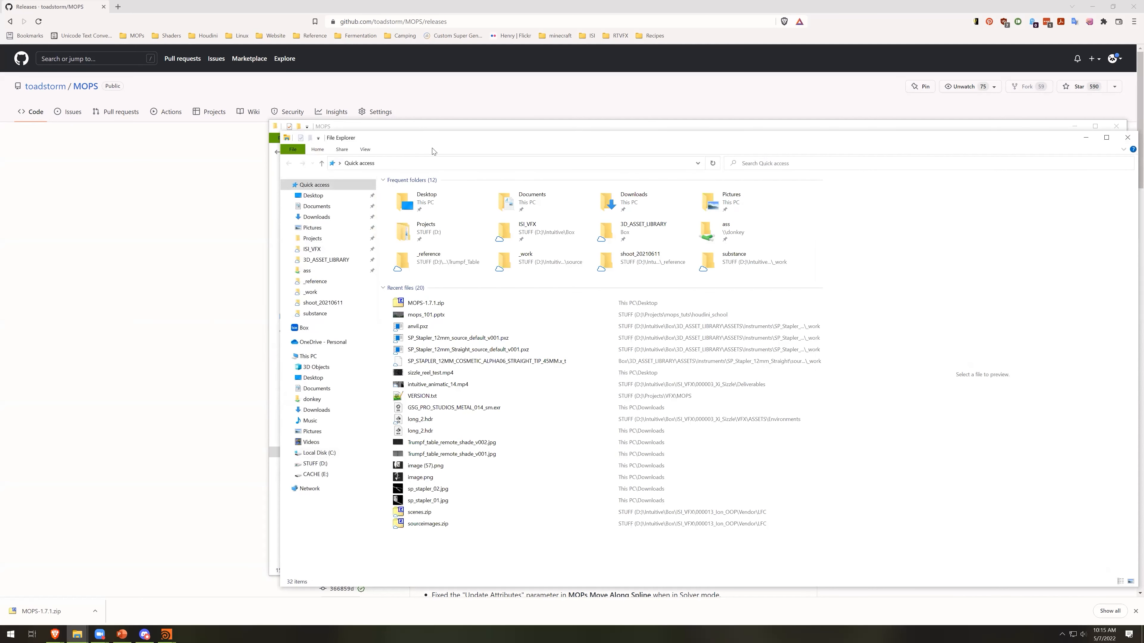
left_click_drag(432, 149, 587, 236)
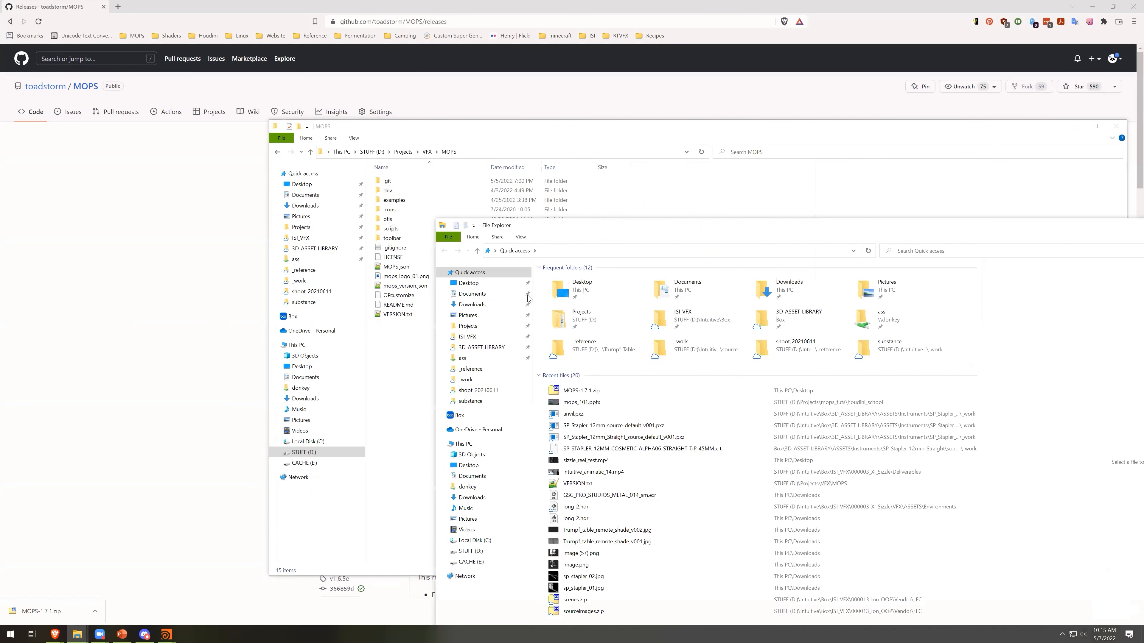
left_click(489, 293)
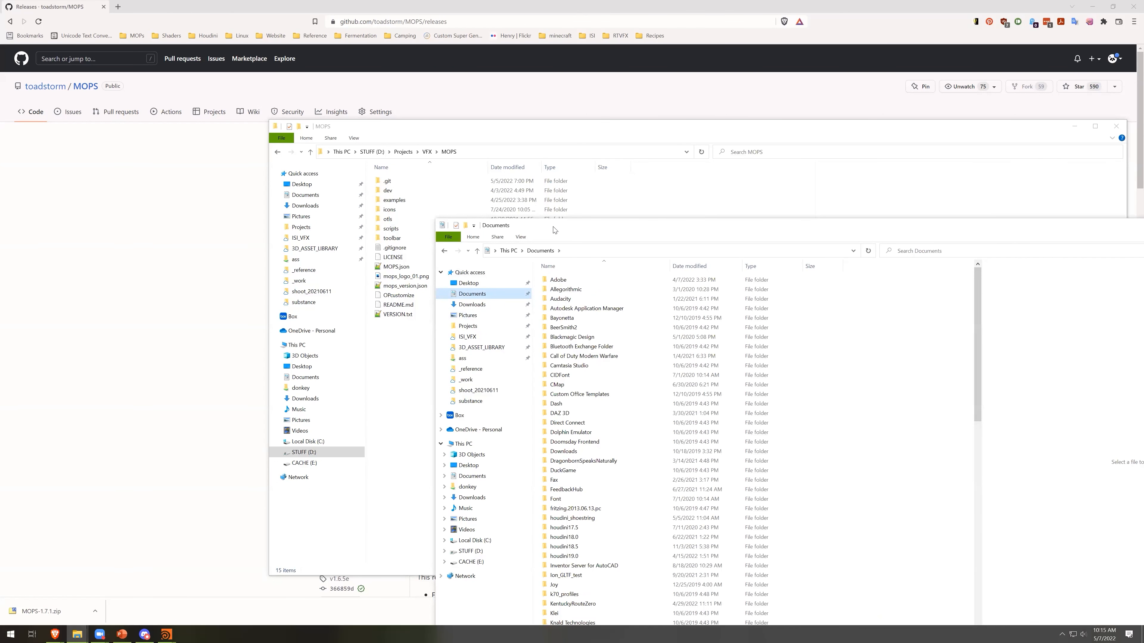
left_click_drag(554, 229, 321, 207)
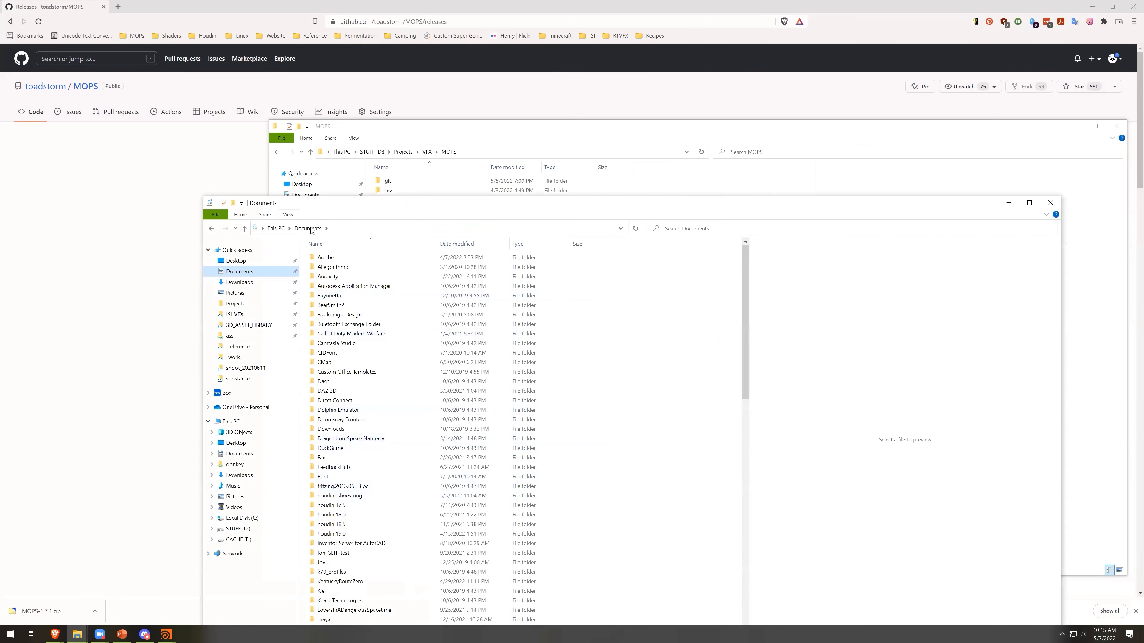
double_click(345, 535)
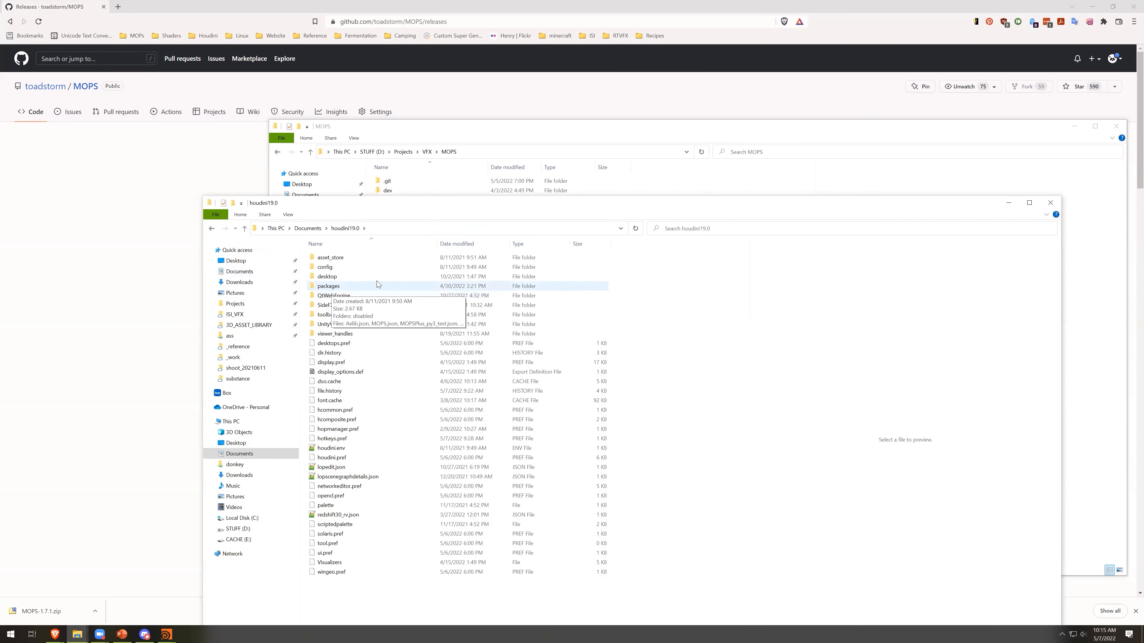
left_click(321, 288)
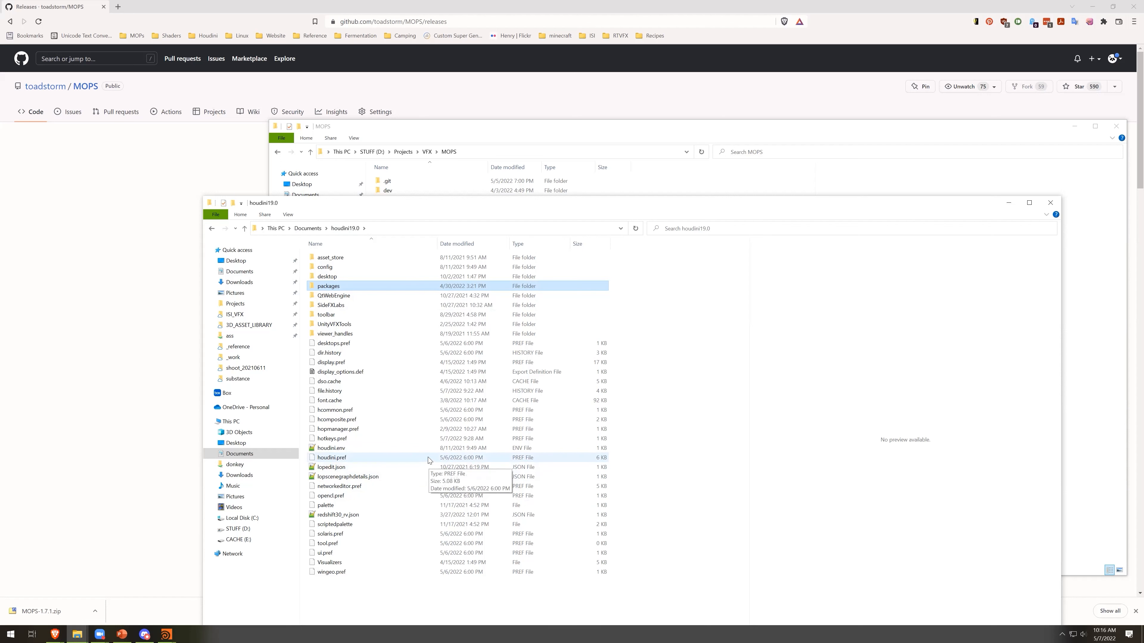
double_click(370, 286)
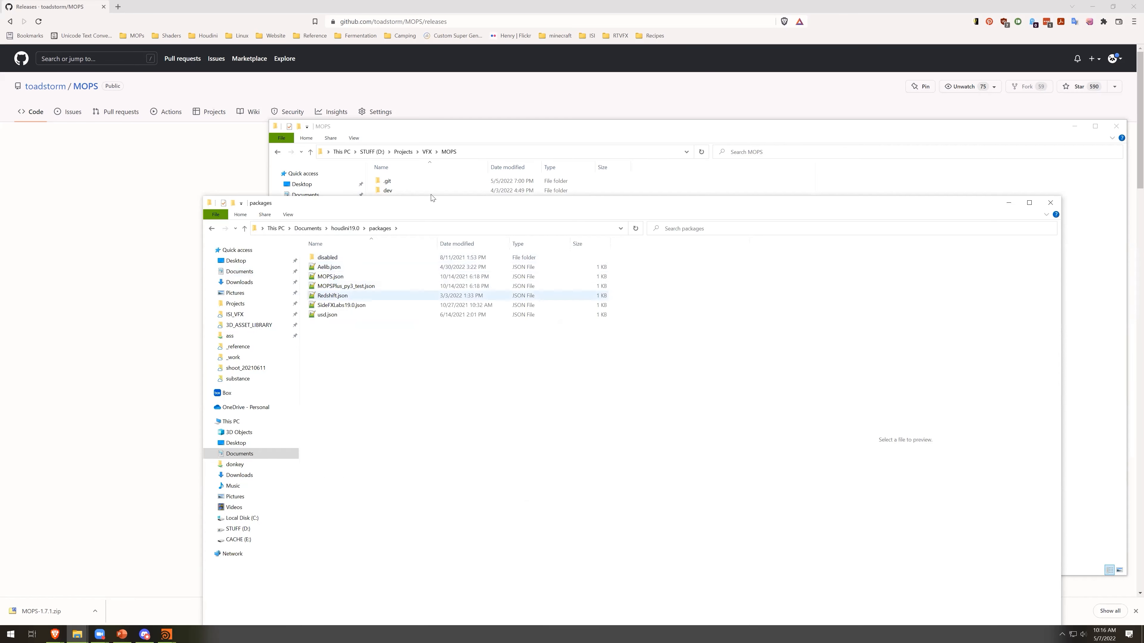
left_click_drag(432, 202, 362, 295)
Open MOPS.json from the MOPS folder in Notepad++ and reposition the editor window
left_click(494, 137)
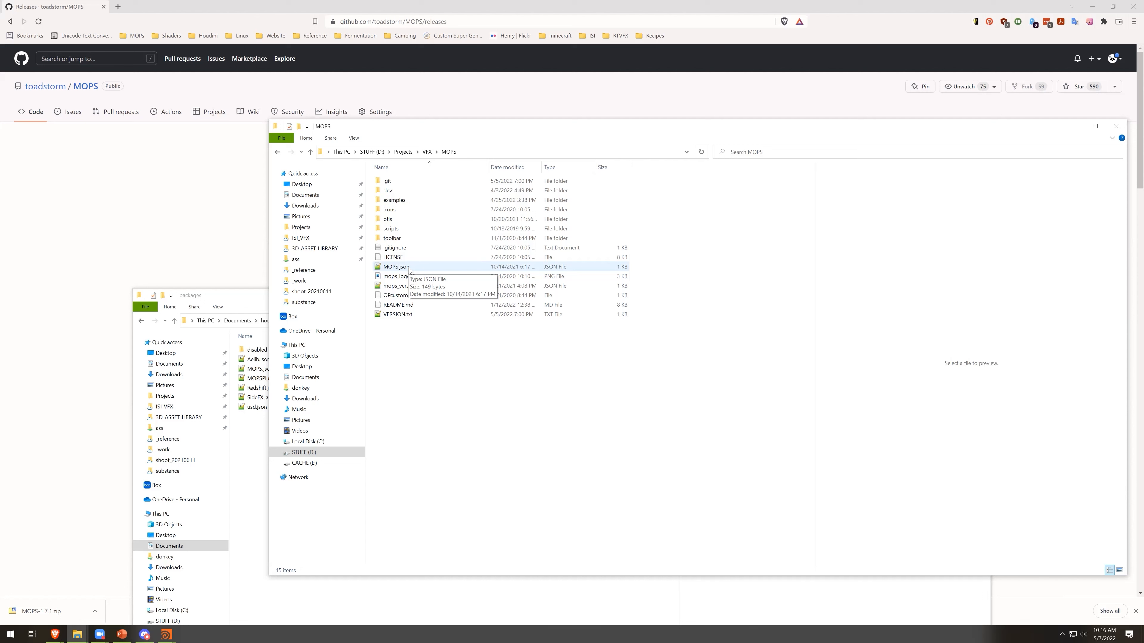
right_click(396, 267)
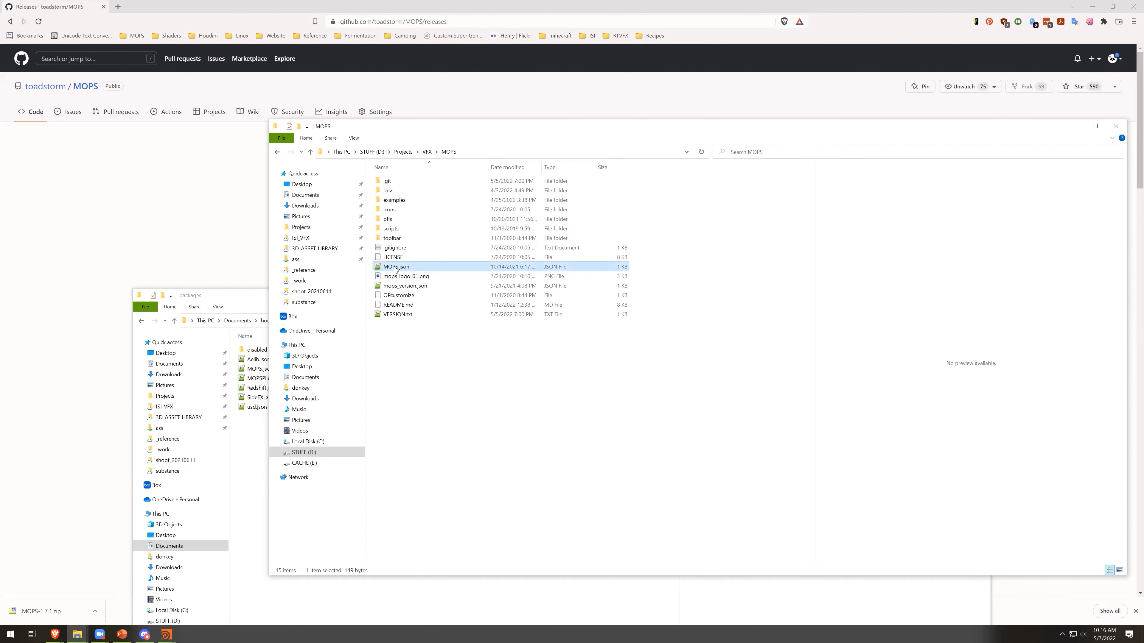
left_click(414, 322)
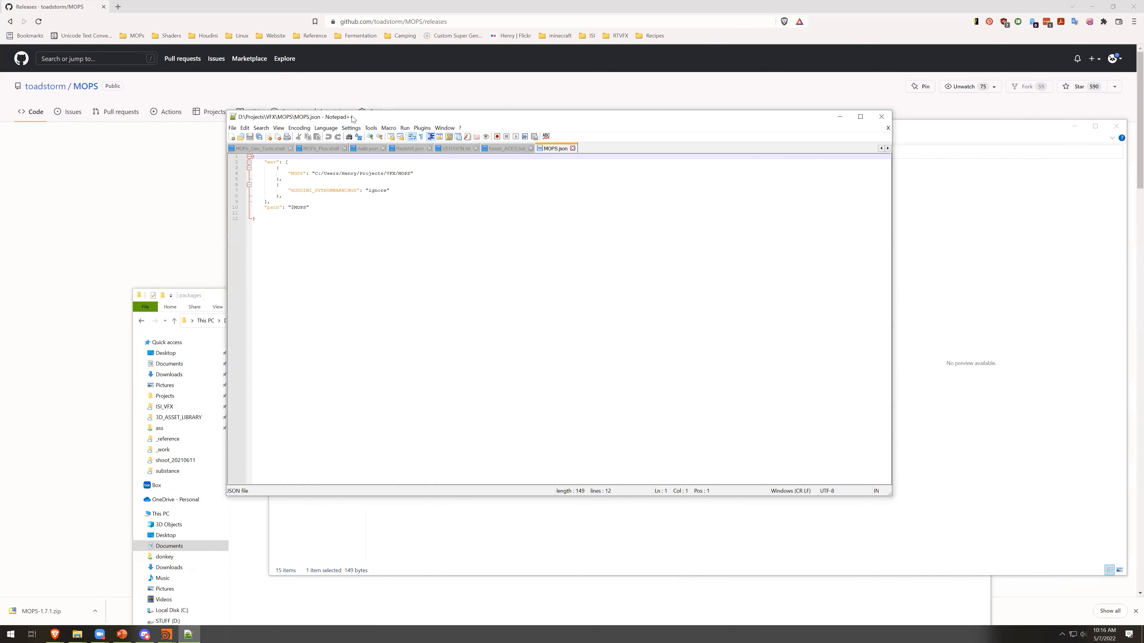
left_click_drag(352, 118, 442, 62)
Enlarge the text of MOPS.json and set the MOPS variable's path to D:/Projects/VFX/MOPS
left_click_drag(404, 118, 501, 117)
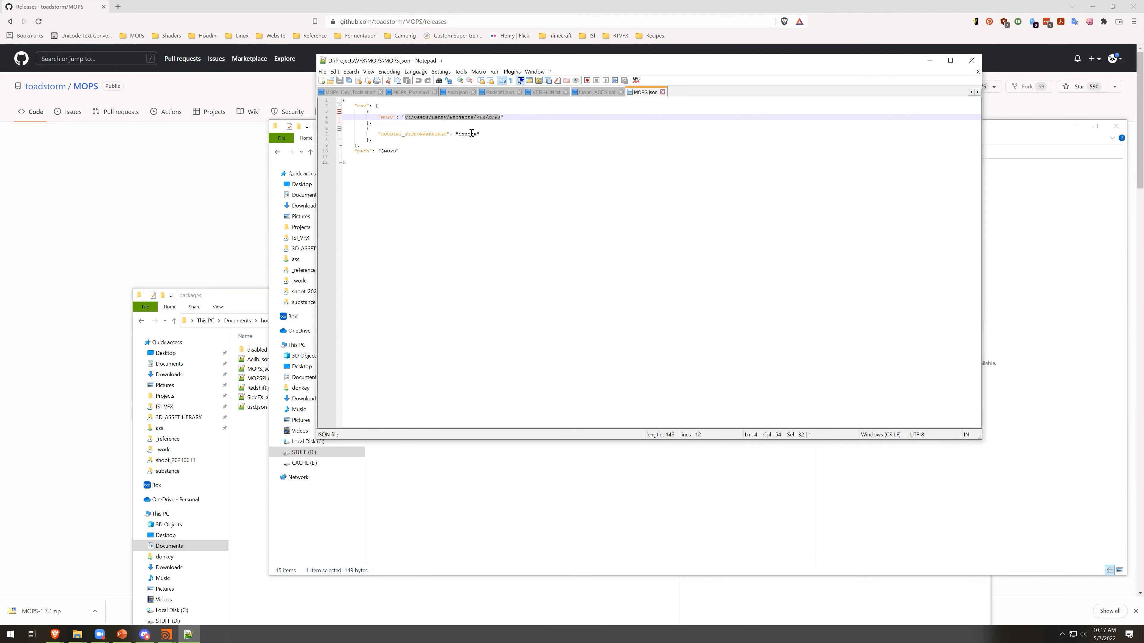
left_click_drag(354, 150, 416, 152)
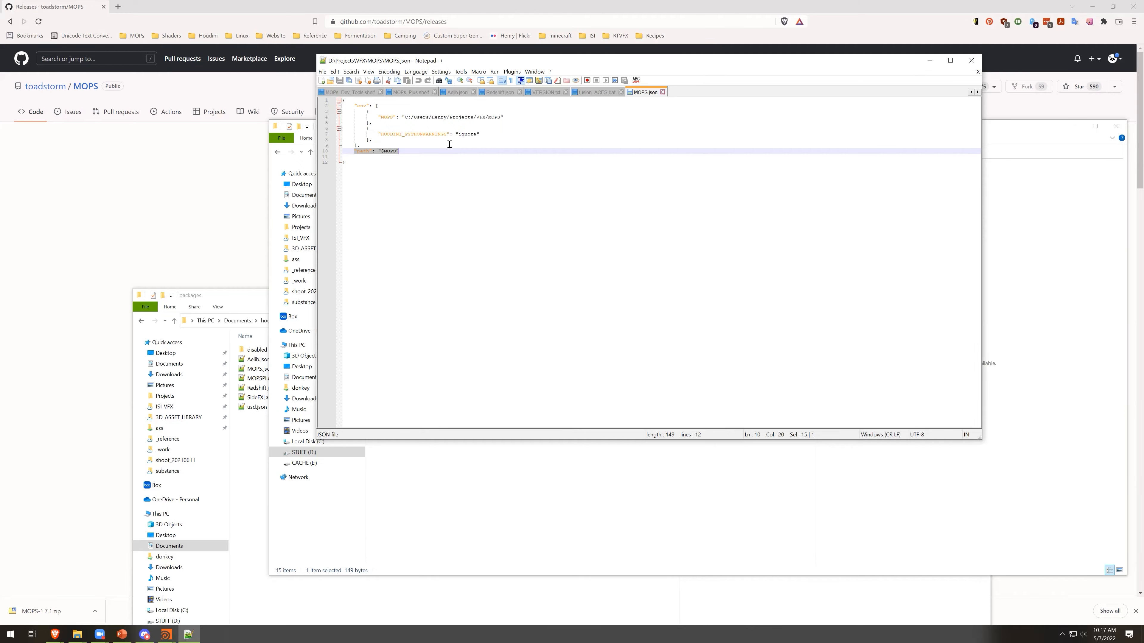
scroll(442, 155, "up", 10, "ctrl")
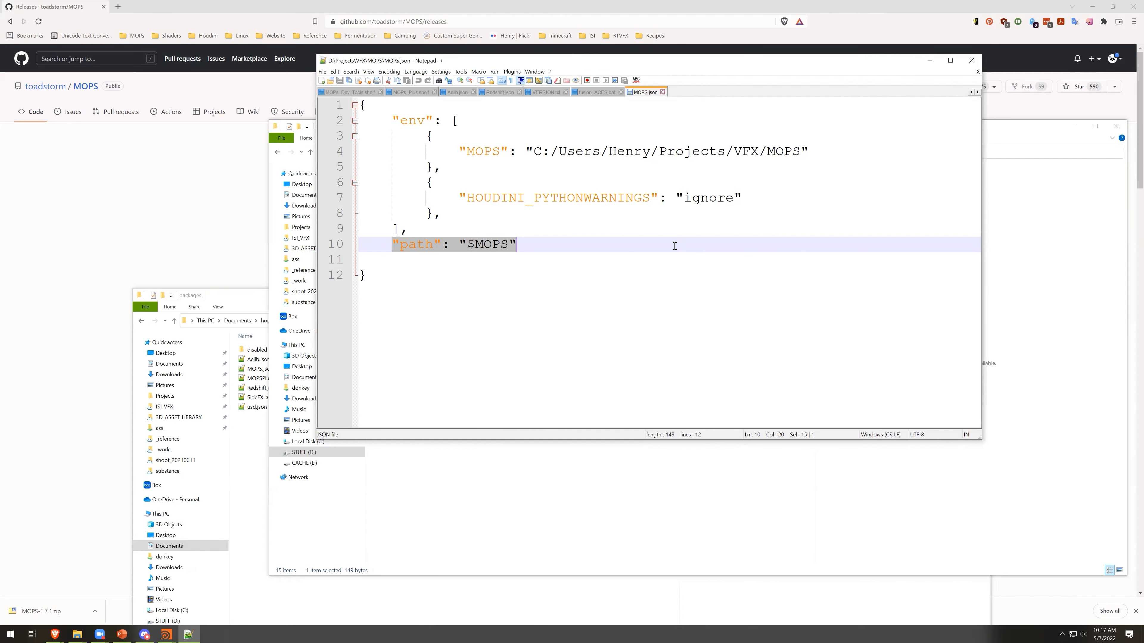
left_click_drag(538, 152, 800, 150)
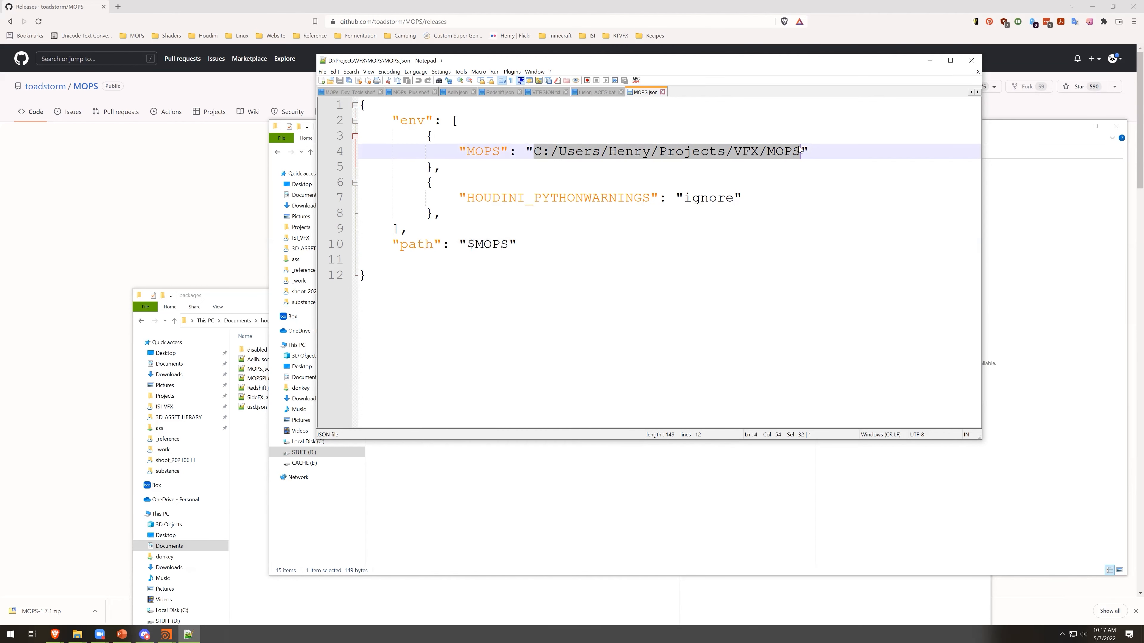
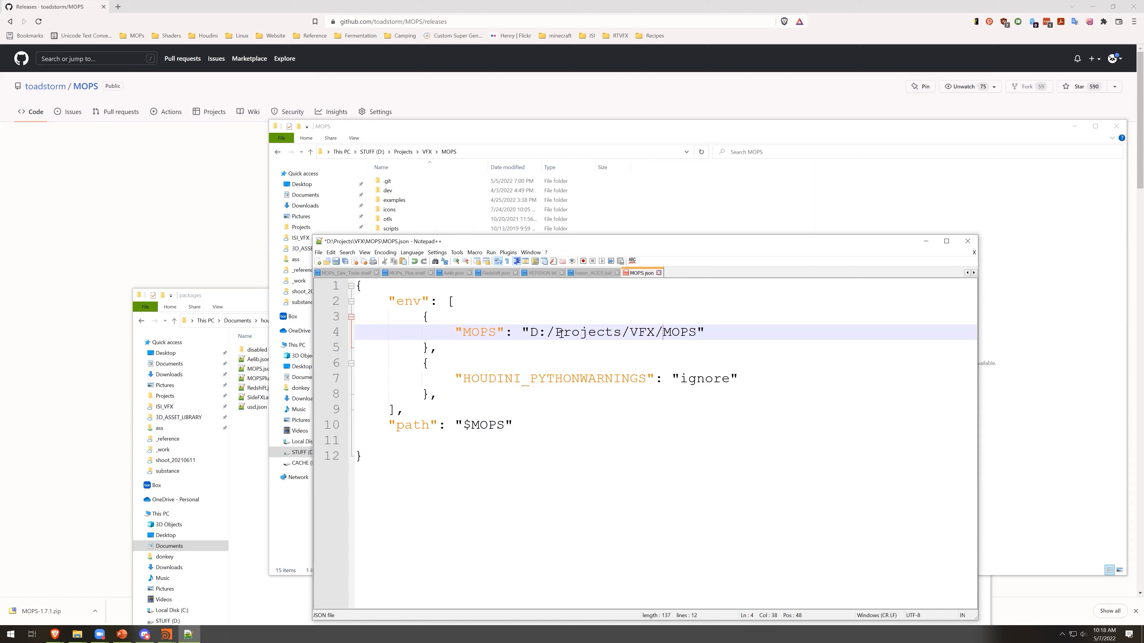
left_click_drag(547, 334, 691, 336)
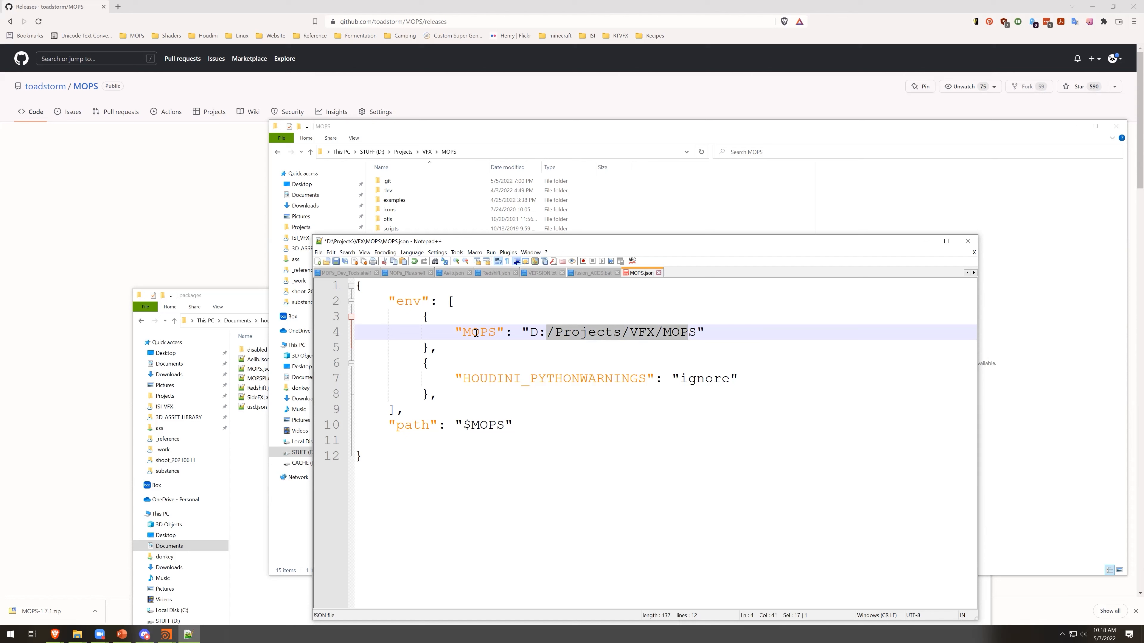
Open MOPS.json from the houdini19.0 packages folder in Notepad++ and check the path assigned to its MOPS variable
left_click(638, 136)
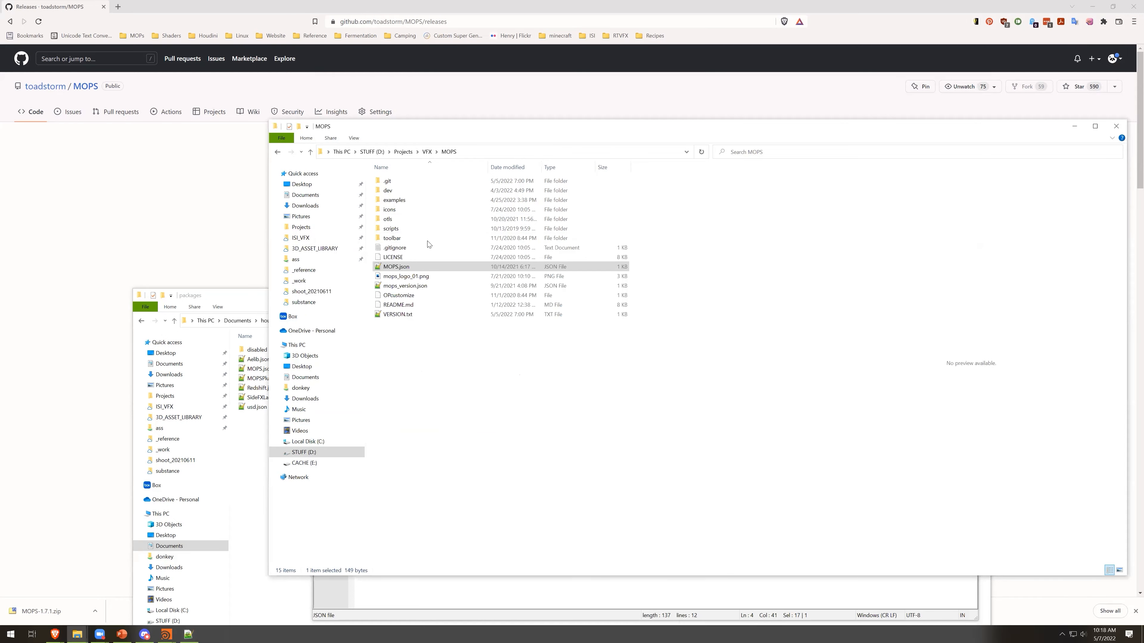
left_click(222, 360)
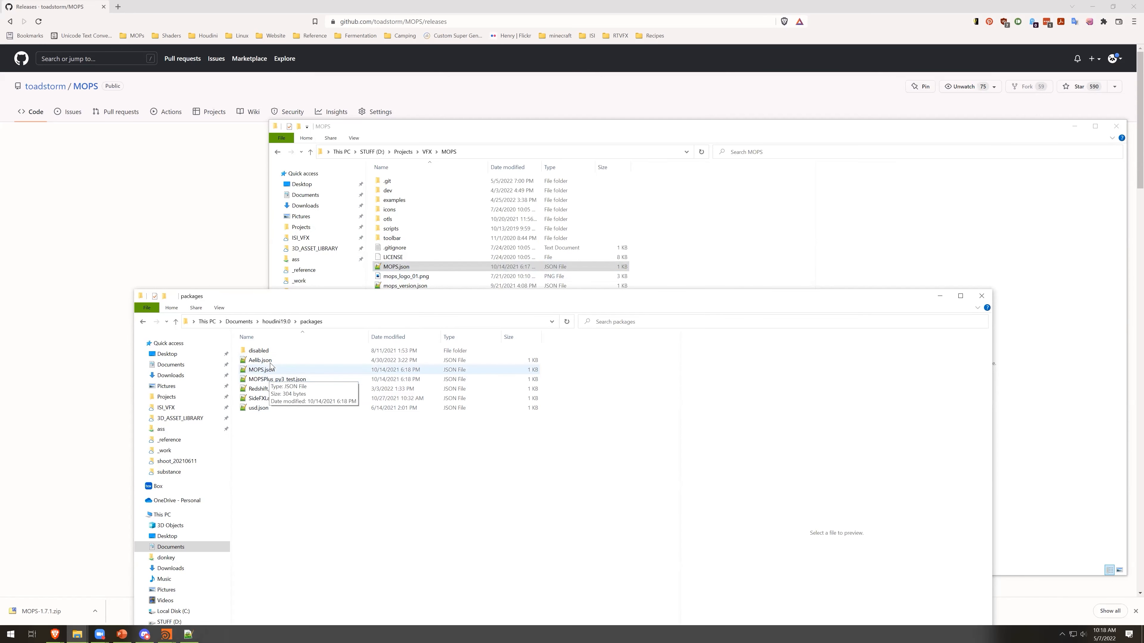
left_click(262, 371)
right_click(262, 371)
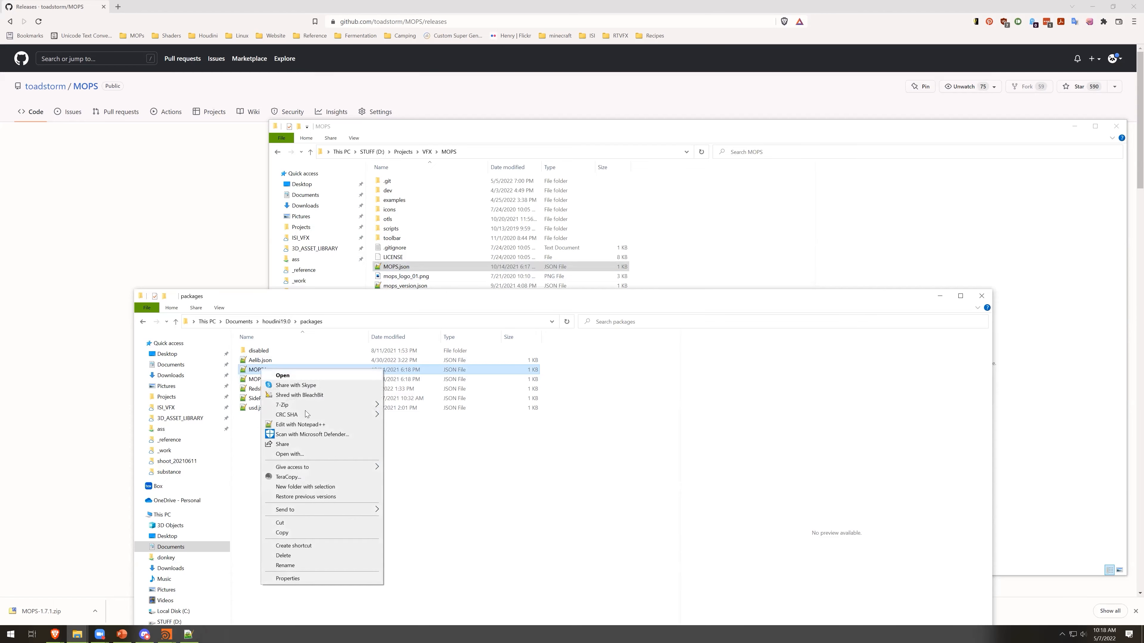
mouse_move(293, 418)
left_click(410, 419)
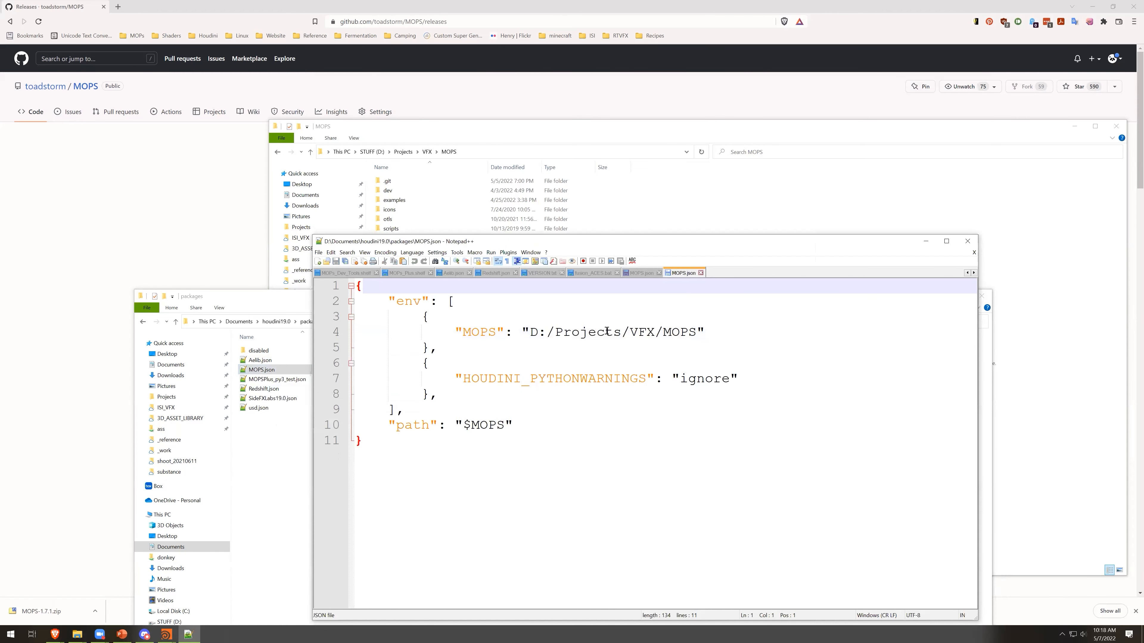
left_click_drag(539, 332, 704, 335)
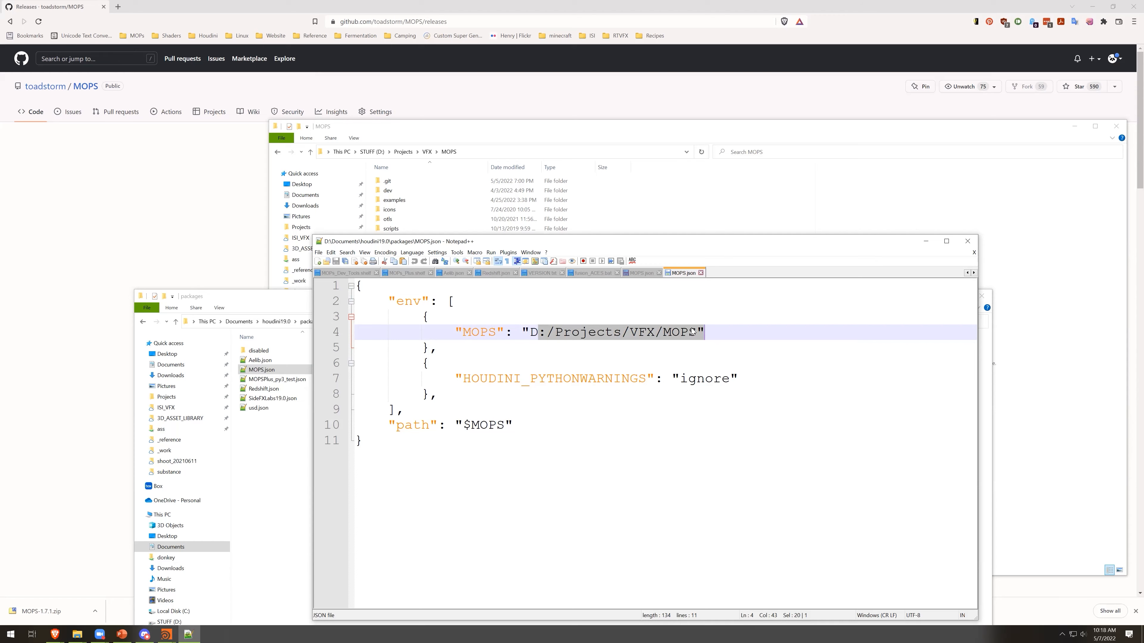
left_click(634, 421)
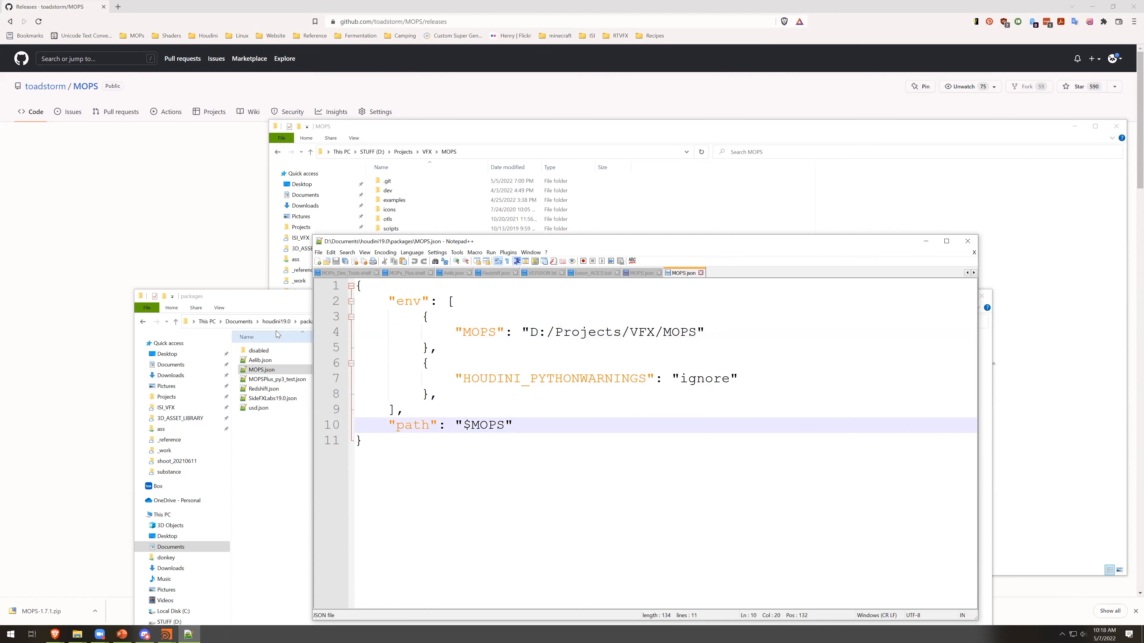
Close the packages folder window and switch to the Houdini session with untitled.hip
left_click(290, 317)
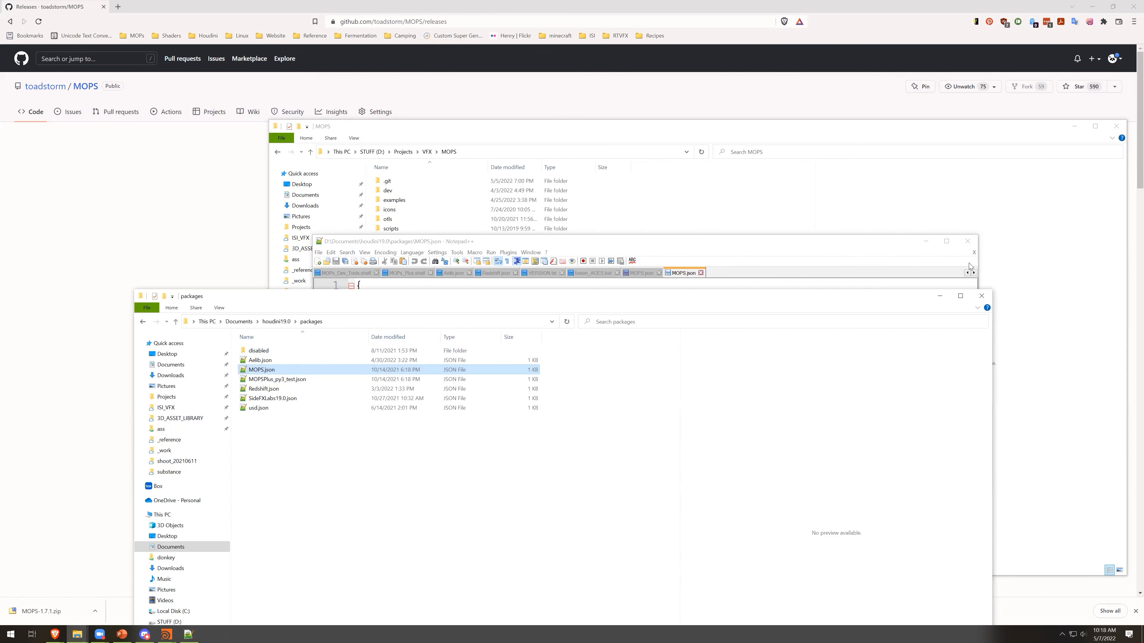
left_click(982, 296)
mouse_move(166, 633)
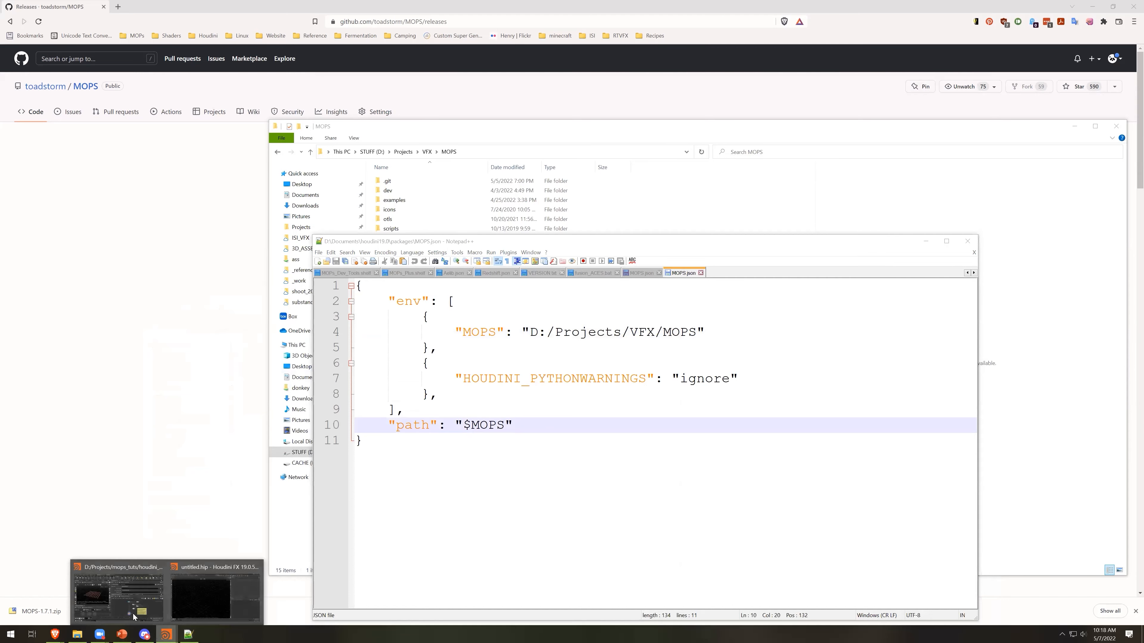
left_click(215, 595)
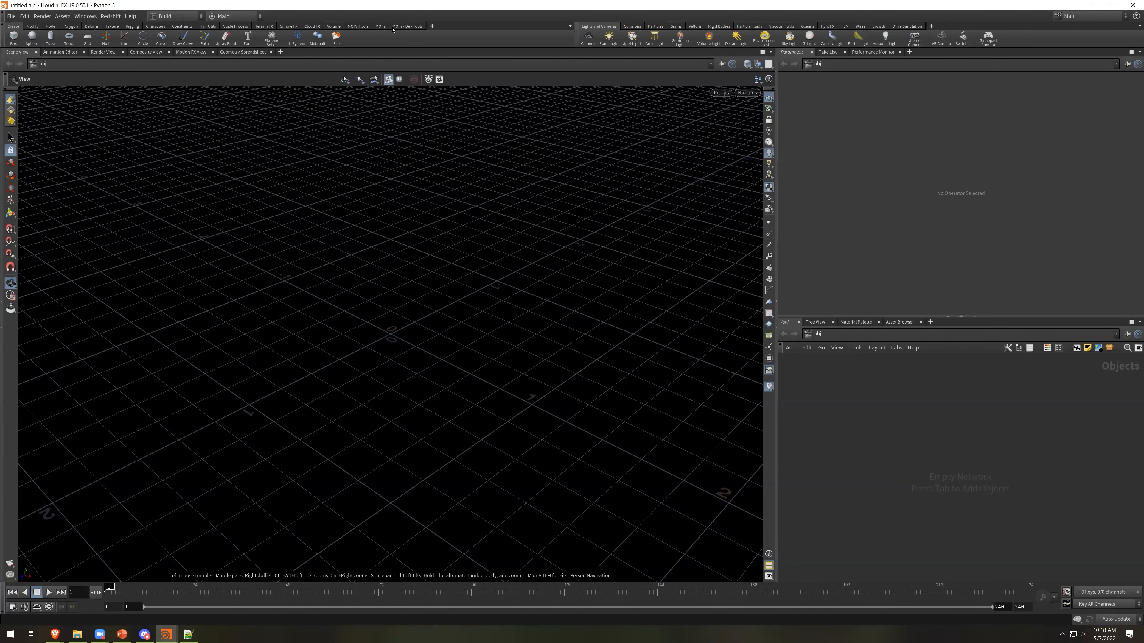
Look through the shelf set options and the list of available shelves for the MOPs entries
left_click(570, 26)
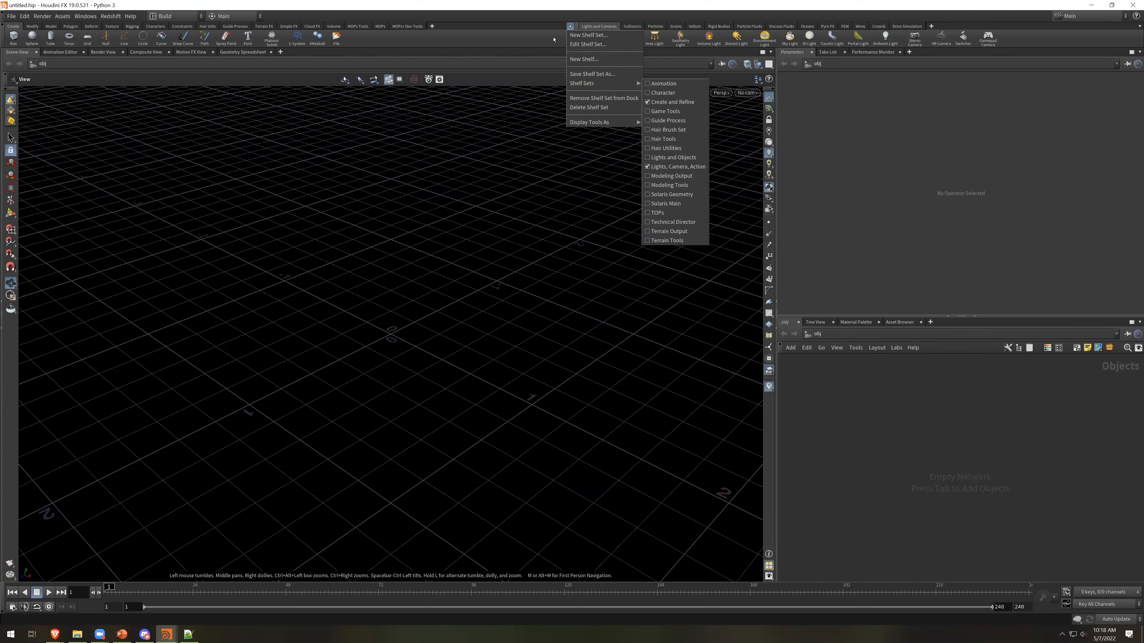
left_click(547, 31)
left_click(432, 26)
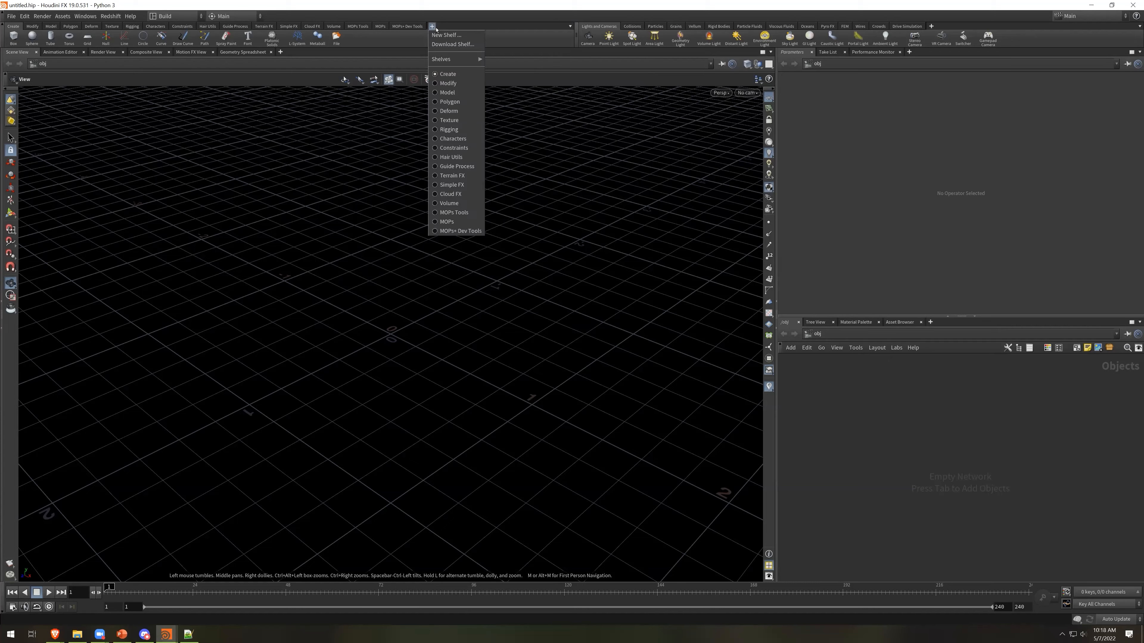
mouse_move(455, 59)
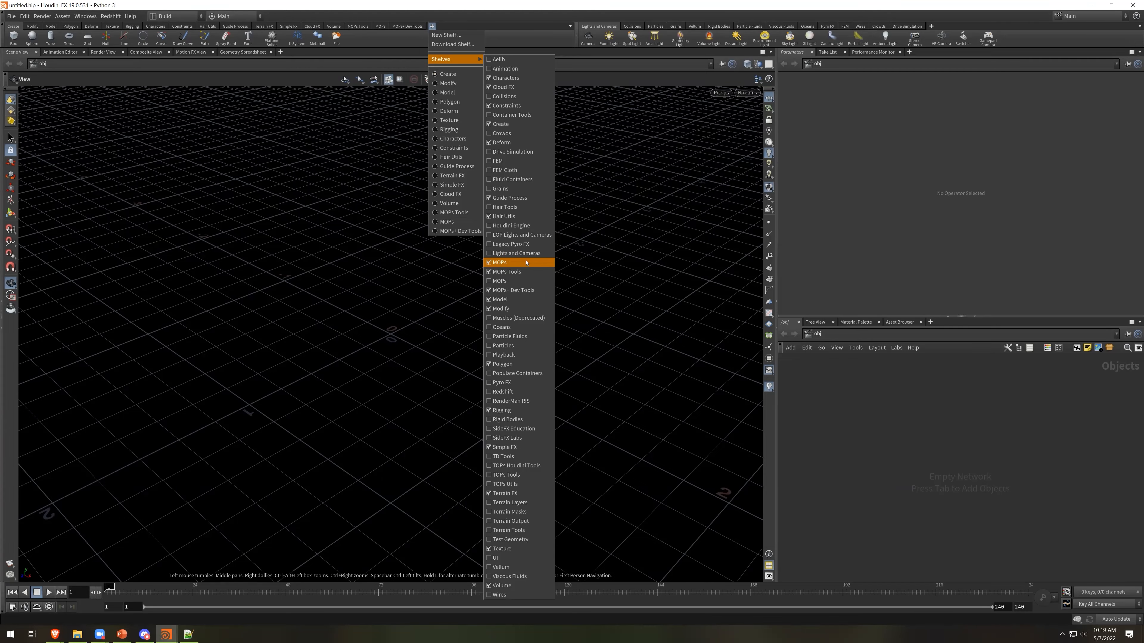
left_click(625, 274)
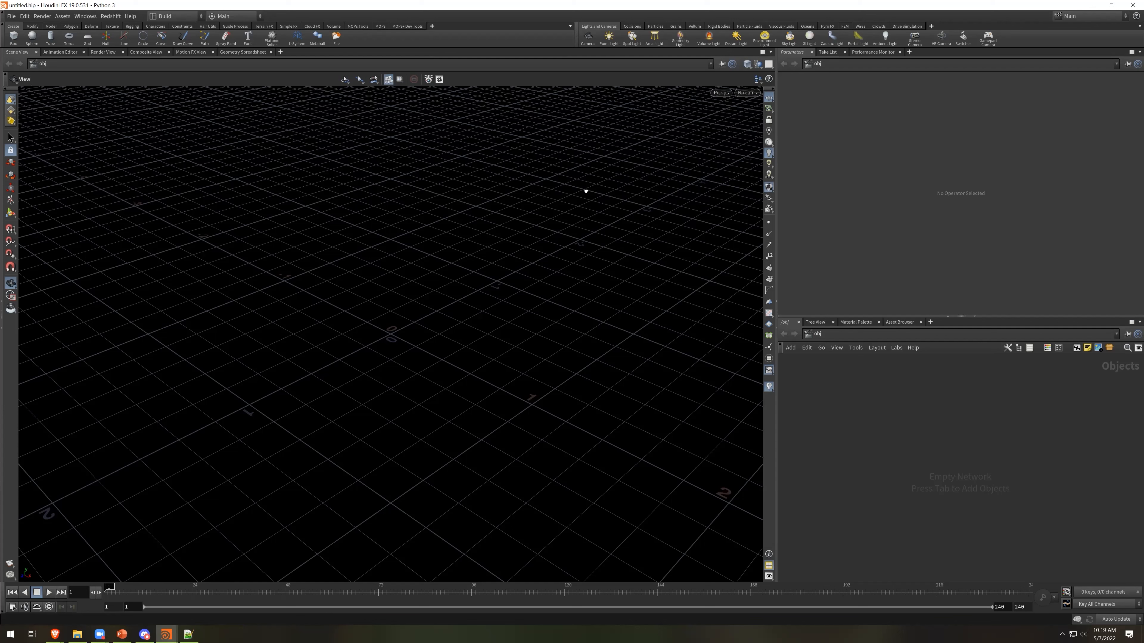
Show the MOPs shelf, examine the branch and build choices in the MOPs updater, and close it without updating
left_click(380, 26)
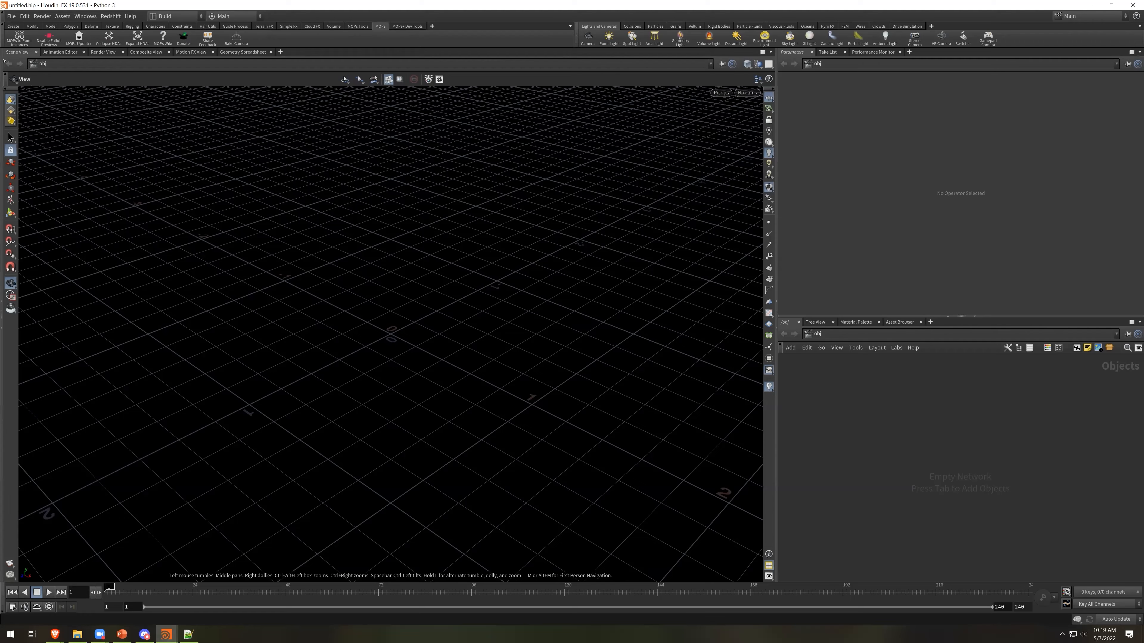
left_click(79, 40)
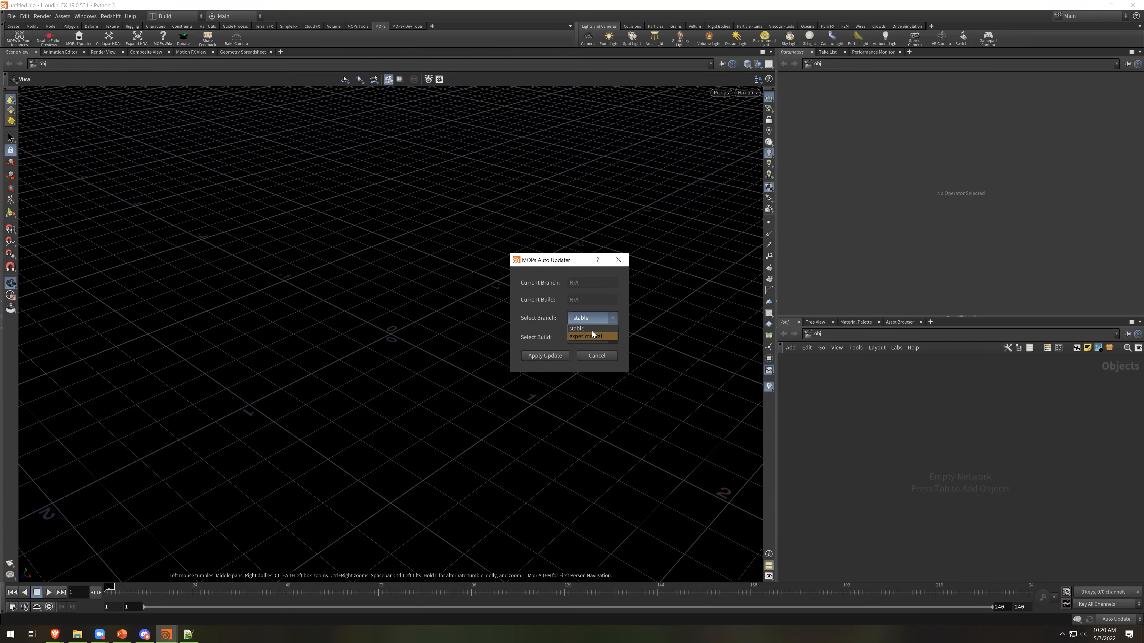
left_click(625, 330)
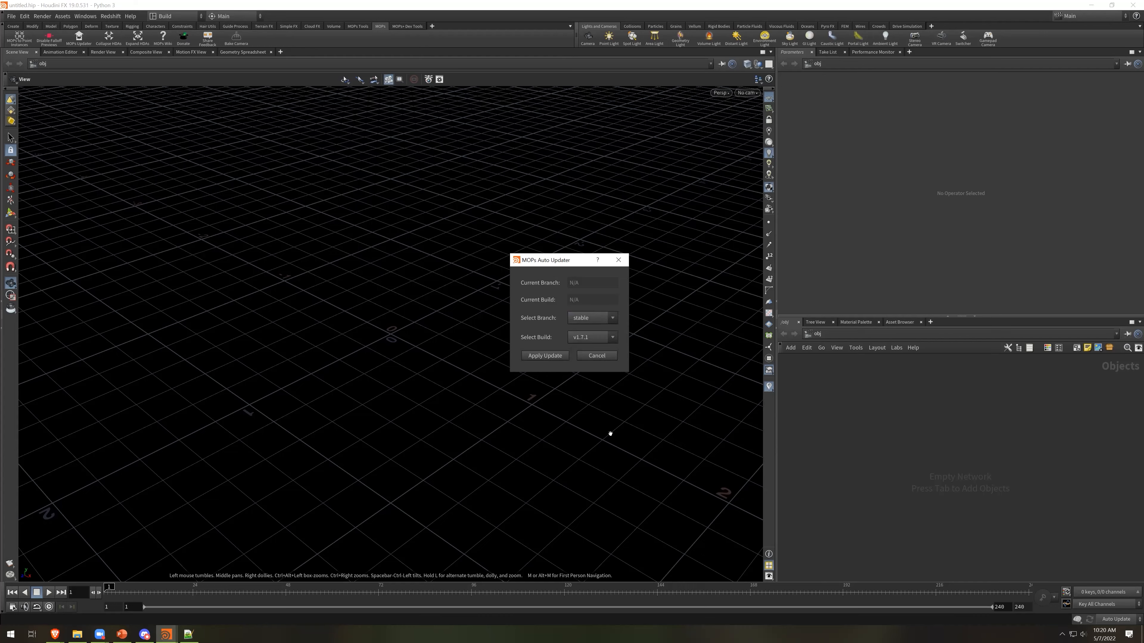
left_click(593, 339)
left_click(593, 337)
left_click(589, 339)
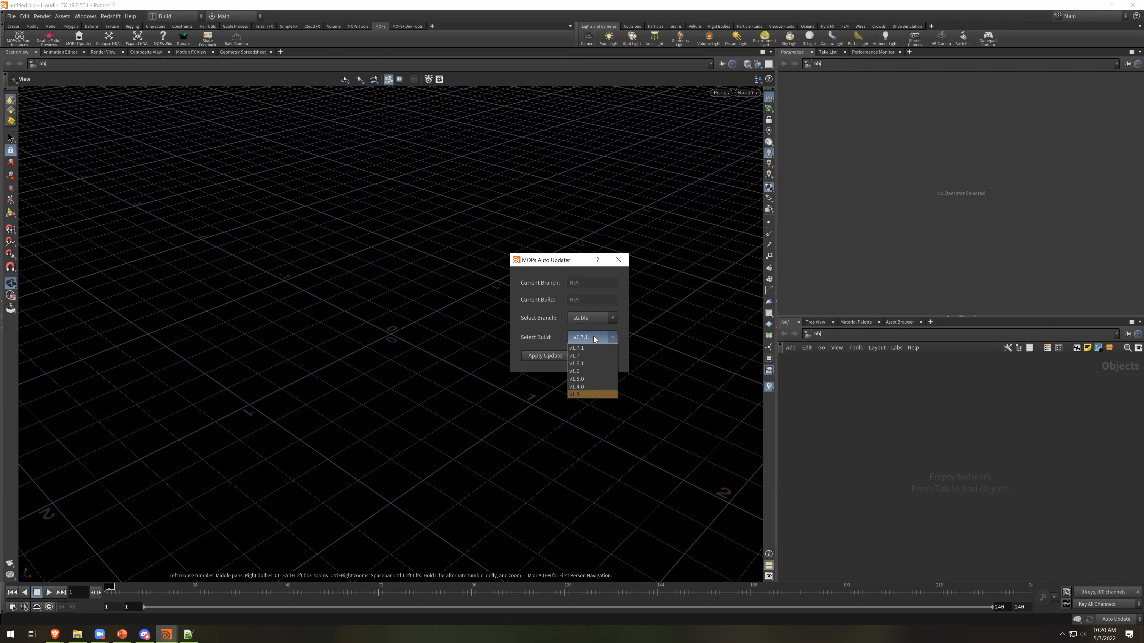
left_click(599, 345)
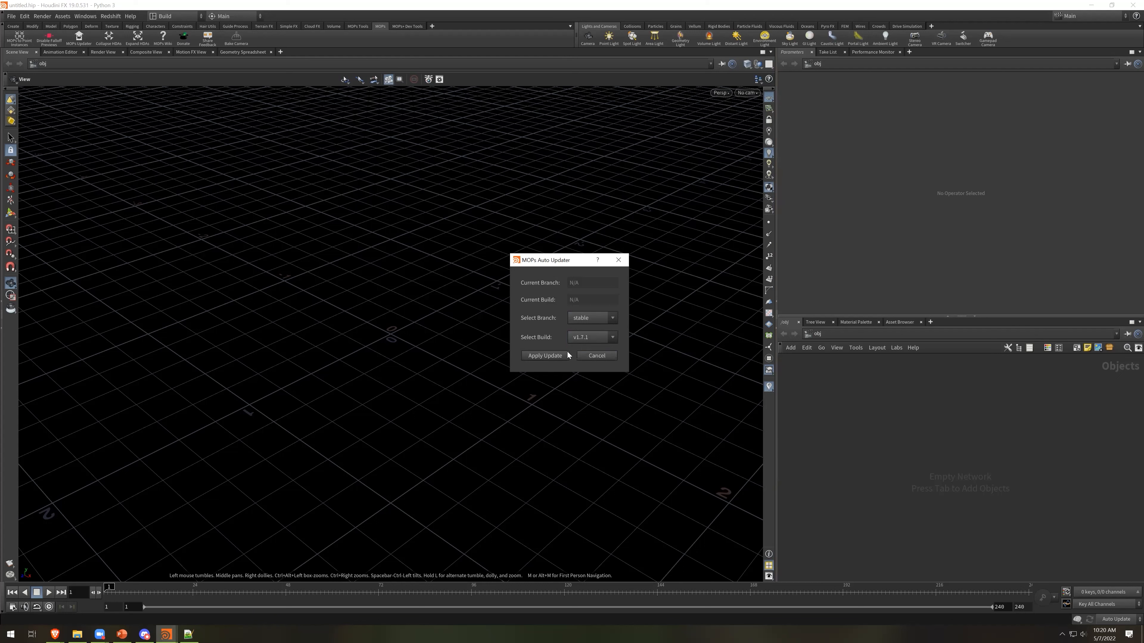
left_click(623, 265)
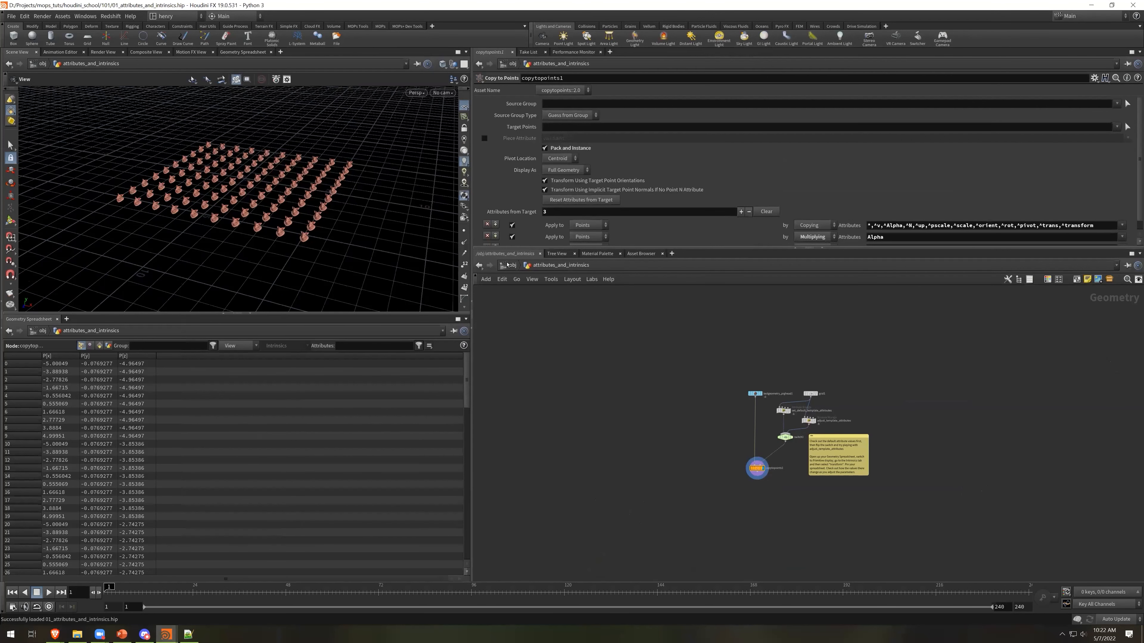
Go up to the object level, re-enter attributes_and_intrinsics, and inspect its node network and the pig-head copies up close
left_click(512, 265)
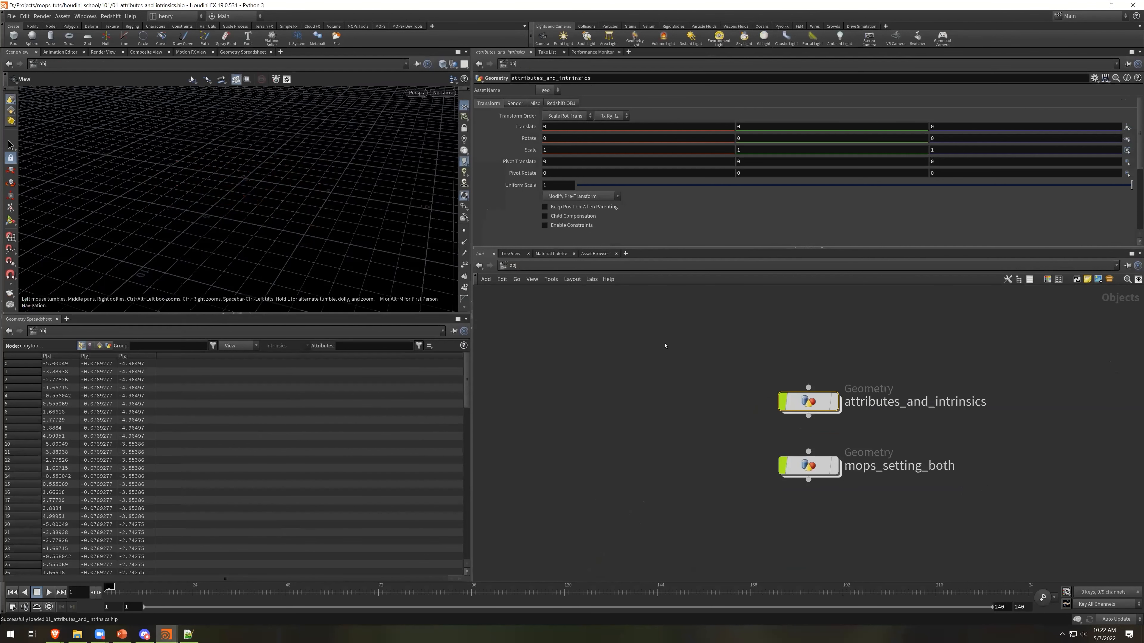
double_click(815, 408)
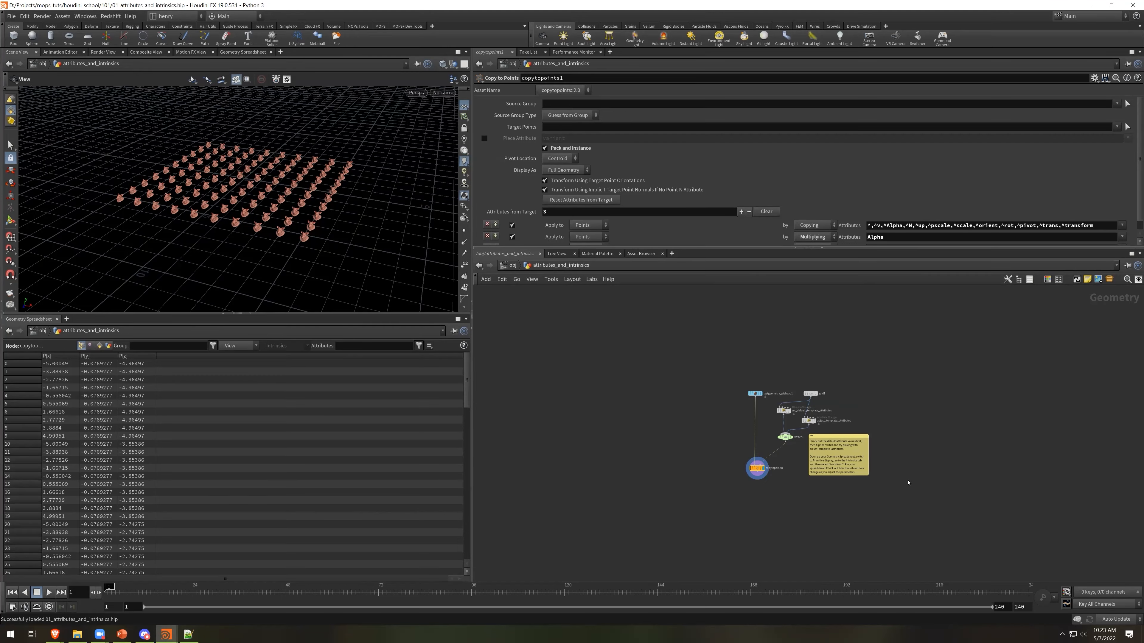
scroll(858, 491, "up", 3)
middle_click_drag(759, 498, 767, 523)
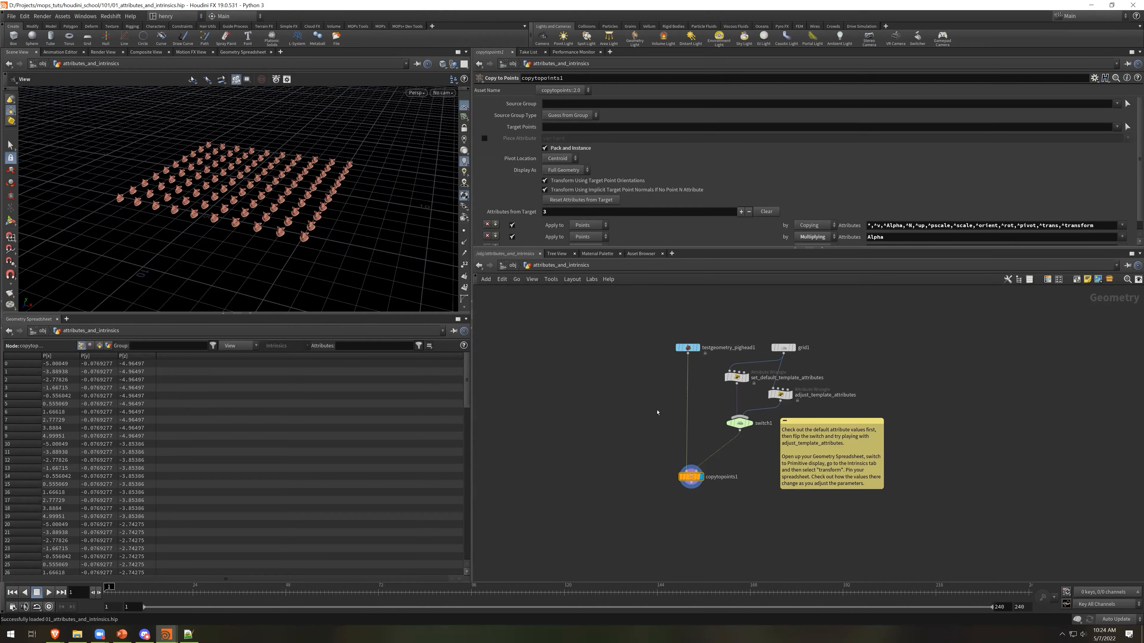
scroll(657, 412, "up", 2)
left_click_drag(703, 499, 701, 494)
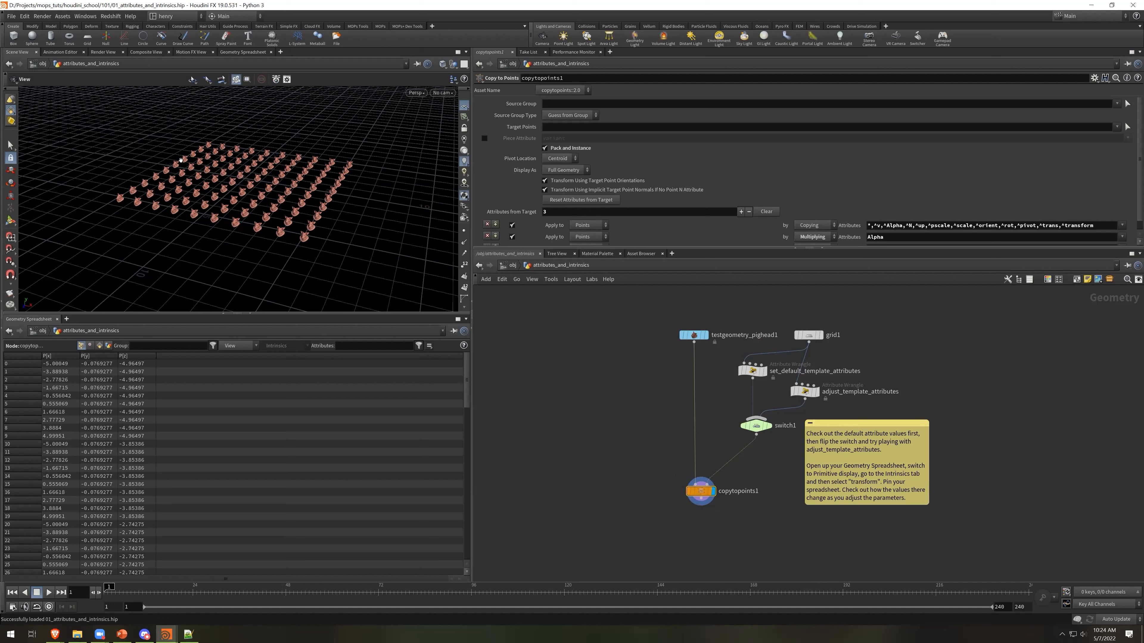
right_click_drag(398, 186, 345, 192)
middle_click_drag(344, 192, 182, 320)
Switch the Geometry Spreadsheet to primitives and show the bounds intrinsic for the copied pig heads
left_click(100, 347)
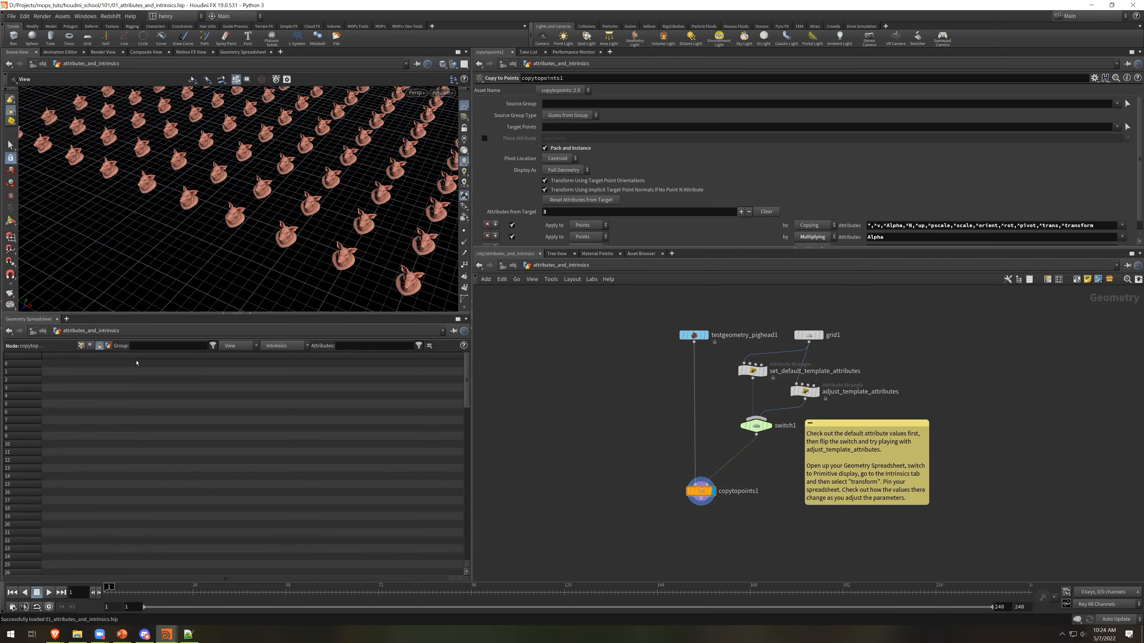
left_click(280, 346)
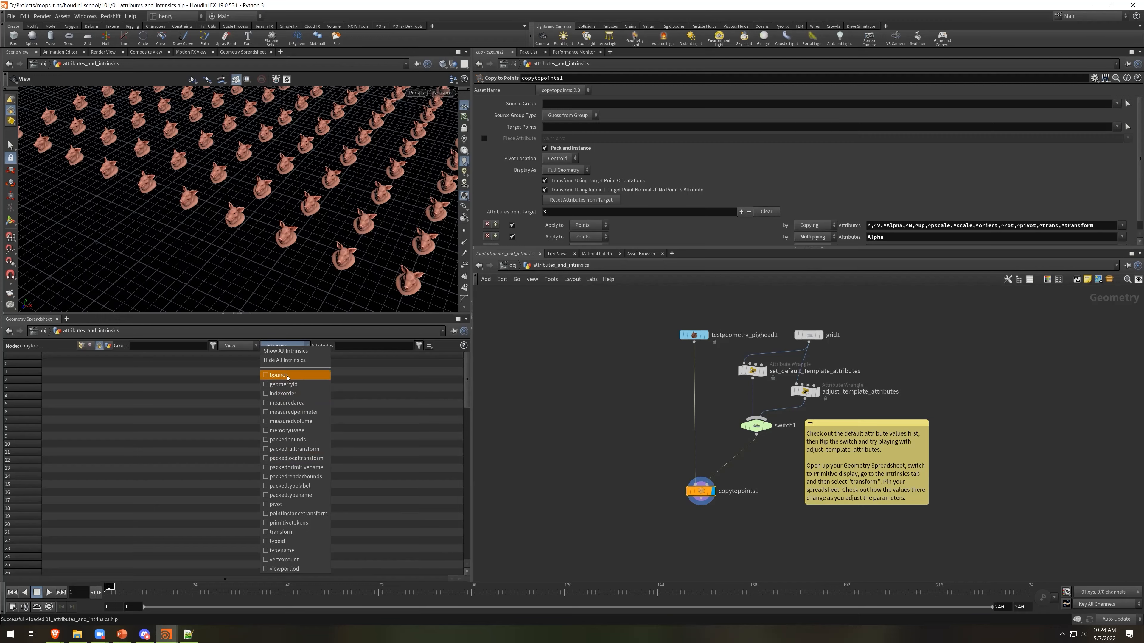
left_click(287, 376)
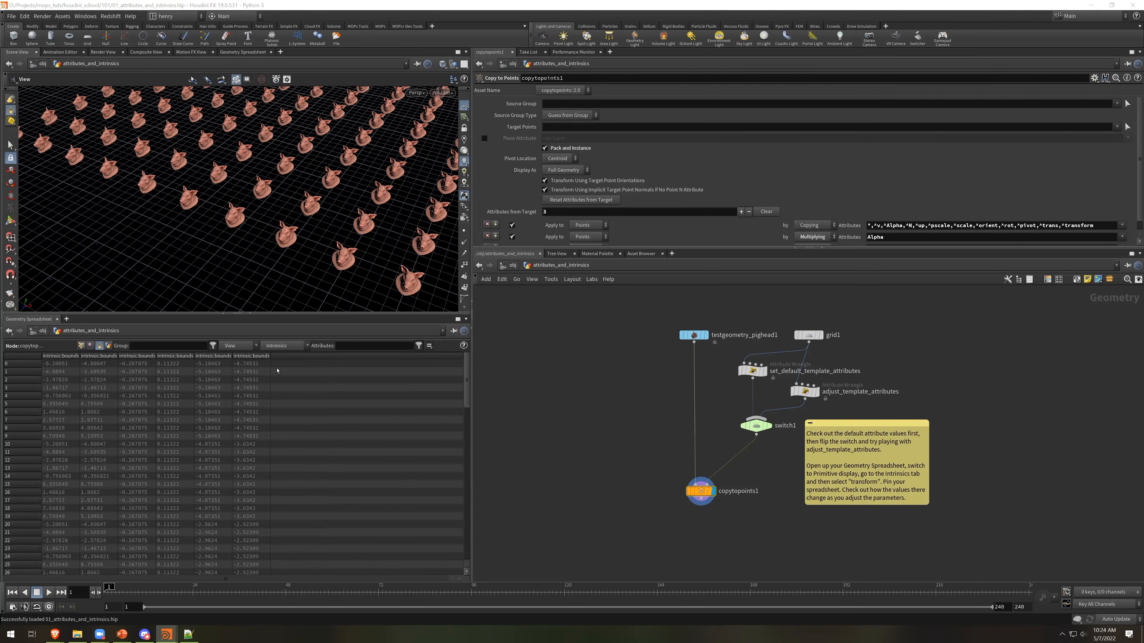
Hide the bounds intrinsic in the Geometry Spreadsheet and show geometryid instead
left_click(291, 347)
left_click(288, 376)
left_click(288, 346)
left_click(289, 384)
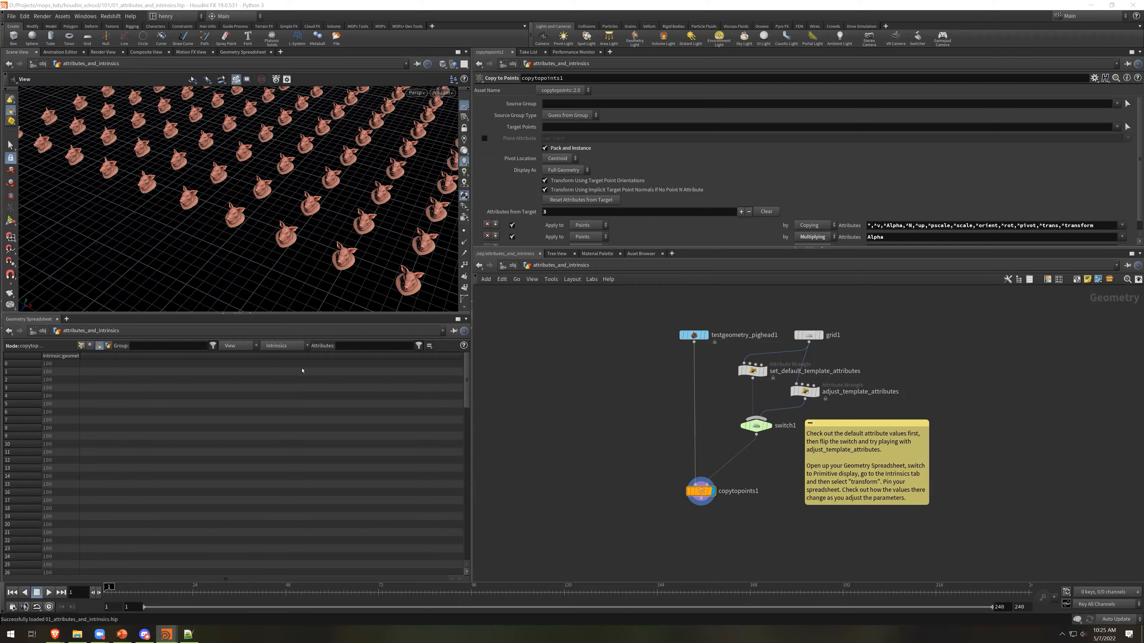
Hide the geometryid intrinsic and show the transform intrinsic of the packed primitives
left_click(293, 346)
left_click(282, 383)
left_click(284, 346)
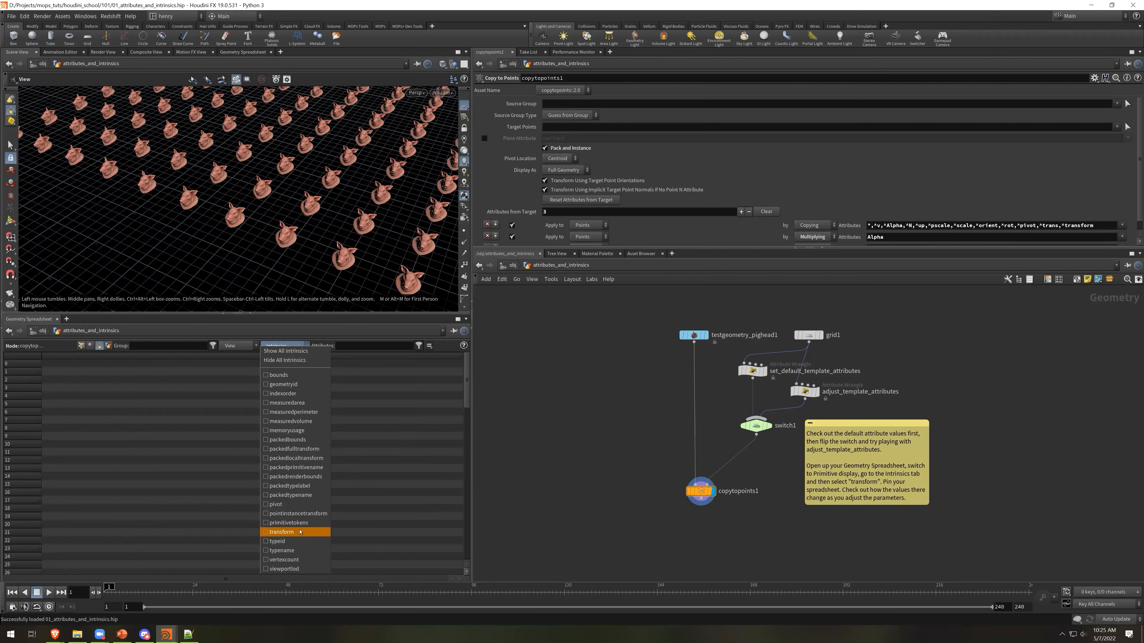
left_click(300, 532)
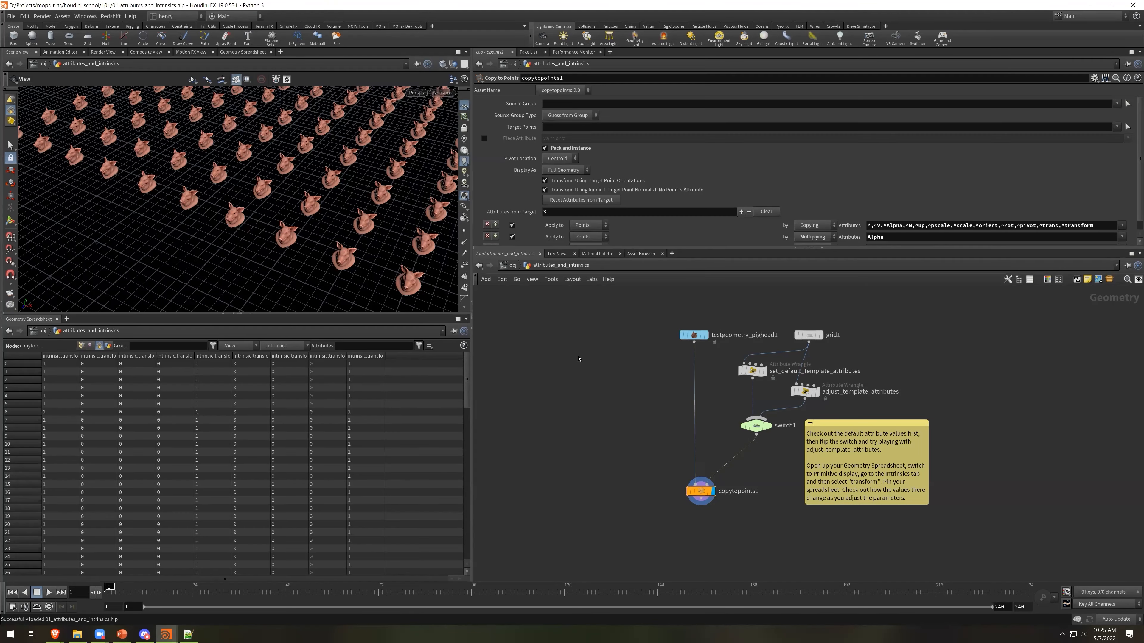
Add a Line node to the empty area left of the pig-head network
key("Tab")
type("line")
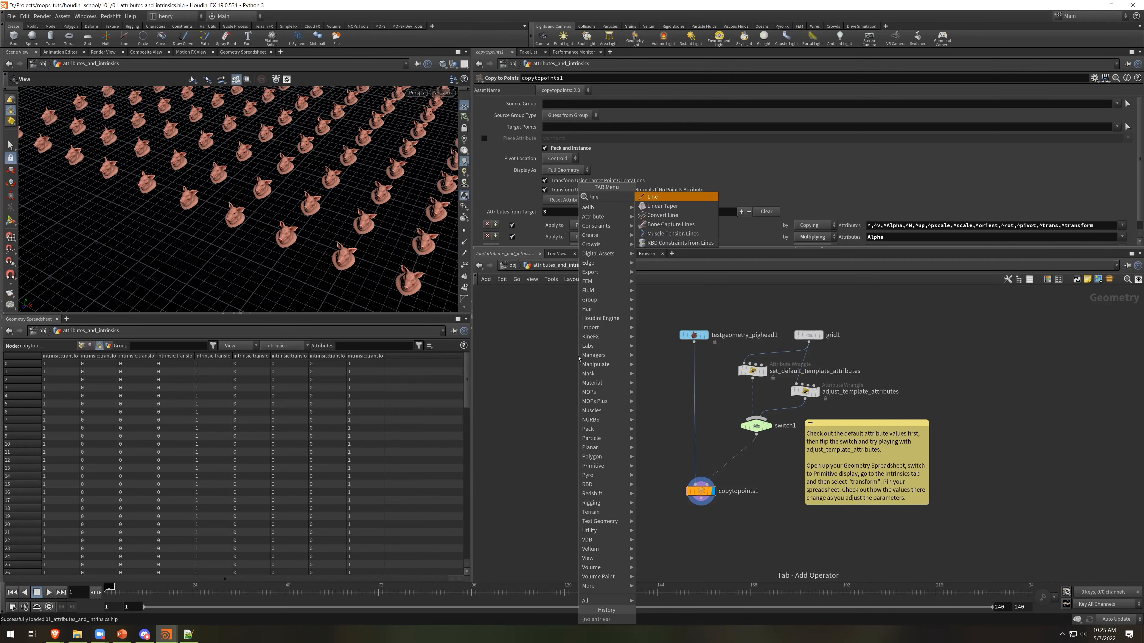
key("Return")
left_click(580, 360)
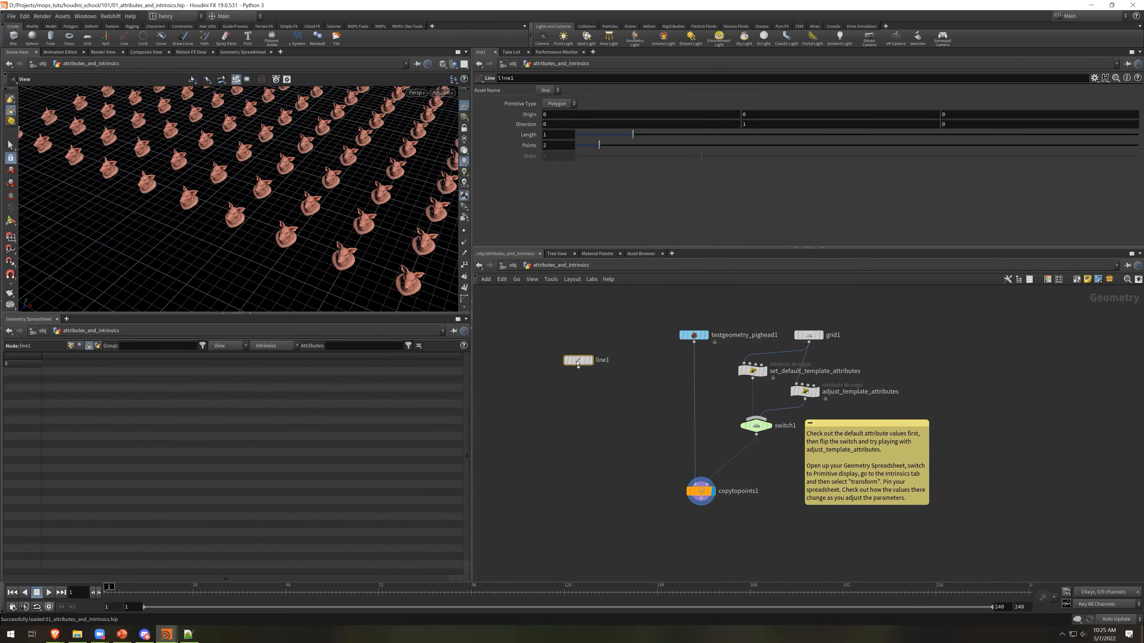
Display the line in the viewport and show its closed intrinsic in the Geometry Spreadsheet
left_click(589, 360)
middle_click_drag(276, 216, 273, 291)
left_click(270, 346)
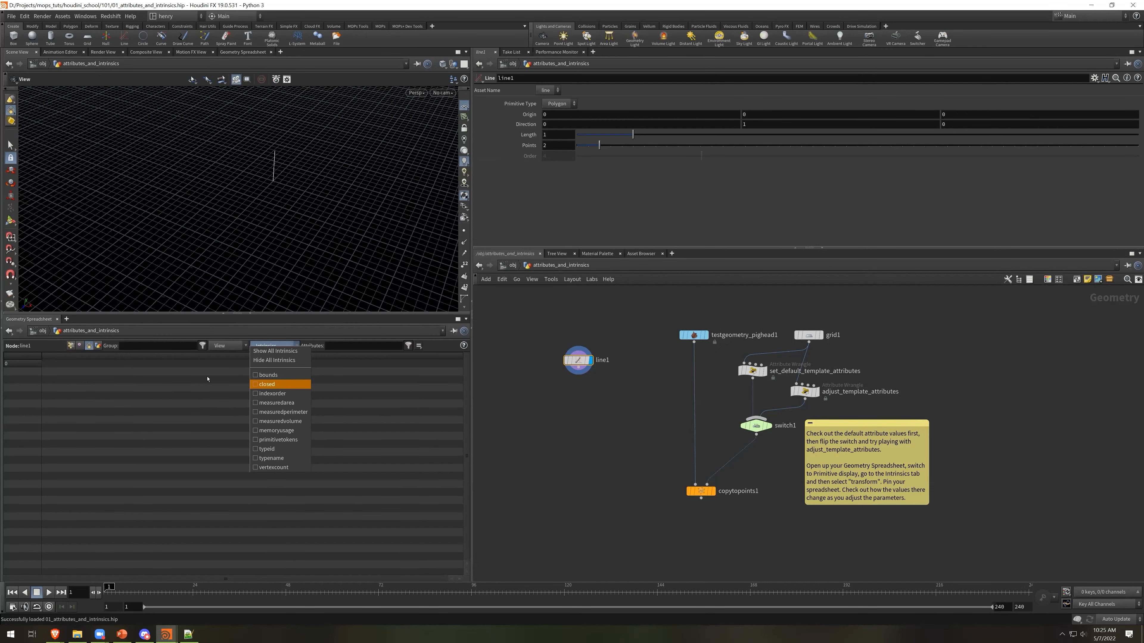
left_click(266, 384)
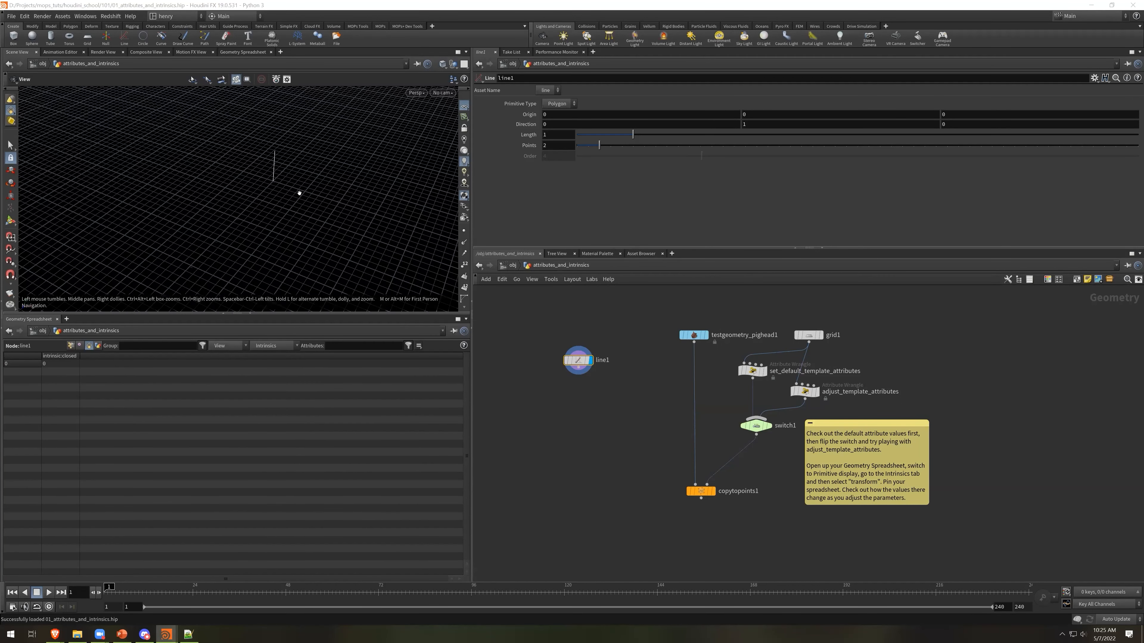
Add a Circle node below line1 and display it in the viewport to compare its closed intrinsic
key("Tab")
type("circle")
key("Return")
left_click(571, 446)
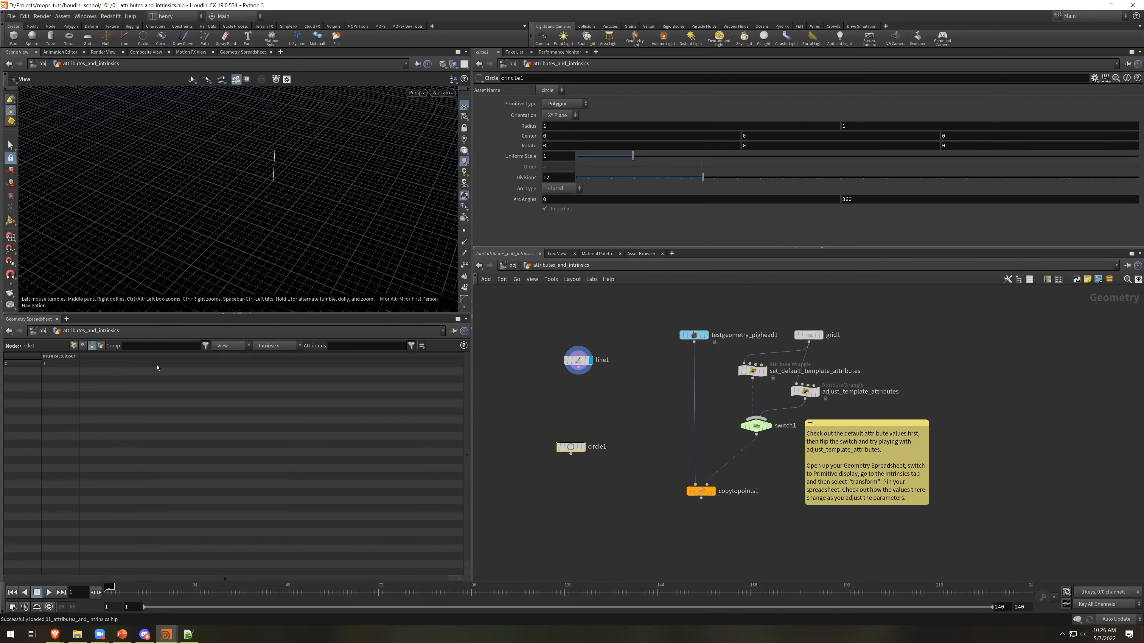
left_click(584, 448)
left_click_drag(120, 163, 130, 164)
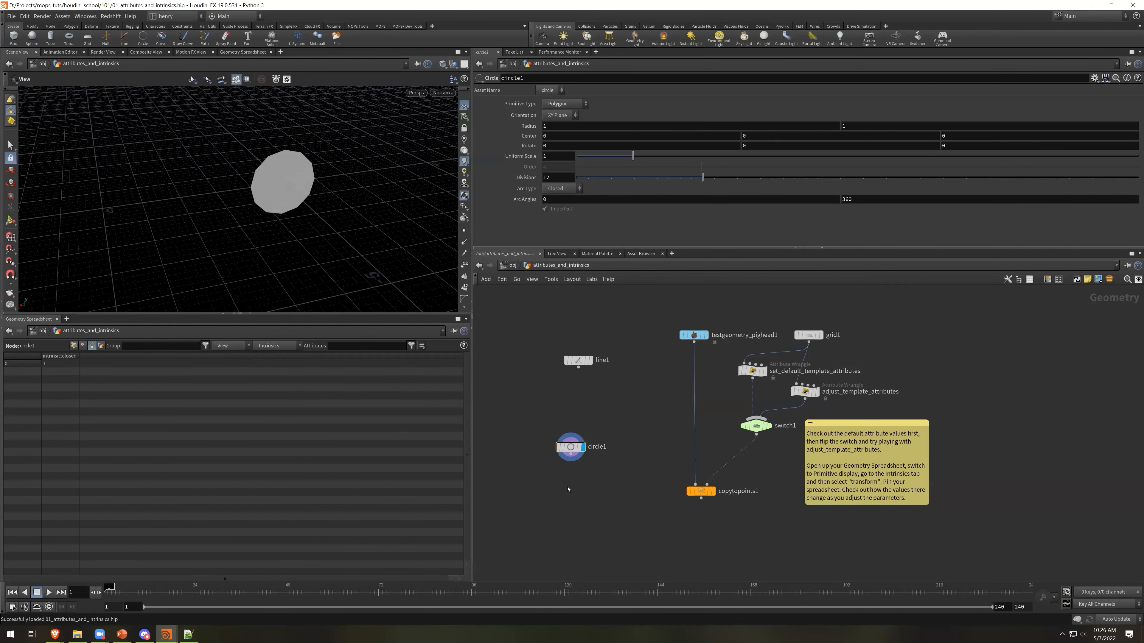
Add an Ends node below circle1, display it, and set its Close U to Unroll with Shared Points
key("Tab")
type("ends")
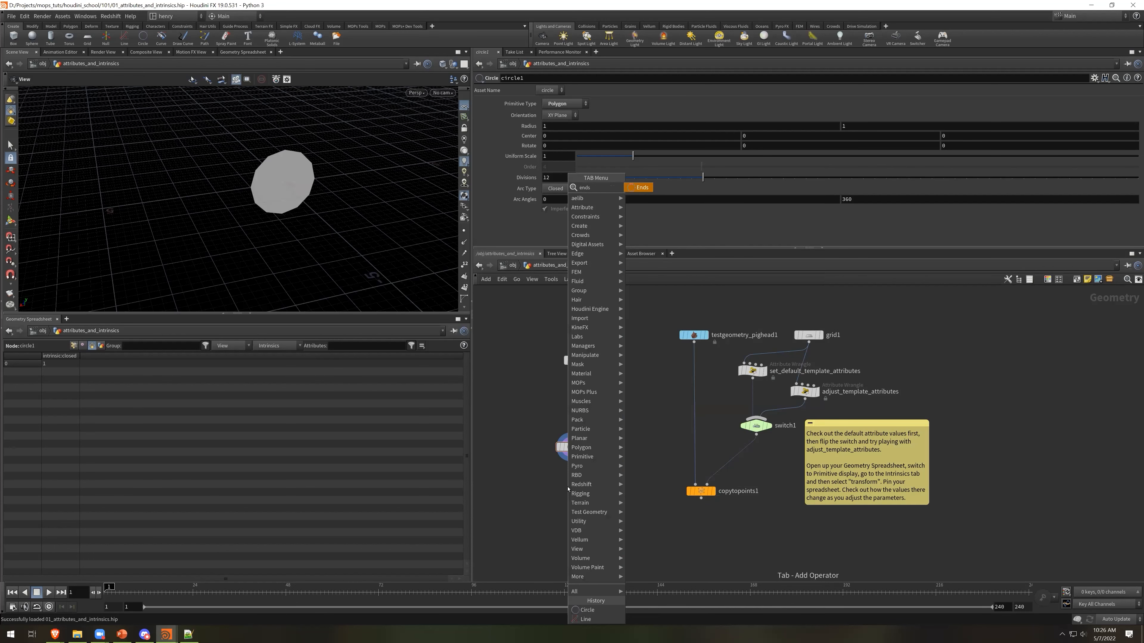
key("Return")
left_click(568, 490)
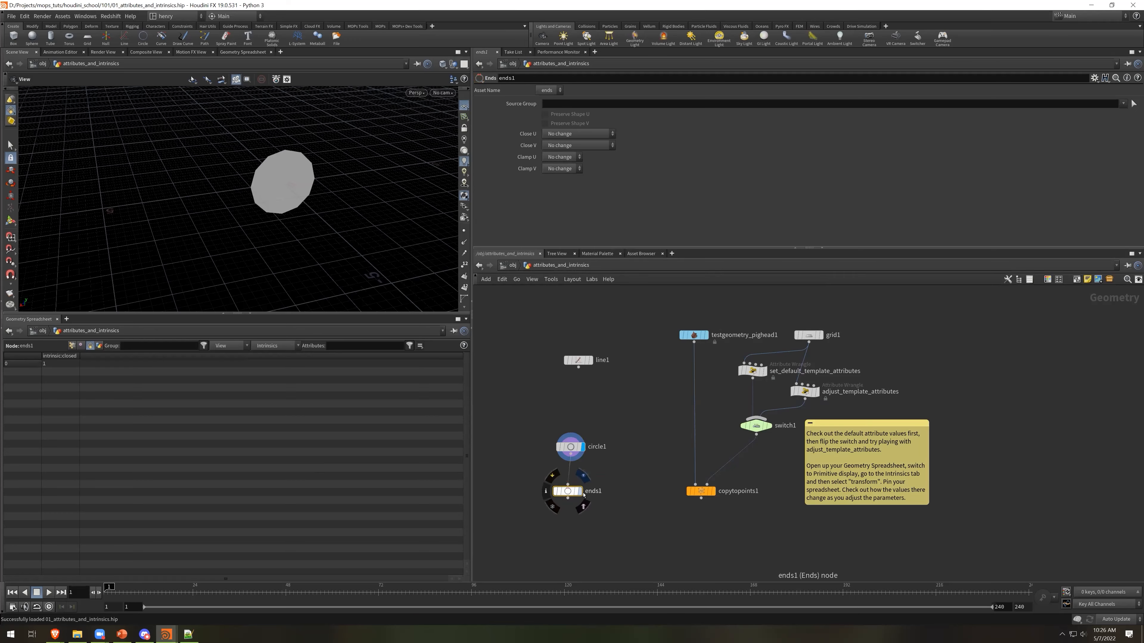
left_click(578, 134)
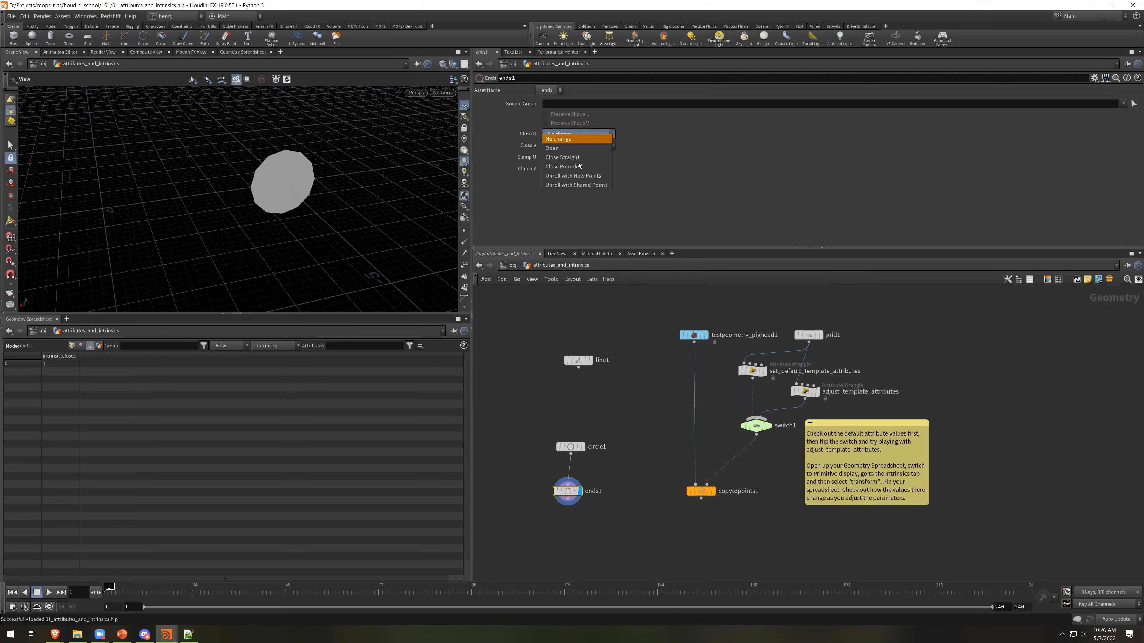
left_click(581, 185)
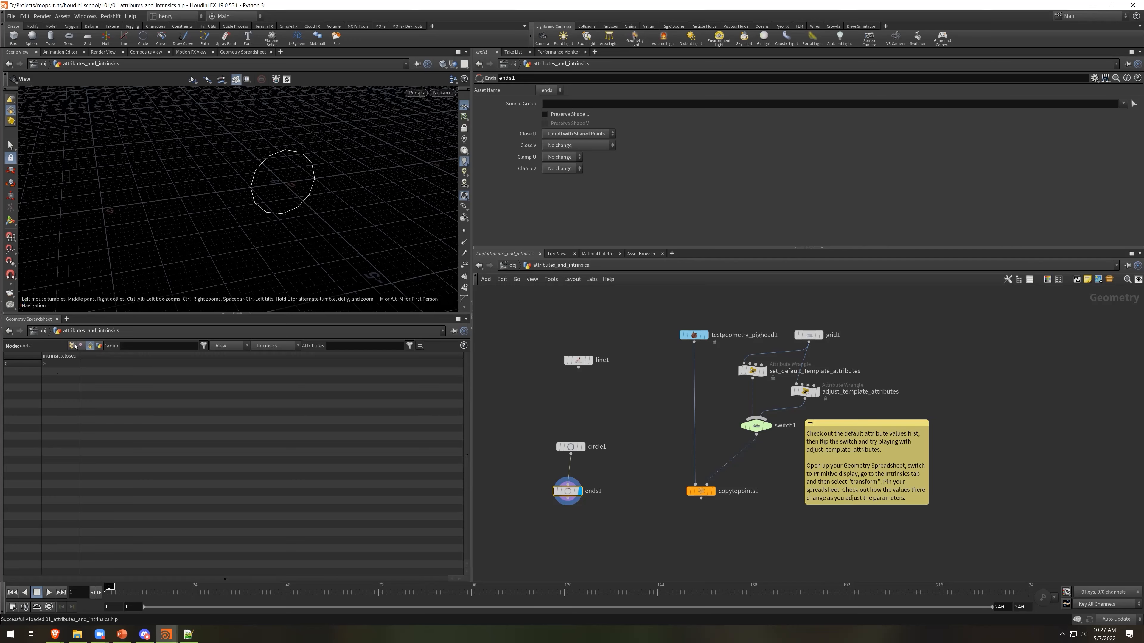
Switch the Geometry Spreadsheet to point attributes and spread out the sticky note and testgeometry_pighead1 in the network
left_click(72, 346)
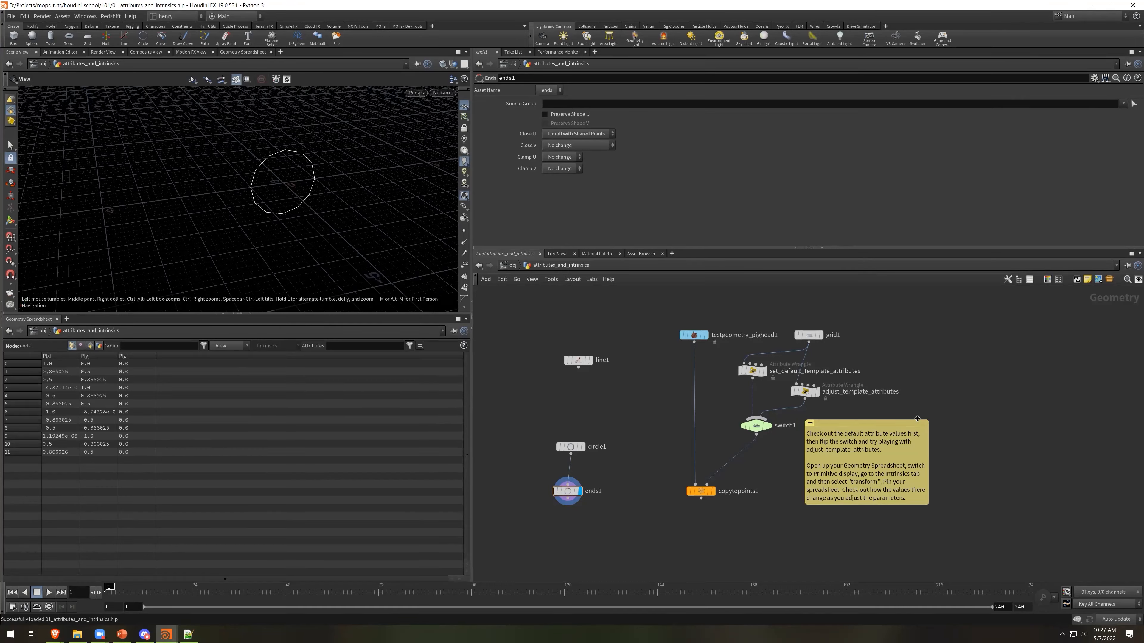
left_click_drag(856, 425, 919, 415)
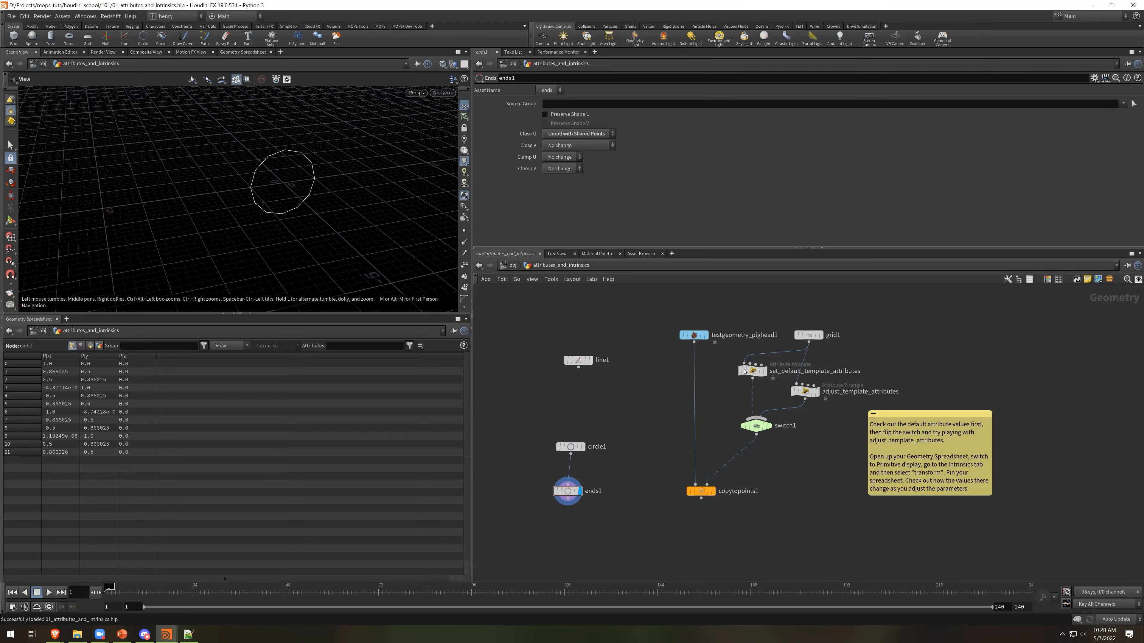
left_click_drag(695, 336, 655, 392)
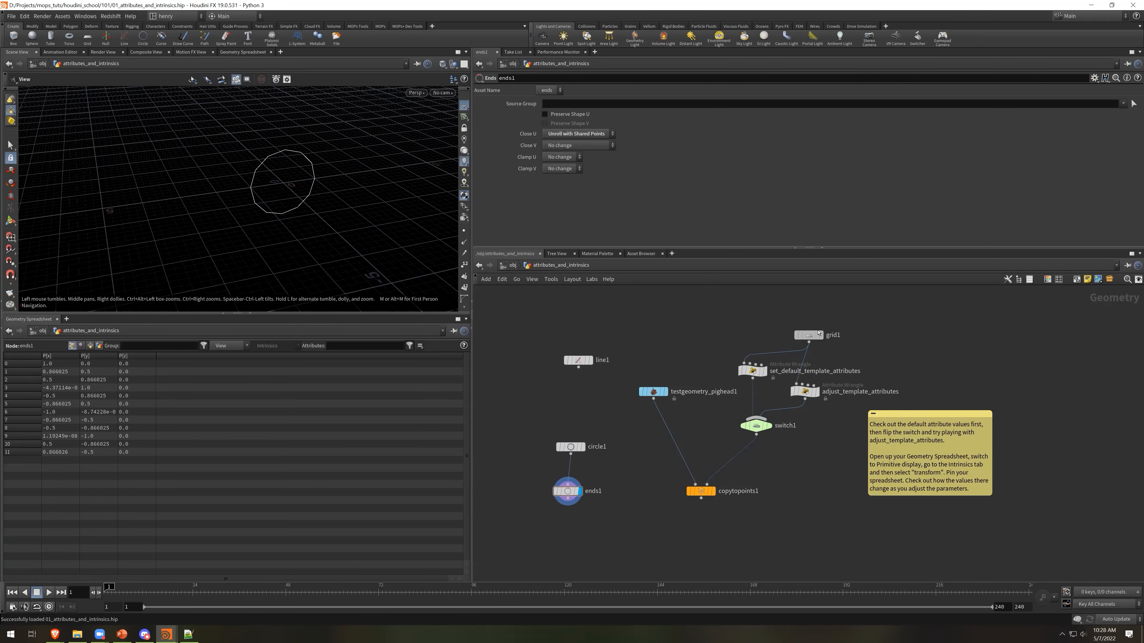
Display grid1 followed by copytopoints1 in the viewport, and inspect the inputs of switch1
left_click(810, 335)
left_click(821, 335)
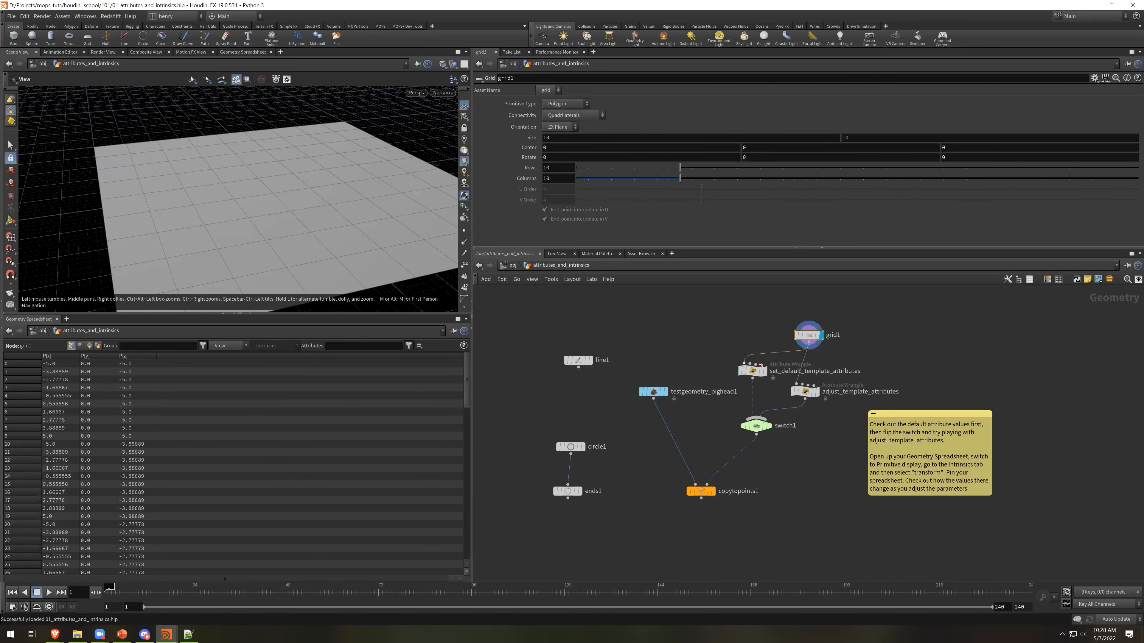
mouse_move(765, 374)
left_click(713, 491)
left_click(757, 426)
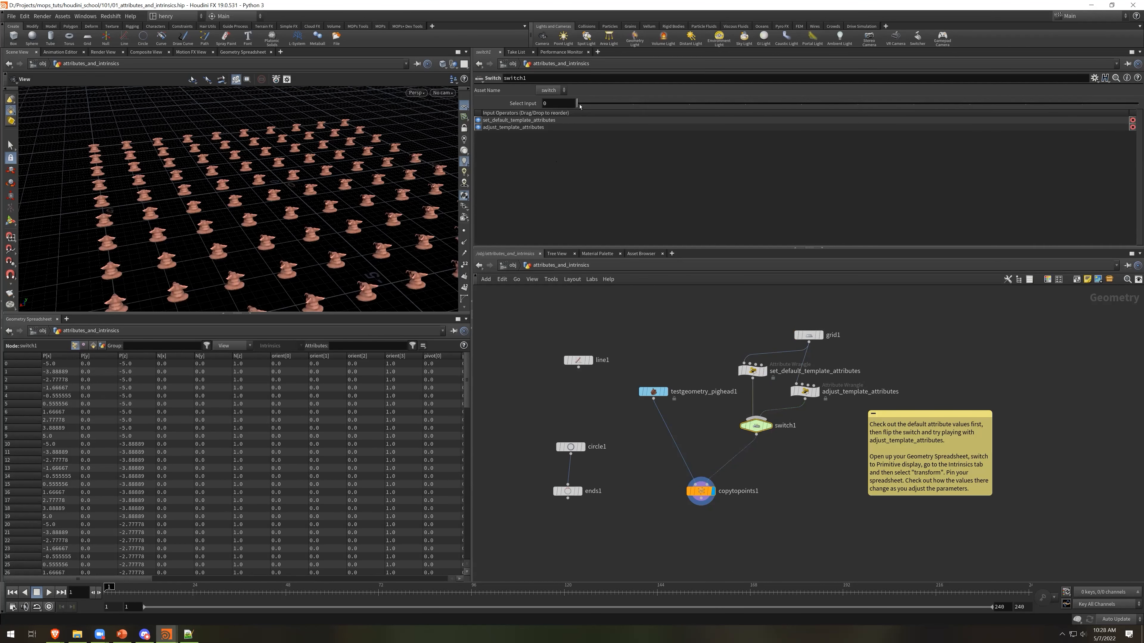
left_click_drag(476, 220, 556, 205)
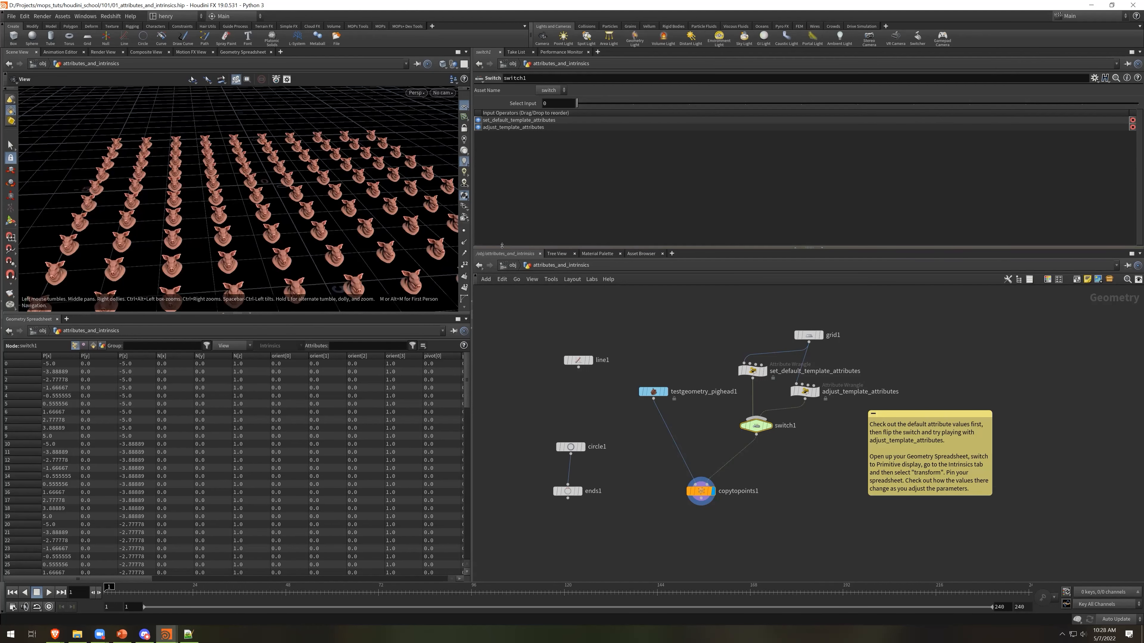
Examine the default N, up, scale and pscale lines in the set_default_template_attributes wrangle, enlarging the parameter area for the code
mouse_move(752, 375)
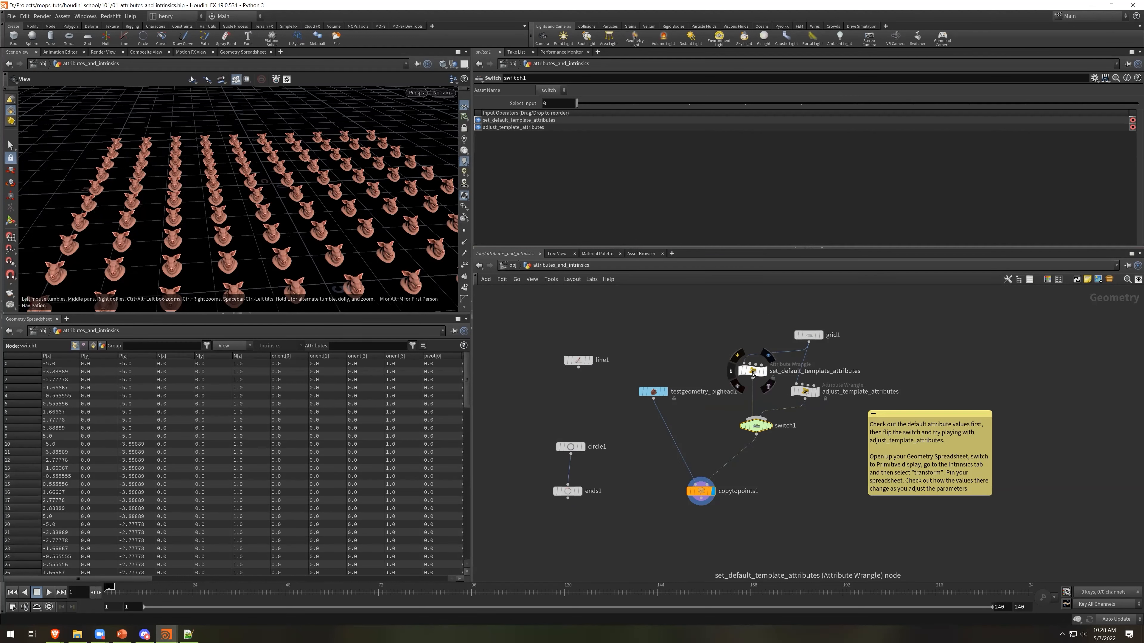
left_click(753, 374)
left_click_drag(702, 248, 707, 323)
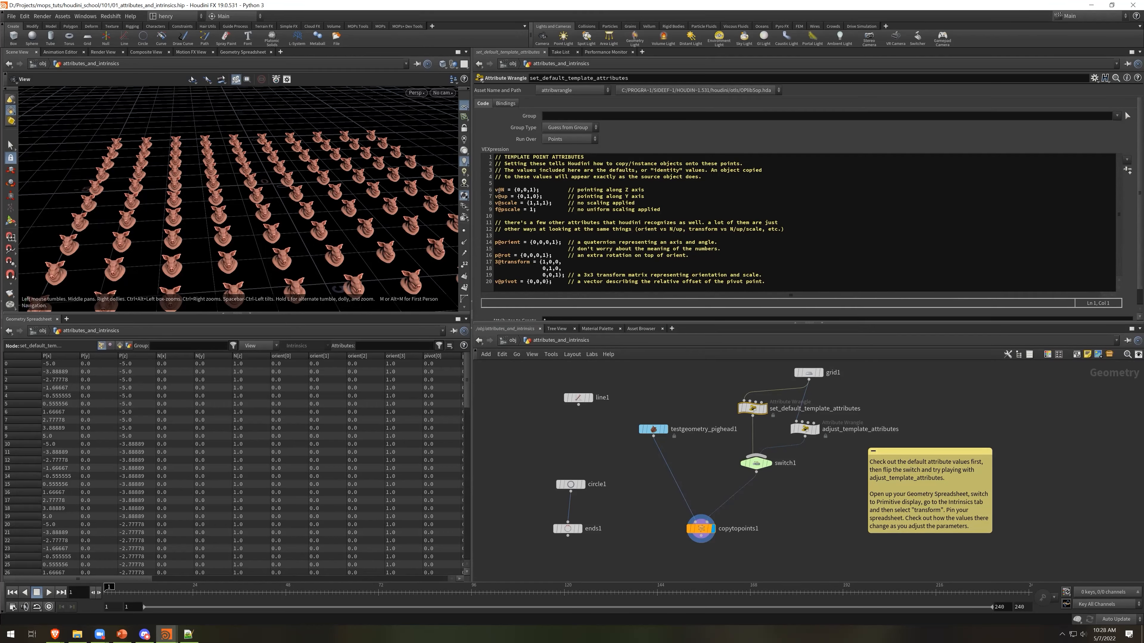
left_click_drag(495, 189, 662, 188)
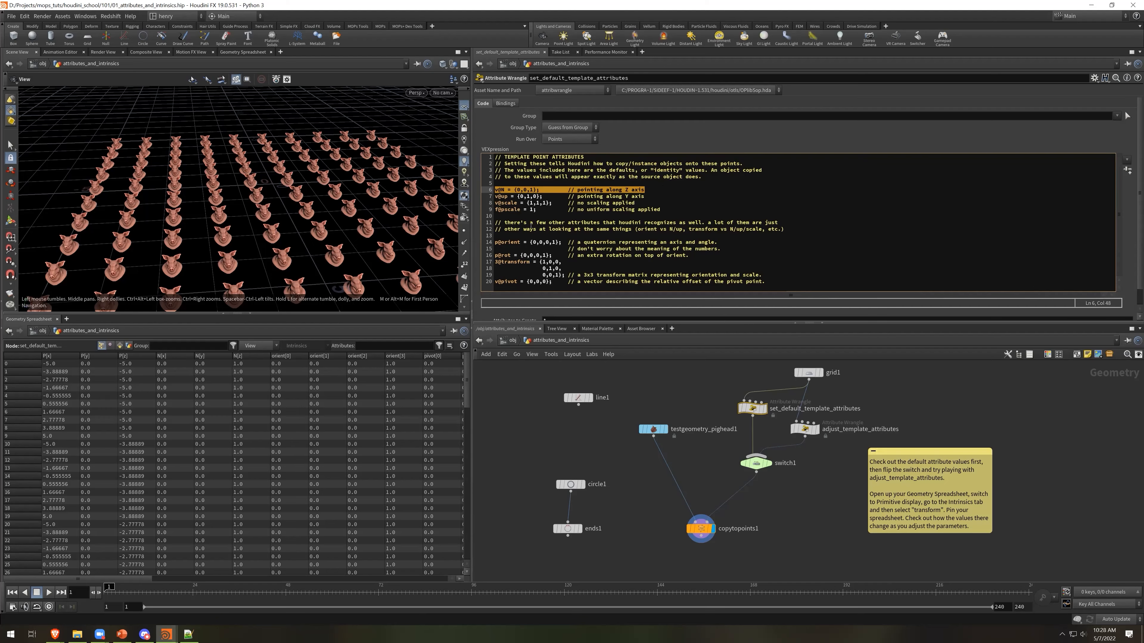
mouse_move(660, 432)
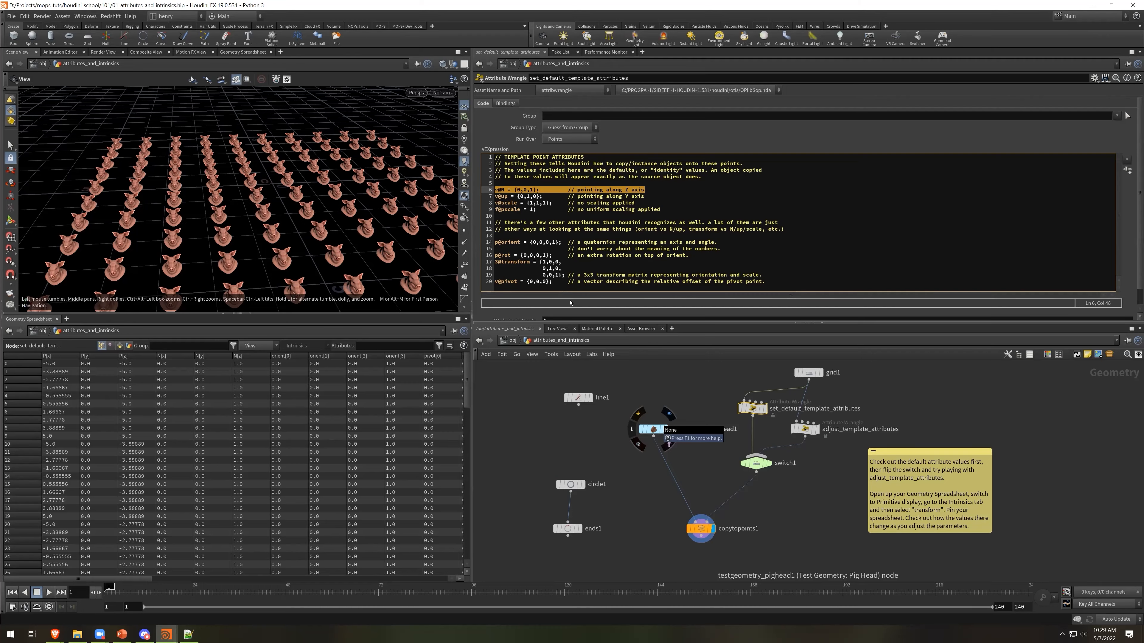
left_click(490, 202)
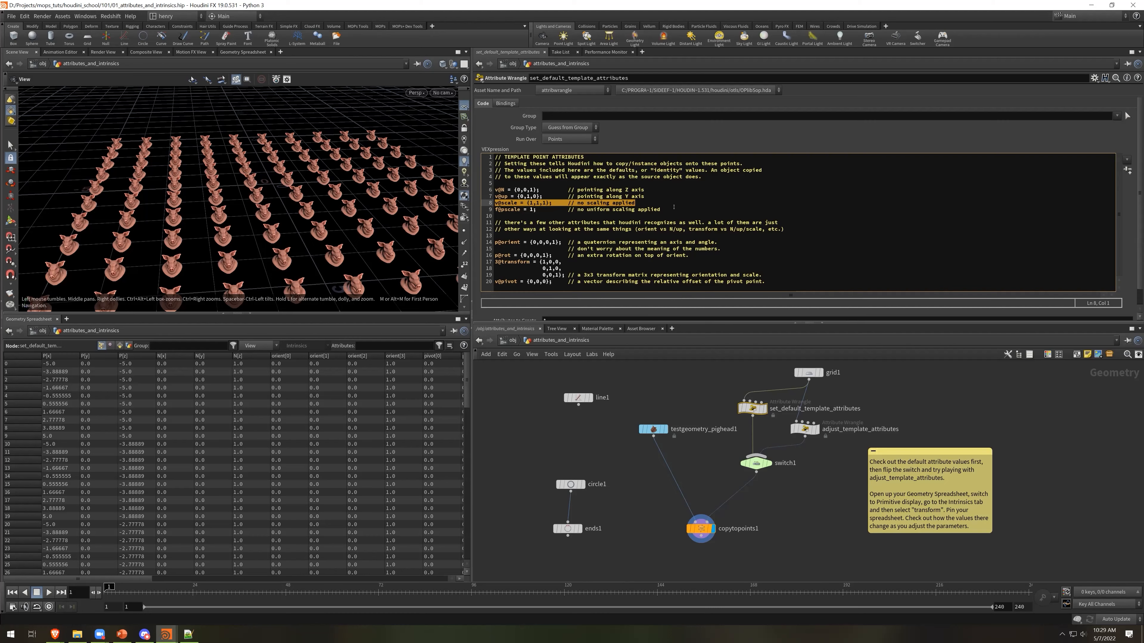
left_click(487, 209)
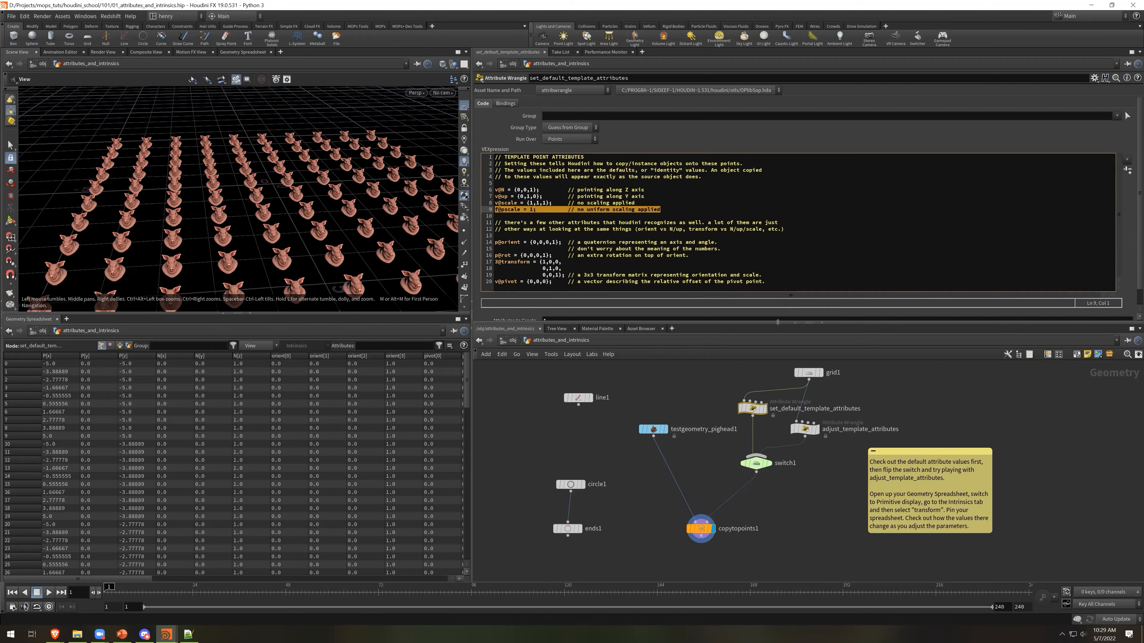
left_click_drag(778, 322, 778, 350)
left_click_drag(647, 197, 472, 187)
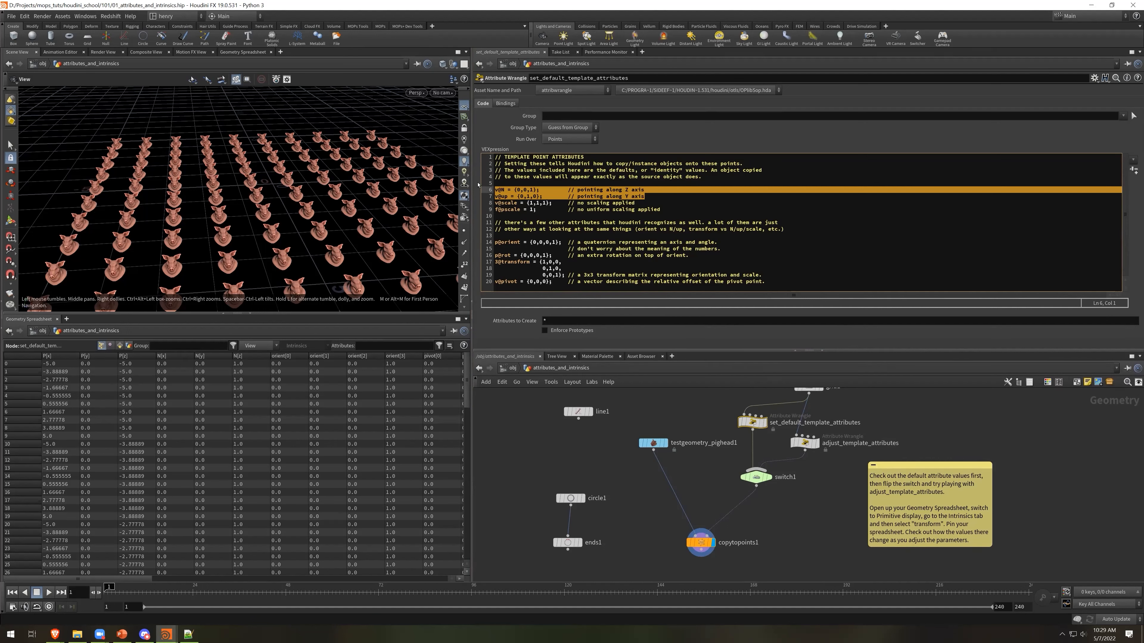
Display switch1 and add a MOPs Visualize Frame node below it, connected to its output
middle_click_drag(788, 532, 763, 518)
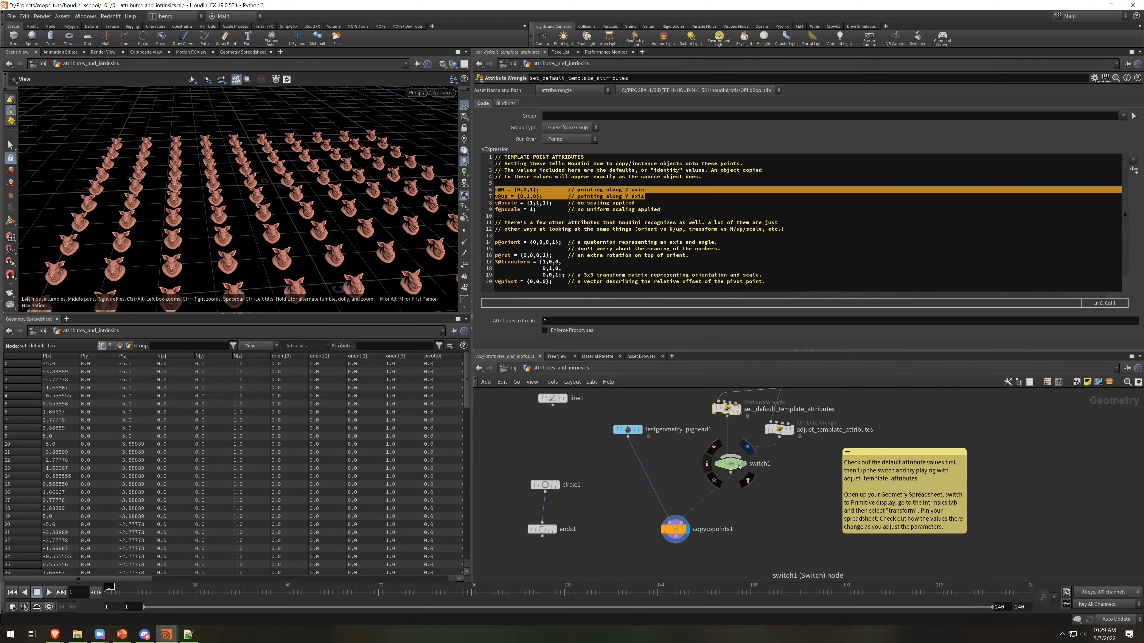
left_click(744, 464)
left_click(730, 464)
key("Tab")
type("mopsvis")
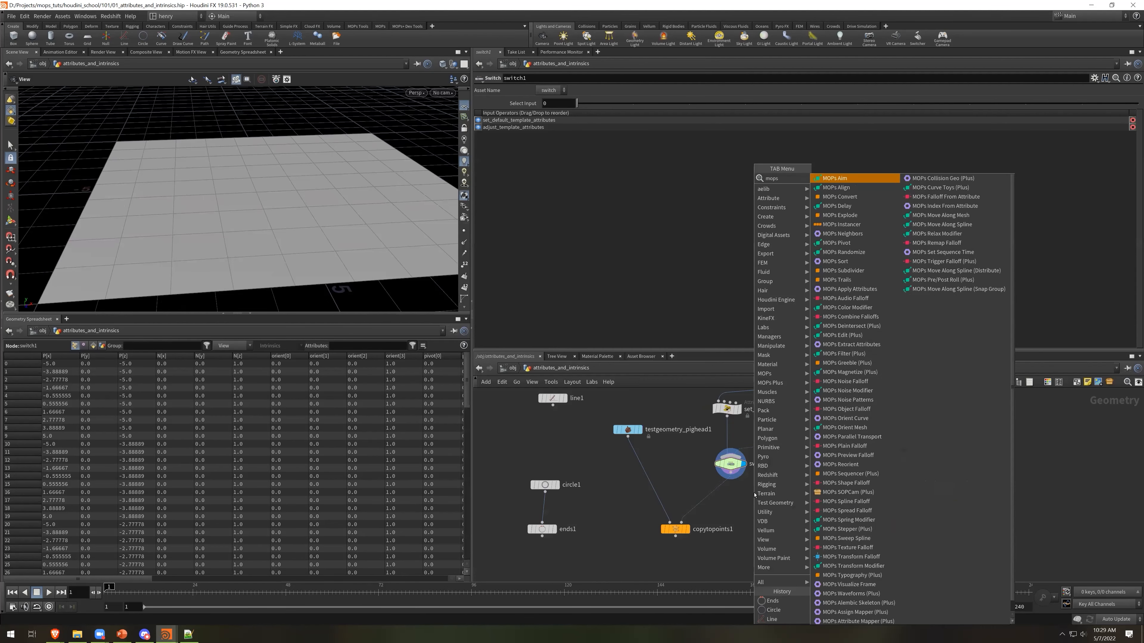
key("Return")
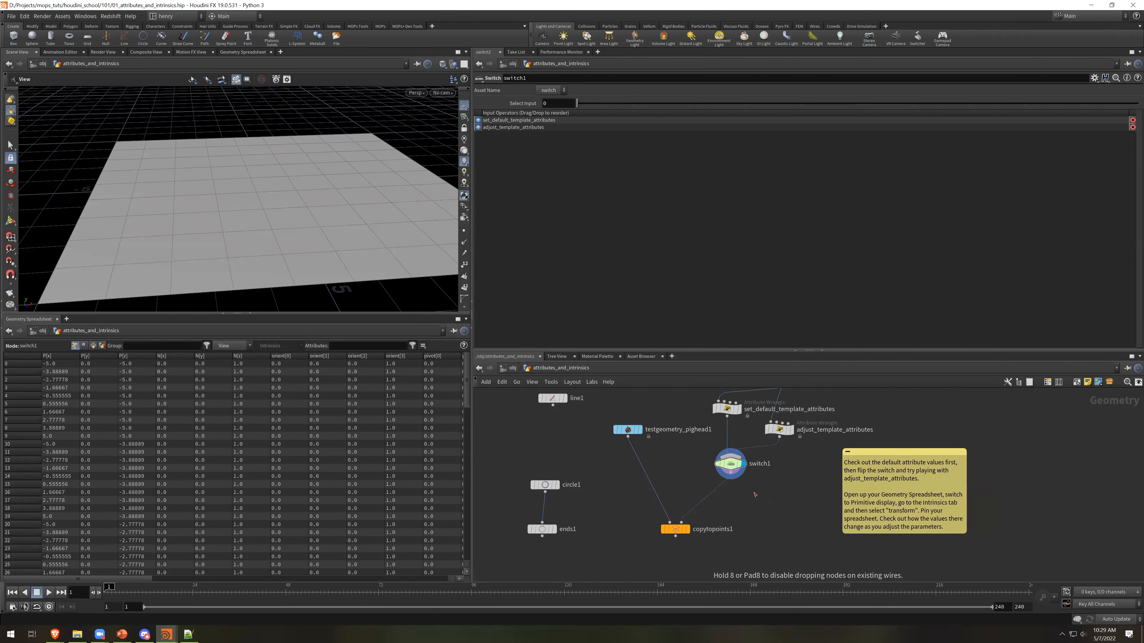
left_click(757, 496)
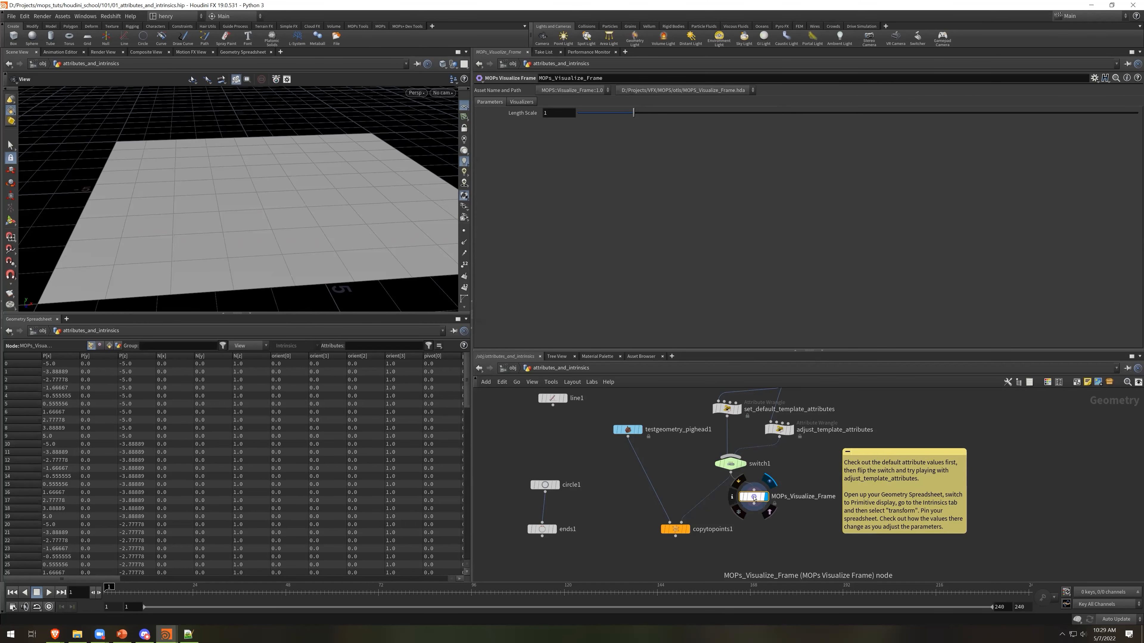
Display MOPs_Visualize_Frame in the viewport and examine the axes drawn at the grid points from several angles
double_click(754, 498)
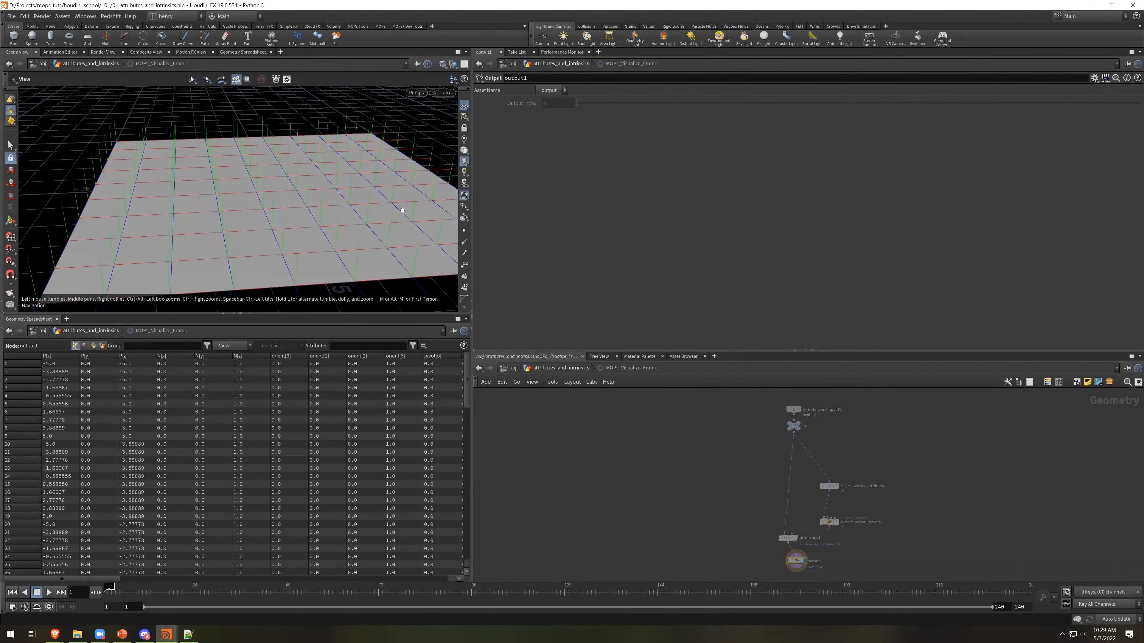
mouse_move(329, 164)
left_mouse_down()
mouse_move(331, 210)
mouse_move(284, 169)
mouse_move(332, 215)
mouse_move(317, 194)
mouse_move(325, 176)
left_mouse_up()
left_click_drag(242, 266, 246, 284)
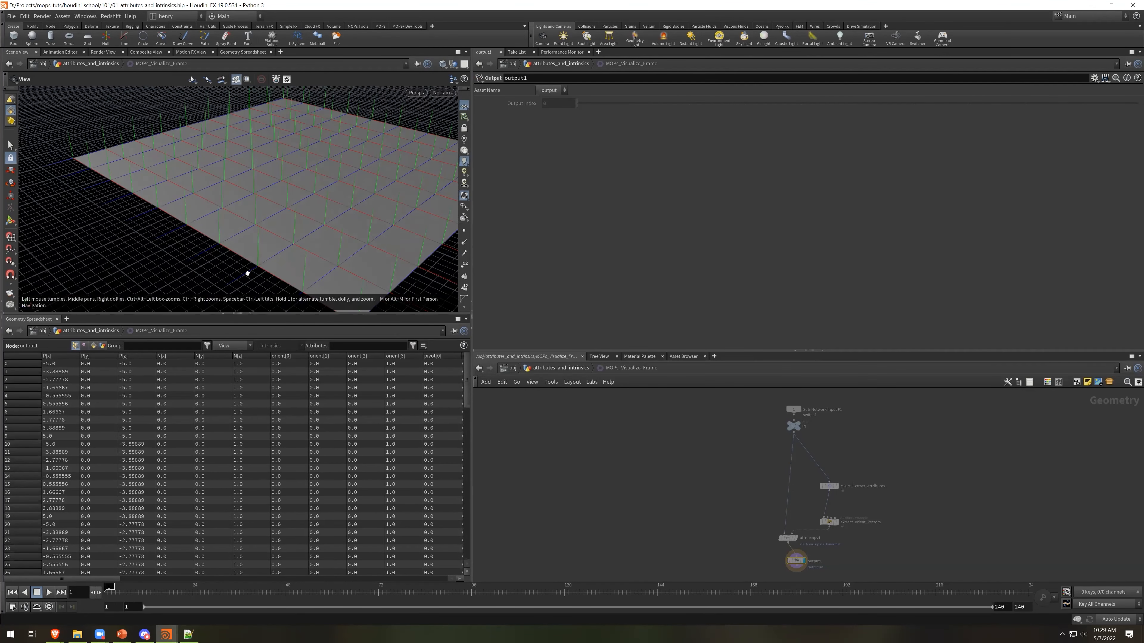
left_click_drag(424, 262, 443, 262)
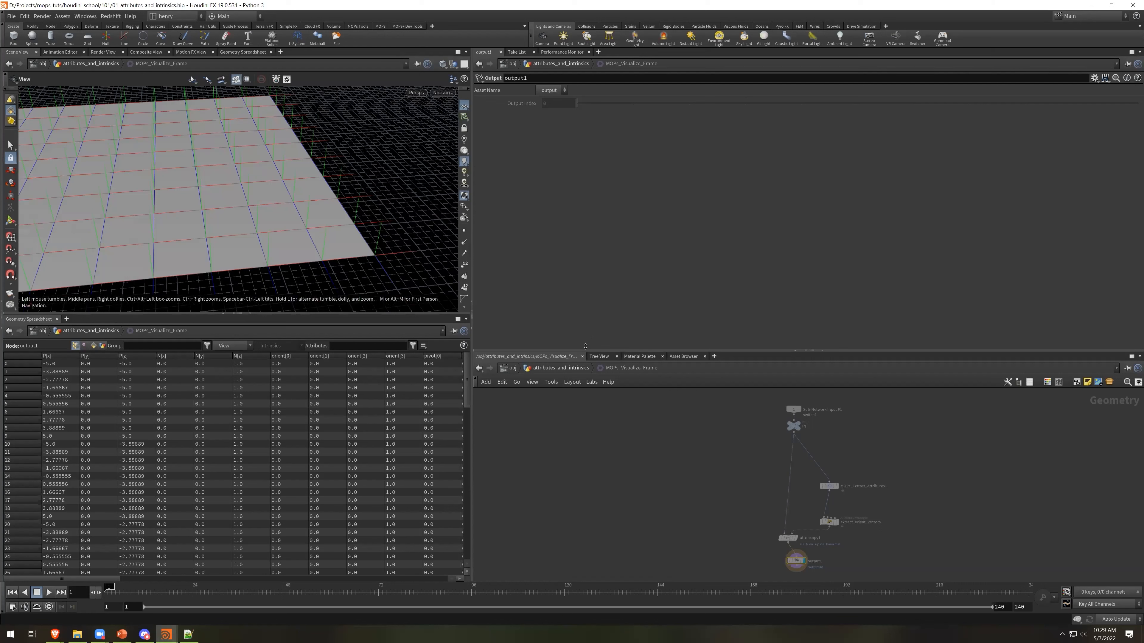
left_click(592, 369)
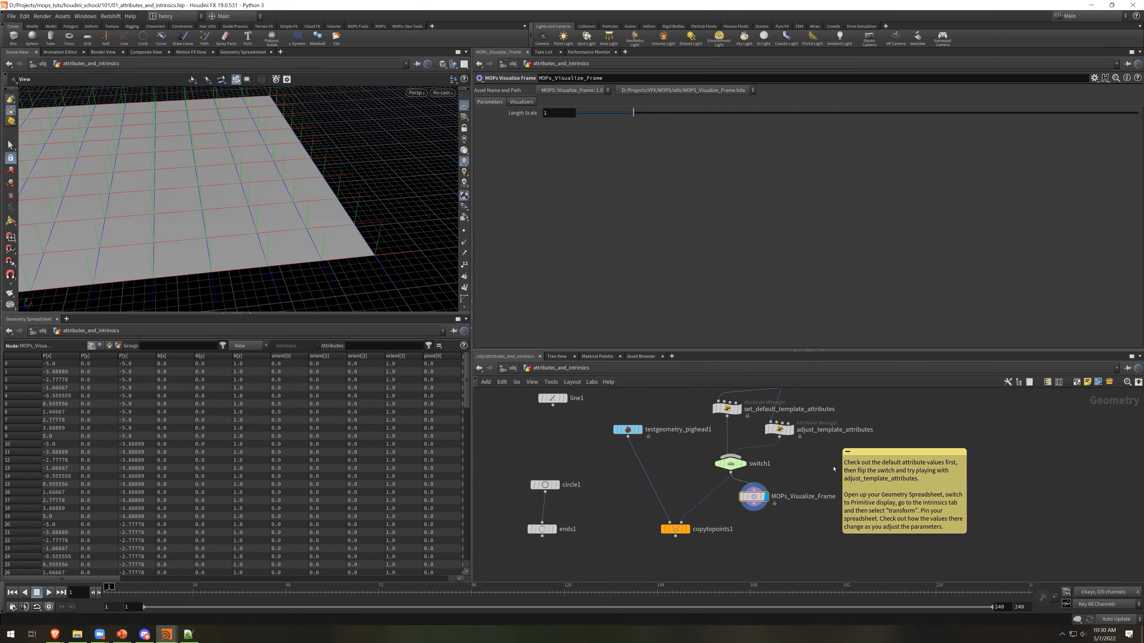
left_click_drag(388, 256, 315, 243)
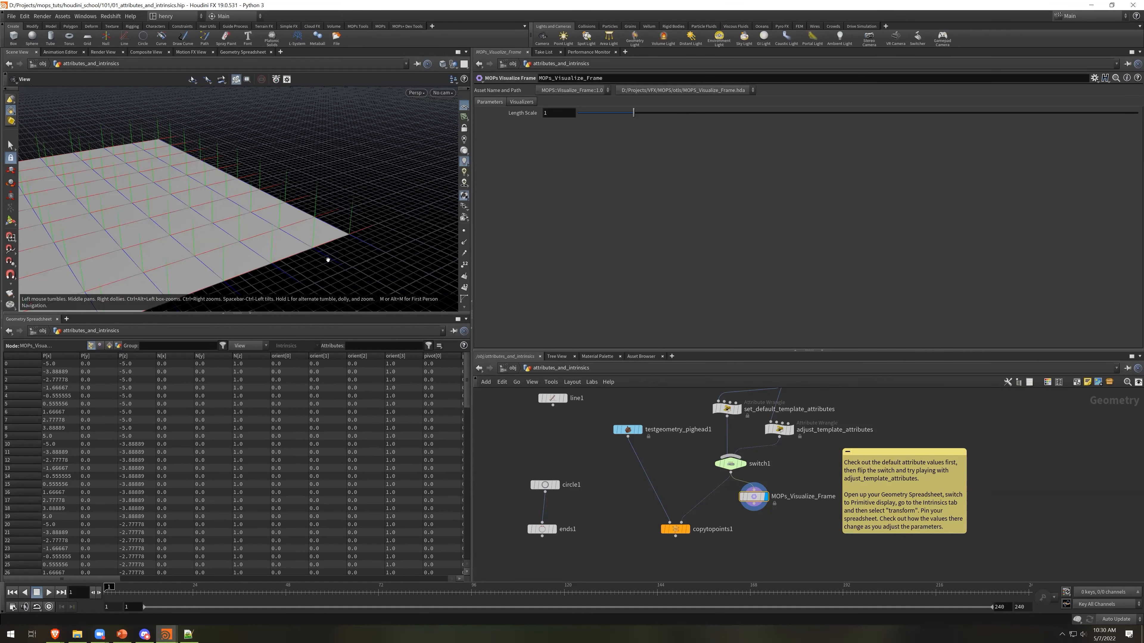
Examine the orient, rot, transform and pivot lines in the set_default_template_attributes wrangle
left_click(733, 413)
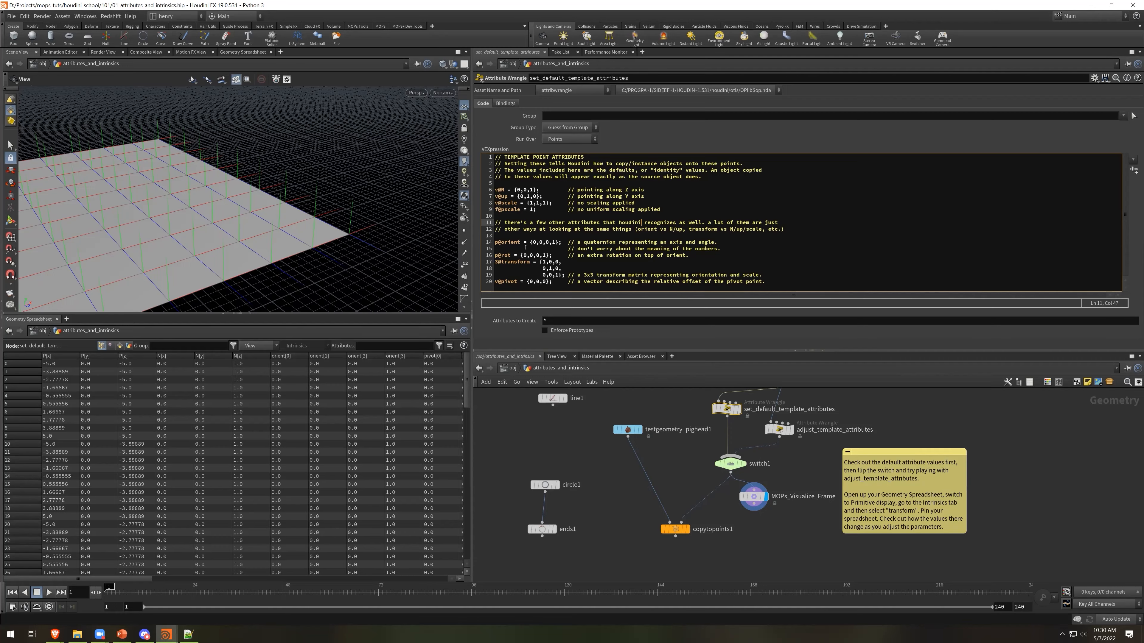
left_click_drag(494, 243, 755, 249)
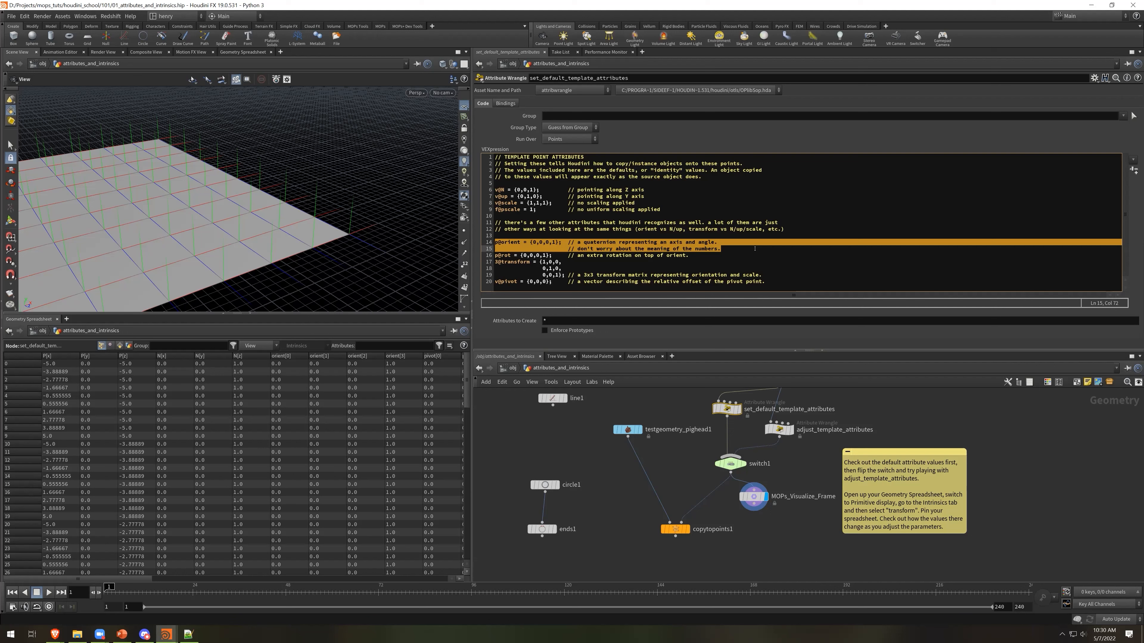
left_click(528, 236)
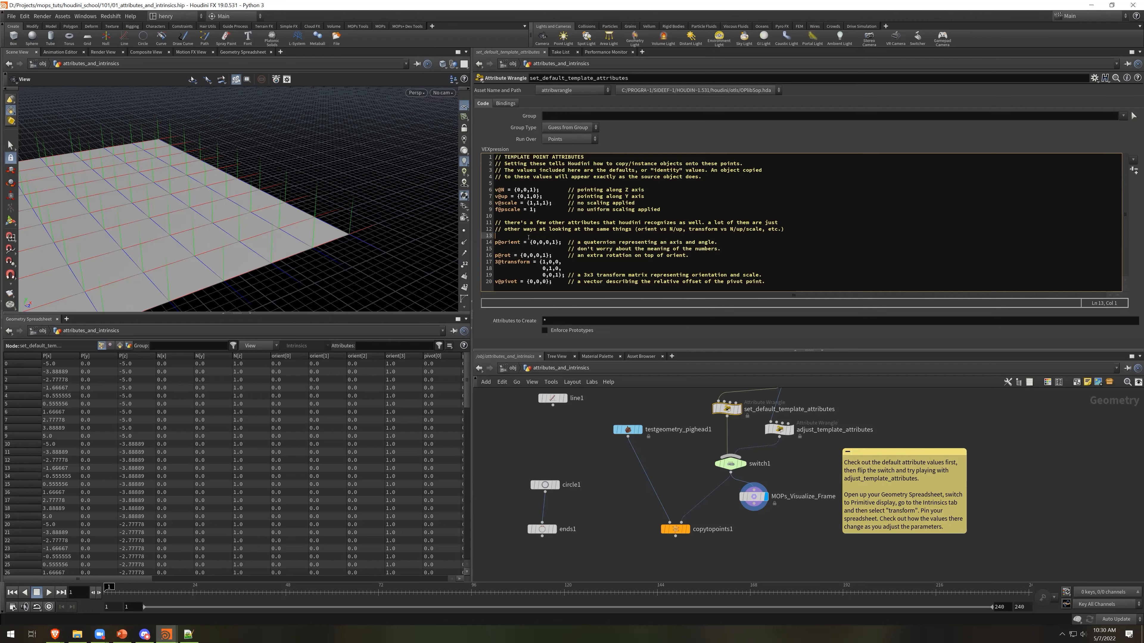
left_click_drag(738, 248, 490, 244)
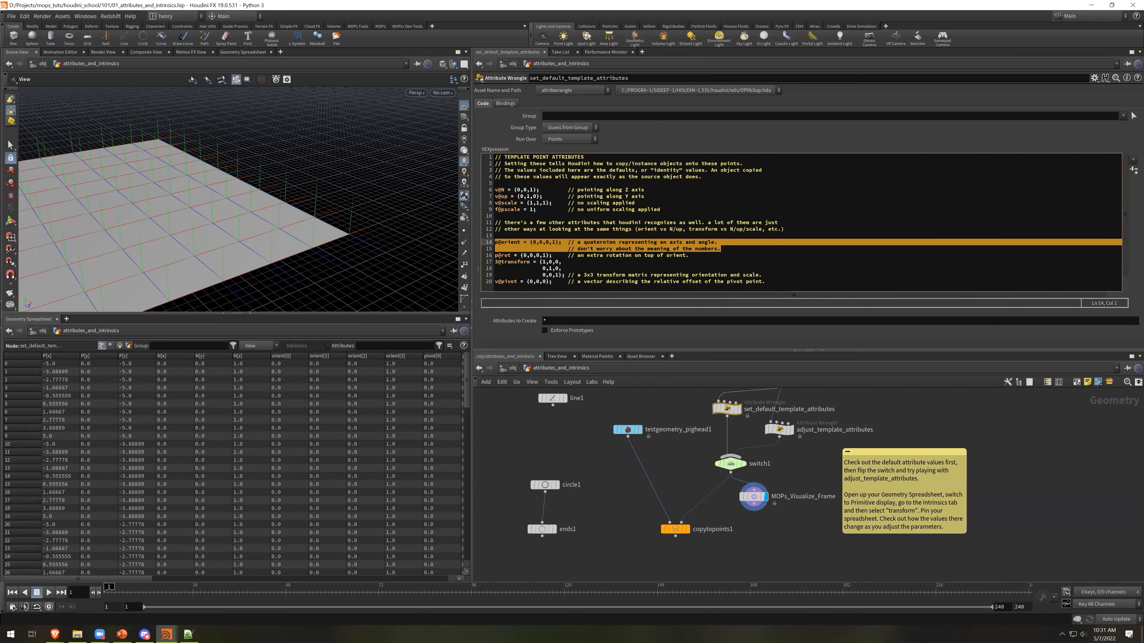
left_click_drag(494, 255, 690, 257)
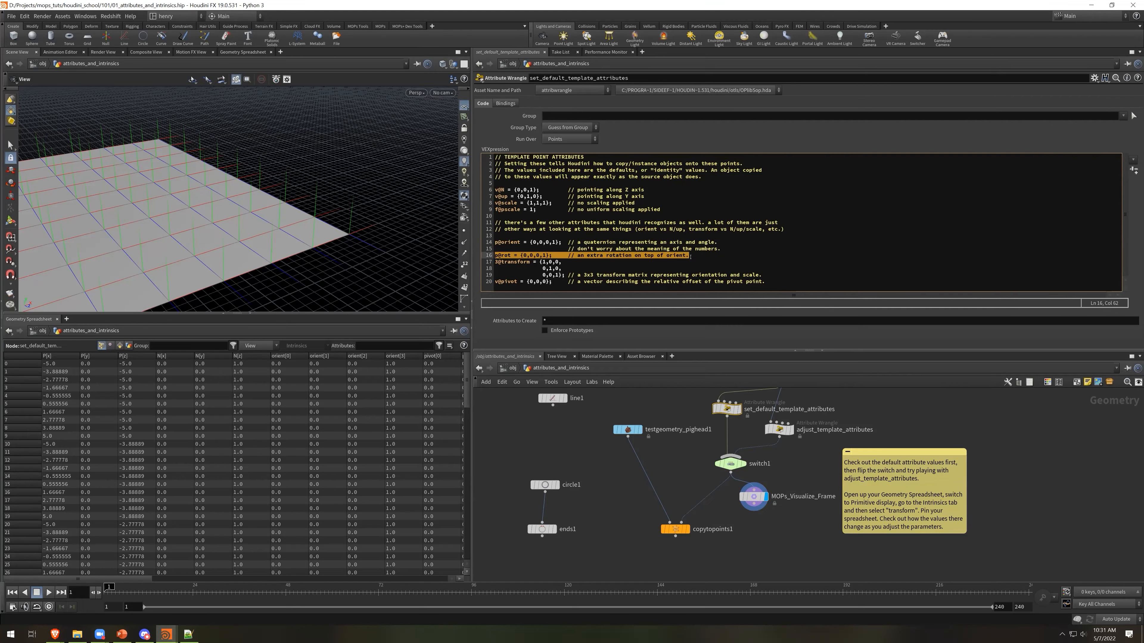
left_click(691, 257)
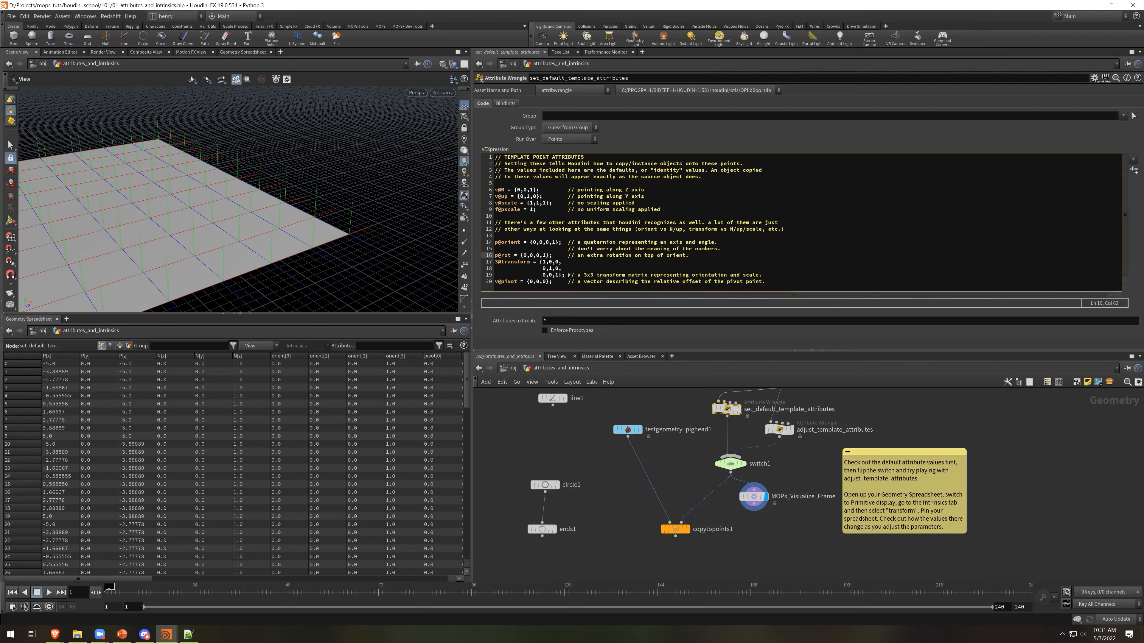
left_click_drag(773, 275, 495, 262)
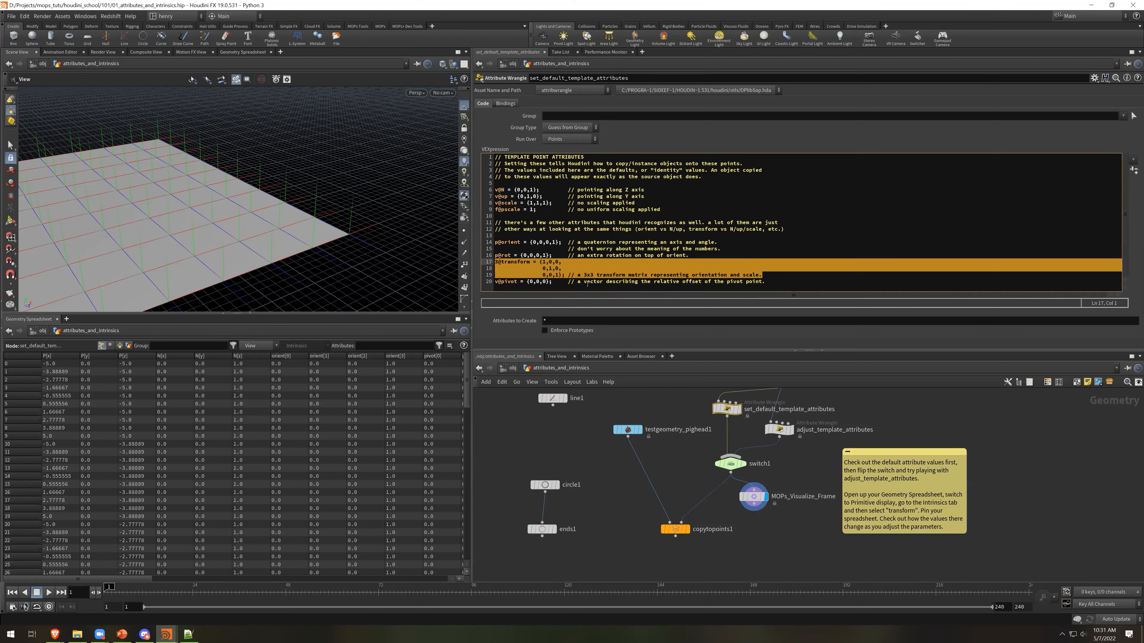
left_click_drag(766, 283, 494, 295)
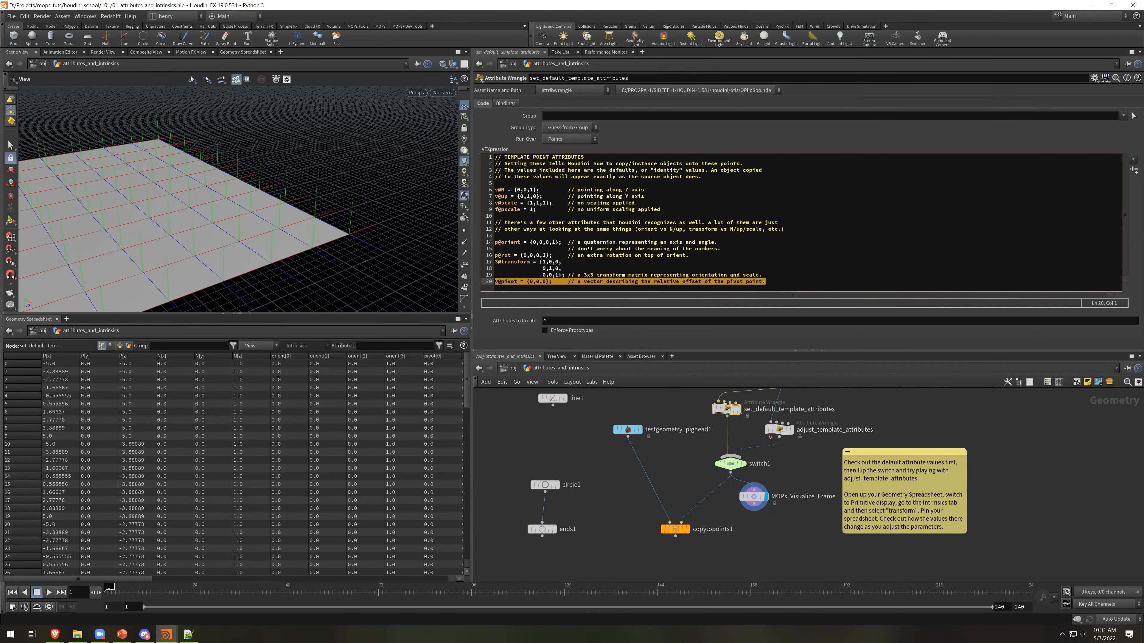
Feed adjust_template_attributes through switch1, show that wrangle's parameters and display copytopoints1 in the viewport
left_click(731, 464)
left_click(780, 430)
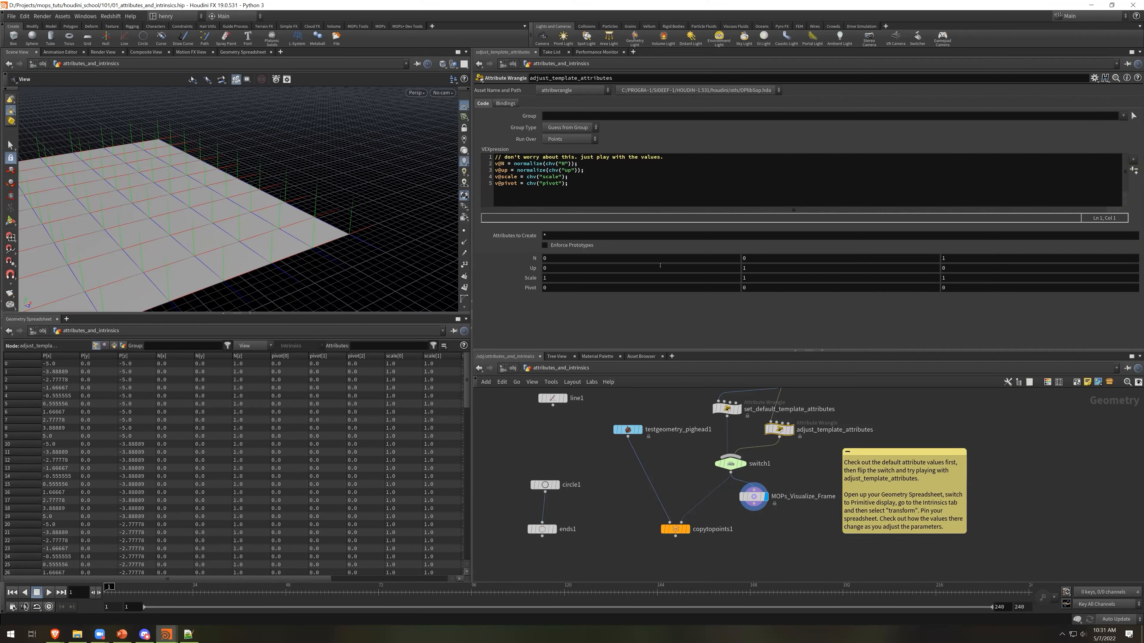
left_click(688, 530)
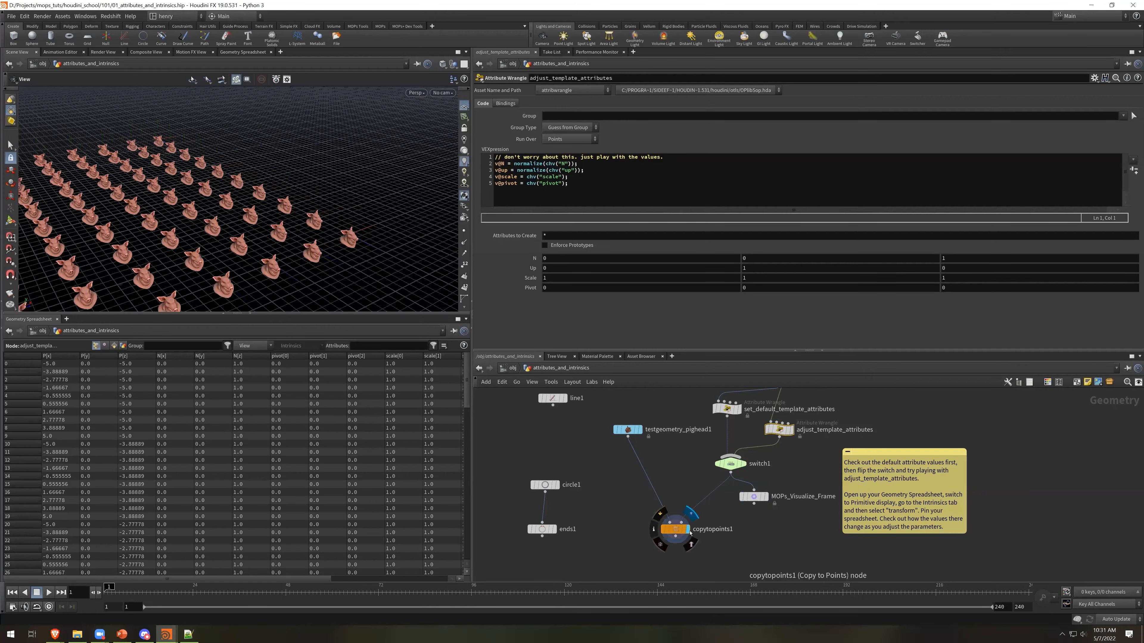
left_click_drag(347, 173, 401, 182)
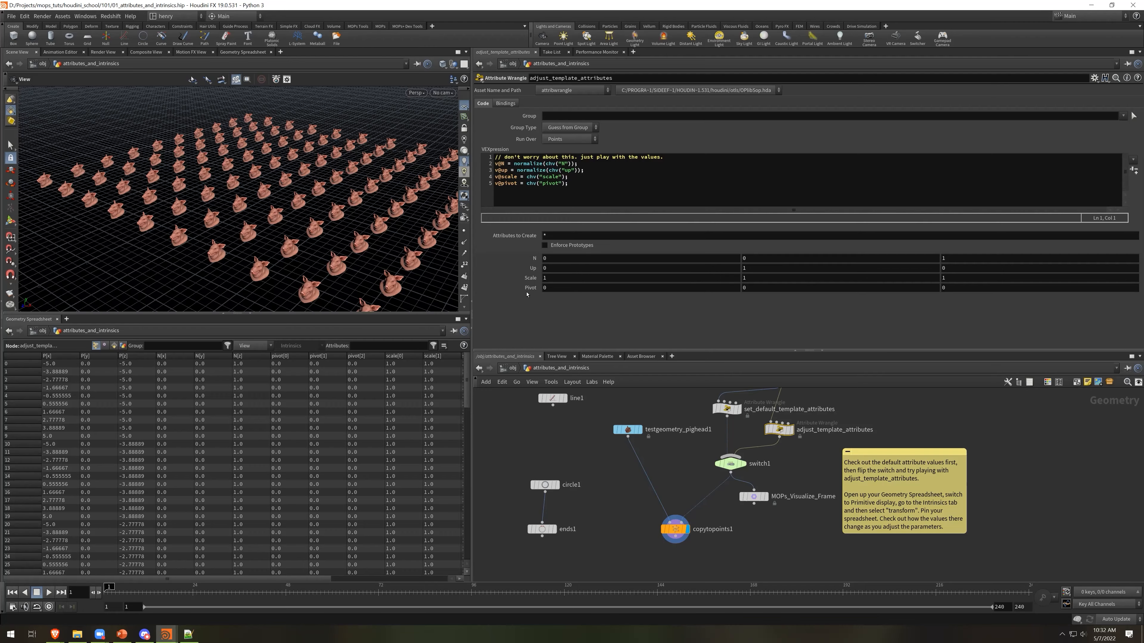
Try an Up vector of 1, 0, 0 in adjust_template_attributes and inspect the orientation of the copied pig heads
mouse_move(528, 280)
middle_mouse_down()
mouse_move(676, 268)
mouse_move(536, 278)
middle_mouse_up()
middle_click_drag(678, 277, 731, 276)
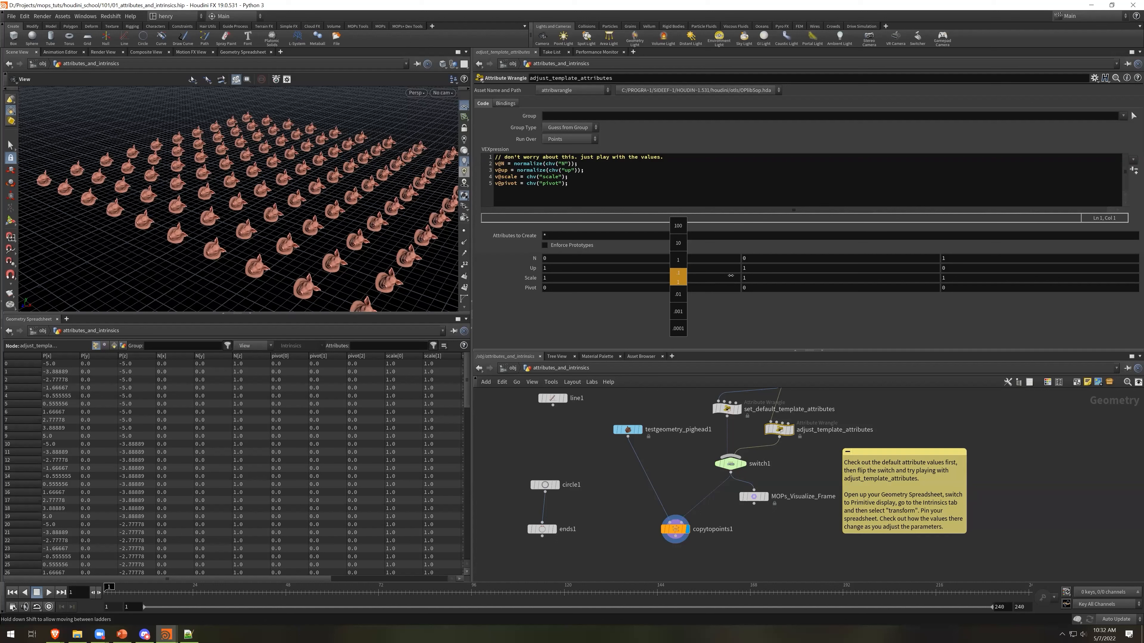
left_click_drag(334, 266, 372, 244, "alt")
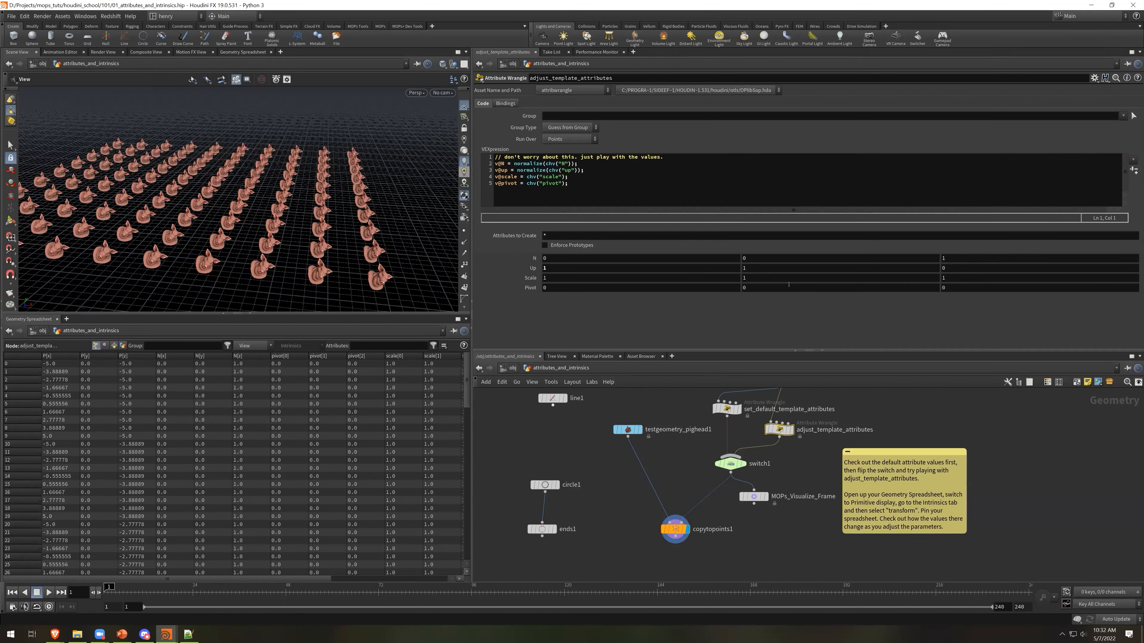
middle_click_drag(783, 279, 571, 266)
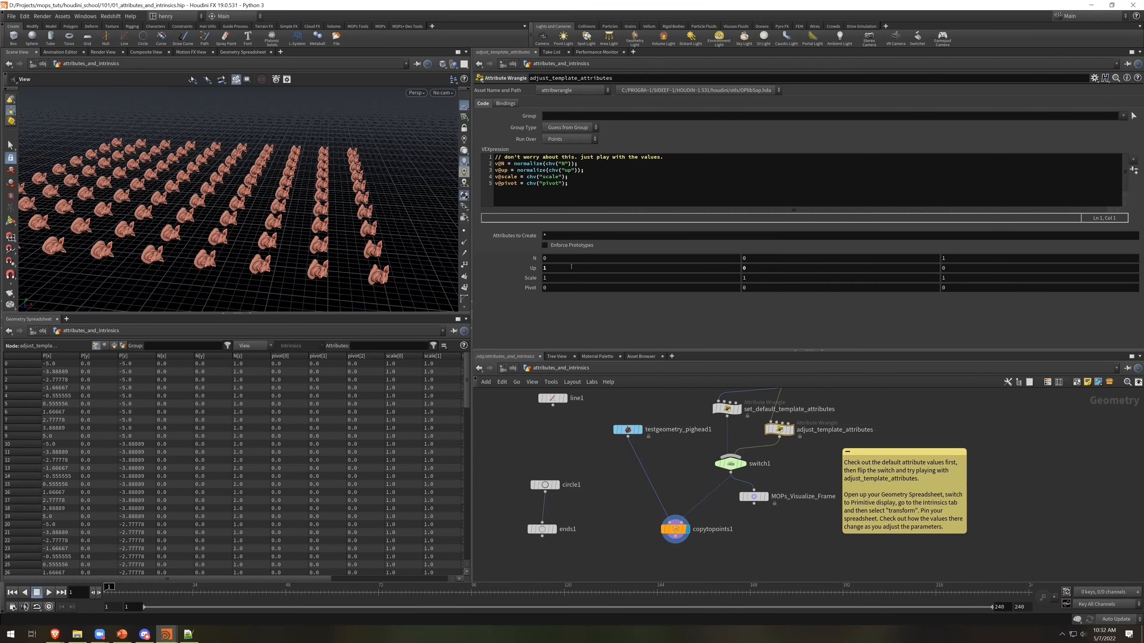
mouse_move(333, 218)
left_mouse_down()
mouse_move(325, 259)
mouse_move(345, 215)
left_mouse_up()
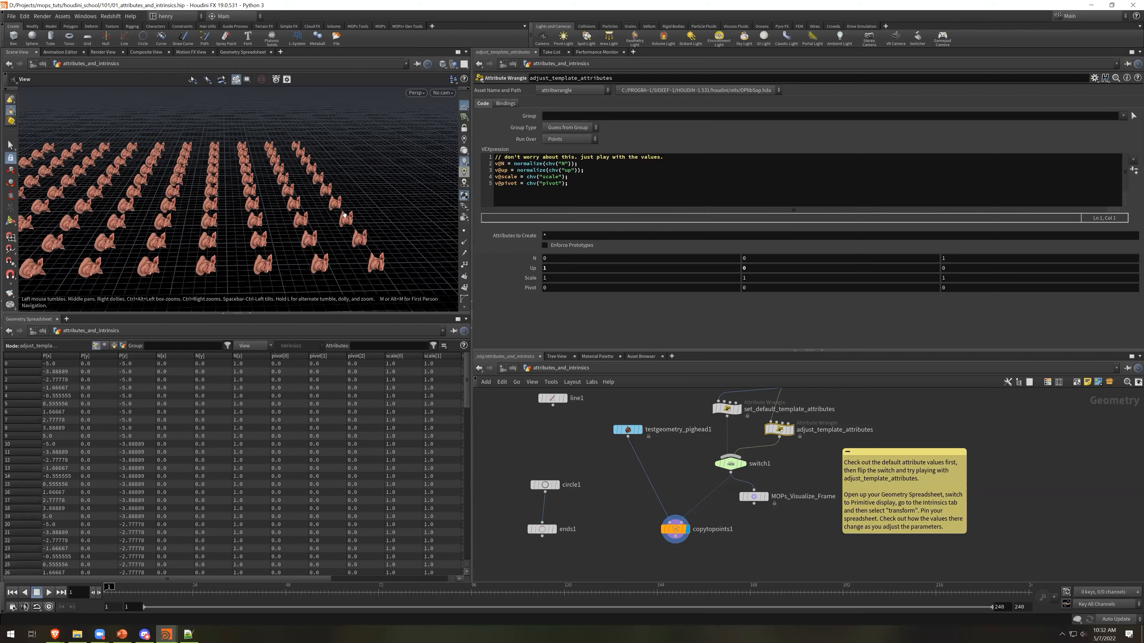
Set the Up vector of adjust_template_attributes back to 0, 1, 0
left_click_drag(550, 268, 454, 266)
type("0")
key("Tab")
type("1")
key("Delete")
key("Return")
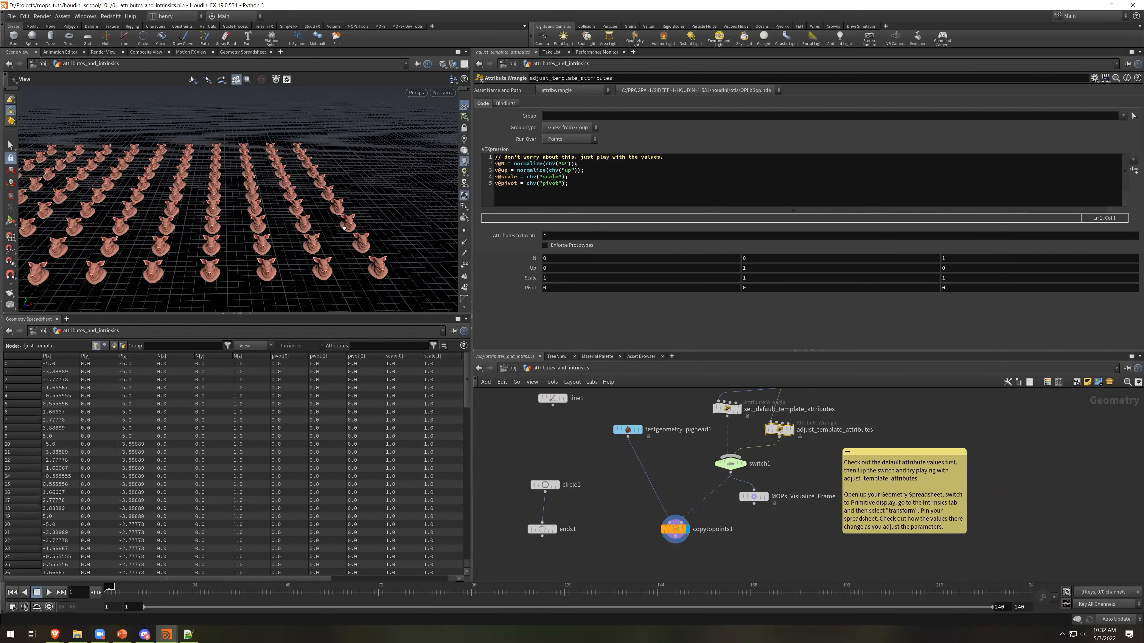
left_click_drag(344, 229, 351, 245)
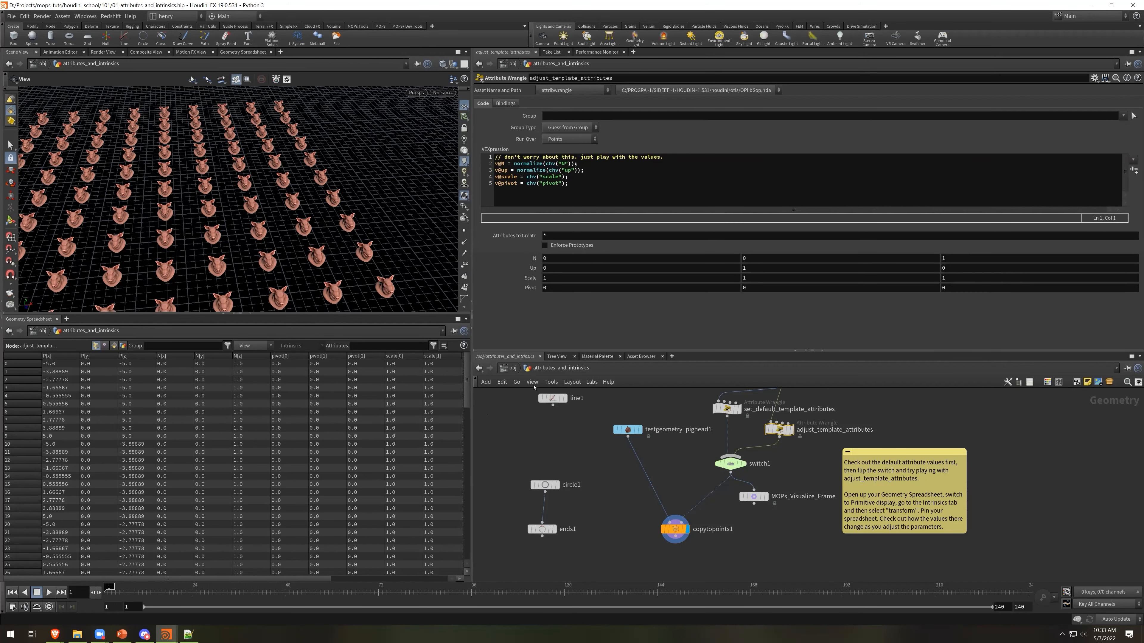
Go up to the object level and open the mops_setting_both geometry network
left_click(508, 368)
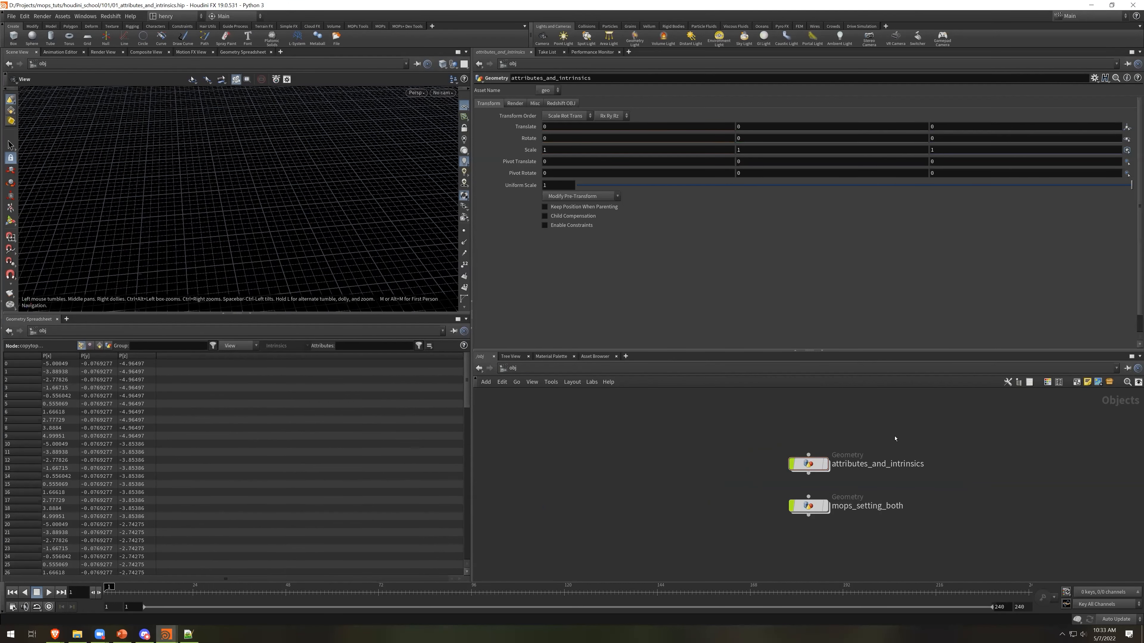
mouse_move(809, 508)
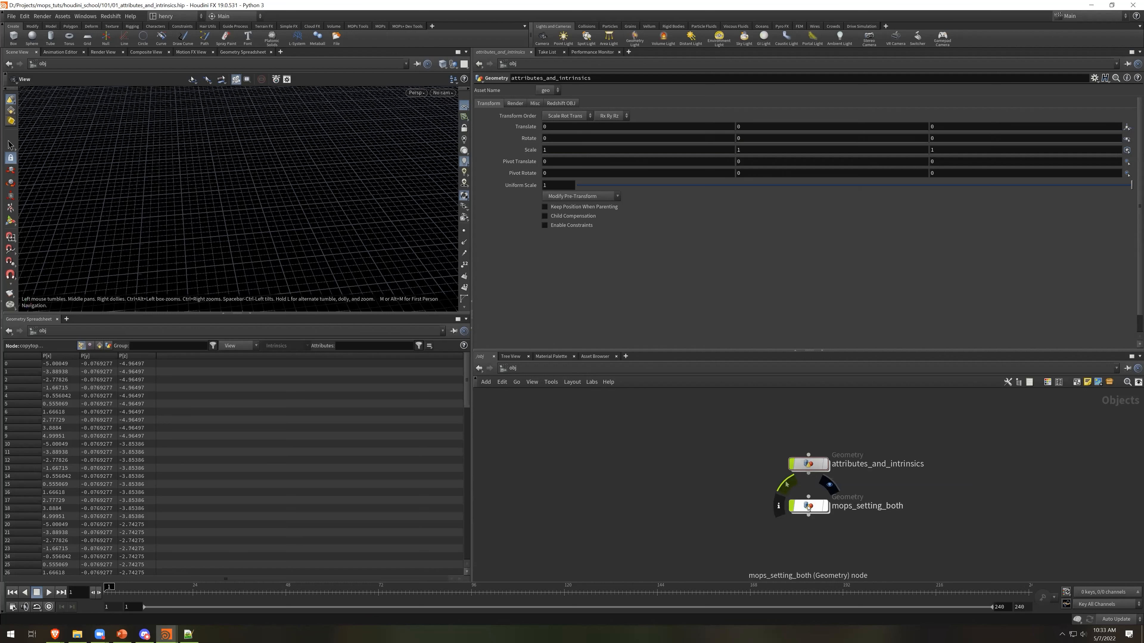
double_click(808, 507)
middle_click_drag(677, 460, 655, 473)
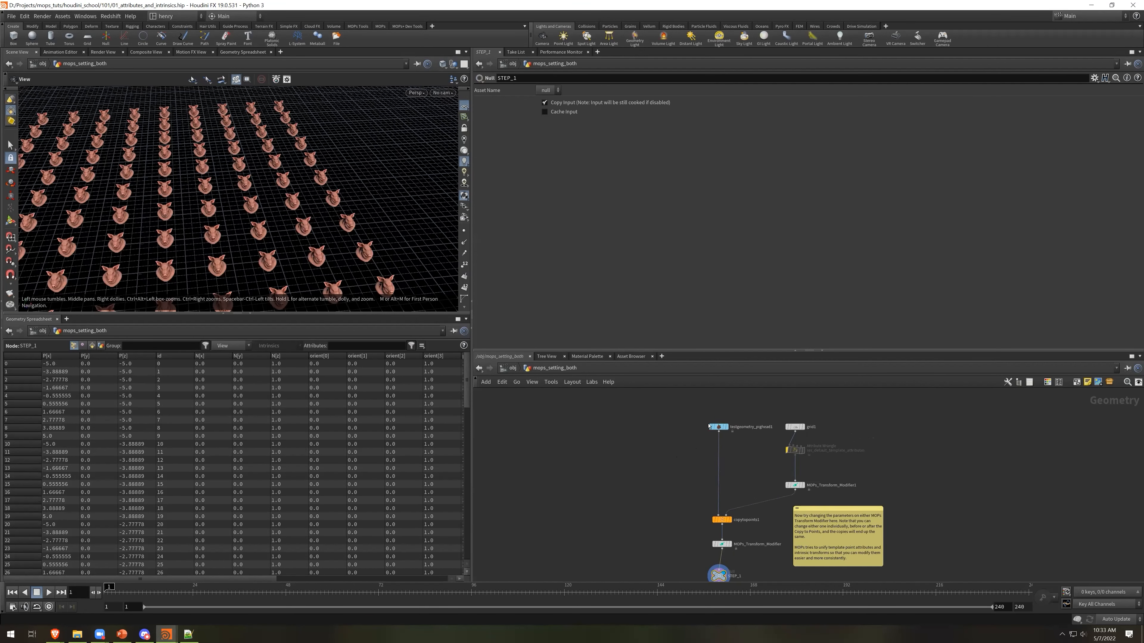
scroll(655, 473, "up", 1)
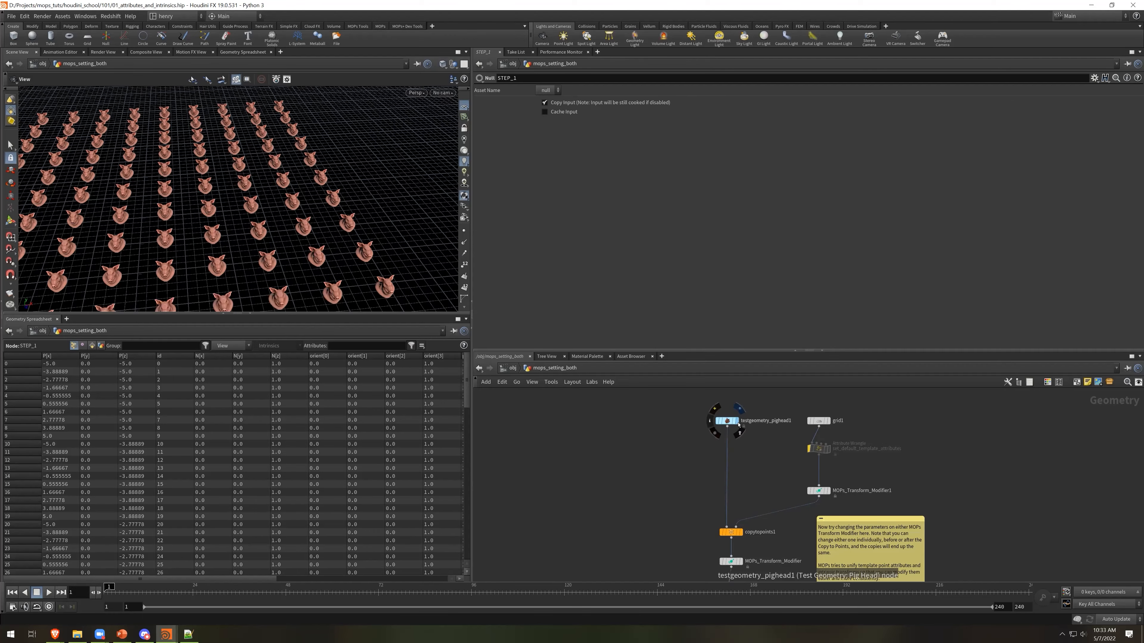
Display testgeometry_pighead1, grid1 and copytopoints1 one after another and examine the parameters of MOPs_Transform_Modifier1
left_click(739, 426)
left_click(727, 421)
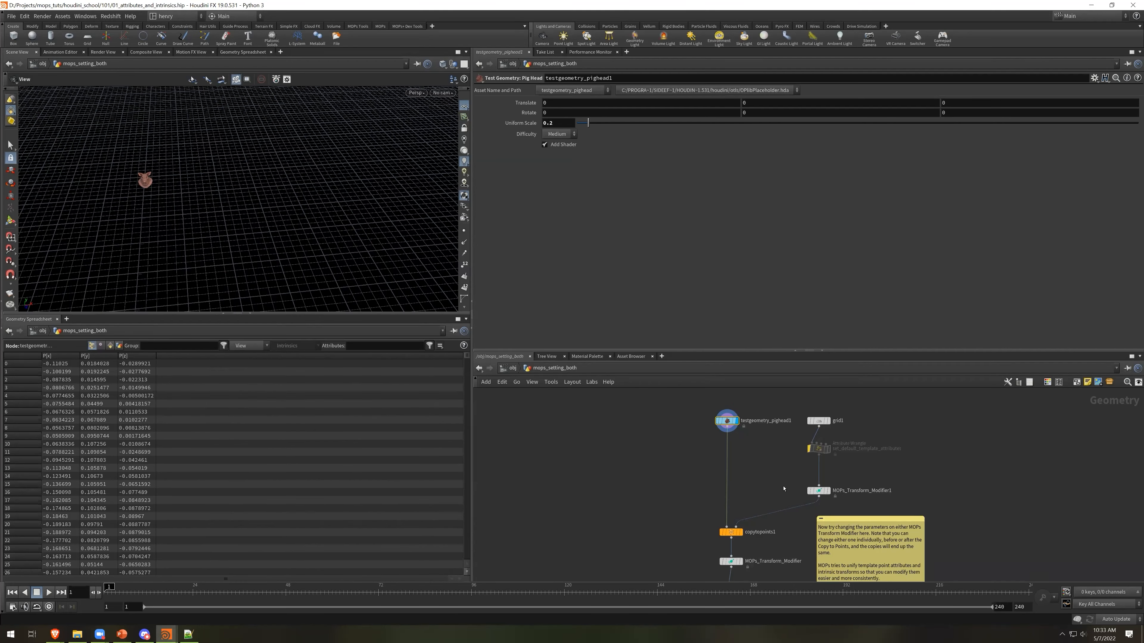
middle_click_drag(810, 408, 790, 397)
left_click(806, 409)
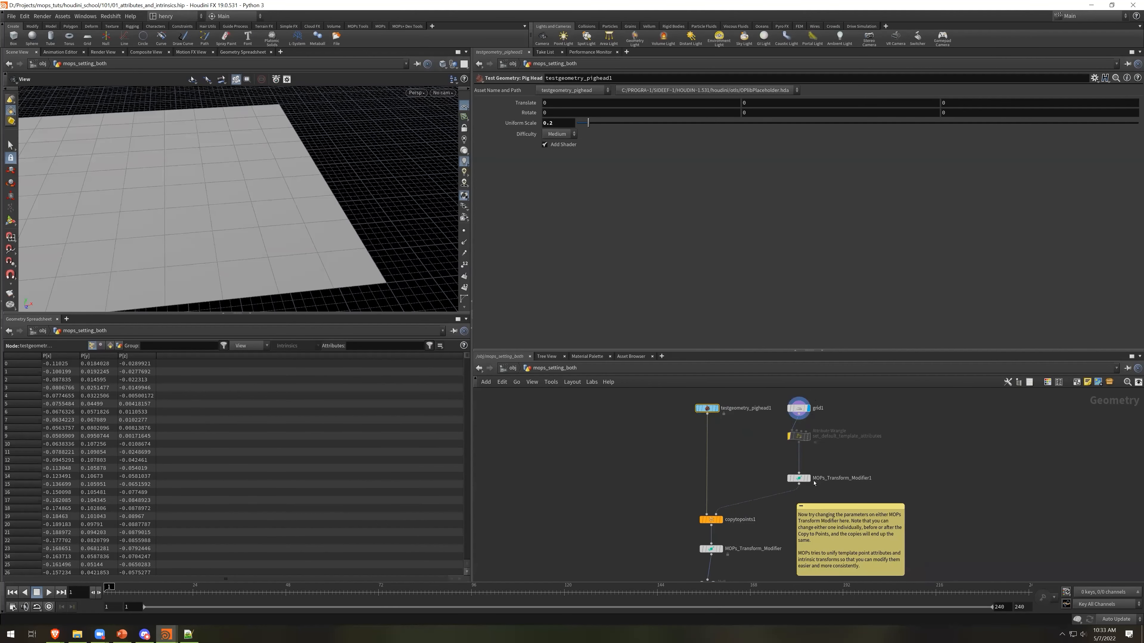
middle_click_drag(757, 478, 845, 456)
left_click(757, 467)
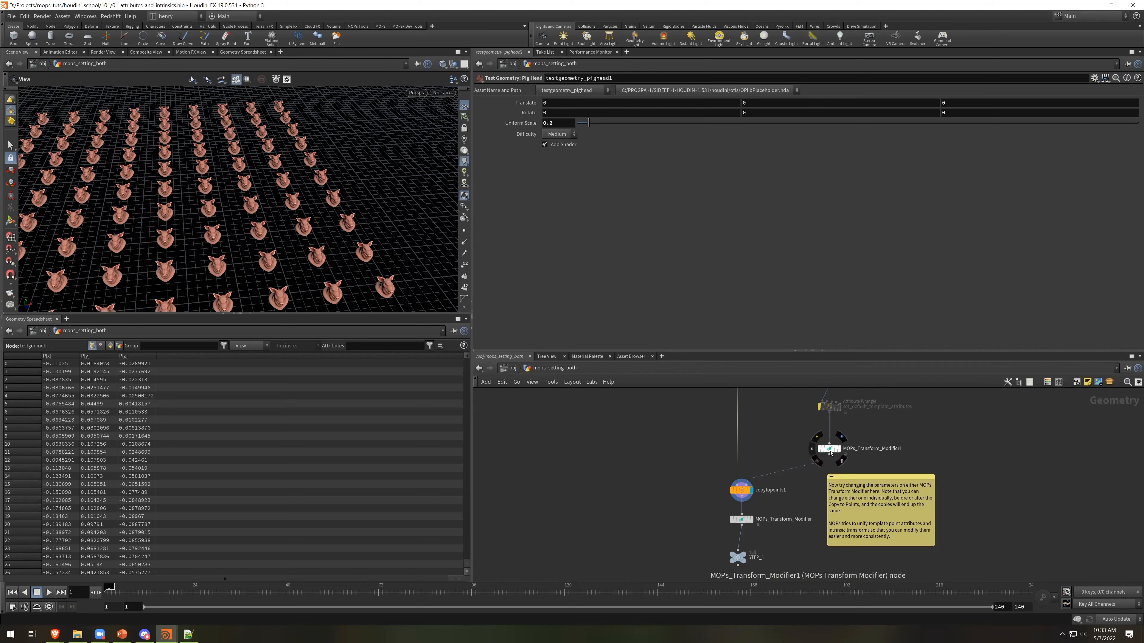
left_click(832, 450)
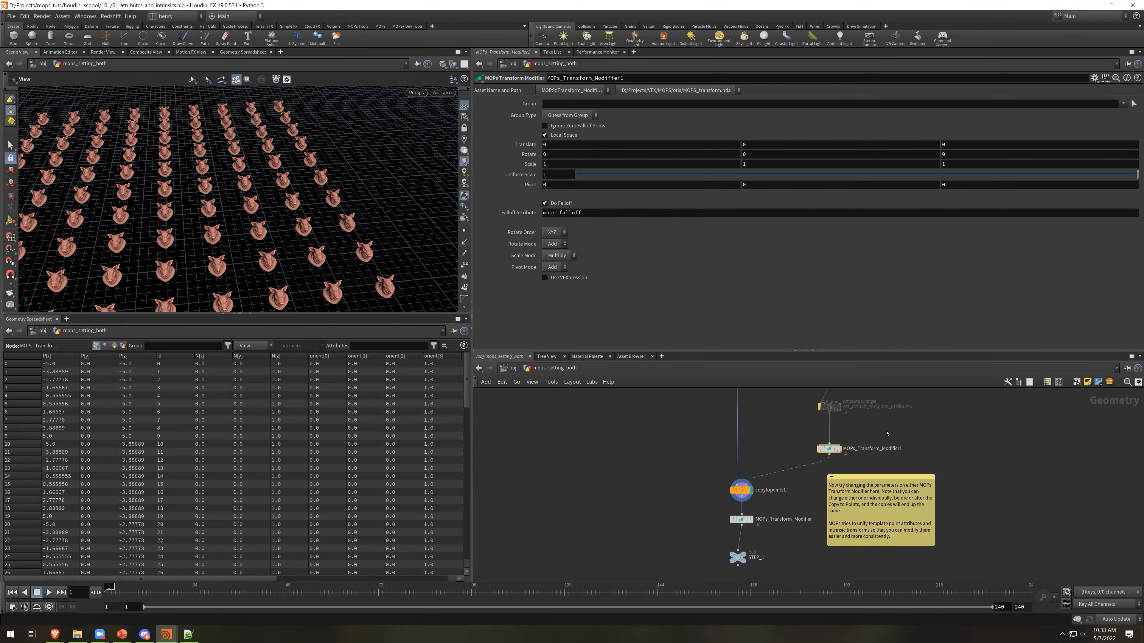
Display grid1 and branch a regular Transform node off its output
middle_click_drag(885, 434, 859, 466)
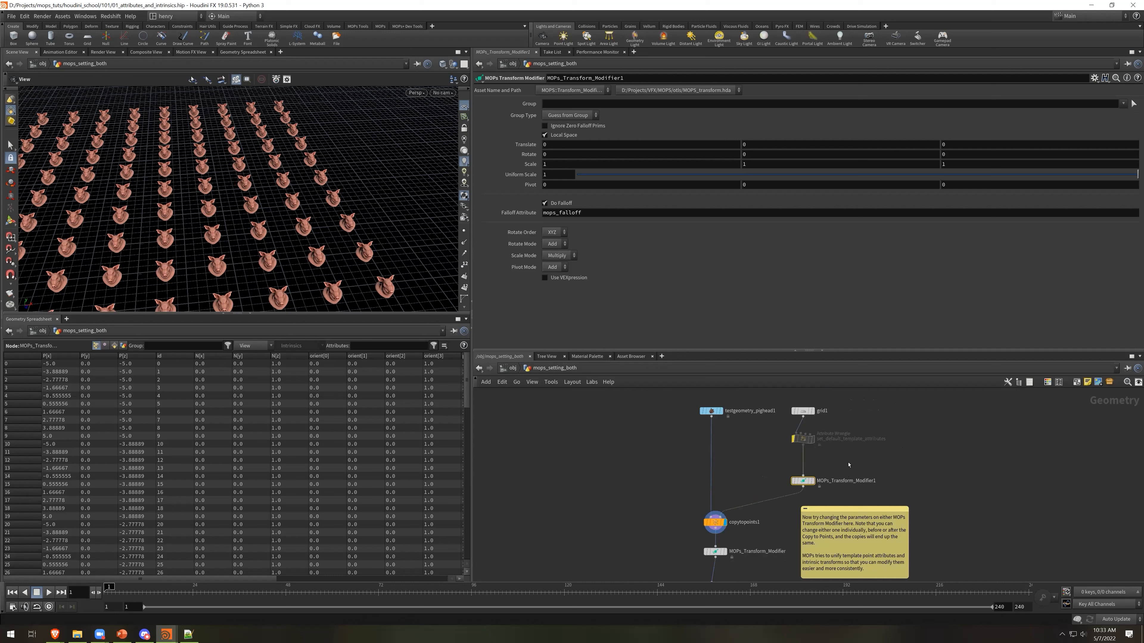
left_click(811, 411)
key("Tab")
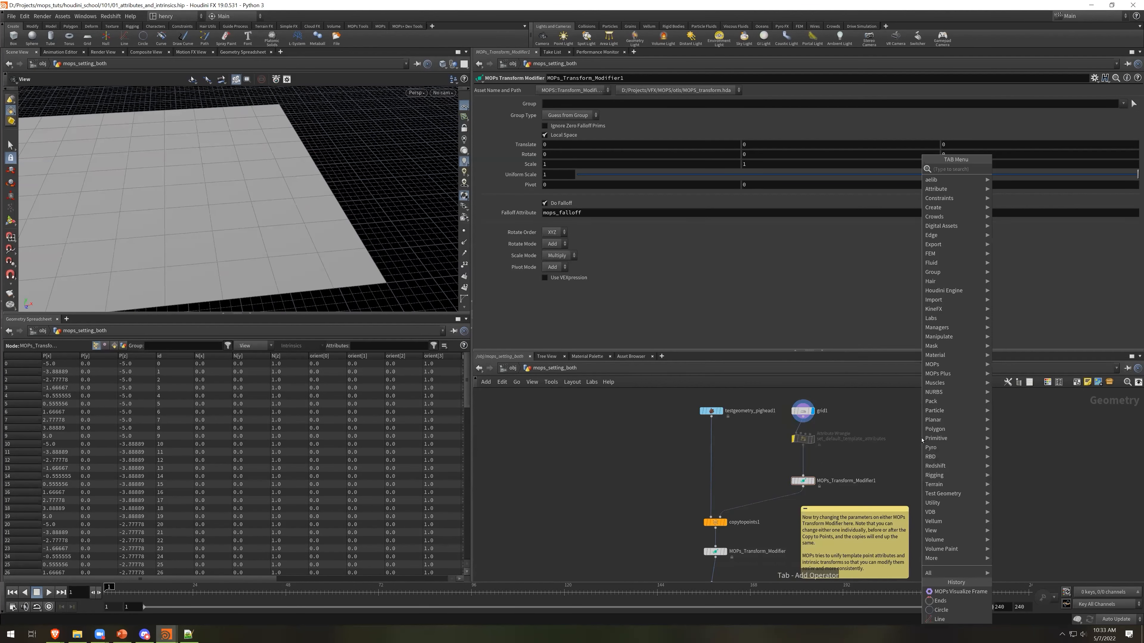
type("transform")
key("Return")
left_click_drag(803, 416, 920, 436)
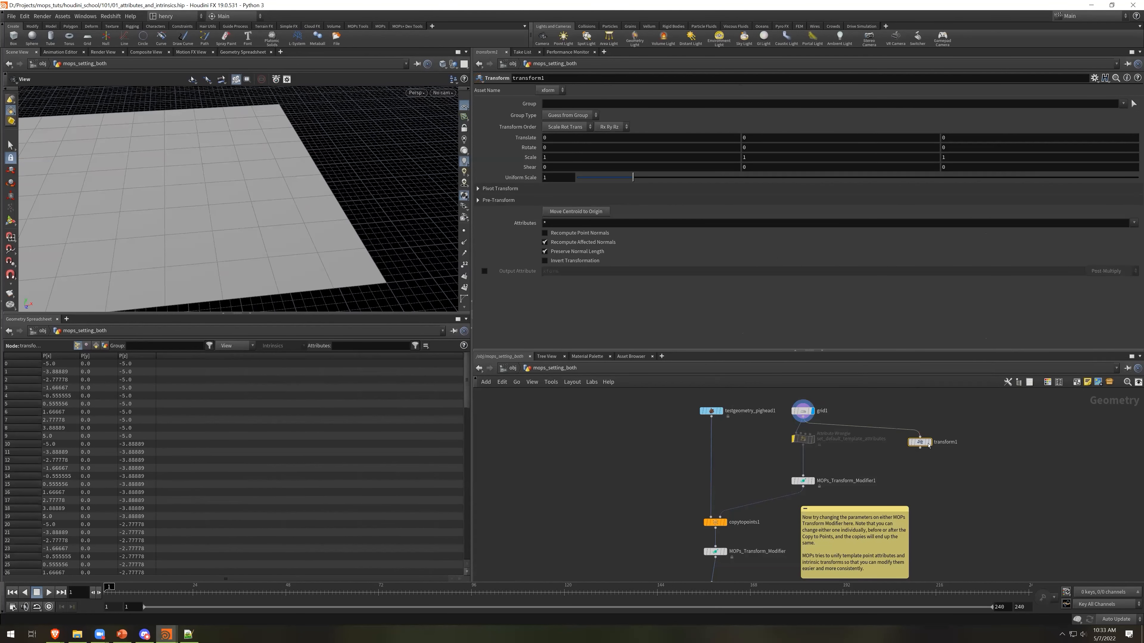
Try a Y rotation of 45 on the displayed Transform node and delete the node
key("Tab")
type("45")
key("Return")
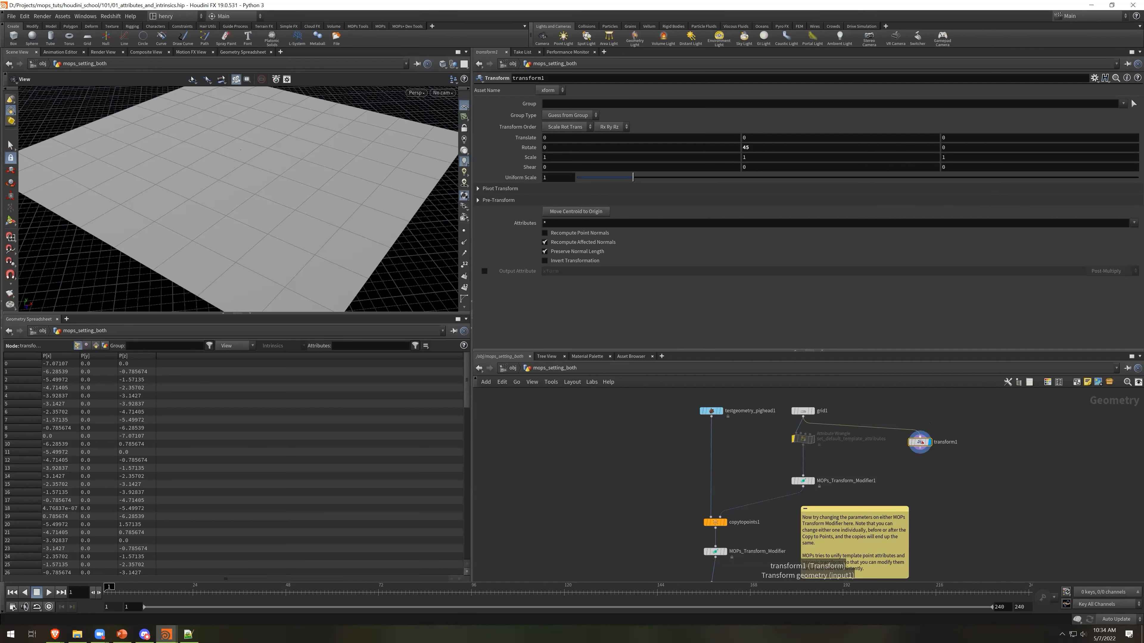
key("Delete")
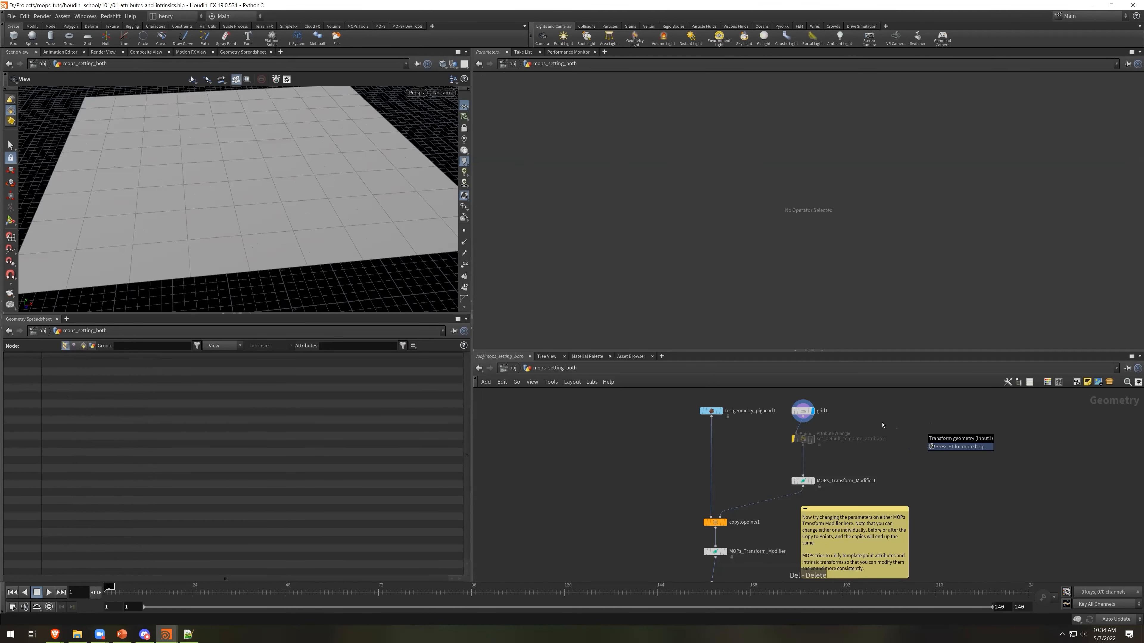
Set the Y rotation of MOPs_Transform_Modifier1 to 45 and display copytopoints1 to inspect the rotated copies
left_click(812, 482)
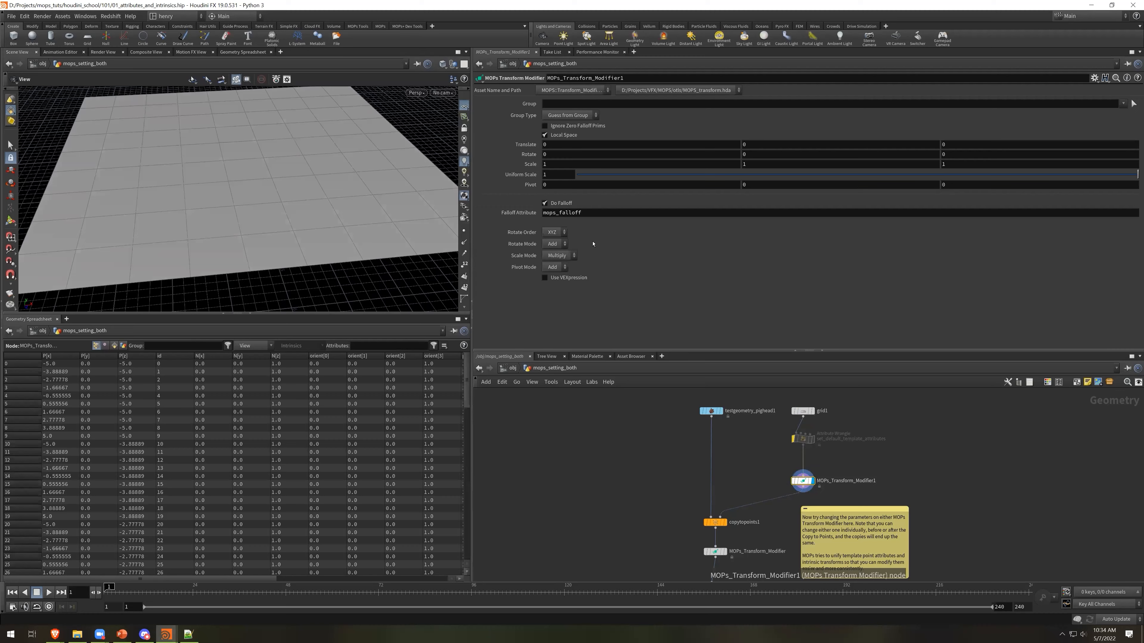
left_click(755, 154)
type("45")
key("Return")
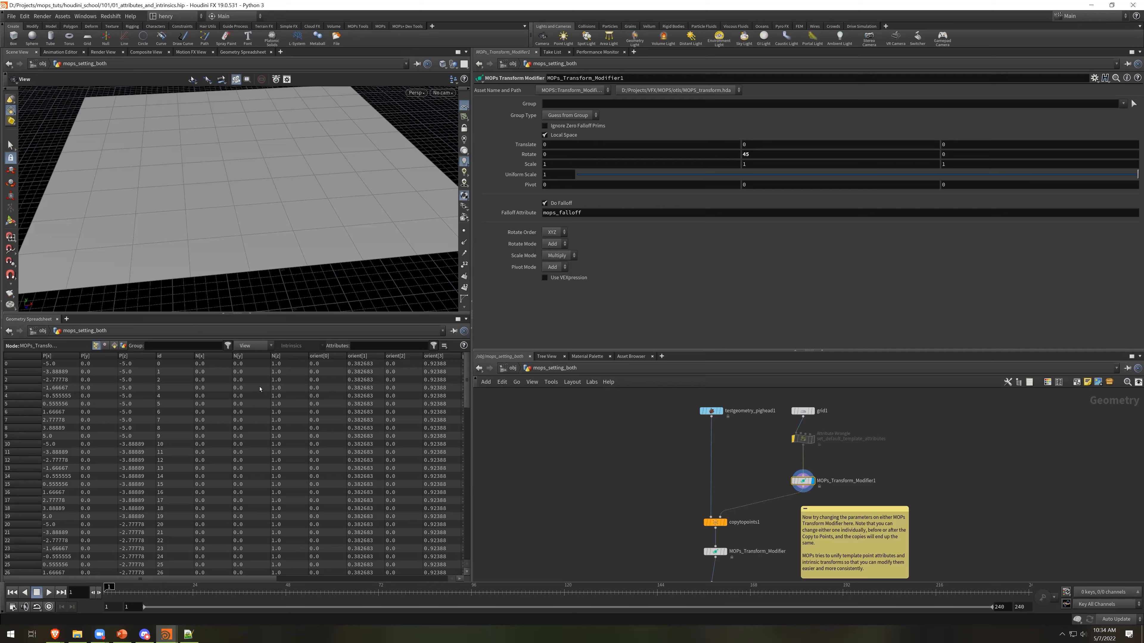
middle_click_drag(728, 527, 735, 509)
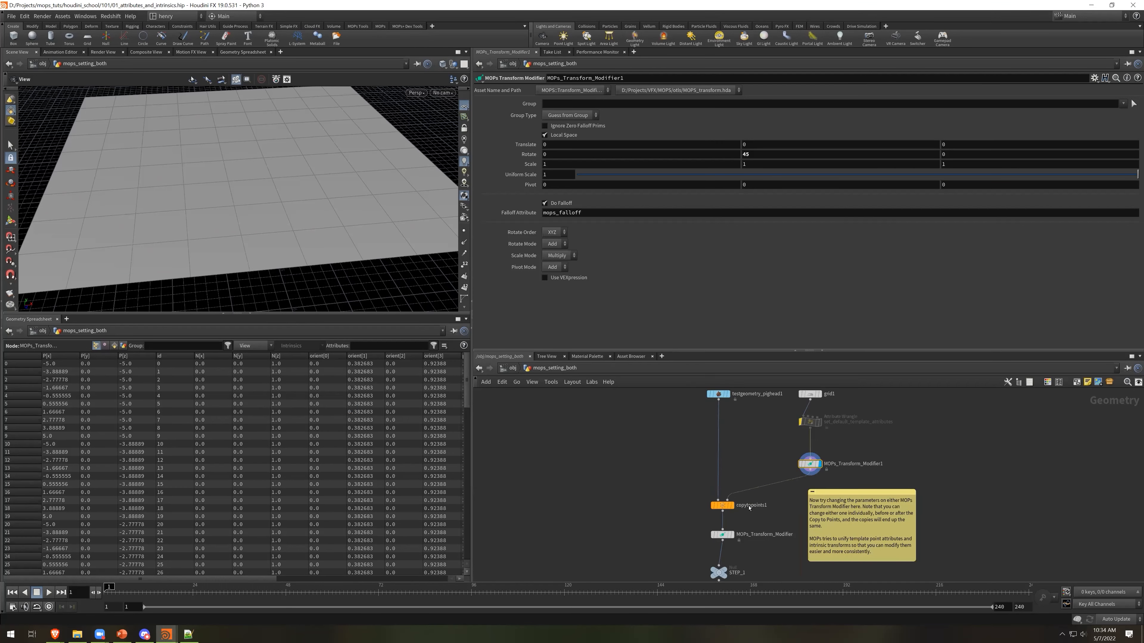
left_click(731, 505)
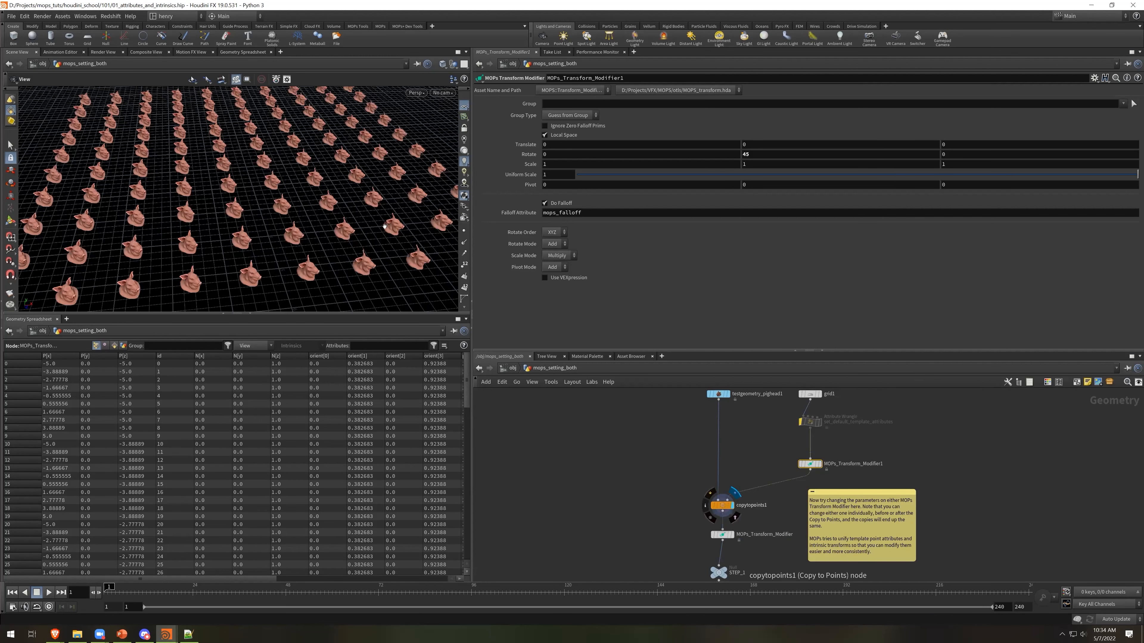
left_click_drag(329, 176, 419, 183)
Try slightly different Y rotations on MOPs_Transform_Modifier1 and reset the value to 0
mouse_move(752, 153)
middle_mouse_down()
mouse_move(751, 137)
mouse_move(675, 143)
mouse_move(840, 153)
mouse_move(743, 161)
middle_mouse_up()
double_click(746, 155)
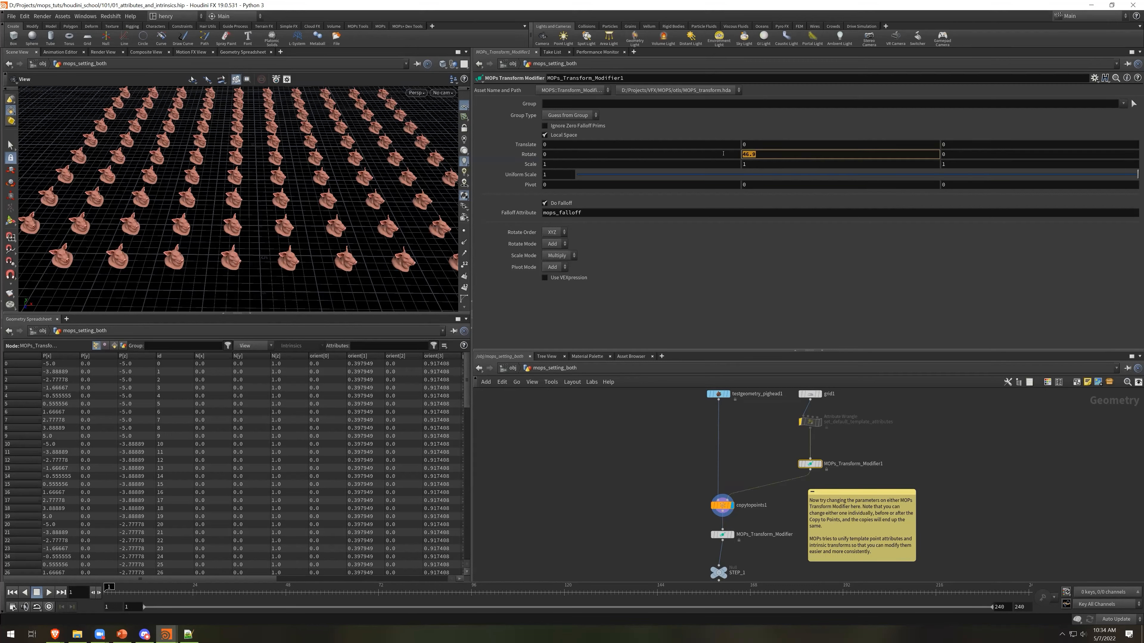
type("45")
key("Return")
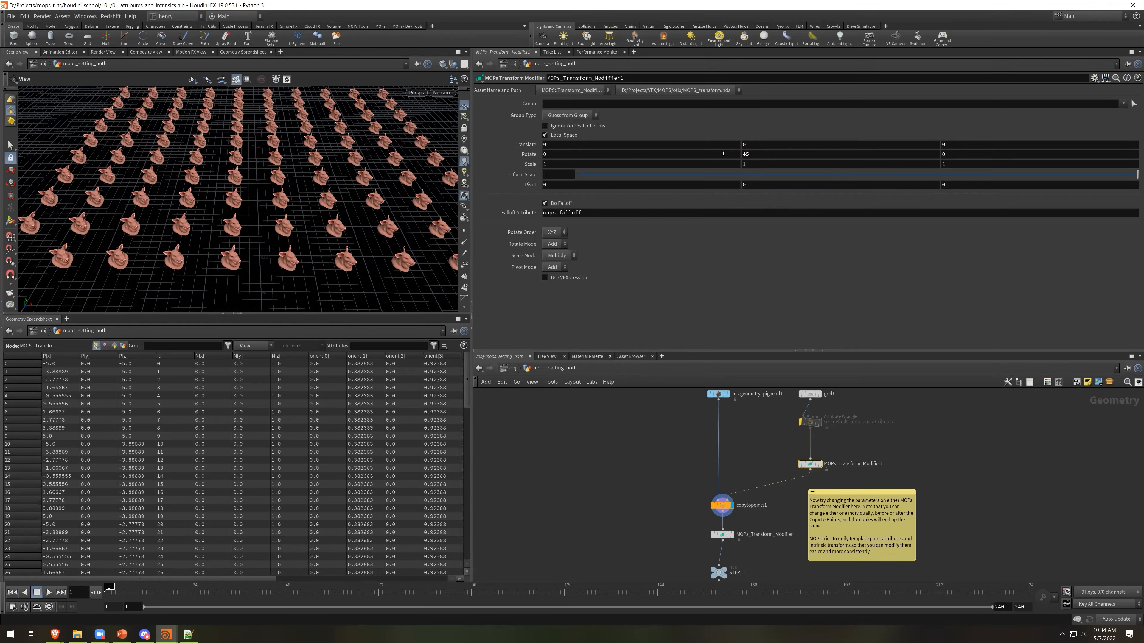
key("ctrl+a")
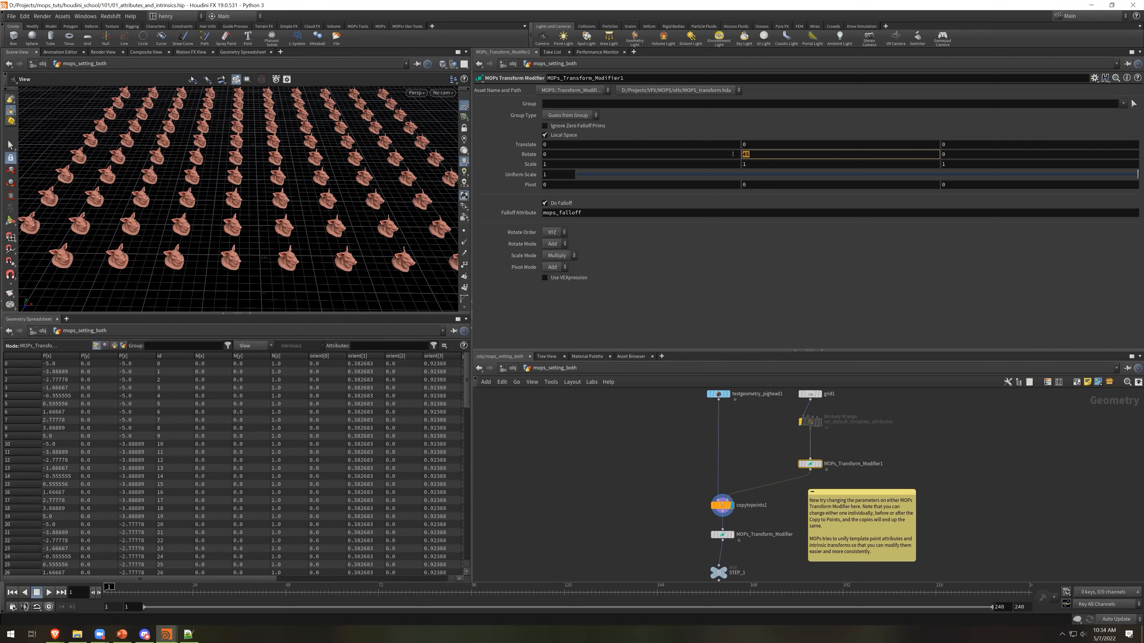
type("0")
key("Return")
Display the STEP_1 null below MOPs_Transform_Modifier
middle_click_drag(733, 550, 725, 470)
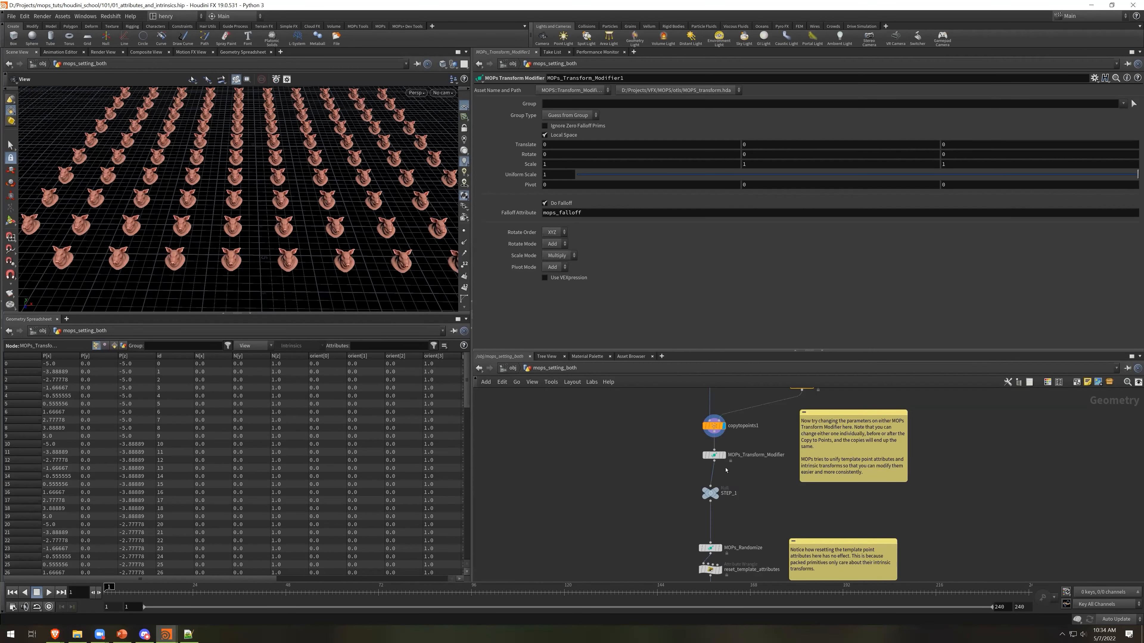
left_click(712, 493)
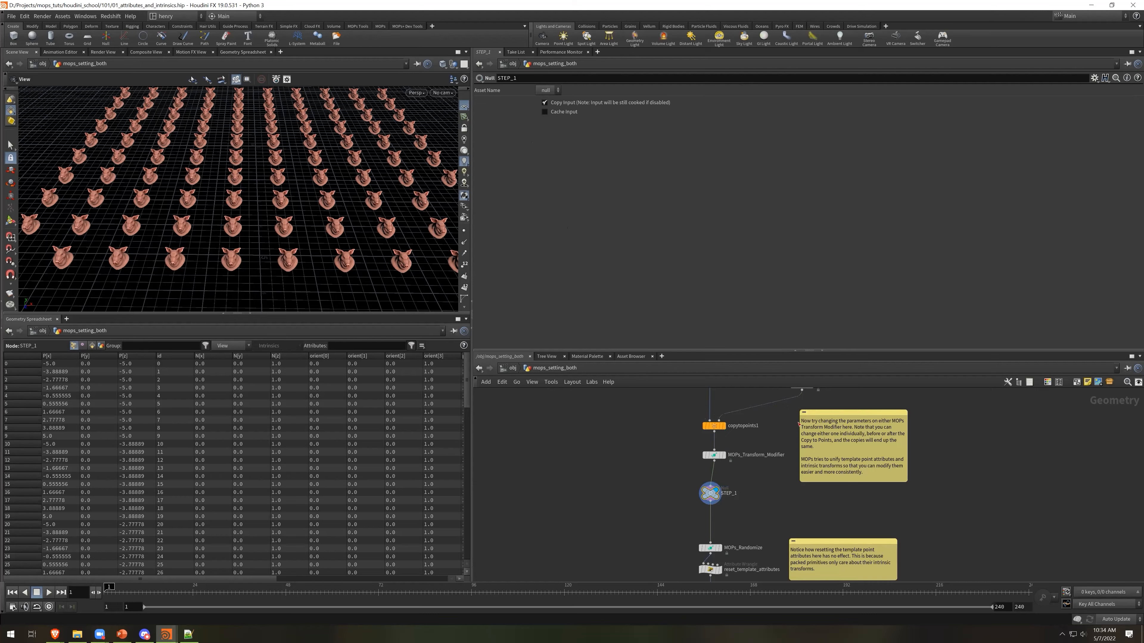
middle_click_drag(785, 426, 780, 459)
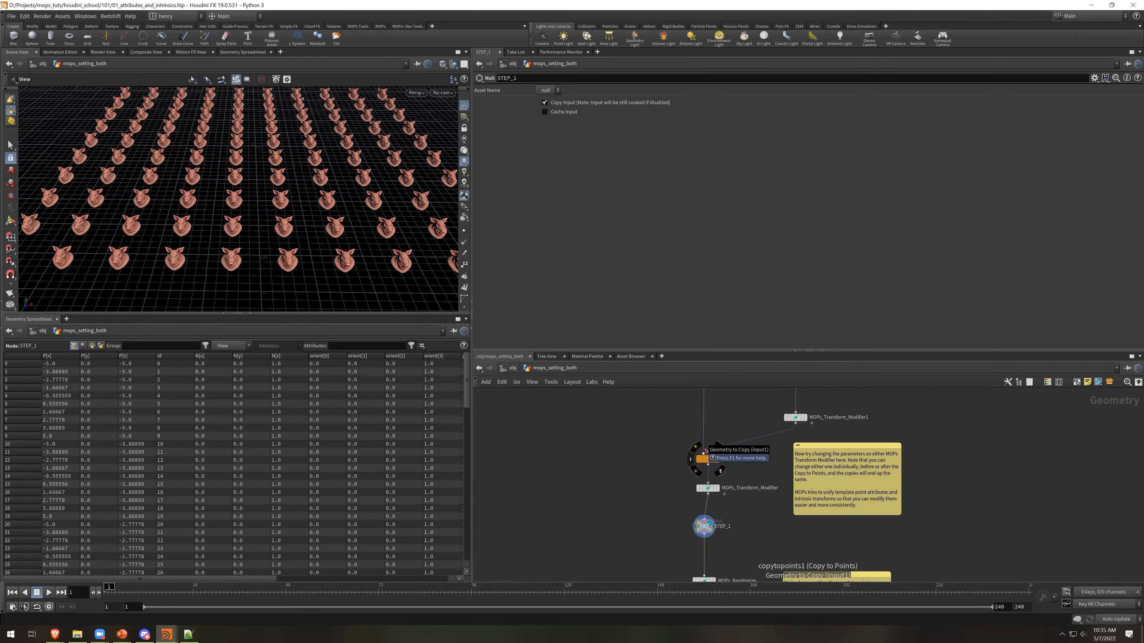
Select MOPs_Transform_Modifier below copytopoints1 and inspect its primitive transform intrinsics in the geometry spreadsheet
left_click(707, 488)
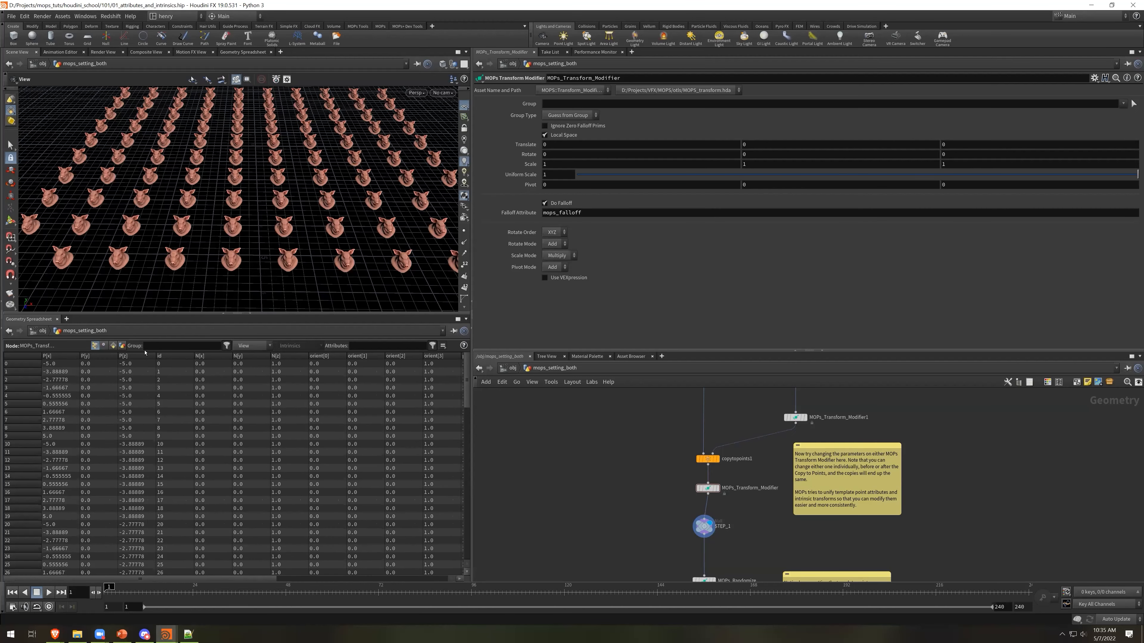
left_click(288, 346)
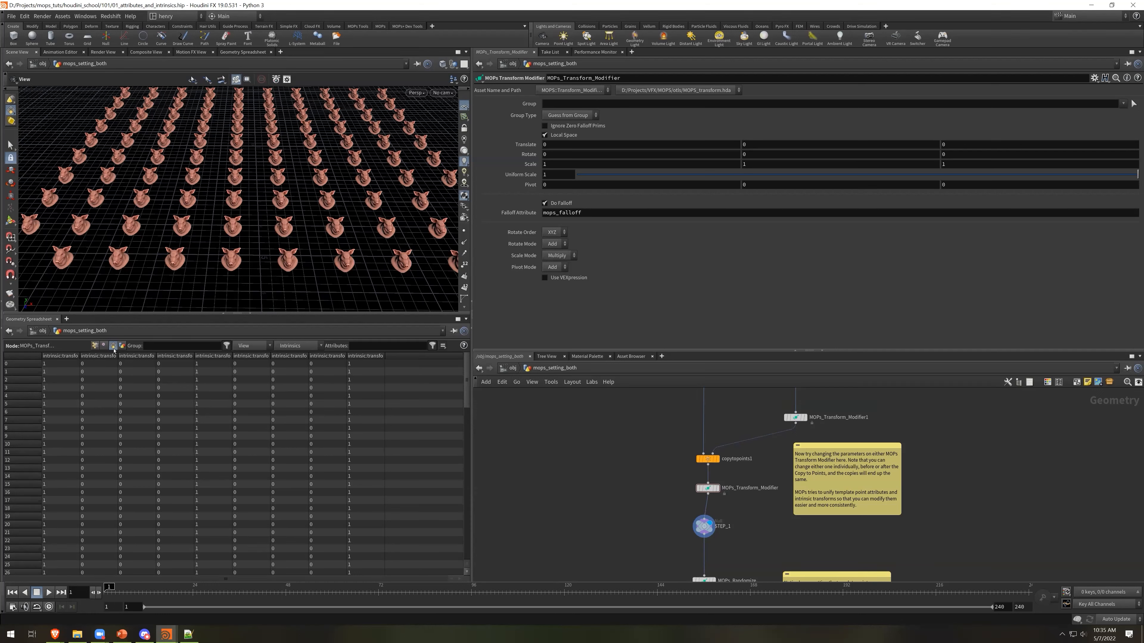
left_click(309, 345)
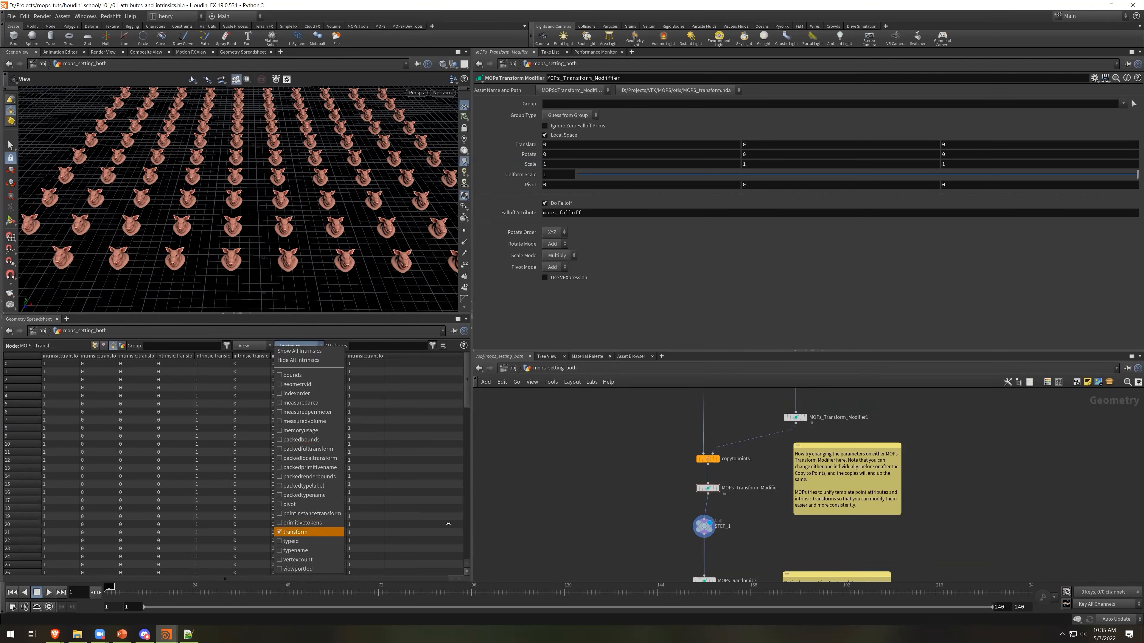
left_click(471, 551)
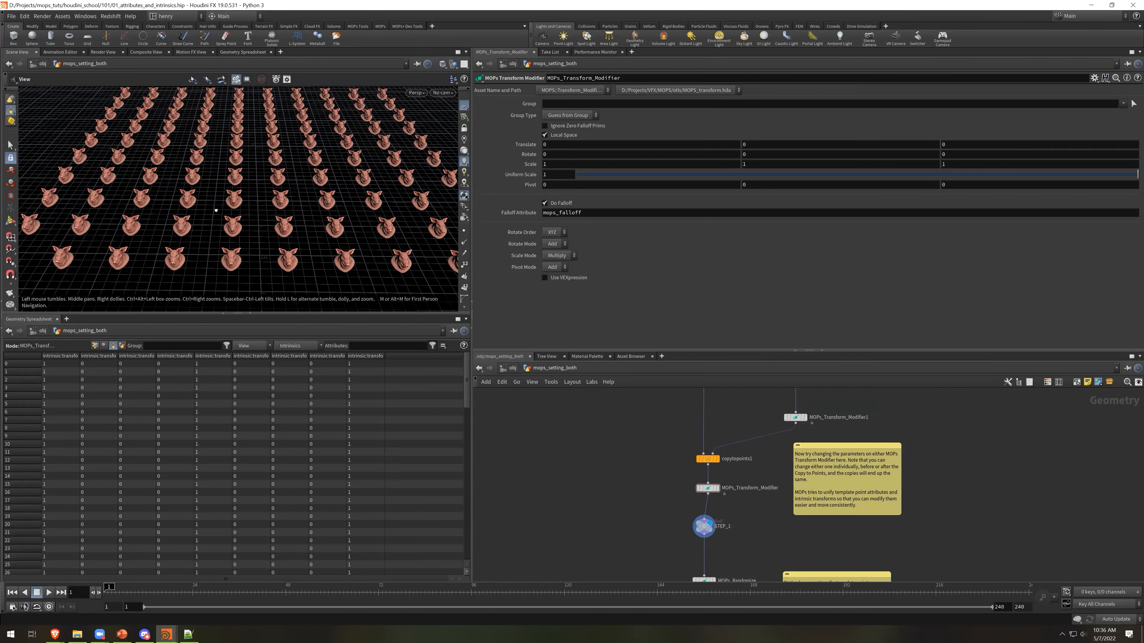
left_click_drag(278, 186, 171, 373)
left_click_drag(86, 357, 166, 374)
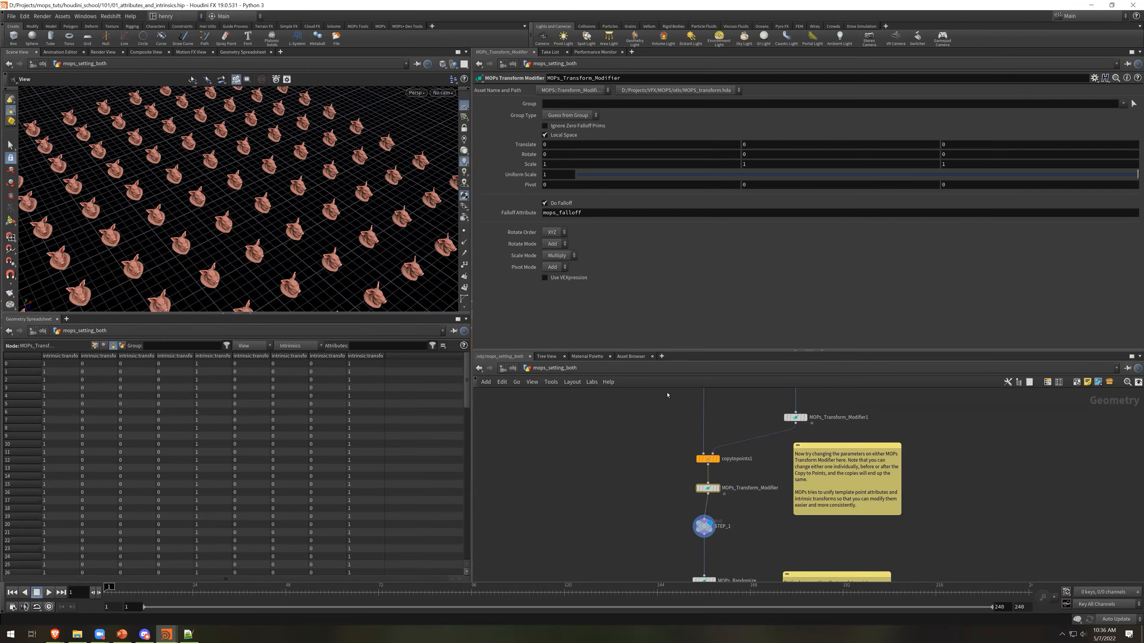
Try a Y rotation of 45 on MOPs_Transform_Modifier, set it to 90, and inspect the orient values among the point attributes
mouse_move(709, 488)
middle_click_drag(760, 153, 1126, 143)
middle_click_drag(760, 149, 759, 151)
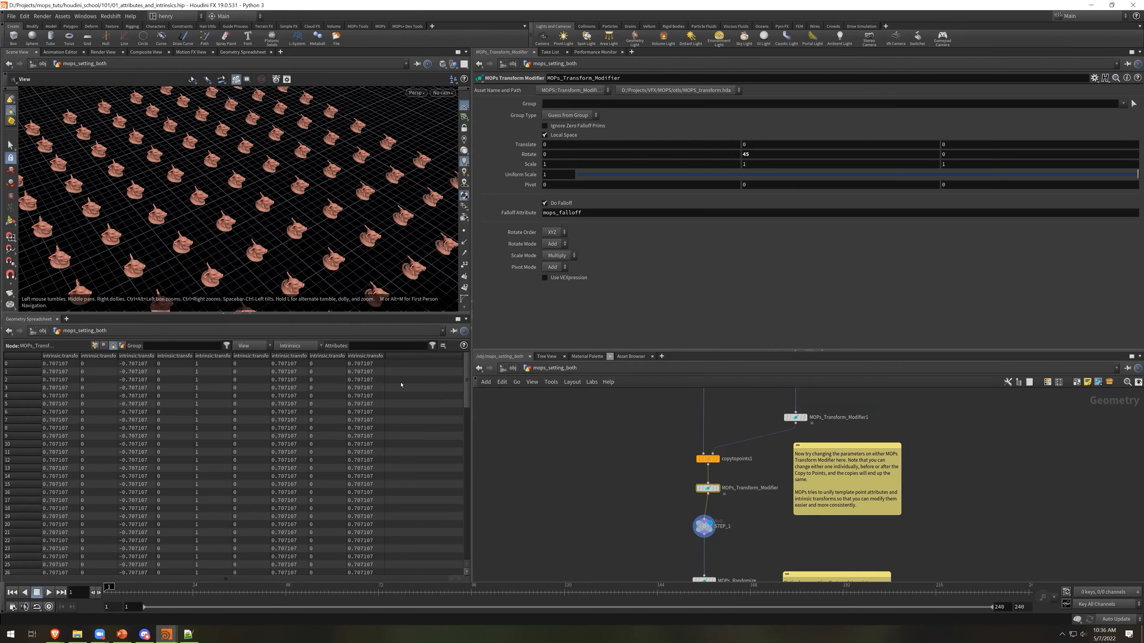
middle_click_drag(747, 154, 1117, 144)
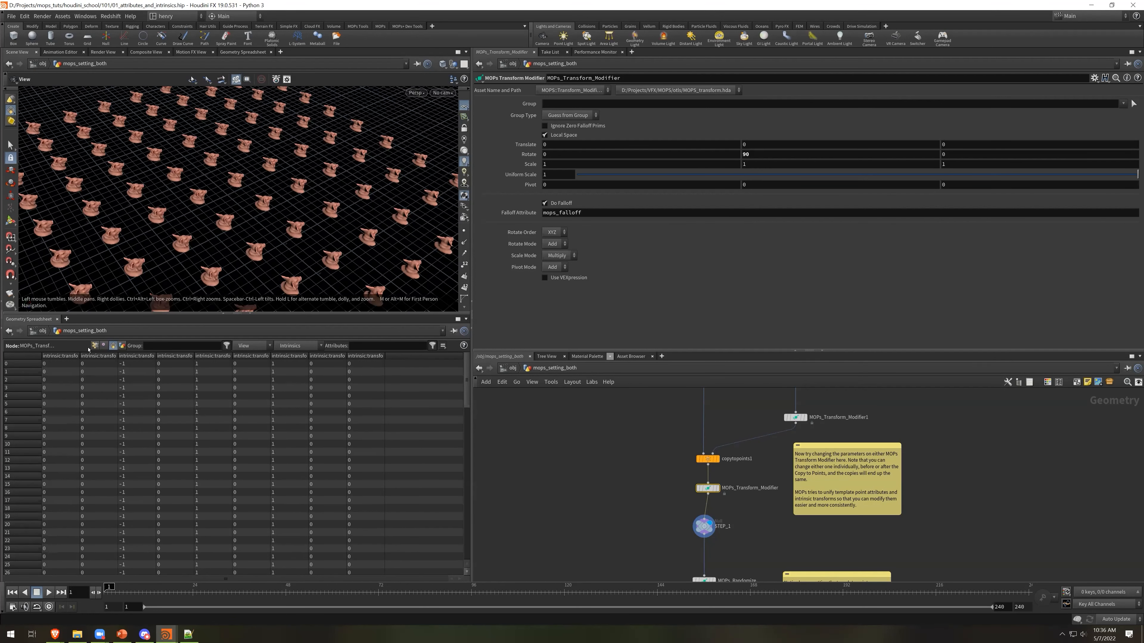
left_click(114, 347)
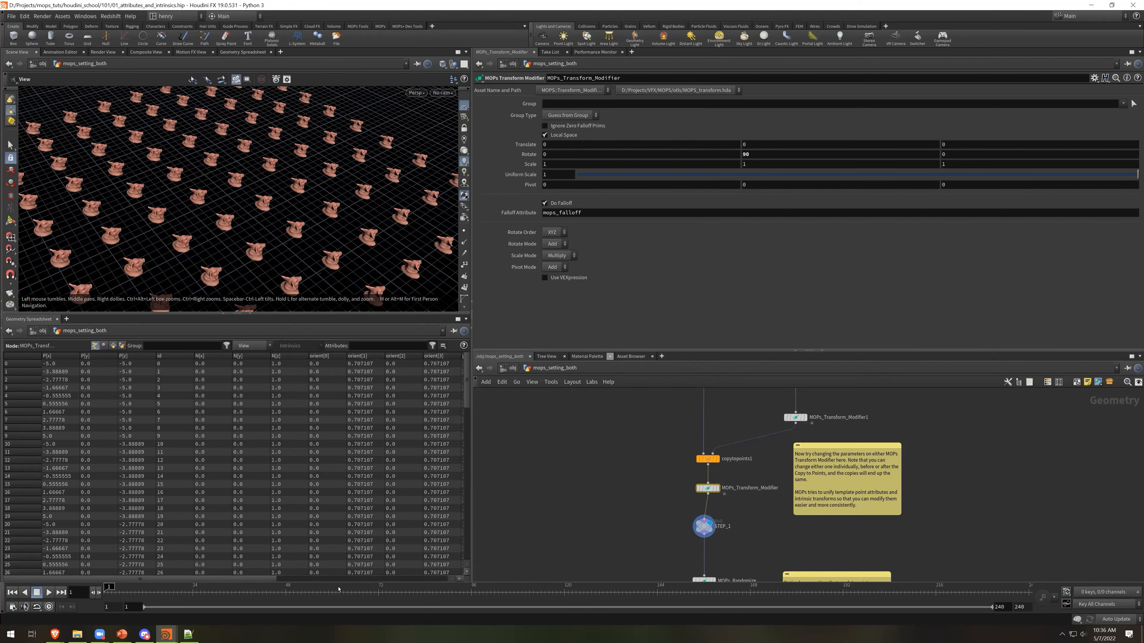
left_click_drag(268, 579, 339, 589)
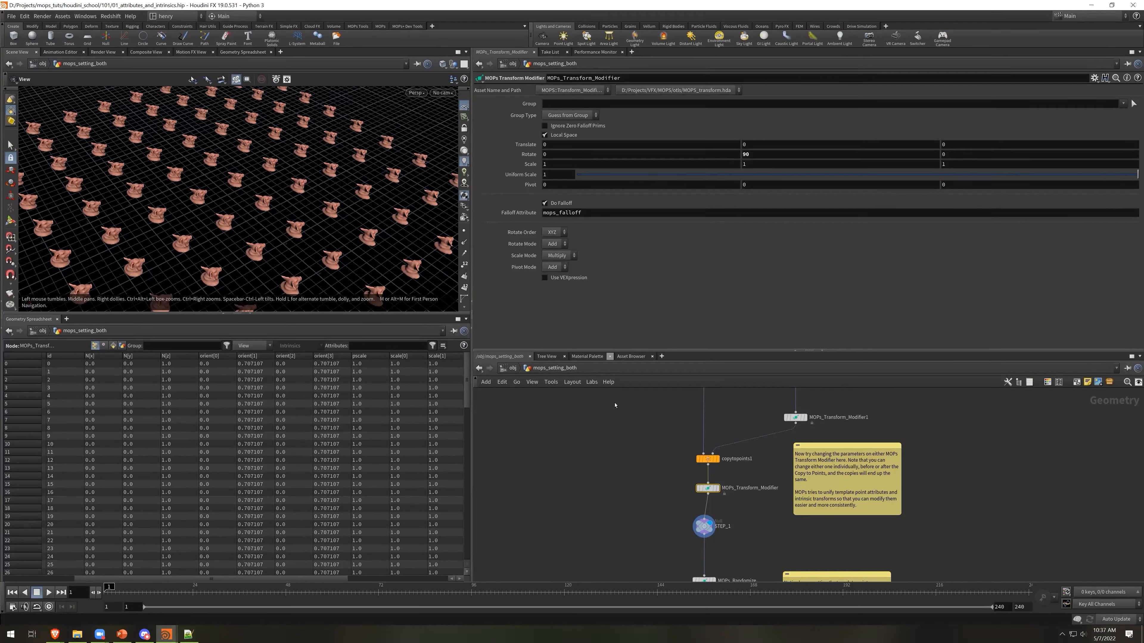
Compare the parameters of MOPs_Transform_Modifier1 above copytopoints1 with those of MOPs_Transform_Modifier below it
middle_click_drag(809, 389, 791, 427)
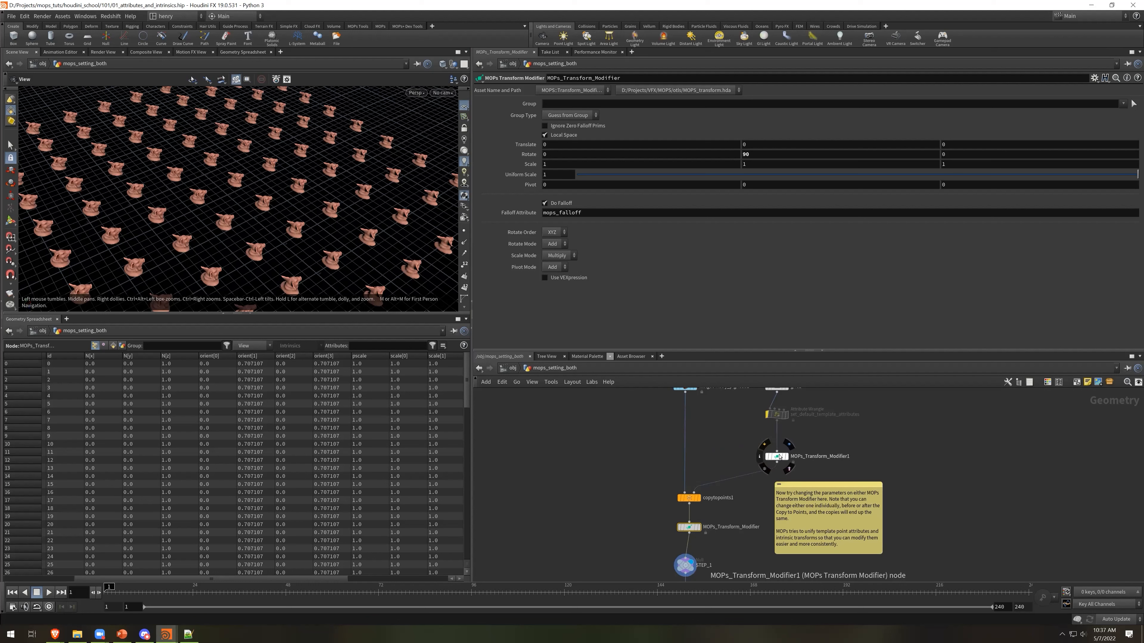
left_click(805, 454)
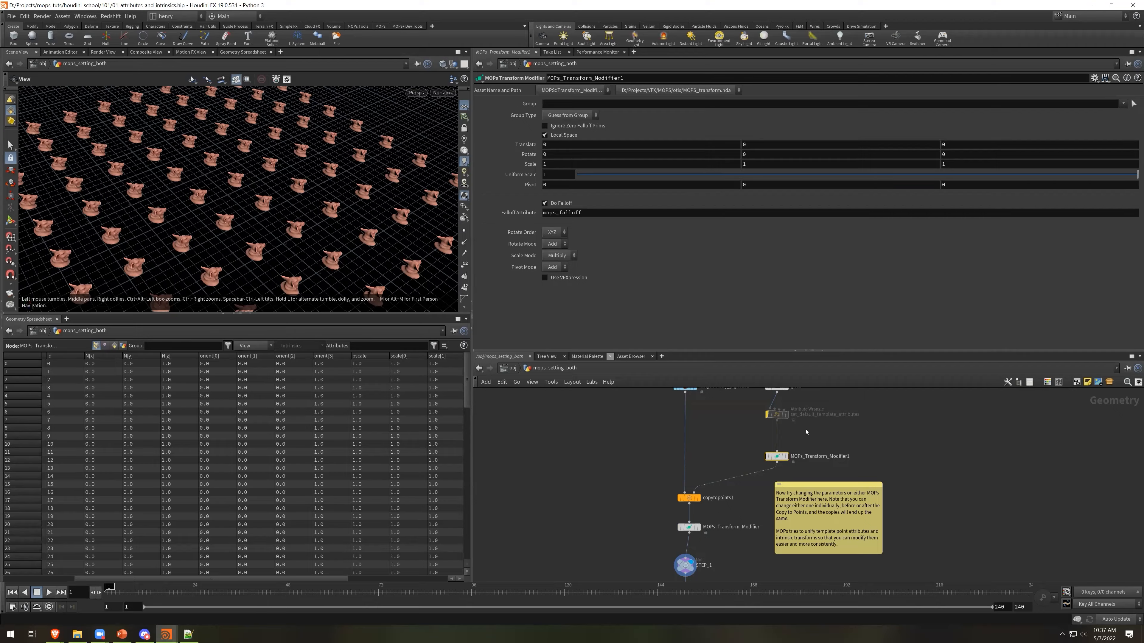
middle_click_drag(732, 455, 758, 387)
left_click(721, 460)
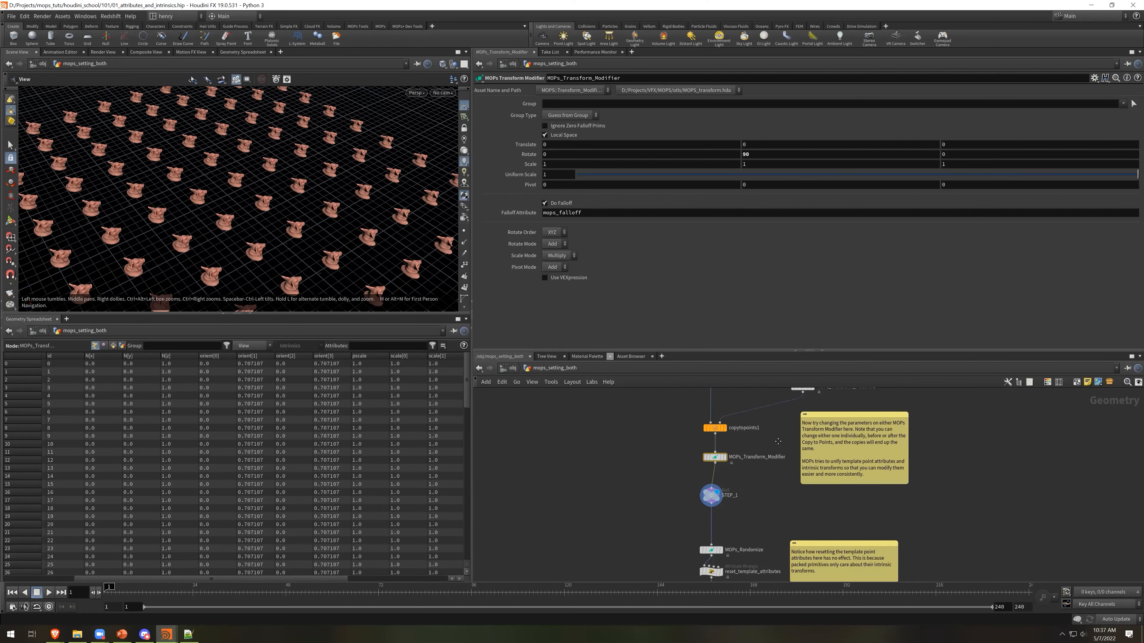
Display the STEP_2 null and inspect the MOPs_Randomize orientation settings and the randomly rotated copies
middle_click_drag(775, 520, 777, 438)
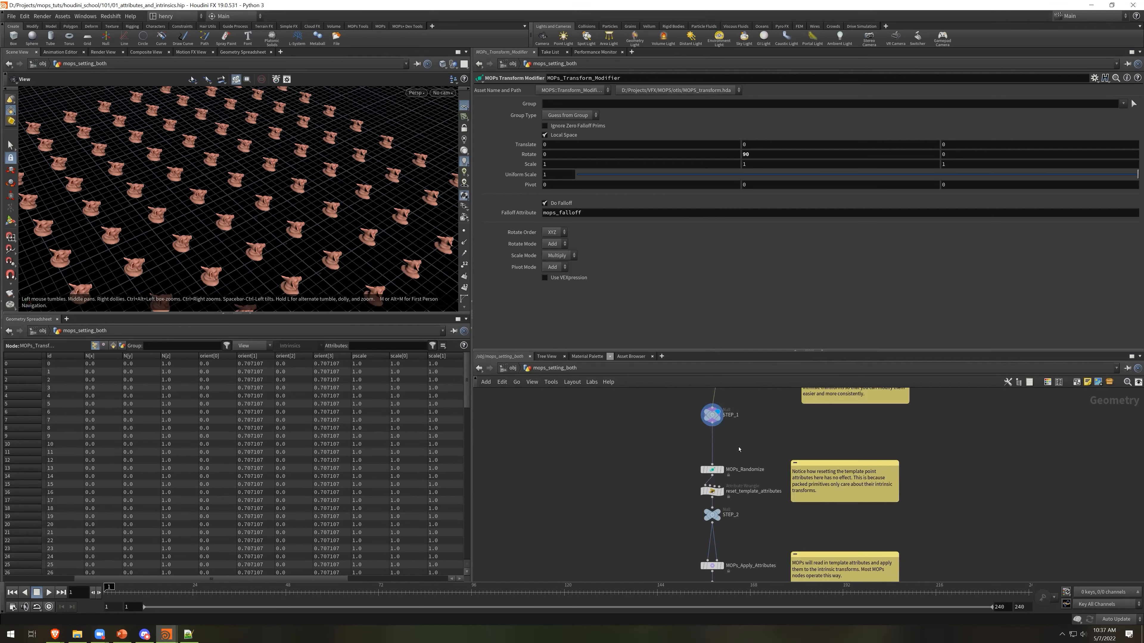
left_click(713, 416)
left_click(719, 514)
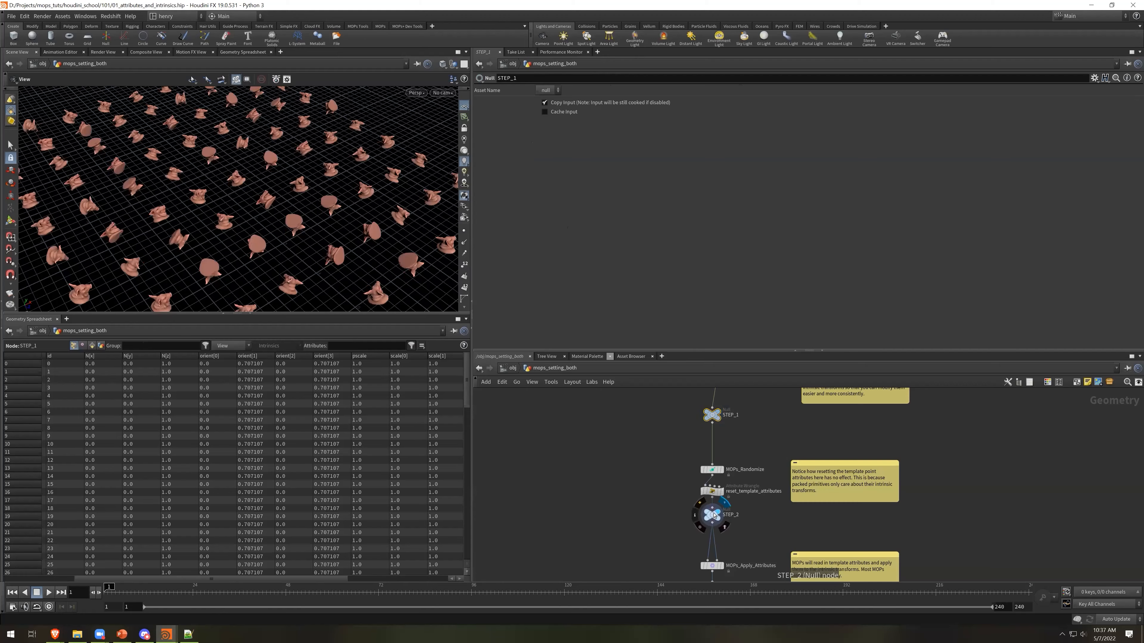
left_click_drag(714, 471, 713, 459)
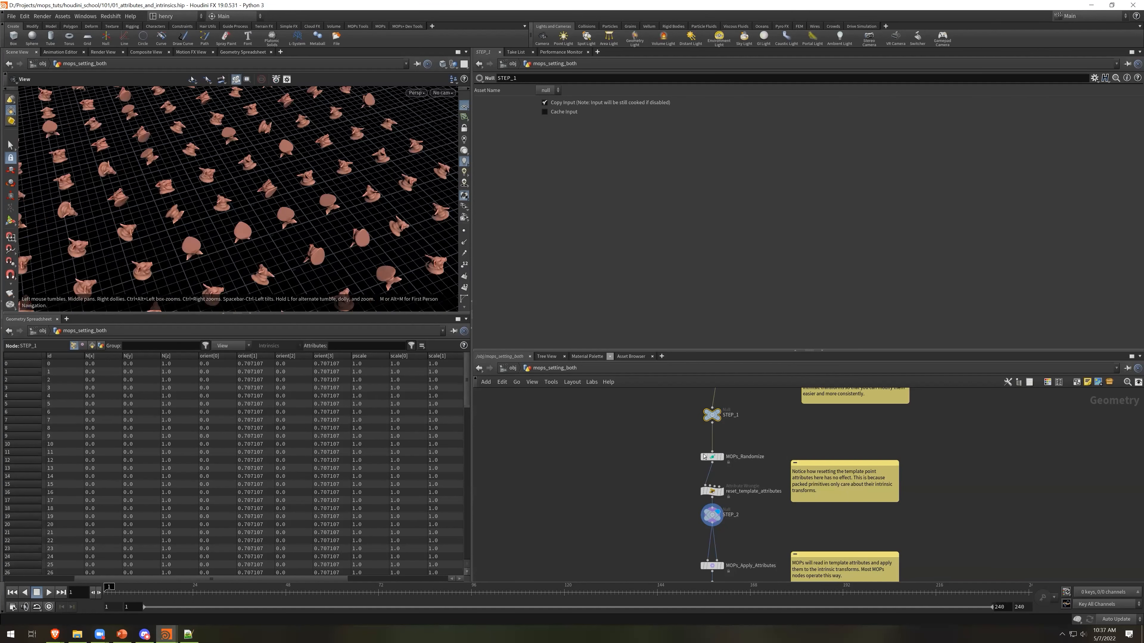
left_click(712, 457)
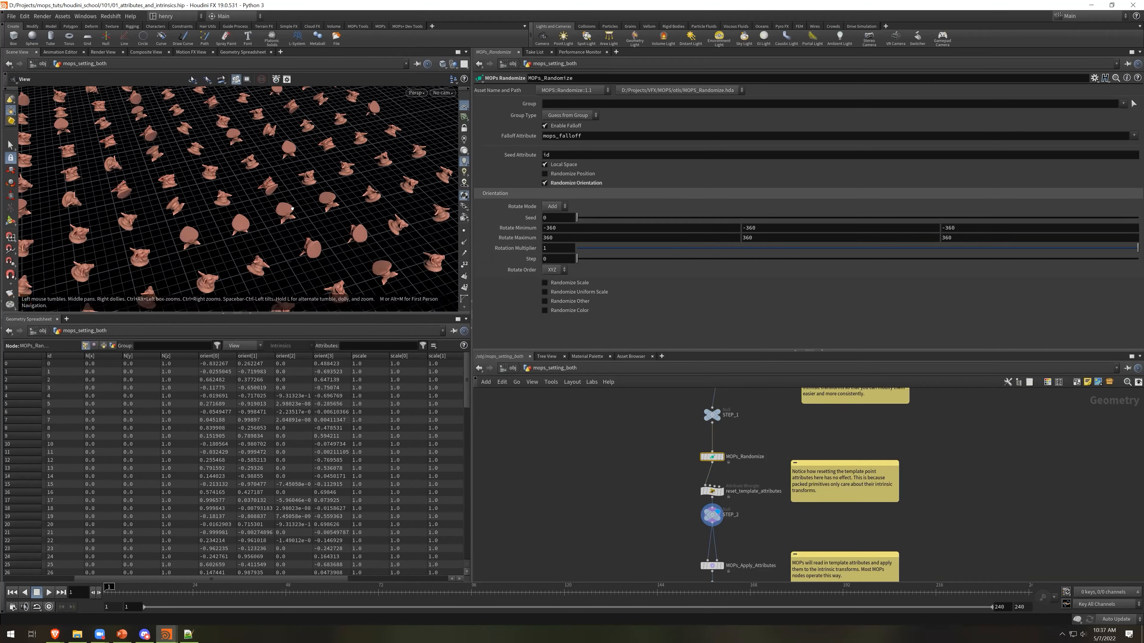
left_click_drag(199, 198, 153, 248)
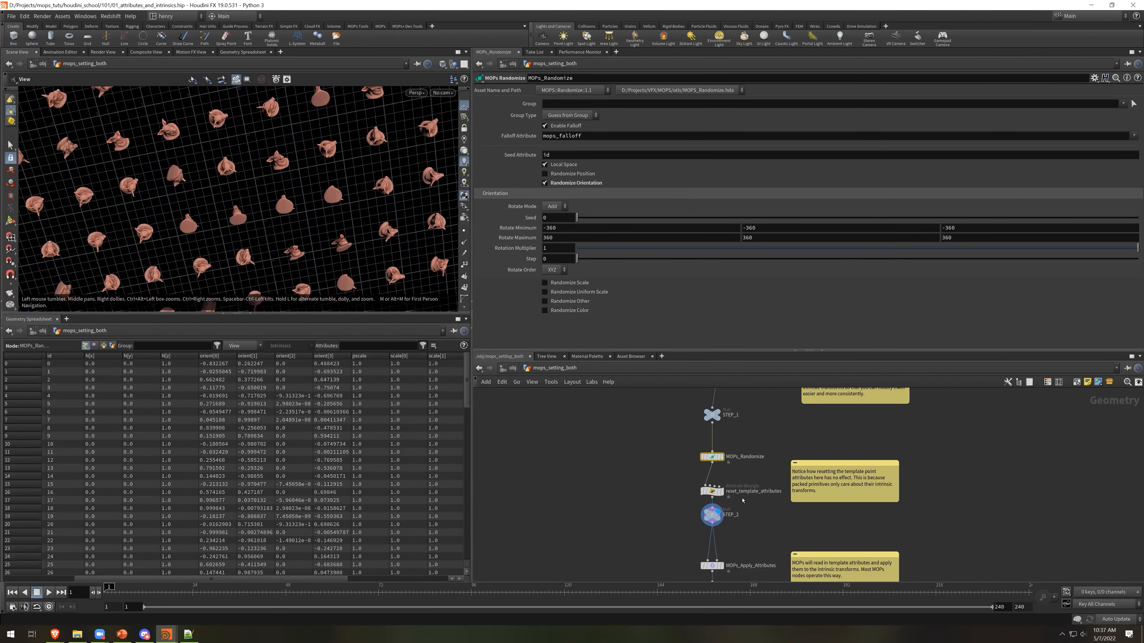
Examine the VEX code in the reset_template_attributes wrangle that resets orient, scale and pivot
middle_click_drag(699, 472, 681, 448)
left_click(693, 467)
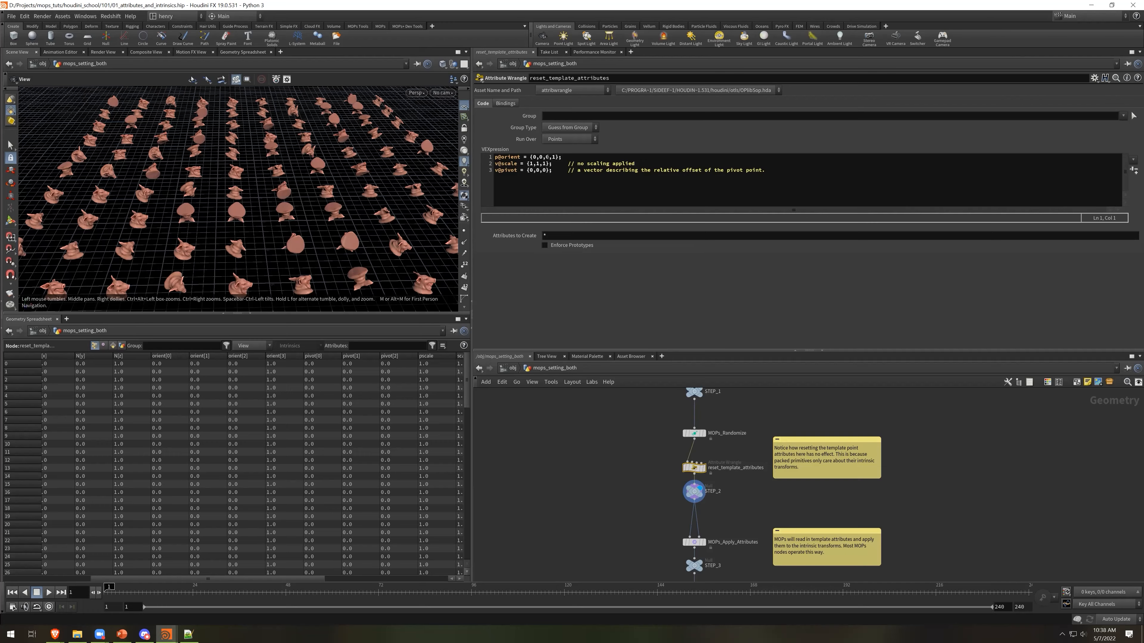
left_click_drag(567, 157, 493, 157)
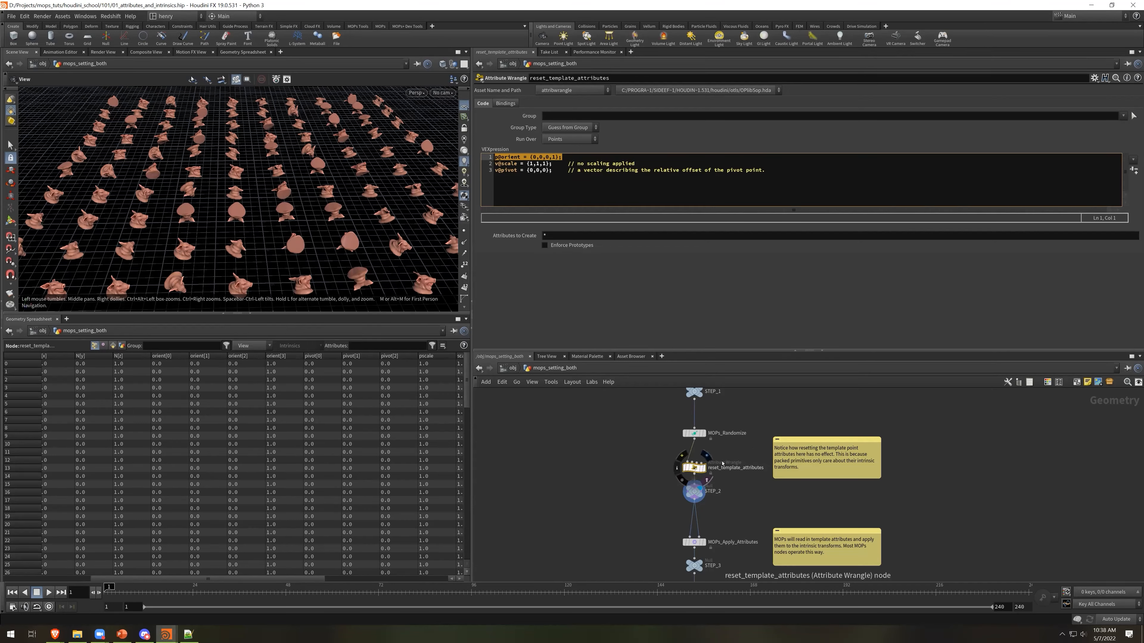
middle_click_drag(744, 528, 719, 414)
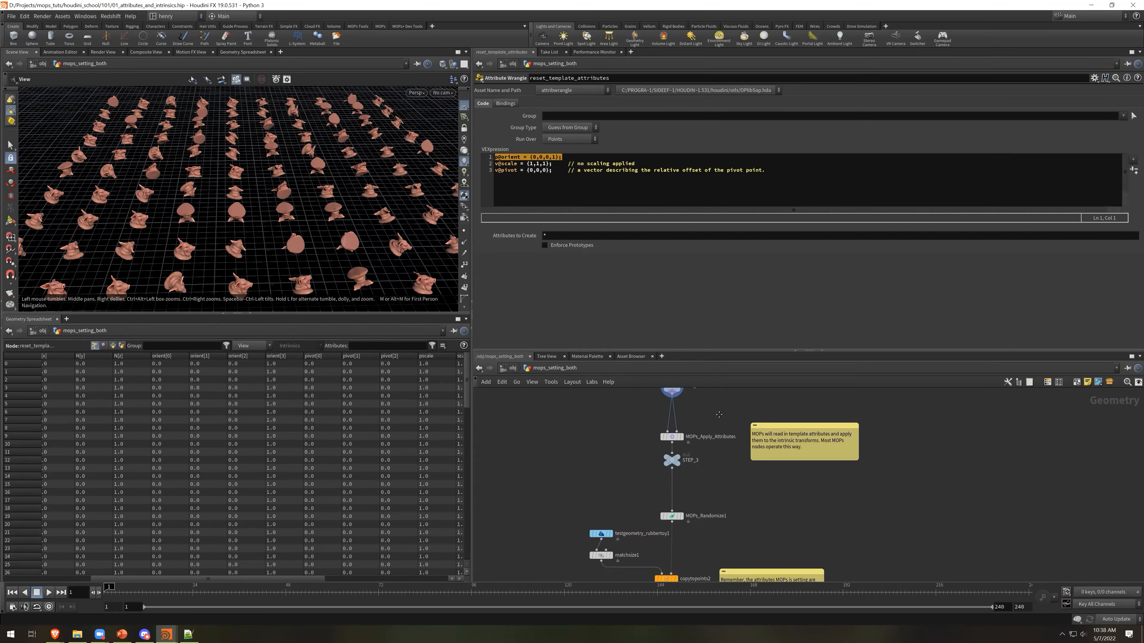
middle_click_drag(659, 449, 656, 443)
mouse_move(677, 453)
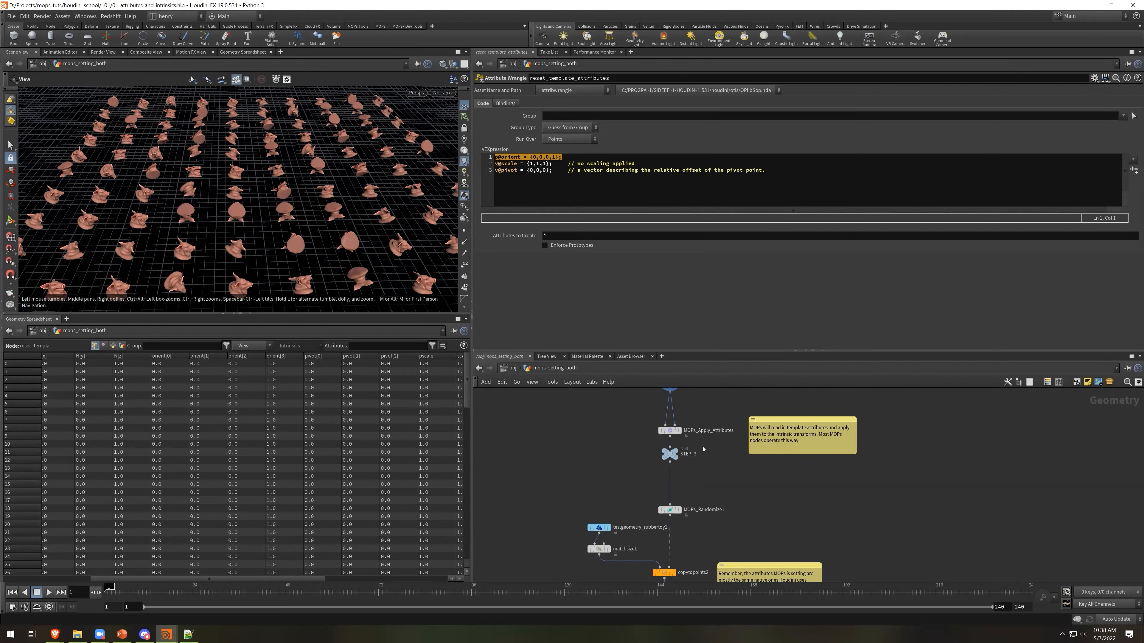
middle_click_drag(684, 391, 690, 423)
left_click(589, 163)
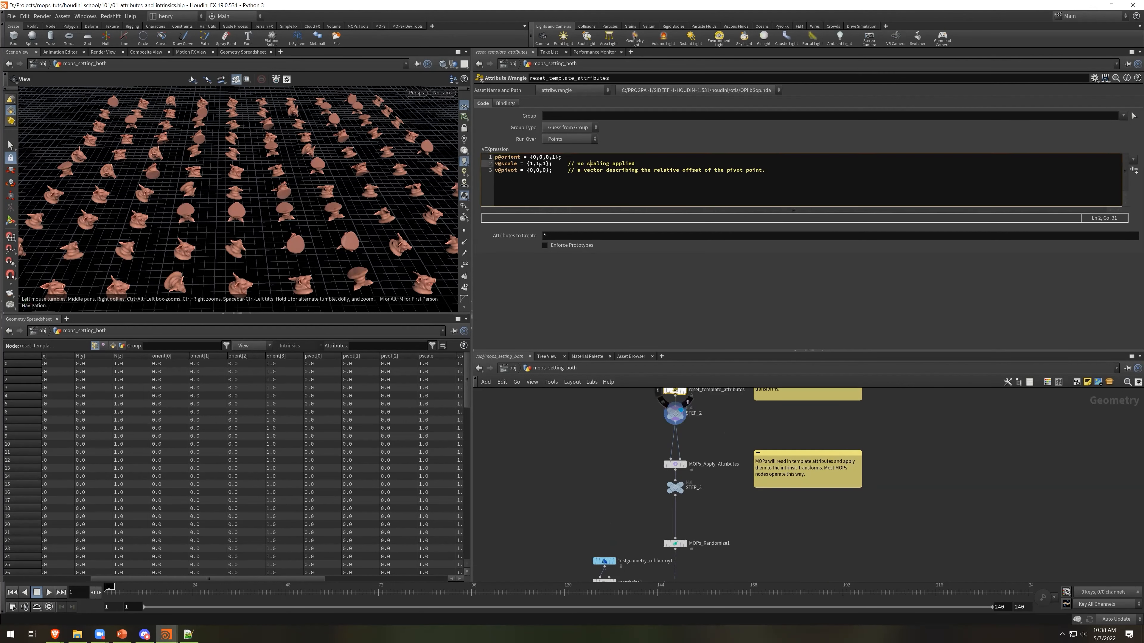
left_click_drag(576, 170, 495, 157)
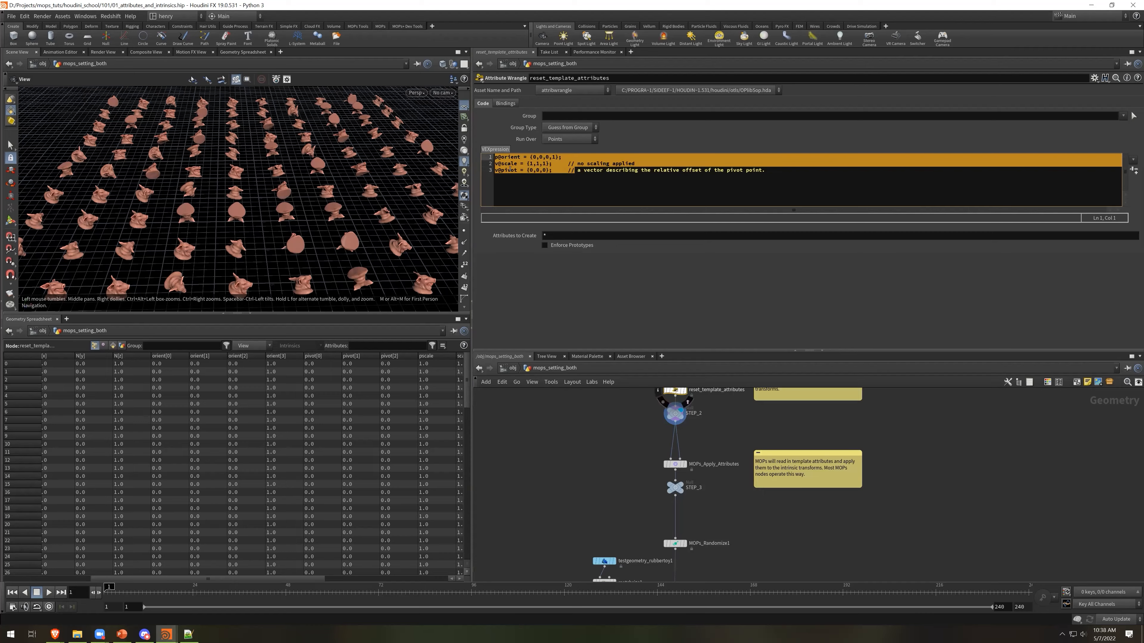
left_click(634, 180)
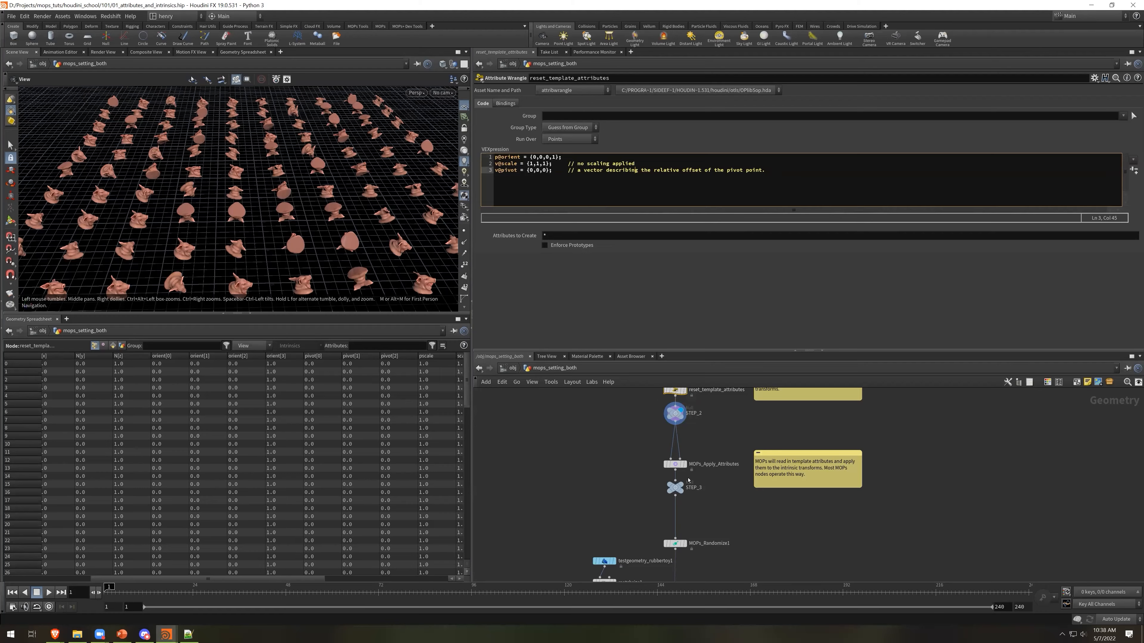
Display the STEP_3 null below MOPs_Apply_Attributes, followed by the STEP_4 null below copytopoints2, to compare their results
mouse_move(685, 460)
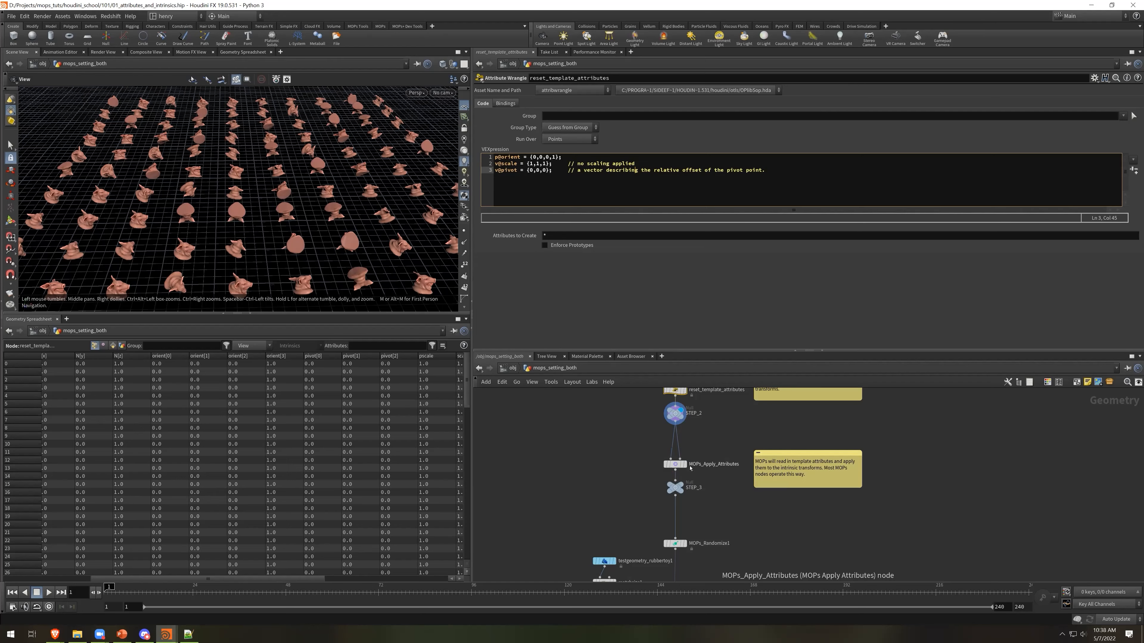
left_click(681, 484)
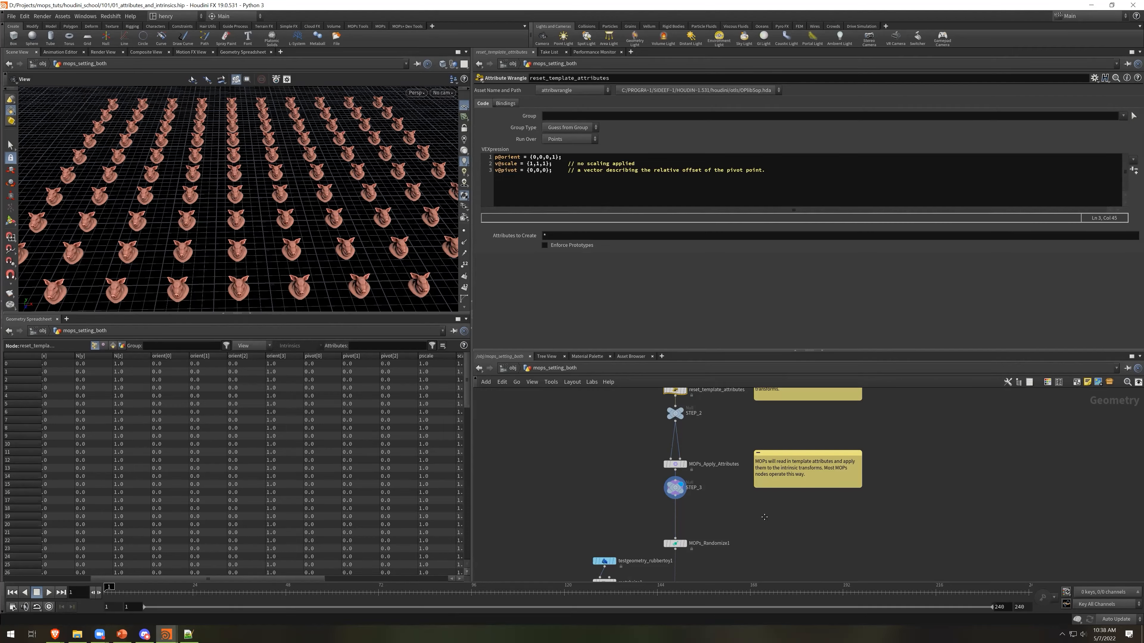
middle_click_drag(769, 440, 774, 362)
middle_click_drag(753, 445, 761, 400)
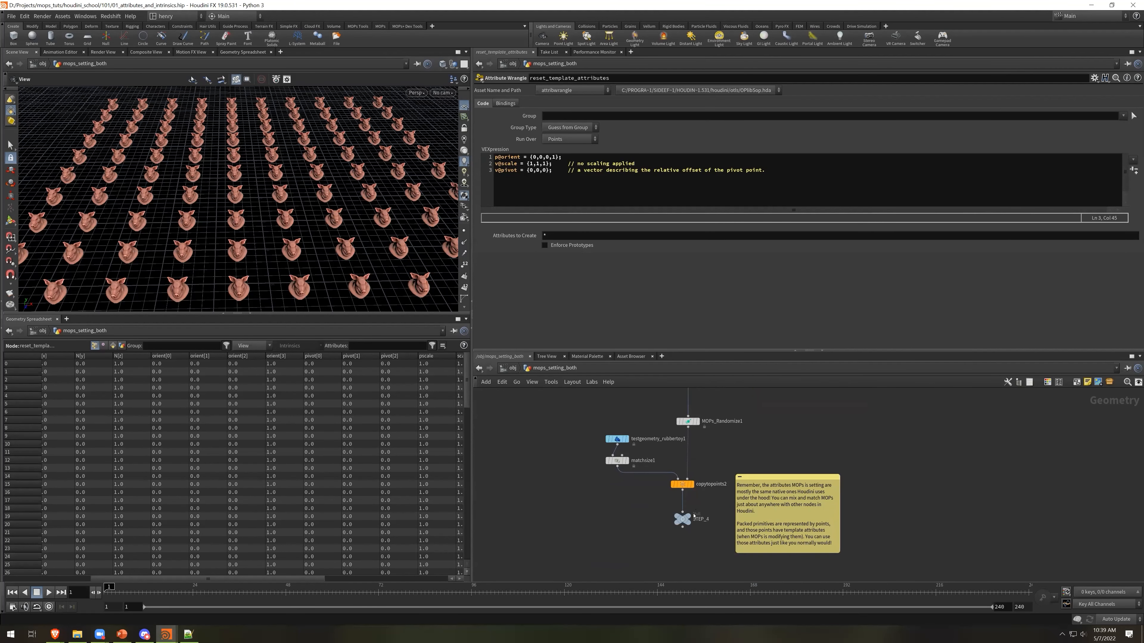
left_click(692, 518)
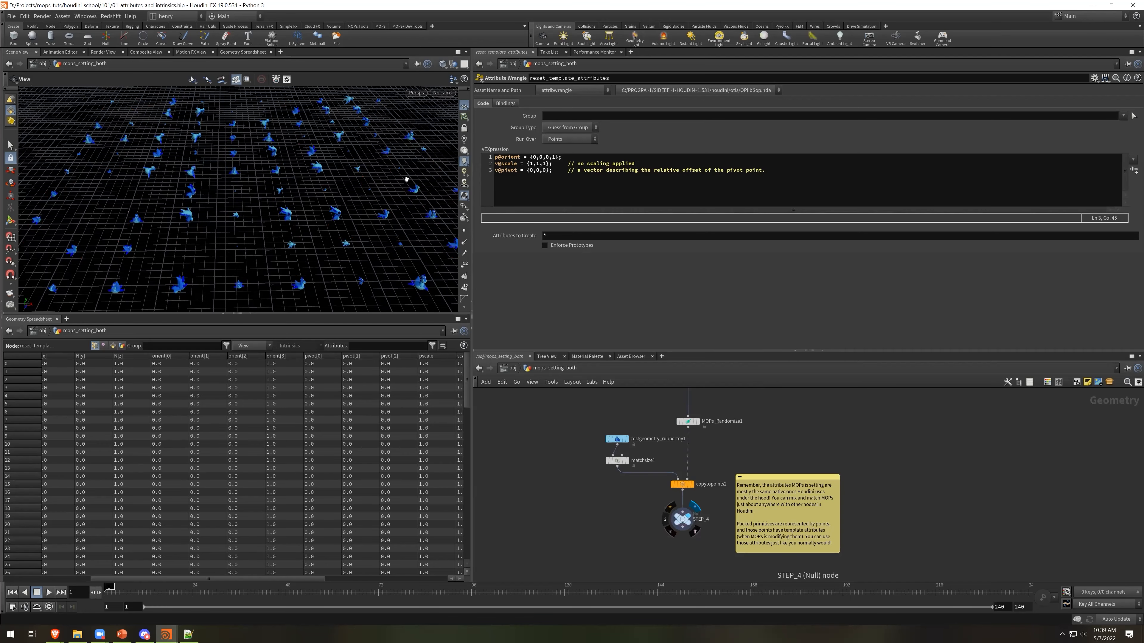
Display and select MOPs_Randomize1, and inspect the copies along with their orient and scale point attributes
left_click(698, 425)
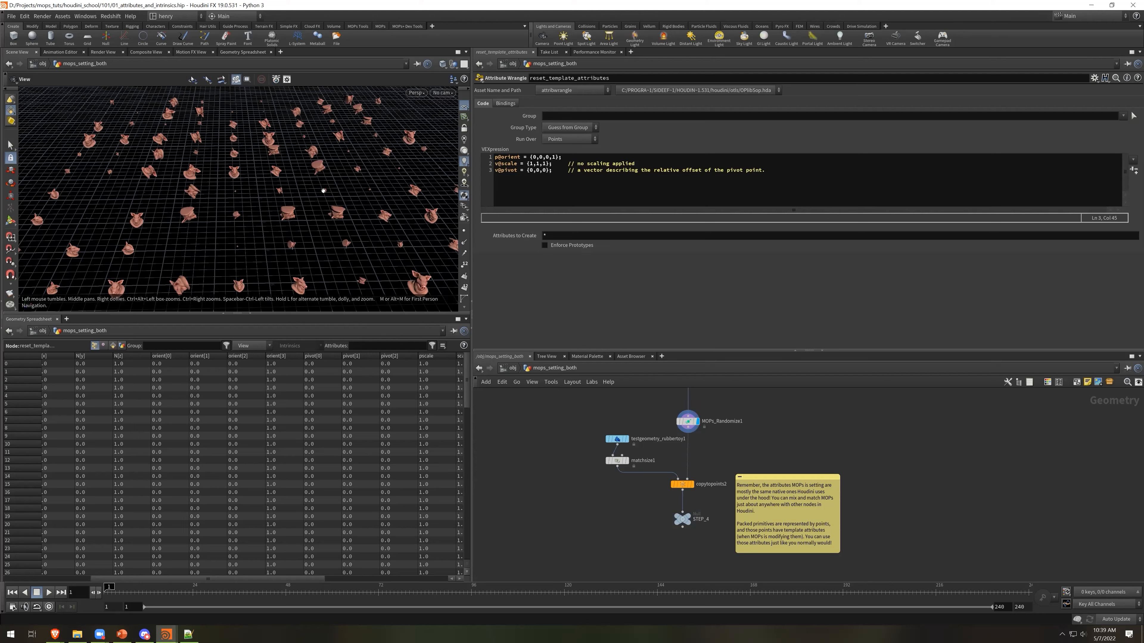
left_click_drag(285, 254, 383, 265)
middle_click_drag(383, 265, 310, 203)
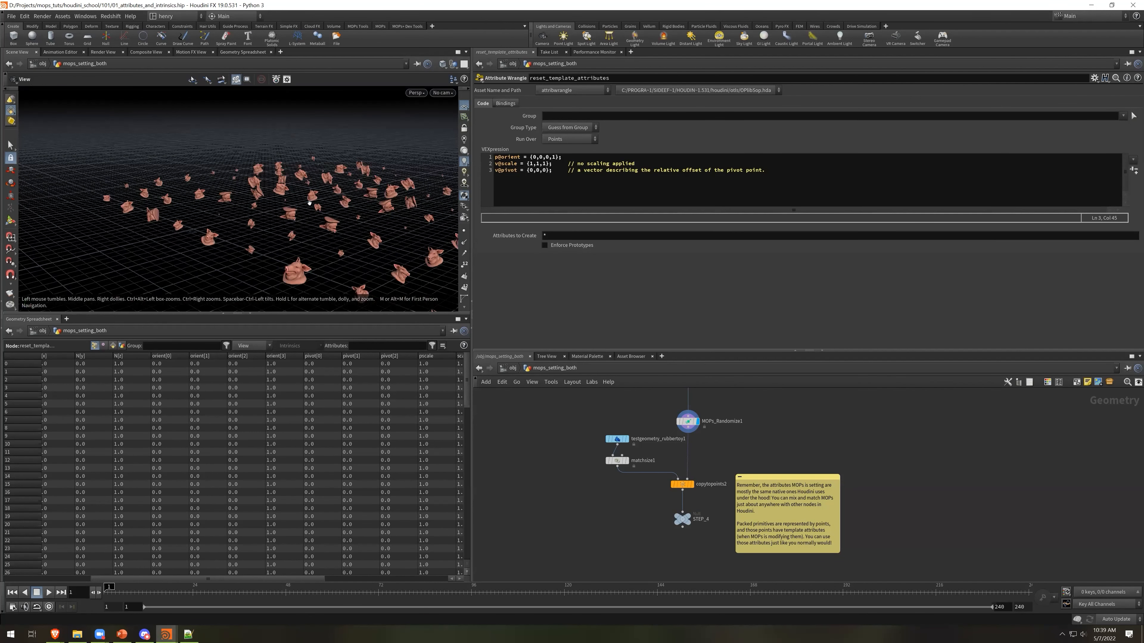
left_click_drag(302, 226, 446, 259)
mouse_move(692, 423)
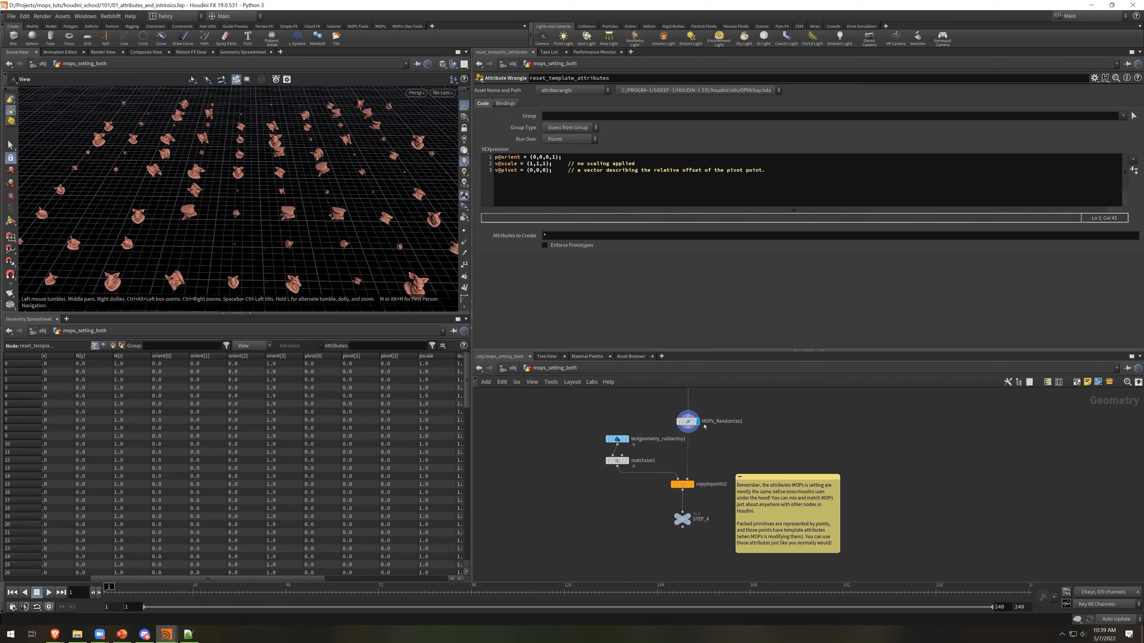
left_click(687, 421)
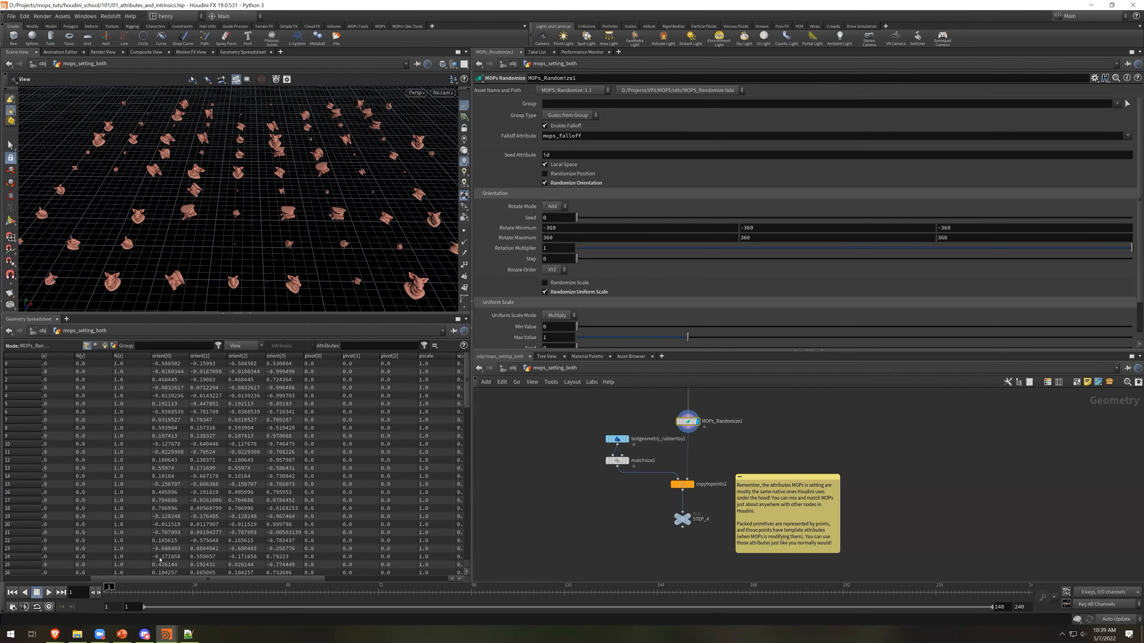
left_click_drag(245, 579, 335, 573)
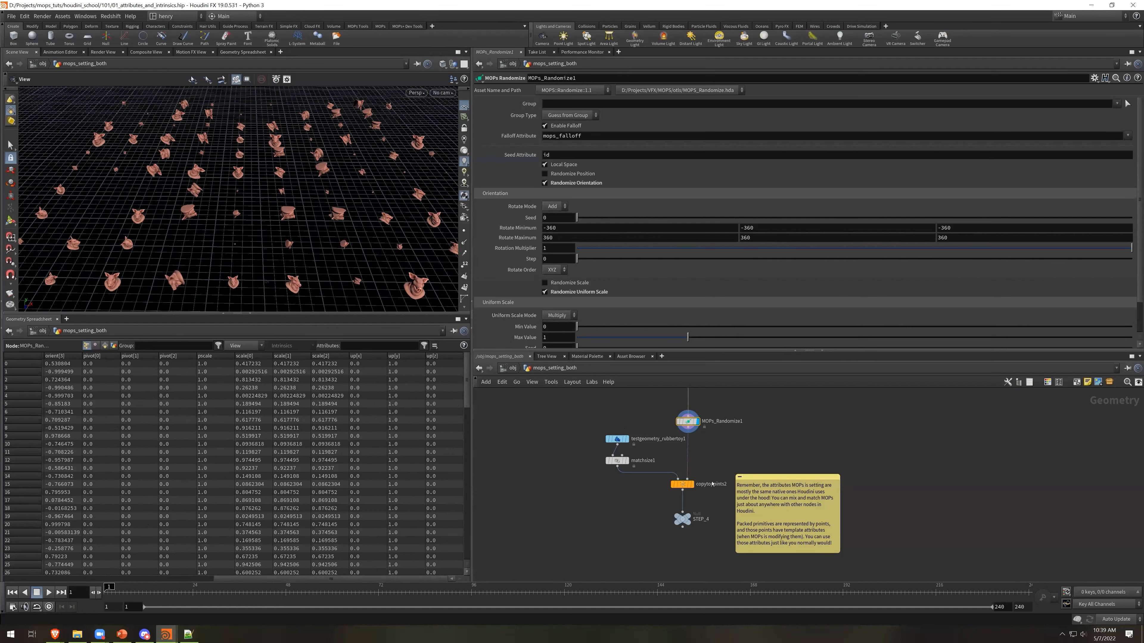
Display testgeometry_rubbertoy1 and matchsize1 in turn, and finish on copytopoints2 to view the toys copied onto the points
left_click(627, 439)
left_click(627, 460)
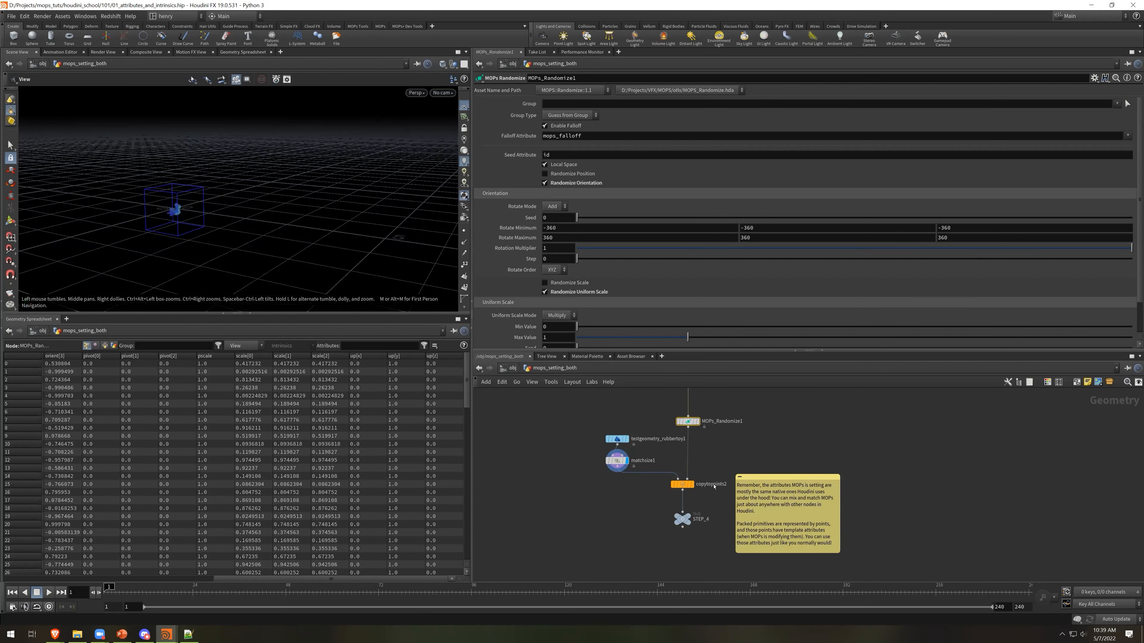
left_click(693, 485)
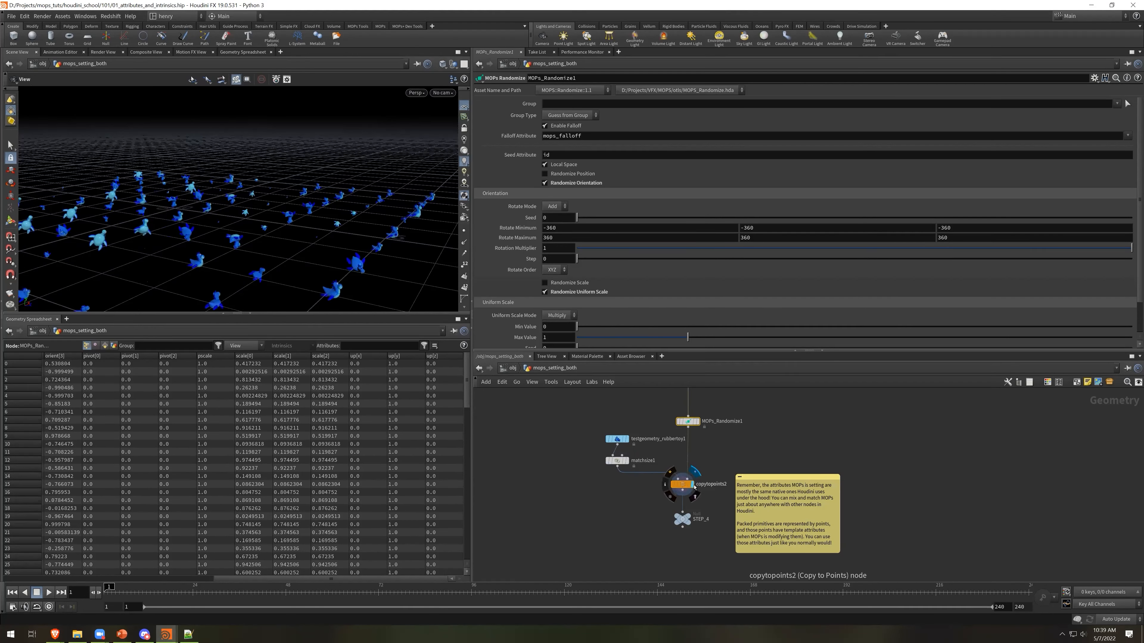
Compare the randomized pig head copies of MOPs_Randomize1 with the toys of copytopoints2 by displaying each in turn
left_click_drag(297, 181, 363, 191)
scroll(335, 196, "up", 4)
middle_click_drag(702, 423, 703, 437)
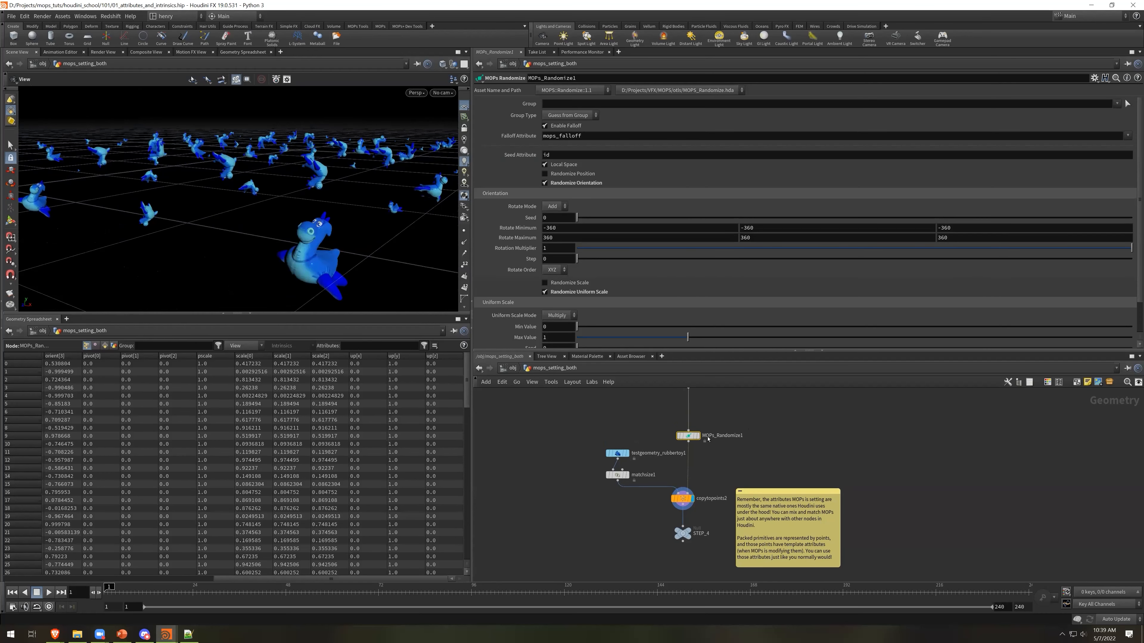
left_click(701, 436)
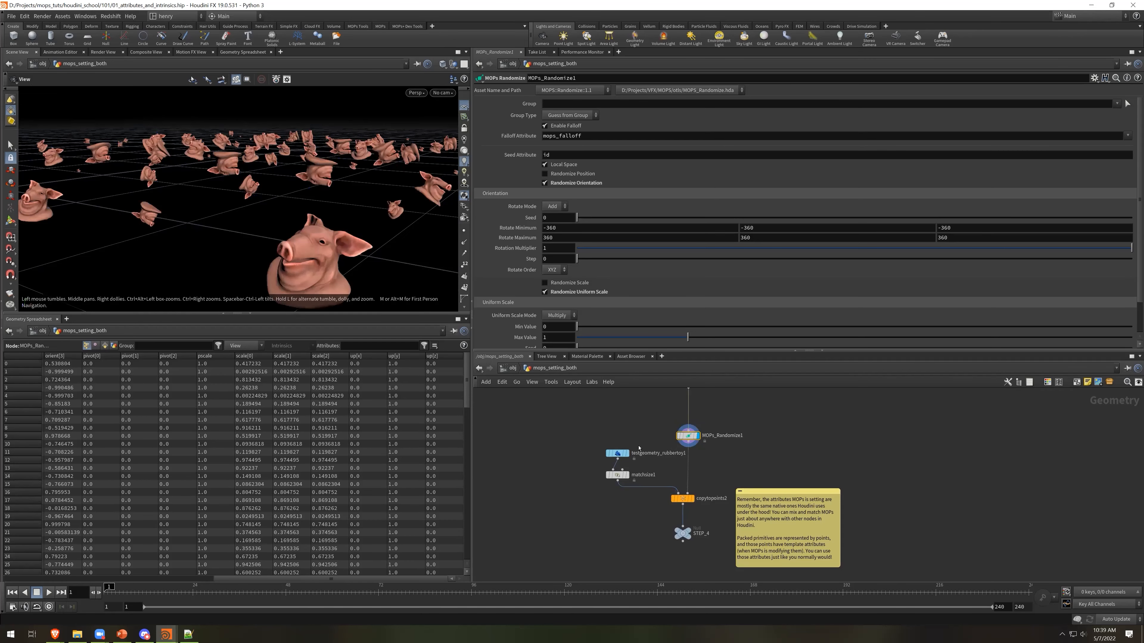
left_click(695, 499)
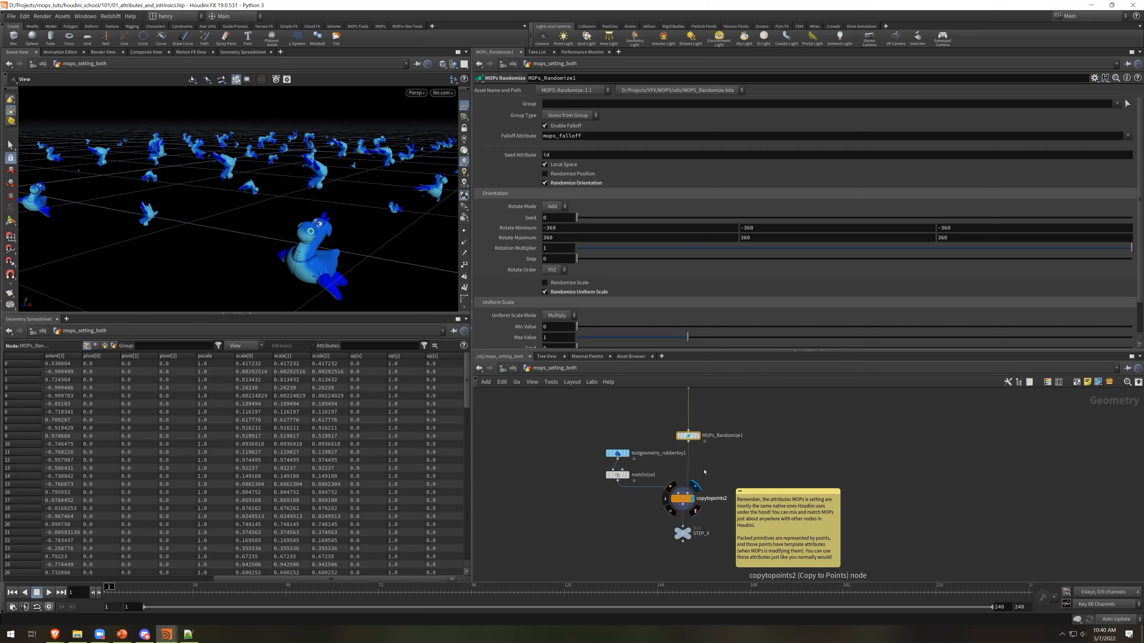
Display and select the STEP_3 null, and switch the display to STEP_2 to compare both results
middle_click_drag(748, 414, 749, 493)
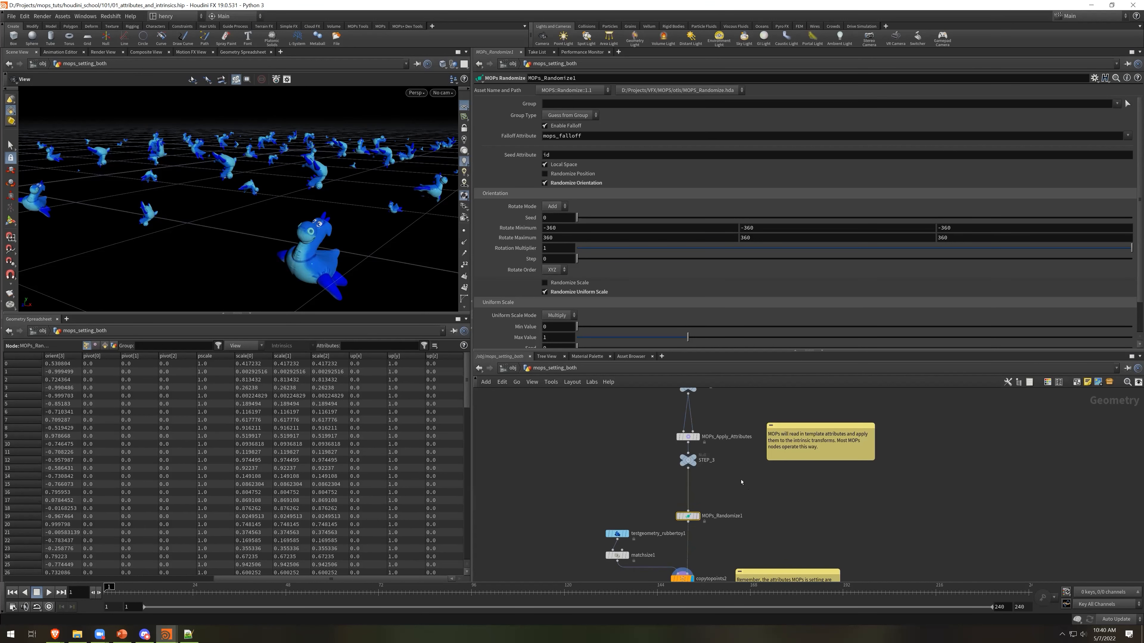
left_click(694, 457)
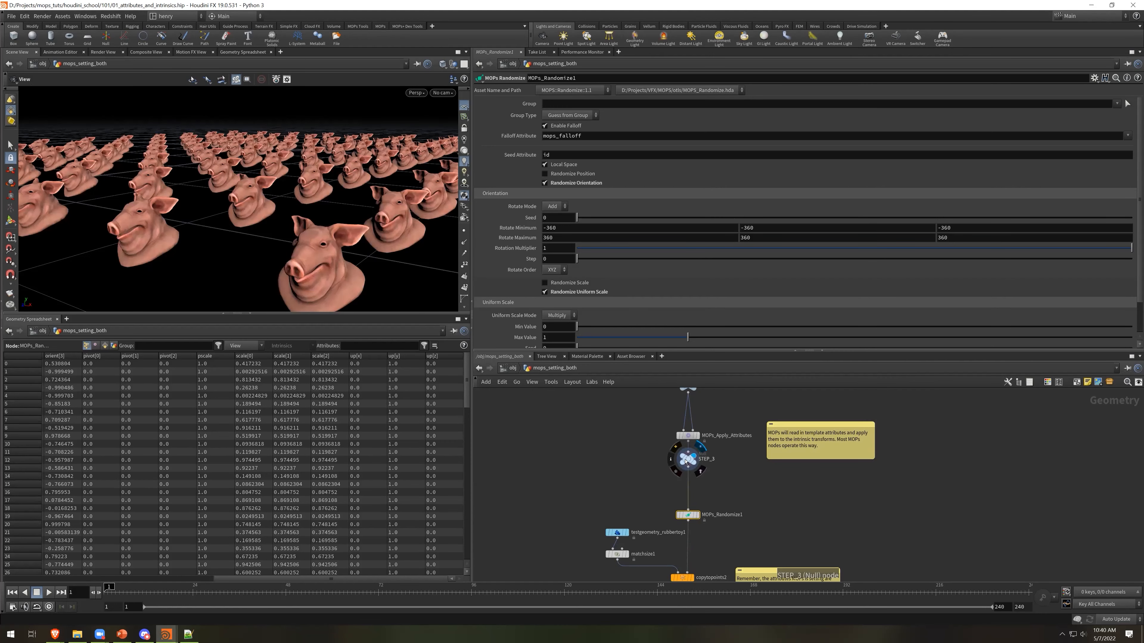
left_click(689, 459)
middle_click_drag(723, 428, 727, 479)
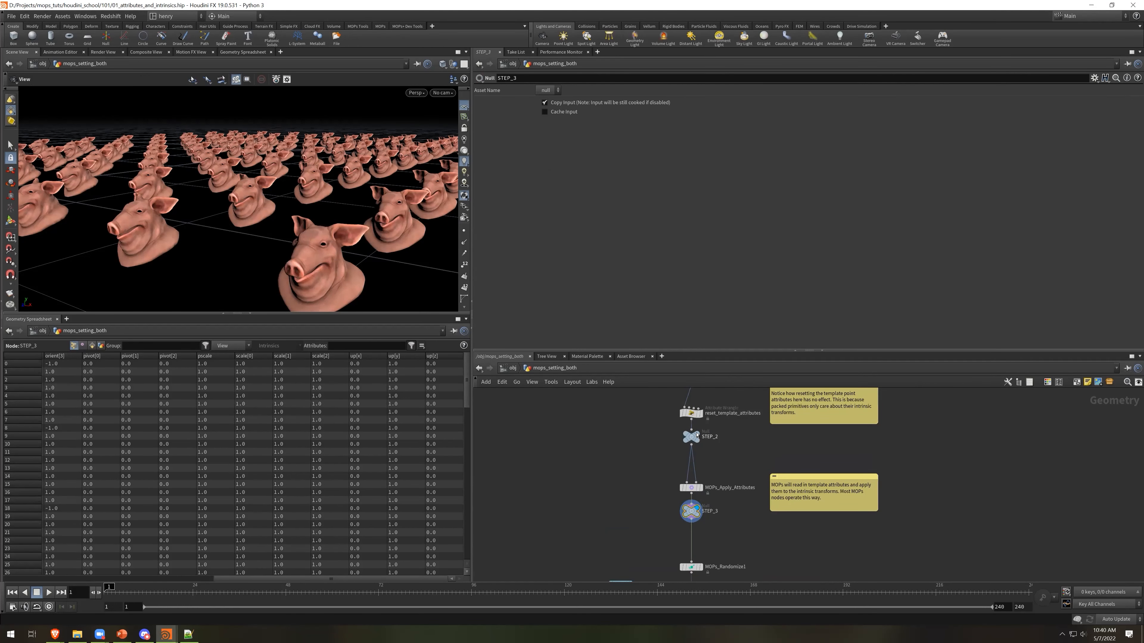
left_click(697, 434)
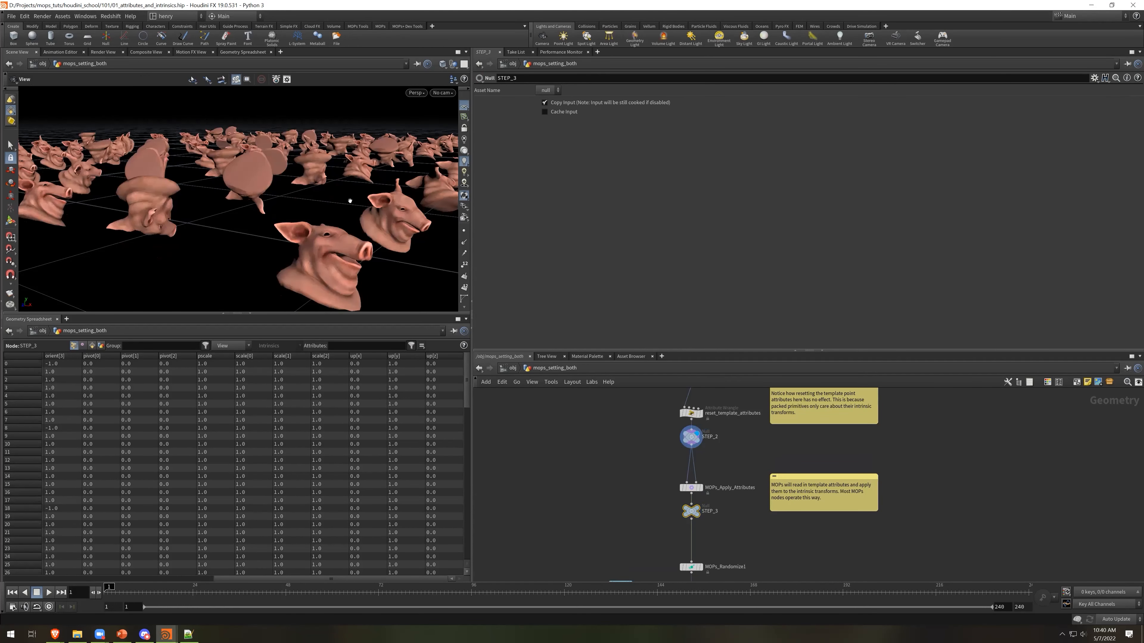
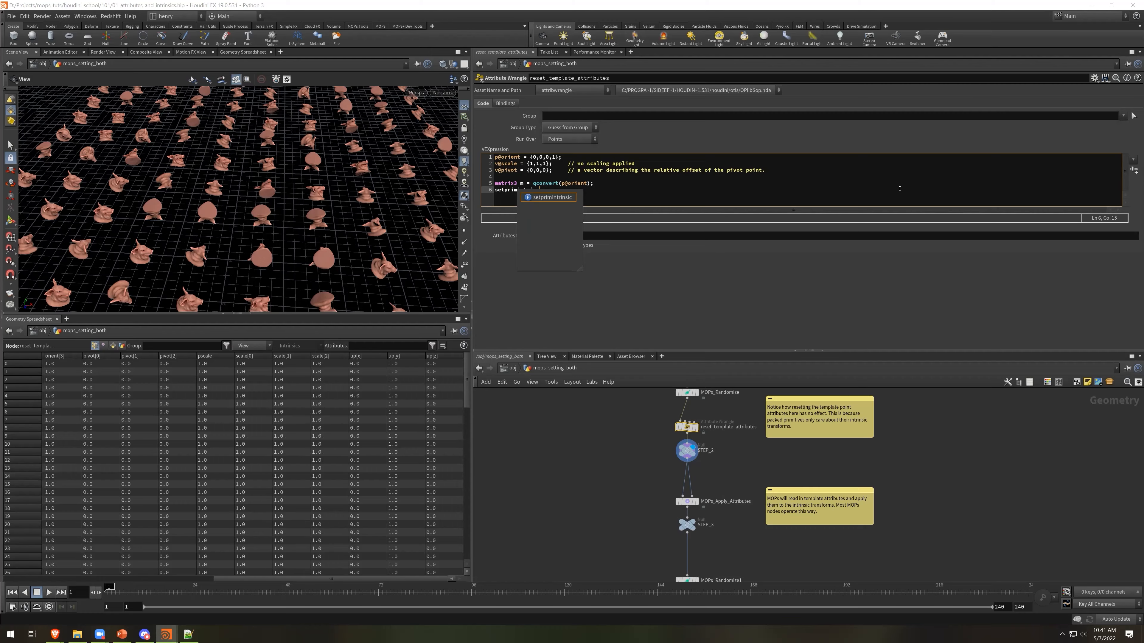
left_click(570, 198)
type("(")
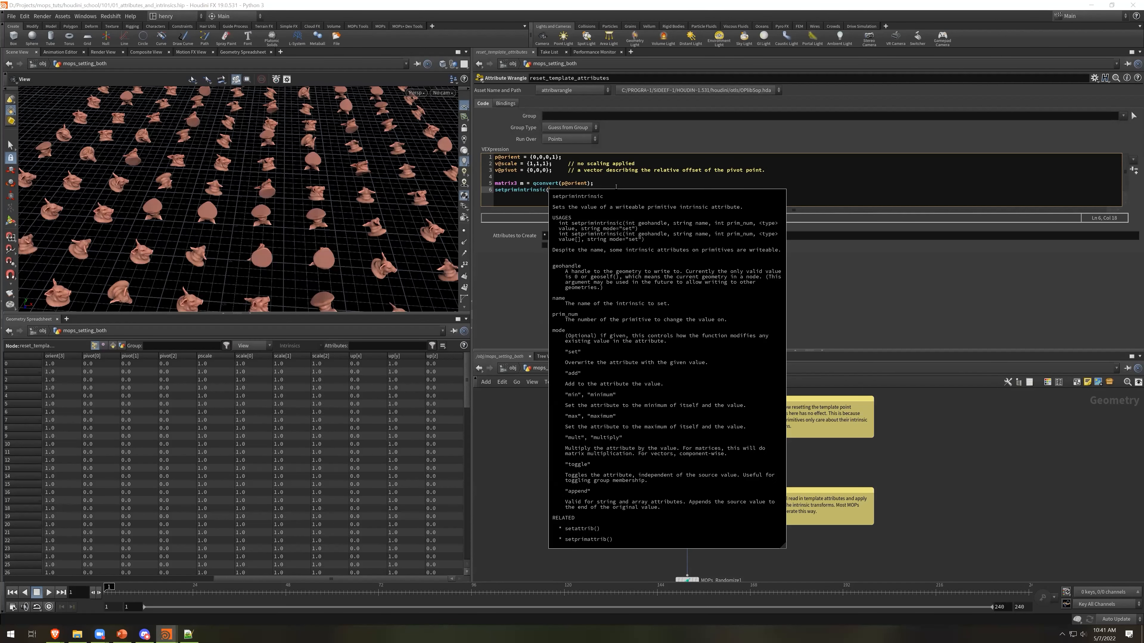
type("0, \"transform\", @ptnum, m);")
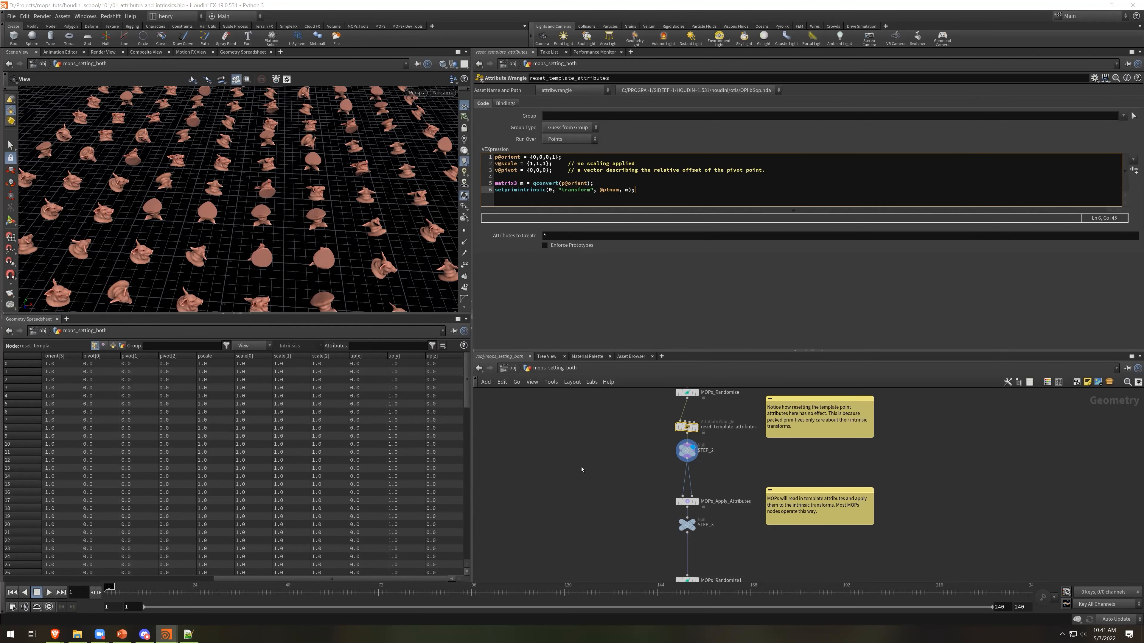
left_click(581, 469)
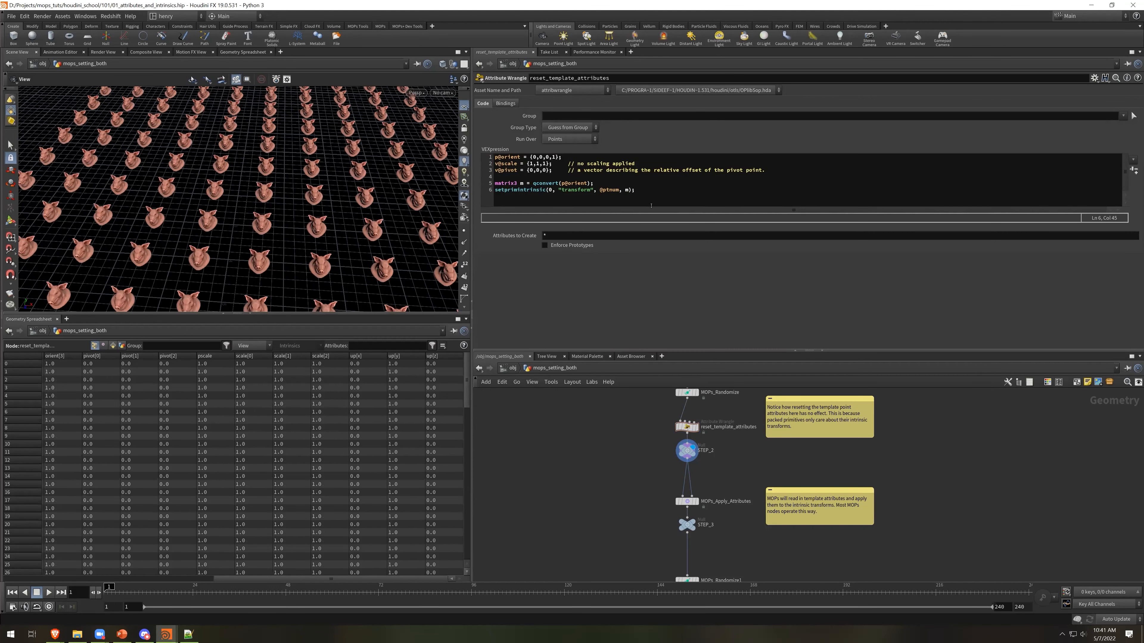
left_click_drag(650, 205, 482, 206)
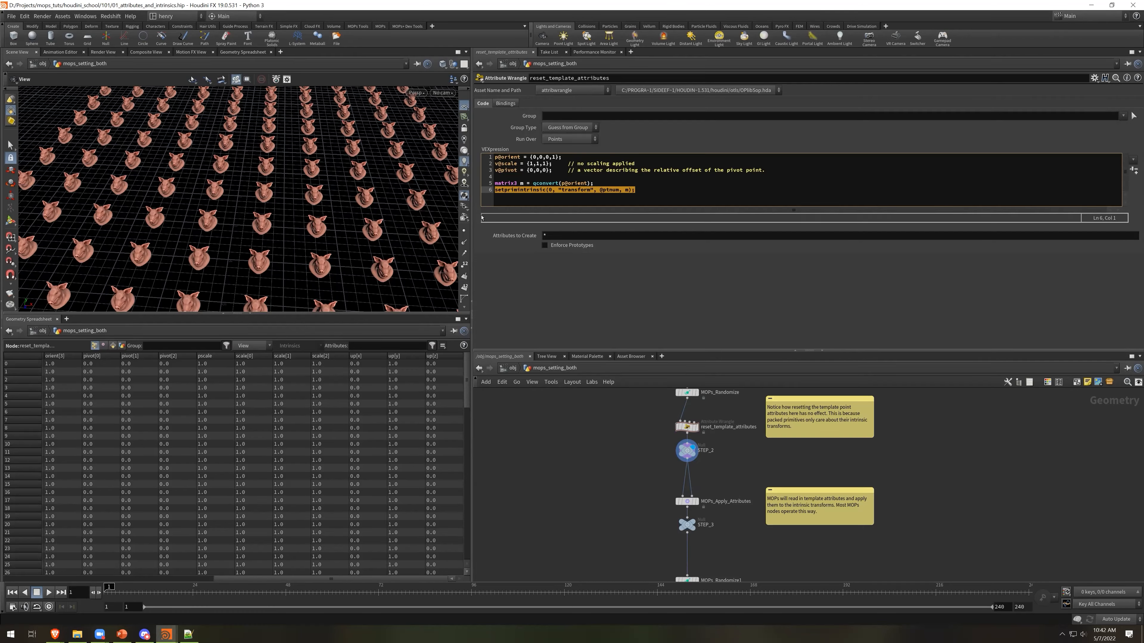
left_click(692, 194)
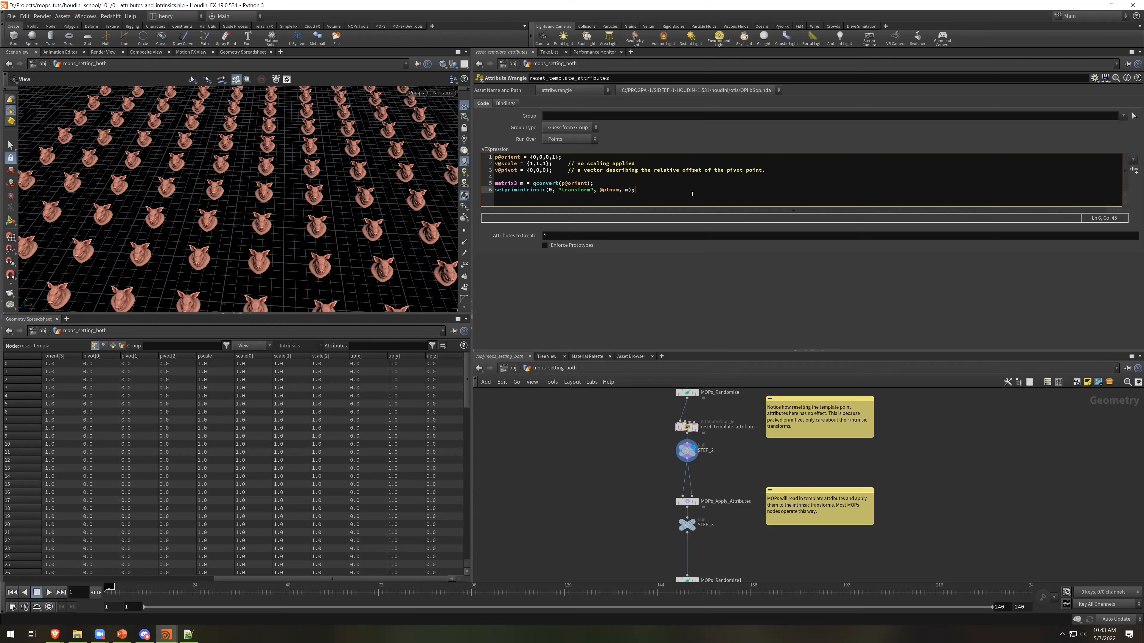
Look over the mops_setting_both network from the source nodes down to STEP_4, and go up to the object level
middle_click_drag(911, 435, 910, 619)
middle_click_drag(878, 393, 869, 443)
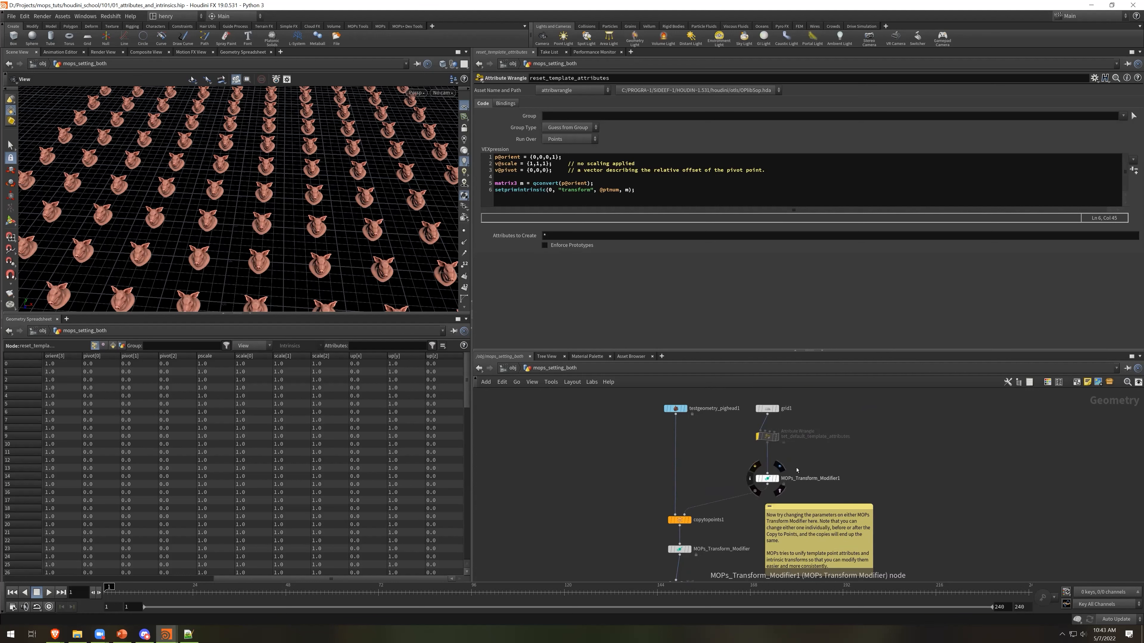
middle_click_drag(956, 456, 1015, 229)
middle_click_drag(666, 473, 656, 427)
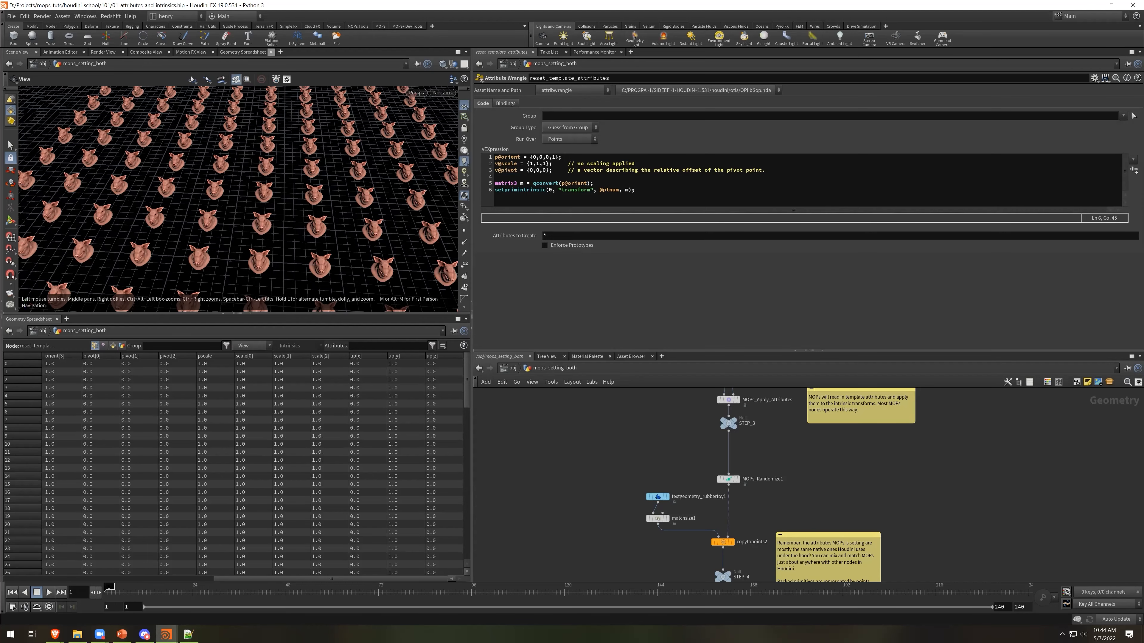
key("u")
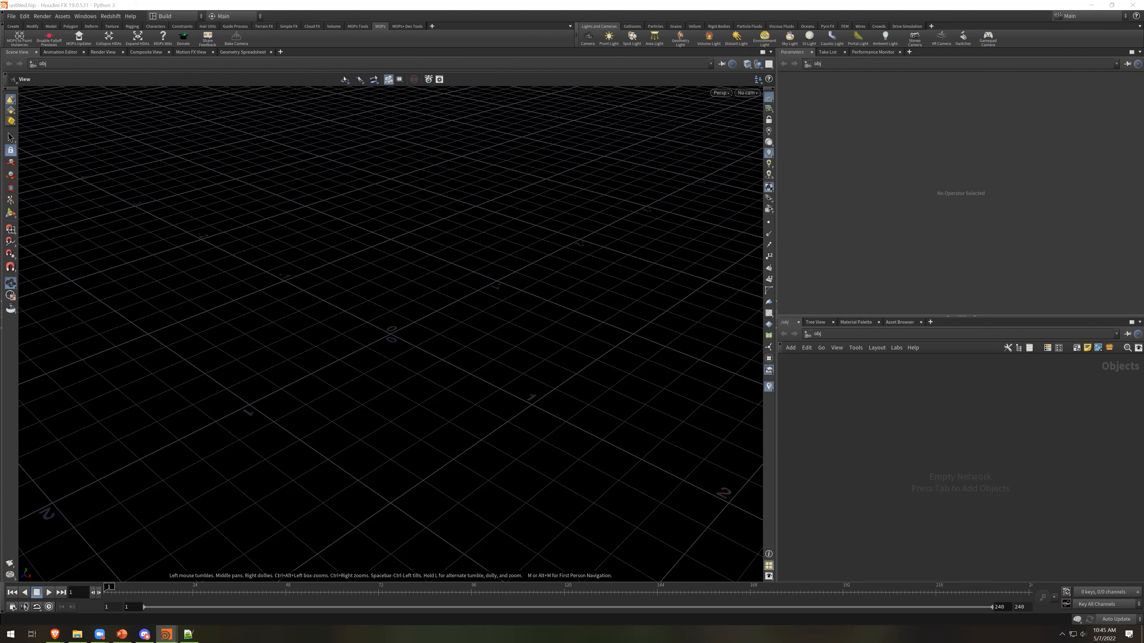
Create a Geometry object in the empty scene and go inside it
left_click(860, 383)
key("Tab")
type("geo")
key("Return")
left_click(859, 384)
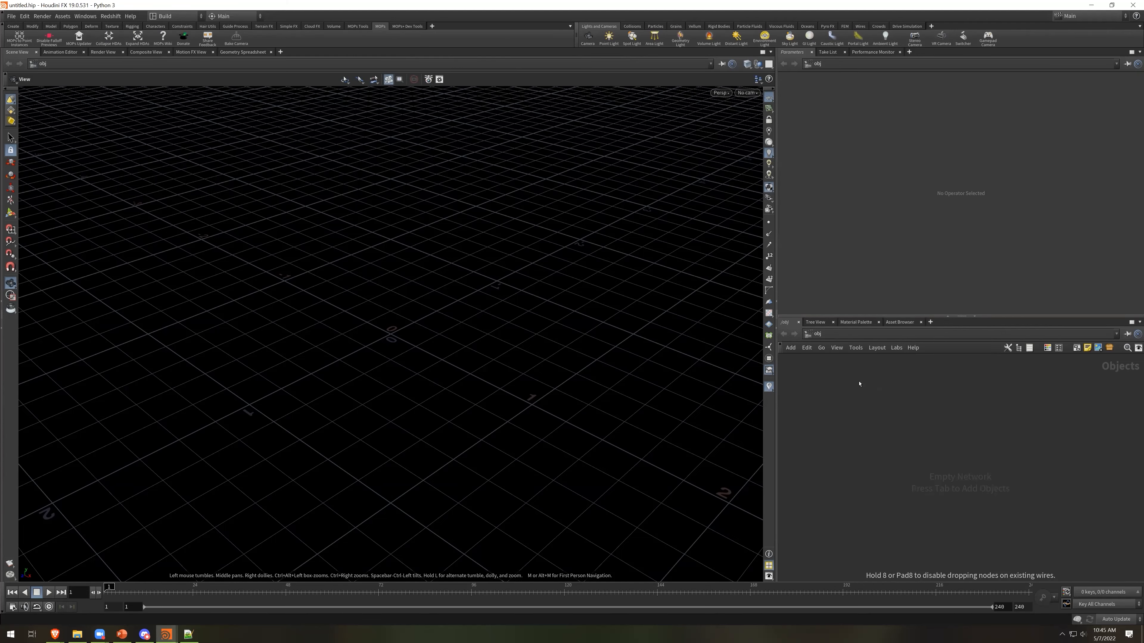
key("i")
Examine the MOPs node categories available for geometry networks, including Falloff and Generators, without adding a node
key("Tab")
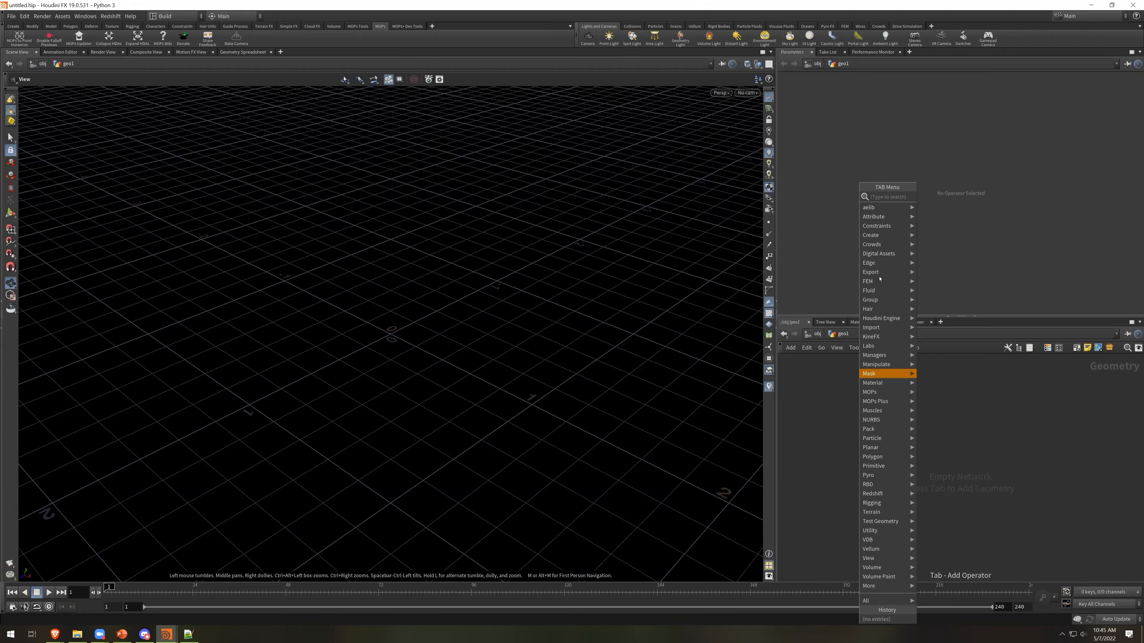
mouse_move(886, 393)
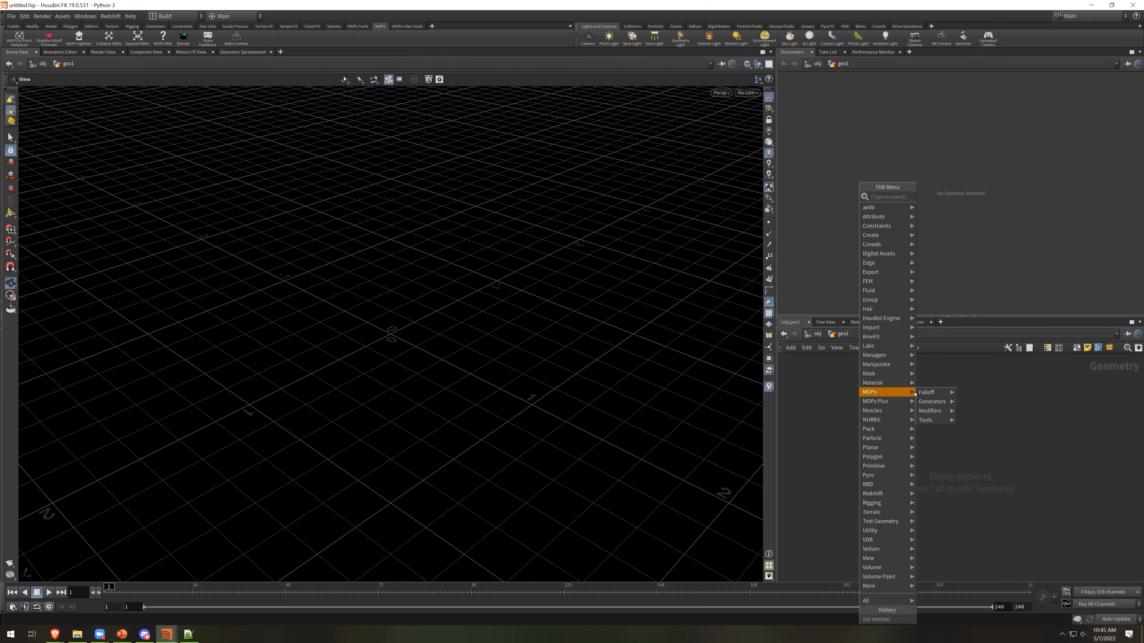
mouse_move(921, 393)
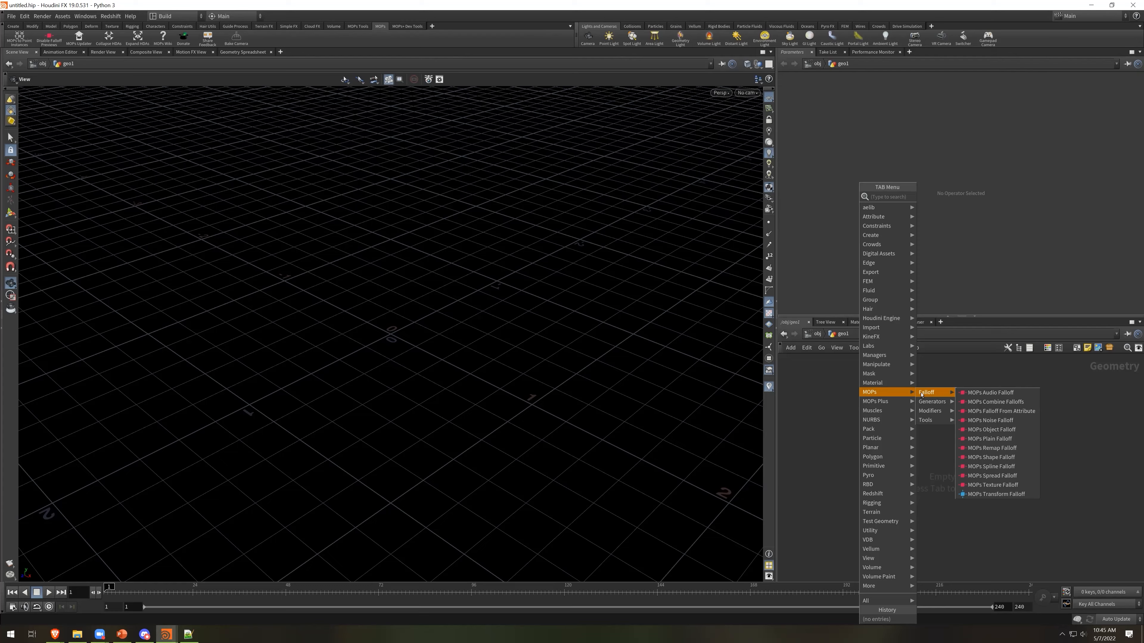
mouse_move(922, 402)
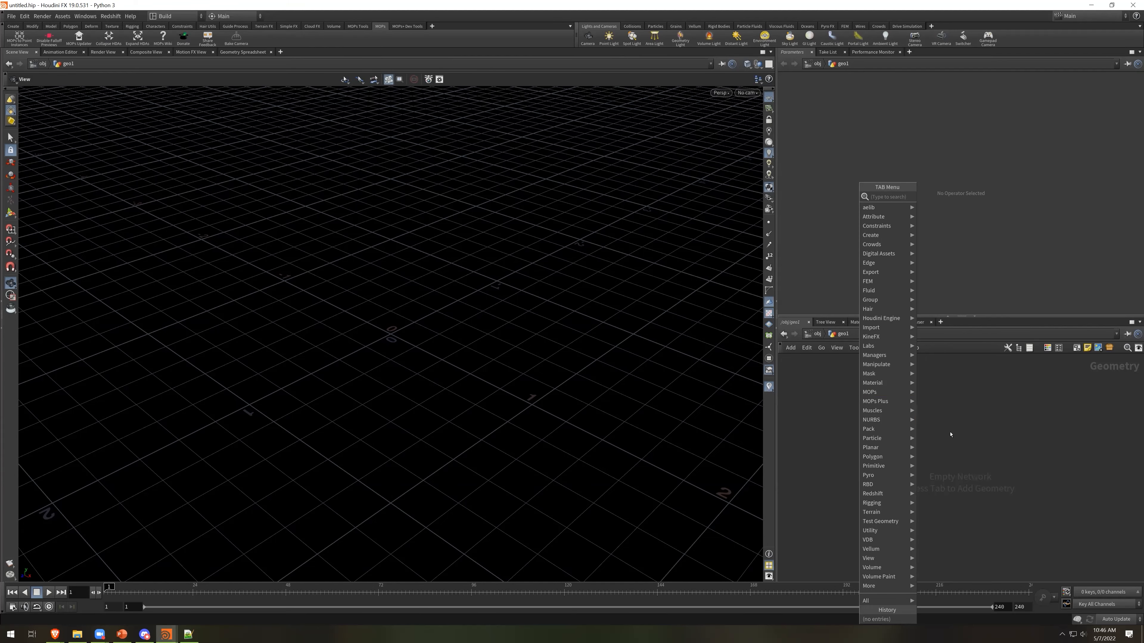
left_click(951, 436)
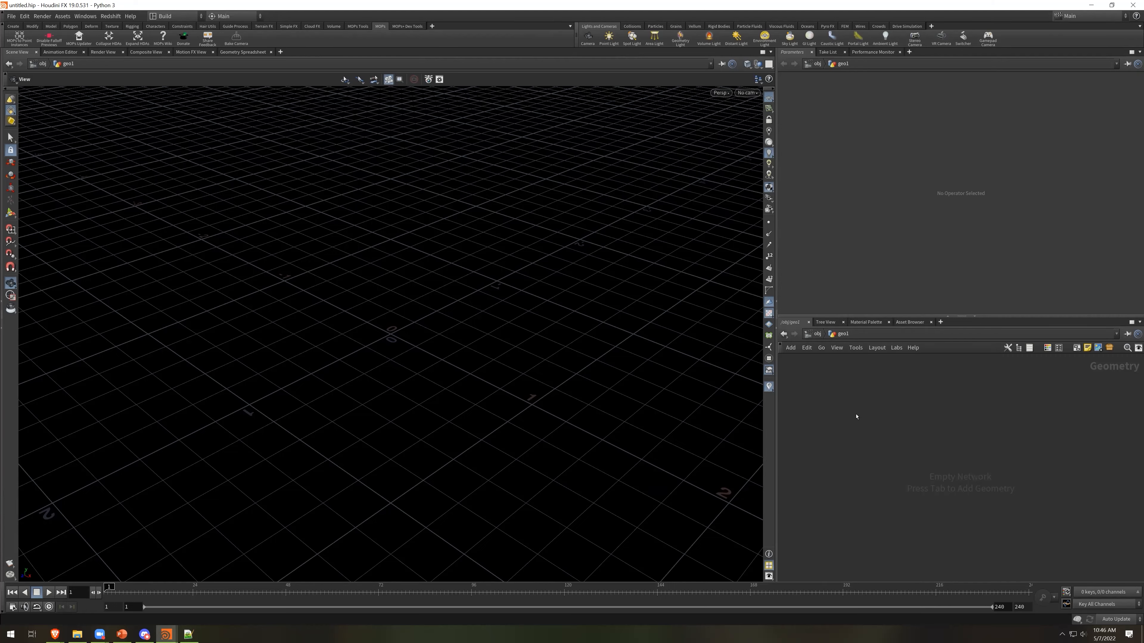
Rename the Geometry object to instancer and go back inside it
left_click(816, 334)
double_click(883, 382)
type("instancer")
key("Return")
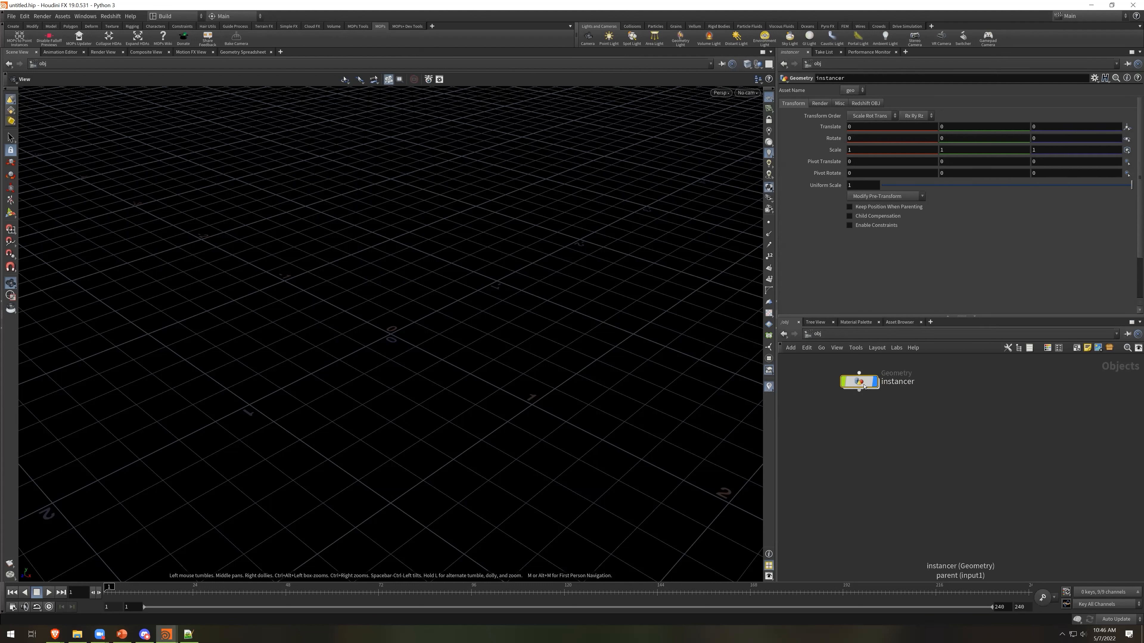
double_click(864, 386)
Add a MOPs Instancer node to the instancer network
key("Tab")
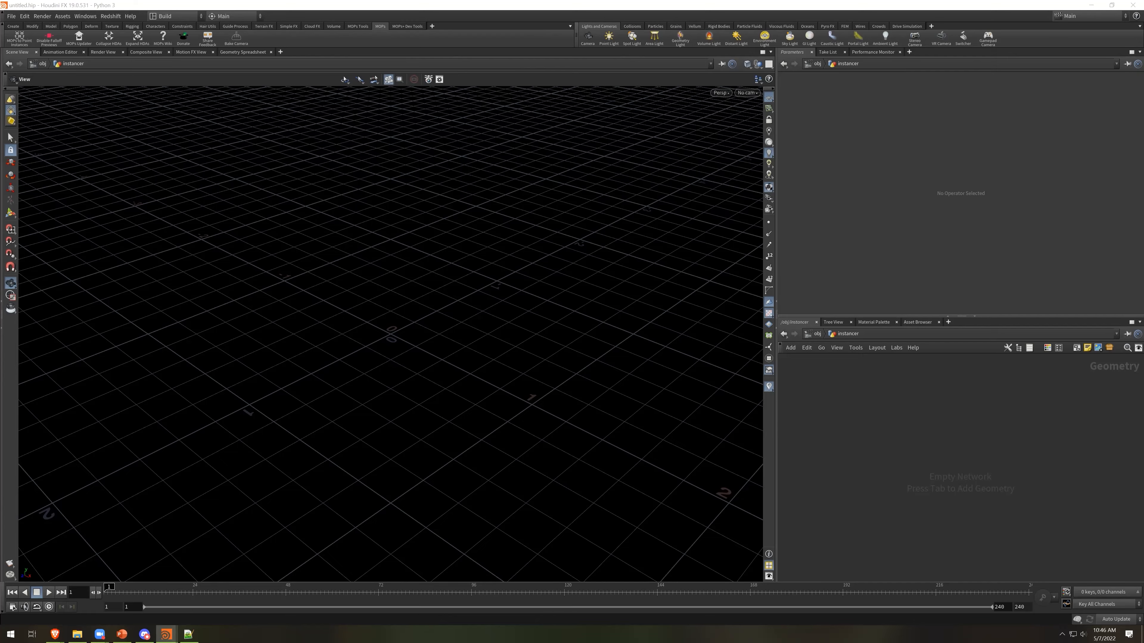
left_click(900, 440)
key("Tab")
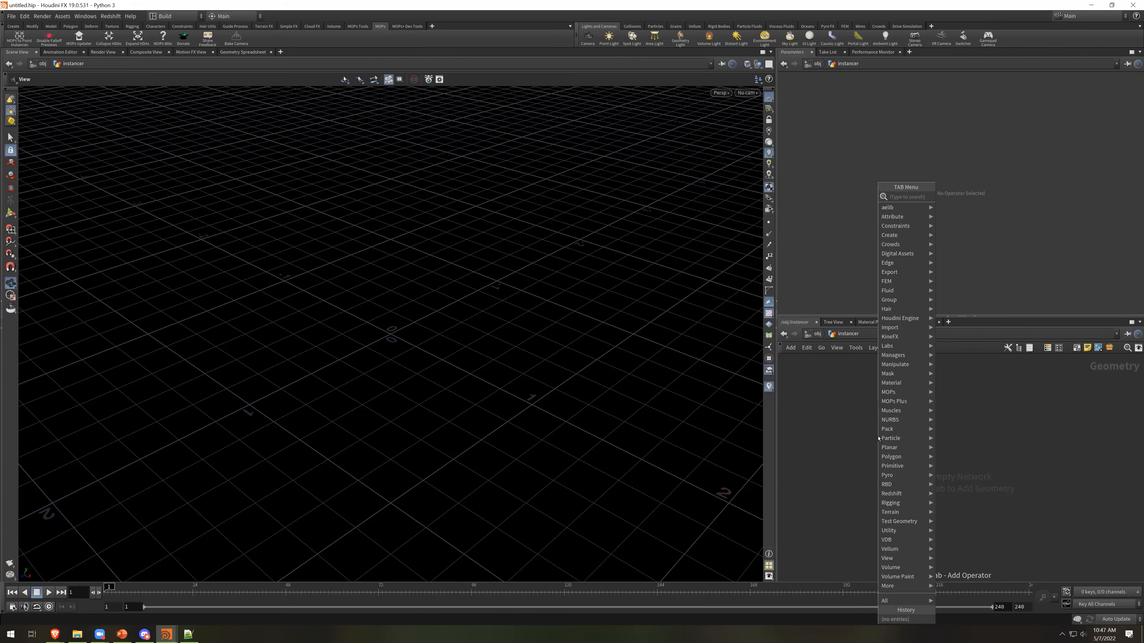
type("instancer")
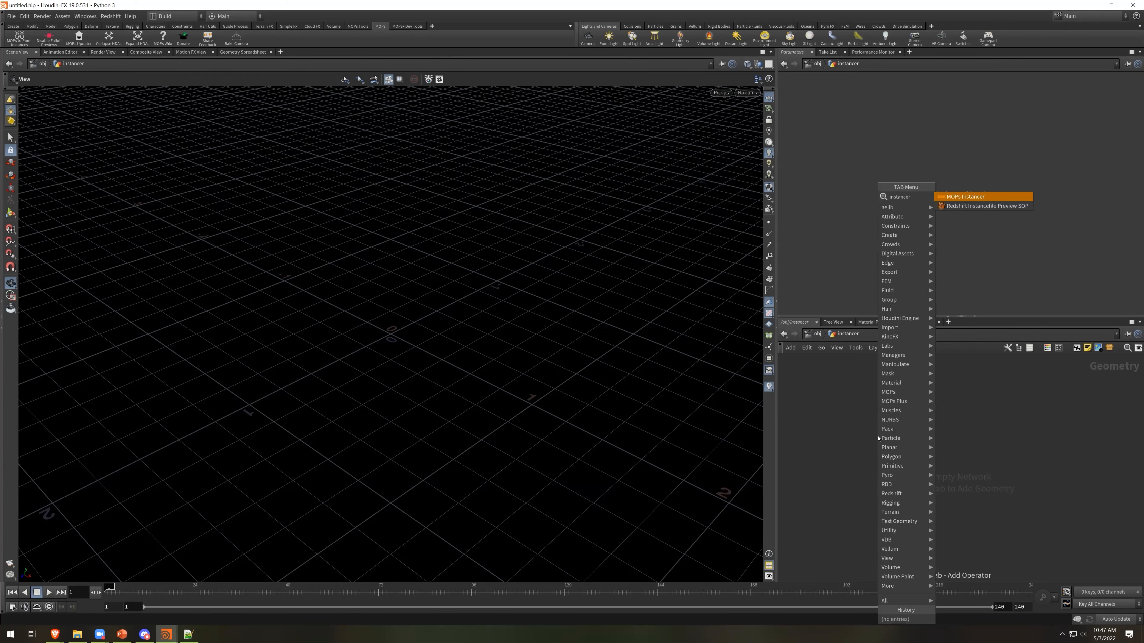
key("Return")
left_click(878, 434)
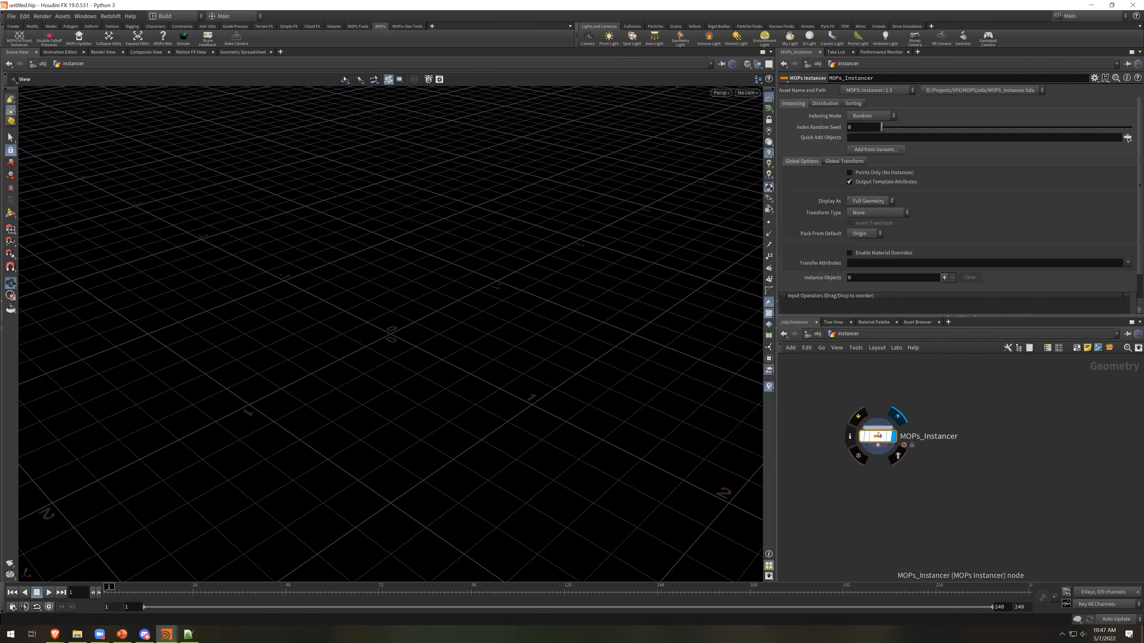
Add a Test Geometry: Pig Head node above the MOPs Instancer
middle_click_drag(909, 390, 928, 427)
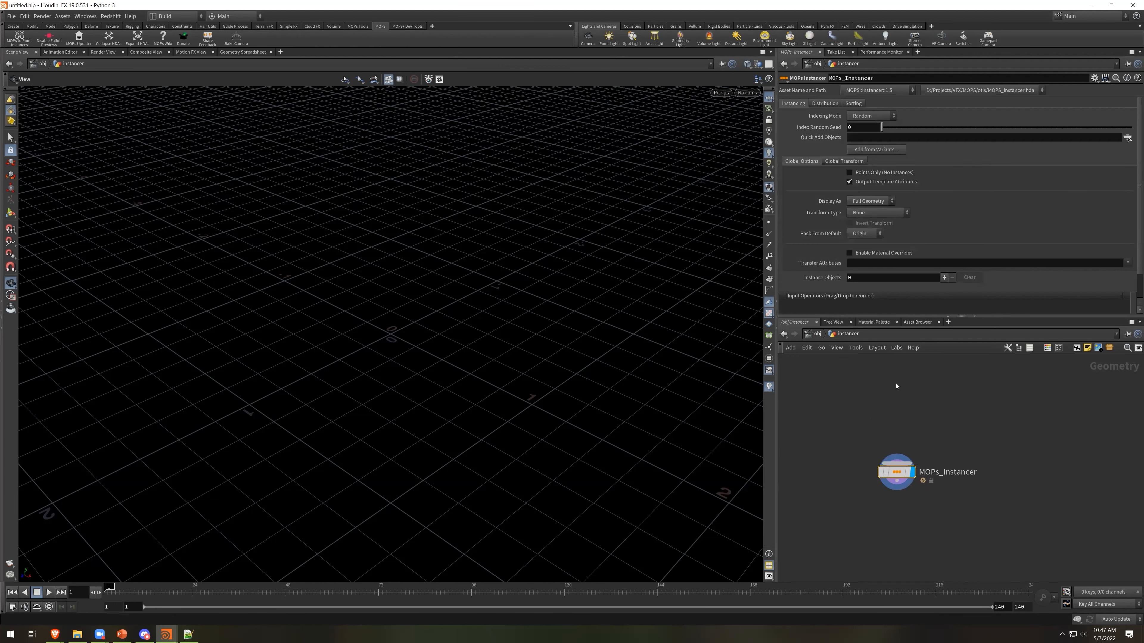
key("Tab")
type("pig")
key("Return")
left_click(859, 364)
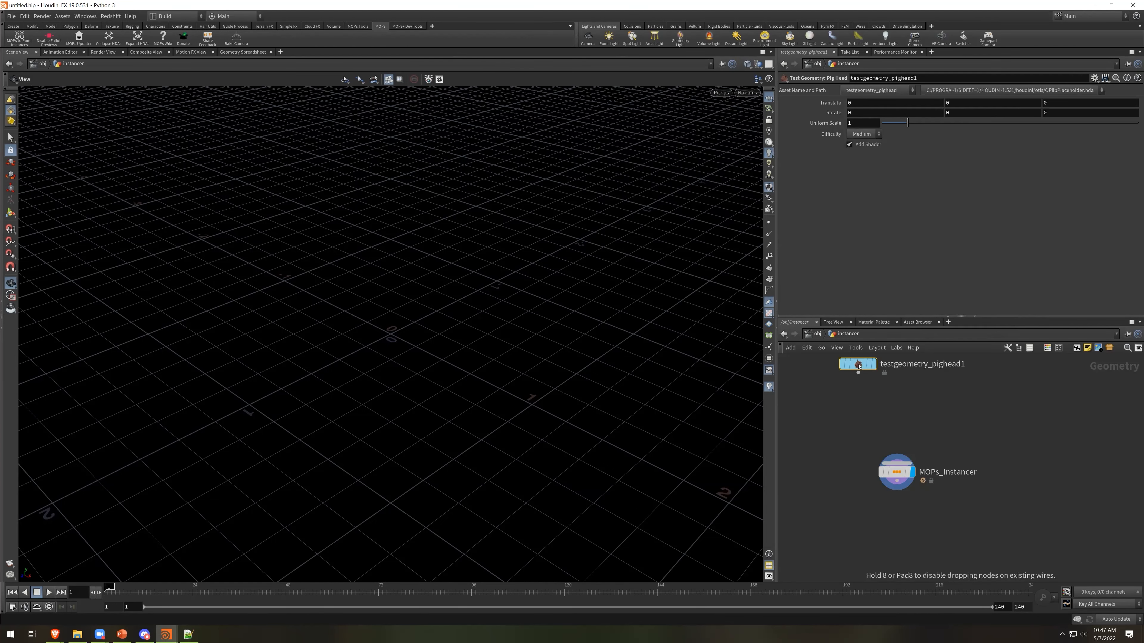
Add a Match Size node fed by the pig head, with Scale to Fit enabled, and display it
key("Tab")
type("match")
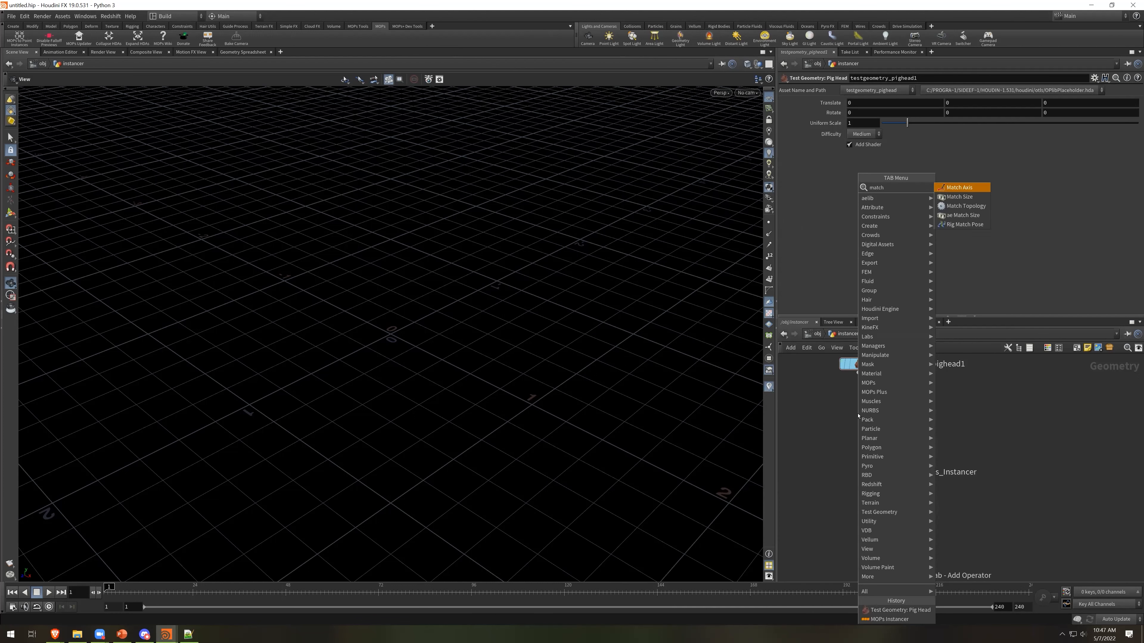
key("Down")
key("Return")
left_click(858, 415)
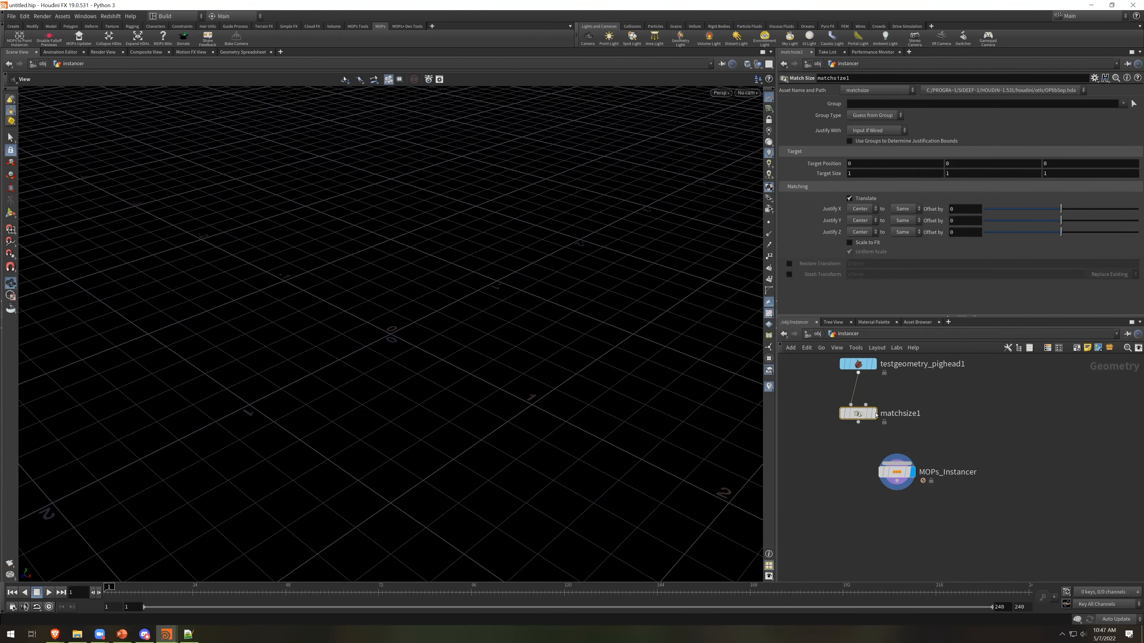
left_click(850, 243)
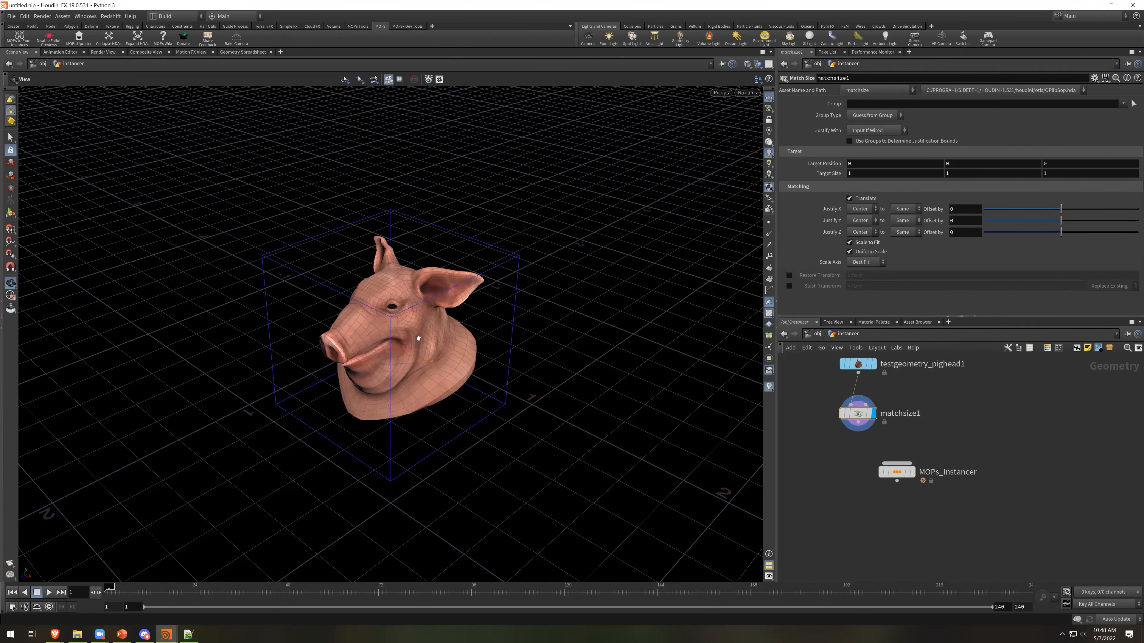
Connect the Match Size output to the Objects to Clone input of the MOPs Instancer
left_click_drag(452, 340, 547, 293)
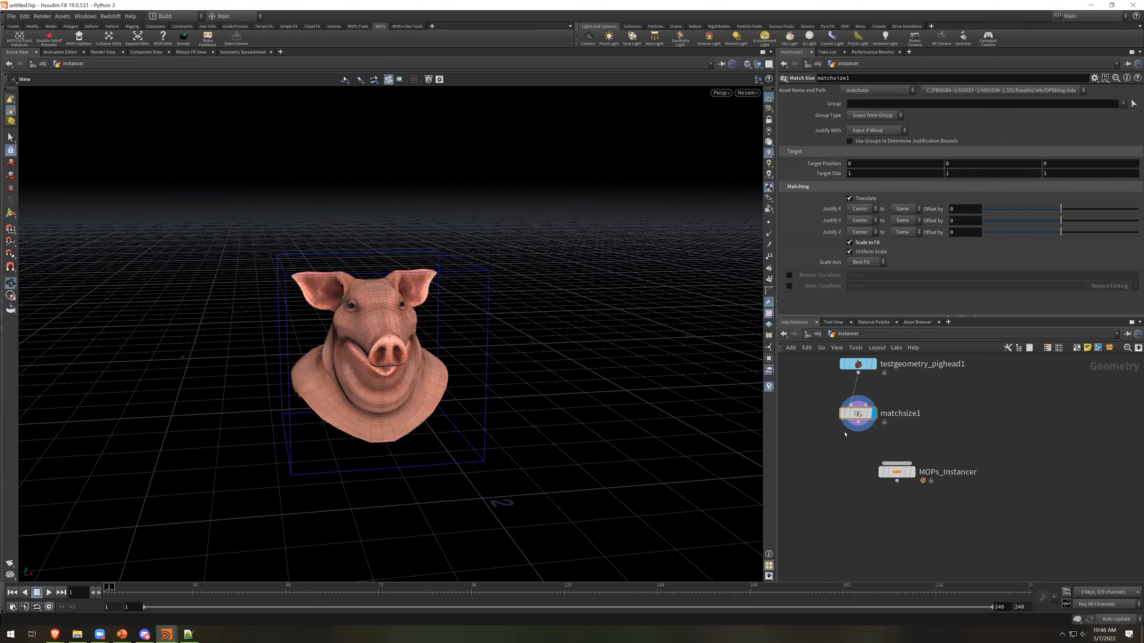
left_click(884, 460)
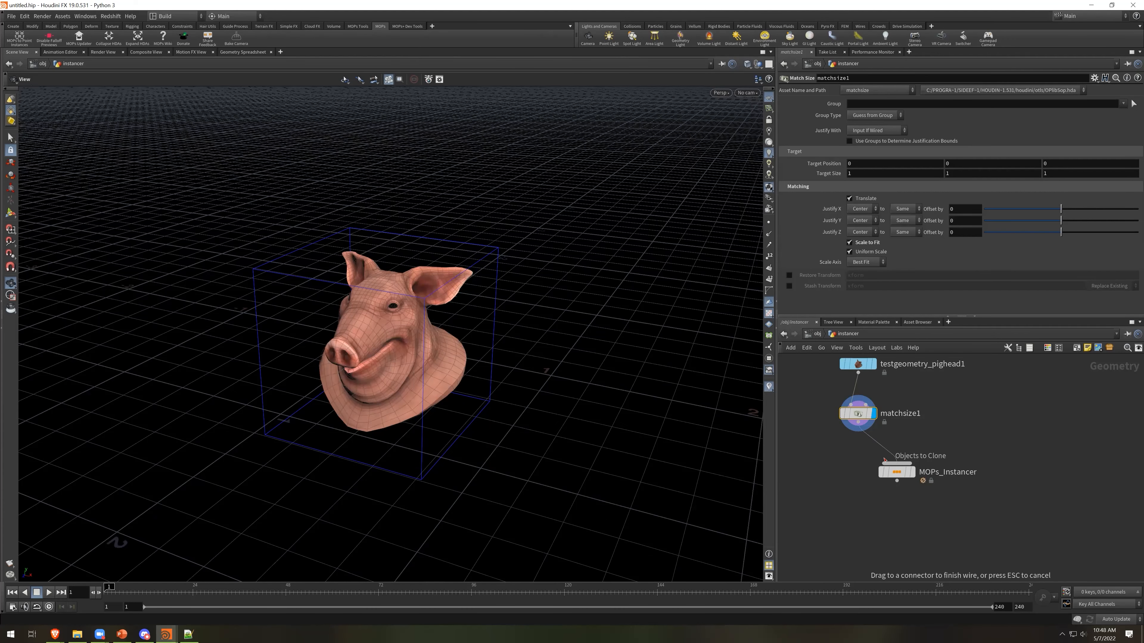
left_click(884, 459)
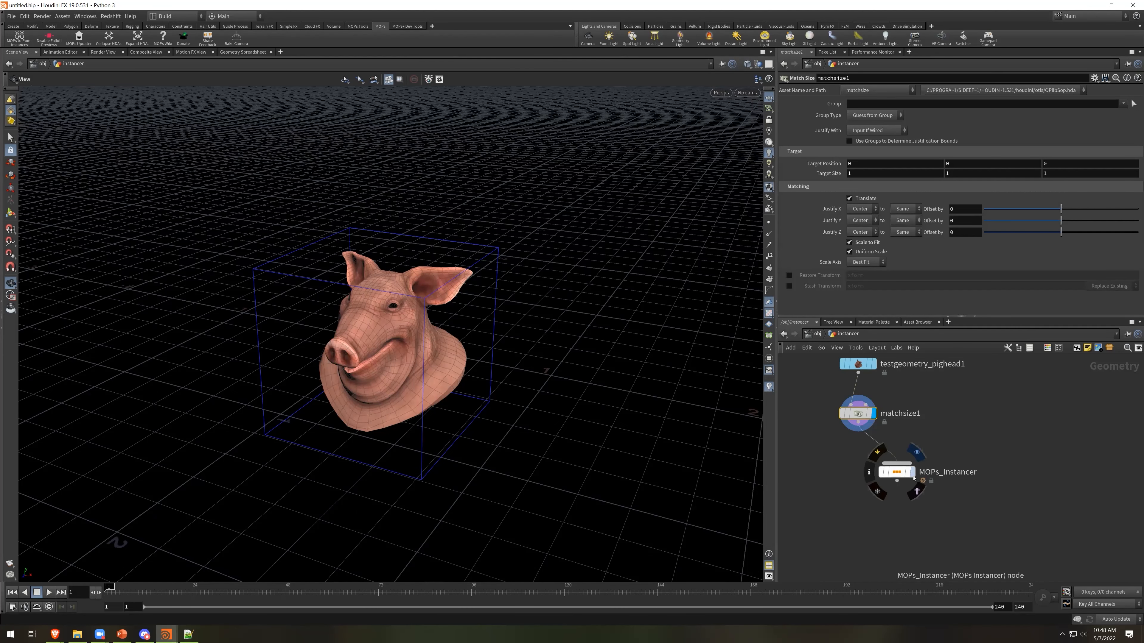
Display the MOPs Instancer's output, select the node and widen the parameter pane
left_click(911, 471)
left_click_drag(511, 423, 462, 367)
left_click(896, 472)
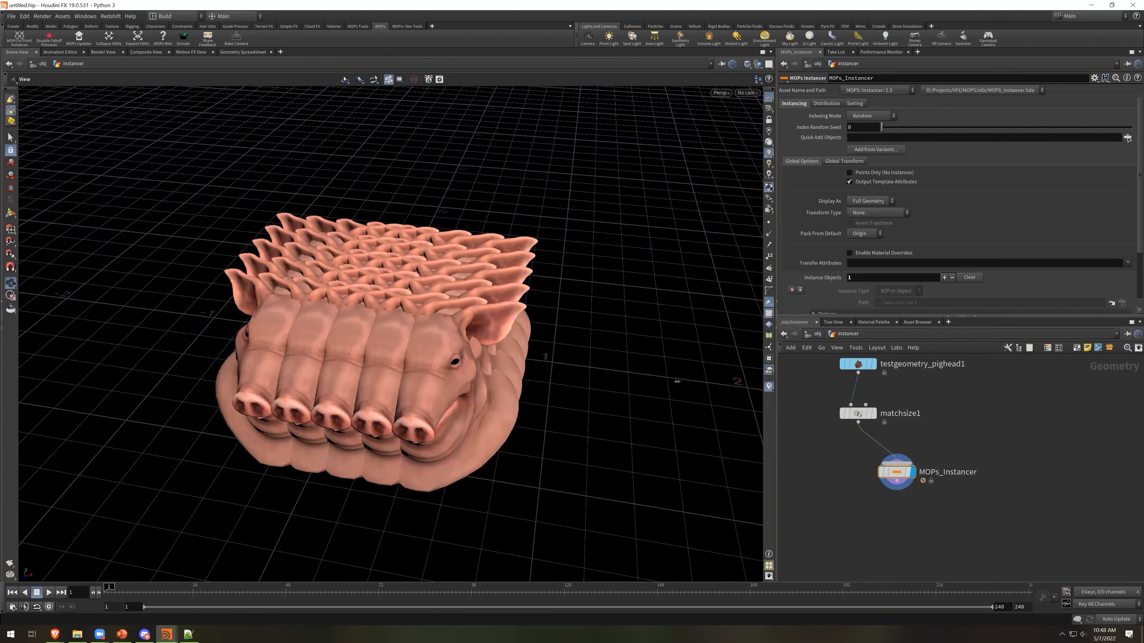
left_click_drag(775, 395, 675, 395)
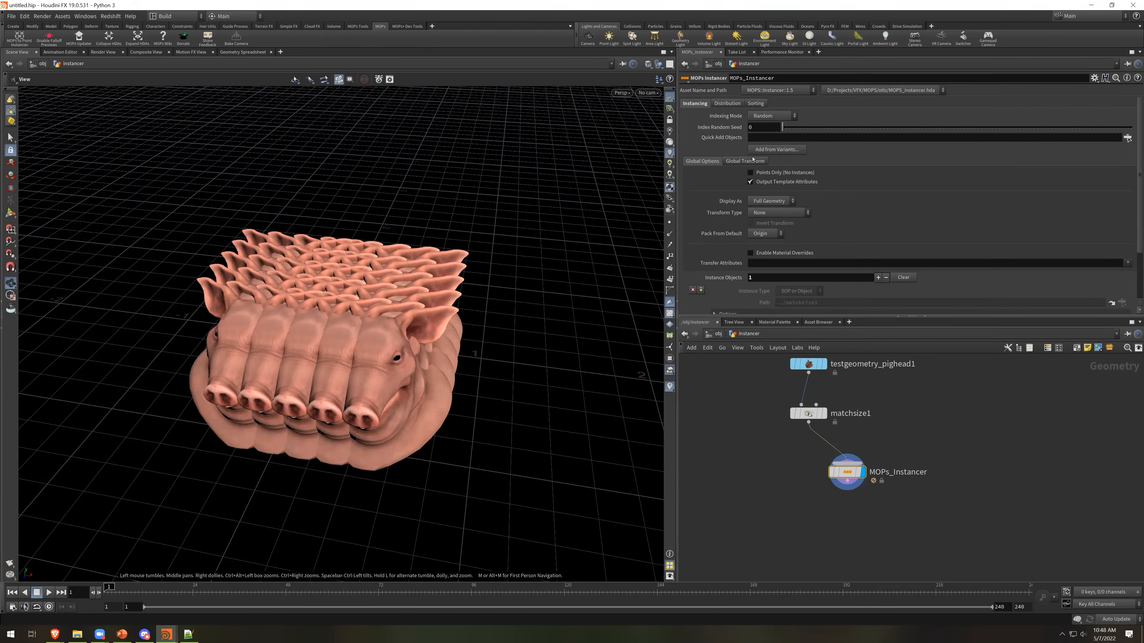
Review the MOPs Instancer's distribution settings and point sort options, returning to its instancing settings
left_click(727, 103)
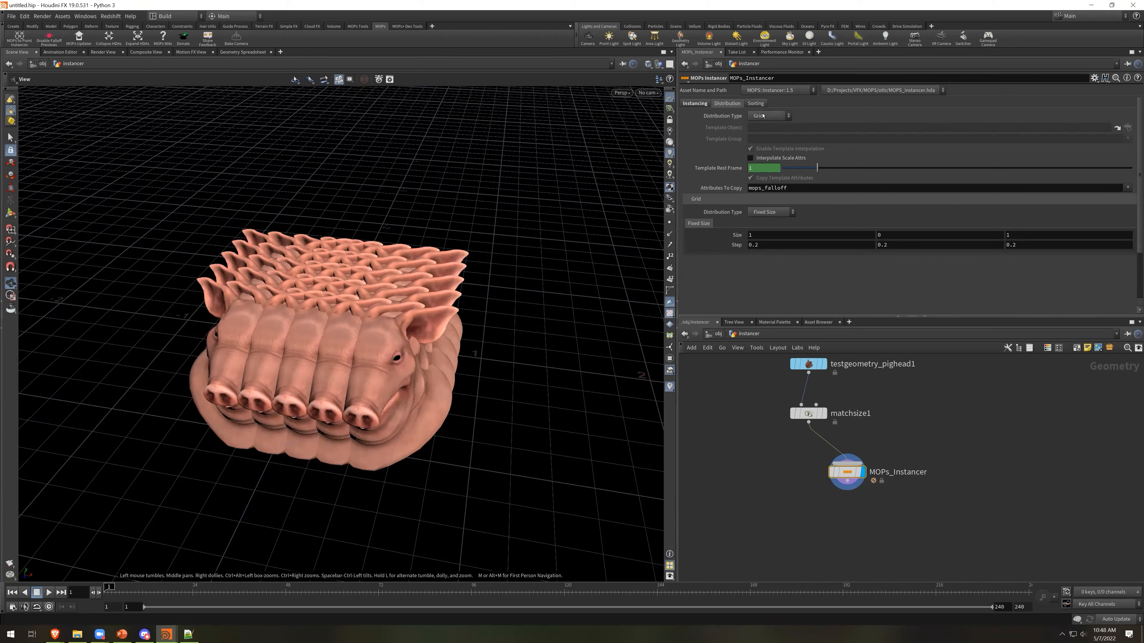
left_click(756, 104)
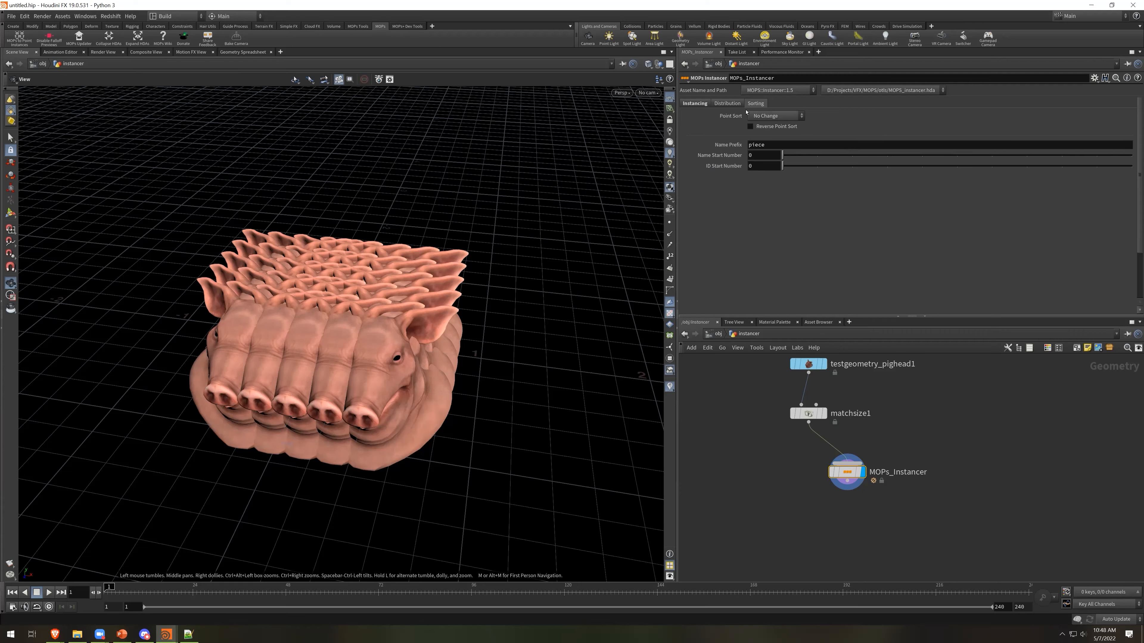
left_click(775, 116)
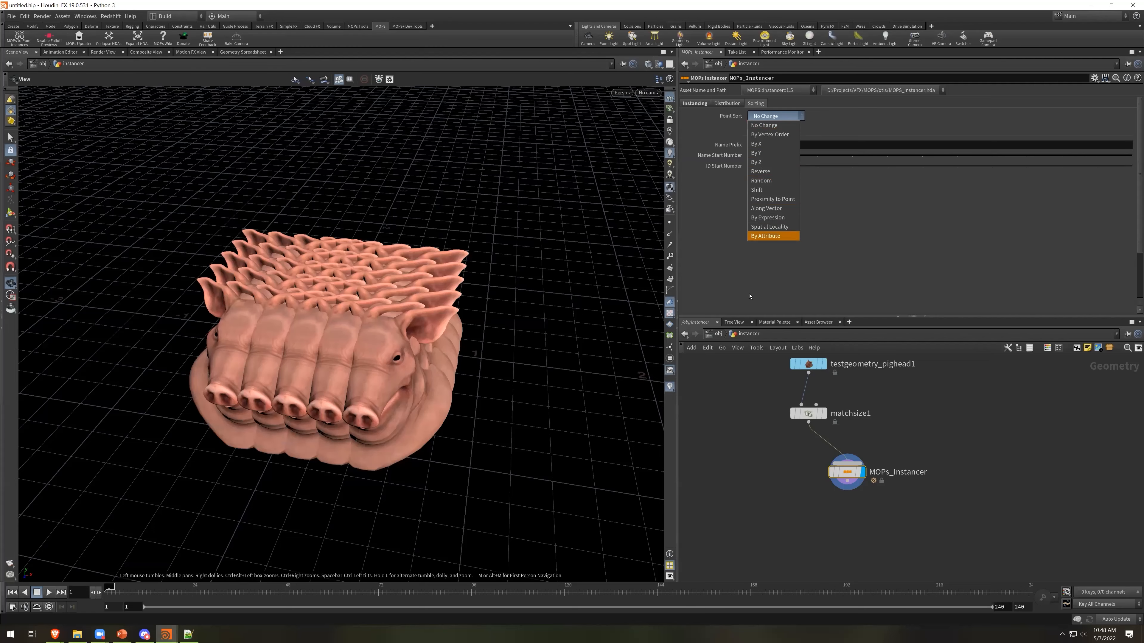
left_click(730, 207)
left_click(696, 103)
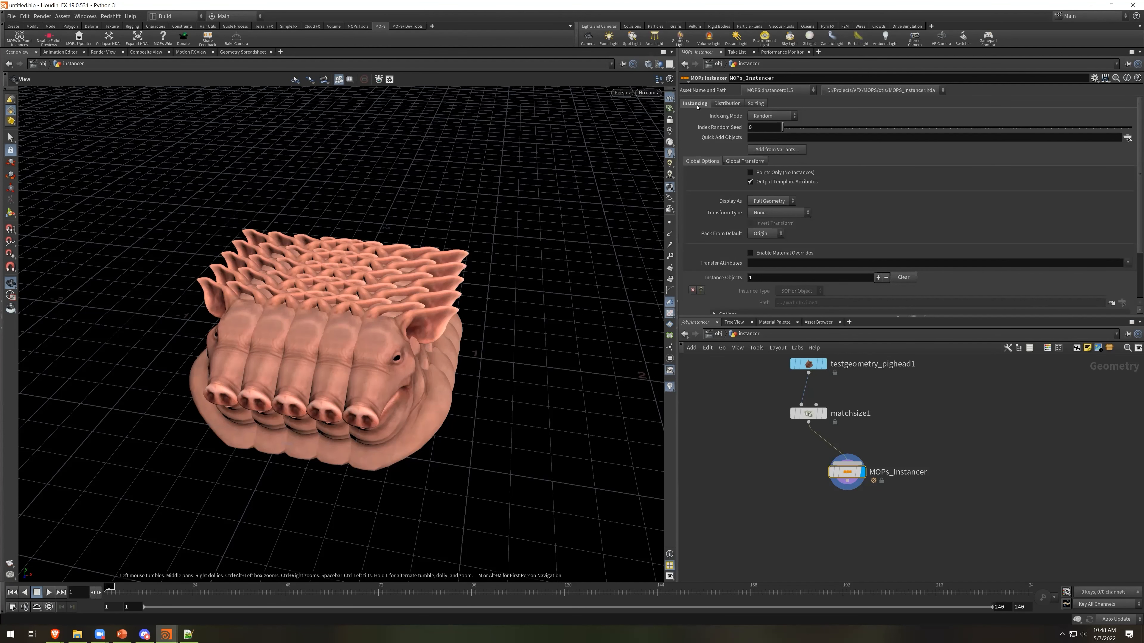
Switch to the custom desktop with the geometry spreadsheet, reopen the instancer network and widen the parameter and network panes
left_click(175, 17)
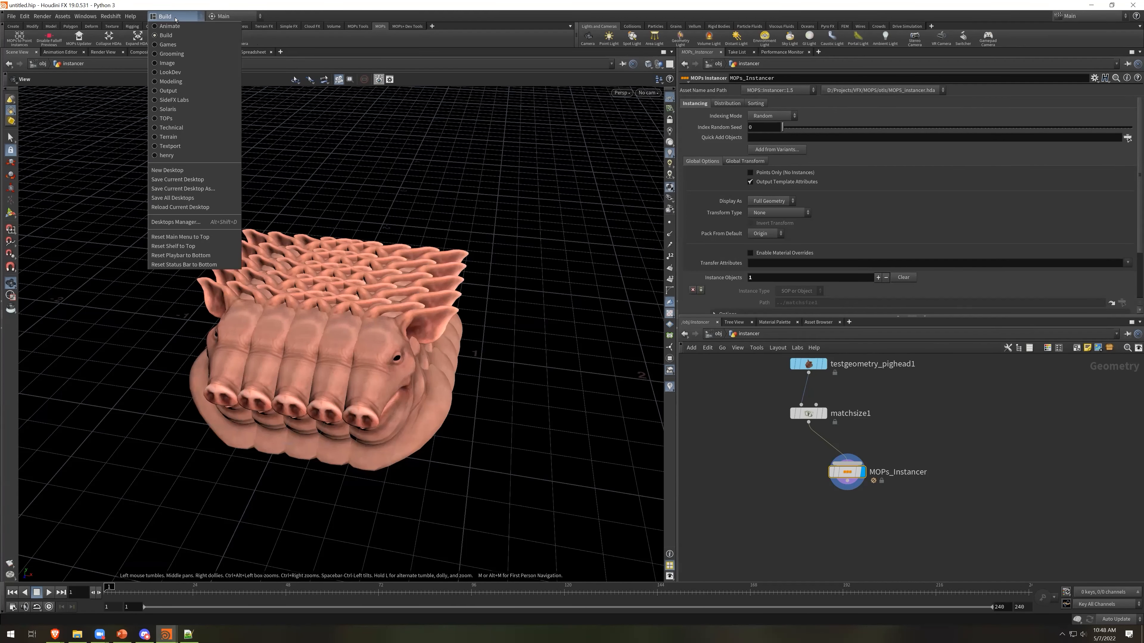
left_click(201, 155)
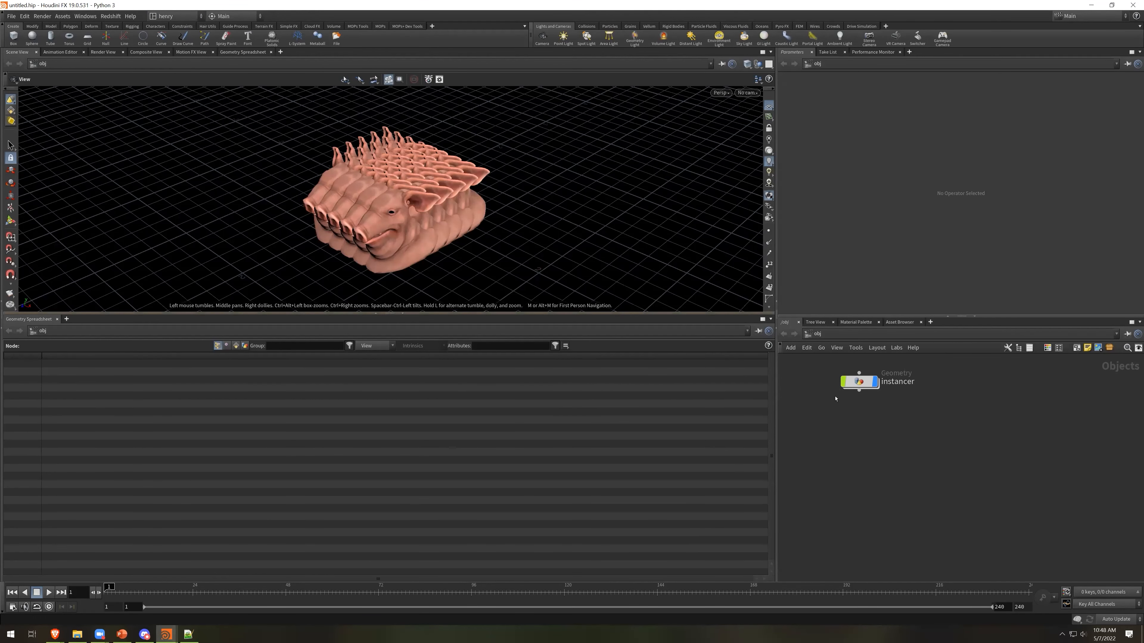
double_click(858, 381)
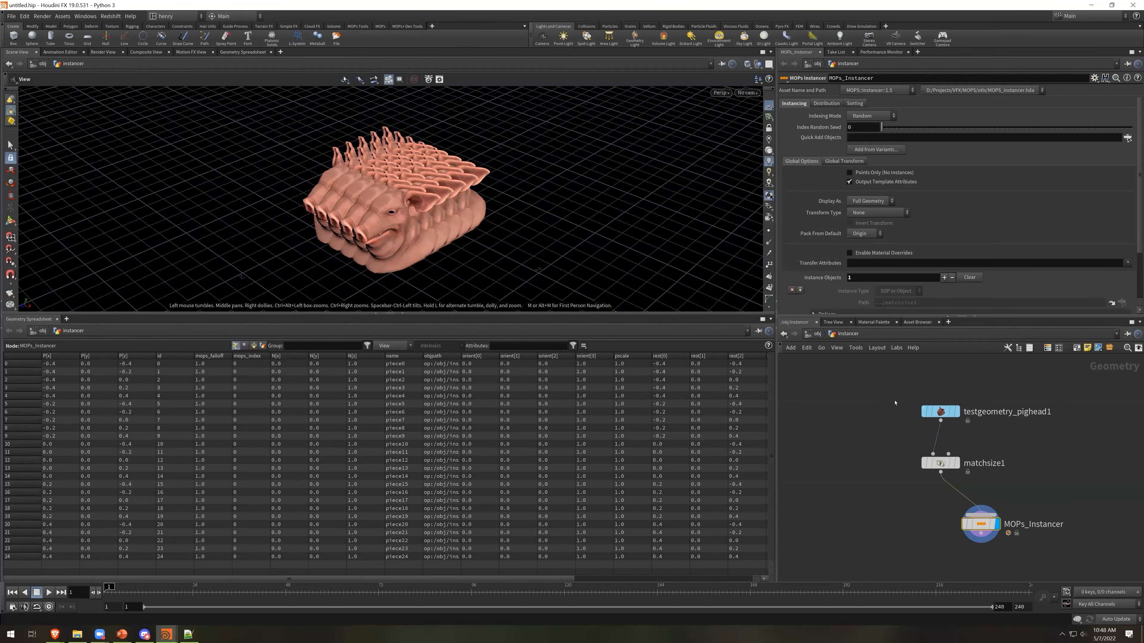
left_click_drag(775, 284, 633, 284)
middle_click_drag(876, 439, 791, 397)
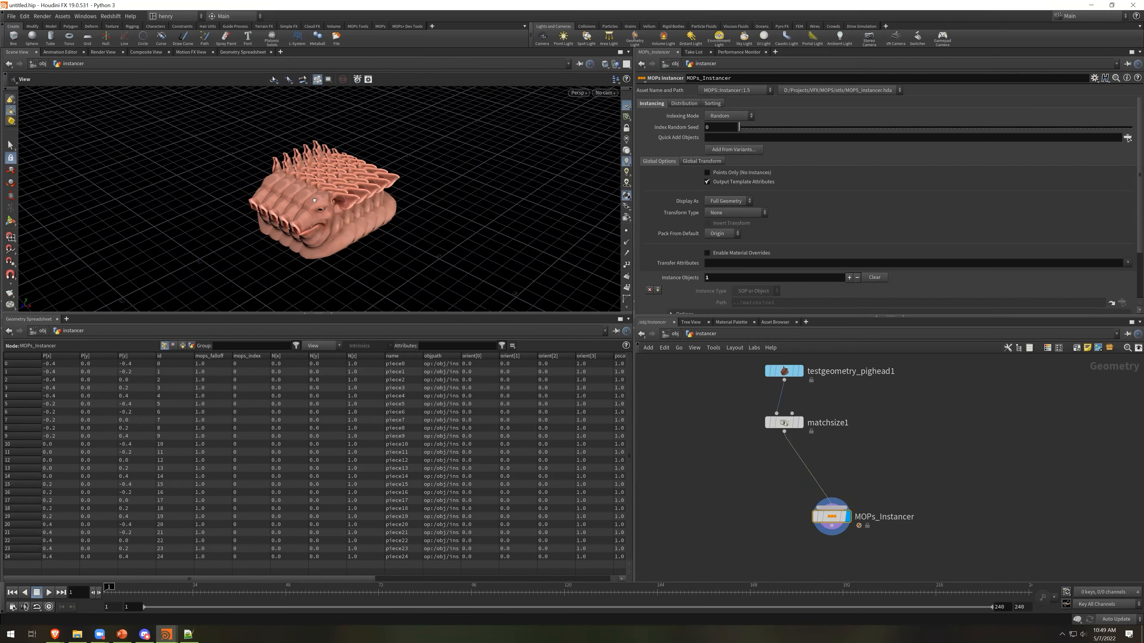
left_click_drag(296, 132, 347, 162)
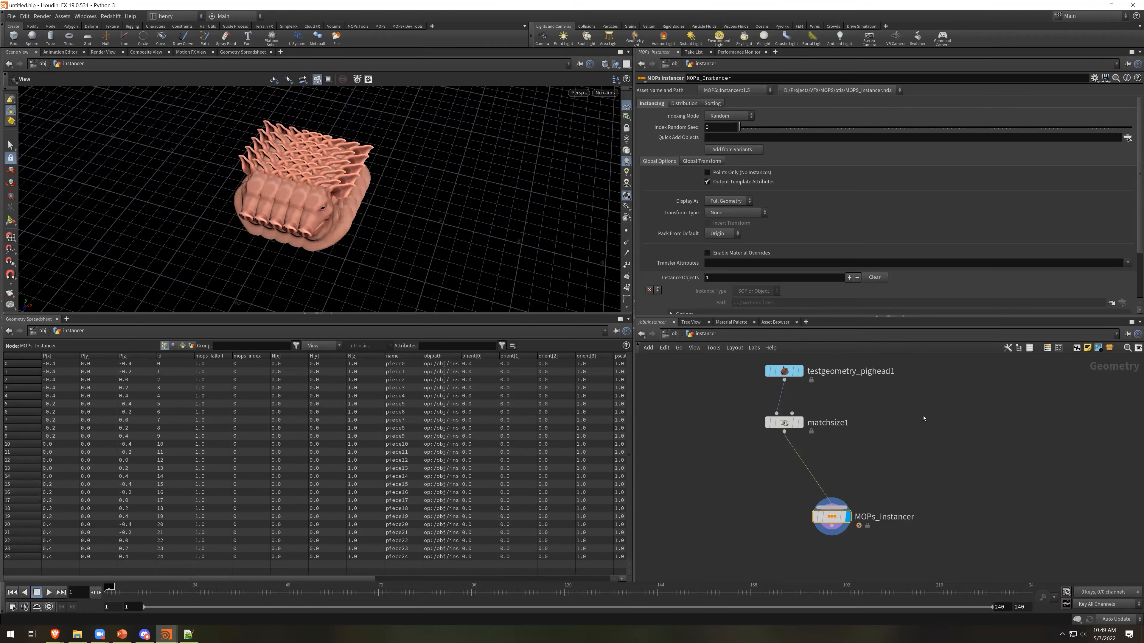
Add a Test Geometry: Rubber Toy node to the instancer network
key("Tab")
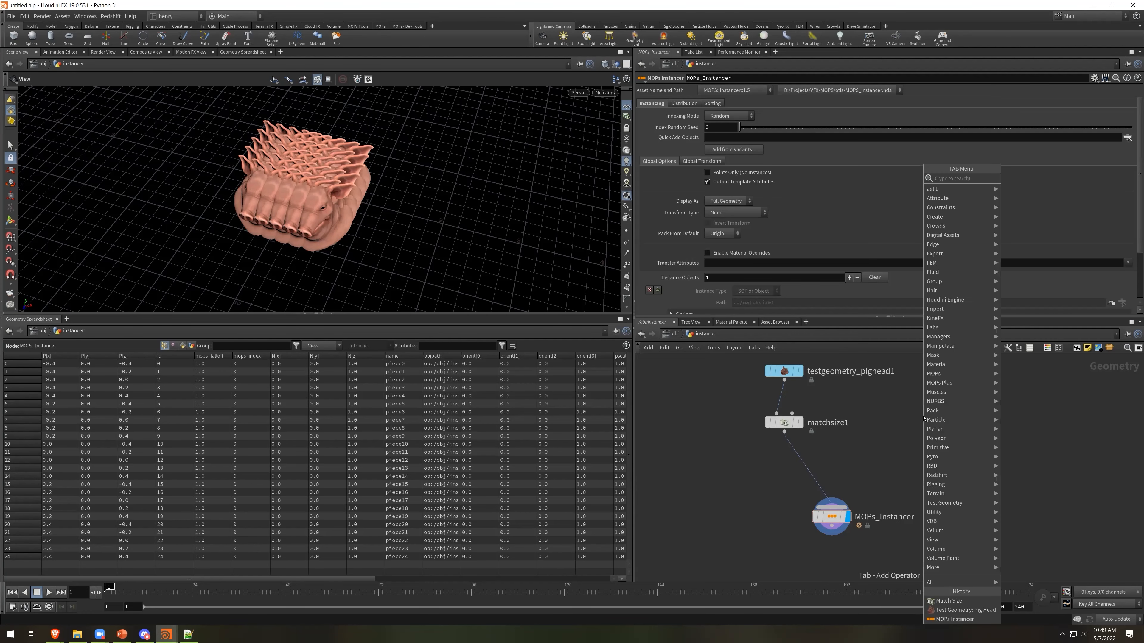
type("rubber")
key("Return")
left_click(923, 417)
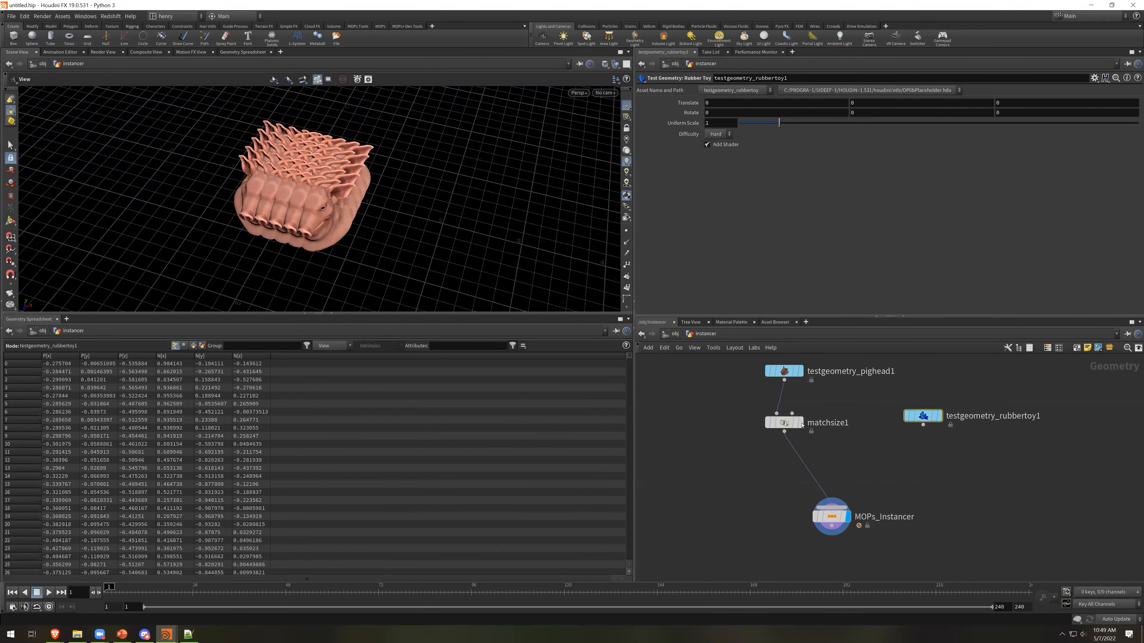
Duplicate the Match Size node, feed the copy from the rubber toy and connect its output to the MOPs Instancer
left_click(787, 425)
key("ctrl+c")
key("ctrl+v")
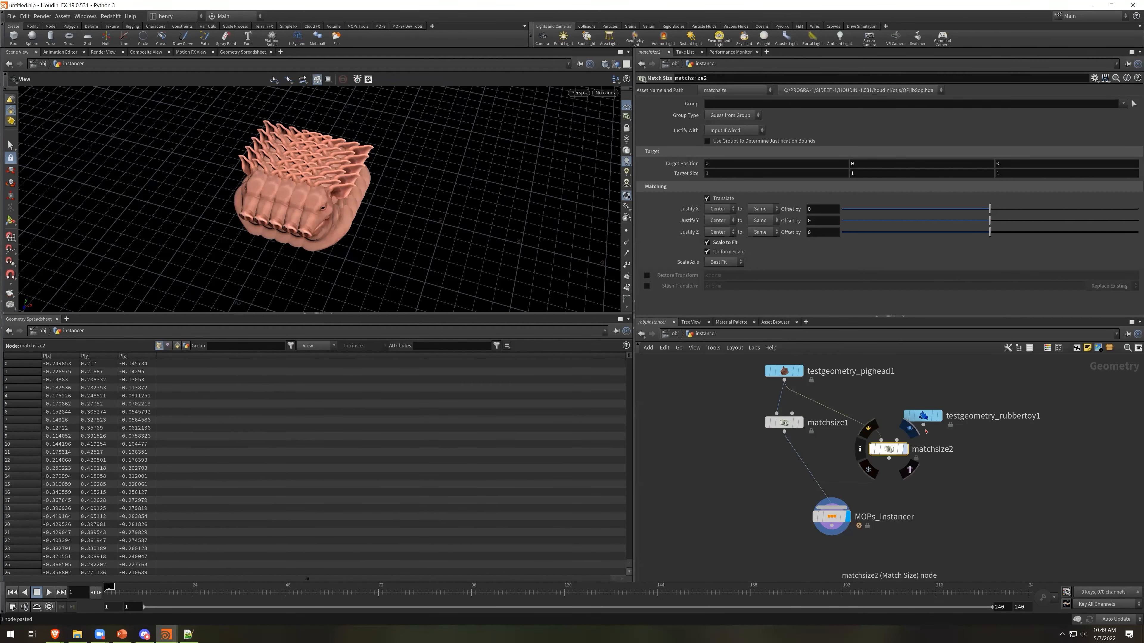
left_click_drag(891, 438, 840, 508)
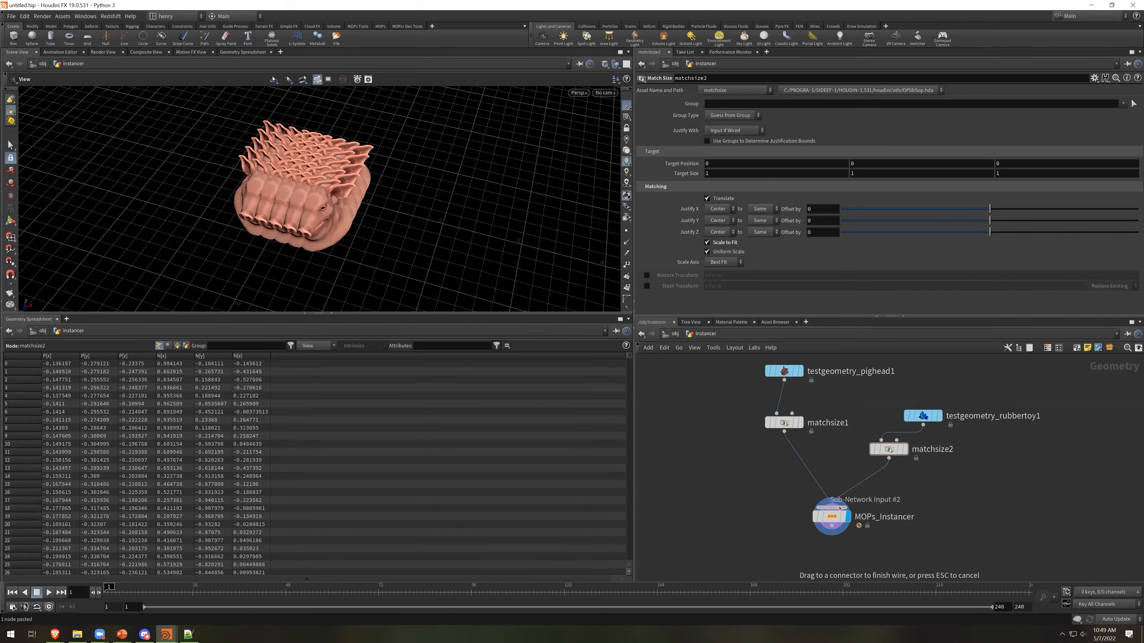
left_click(840, 508)
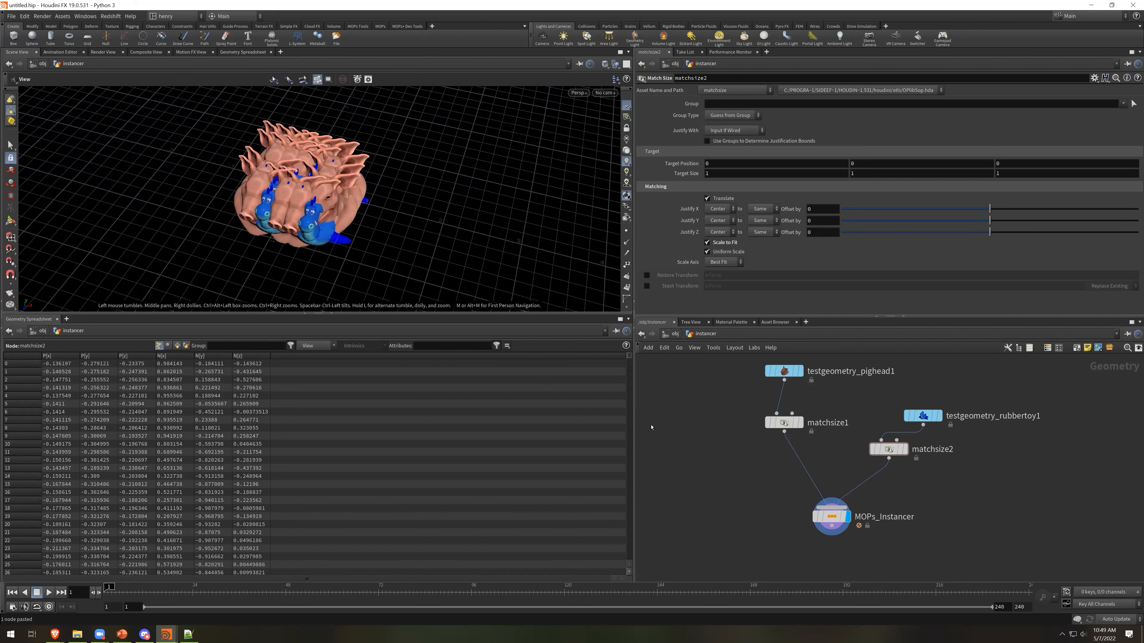
left_click_drag(305, 213, 297, 243)
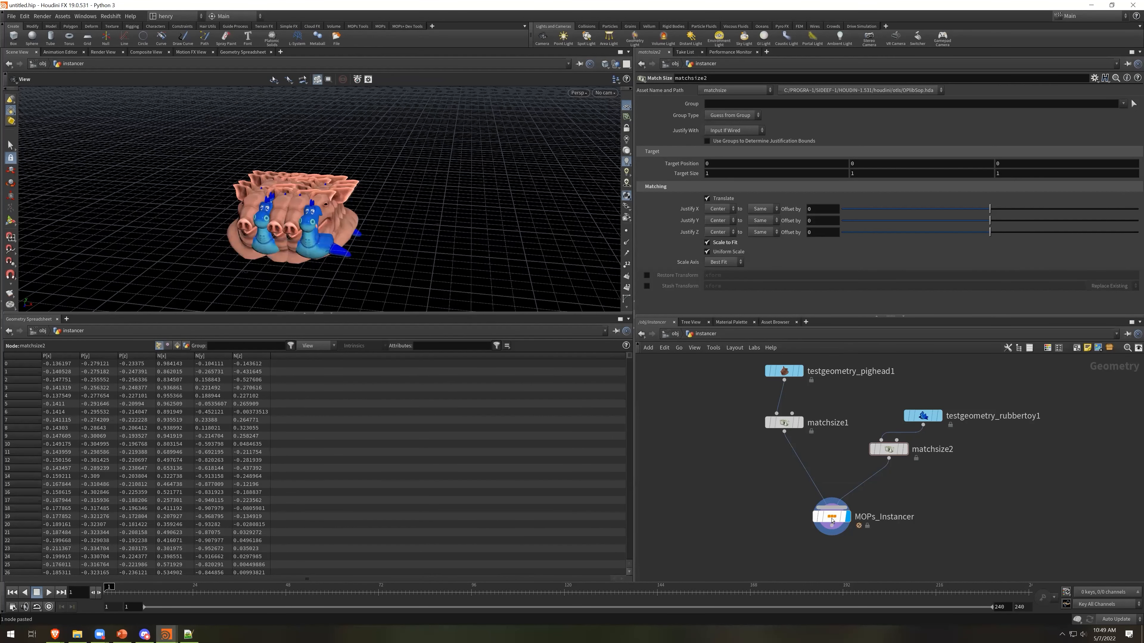
Set the MOPs Instancer's global transform Uniform Scale to 0.10 and frame the instances
left_click(830, 518)
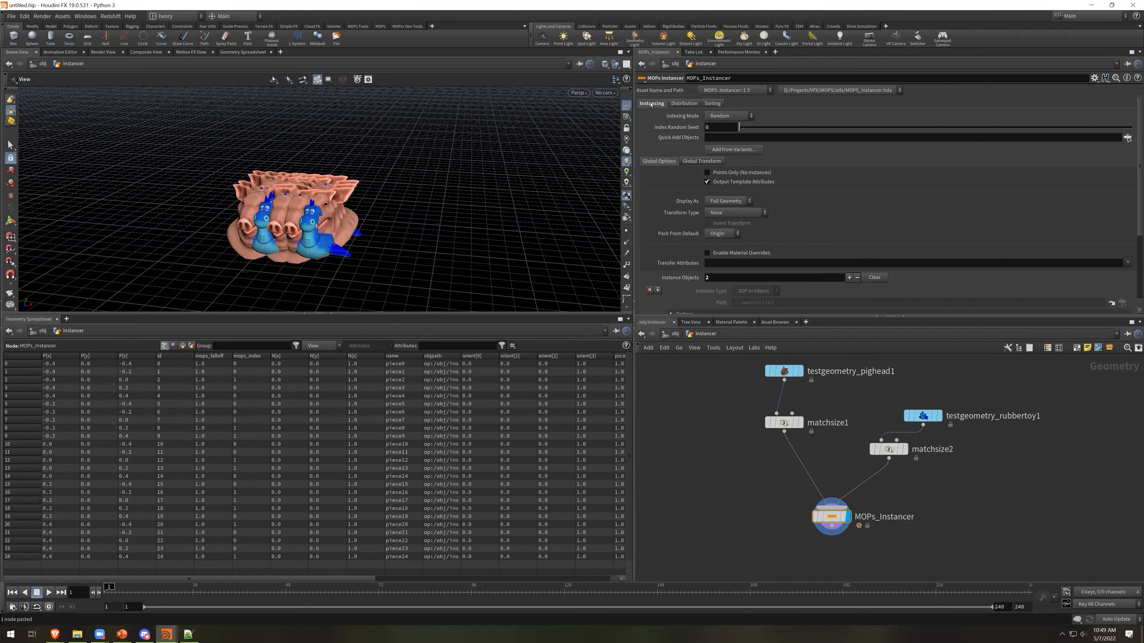
left_click(701, 162)
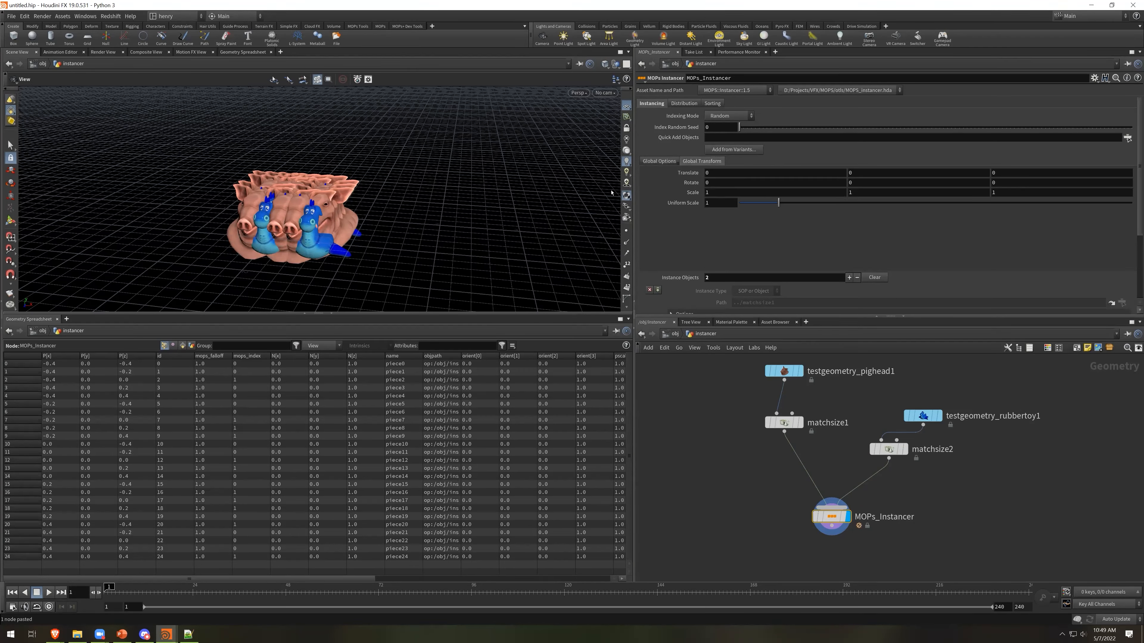
left_click_drag(767, 208, 752, 189)
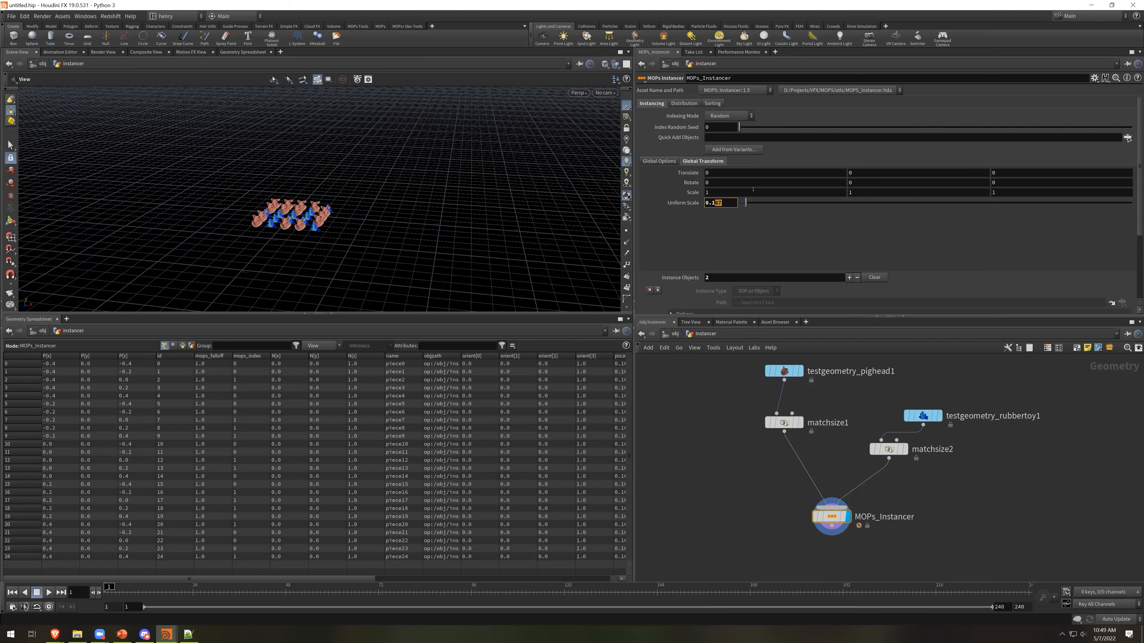
type("0")
key("Return")
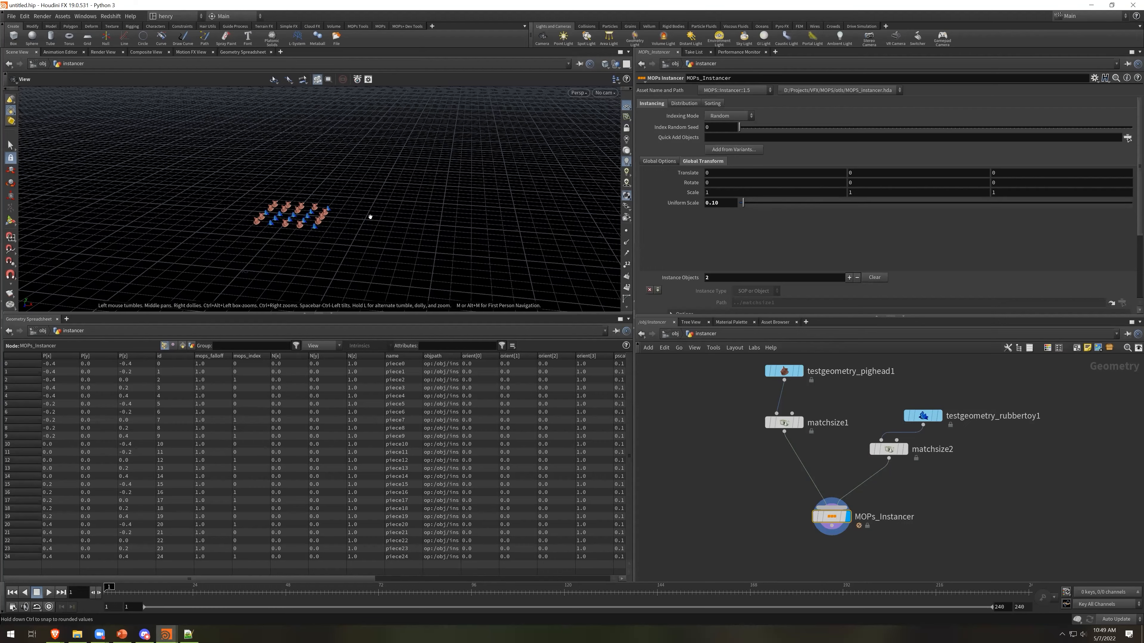
left_click_drag(282, 223, 238, 243)
scroll(299, 249, "up", 1)
key("space+g")
right_click_drag(315, 247, 393, 251)
left_click_drag(393, 250, 446, 270)
right_click_drag(446, 271, 398, 280)
scroll(397, 280, "down", 2)
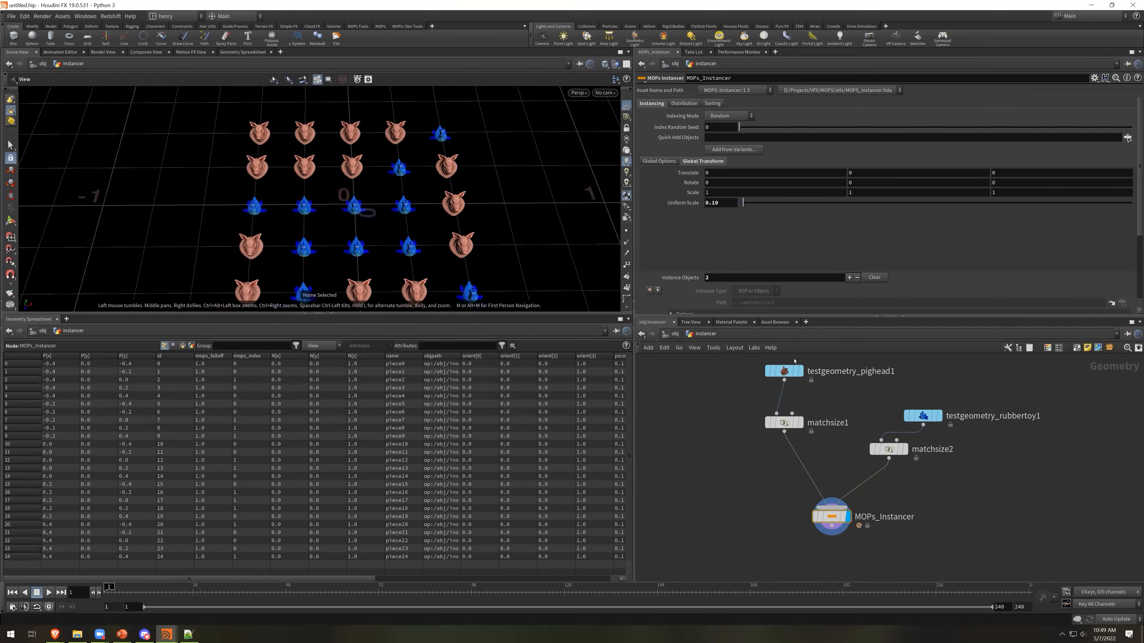
Line up the rubber toy node and its Match Size beside the pig head branch
middle_click_drag(958, 505, 924, 510)
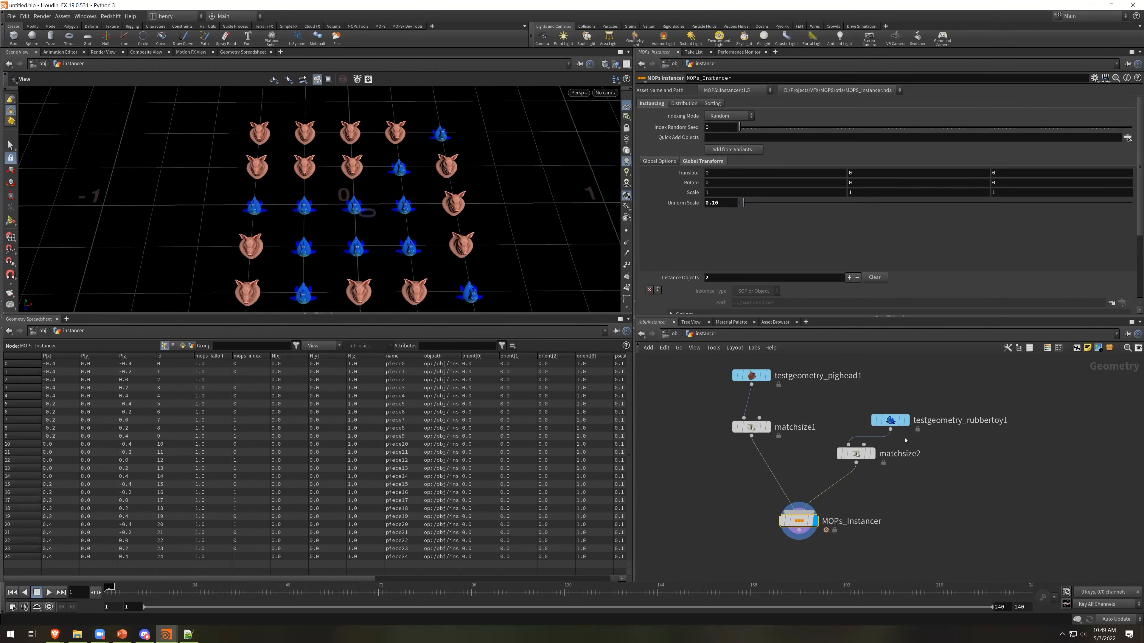
left_click_drag(887, 417, 885, 390)
left_click_drag(856, 454, 888, 427)
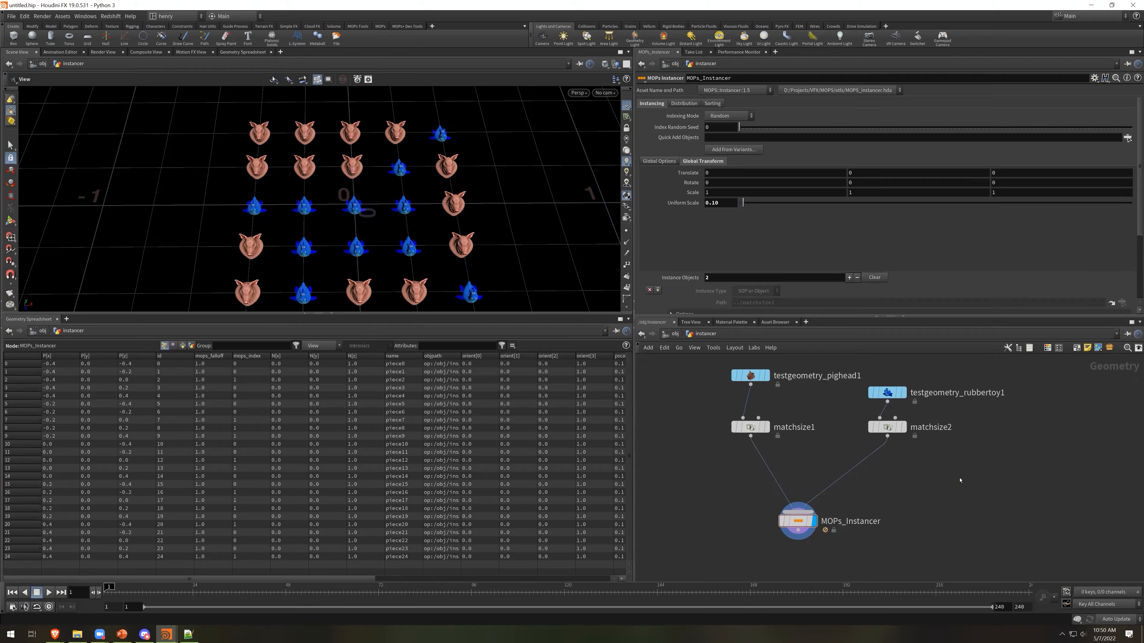
Add a File node with the default geometry and connect it to the MOPs Instancer as a third object to clone
key("Tab")
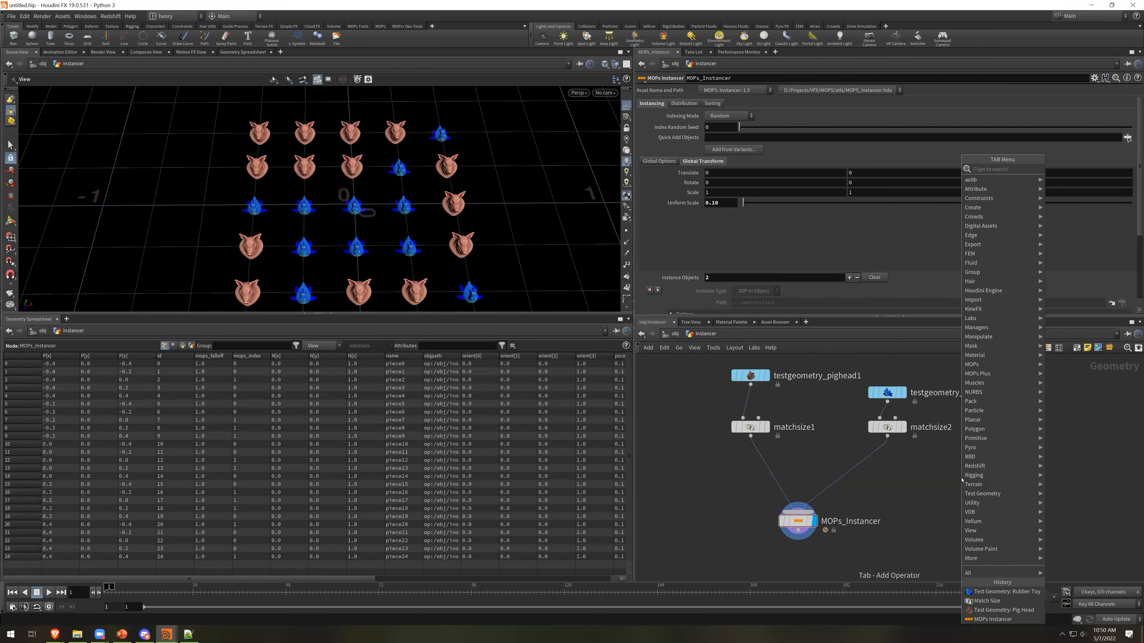
type("file")
key("Return")
left_click(961, 476)
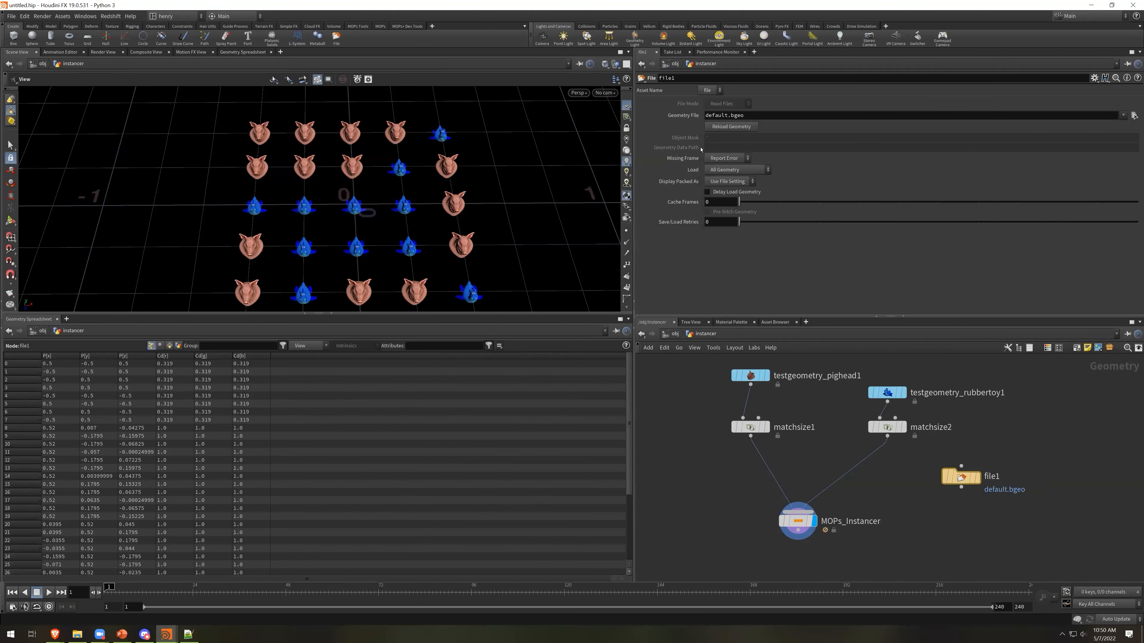
left_click_drag(962, 486, 807, 499)
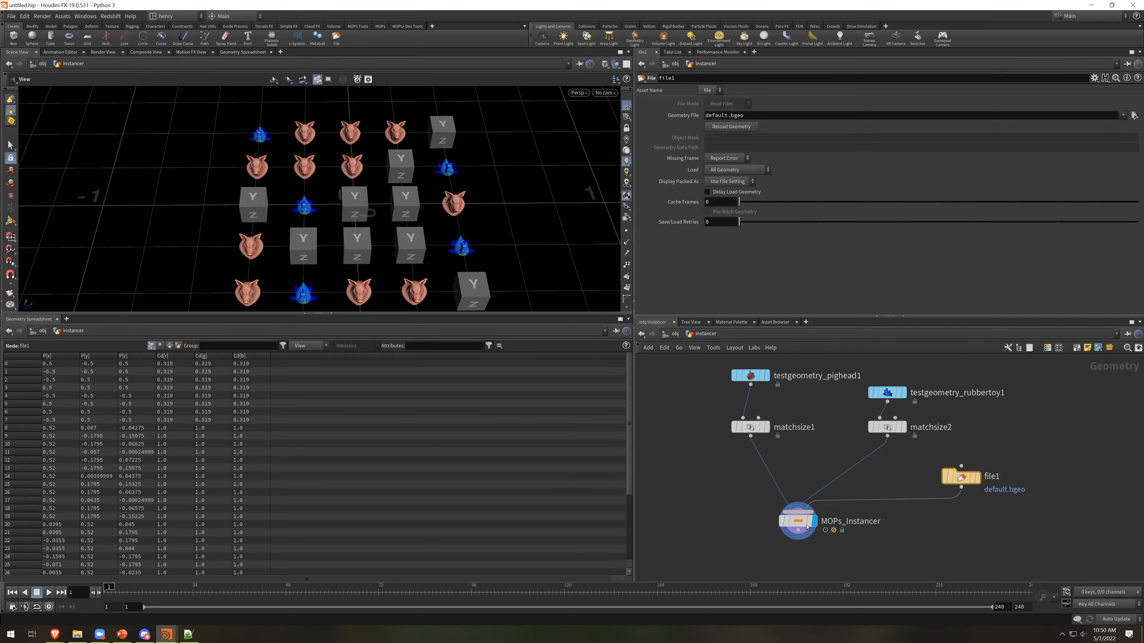
Set the MOPs Instancer's Distribution Type to Linear
mouse_move(797, 525)
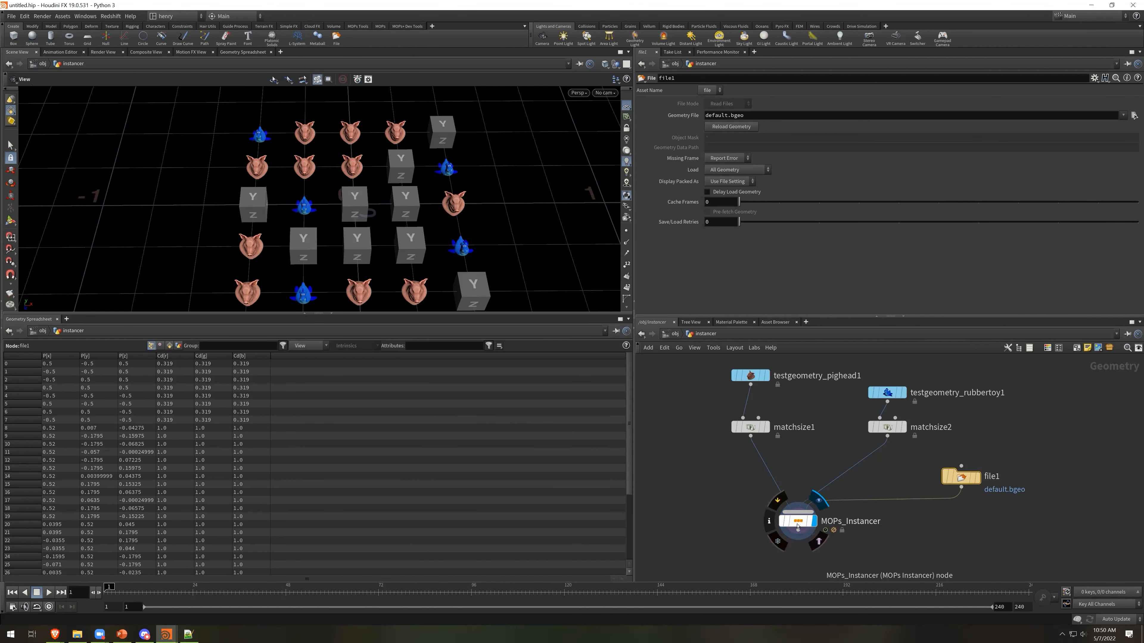
left_click(797, 522)
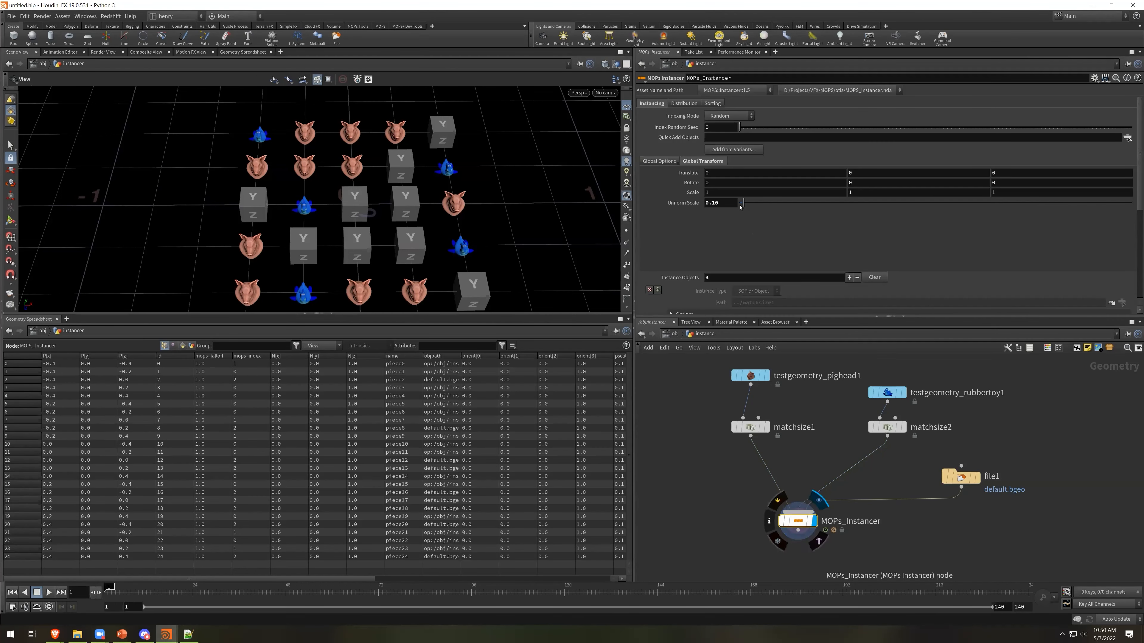
left_click(690, 105)
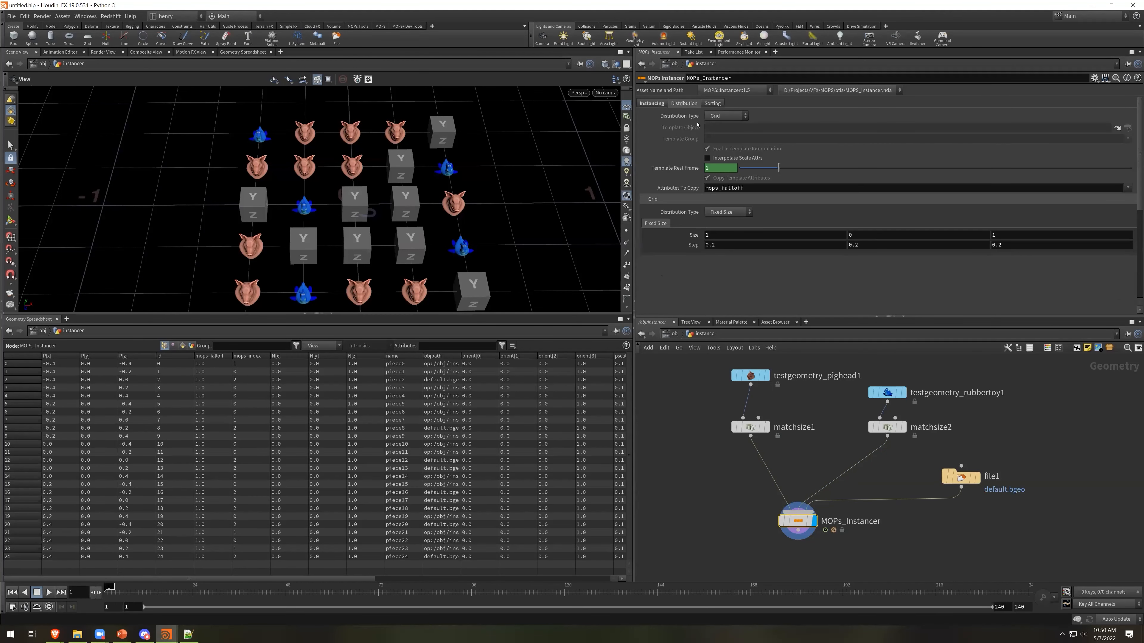
left_click(724, 116)
left_click(729, 126)
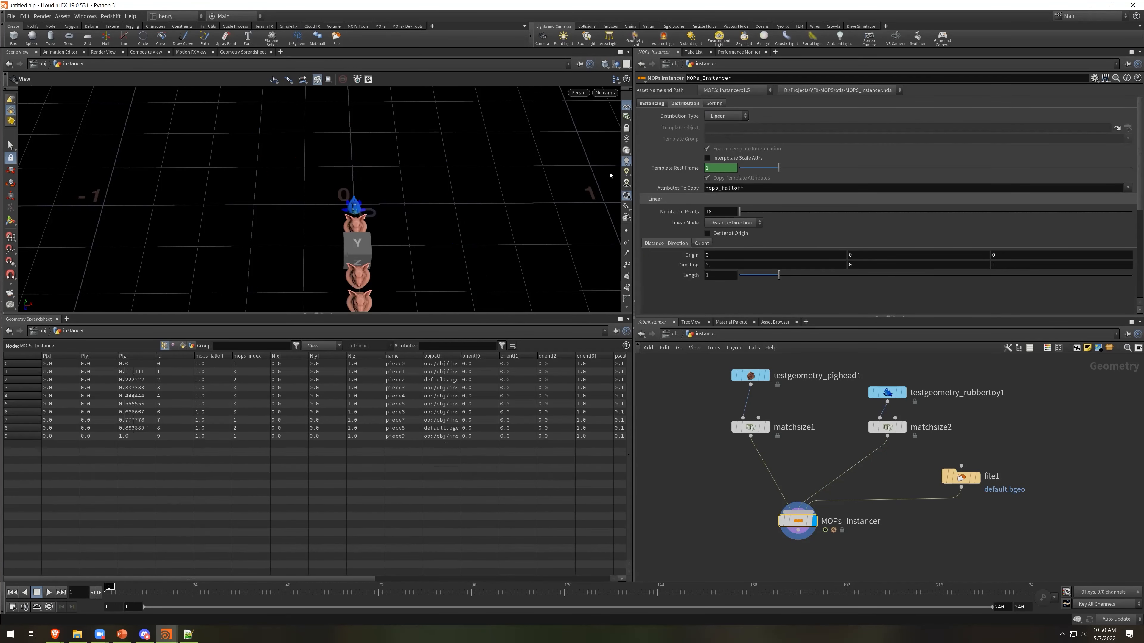
Try a Number of Points of 24 for the linear distribution
left_click_drag(429, 263, 620, 181)
mouse_move(739, 211)
left_mouse_down()
mouse_move(749, 217)
mouse_move(739, 215)
left_mouse_up()
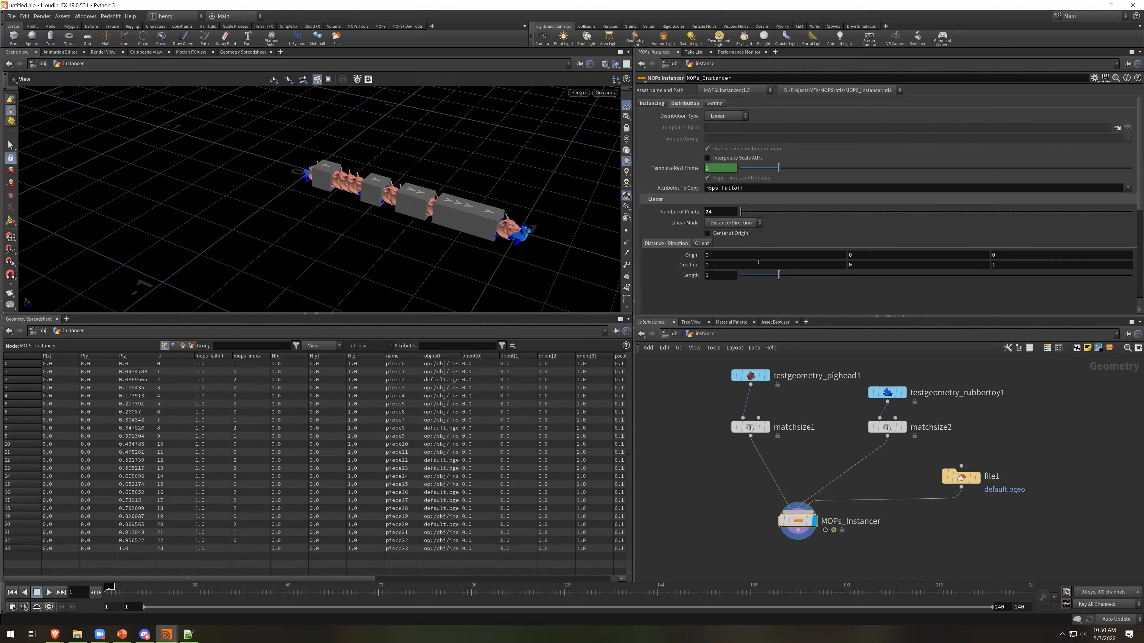
left_click_drag(796, 283, 733, 241)
Set the Linear Mode to Start/End and show its start and end point settings
left_click(733, 223)
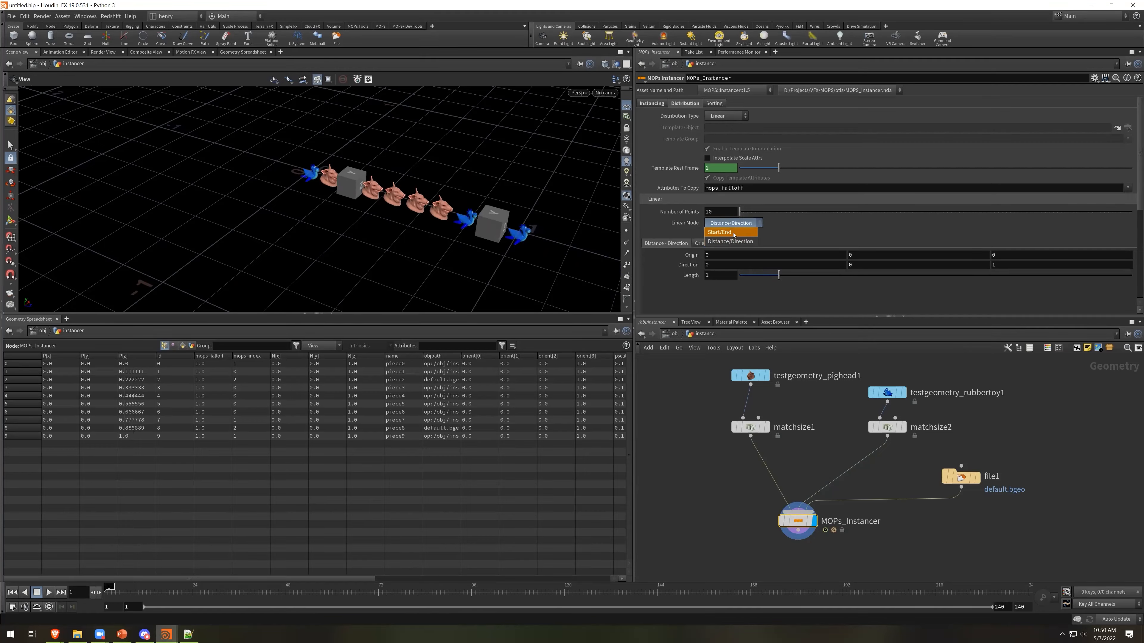
left_click(733, 233)
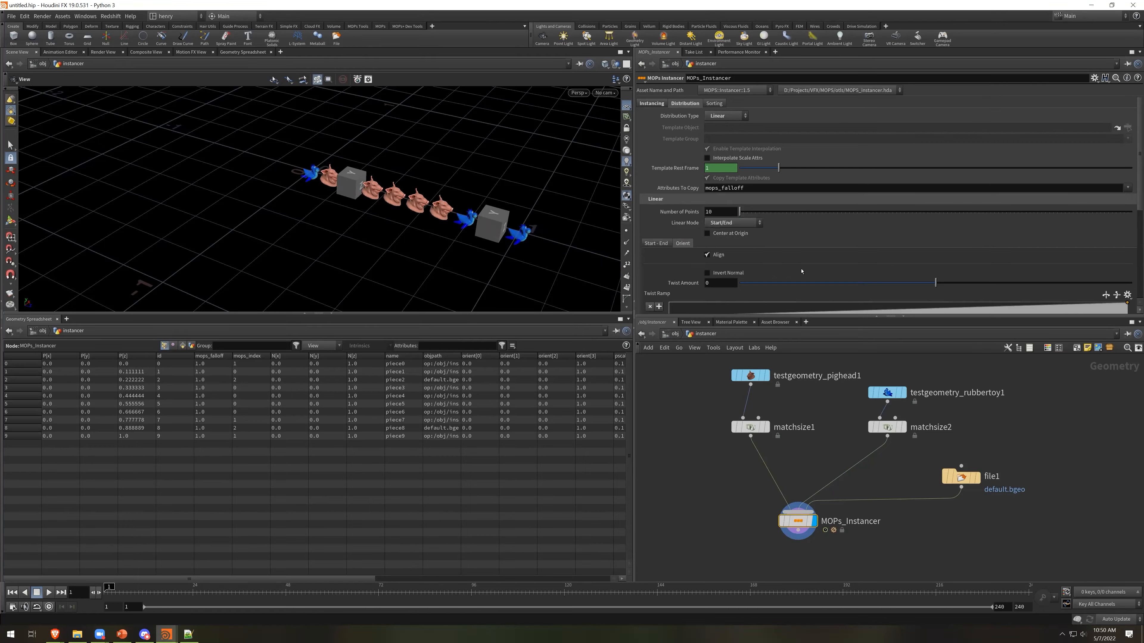
left_click(656, 243)
scroll(900, 243, "down", 2)
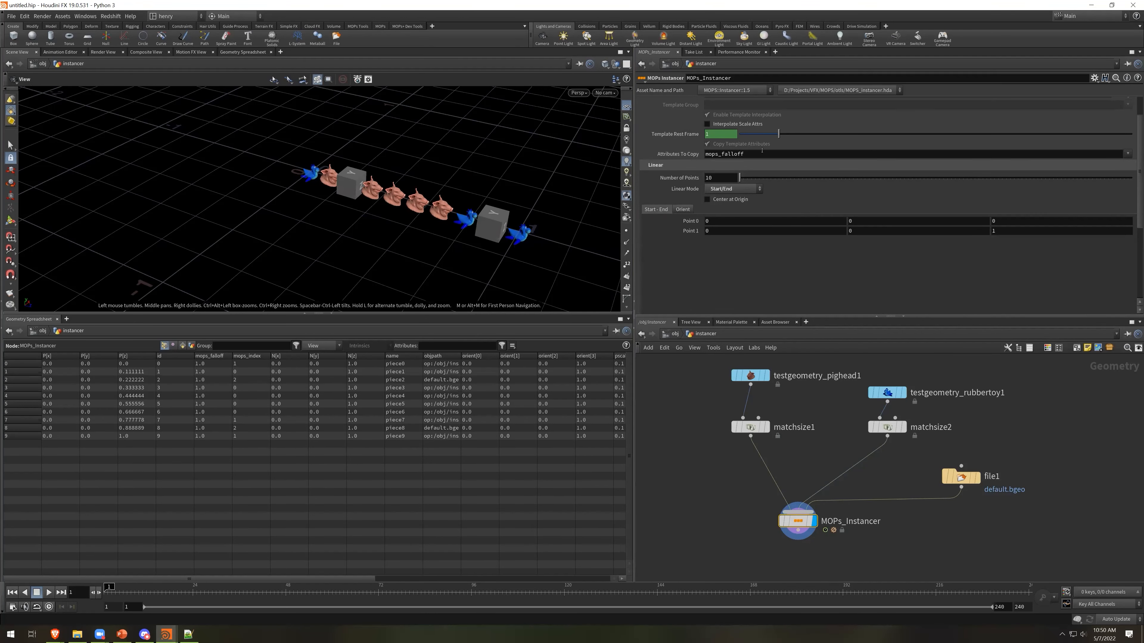
Try the Spherical Distribution Type on the MOPs Instancer and view the resulting arrangement
scroll(762, 150, "up", 2)
left_click(725, 116)
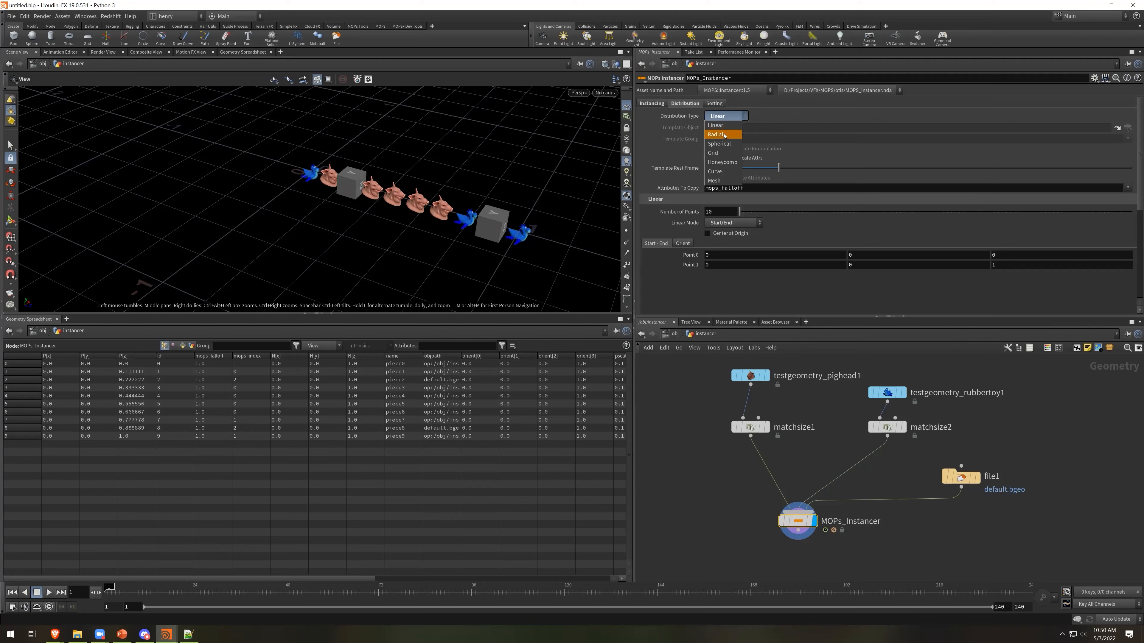
left_click(719, 143)
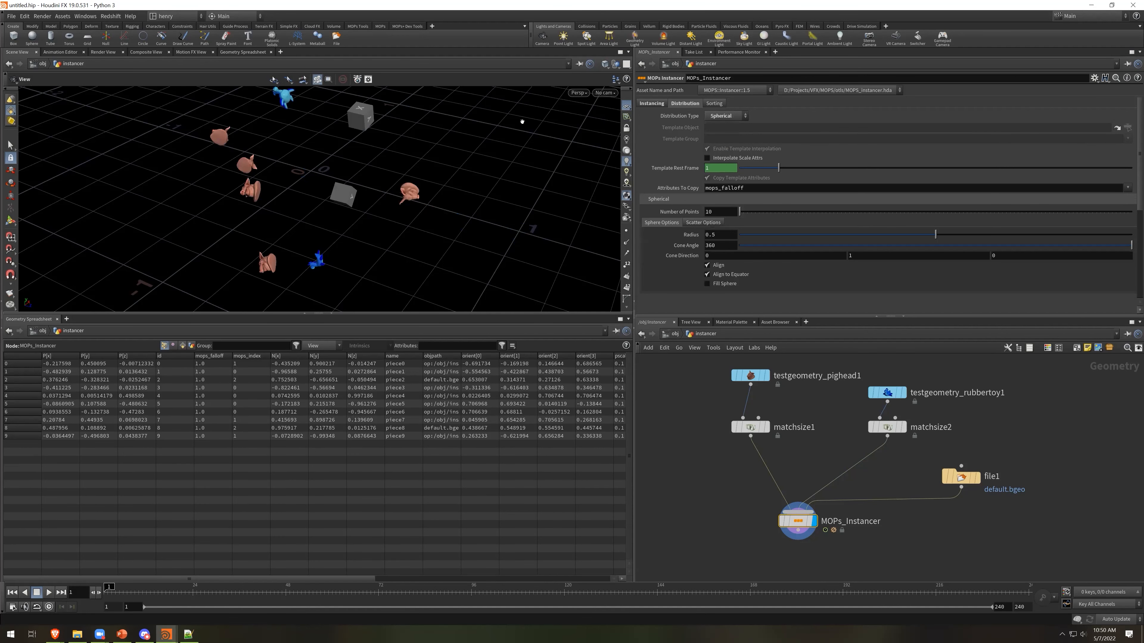
right_click_drag(540, 189, 523, 163)
left_click_drag(522, 162, 533, 122)
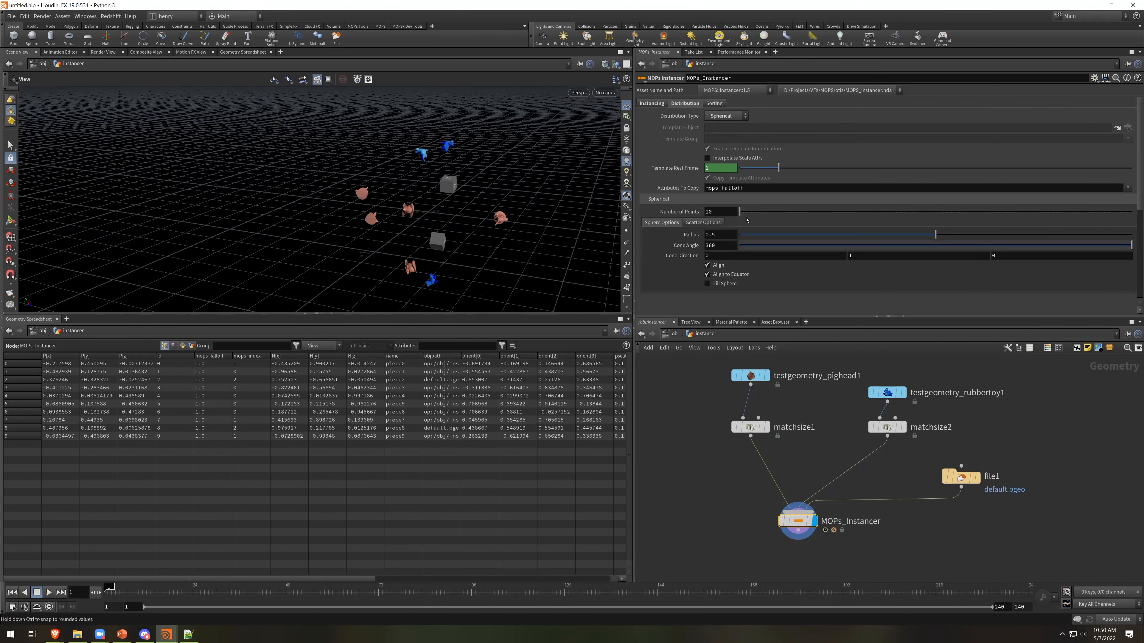
Raise the spherical distribution's Number of Points to 236 and look around the sphere
left_click(748, 212)
mouse_move(749, 214)
left_mouse_down()
mouse_move(766, 213)
mouse_move(750, 213)
left_mouse_up()
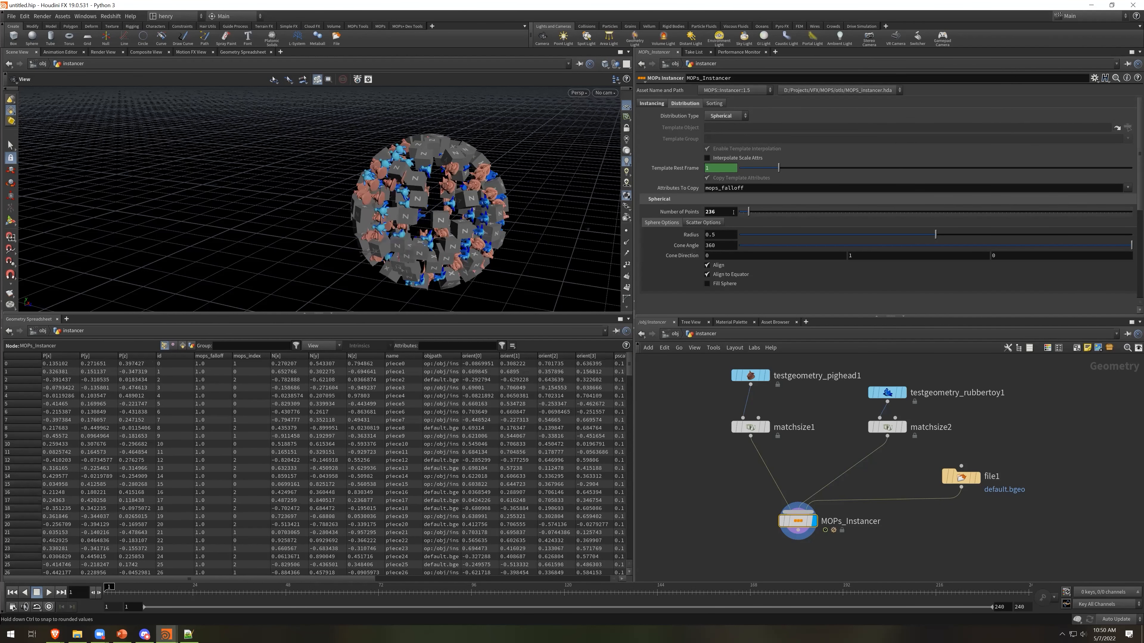
left_click_drag(497, 174, 387, 131)
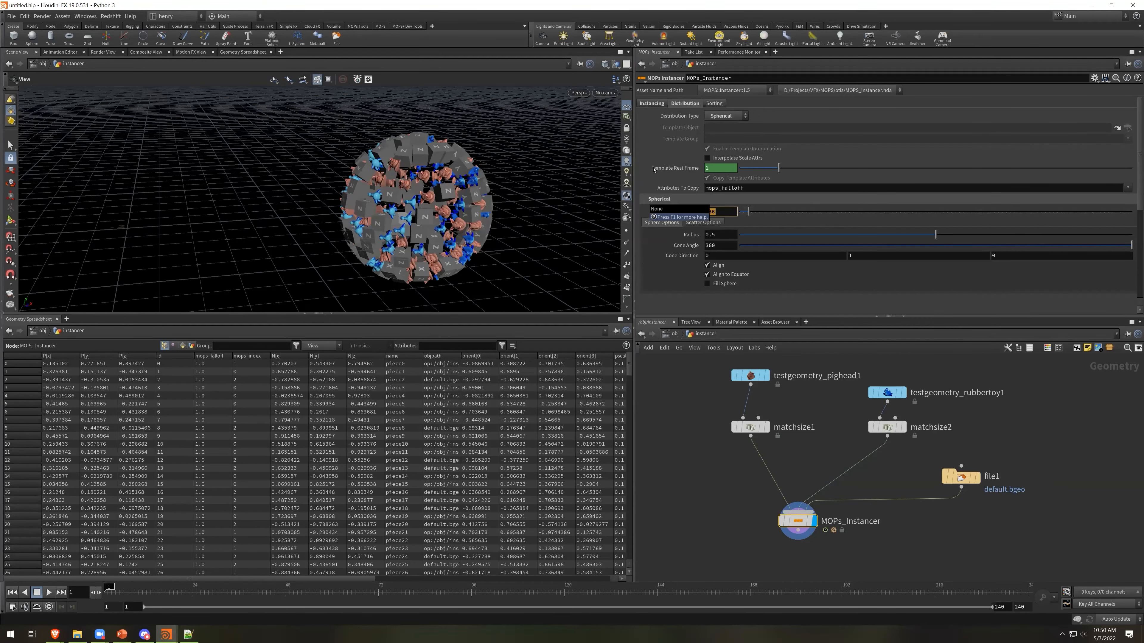
Try the Radial Distribution Type and view the ring of instances
left_click(725, 116)
left_click(723, 134)
left_click_drag(511, 163, 599, 160)
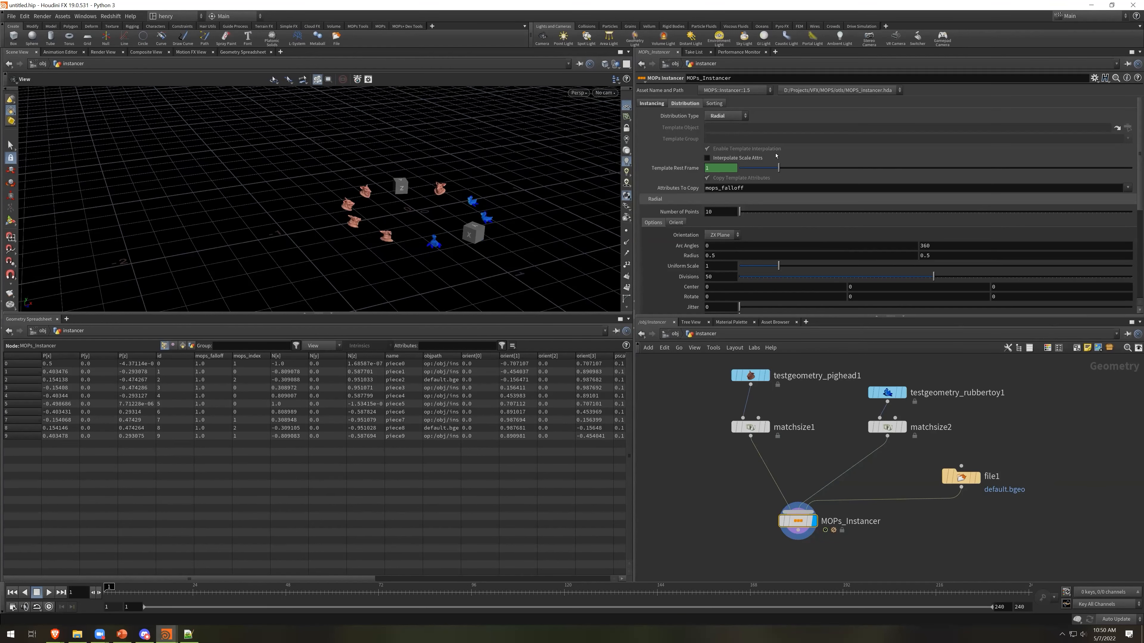
Set the MOPs Instancer's Distribution Type to Grid
left_click(728, 116)
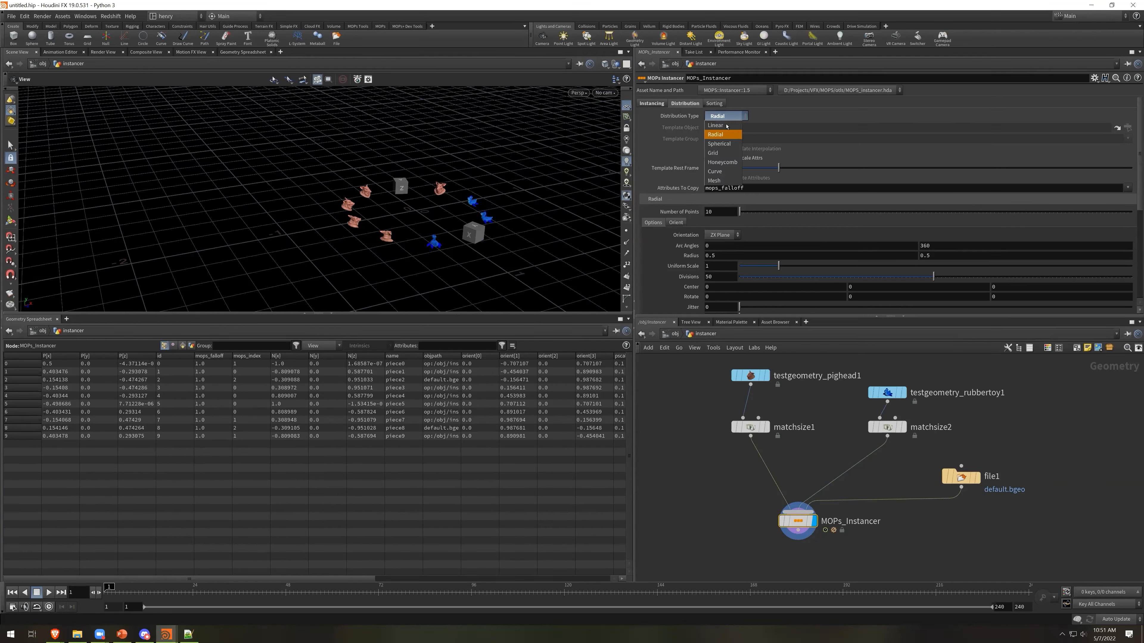
left_click(722, 154)
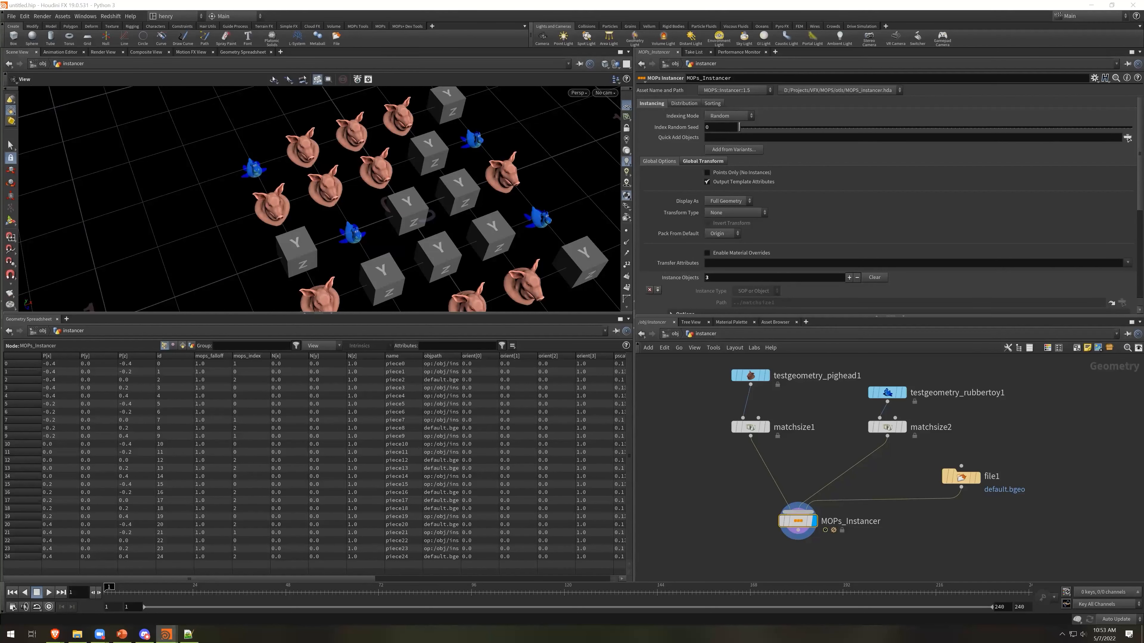
Add a second Test Geometry: Pig Head node in an empty area beside the existing network
middle_click_drag(917, 531, 639, 535)
middle_click_drag(970, 429, 881, 441)
key("Tab")
type("pig")
key("Return")
left_click(881, 441)
Add a second MOPs Instancer fed by the new pig head node
key("Tab")
type("rub")
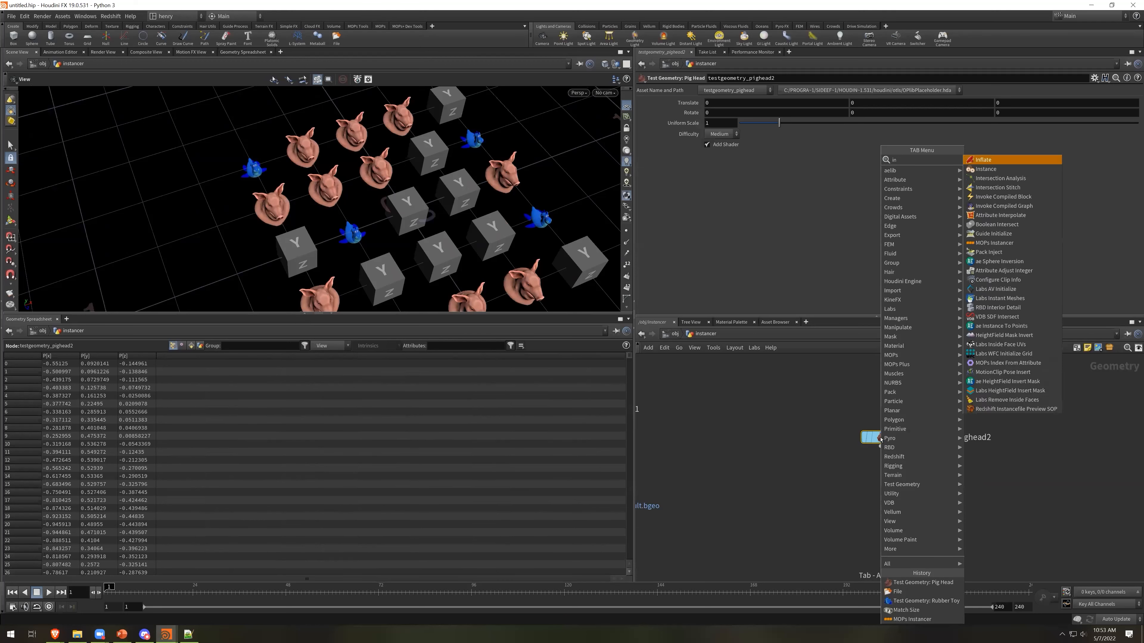
key("Return")
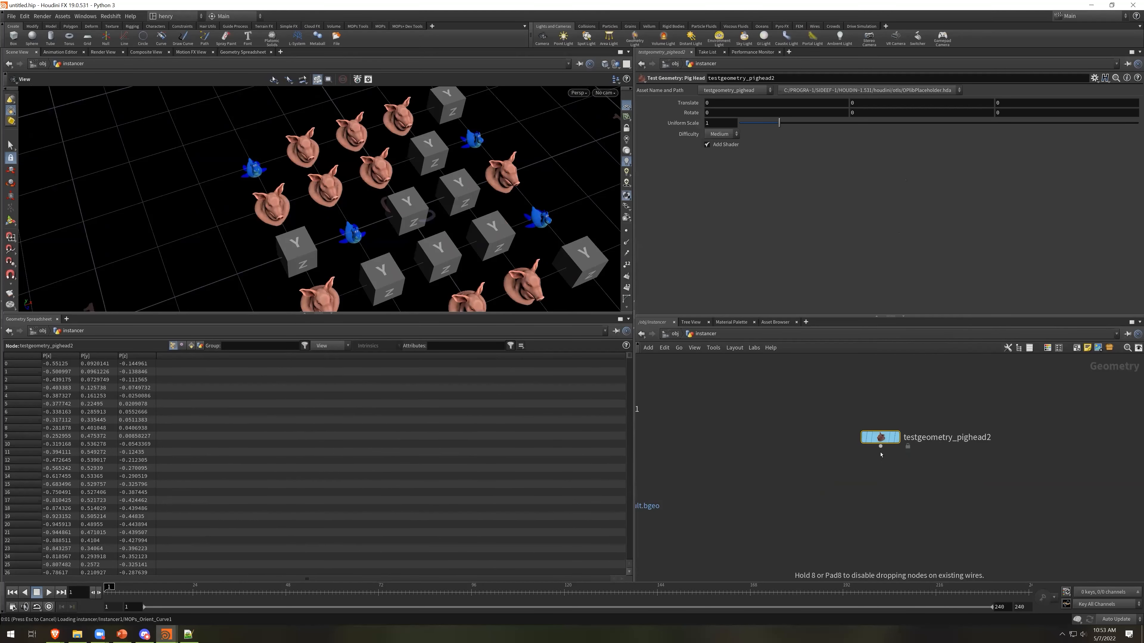
left_click(887, 516)
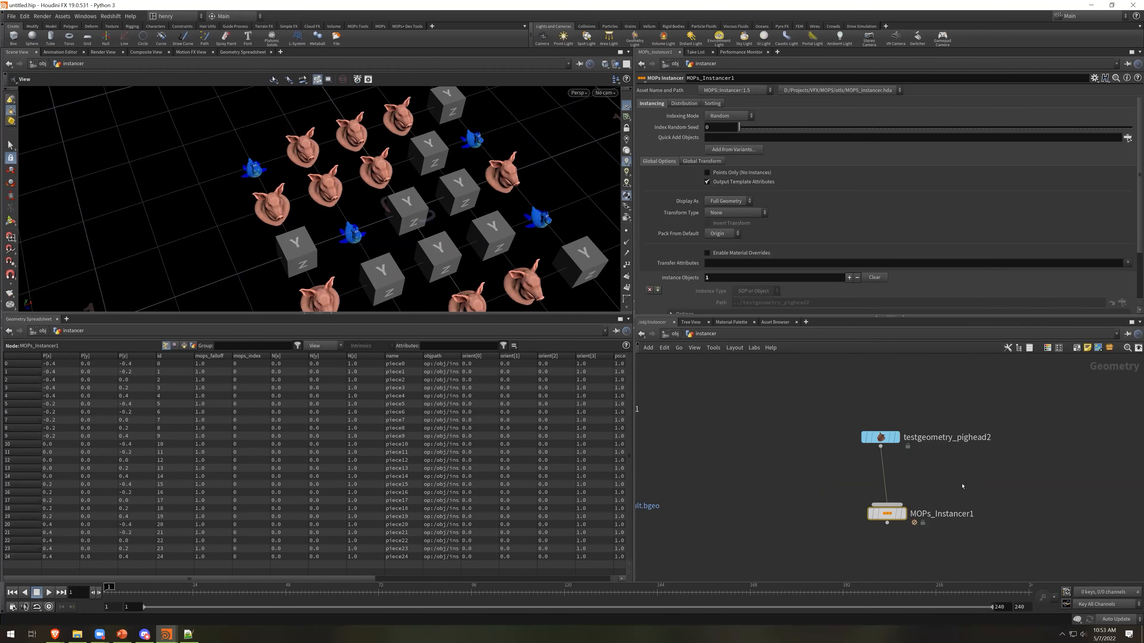
Add a Test Geometry: Crag node beside the new pig head network
key("h")
key("Tab")
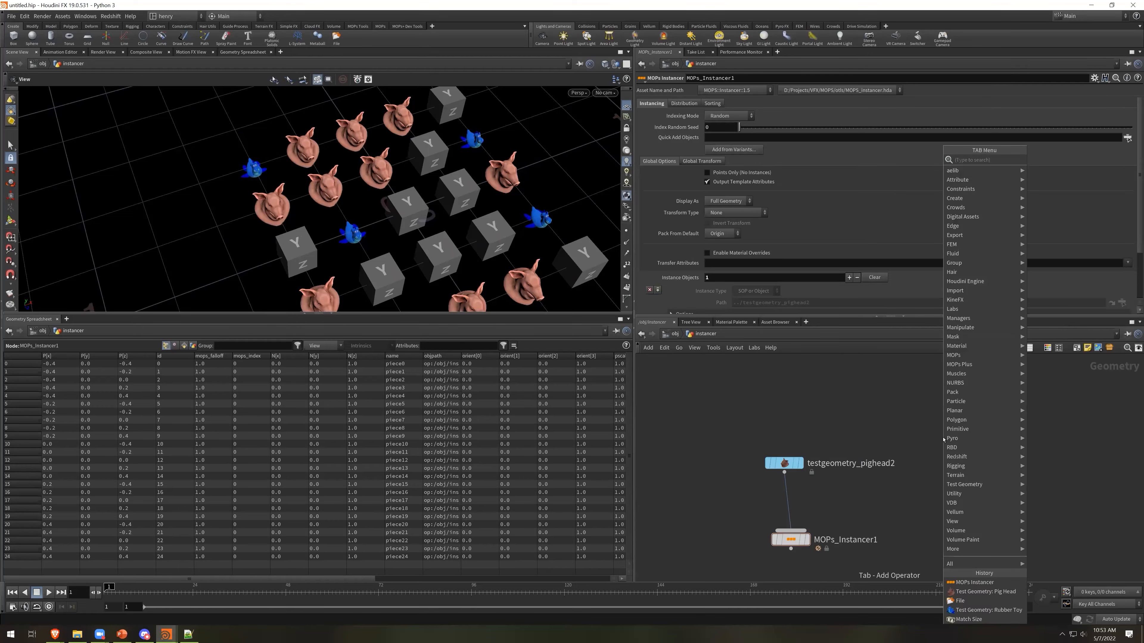
type("crag")
key("Return")
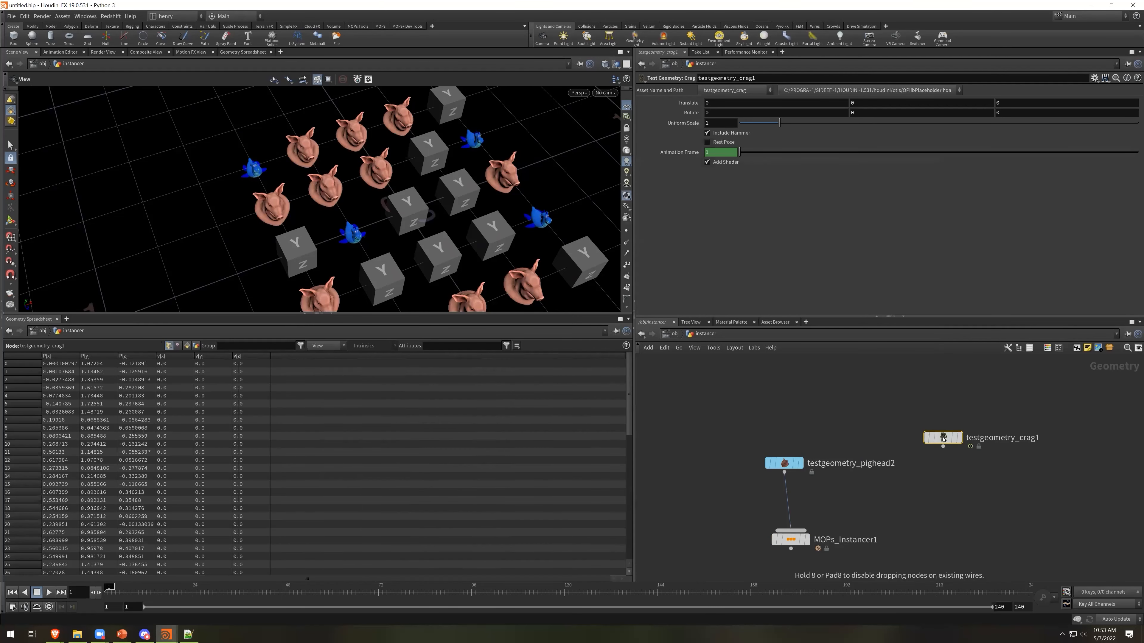
left_click(965, 458)
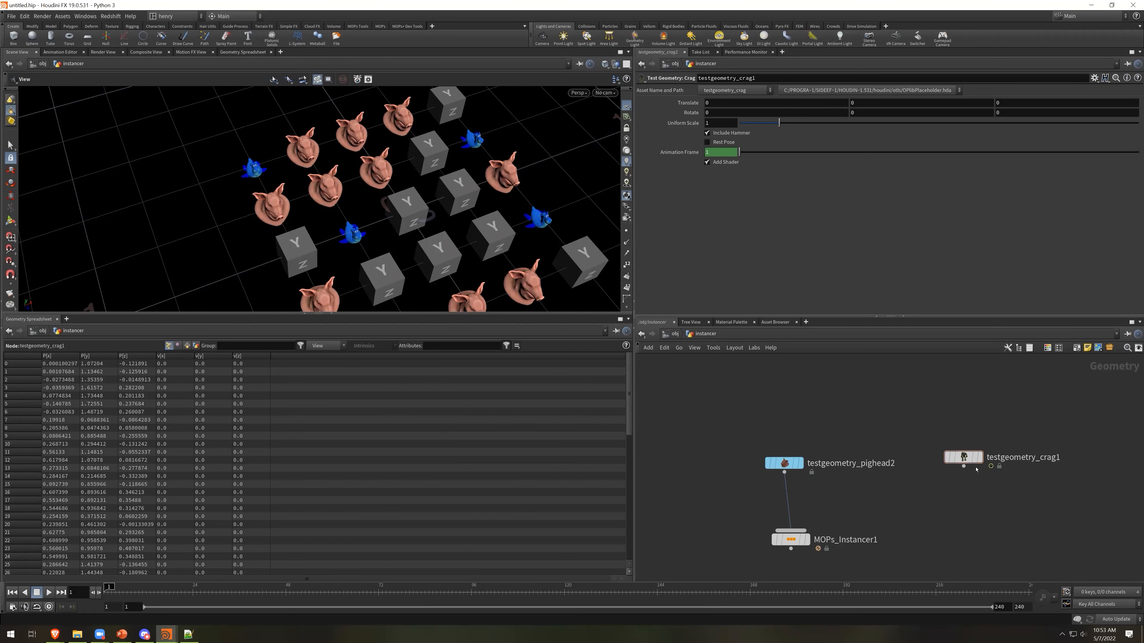
Check the Crag node's geometry info and connect an Unpack node to its output
middle_click(962, 456)
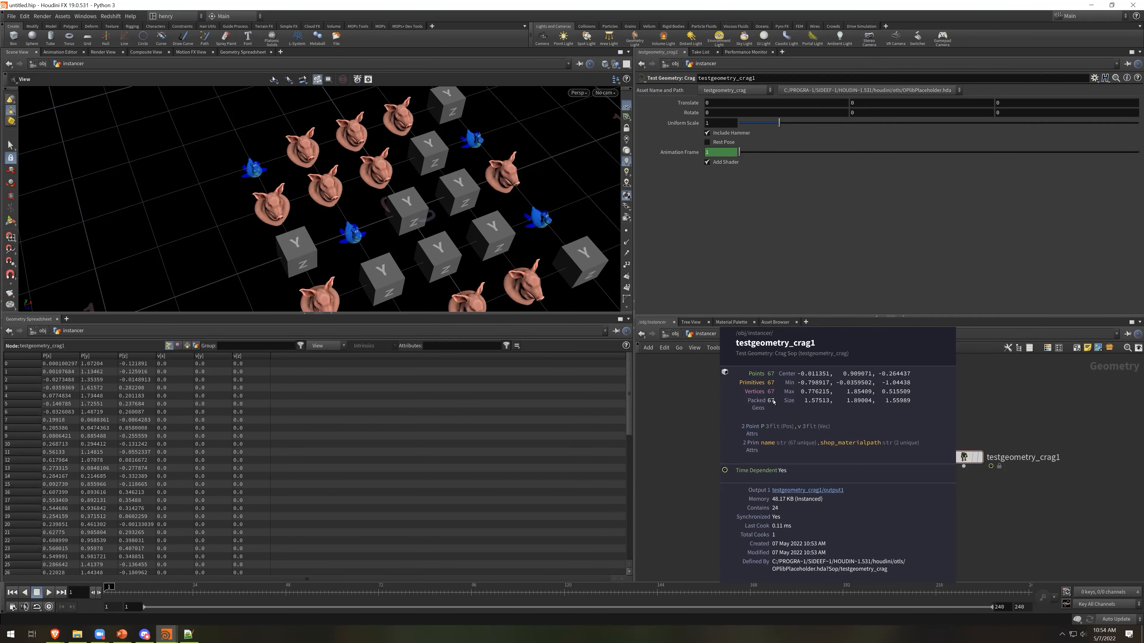
middle_click_drag(773, 402, 833, 451)
key("Tab")
type("unpack")
key("Return")
left_click(954, 522)
left_click_drag(953, 509, 963, 466)
Display the Crag node's packed geometry, reread its info and examine the whole figure in the viewport
key("r")
left_click(956, 464)
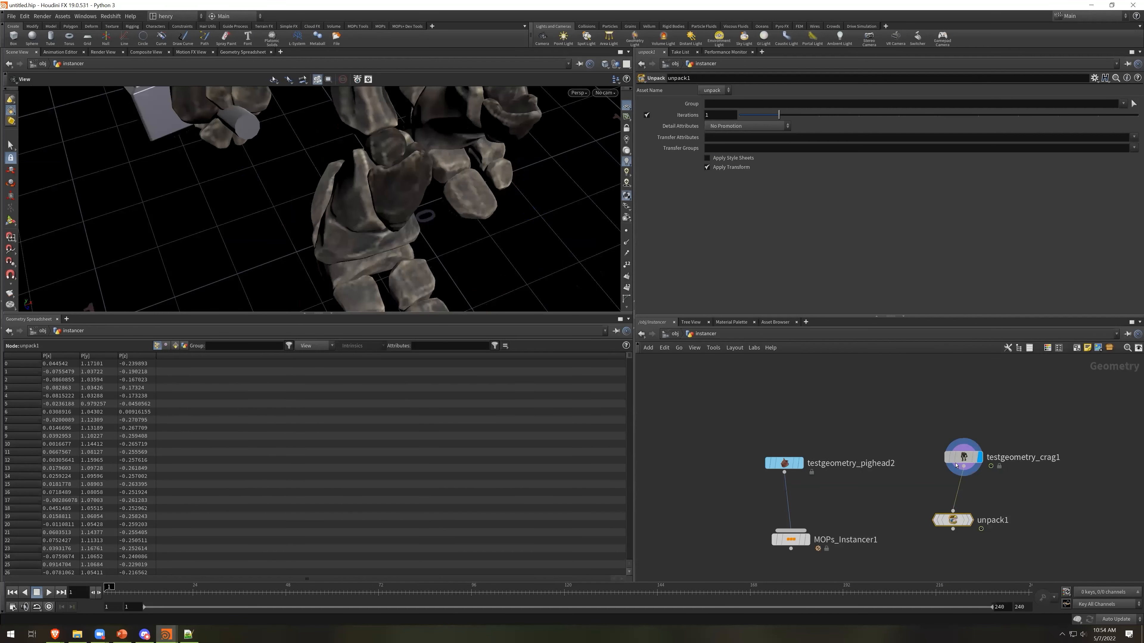
left_click(956, 464)
middle_click(960, 462)
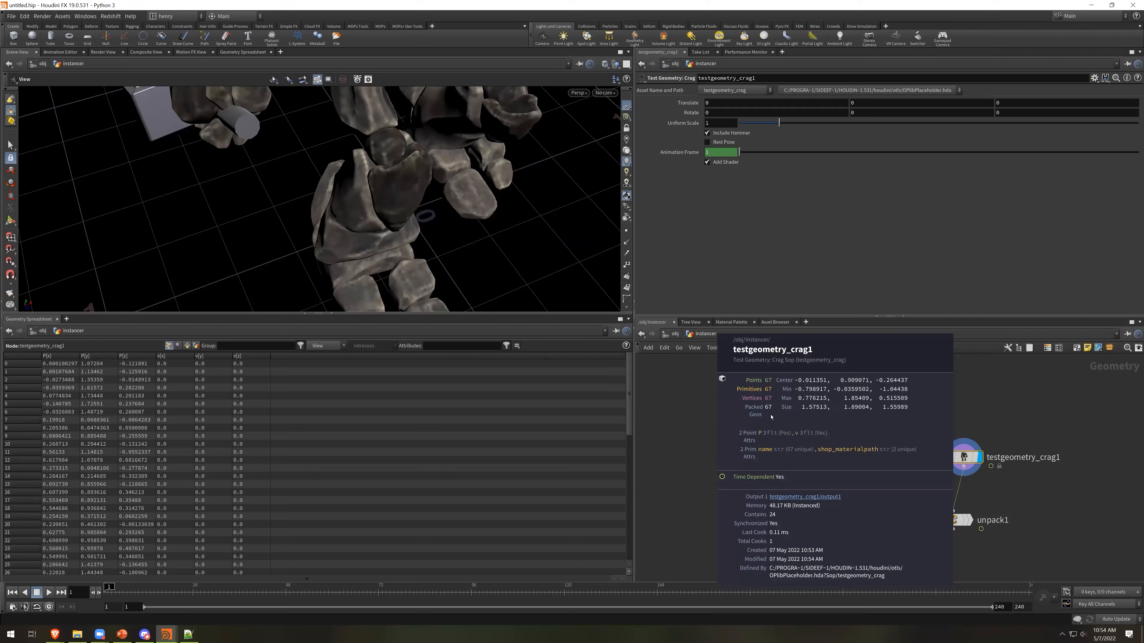
left_click(626, 232)
scroll(478, 146, "down", 5)
left_click_drag(477, 147, 374, 183)
scroll(442, 196, "down", 4)
left_click(626, 231)
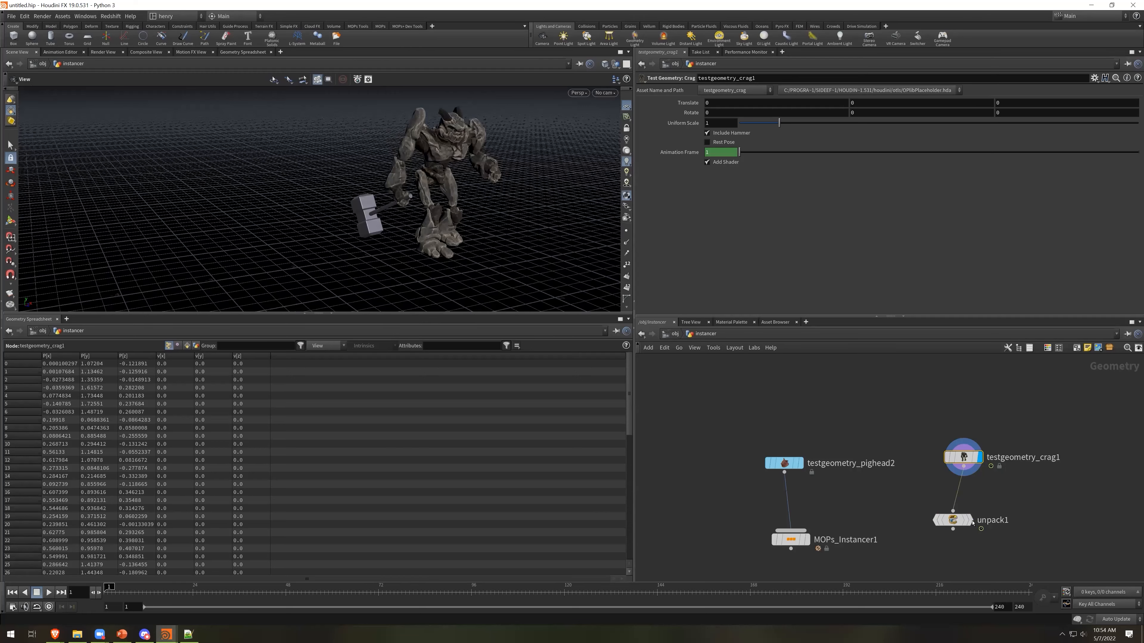
Display the Unpack node's output, check its info and align the node beneath the Crag node
left_click(969, 520)
left_click(954, 521)
middle_click(954, 520)
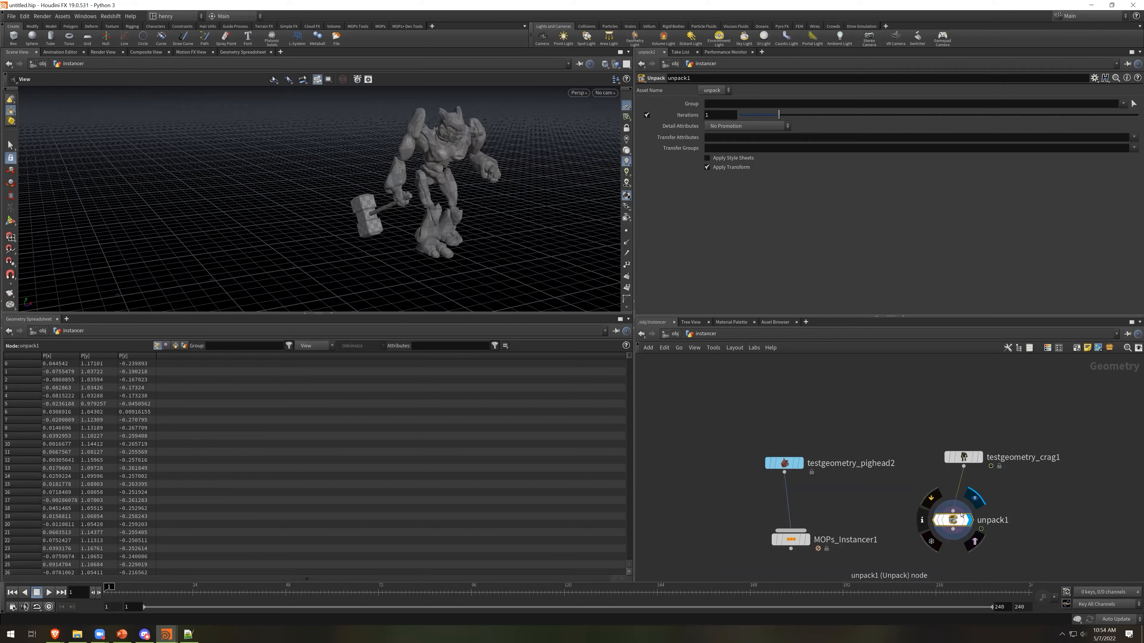
left_click_drag(953, 521, 963, 512)
Connect a Null node below the Unpack node
key("Tab")
type("null")
key("Return")
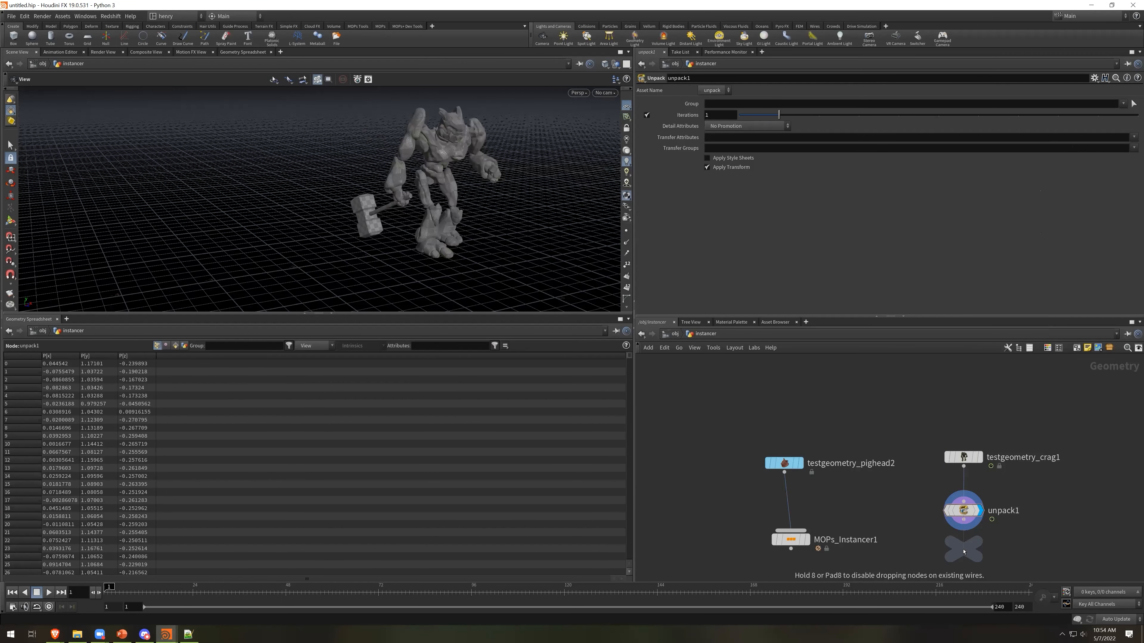
left_click(970, 535)
left_click_drag(963, 521, 964, 543)
Rename the Null node under the Unpack node as TEMPLATE
double_click(989, 555)
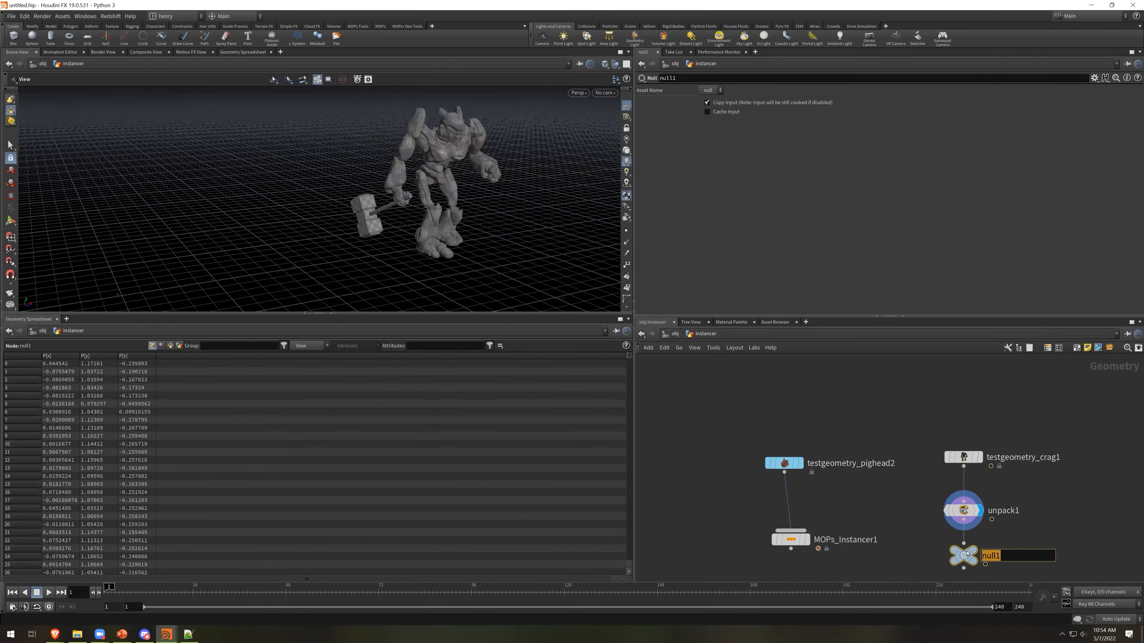
type("TEMP")
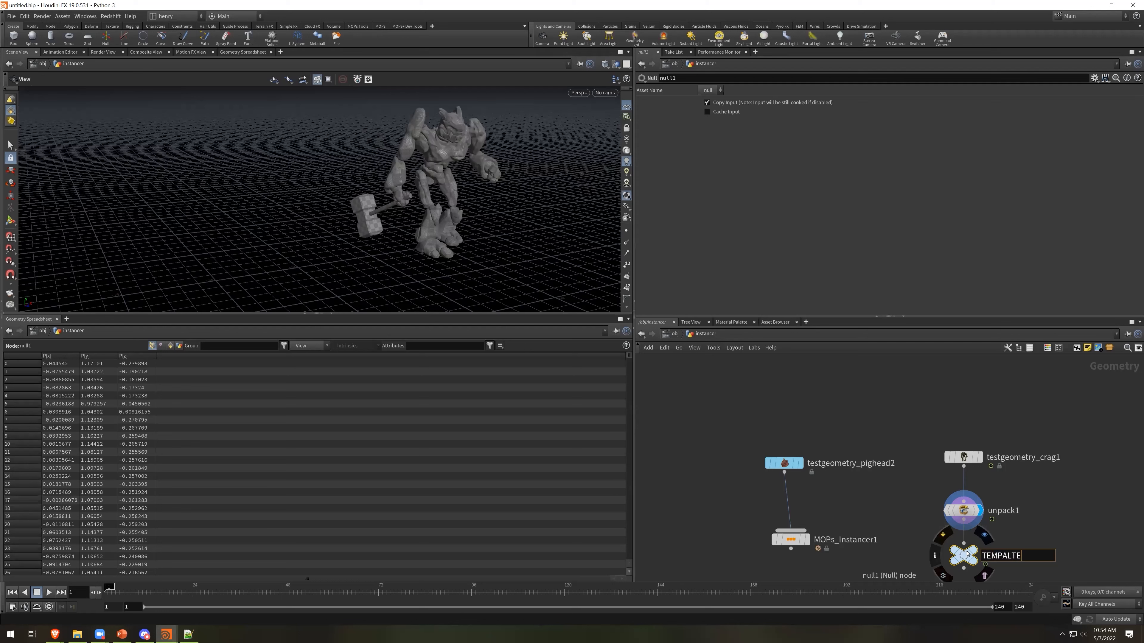
type("LATE")
key("Return")
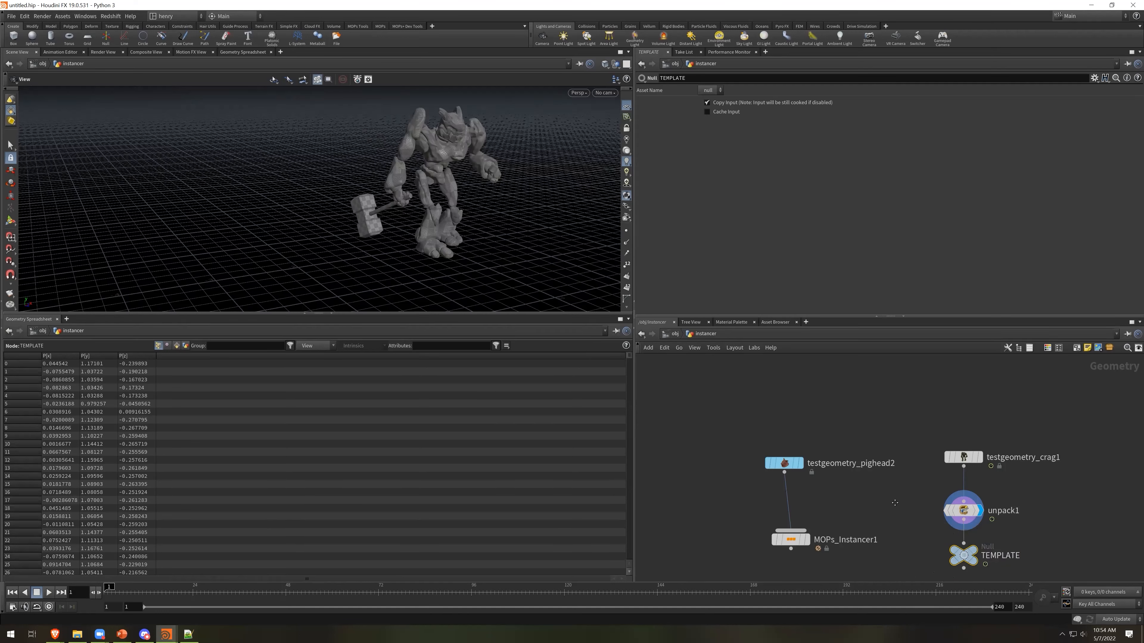
Align the second MOPs Instancer beneath its pig head node, then display it and show its parameters
middle_click_drag(878, 512, 885, 424)
left_click_drag(802, 455, 796, 471)
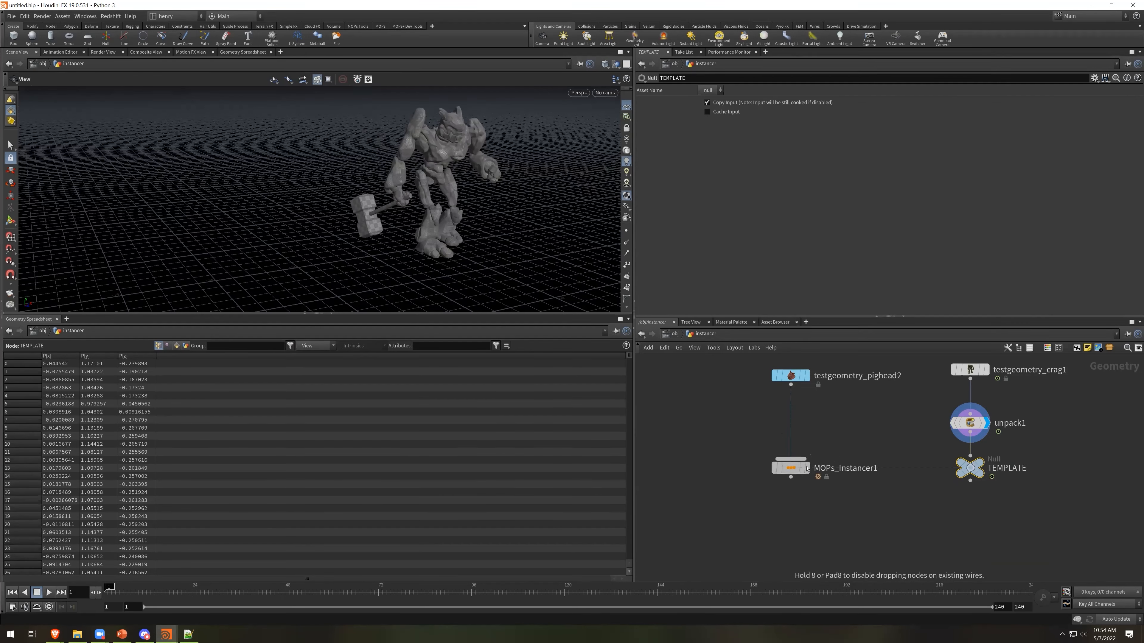
left_click(807, 469)
left_click(795, 469)
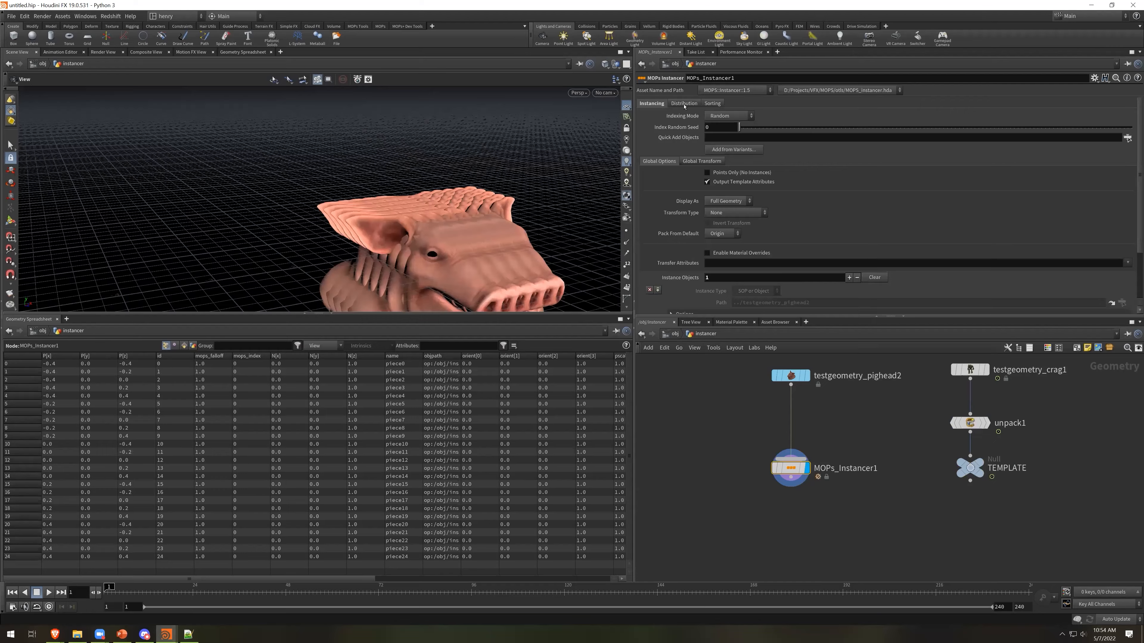
Set the second MOPs Instancer's global transform Uniform Scale to 0.1
left_click(683, 106)
left_click(651, 103)
left_click(702, 160)
left_click_drag(780, 203, 719, 203)
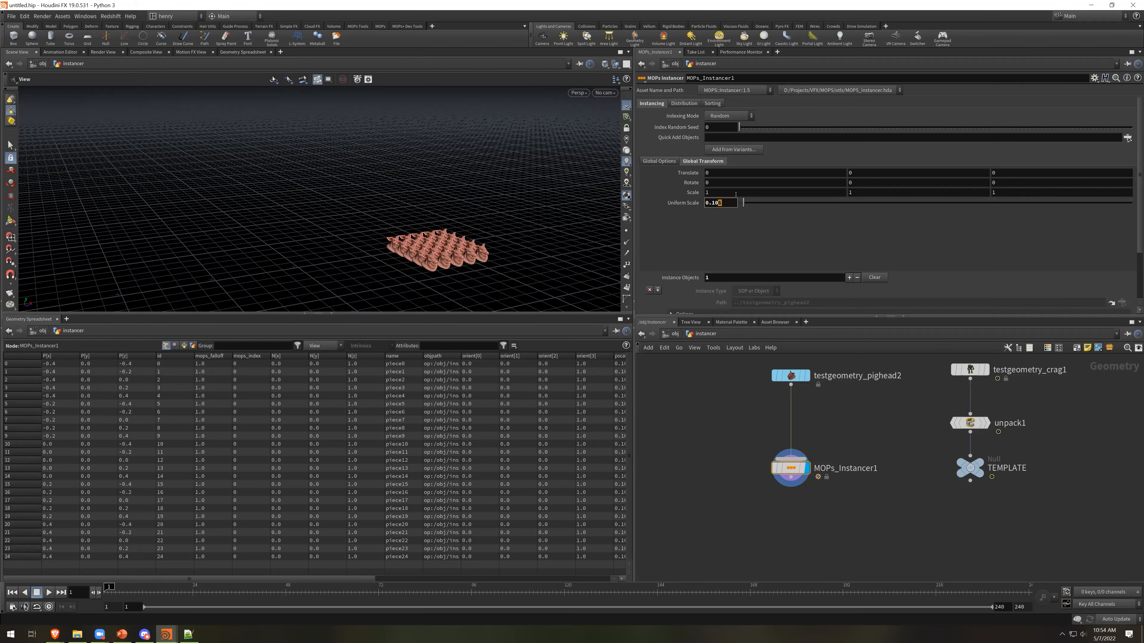
type("0")
key("Return")
Set the second MOPs Instancer's Distribution Type to Mesh
left_click(683, 104)
left_click(724, 117)
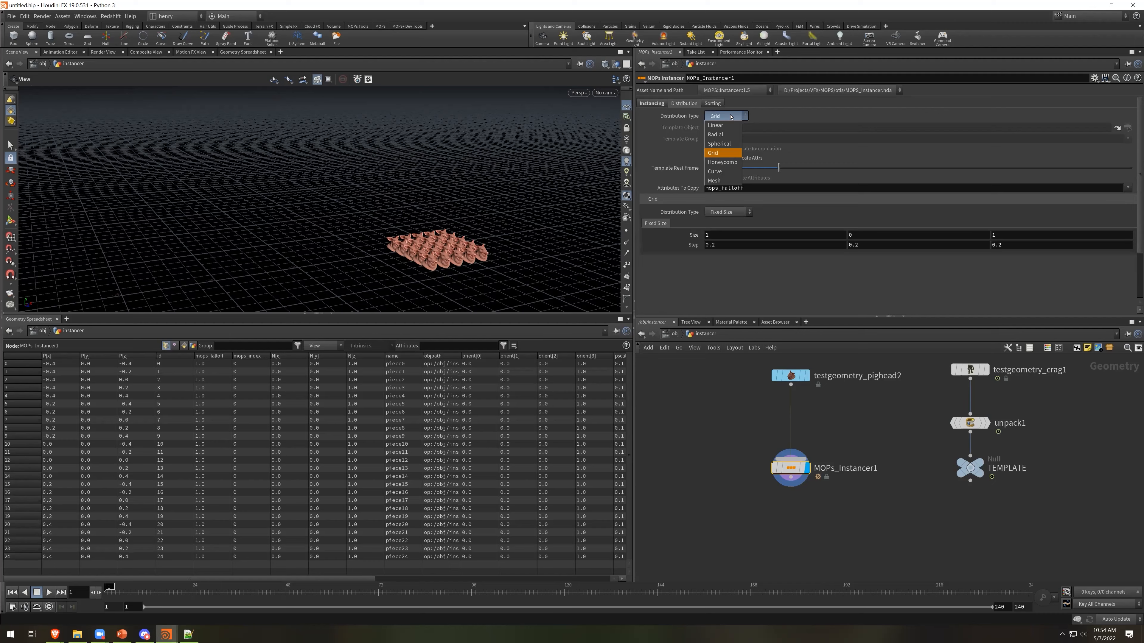
left_click(732, 181)
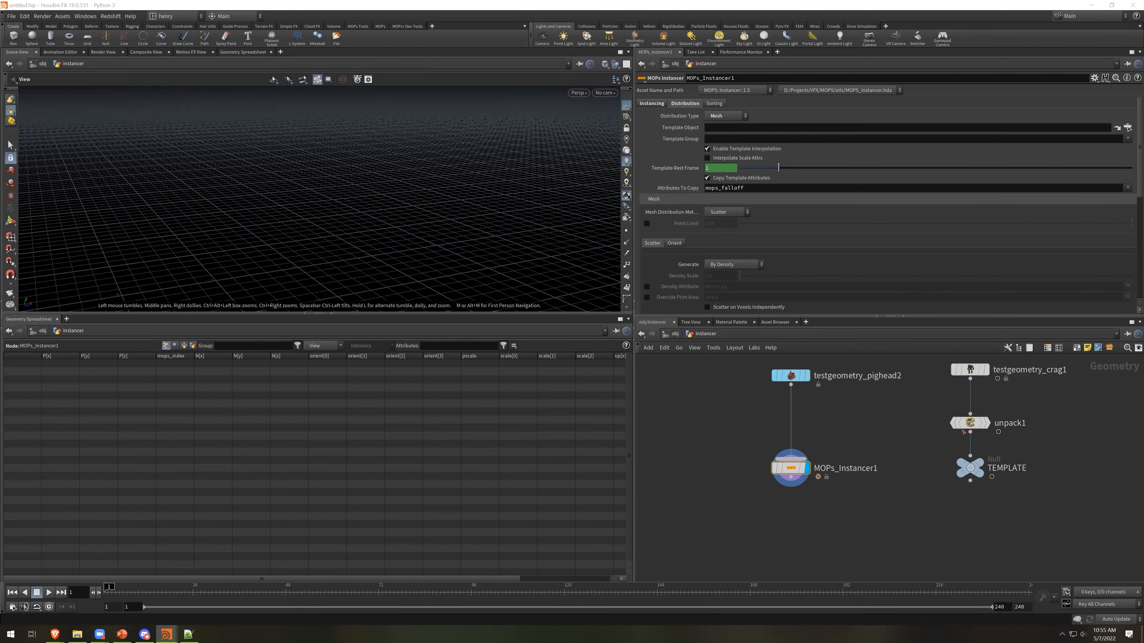
Assign the TEMPLATE null as the mesh distribution's Template Object and inspect the pig heads covering the Crag
mouse_move(971, 469)
left_click_drag(970, 469, 713, 128)
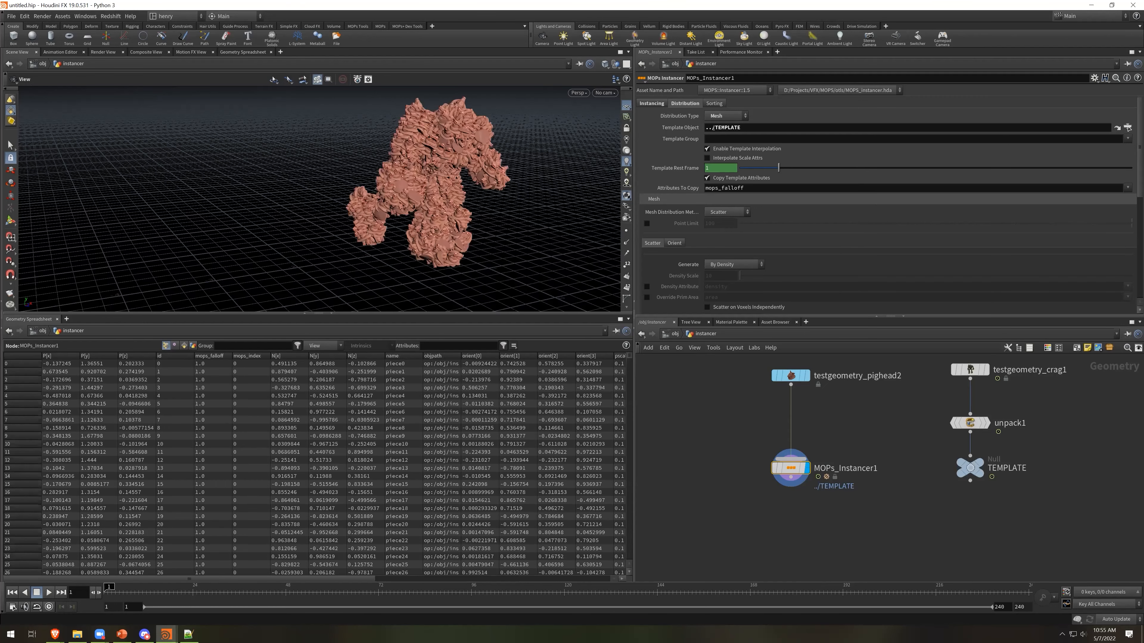
right_click_drag(432, 124, 455, 153)
mouse_move(455, 153)
left_mouse_down()
mouse_move(487, 144)
mouse_move(468, 136)
left_mouse_up()
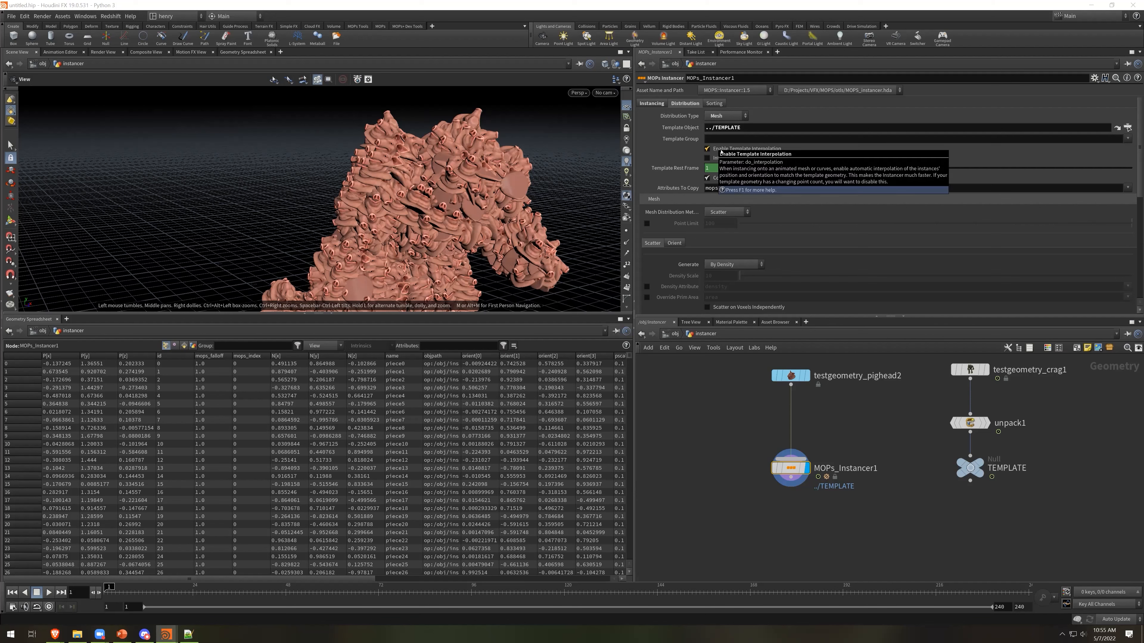
Read the Enable Template Interpolation help and scrub the timeline to examine how the instances follow the animated Crag, returning to frame 1
mouse_move(735, 151)
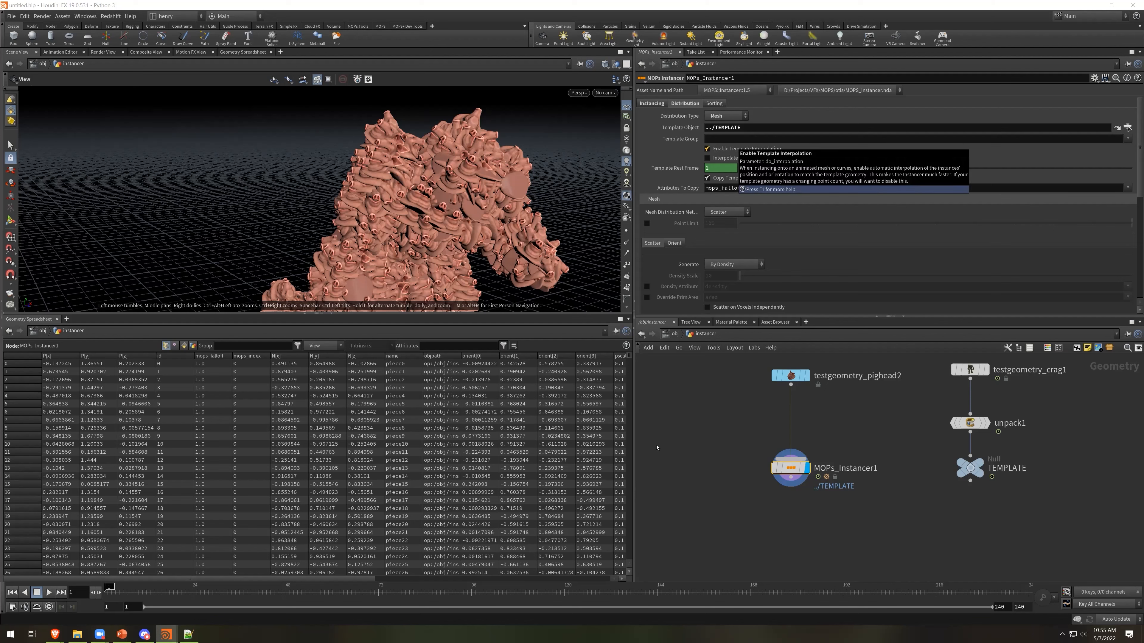
left_click(117, 586)
left_click_drag(131, 586, 223, 582)
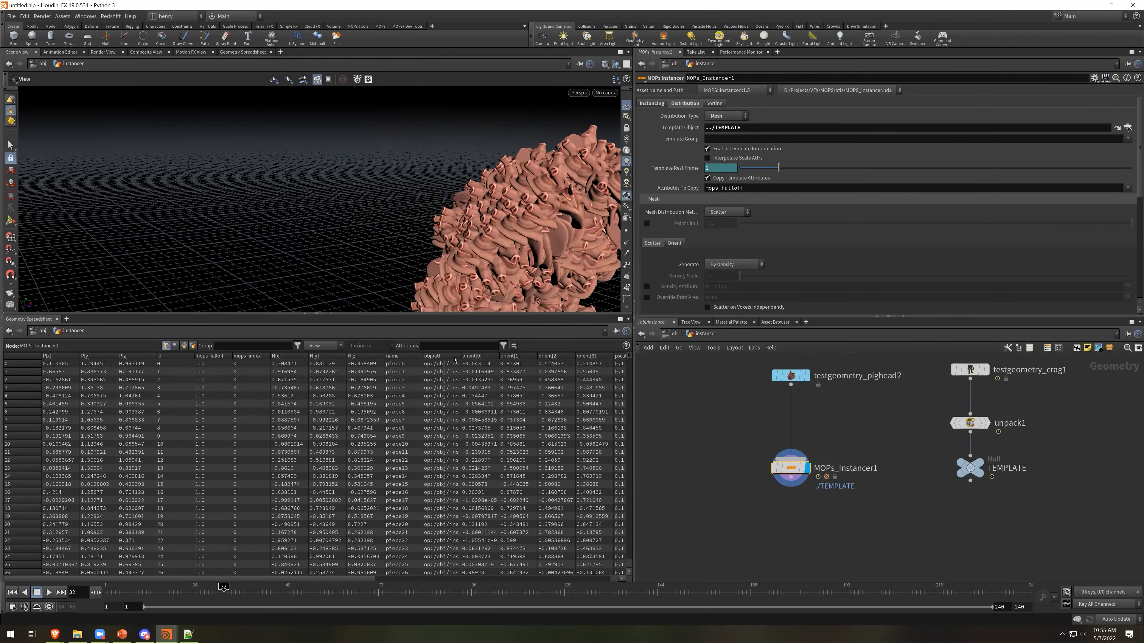
right_click_drag(328, 176, 334, 205)
mouse_move(334, 205)
left_mouse_down()
mouse_move(381, 513)
mouse_move(360, 541)
left_mouse_up()
left_click_drag(225, 594, 399, 556)
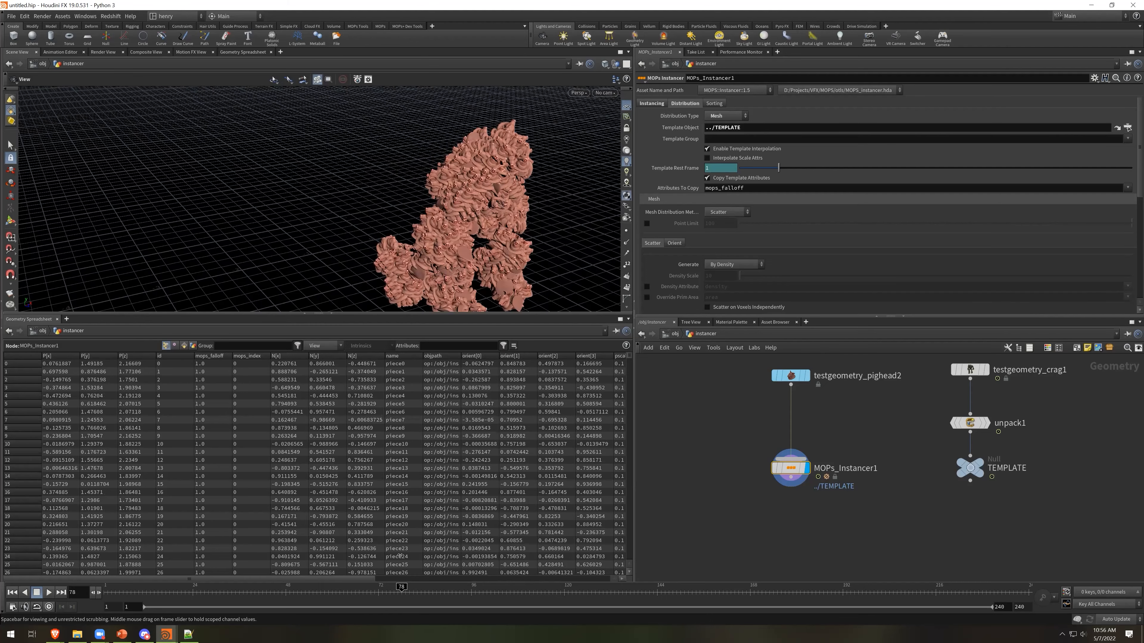
left_click_drag(423, 553, 202, 555)
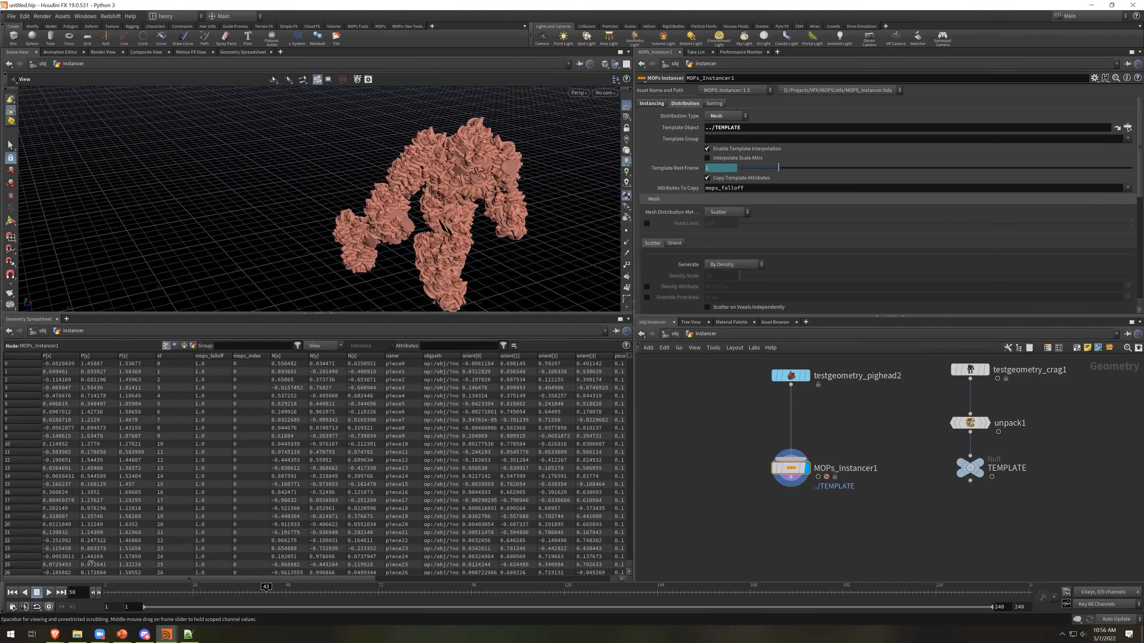
left_click_drag(91, 561, 83, 562)
Try the Points mesh distribution method on the Crag template, inspect the pig heads, and restore the Scatter method
left_click(719, 217)
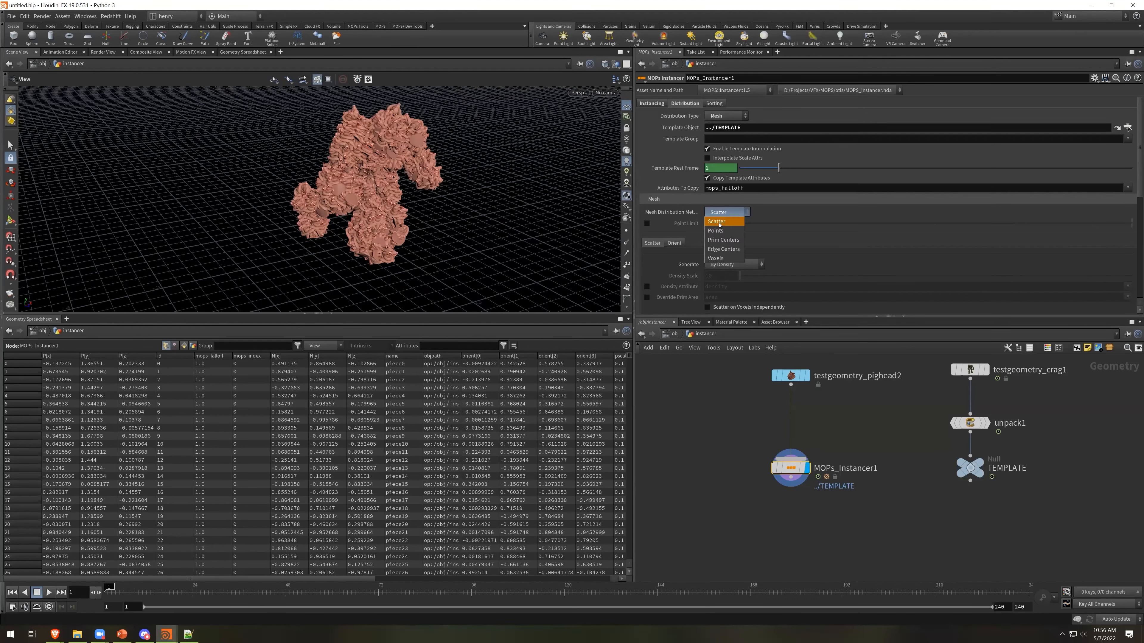
left_click(716, 230)
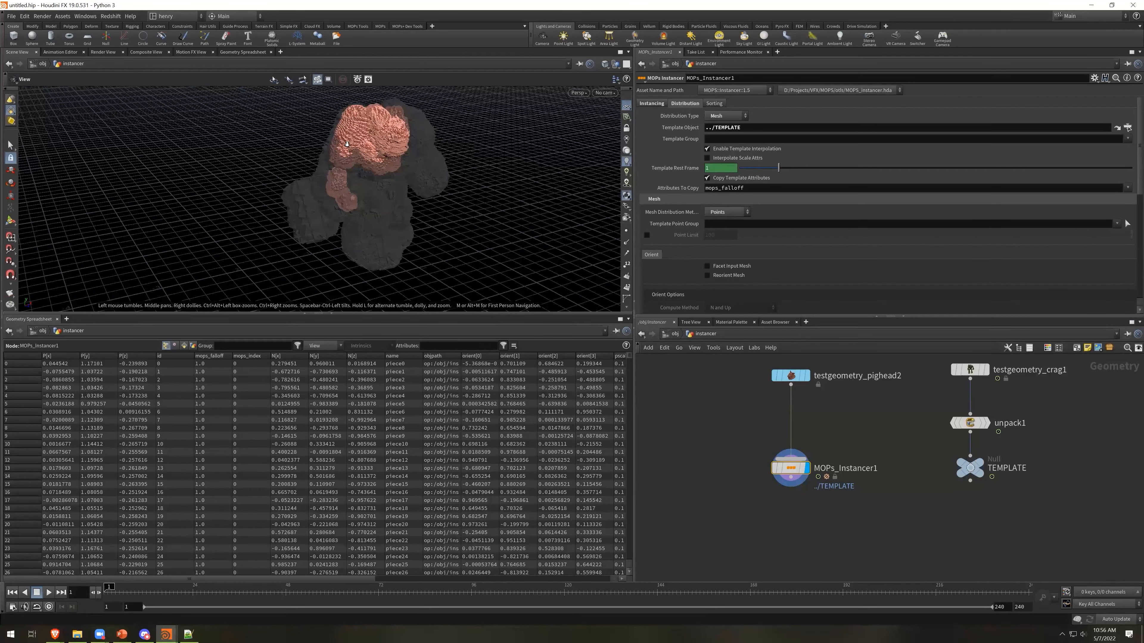
scroll(465, 140, "up", 5)
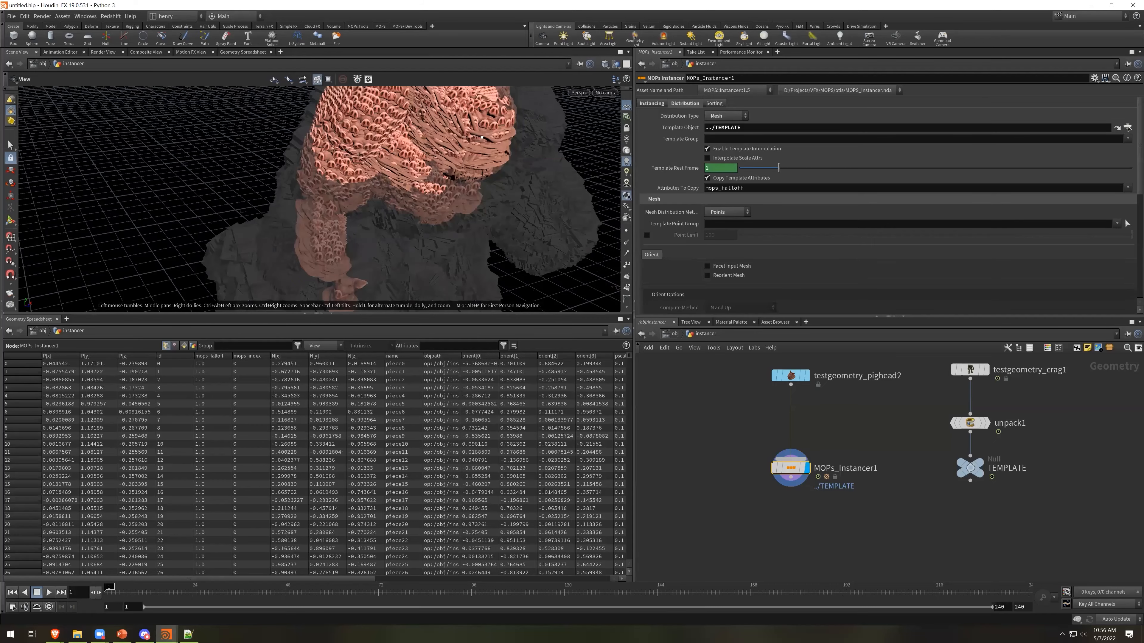
left_click_drag(385, 161, 468, 130)
left_click(729, 214)
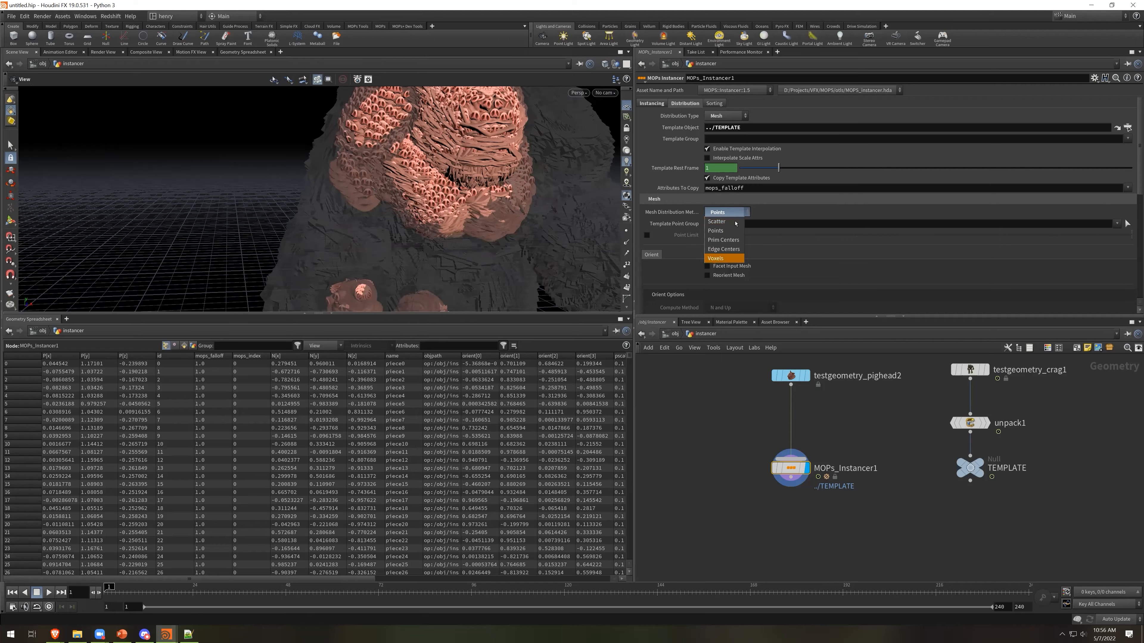
left_click(732, 221)
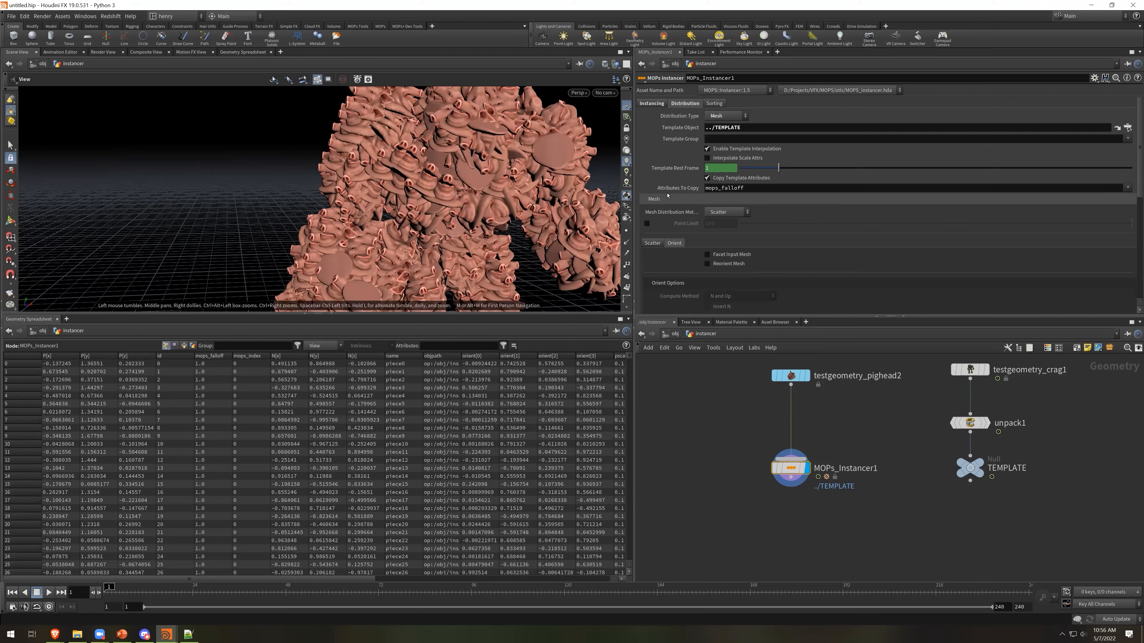
Set the scatter's Force Total Count to 912 and review the remaining scatter parameters
left_click(653, 243)
scroll(675, 233, "down", 2)
scroll(675, 233, "down", 2)
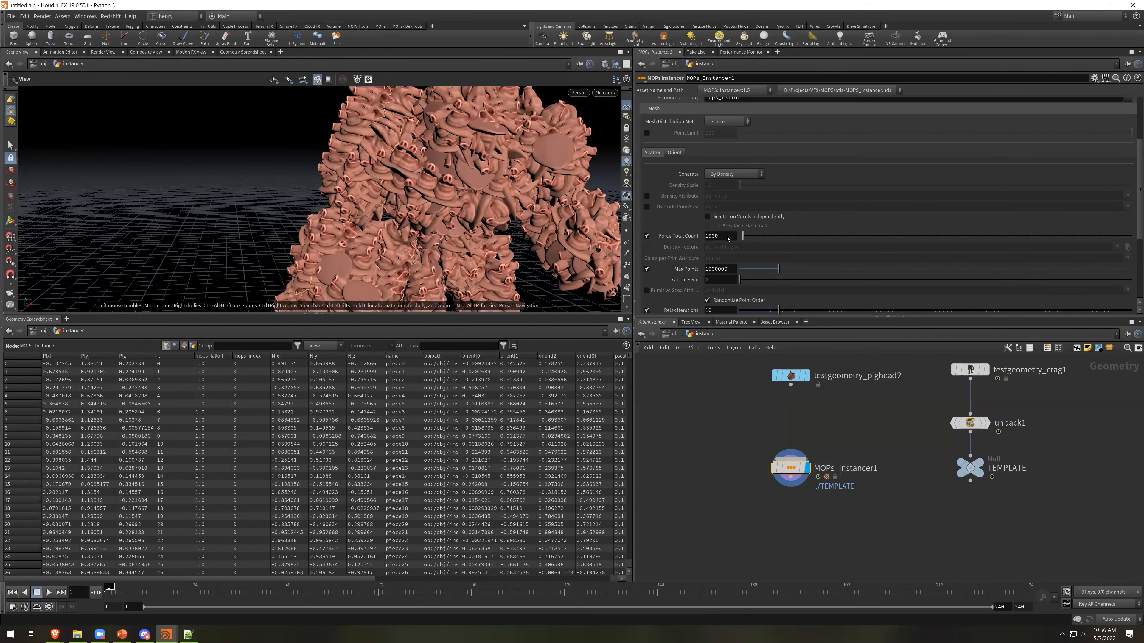
middle_click_drag(732, 236, 336, 209)
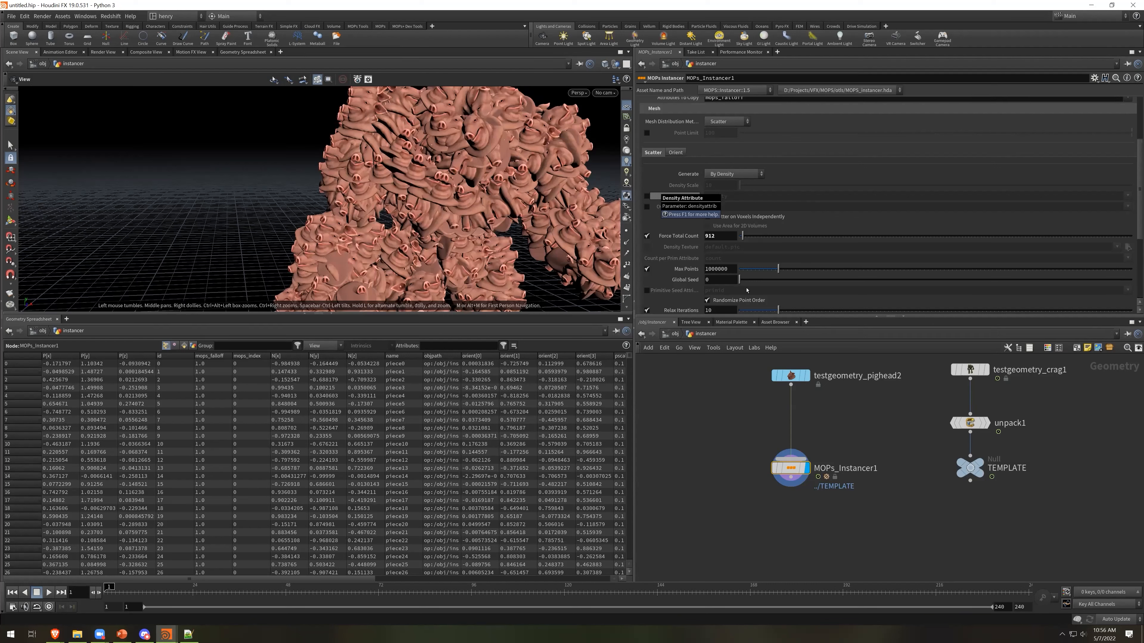
scroll(810, 270, "down", 3)
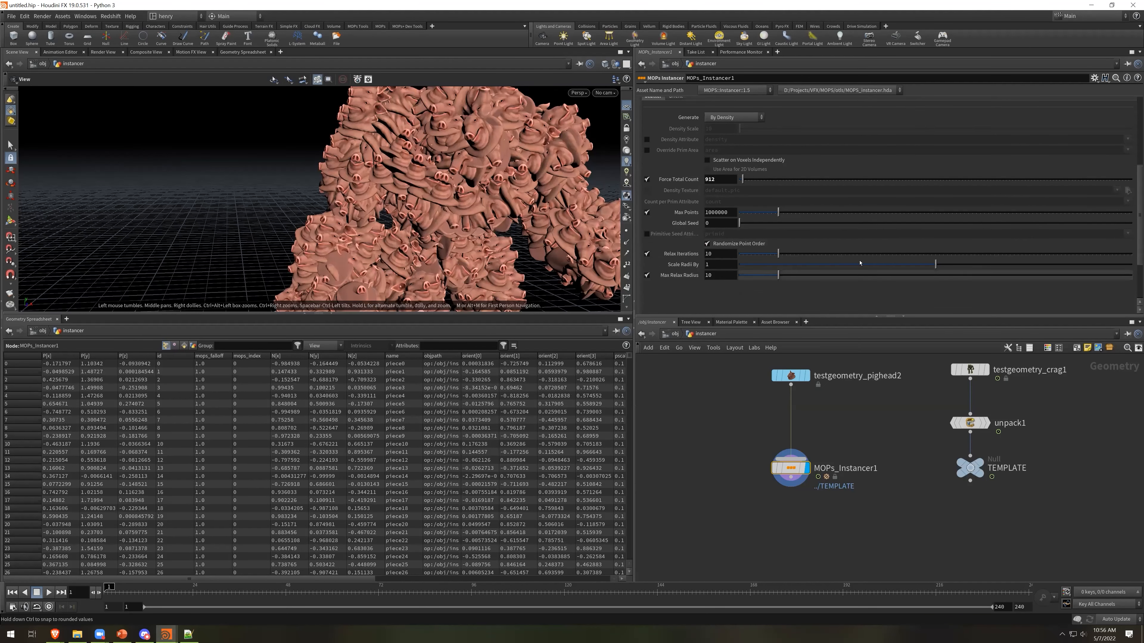
scroll(877, 247, "up", 2)
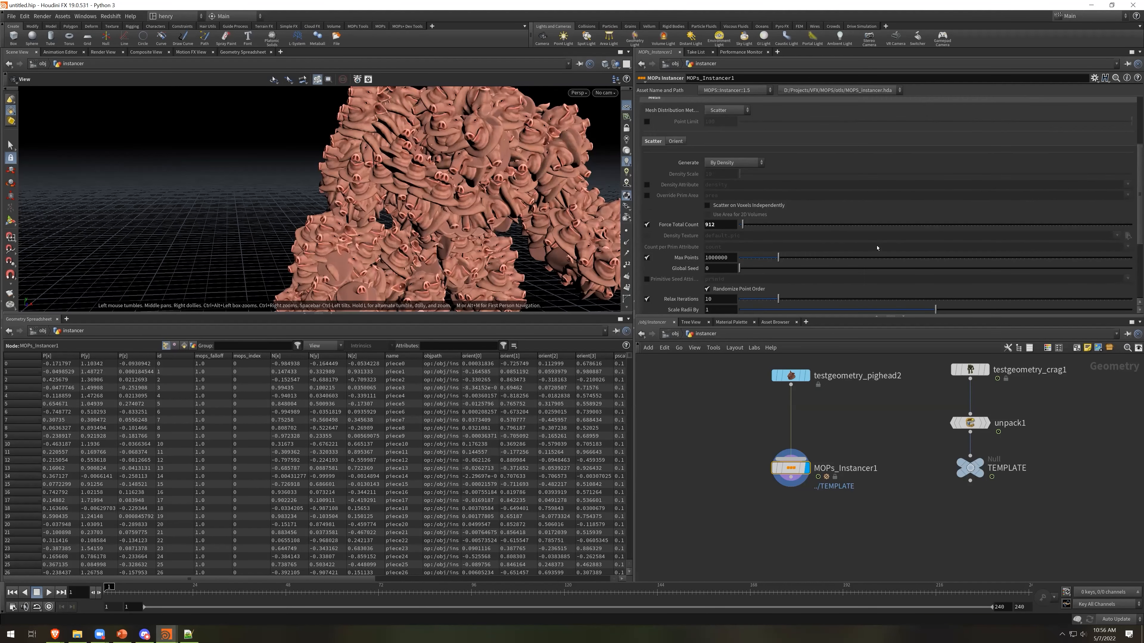
scroll(876, 247, "up", 3)
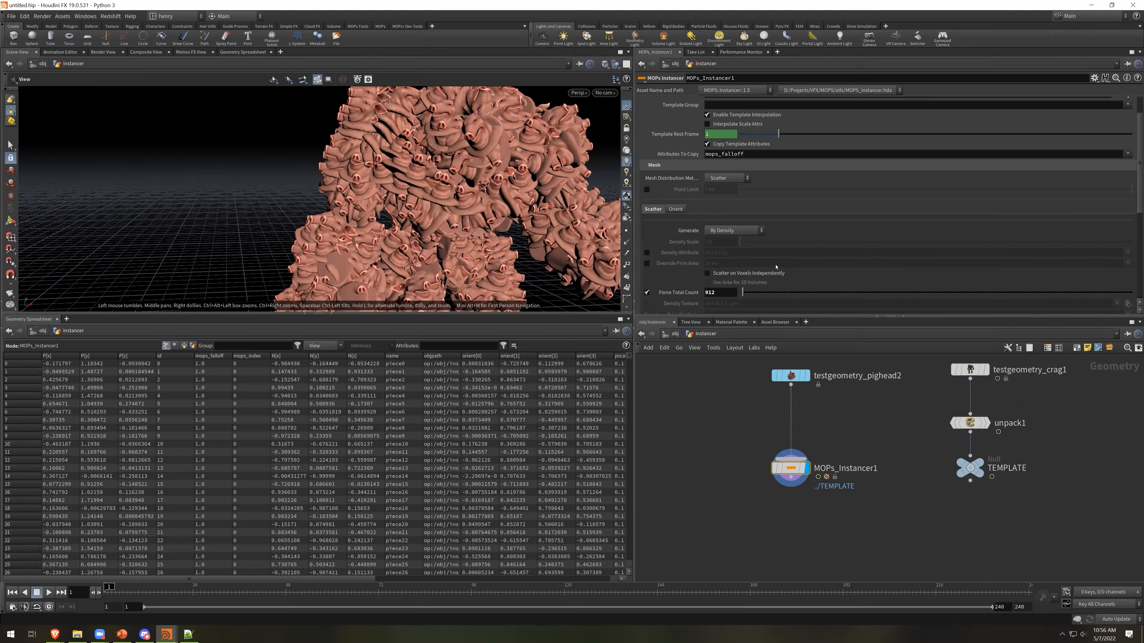
Examine the mesh distribution's Orient options and the orientation of the pig heads on the Crag
left_click(677, 209)
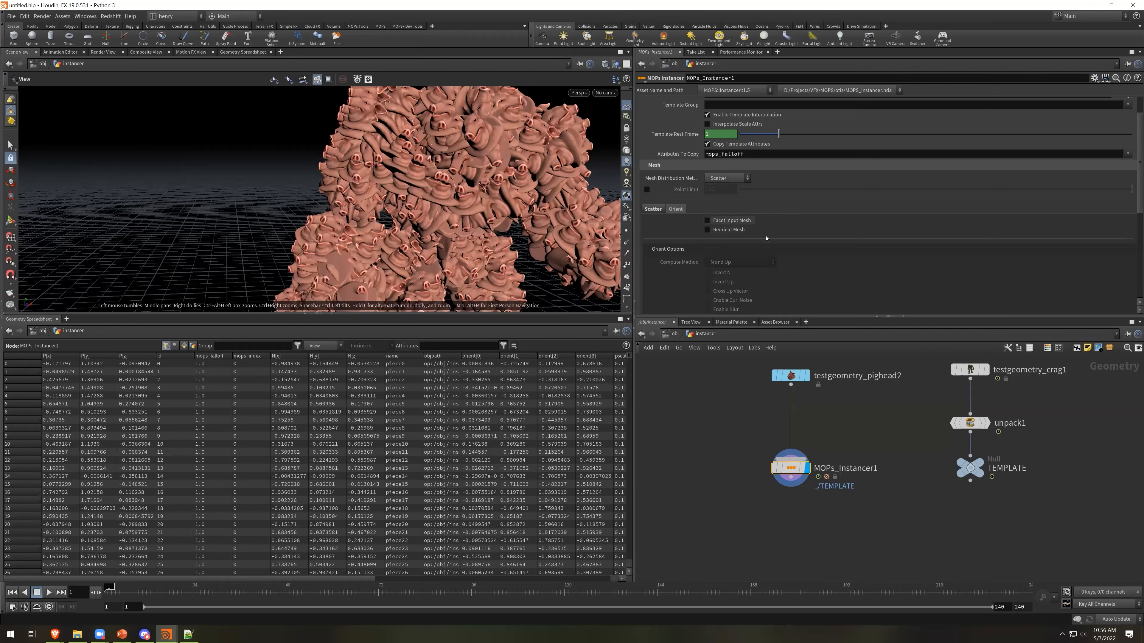
middle_click_drag(820, 462, 724, 520)
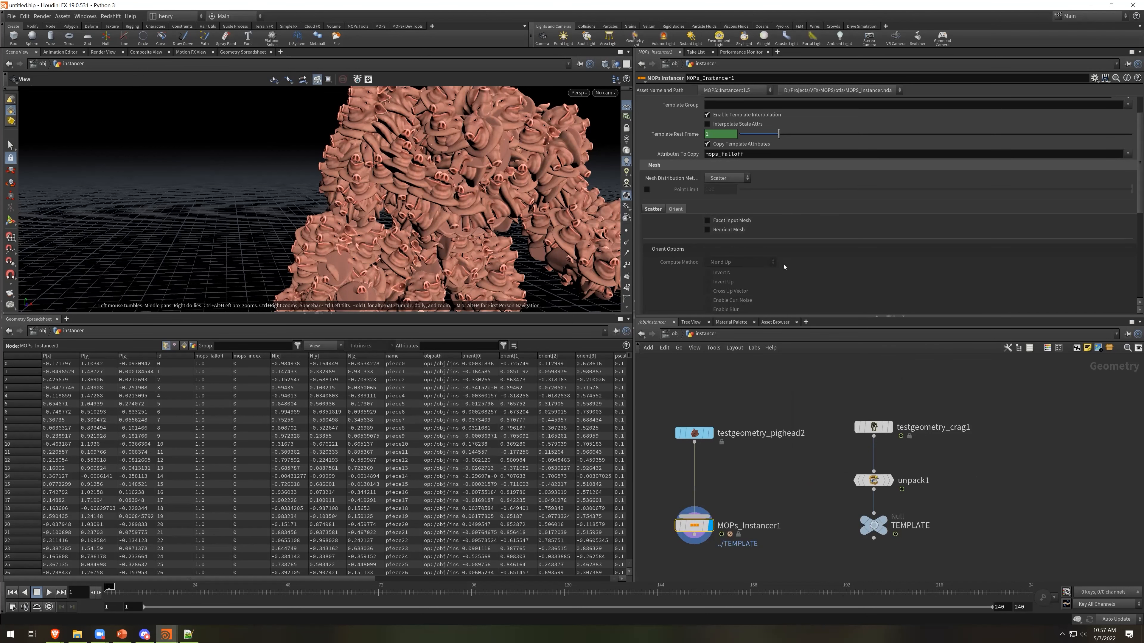
scroll(784, 267, "down", 3)
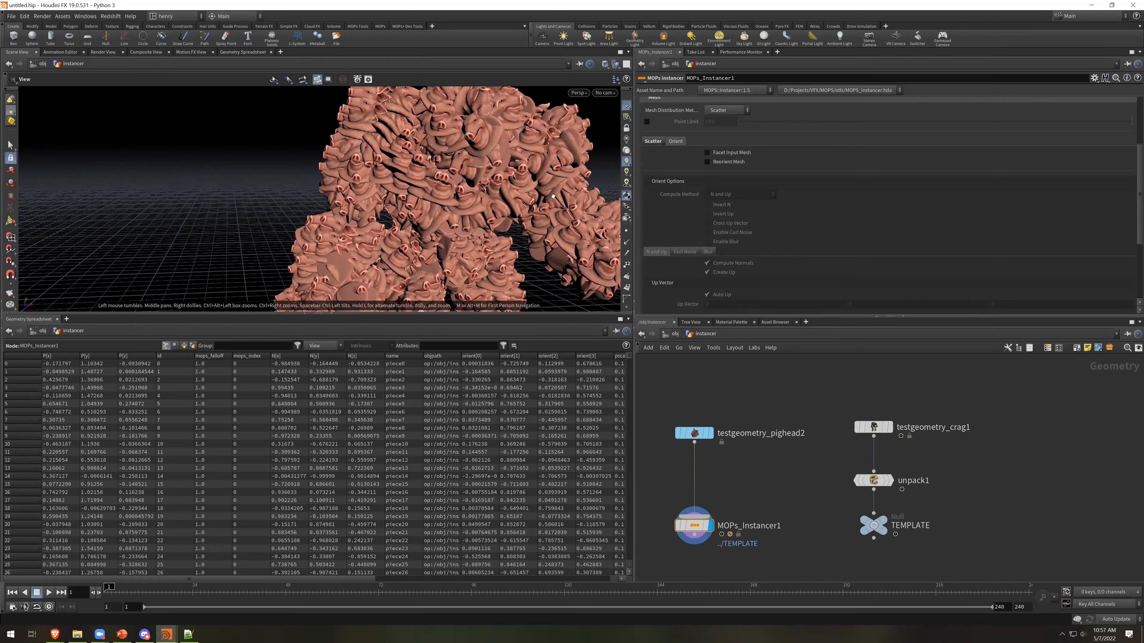
left_click_drag(524, 266, 504, 224)
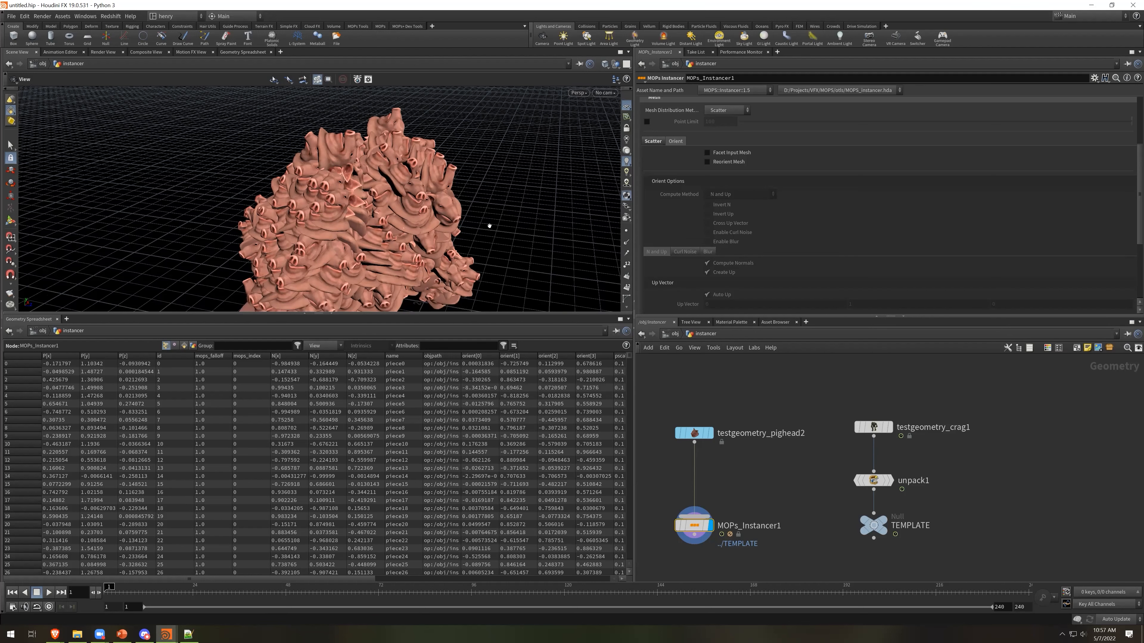
Add a Box node, wire it into the TEMPLATE null in place of unpack1, and inspect the pig heads on the box
middle_click_drag(1020, 470, 985, 474)
key("Tab")
type("box")
key("Return")
left_click(1001, 471)
left_click_drag(1003, 479, 836, 508)
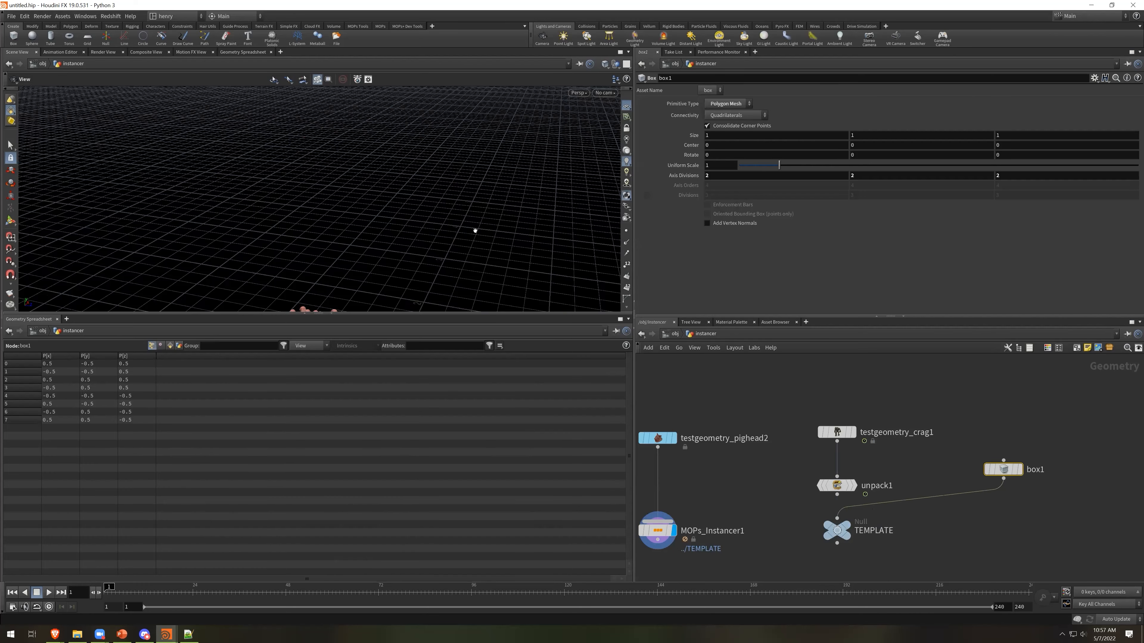
middle_click_drag(475, 230, 432, 148)
left_click_drag(432, 180, 315, 205)
middle_click_drag(315, 205, 397, 213)
left_click_drag(397, 214, 455, 252)
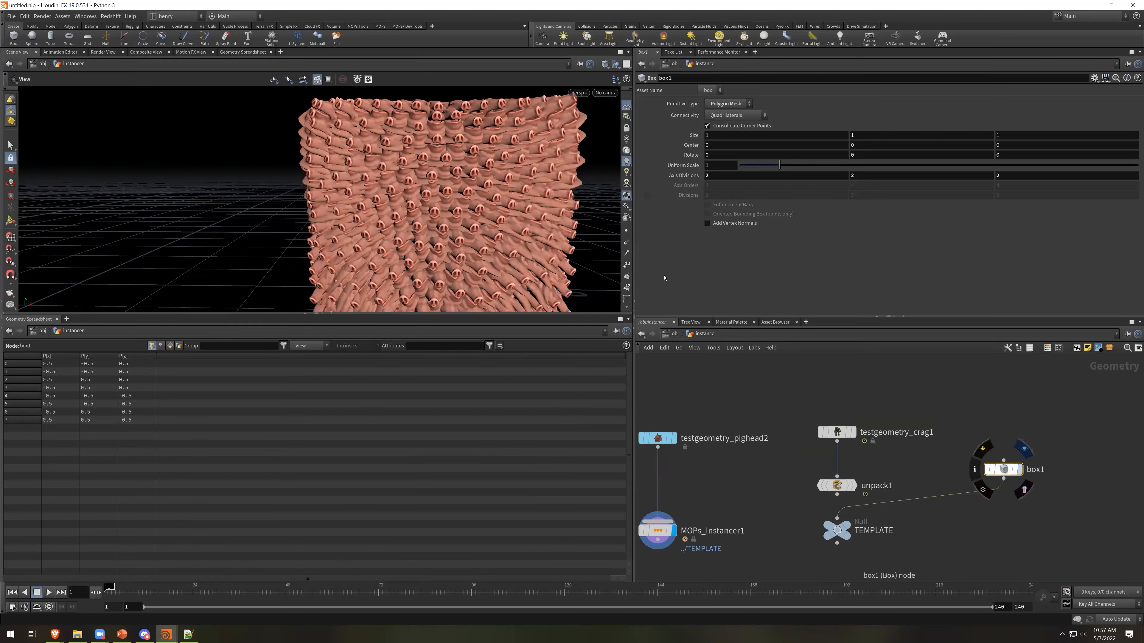
Display box1 with point normals shown in the viewport and examine its corners
left_click(1019, 469)
left_click(627, 244)
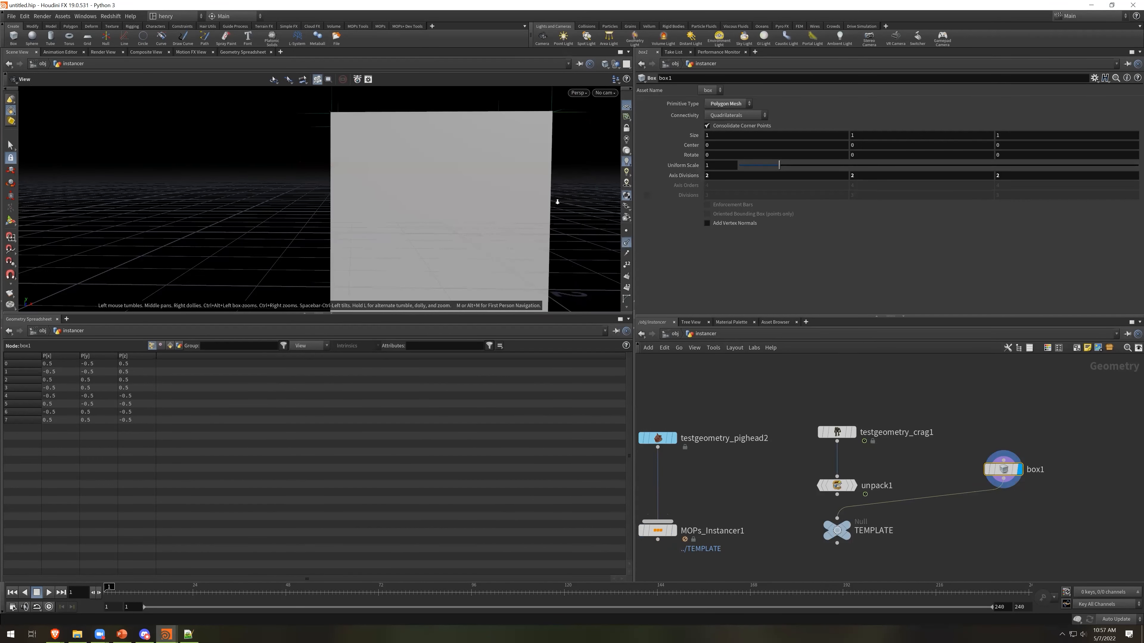
scroll(524, 198, "down", 3)
left_click_drag(461, 198, 571, 191)
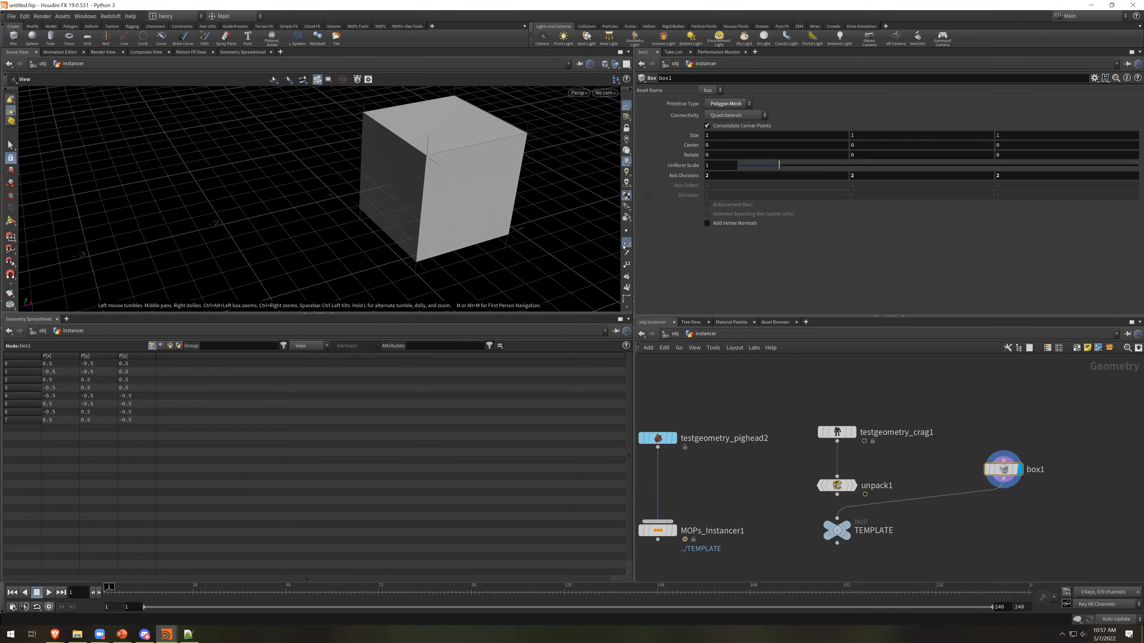
left_click_drag(500, 181, 496, 177)
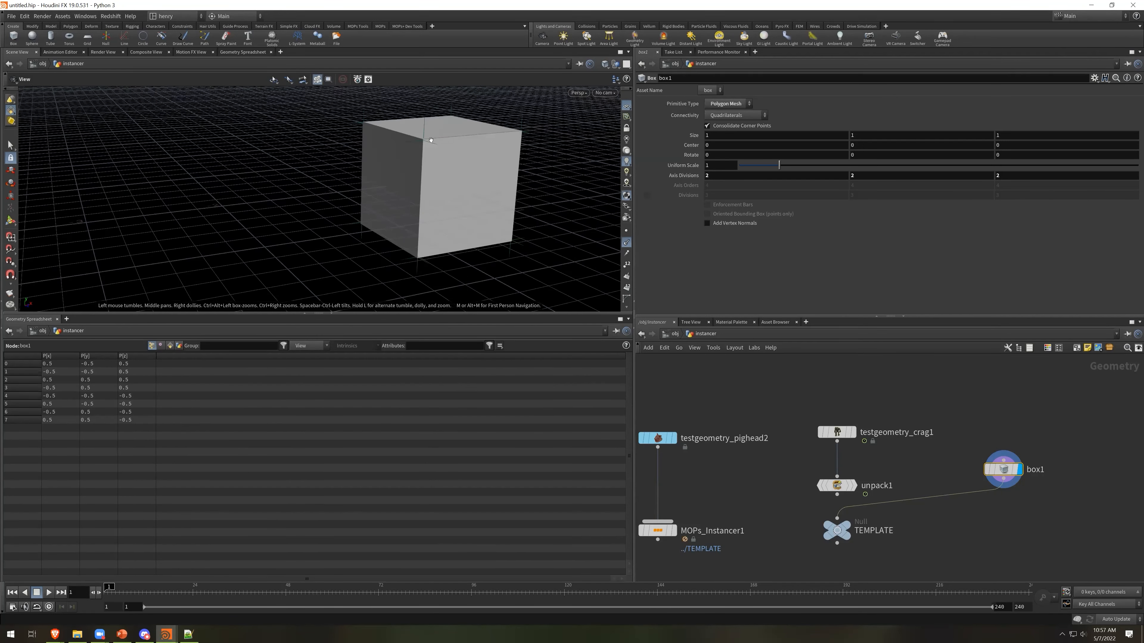
Add a Normal node fed by box1, display it, set Add Normals to to Points, and inspect the corner normals
key("Tab")
type("scat")
key("Return")
left_click_drag(1002, 477, 1026, 534)
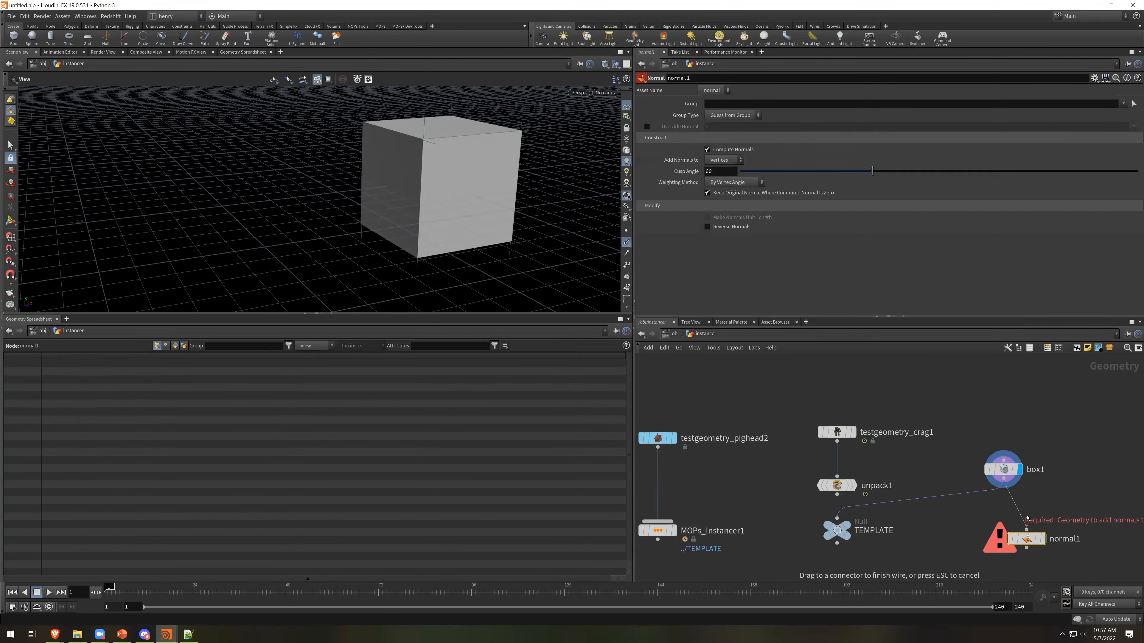
left_click(1041, 538)
left_click(730, 160)
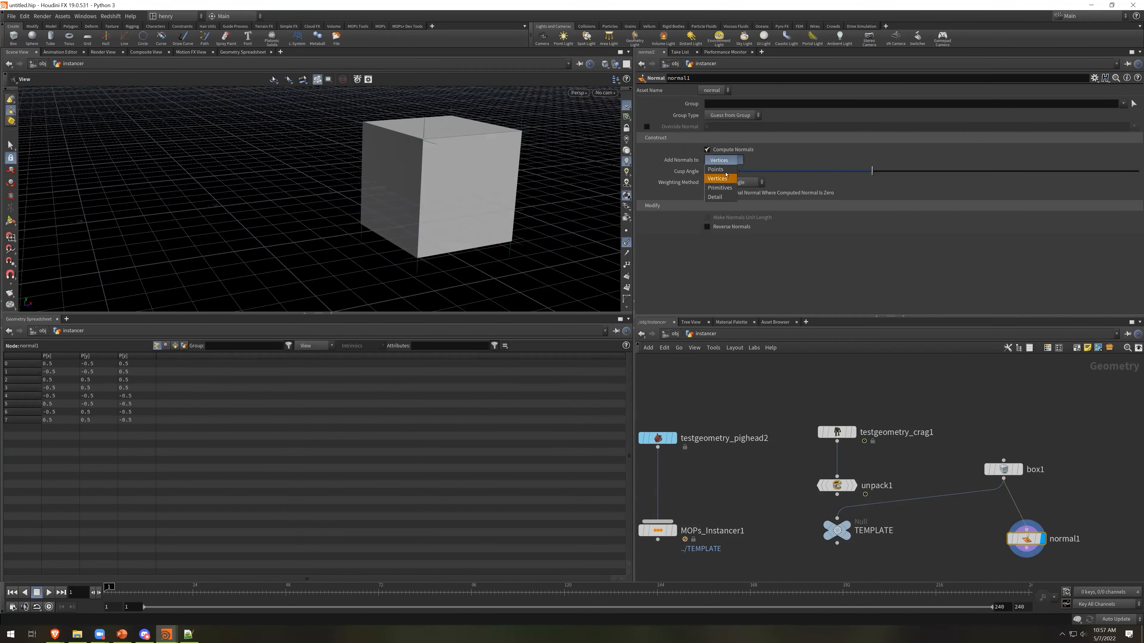
left_click(721, 161)
left_click_drag(518, 189, 439, 150)
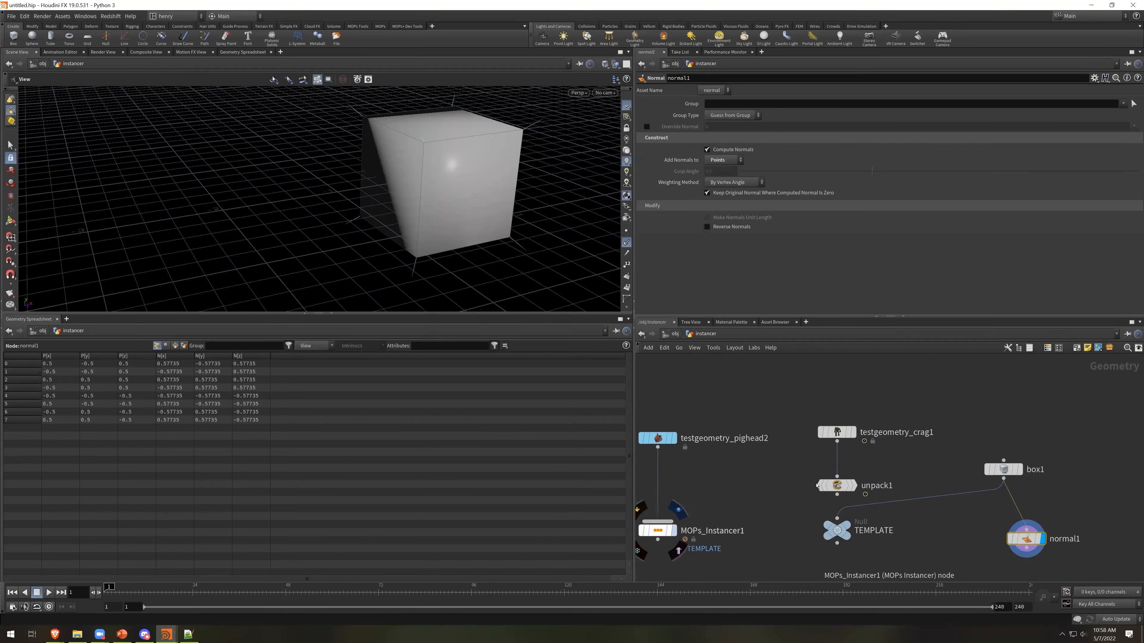
Display and select MOPs_Instancer1 and inspect how the pig heads are oriented around the box
left_click(671, 530)
left_click_drag(400, 161, 390, 136)
scroll(600, 179, "up", 5)
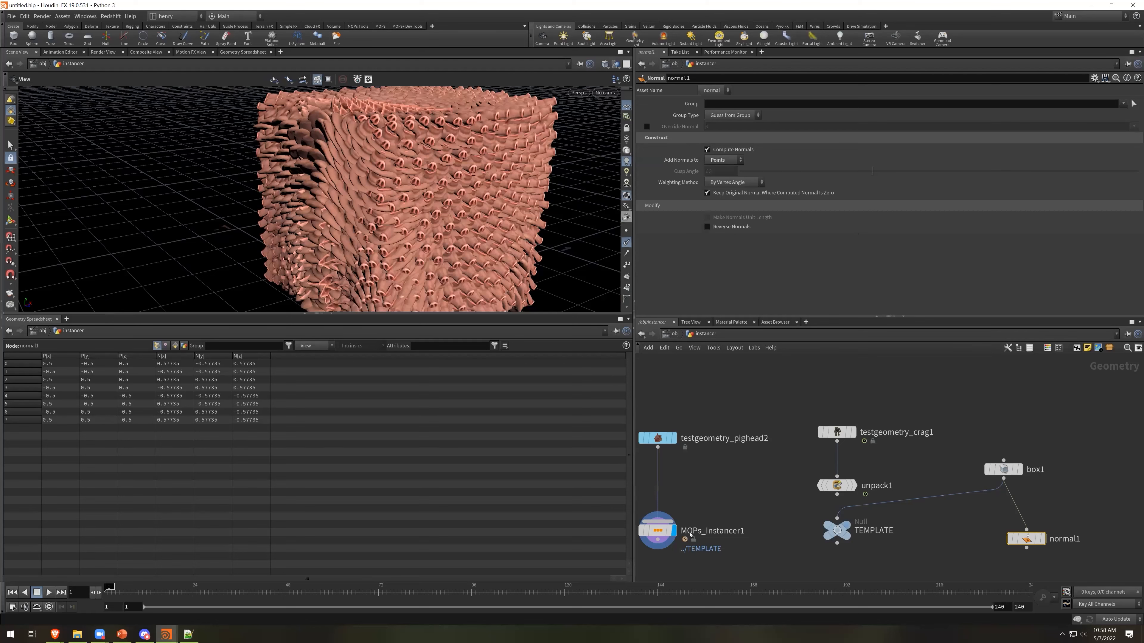
left_click(658, 530)
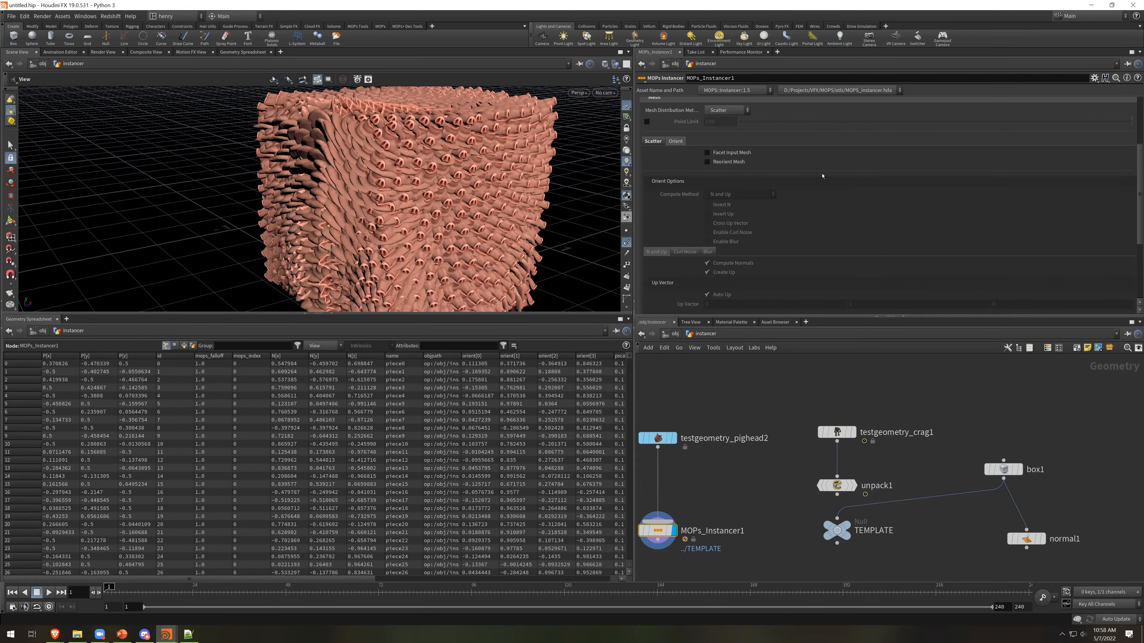
Enable Facet Input Mesh and Reorient Mesh in MOPs_Instancer1's orient settings
scroll(848, 193, "up", 3)
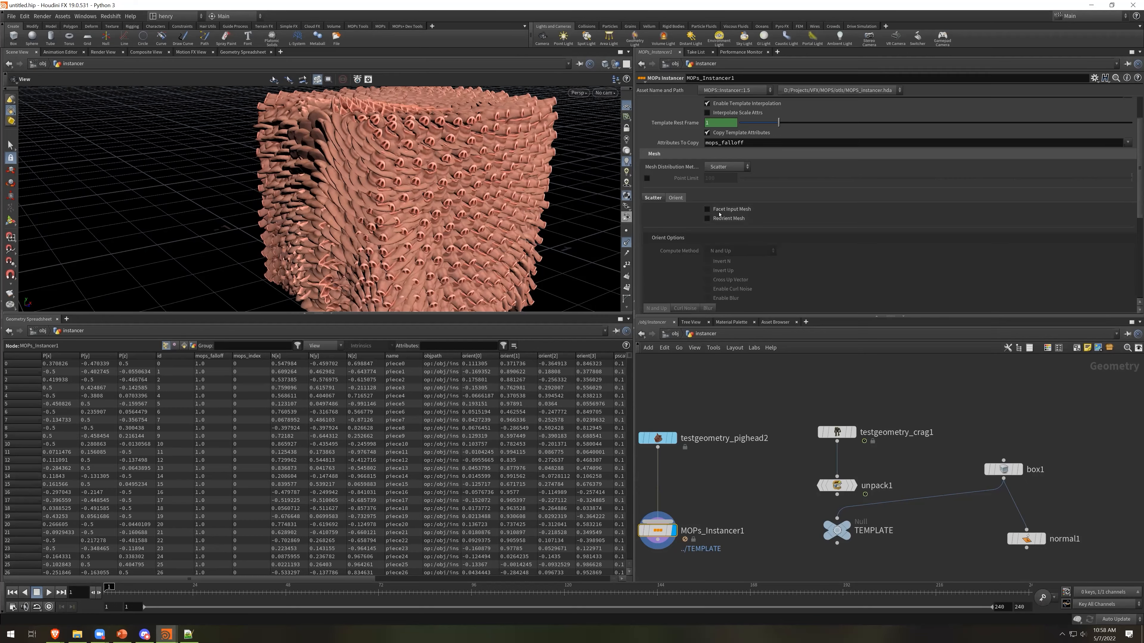
left_click_drag(392, 164, 533, 166, "alt")
left_click_drag(403, 152, 455, 167)
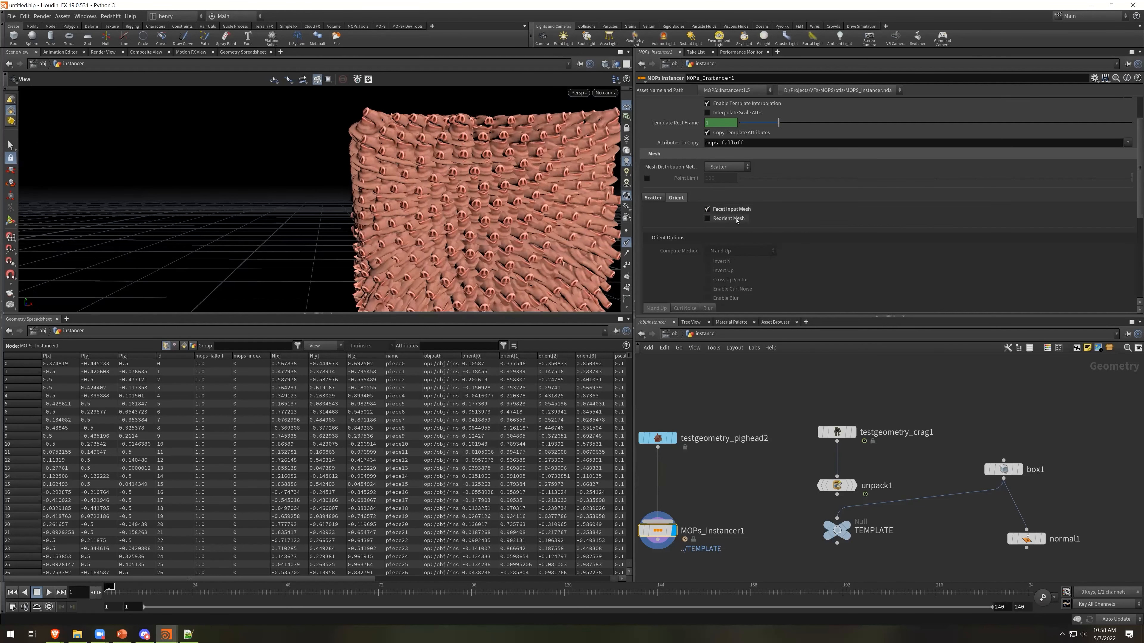
left_click(707, 218)
Try the Invert N and Invert Up orient options on the pig heads and switch both off again
left_click(723, 262)
left_click(723, 261)
left_click(723, 273)
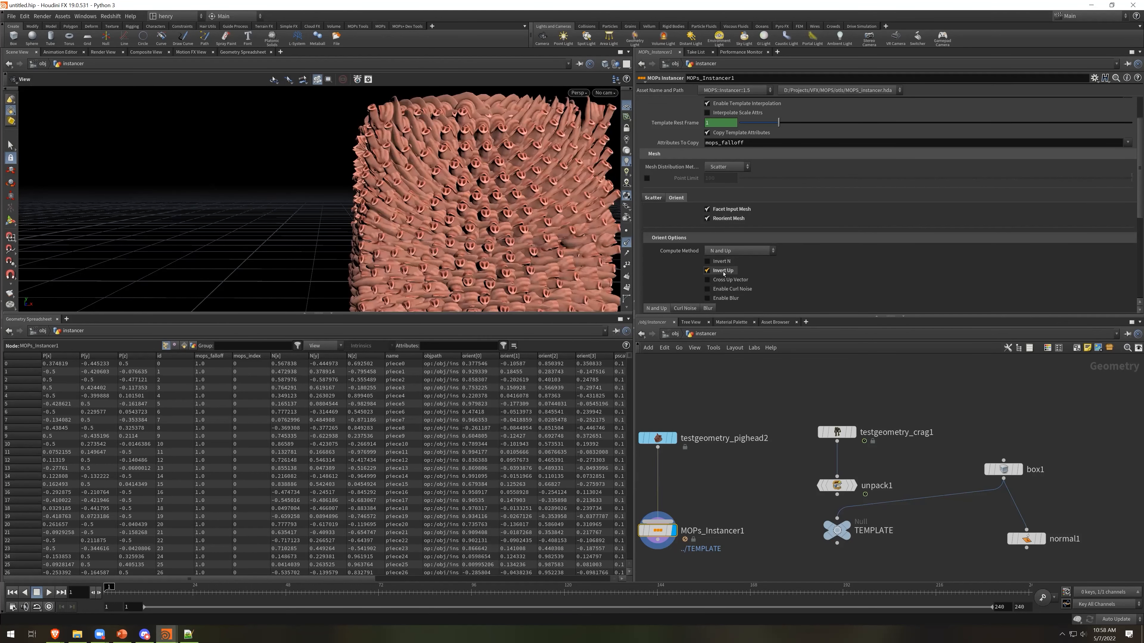
left_click(723, 271)
Set the orient Compute Method to Compute From Polygons and examine its settings and the heads along the box edges
scroll(748, 235, "down", 2)
left_click(755, 217)
left_click(756, 227)
left_click_drag(405, 174, 608, 164)
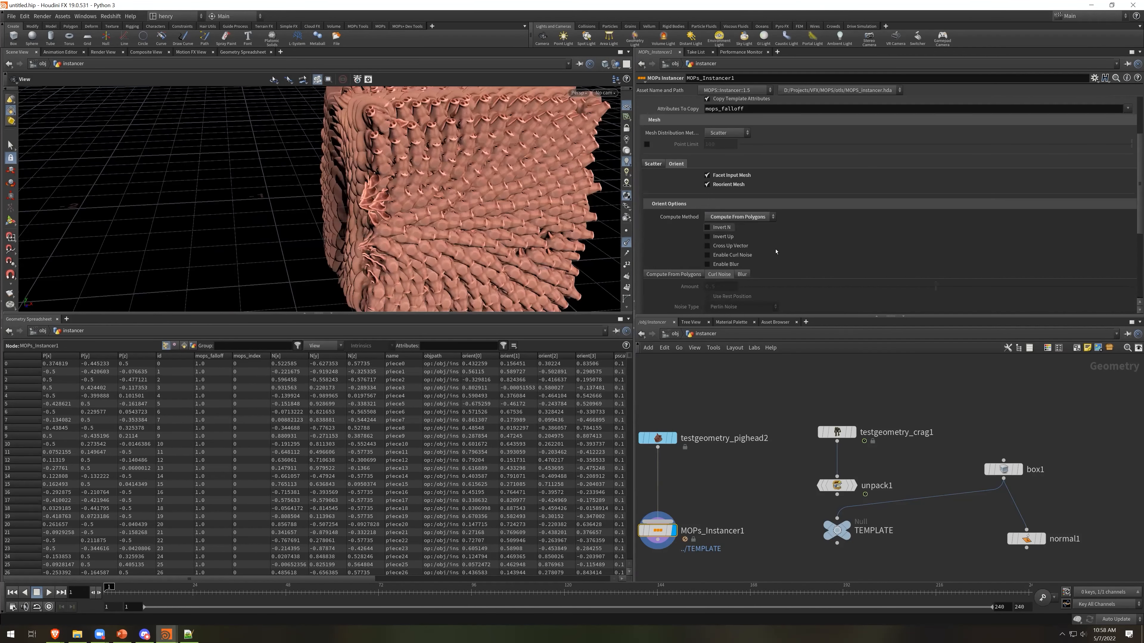
scroll(751, 252, "down", 1)
scroll(751, 252, "down", 1)
left_click(674, 218)
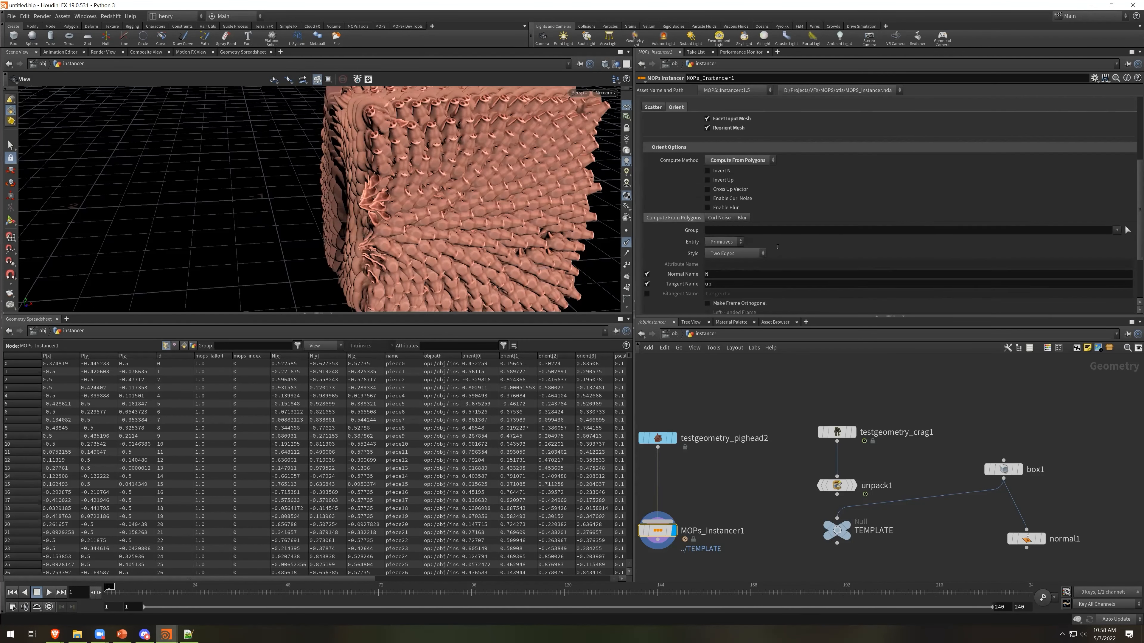
scroll(765, 268, "down", 1)
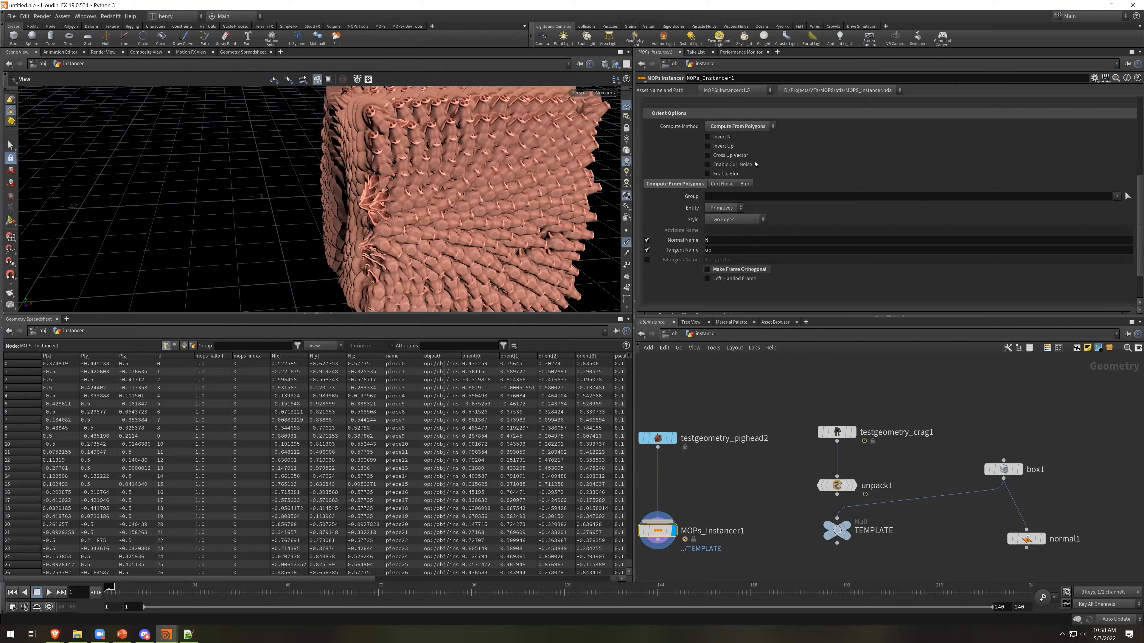
left_click_drag(494, 179, 446, 198)
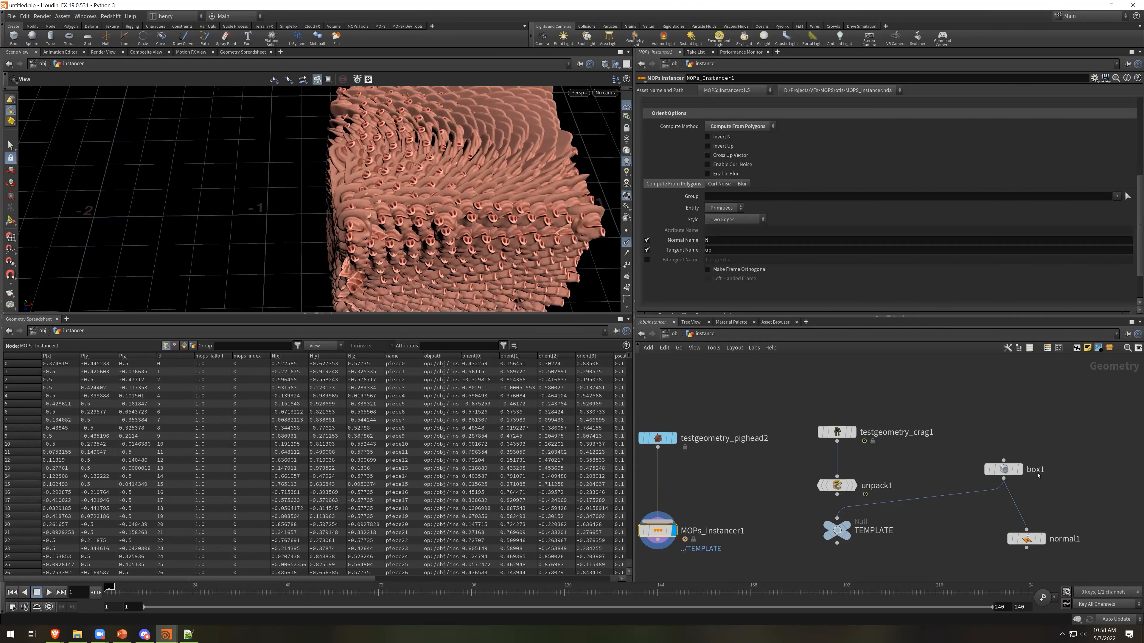
Insert a Facet node between box1 and the TEMPLATE null
left_click(1018, 470)
key("Tab")
type("facet")
key("Return")
left_click(932, 499)
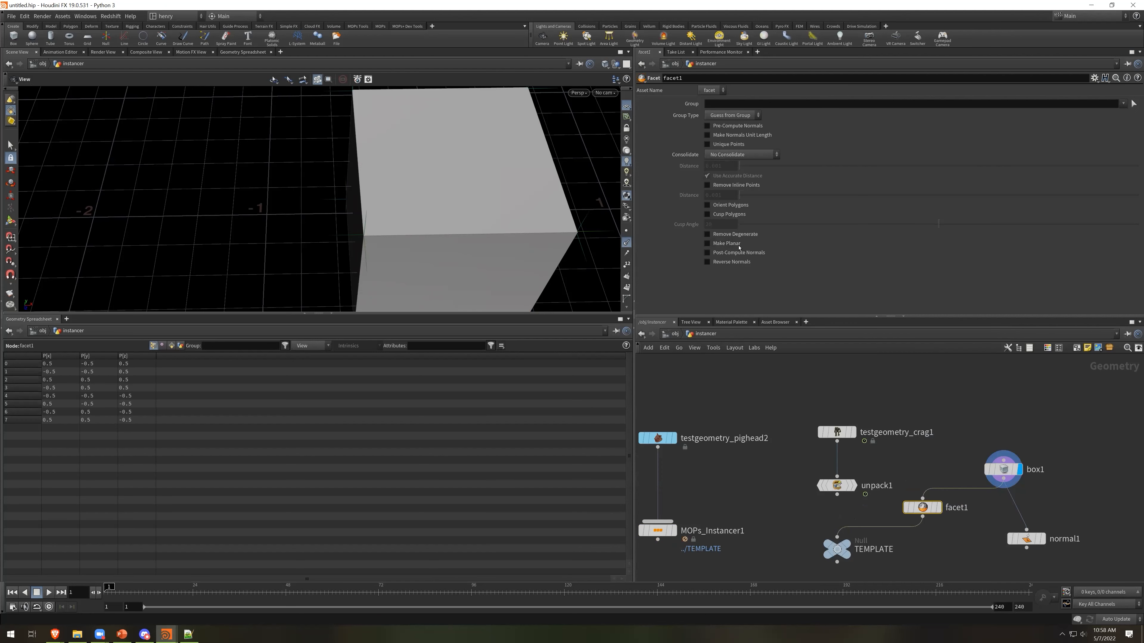
Enable Cusp Polygons and Unique Points on the Facet node and set its Cusp Angle to 0
left_click(724, 215)
left_click(739, 145)
left_click_drag(769, 224, 714, 232)
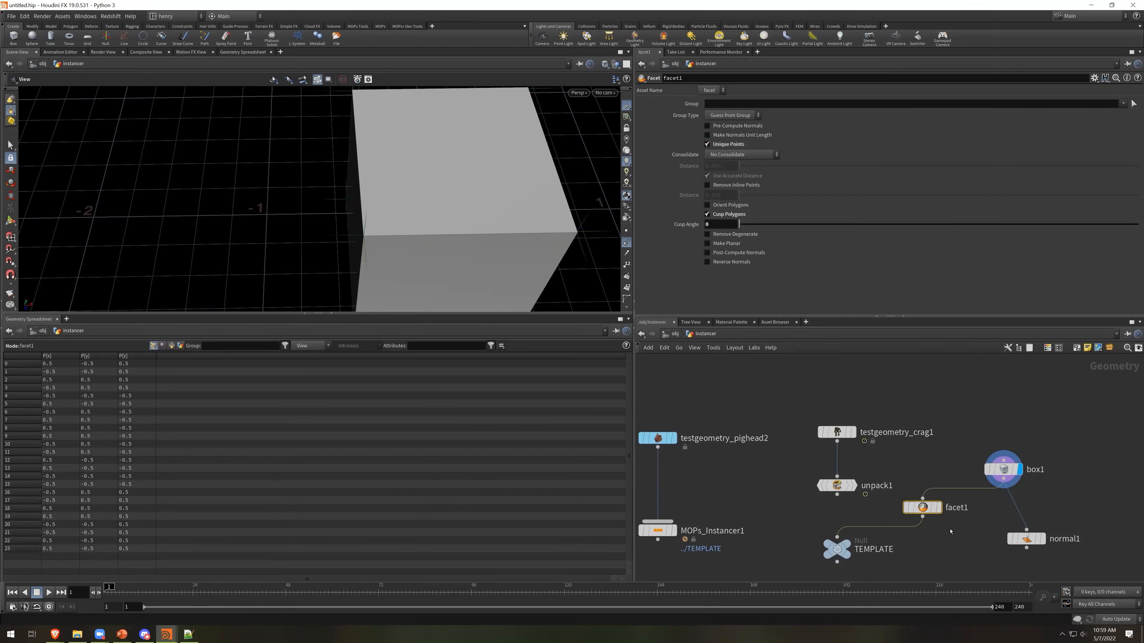
Display the TEMPLATE null to examine the faceted box's normals, and switch the display back to MOPs_Instancer1
middle_click_drag(851, 535, 849, 494)
left_click(626, 242)
left_click(626, 242)
left_click_drag(468, 212, 532, 198)
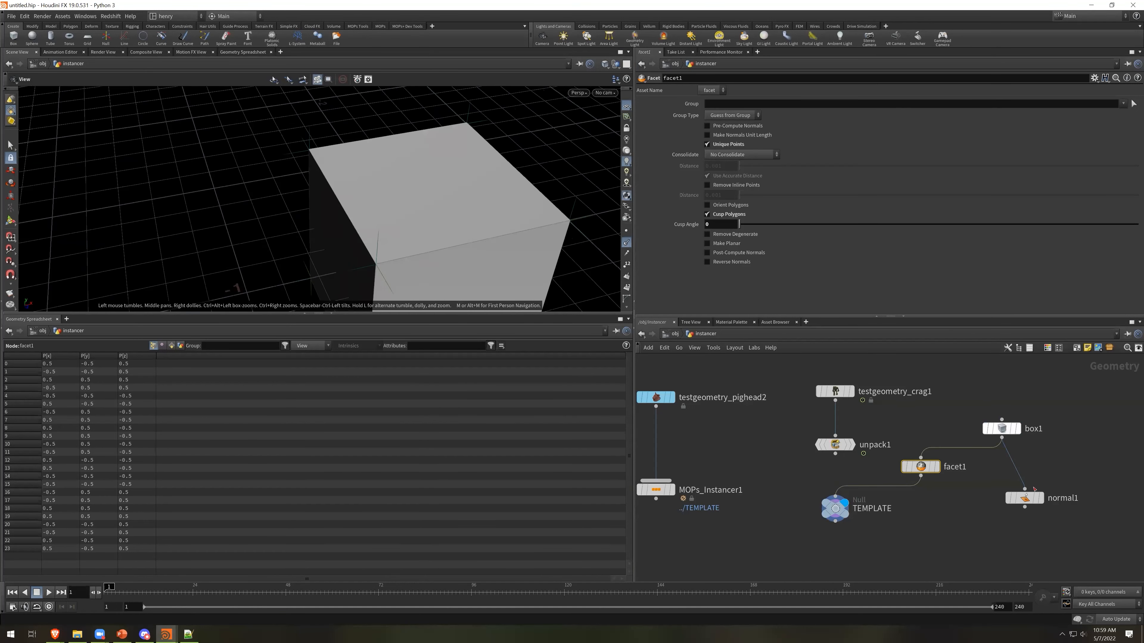
left_click(651, 473)
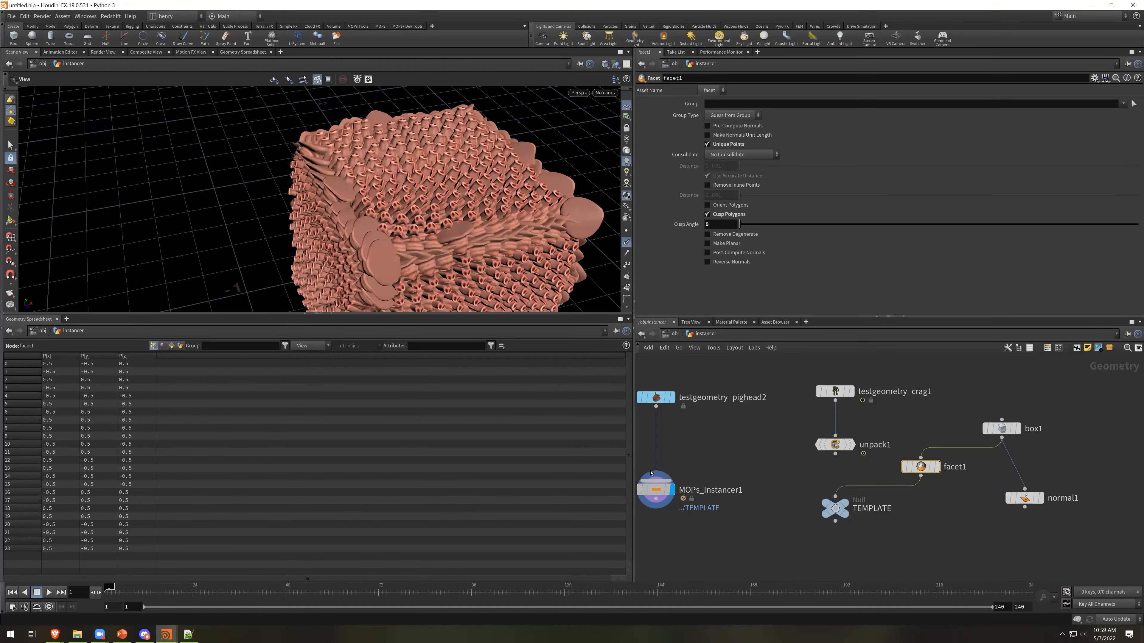
Disable Facet Input Mesh and Reorient Mesh in MOPs_Instancer1's mesh distribution settings and inspect the heads on the box
left_click(654, 486)
scroll(751, 203, "up", 2)
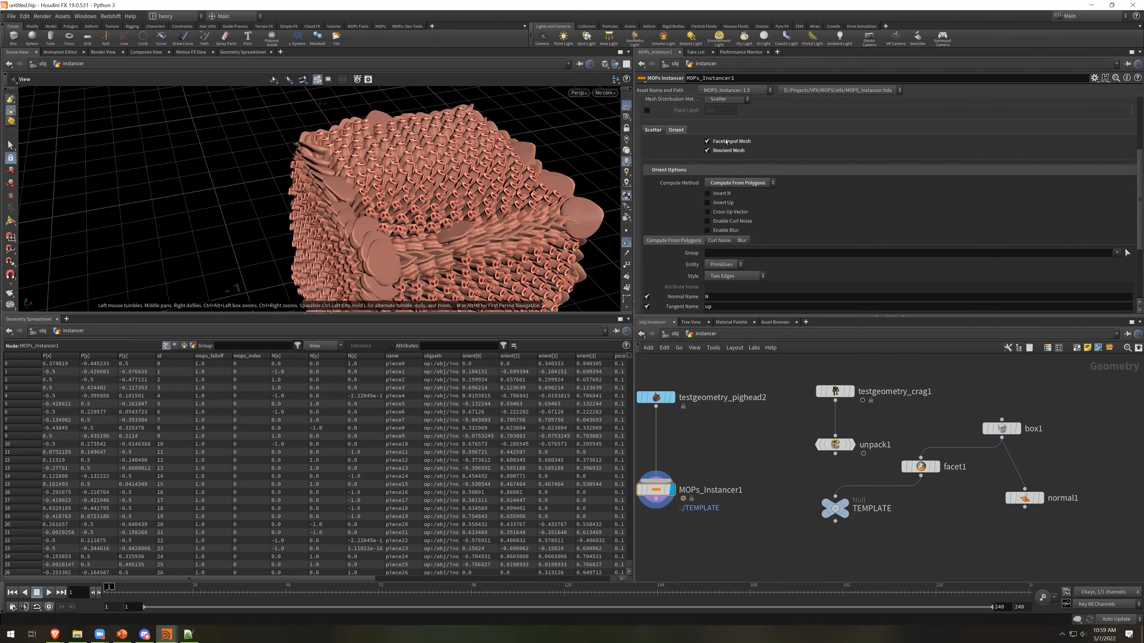
left_click(727, 150)
left_click_drag(491, 241, 512, 221)
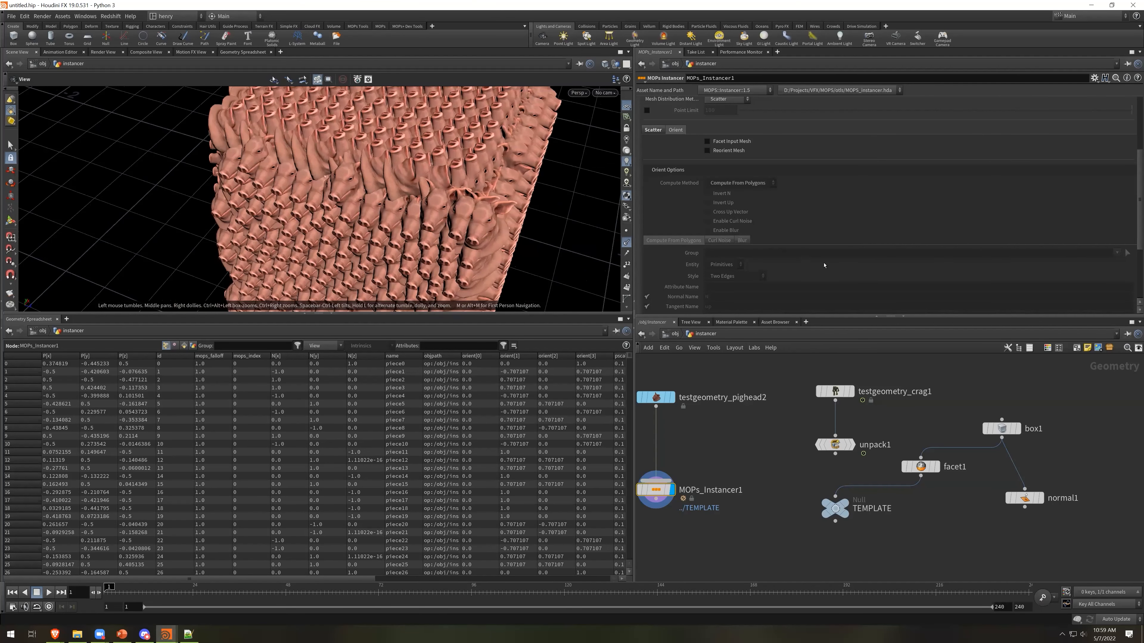
scroll(787, 215, "up", 4)
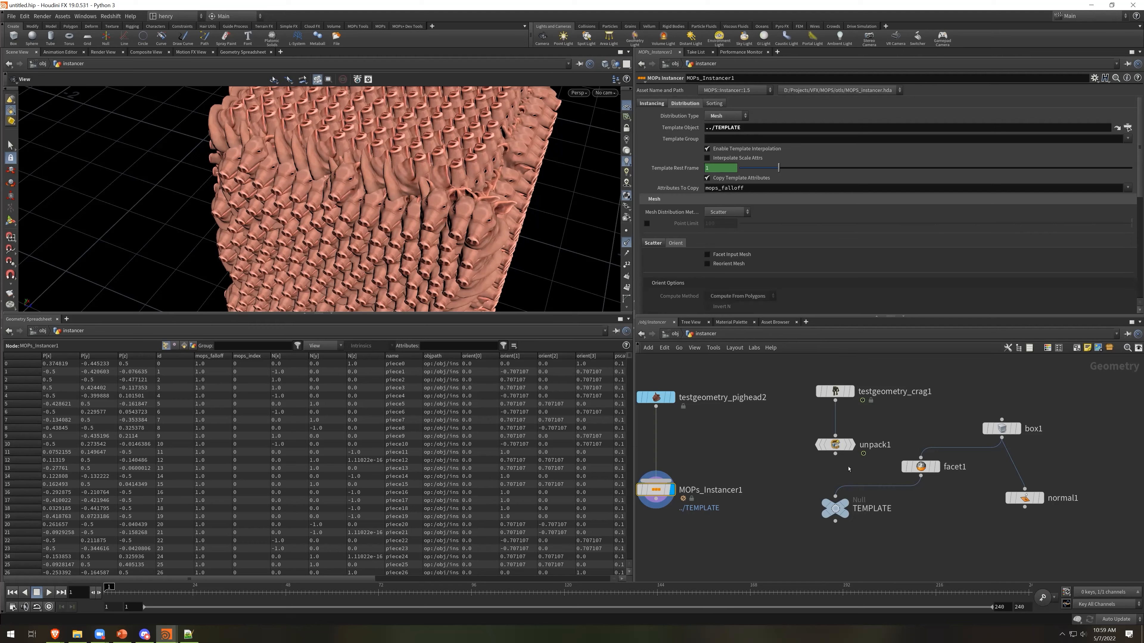
Set the Name Prefix in MOPs_Instancer1's Sorting settings to pighead
middle_click_drag(745, 462, 803, 412)
mouse_move(719, 440)
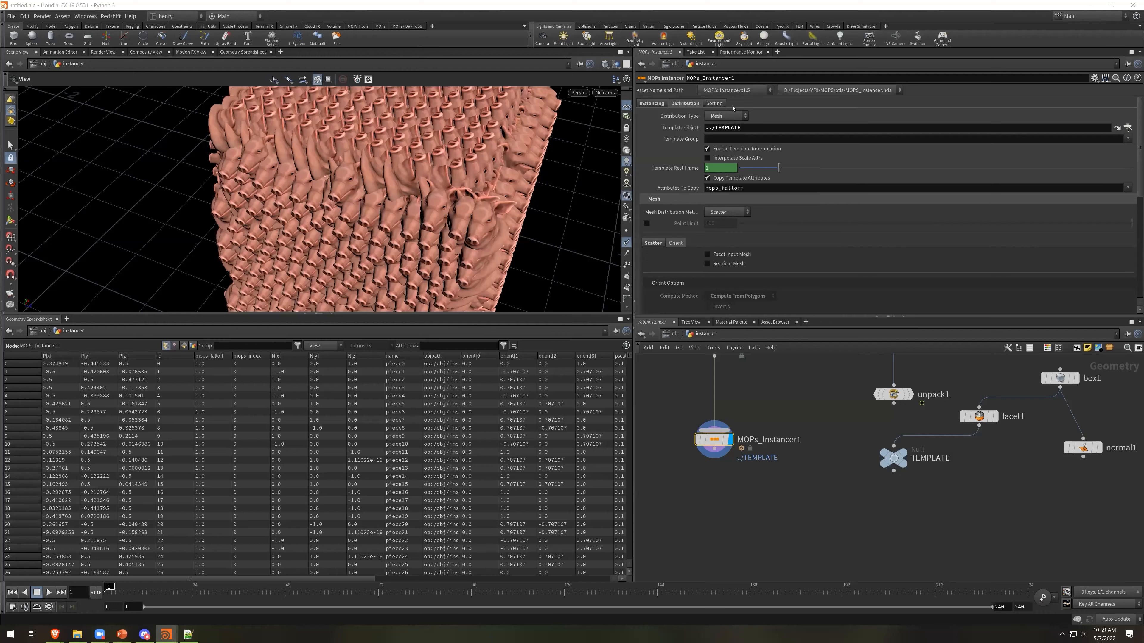
left_click(715, 103)
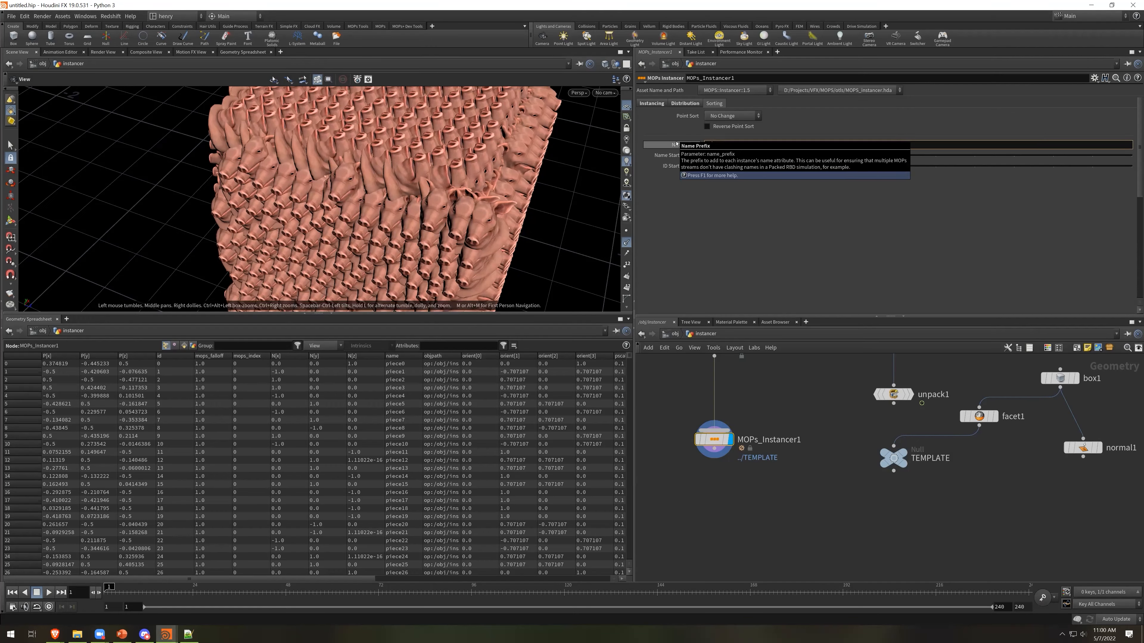
key("Return")
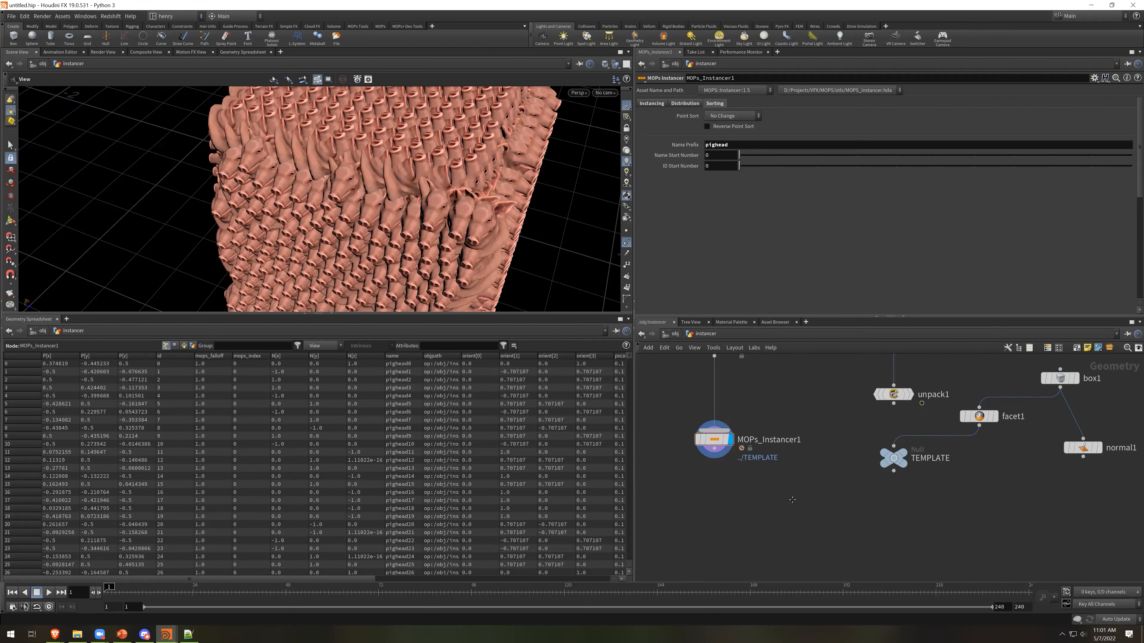
Move testgeometry_pighead2 and MOPs_Instancer1 together farther from the Crag template nodes in the network
middle_click_drag(665, 341, 766, 396)
left_click_drag(779, 478, 822, 385)
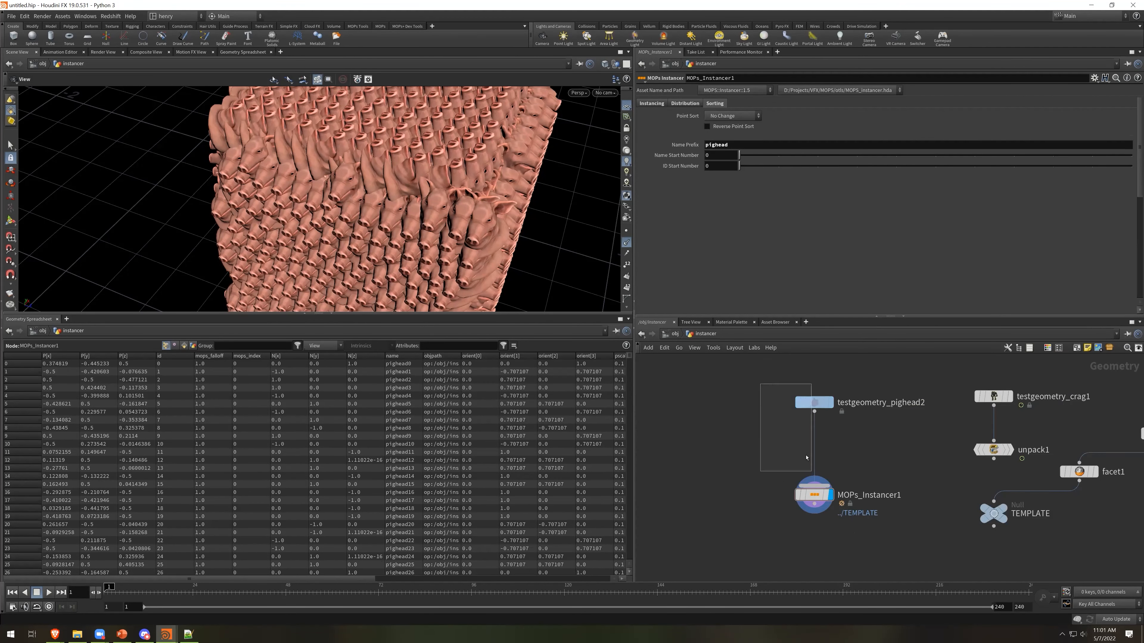
left_click_drag(818, 503, 700, 500)
left_click(700, 500)
Duplicate MOPs_Instancer1 beside the original and disconnect the copy from testgeometry_pighead2
key("ctrl+c")
key("ctrl+v")
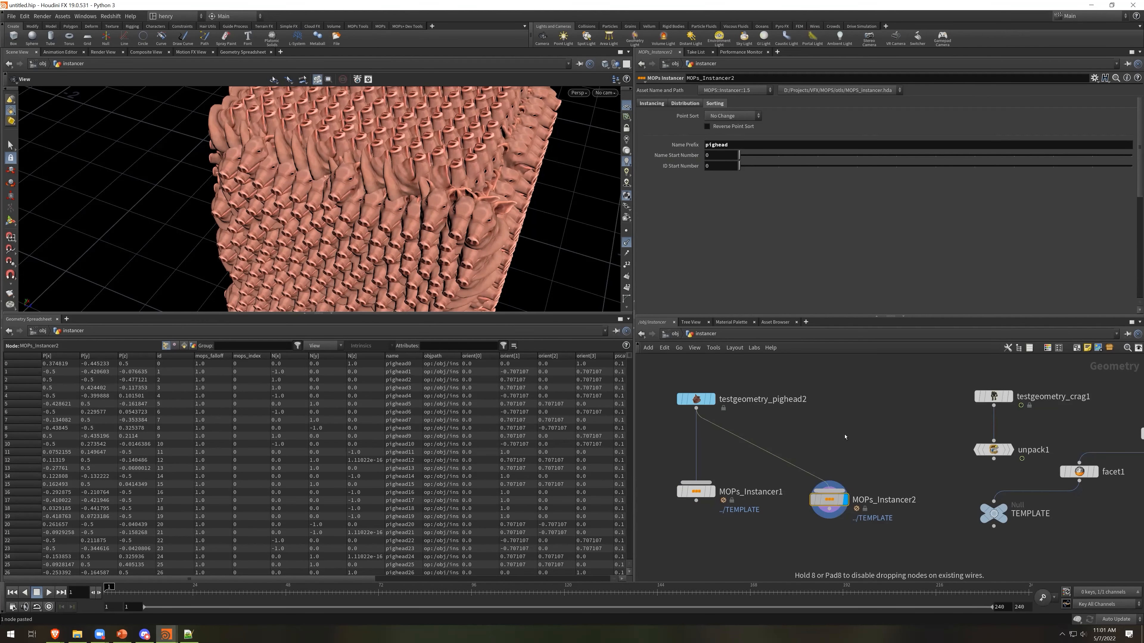
middle_click_drag(776, 451, 745, 467)
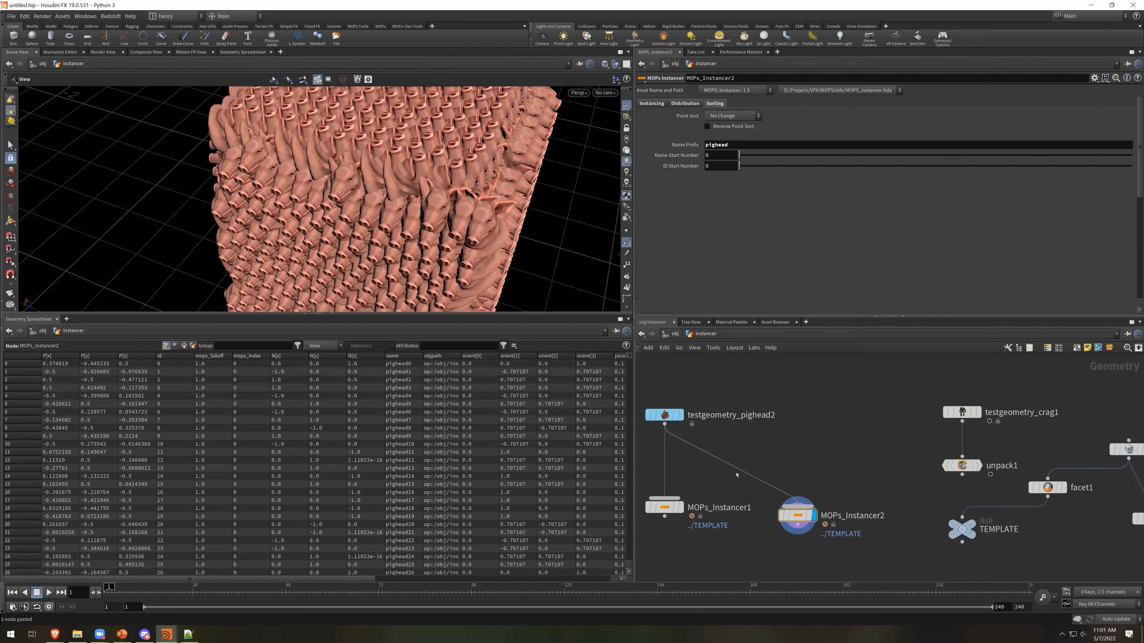
left_click(738, 471)
key("Delete")
left_click(796, 516)
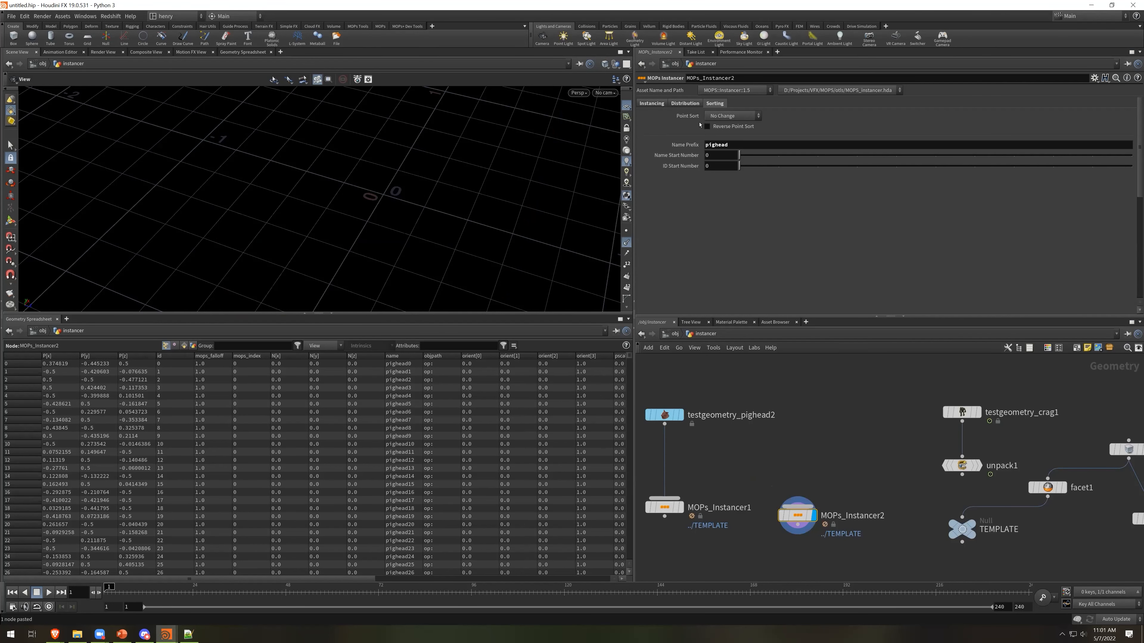
Try the Grid and Radial distribution types on the disconnected MOPs_Instancer2, and delete that node
left_click(653, 104)
left_click(721, 117)
left_click(721, 117)
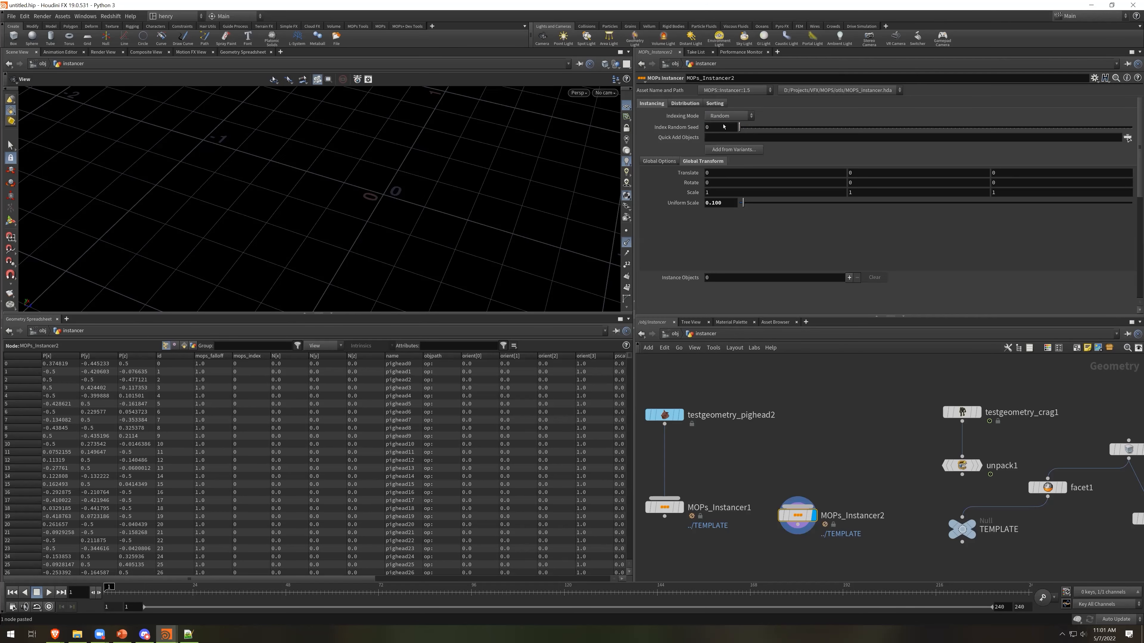
left_click(684, 103)
left_click(726, 116)
left_click(720, 153)
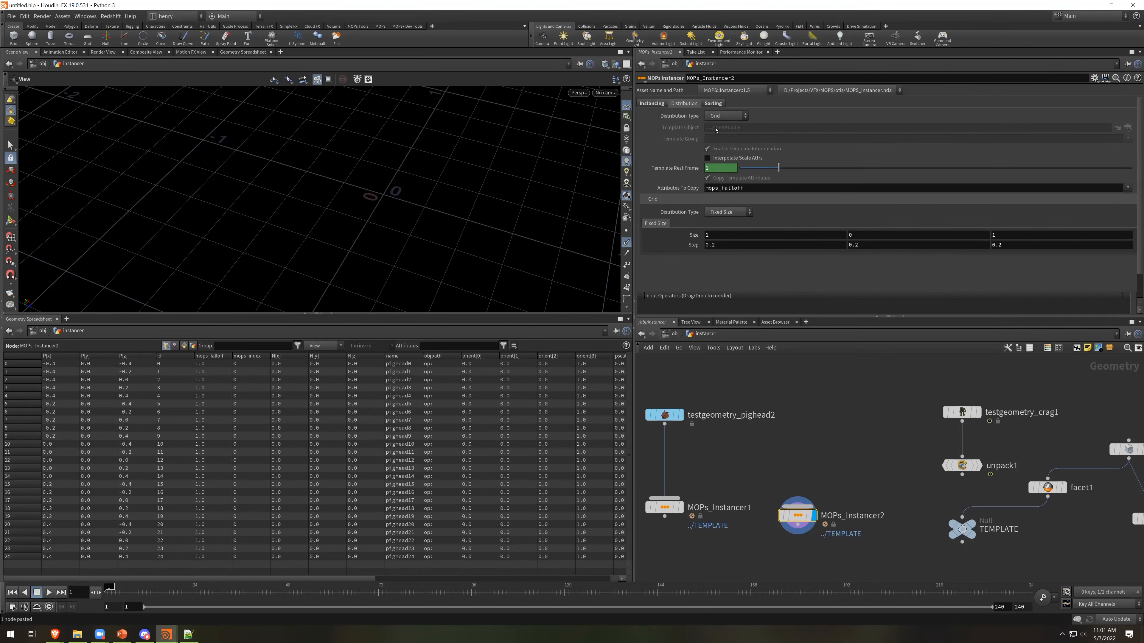
left_click(719, 118)
left_click(721, 147)
left_click(720, 116)
left_click(720, 135)
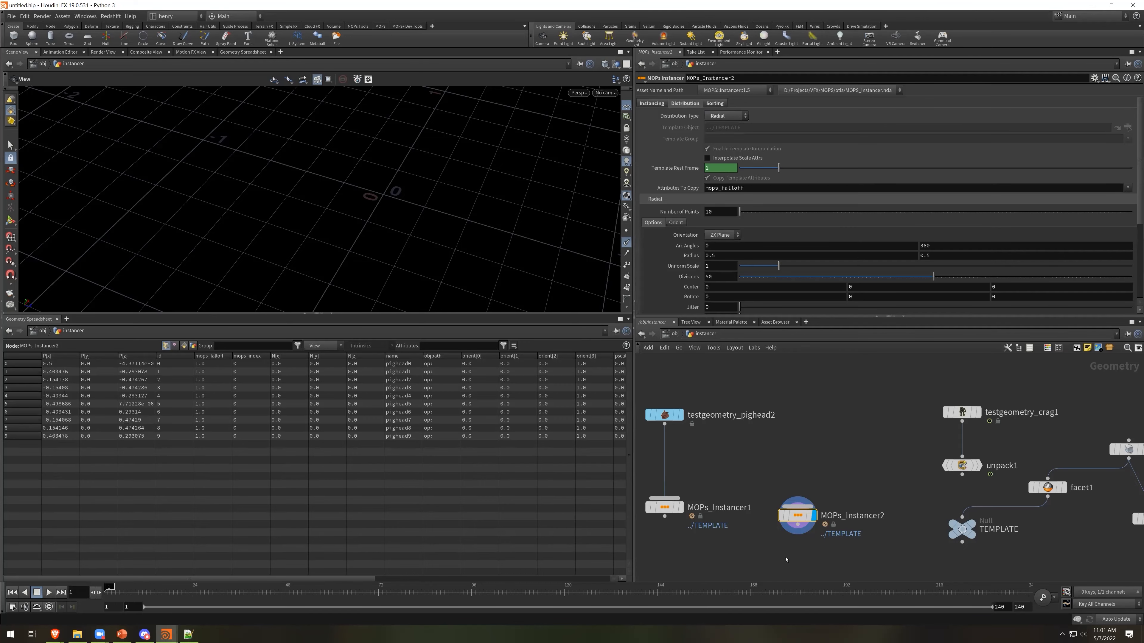
key("Delete")
key("Tab")
type("mops")
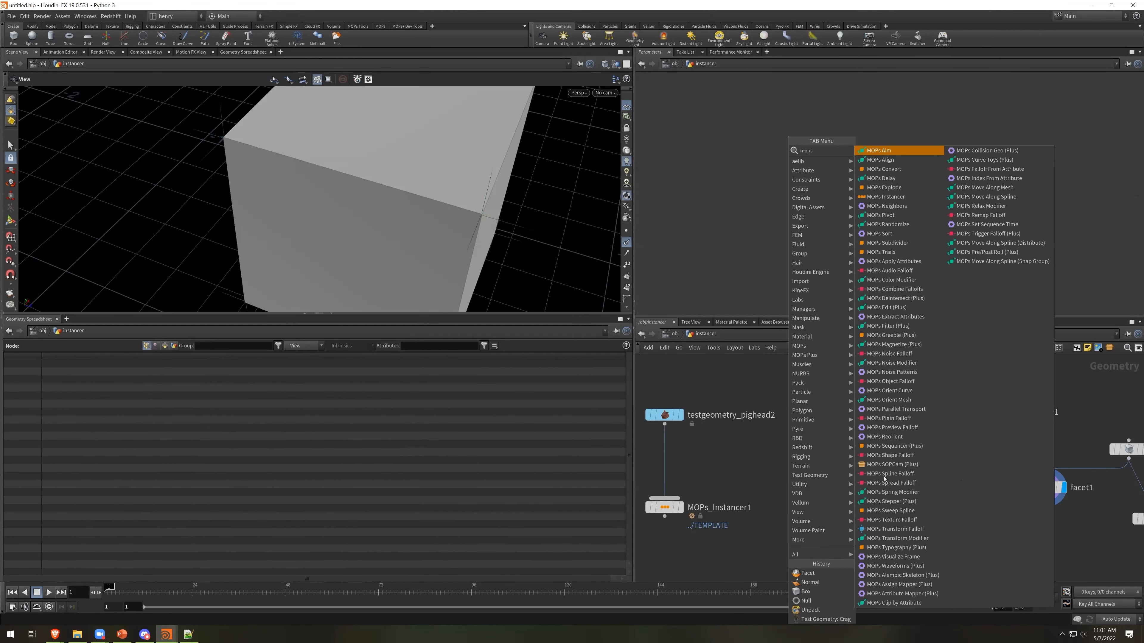
key("Escape")
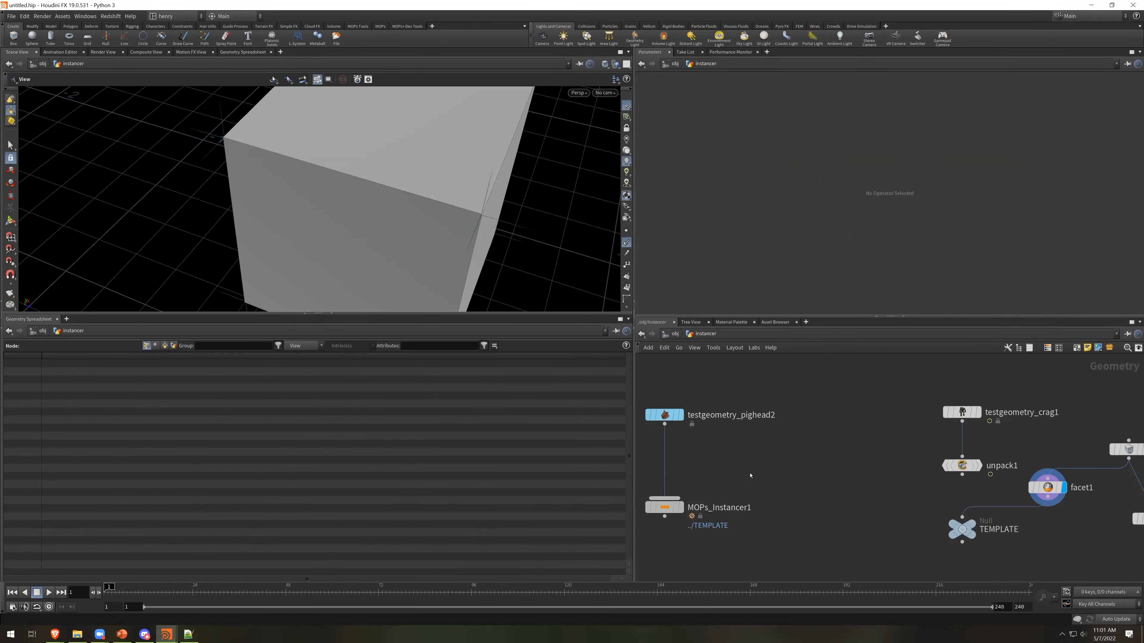
Duplicate MOPs_Instancer1 with its pig head input connected and place the copy beside the original
left_click(665, 509)
key("ctrl+c")
key("ctrl+v")
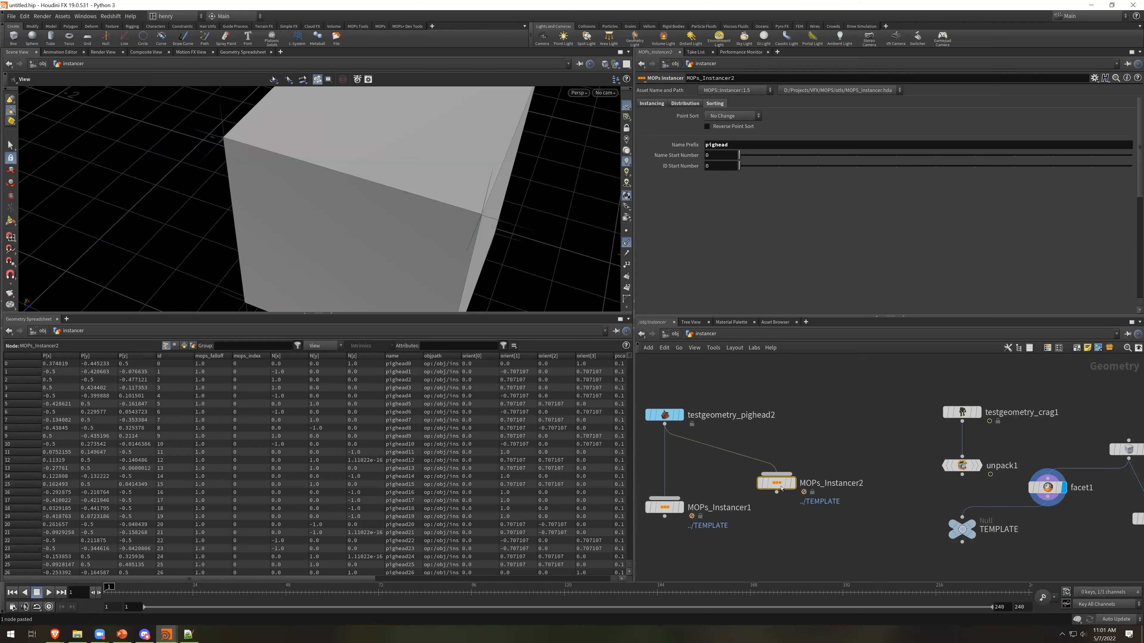
left_click_drag(777, 483, 787, 501)
Set the Distribution Type of MOPs_Instancer2 to Grid
left_click(726, 116)
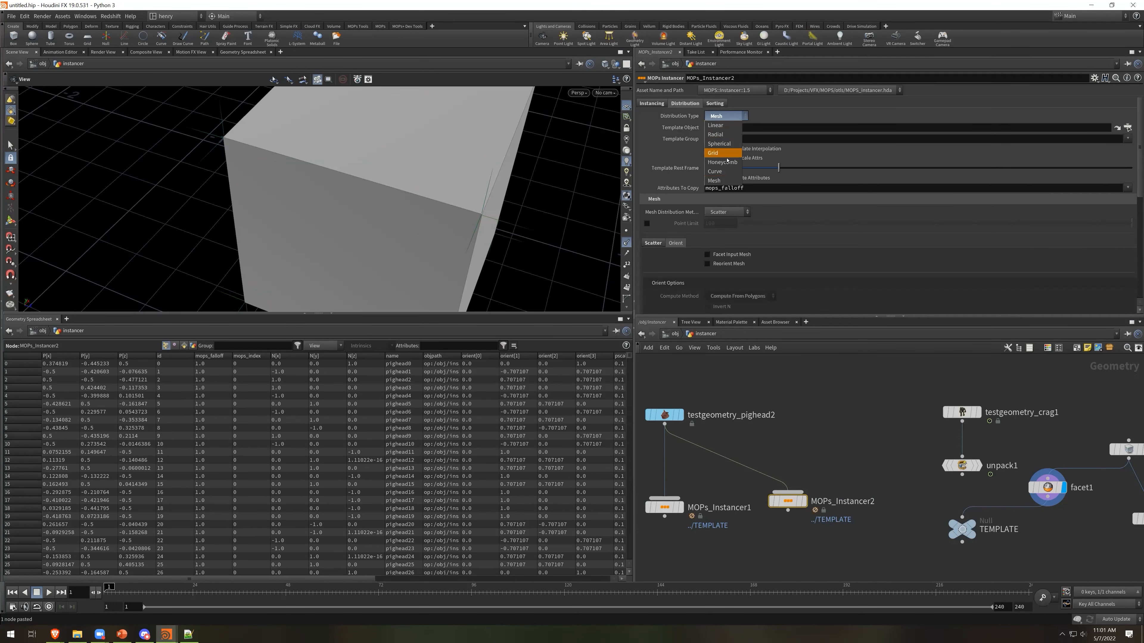
left_click(723, 156)
left_click(803, 501)
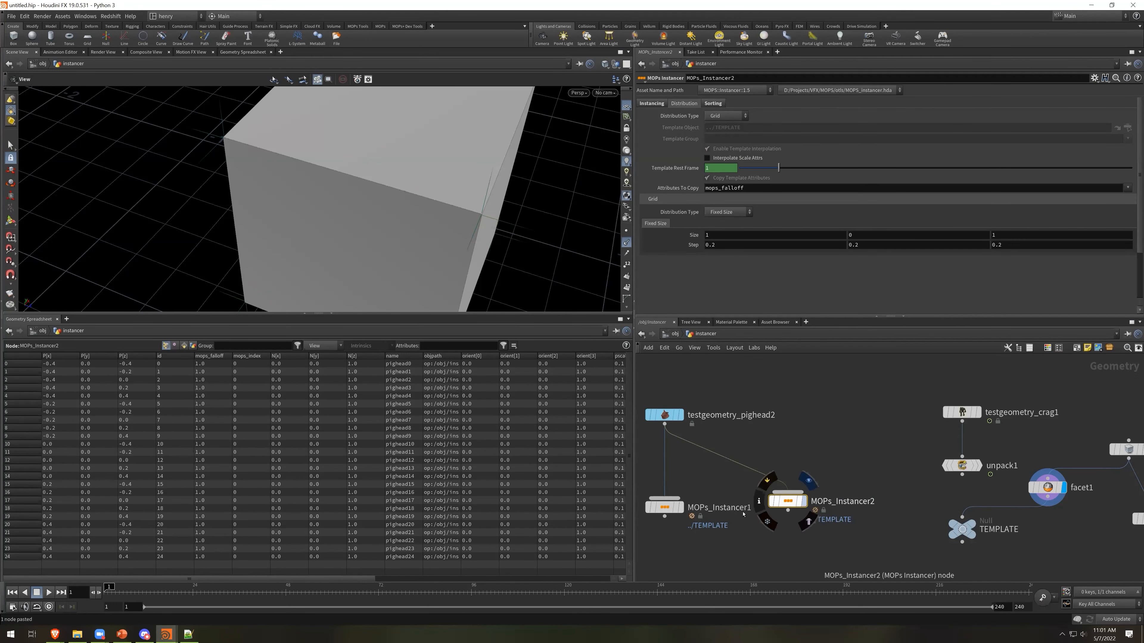
Add a Merge node below the two MOPs Instancers, connect both instancers into it and display the merged result
middle_click_drag(733, 569, 743, 528)
key("Tab")
type("merge")
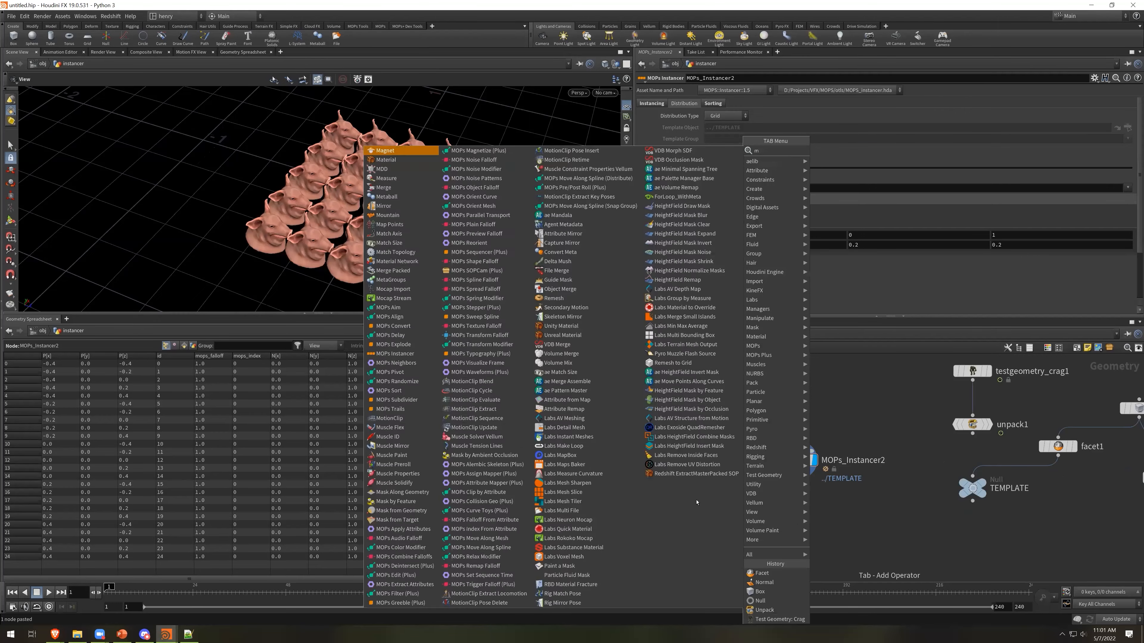
key("Return")
left_click(789, 532)
left_click_drag(675, 475, 789, 522)
left_click_drag(798, 479, 789, 522)
left_click(804, 531)
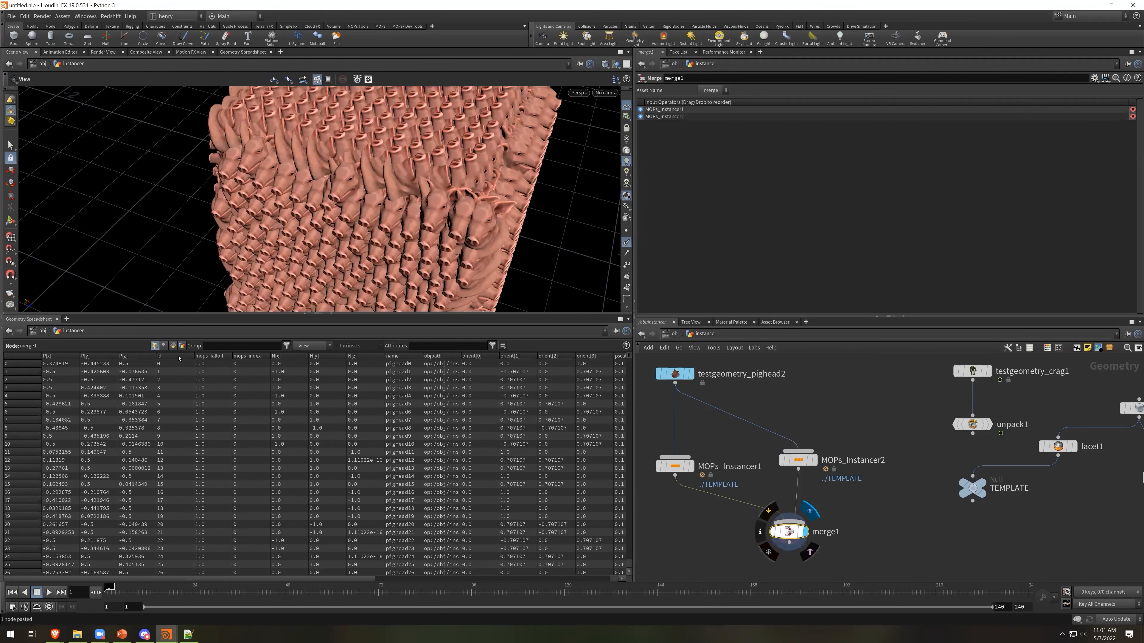
Sort the merged points by their id attribute and check the id values for duplicates
left_click(179, 357)
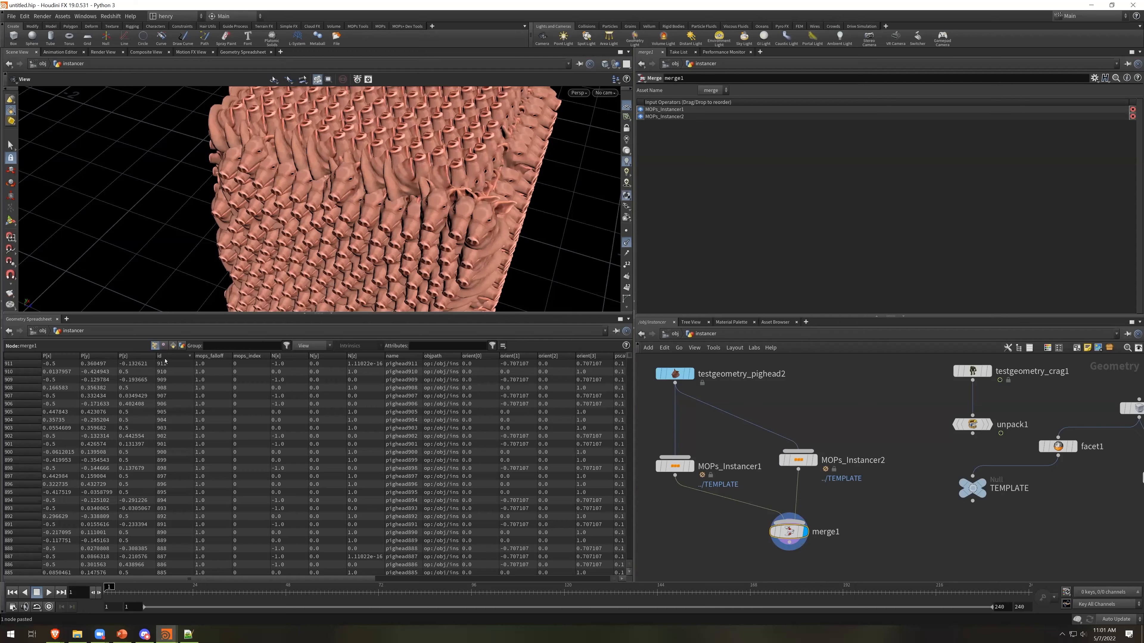
left_click(175, 357)
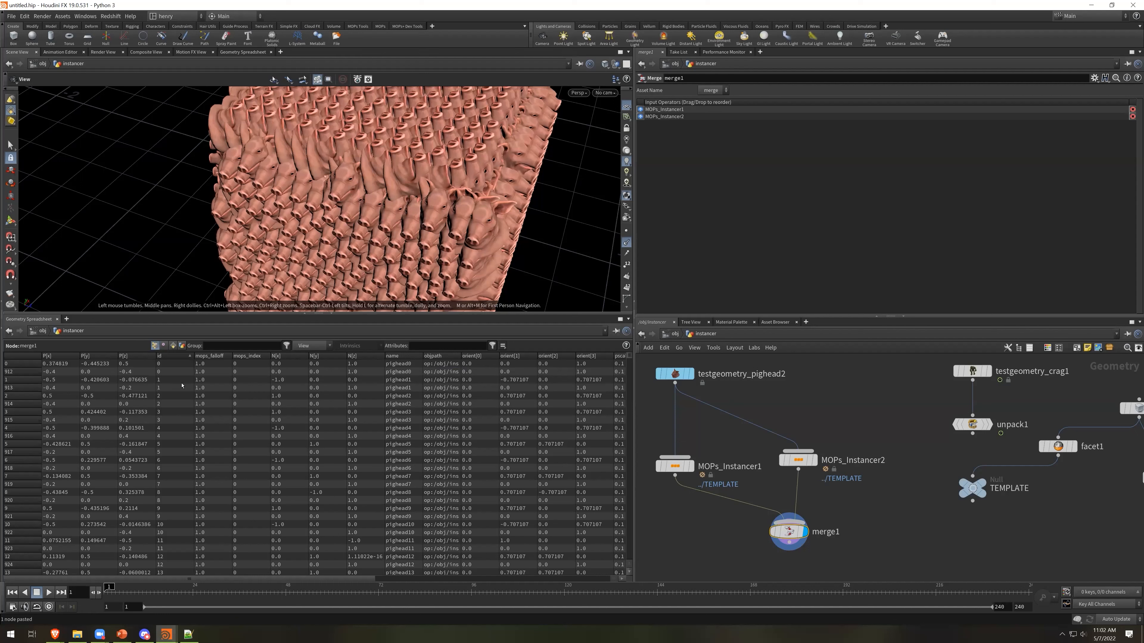
Set the ID Start Number of MOPs_Instancer2 to 10000
left_click(814, 460)
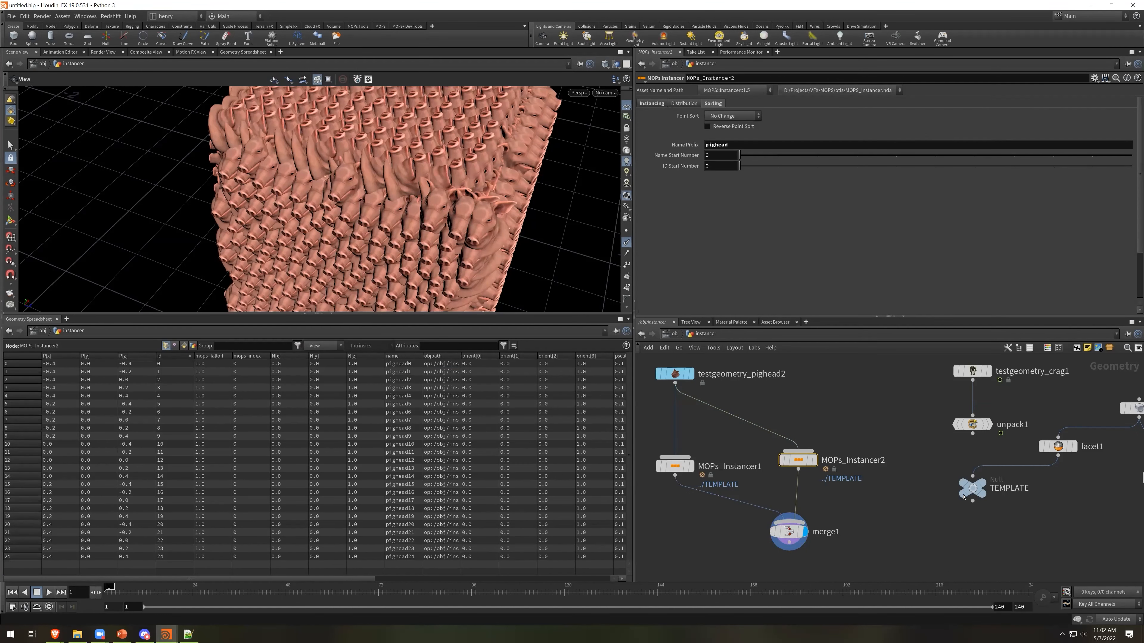
mouse_move(961, 499)
left_click(698, 169)
type("1000")
key("Return")
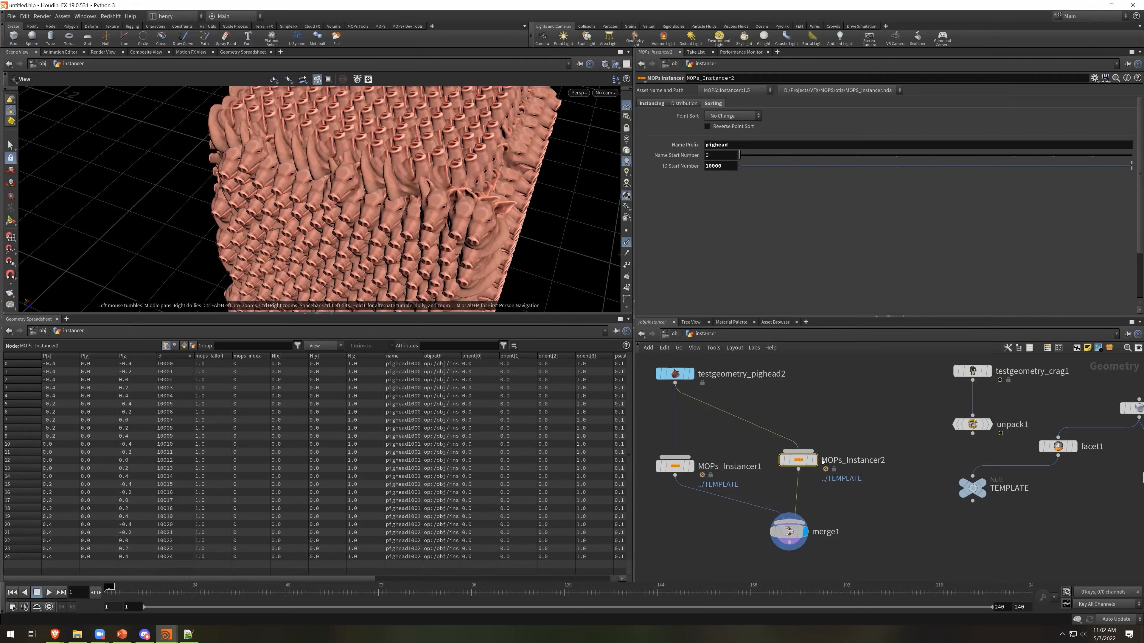
Examine the merge1 point ids where the first instancer's points end and the second instancer's points begin
left_click(788, 532)
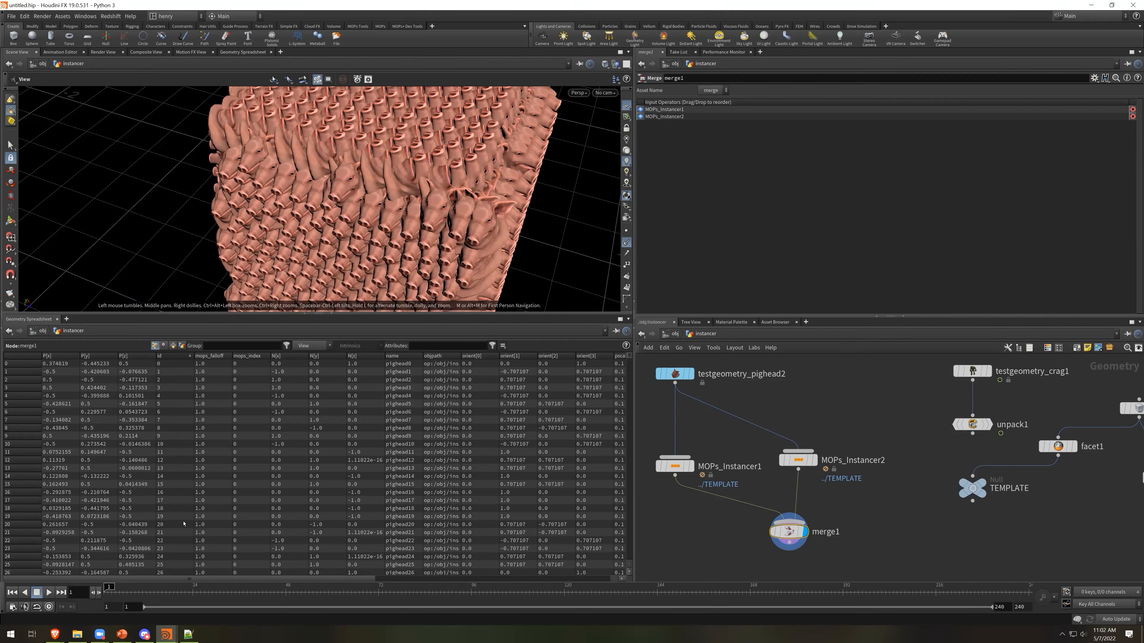
left_click_drag(629, 357, 635, 559)
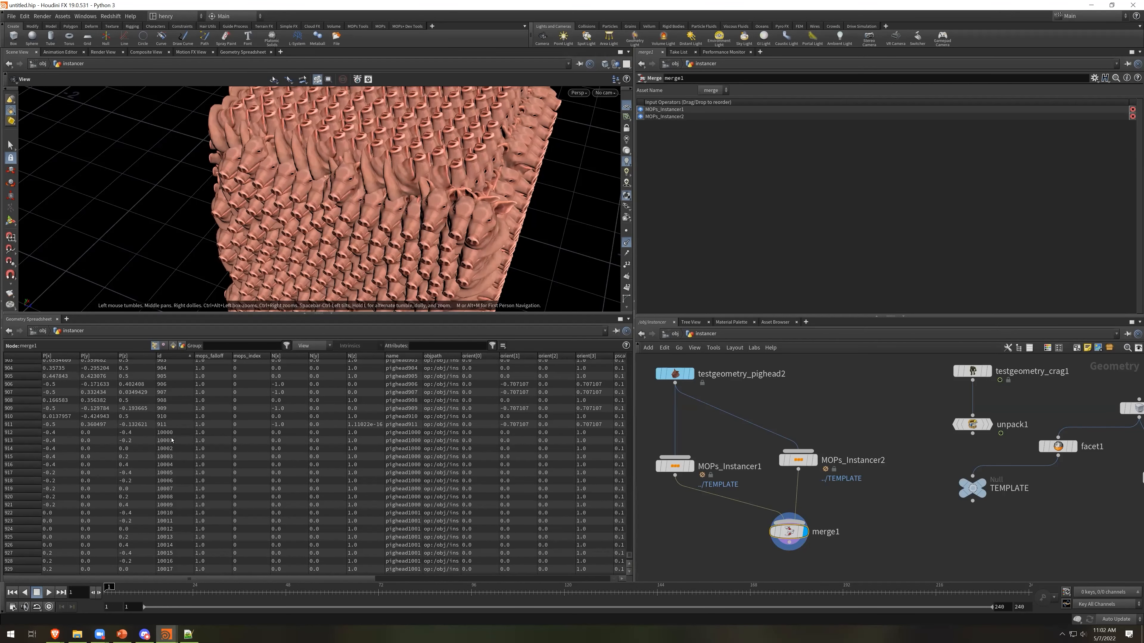
left_click(176, 425)
left_click(173, 434)
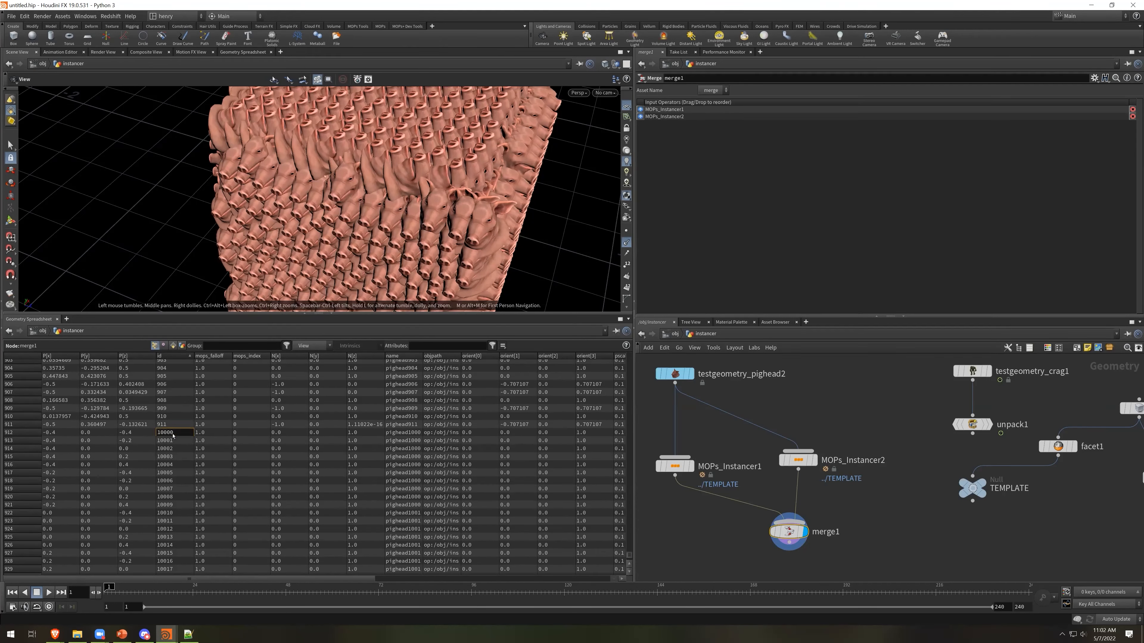
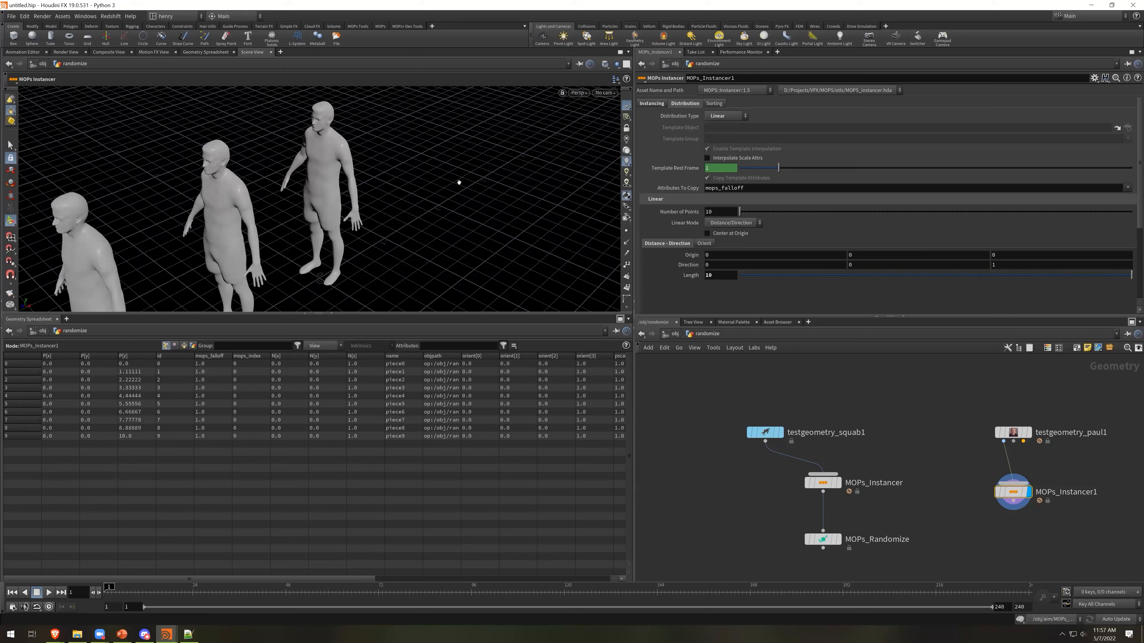
Add a MOPs Randomize node after MOPs_Instancer1 in the human figure network
key("space+g")
left_click_drag(359, 170, 302, 164)
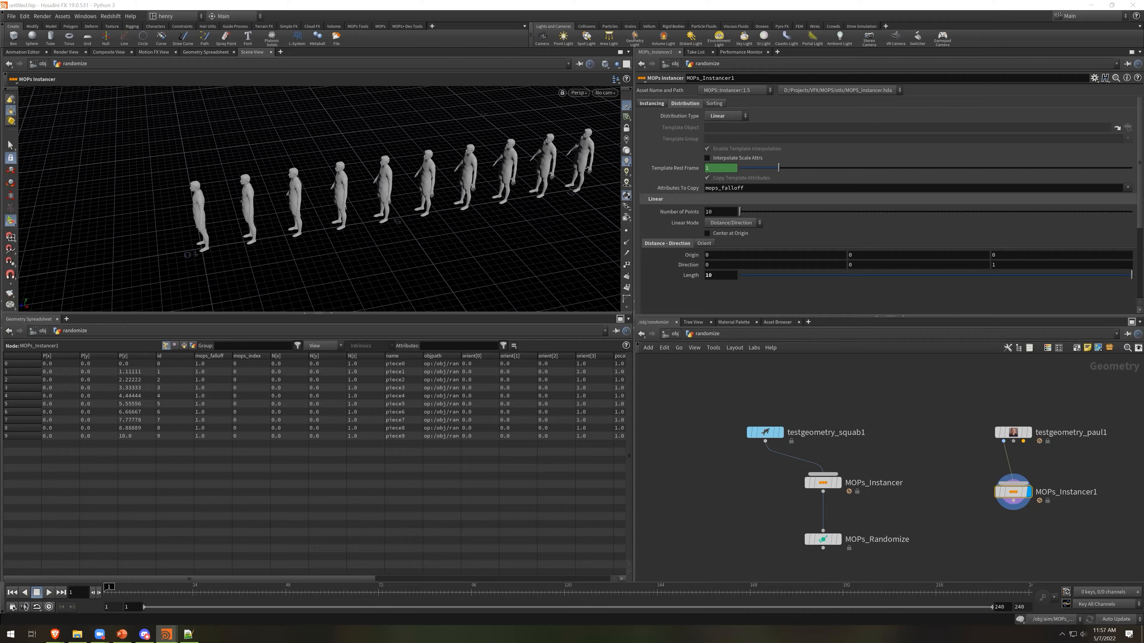
key("Tab")
type("rand")
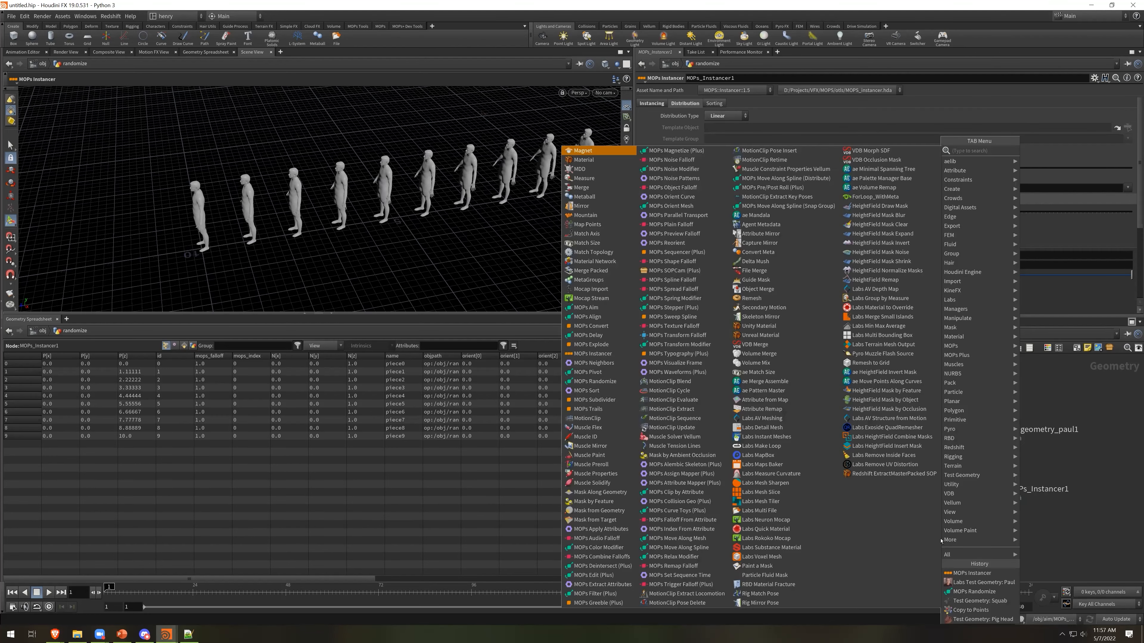
key("Return")
left_click(985, 541)
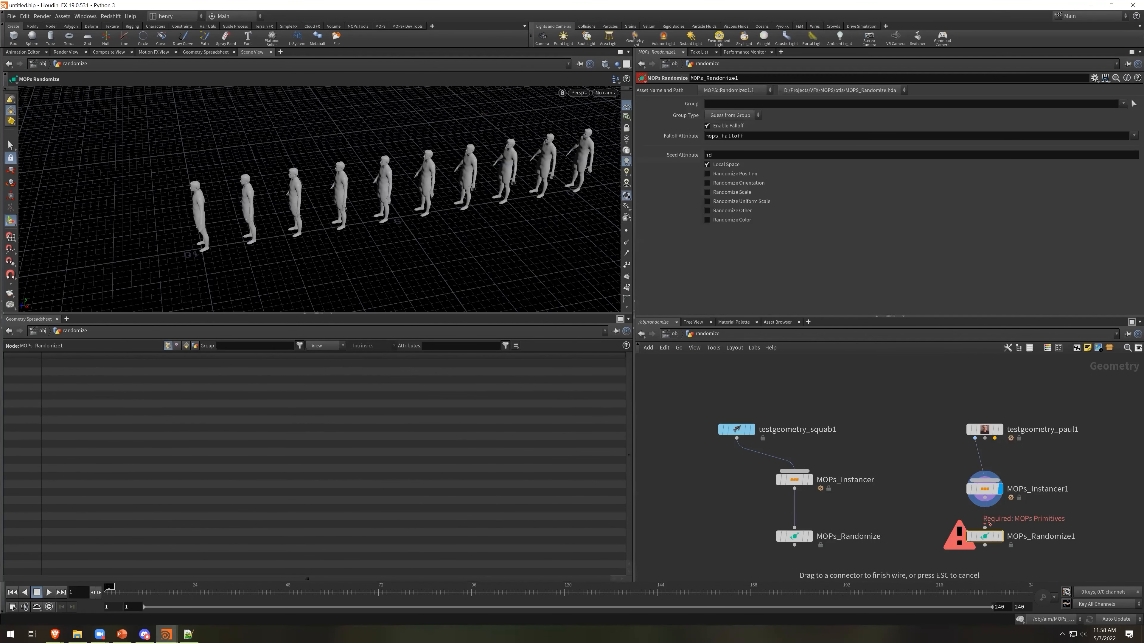
Enable Randomize Orientation on MOPs_Randomize1 and set the X and Z rotate minimum and maximum to 0
left_click(744, 184)
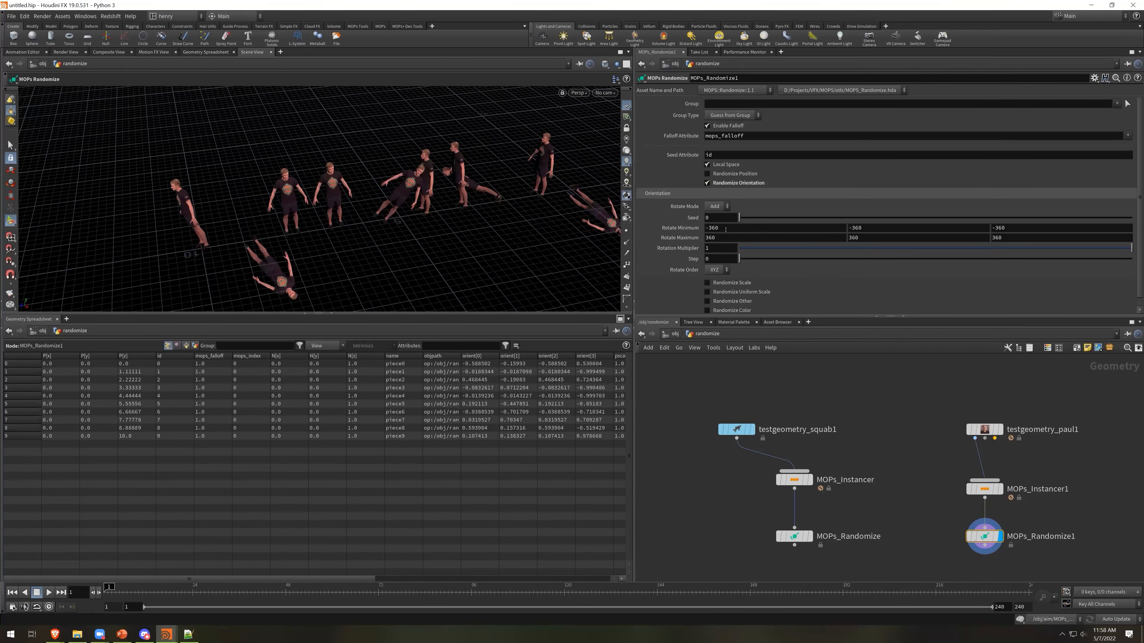
left_click_drag(722, 229, 677, 240)
type("0")
key("Return")
type("0")
key("Return")
left_click_drag(1009, 228, 963, 238)
type("0")
key("Return")
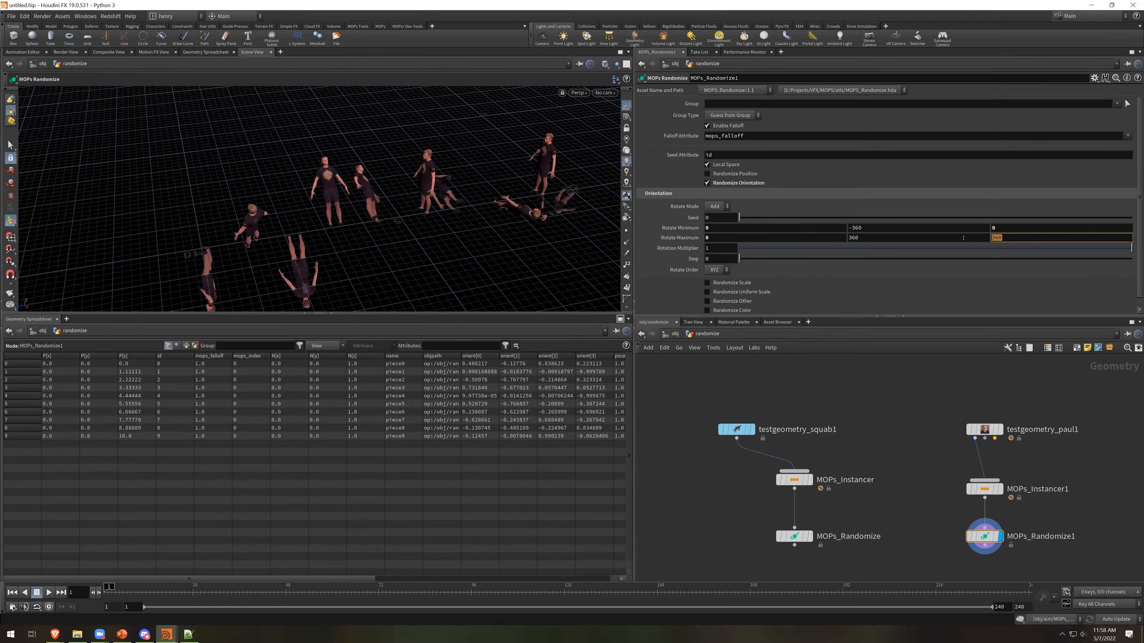
type("0")
key("Return")
key("Escape")
left_click_drag(492, 274, 522, 179)
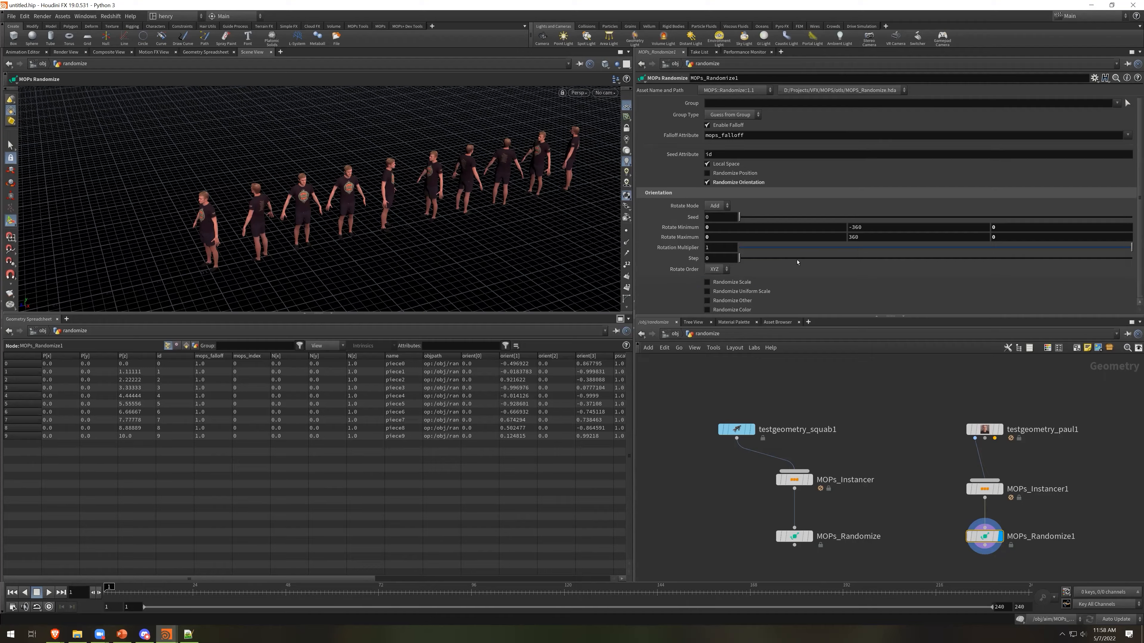
Set the orientation Step of MOPs_Randomize1 to 90 and view the figures from above
left_click_drag(723, 259, 682, 259)
type("90")
key("Return")
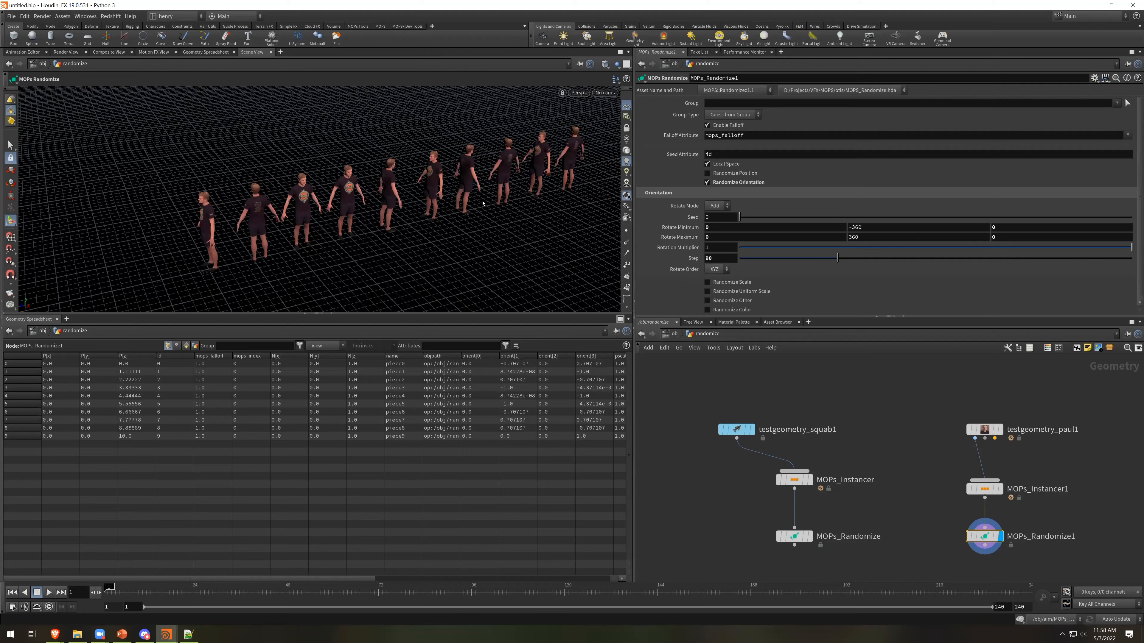
key("space")
left_click_drag(434, 250, 433, 306)
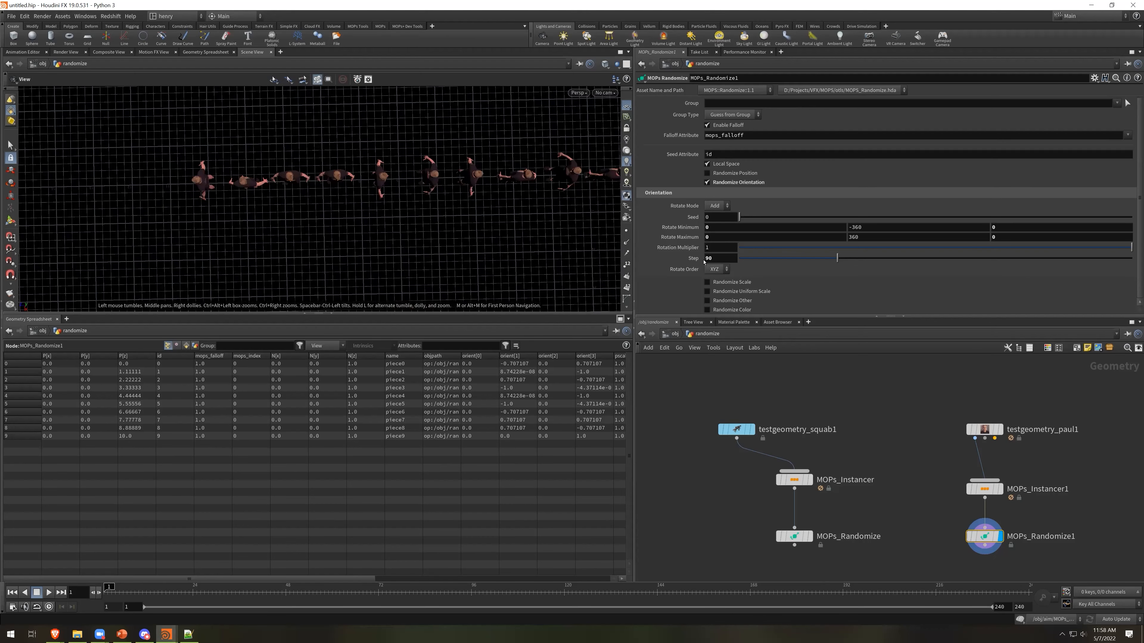
Set the orientation Step of MOPs_Randomize1 to 45
left_click_drag(717, 259, 693, 260)
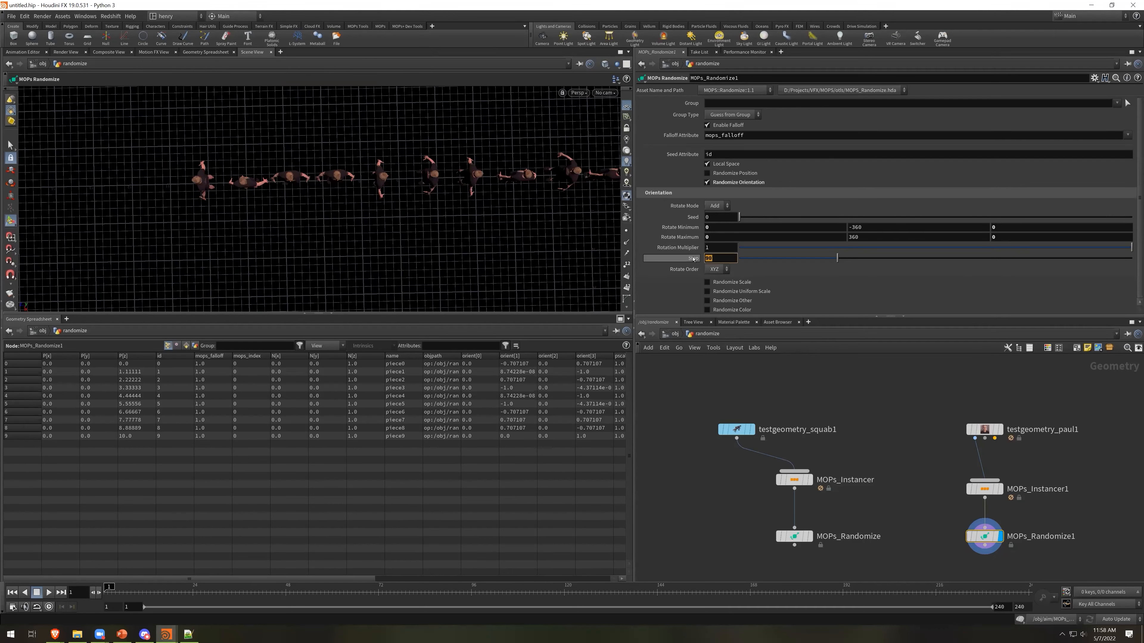
type("45")
key("Return")
left_click_drag(492, 234, 421, 245)
left_click(709, 258)
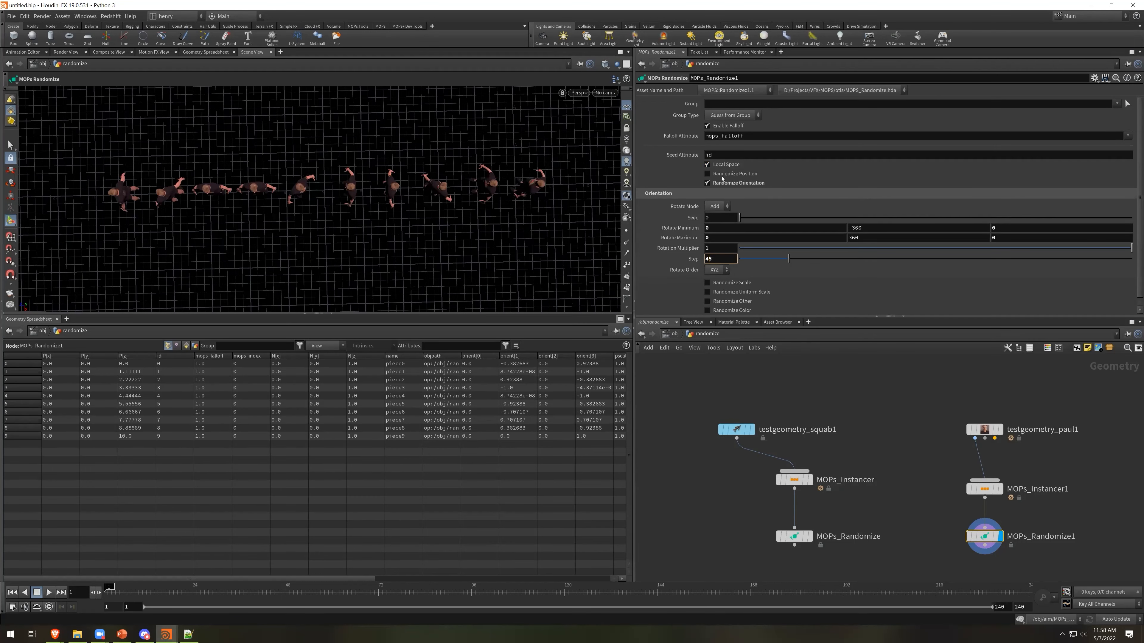
Enable Randomize Position on MOPs_Randomize1, with a Y Translate Maximum of 1 and a Step of 1
left_click(726, 175)
key("Escape")
left_click_drag(635, 135, 669, 135, "alt")
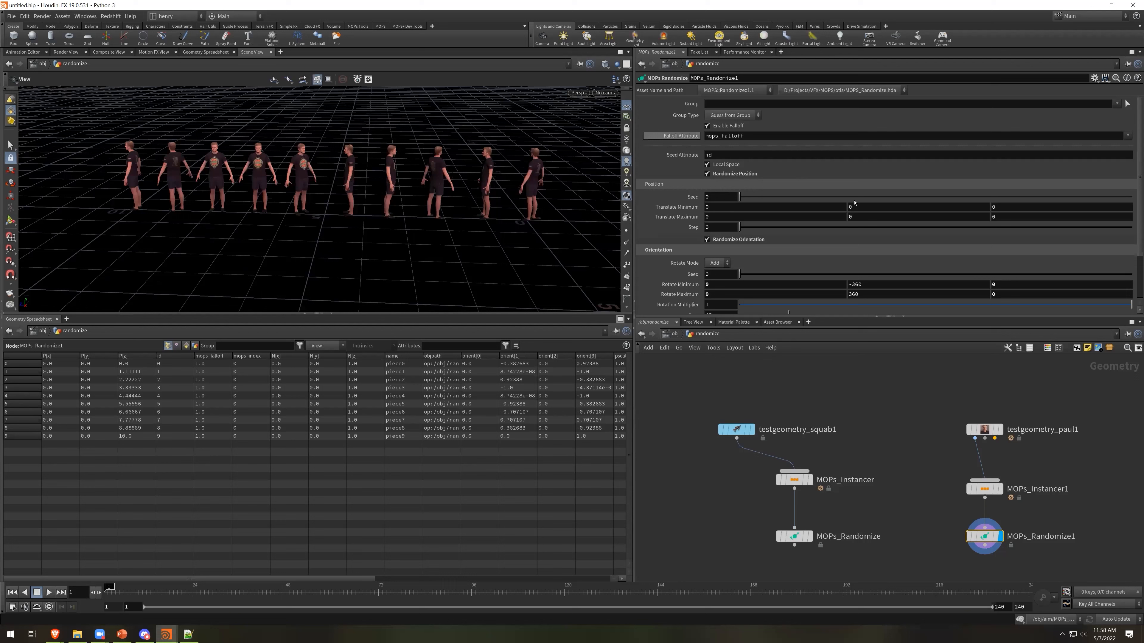
left_click(858, 218)
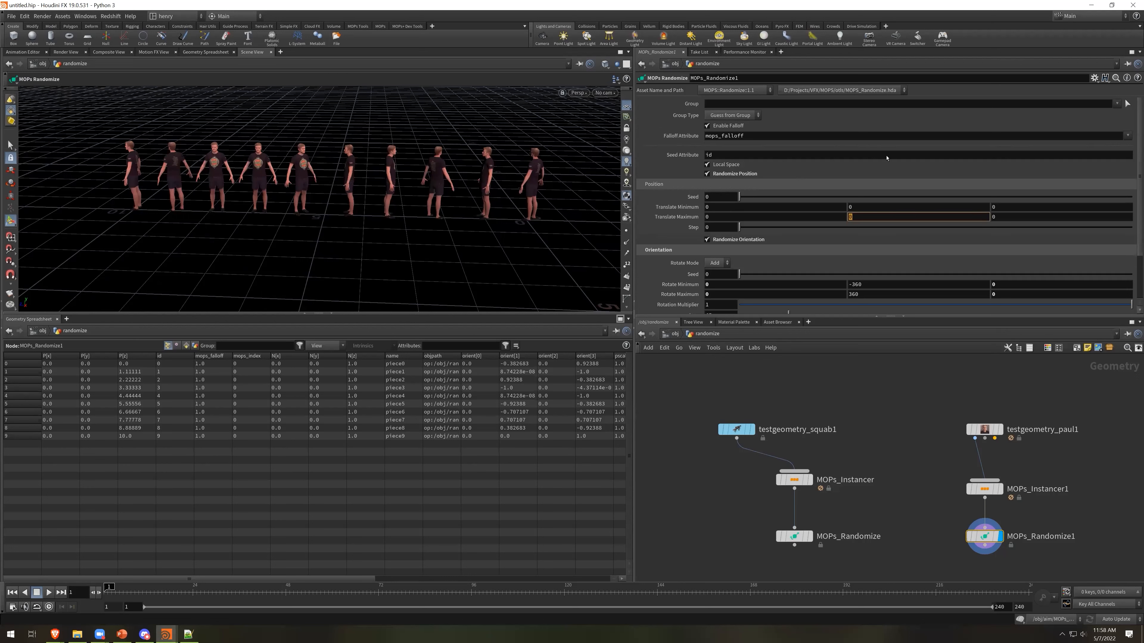
type("1")
key("Return")
left_click(716, 227)
type("1")
key("Return")
left_click_drag(311, 215, 334, 198, "alt")
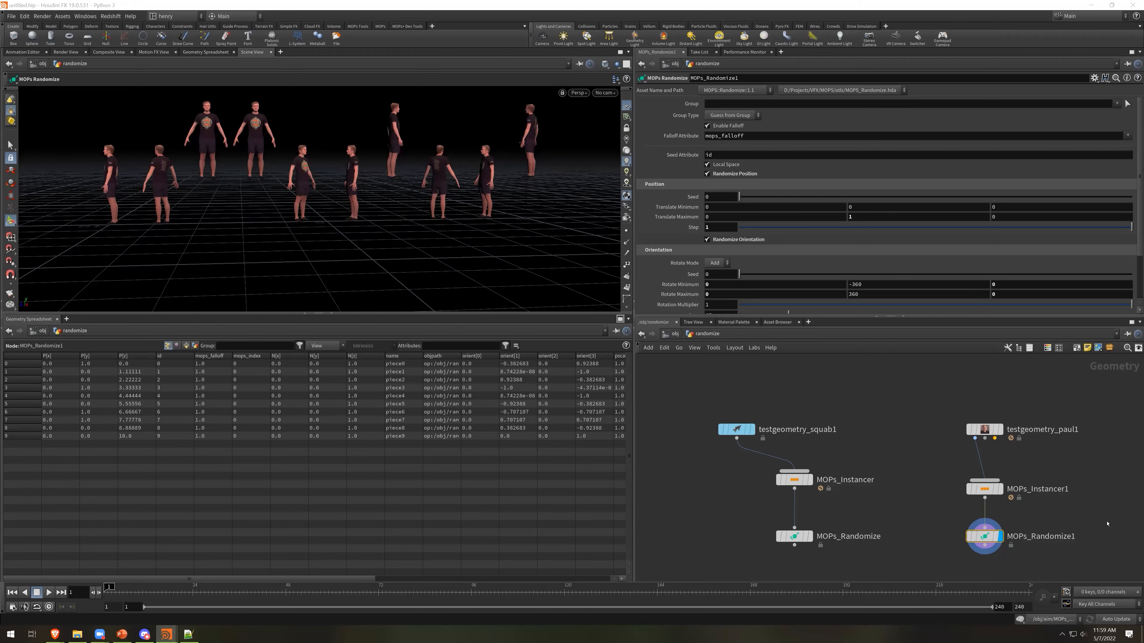
Add a MOPs Shape Falloff node after MOPs_Randomize1 and display it
middle_click_drag(909, 459, 850, 390)
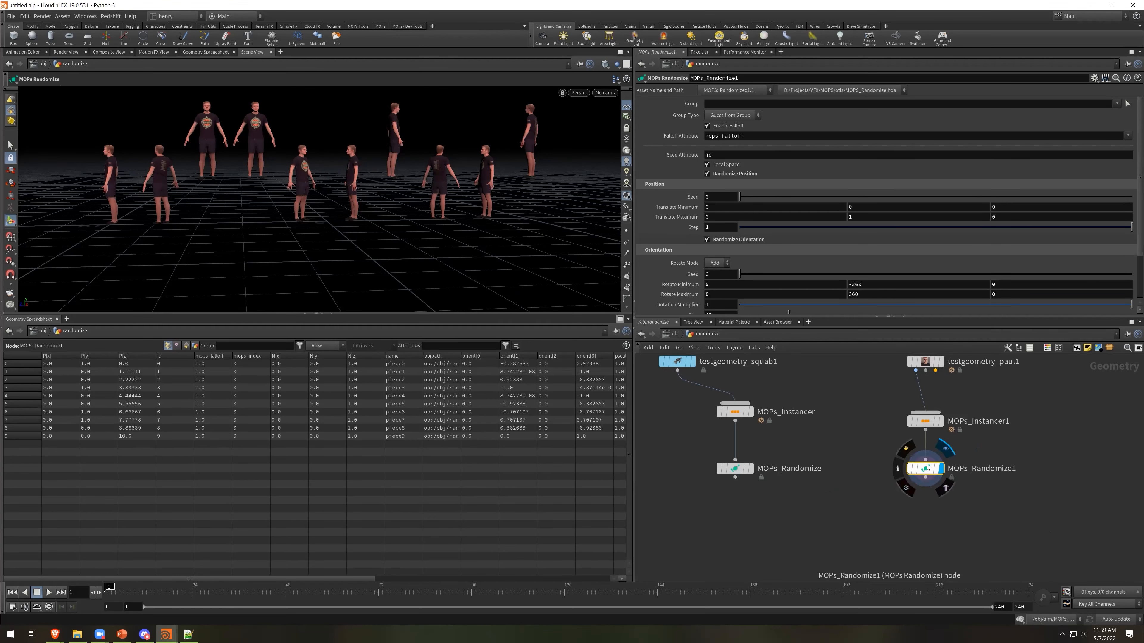
middle_click_drag(969, 520, 963, 506)
key("Tab")
type("mopsfa")
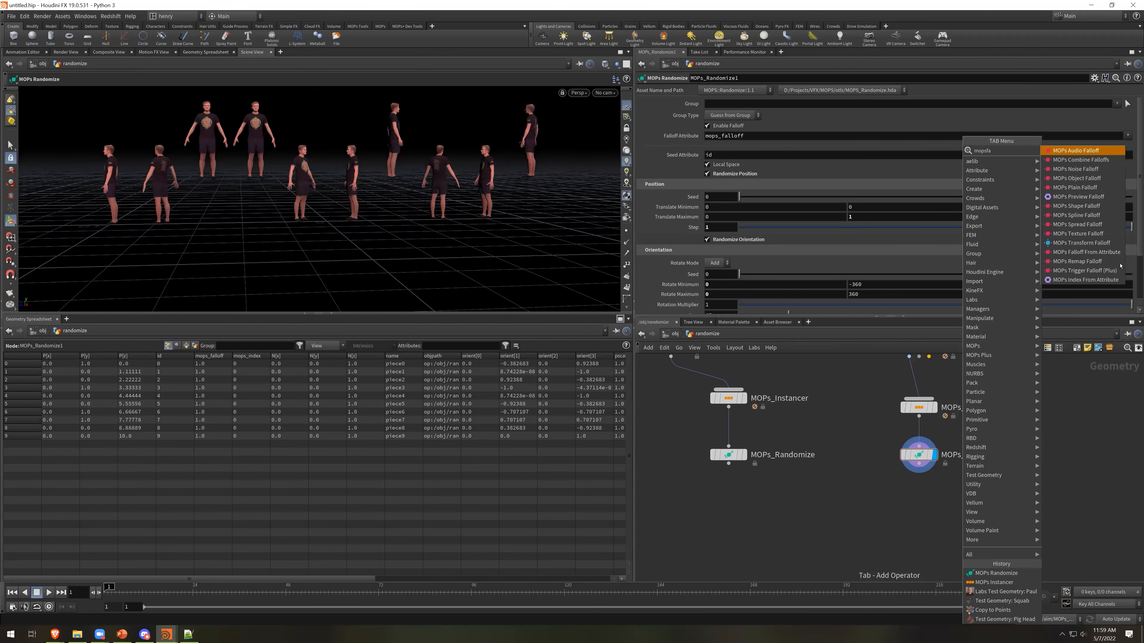
left_click(1077, 206)
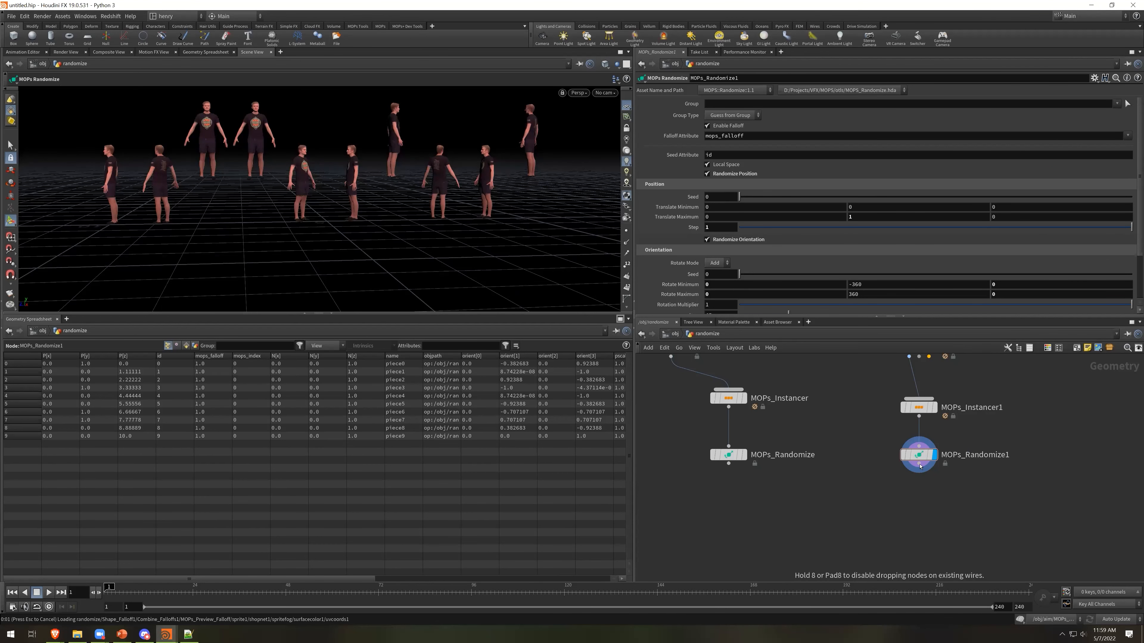
left_click(921, 504)
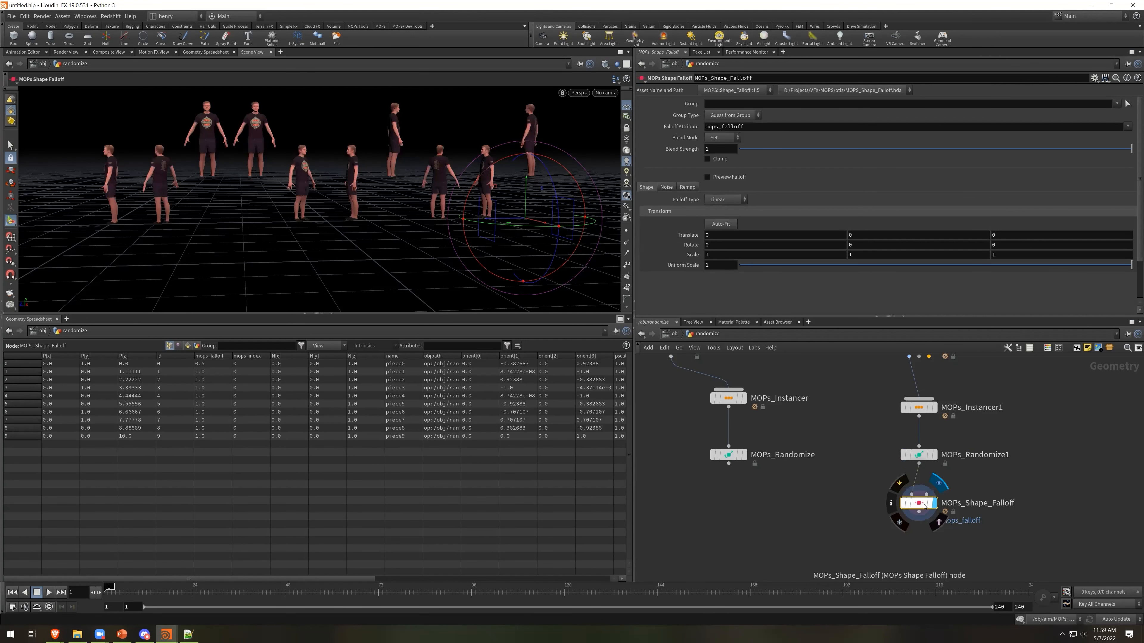
Turn off Randomize Position on MOPs_Randomize1
left_click(918, 455)
left_click(733, 175)
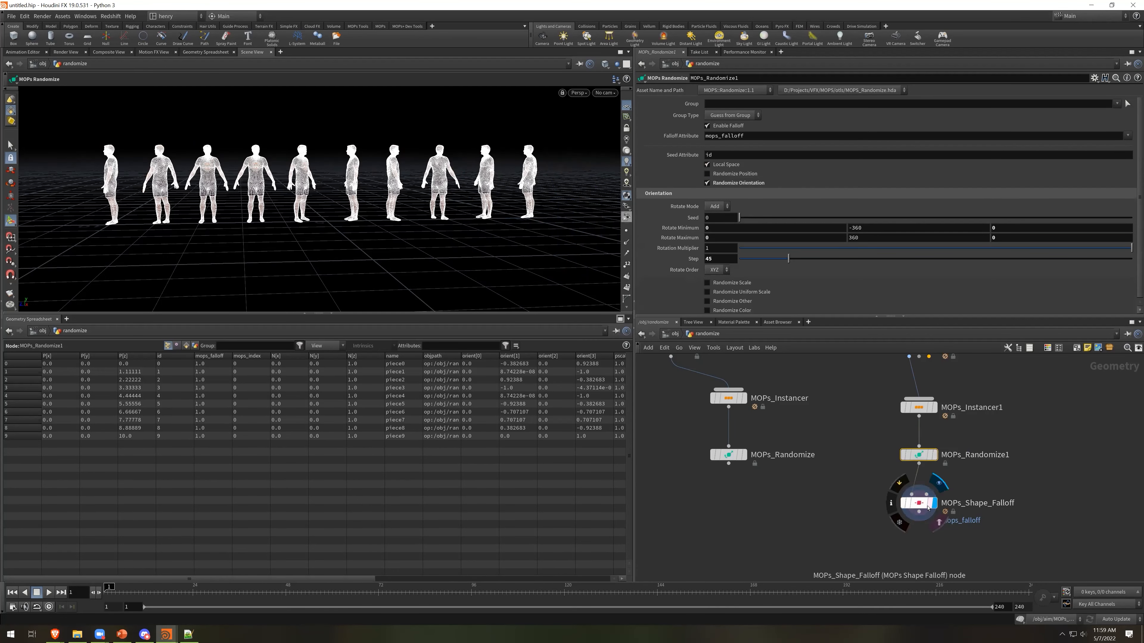
Auto-fit the linear Shape Falloff to the row of figures and show its transform handle
left_click(918, 503)
left_click(720, 223)
left_click_drag(437, 215, 395, 175, "alt")
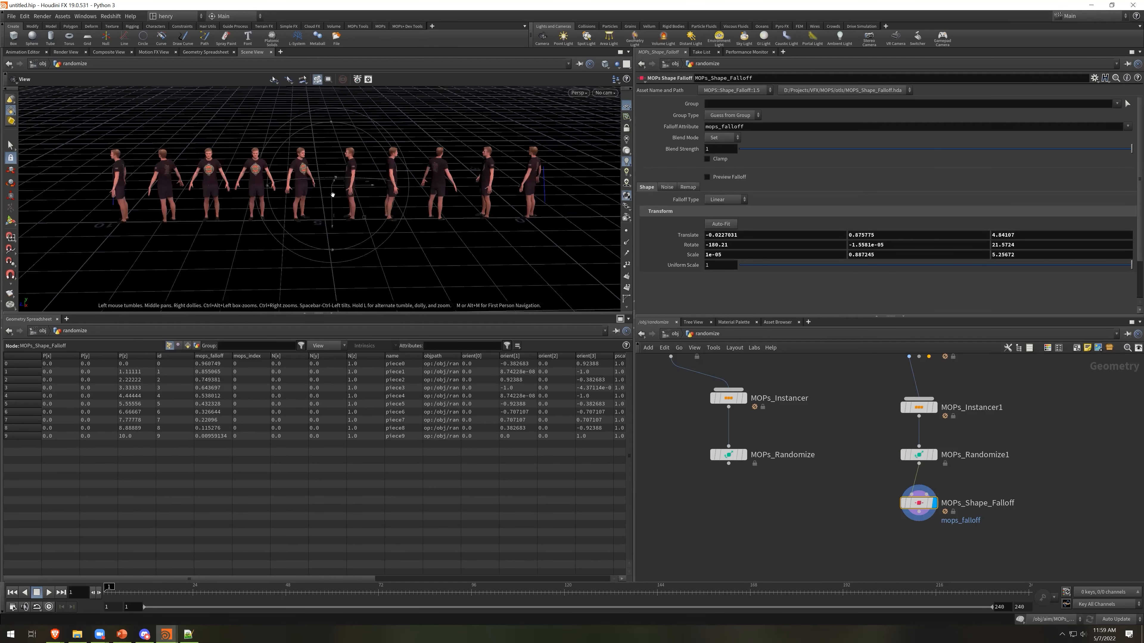
key("Return")
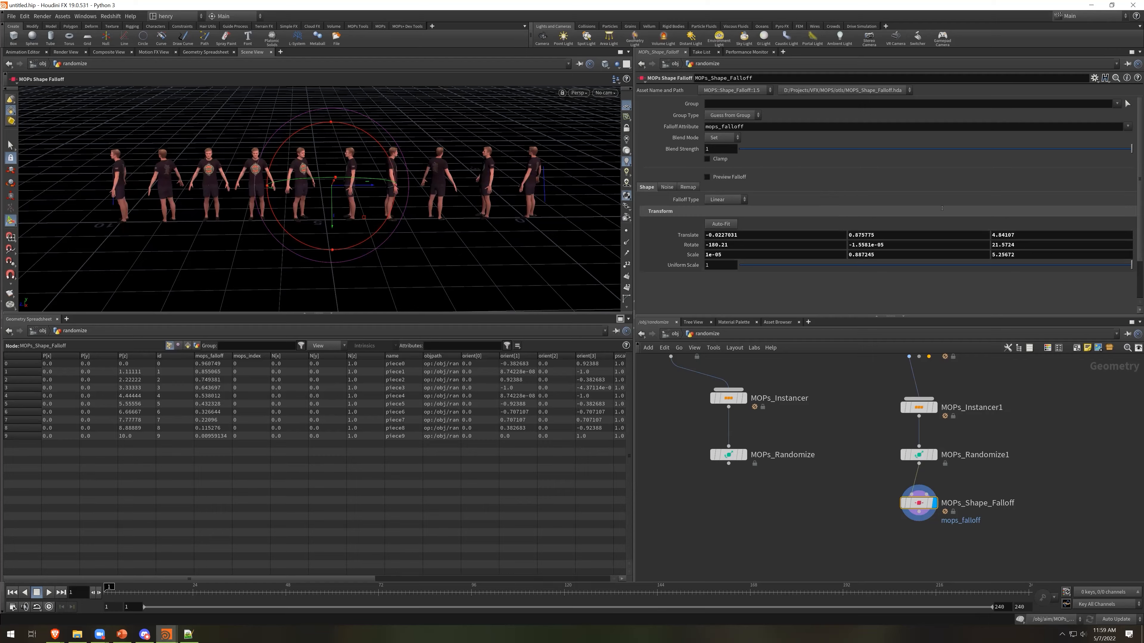
Add a second MOPs Randomize node and connect it to the output of MOPs_Shape_Falloff
key("Tab")
type("rand")
key("Down")
key("Return")
left_click(907, 518)
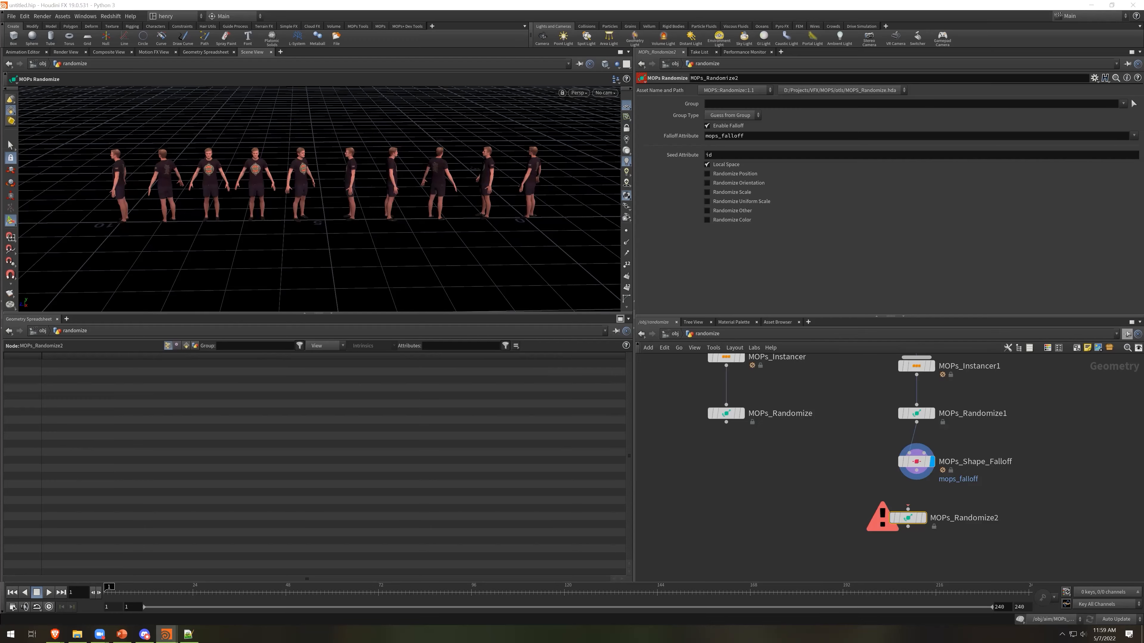
left_click_drag(908, 508, 917, 470)
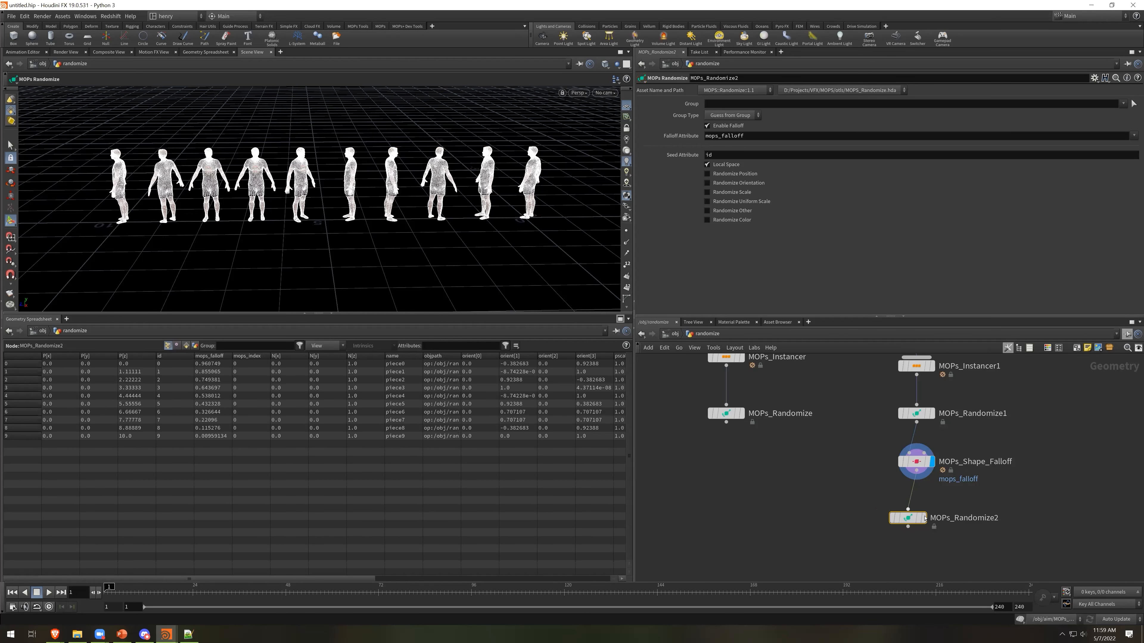
Enable Randomize Uniform Scale on MOPs_Randomize2 and turn off its Enable Falloff option
left_click(748, 202)
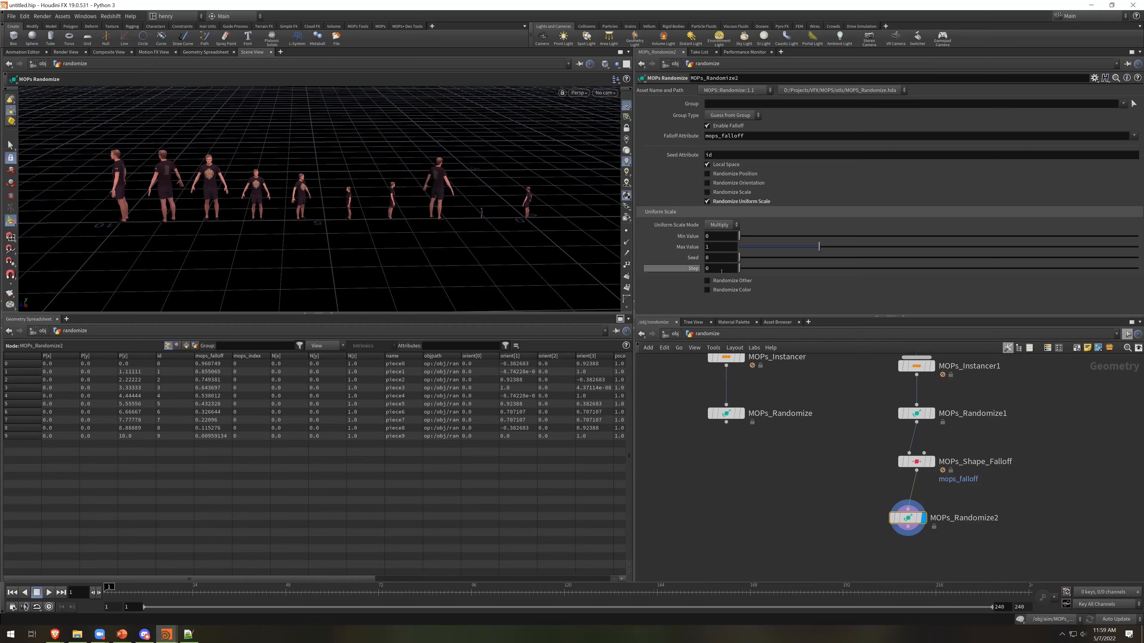
mouse_move(749, 259)
left_mouse_down()
mouse_move(767, 260)
mouse_move(732, 262)
left_mouse_up()
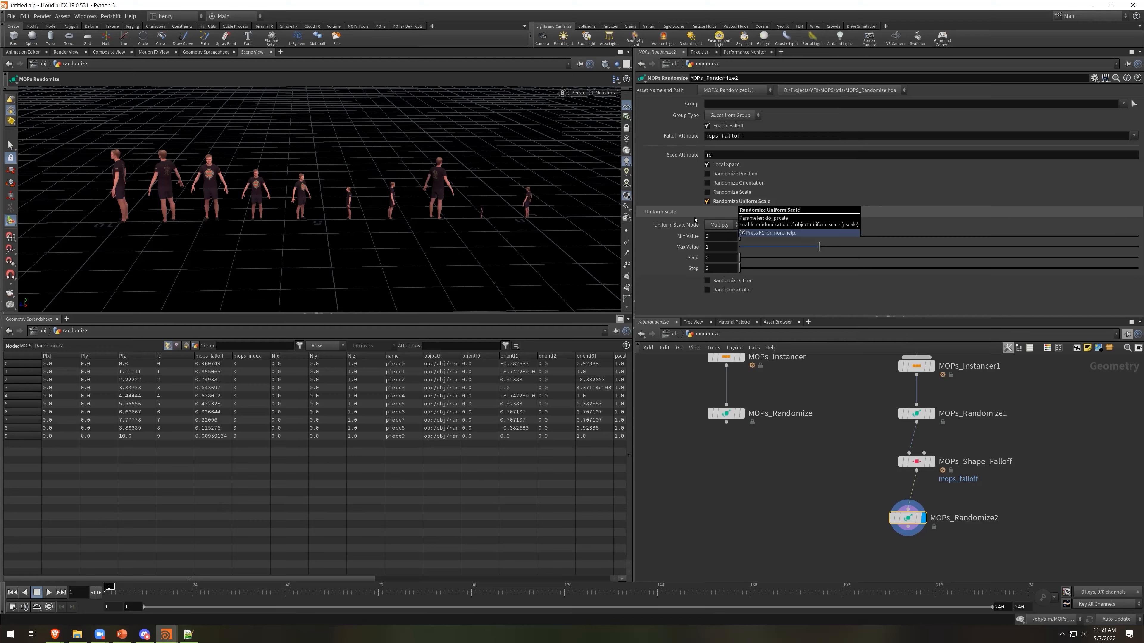
left_click(707, 126)
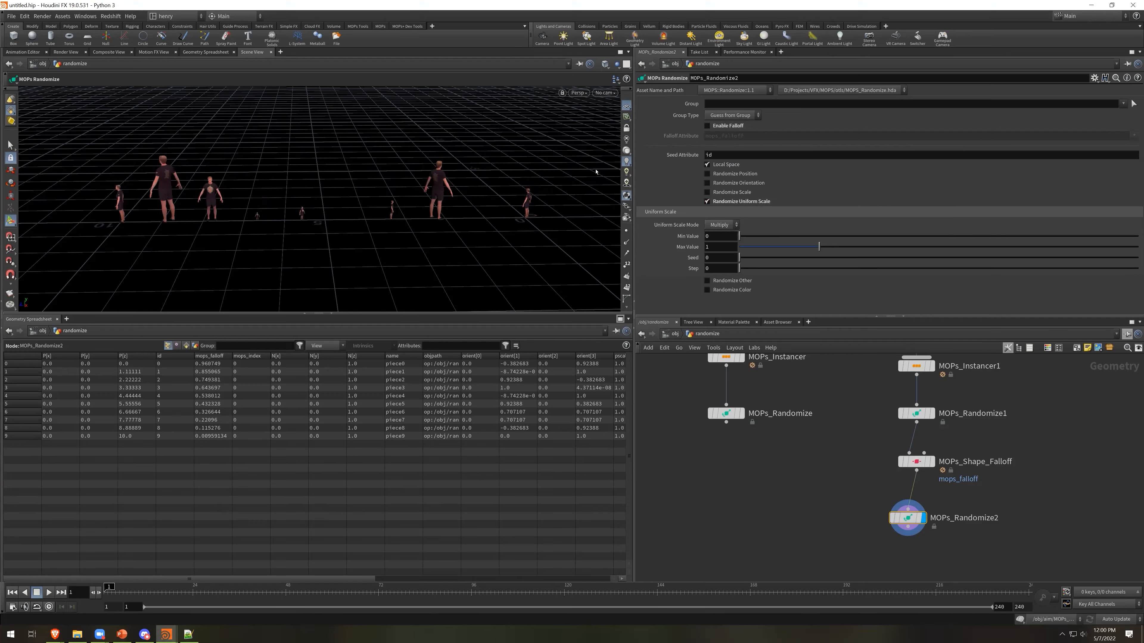
Enable Falloff on MOPs_Randomize2 and move the MOPs_Shape_Falloff transform along the row of figures until it passes them
left_click(740, 128)
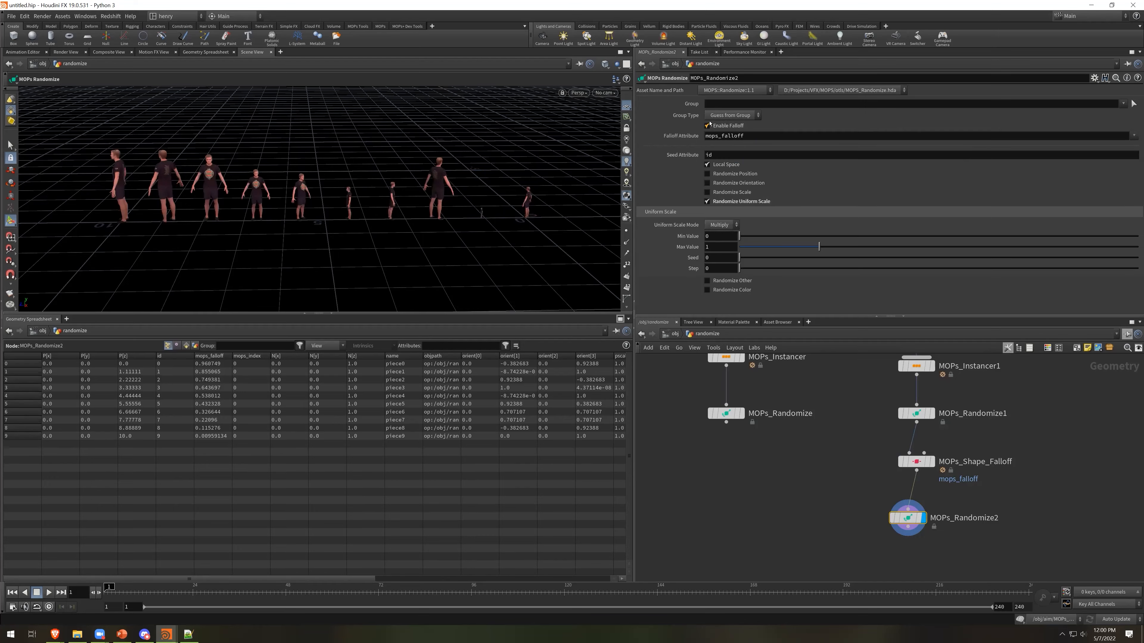
left_click(917, 463)
left_click_drag(370, 186, 607, 221)
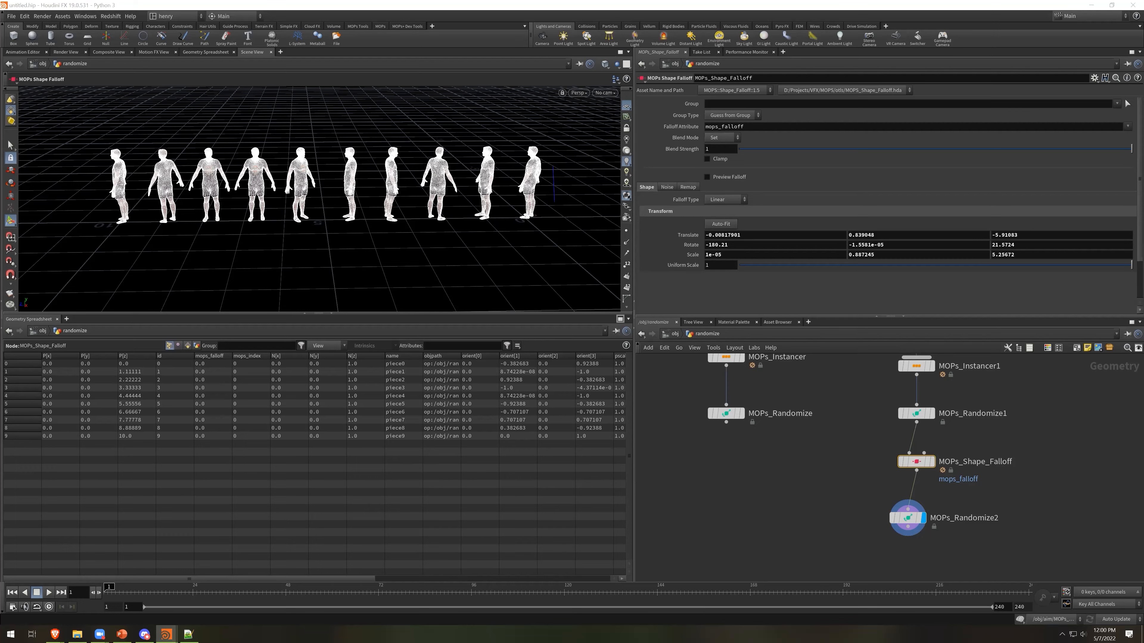
Create a new Geometry object at the object level and name it noise
key("u")
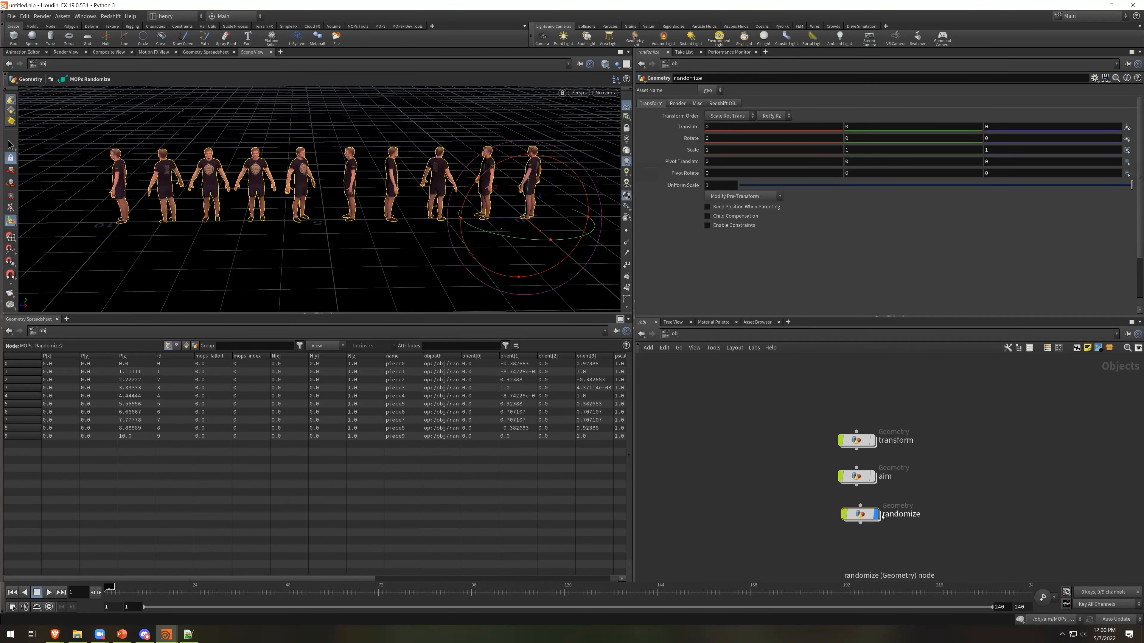
middle_click_drag(888, 555, 884, 546)
key("Tab")
type("geo")
key("Return")
left_click(884, 541)
left_click_drag(883, 540, 861, 545)
left_click(889, 545)
type("noise")
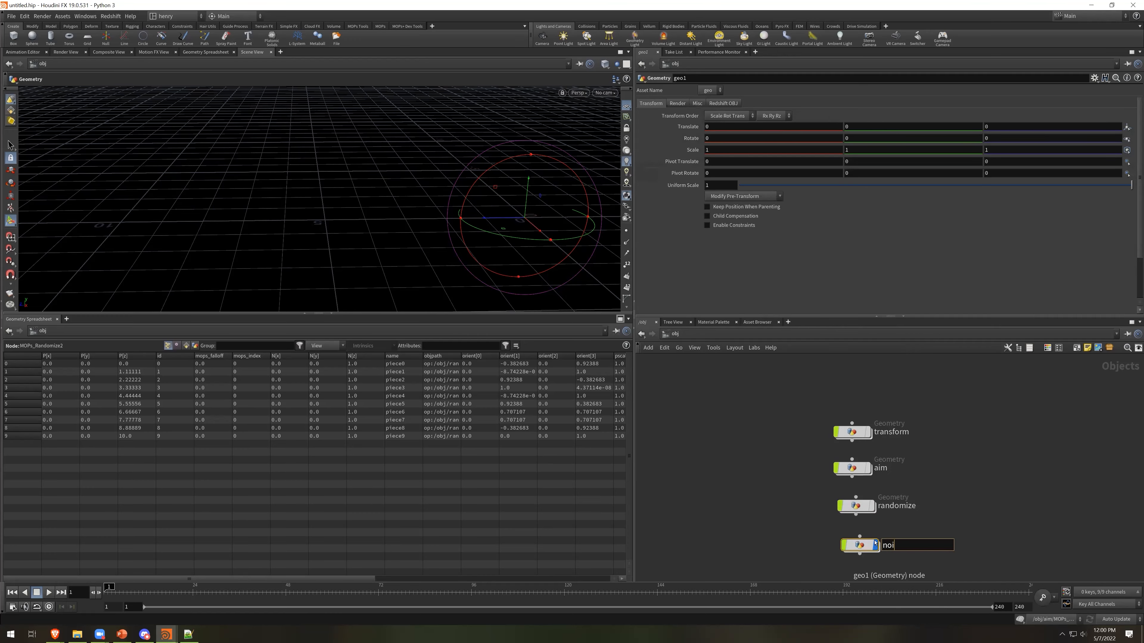
key("Return")
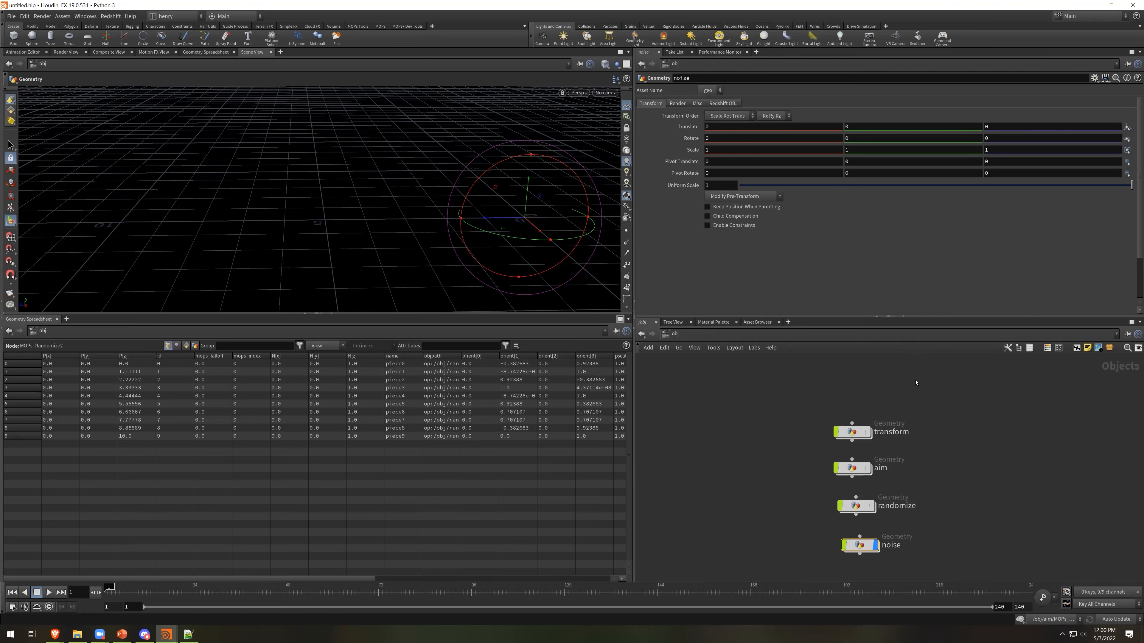
Go inside the noise object and add a Test Geometry: Template Head node
double_click(859, 545)
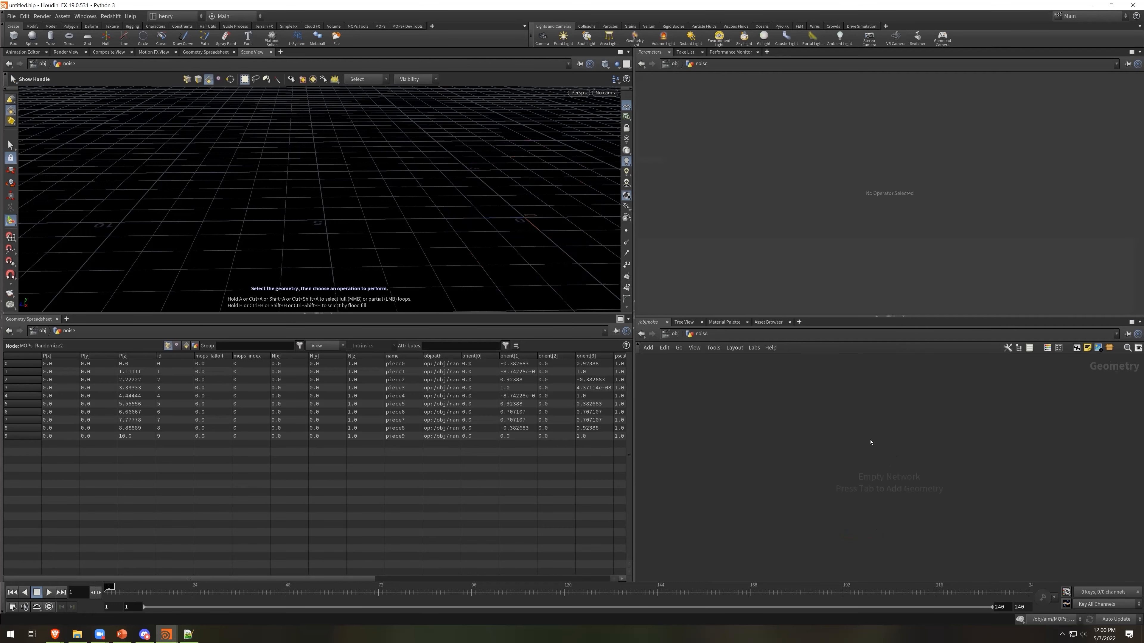
key("Tab")
type("templ")
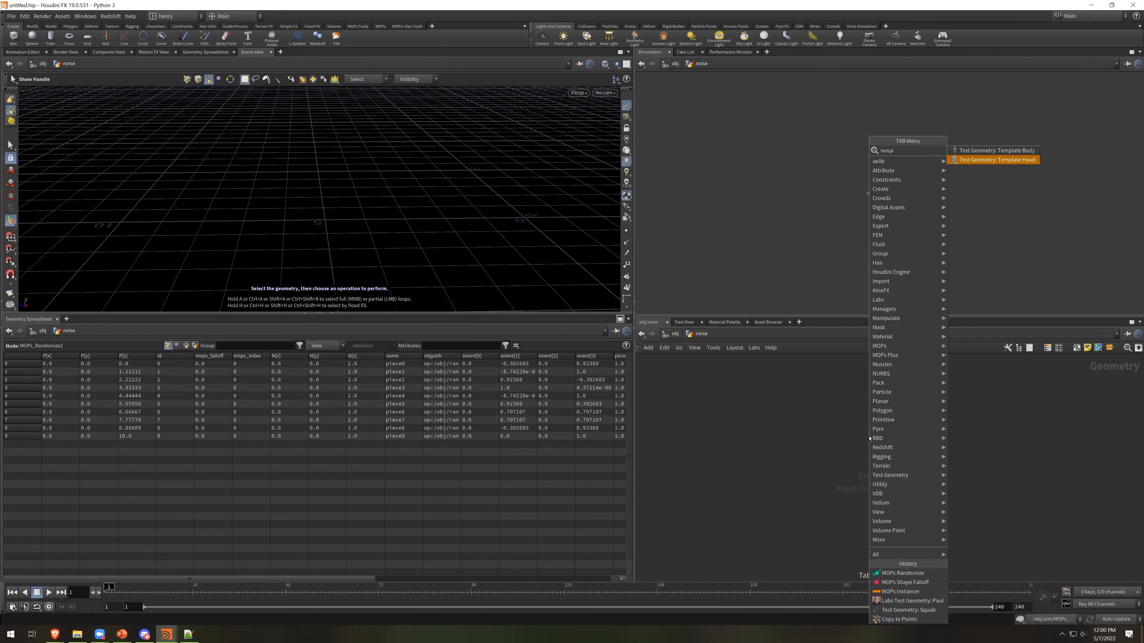
key("Return")
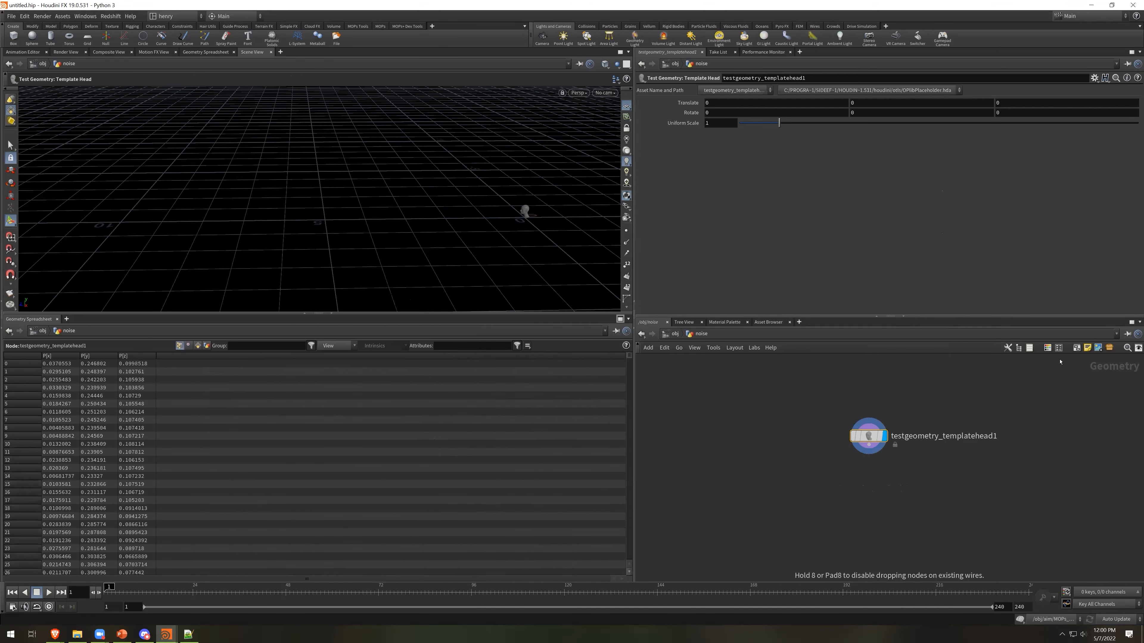
Add a MOPs Explode node, connect the template head to it and display its result framed in the viewport
key("Tab")
type("exp")
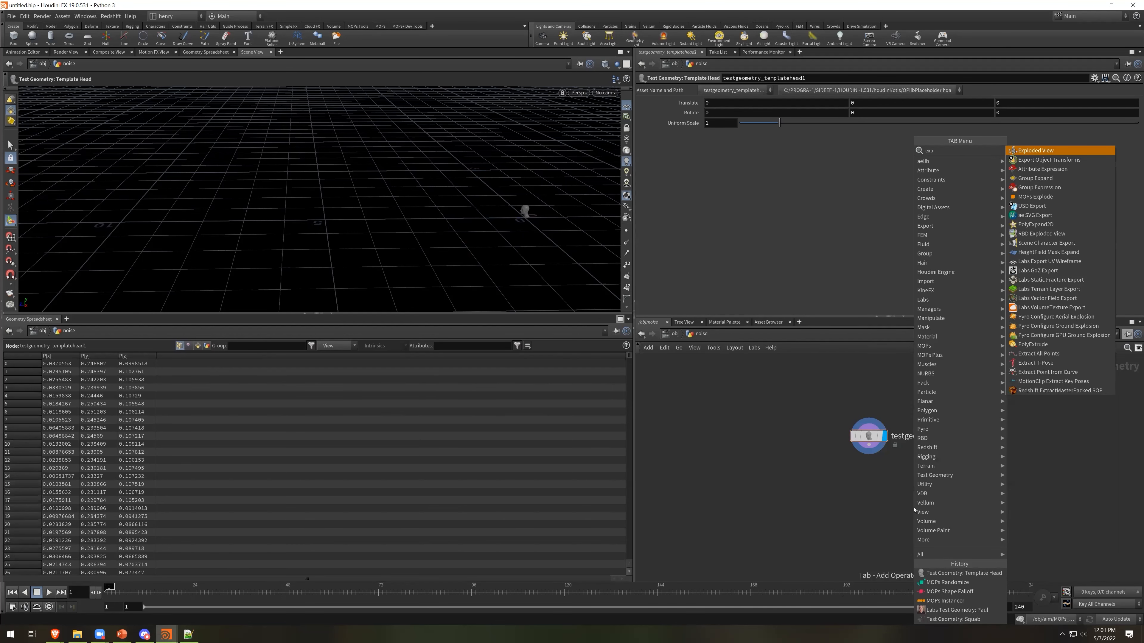
key("BackSpace")
type("pl")
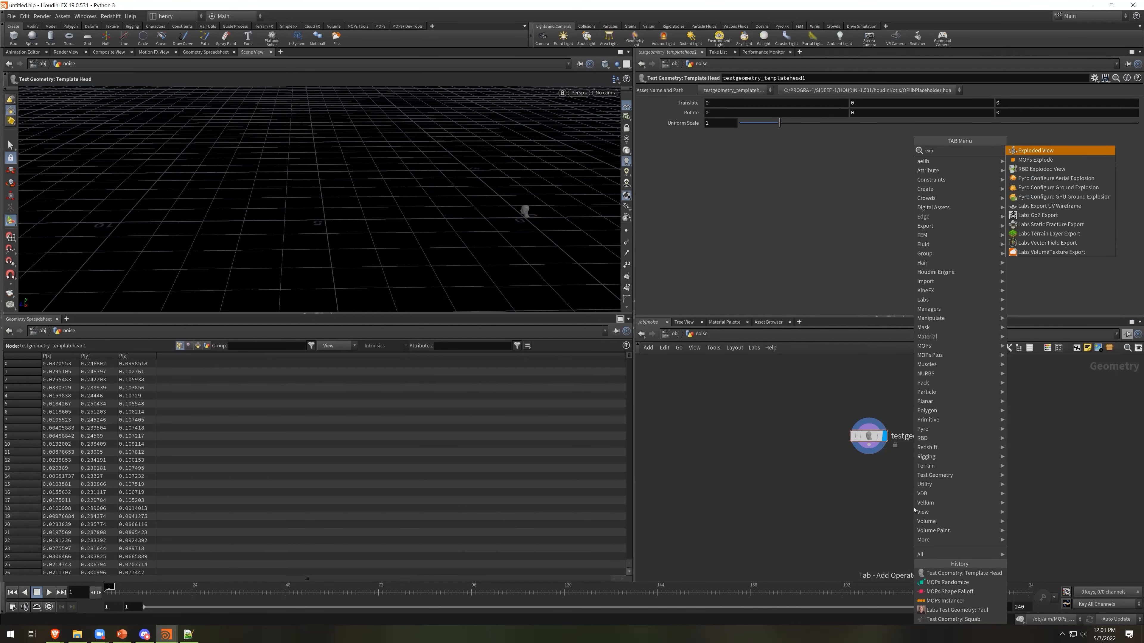
key("Down")
key("Down")
key("Up")
key("Return")
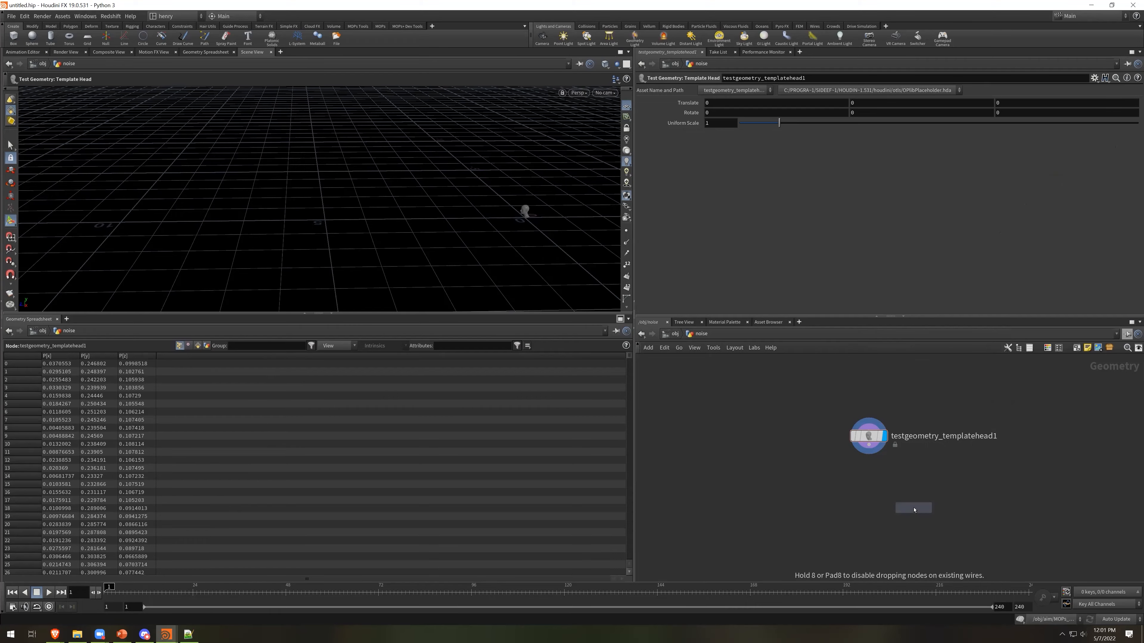
left_click(893, 499)
left_click_drag(869, 453, 891, 486)
left_click(906, 500)
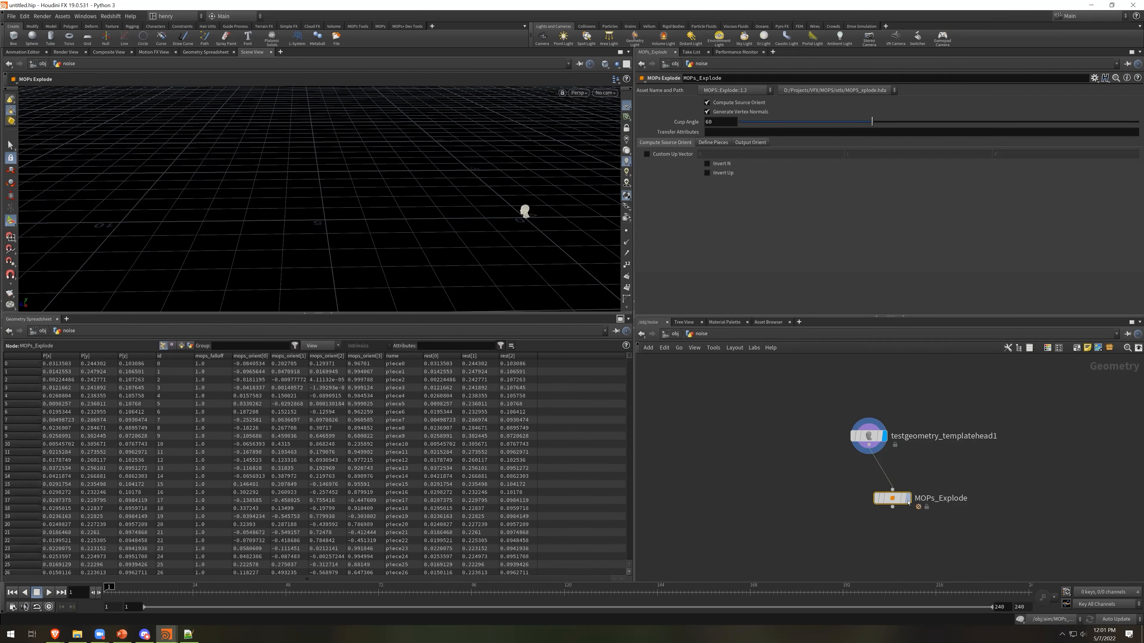
left_click(907, 499)
key("h")
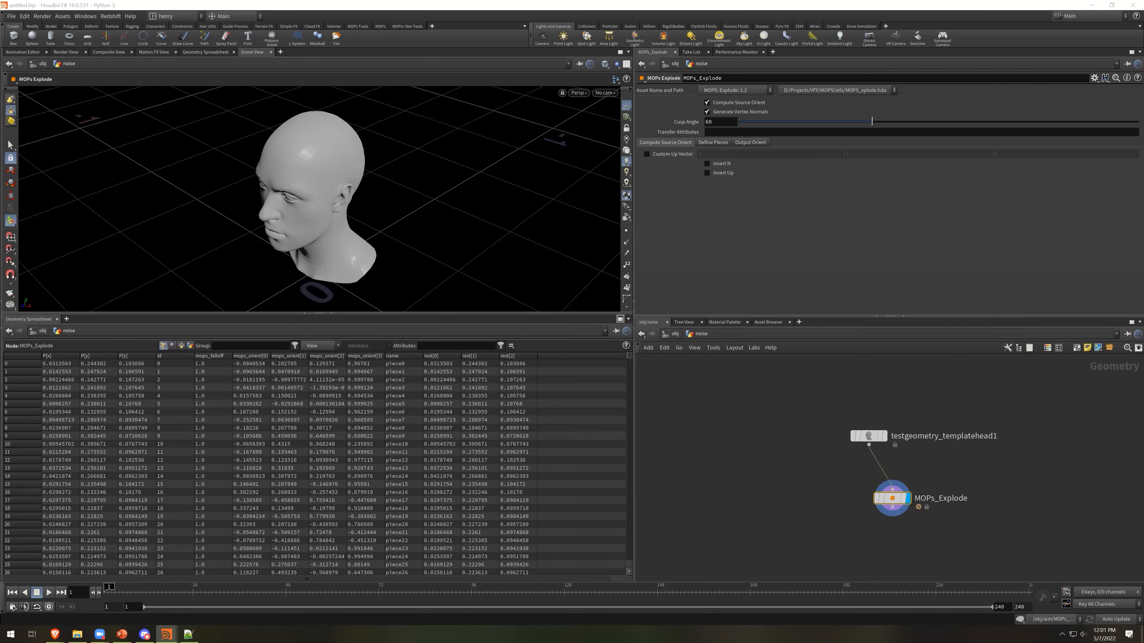
Add a MOPs Noise Modifier, connect it to the output of MOPs_Explode and display it
key("Tab")
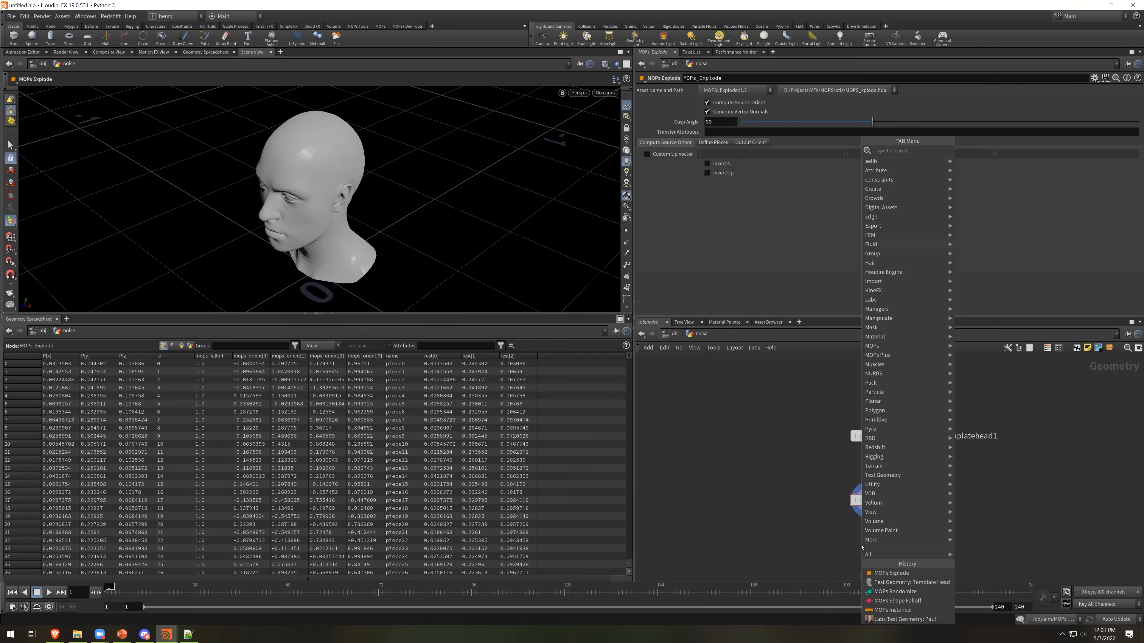
type("noisemo")
key("Return")
left_click(861, 547)
left_click_drag(868, 510, 871, 529)
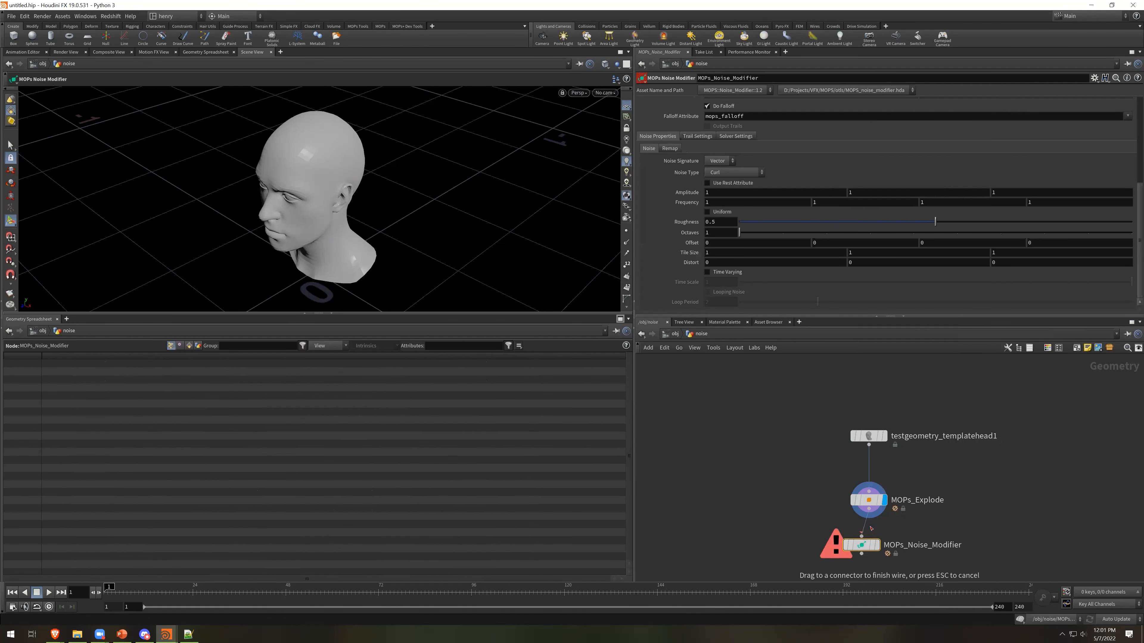
left_click(862, 535)
left_click(877, 545)
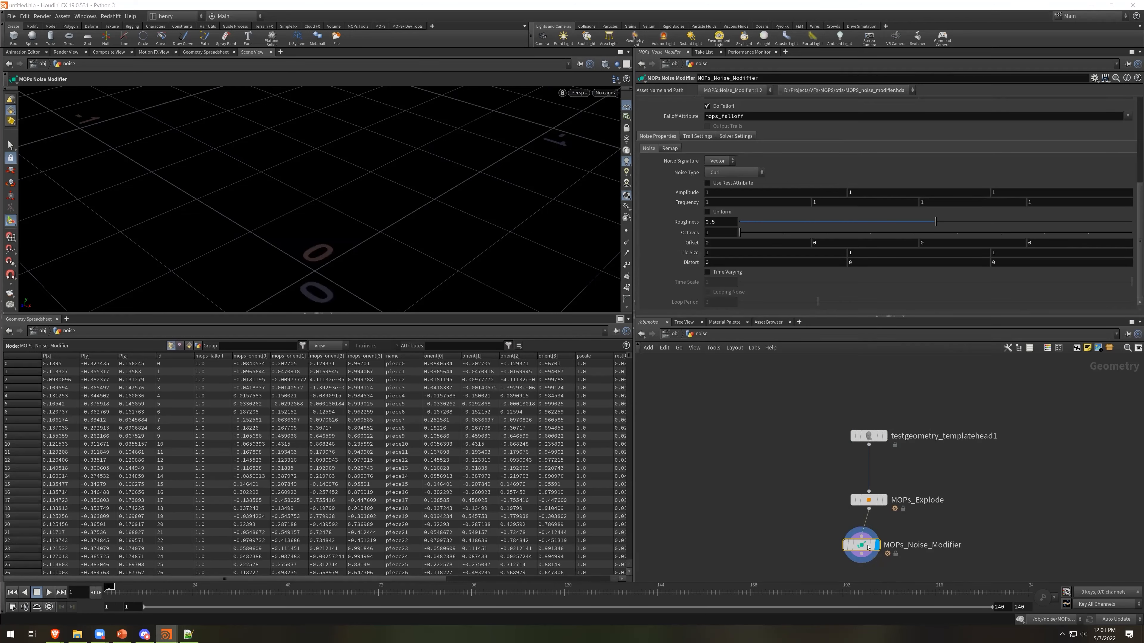
key("Escape")
left_click_drag(529, 107, 575, 182)
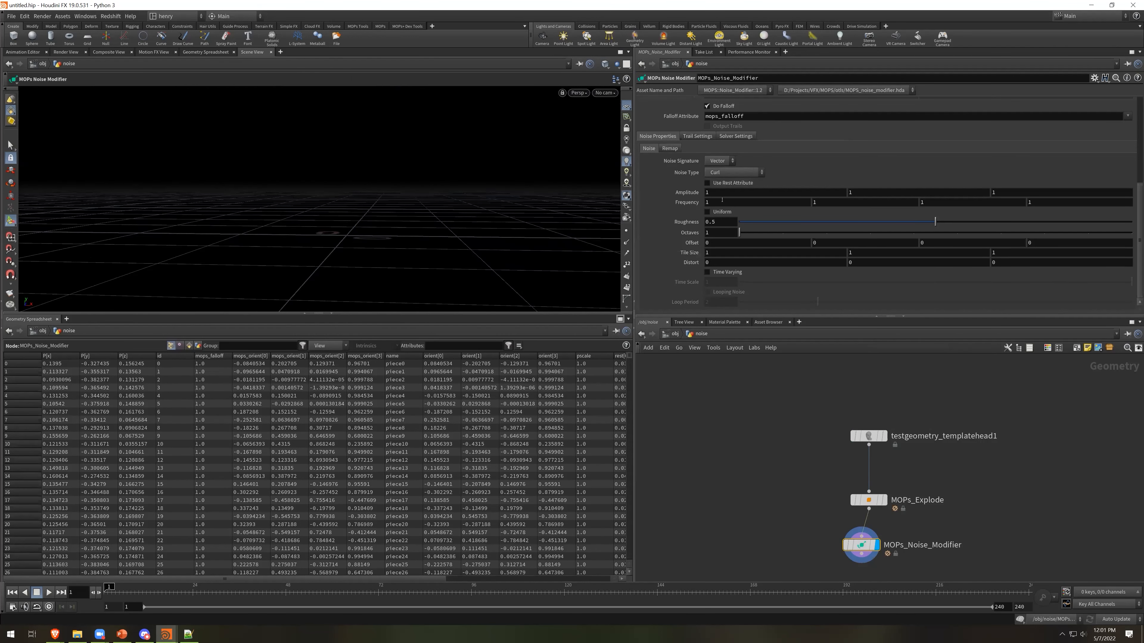
On MOPs_Noise_Modifier, set Position Amount to 0.030 and all four noise Frequency components to 6
scroll(725, 200, "up", 5)
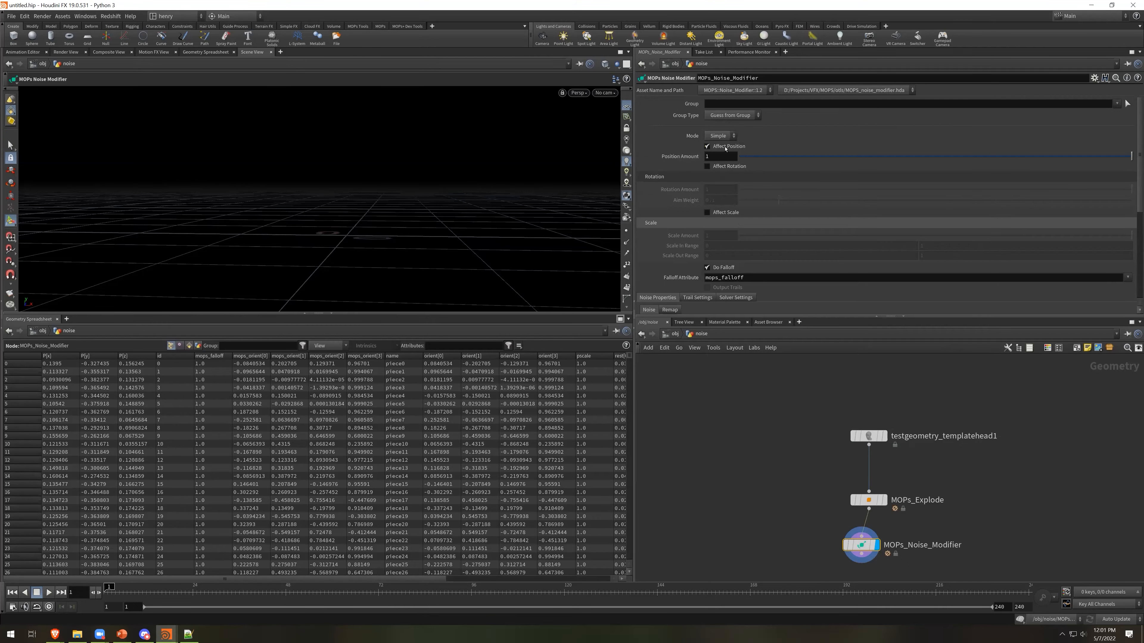
left_click_drag(1131, 157, 738, 157)
type("0.030")
key("Return")
key("Escape")
left_click_drag(492, 123, 521, 166)
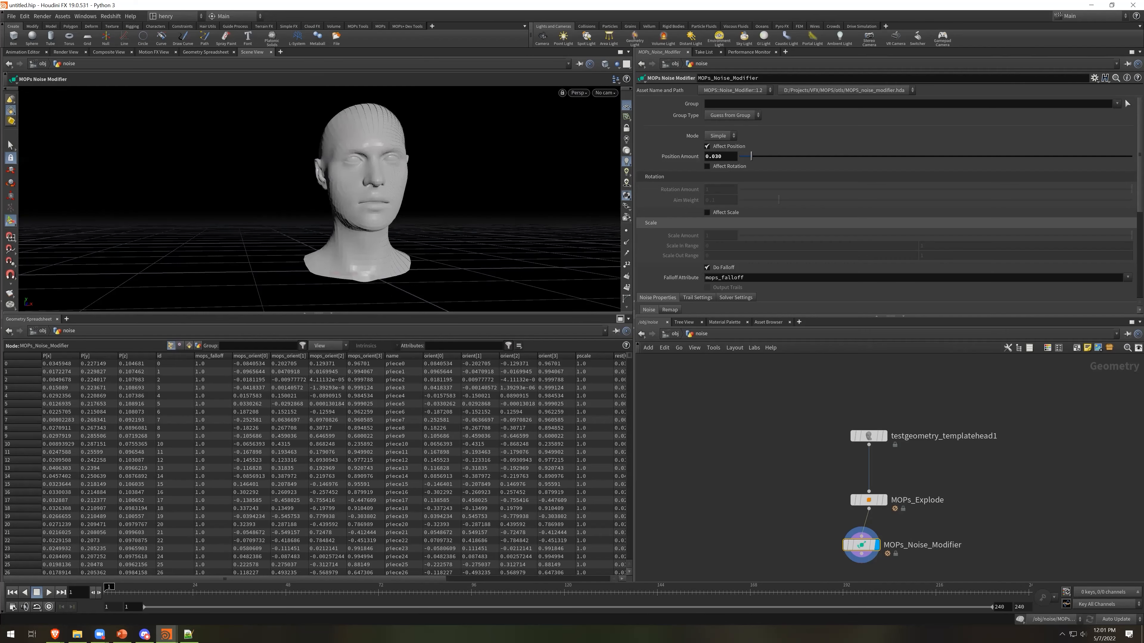
scroll(693, 163, "down", 6)
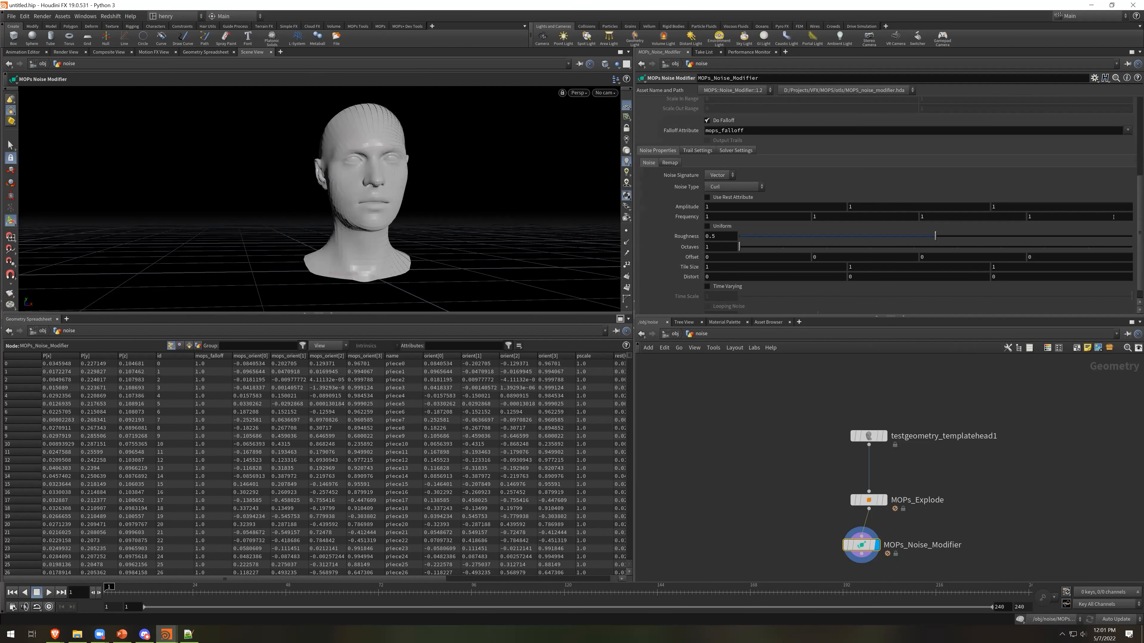
middle_click_drag(687, 218, 713, 204)
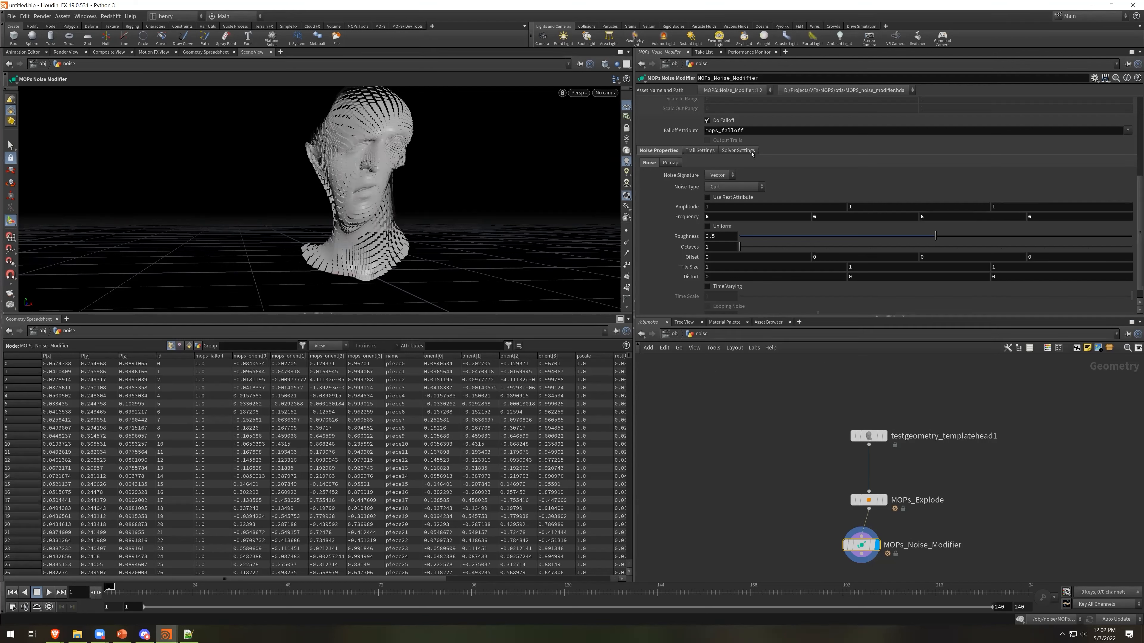
scroll(751, 153, "up", 6)
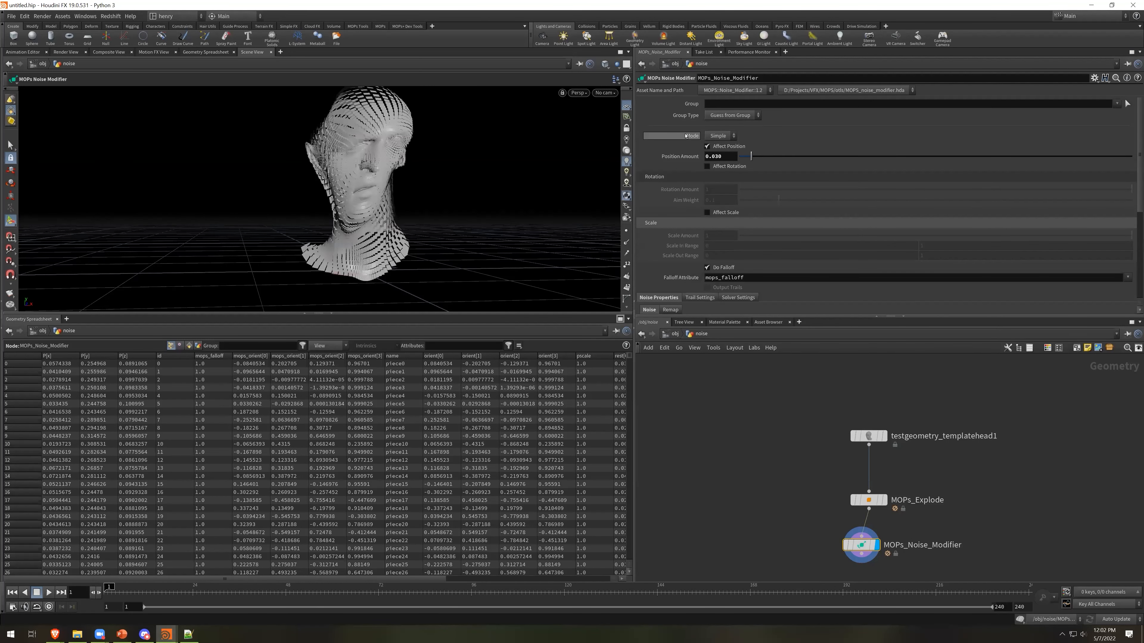
scroll(720, 225, "down", 5)
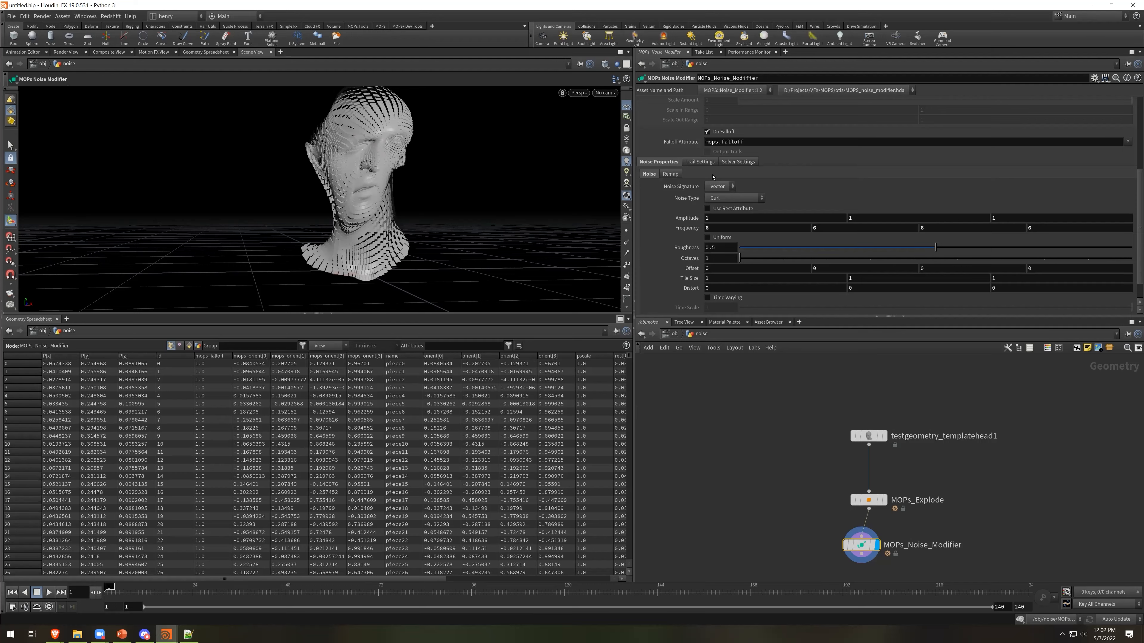
left_click(716, 199)
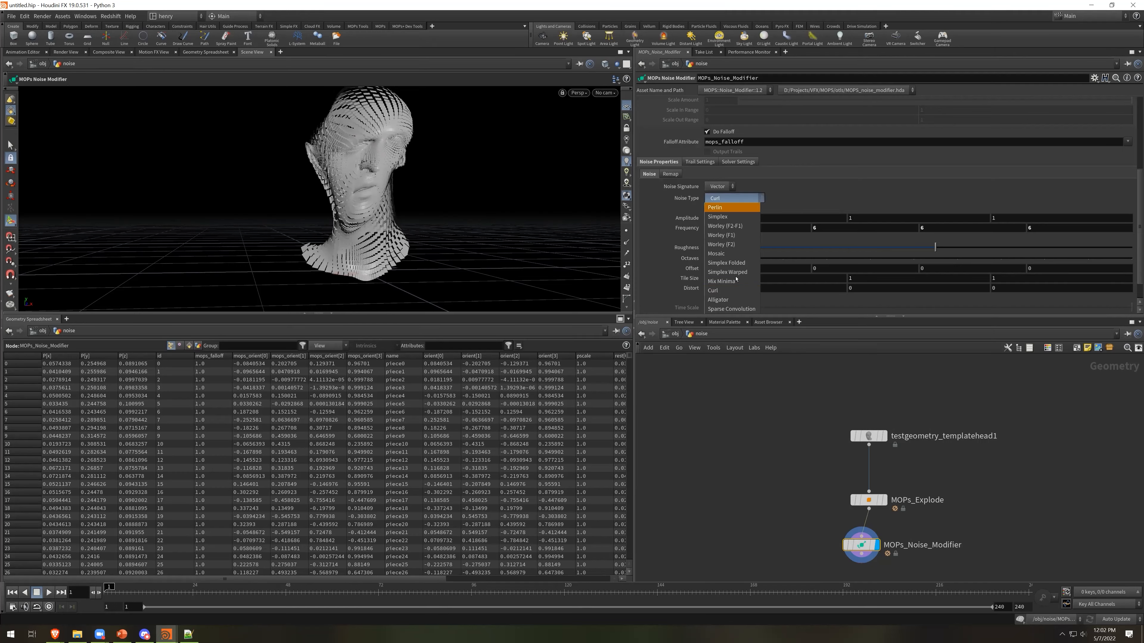
left_click(808, 185)
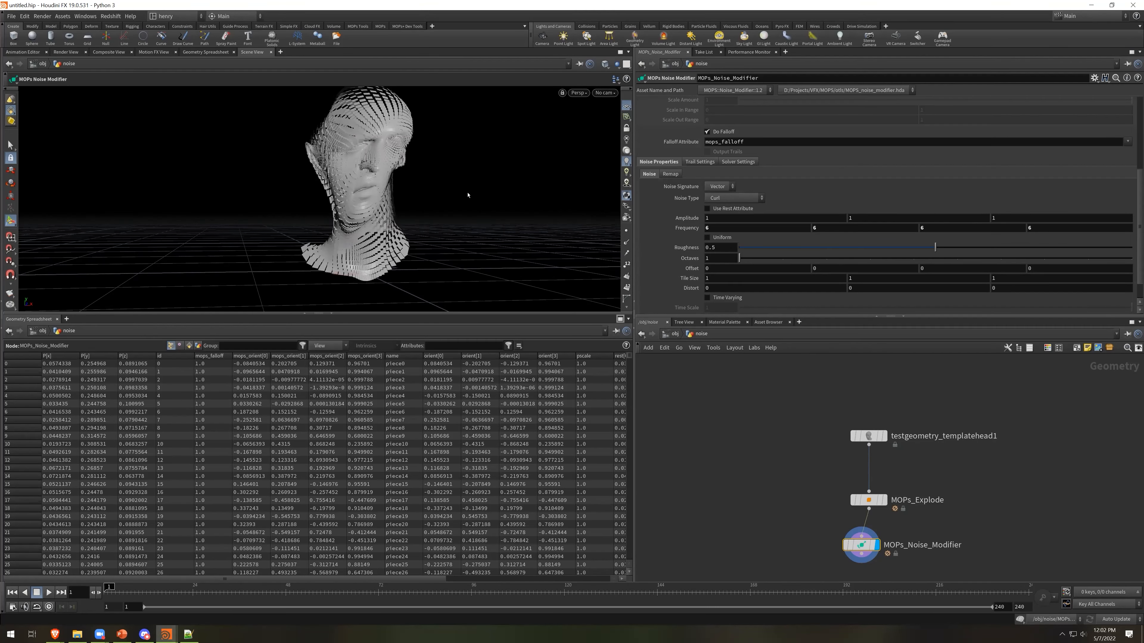
Try different noise Amplitude and Offset values on the head and undo the changes
middle_click_drag(831, 217, 879, 220)
key("ctrl+z")
left_click_drag(357, 155, 376, 199, "alt")
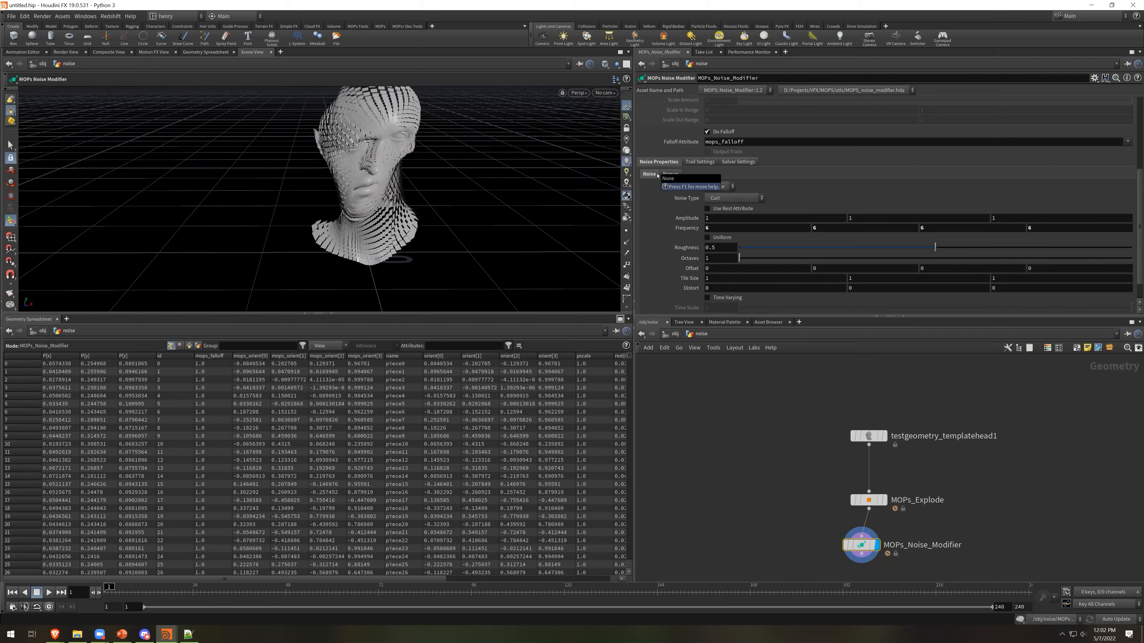
middle_click_drag(732, 271, 972, 273)
key("ctrl+z")
key("ctrl+z")
Duplicate MOPs_Noise_Modifier and connect the copy to the output of MOPs_Explode
scroll(1014, 502, "down", 1)
middle_click_drag(1013, 542, 978, 487)
key("ctrl+c")
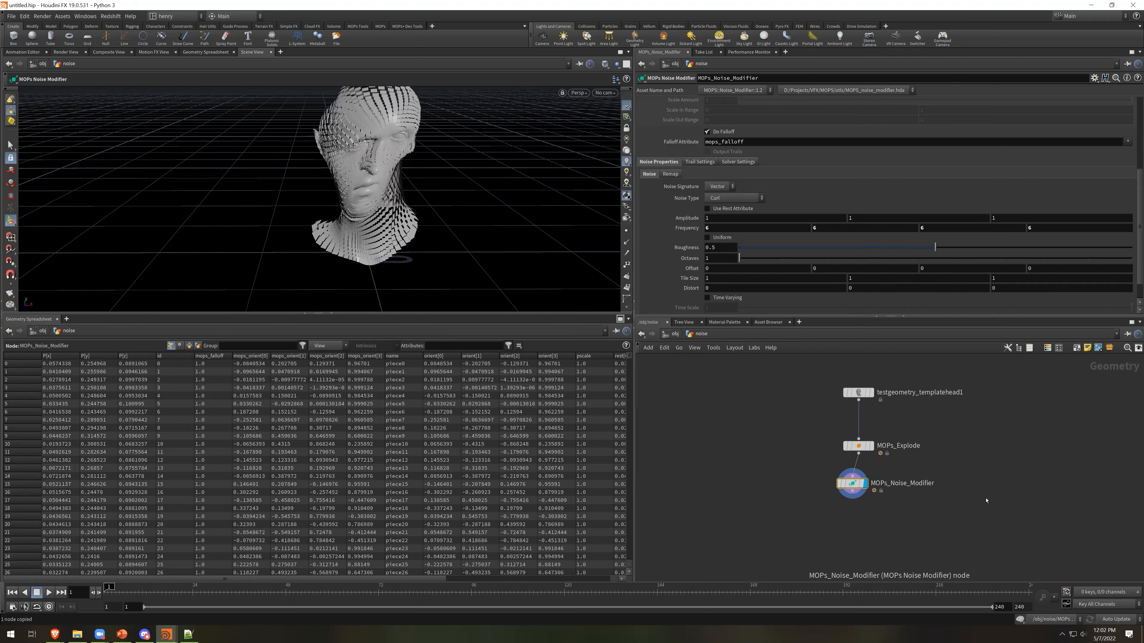
left_click_drag(859, 454, 986, 492)
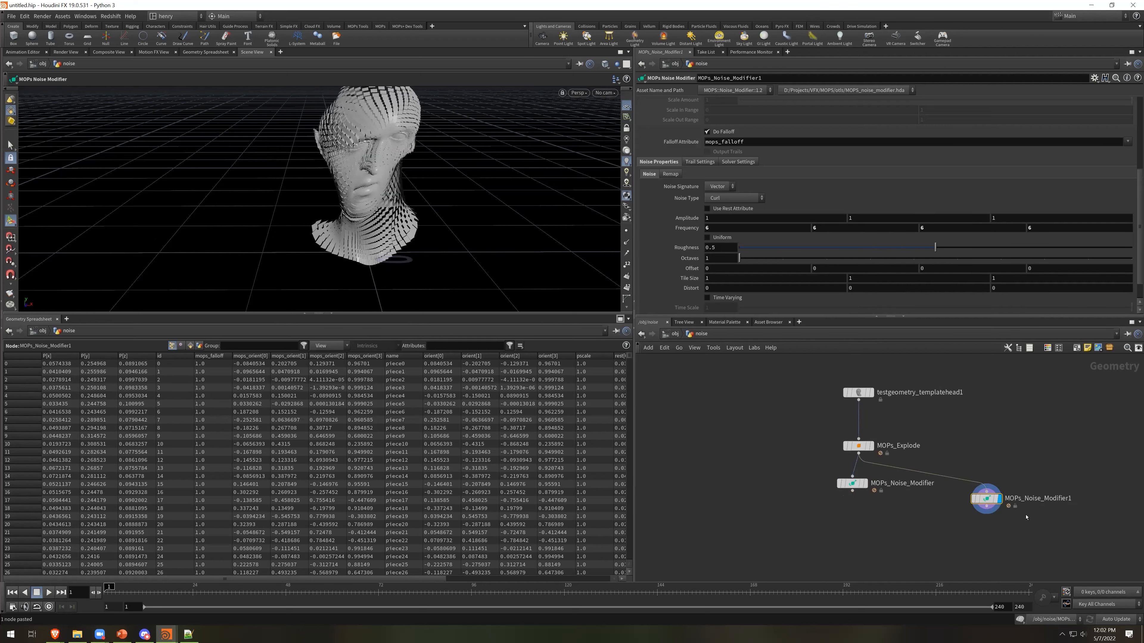
Set the Noise Signature of MOPs_Noise_Modifier1 to Float and briefly preview a noise Offset change on the head
left_click(718, 187)
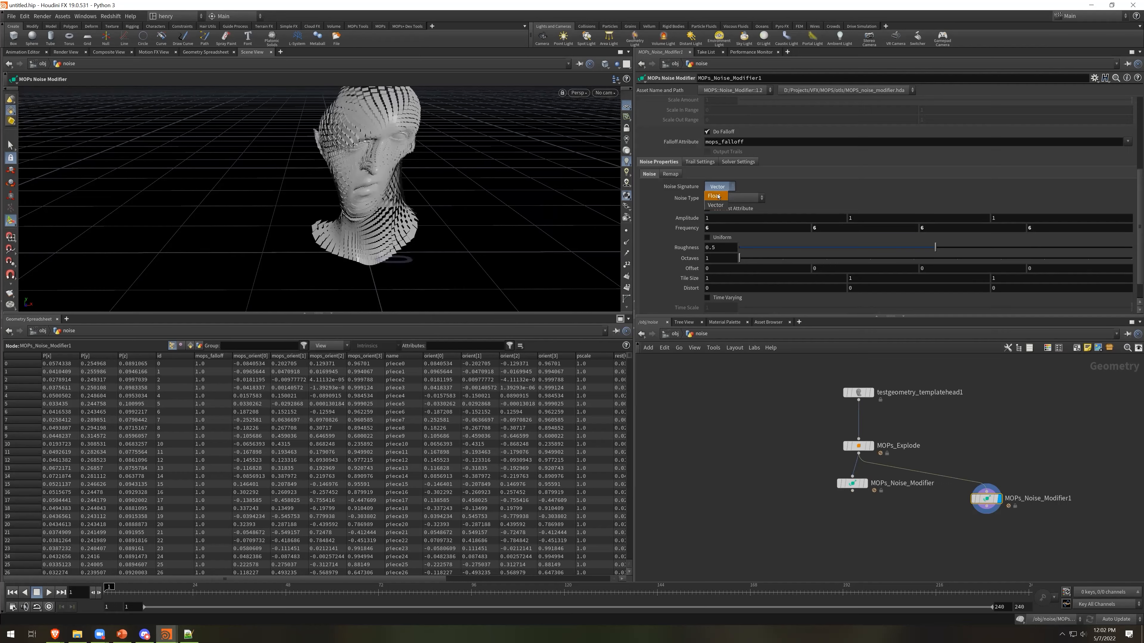
left_click(718, 197)
key("Escape")
left_click_drag(411, 172, 589, 218)
key("Return")
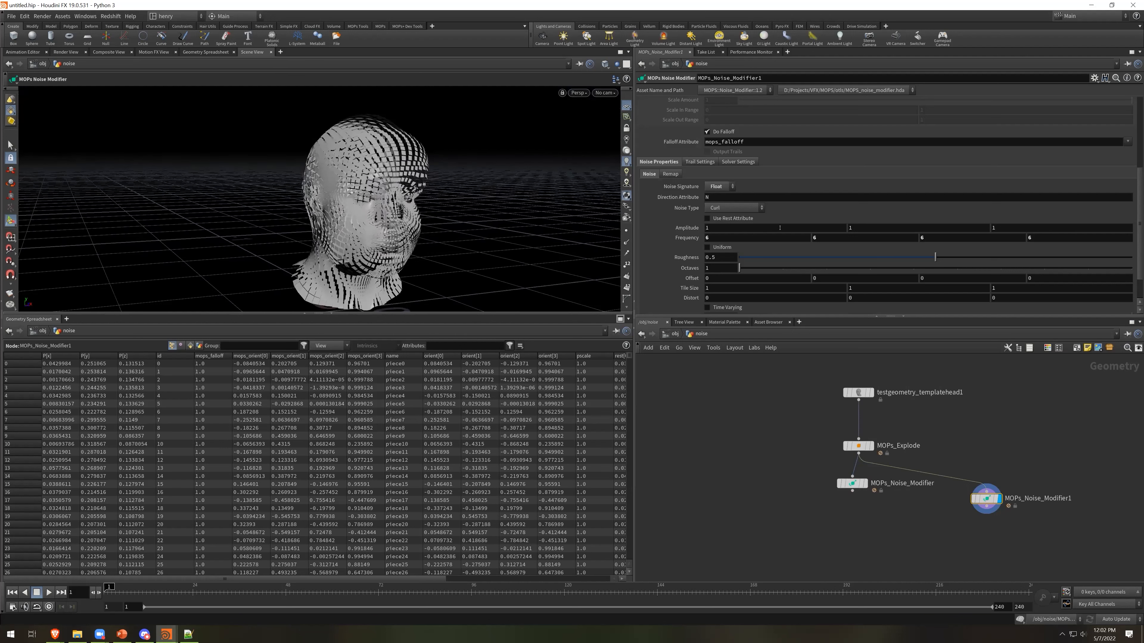
mouse_move(755, 277)
middle_mouse_down()
mouse_move(850, 284)
mouse_move(758, 278)
middle_mouse_up()
key("ctrl+z")
Add a second Template Head and connect it directly to MOPs_Noise_Modifier1 in place of MOPs_Explode, briefly testing the noise Offset
key("Tab")
type("templ")
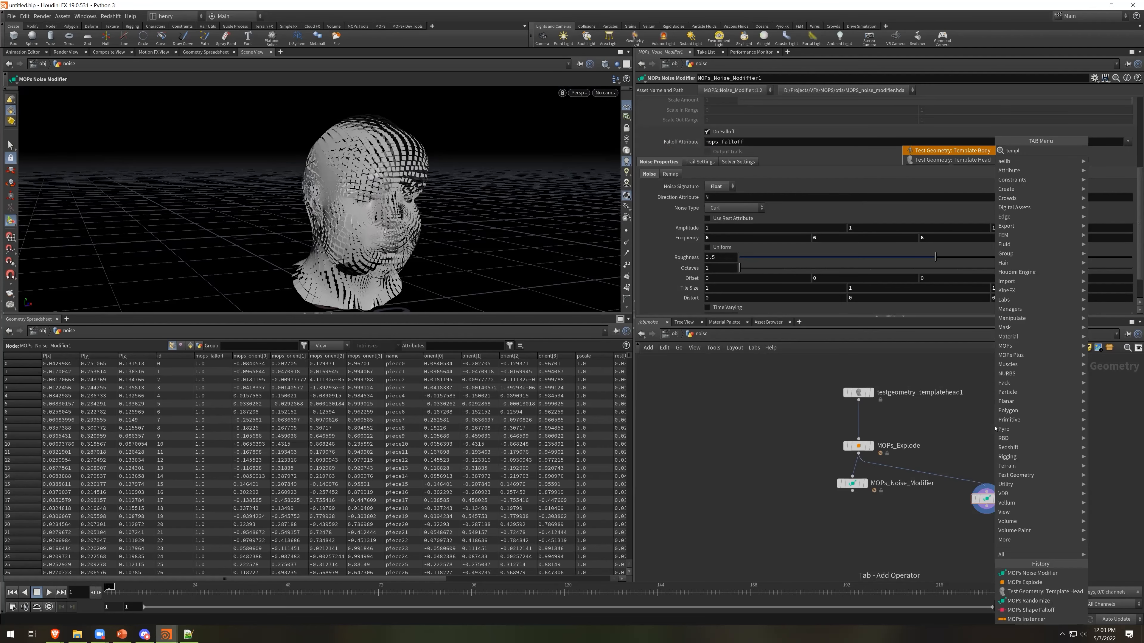
key("Down")
key("Return")
key("Return")
left_click_drag(994, 433, 983, 490)
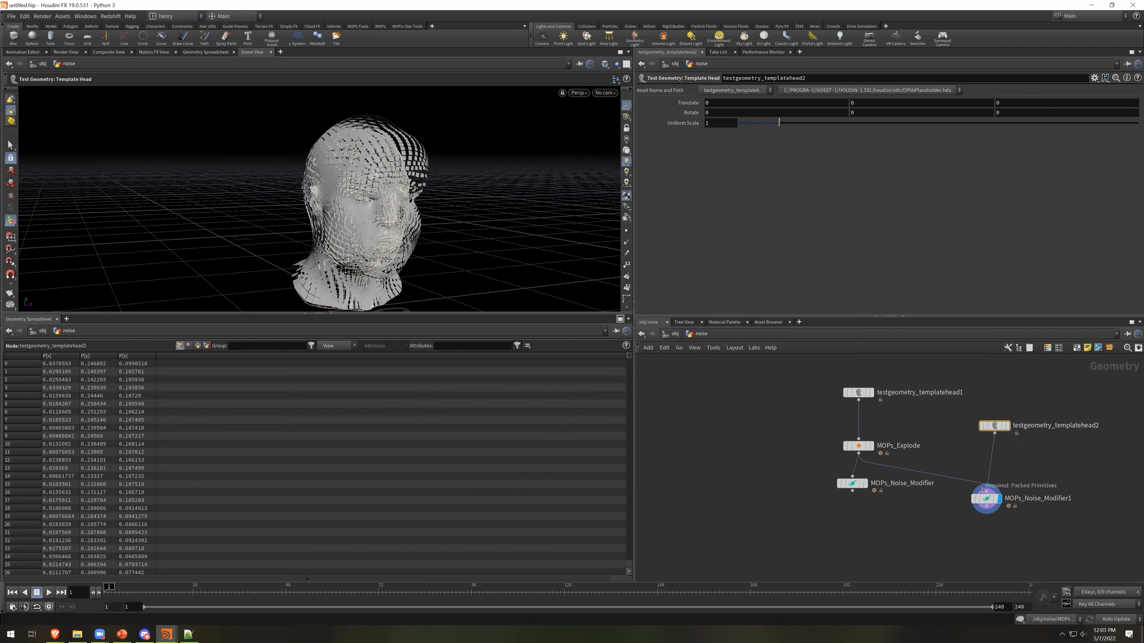
left_click(985, 498)
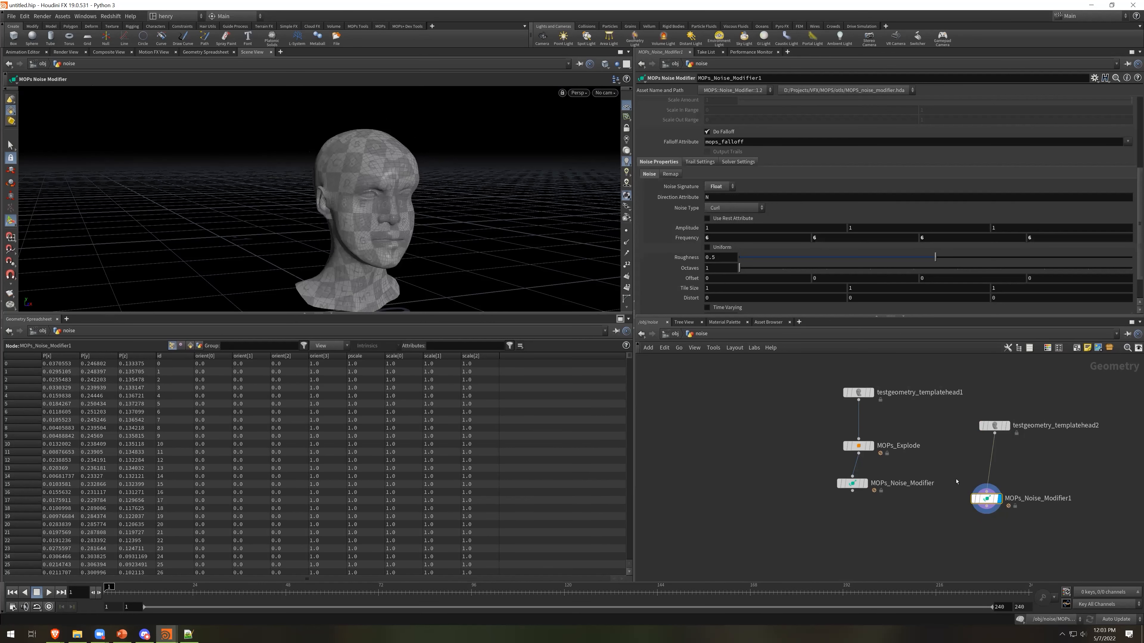
middle_click_drag(729, 277, 729, 279)
key("ctrl+z")
Insert a Normal node between testgeometry_templatehead2 and MOPs_Noise_Modifier1 and set it to add normals to Points
key("Tab")
type("normal")
key("Return")
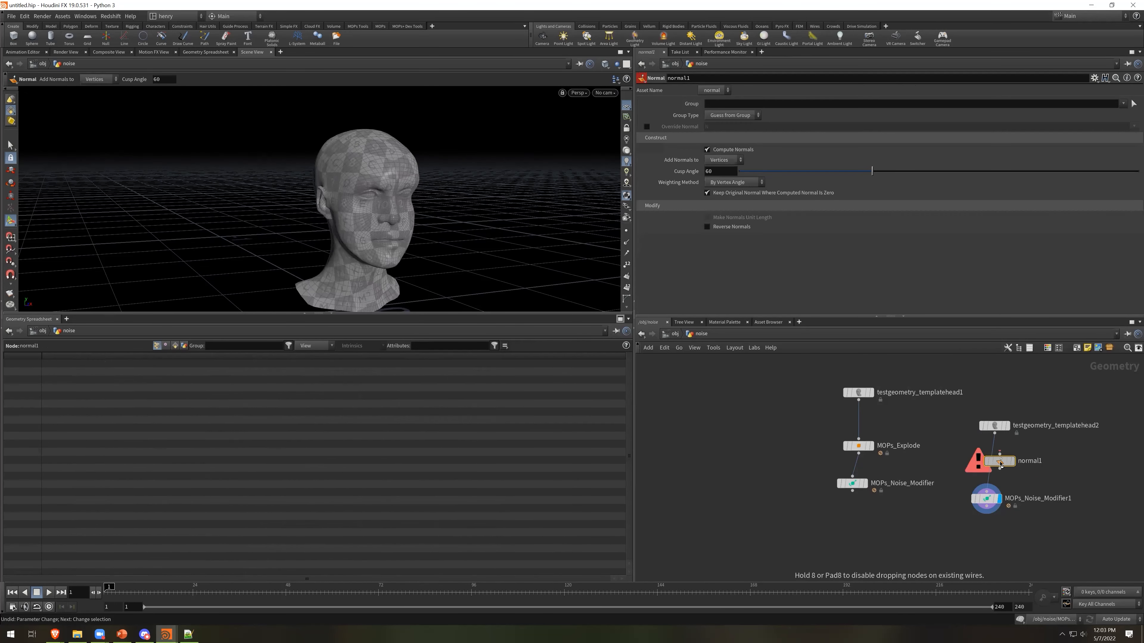
left_click(995, 465)
left_click(720, 160)
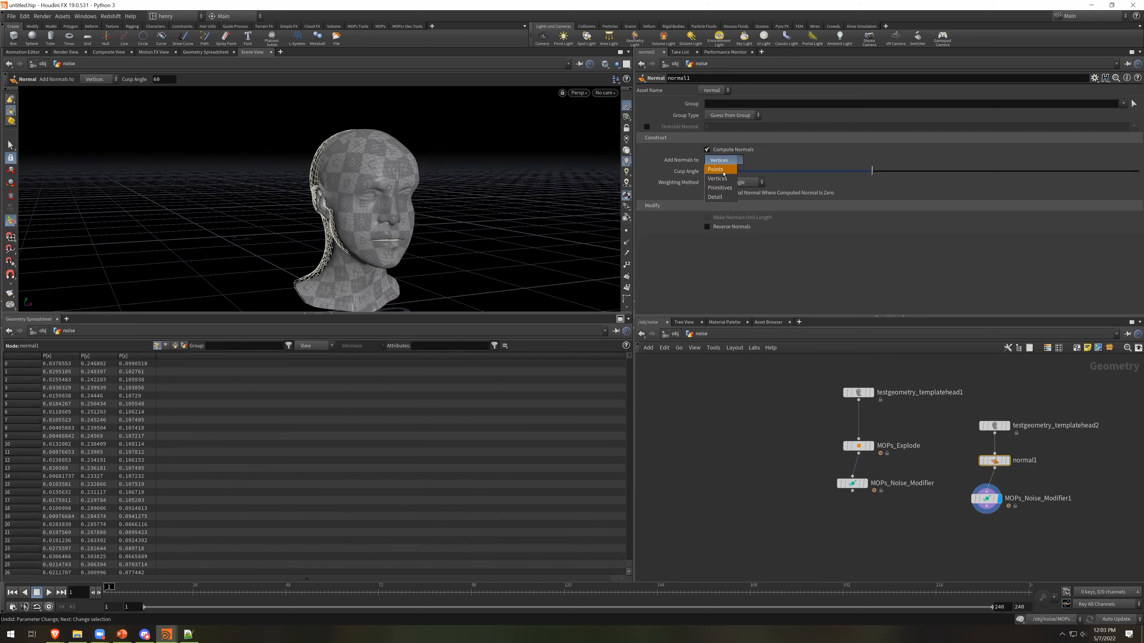
left_click(720, 161)
Preview a noise Offset change to 1.3 on MOPs_Noise_Modifier1 and undo it
left_click(987, 499)
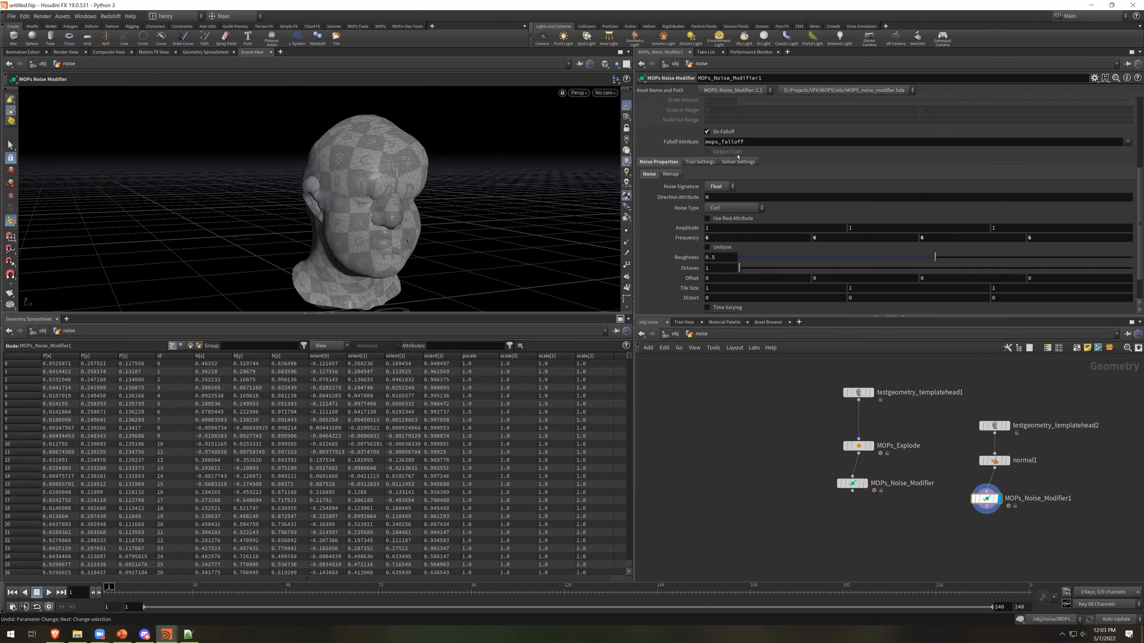
mouse_move(730, 279)
middle_mouse_down()
mouse_move(897, 275)
mouse_move(746, 281)
middle_mouse_up()
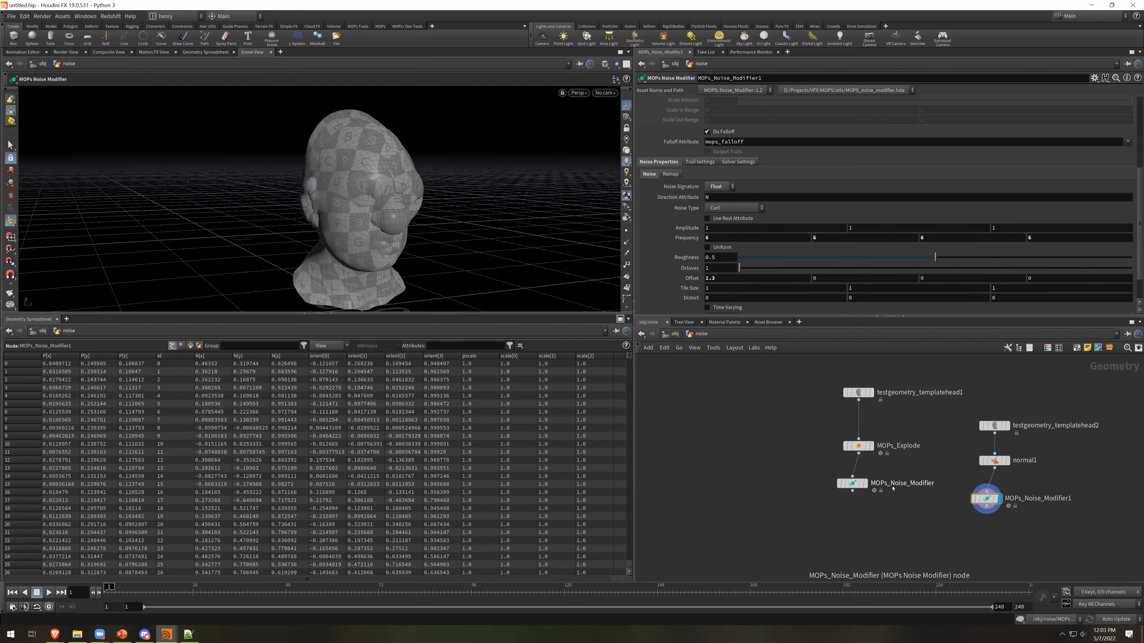
key("ctrl+z")
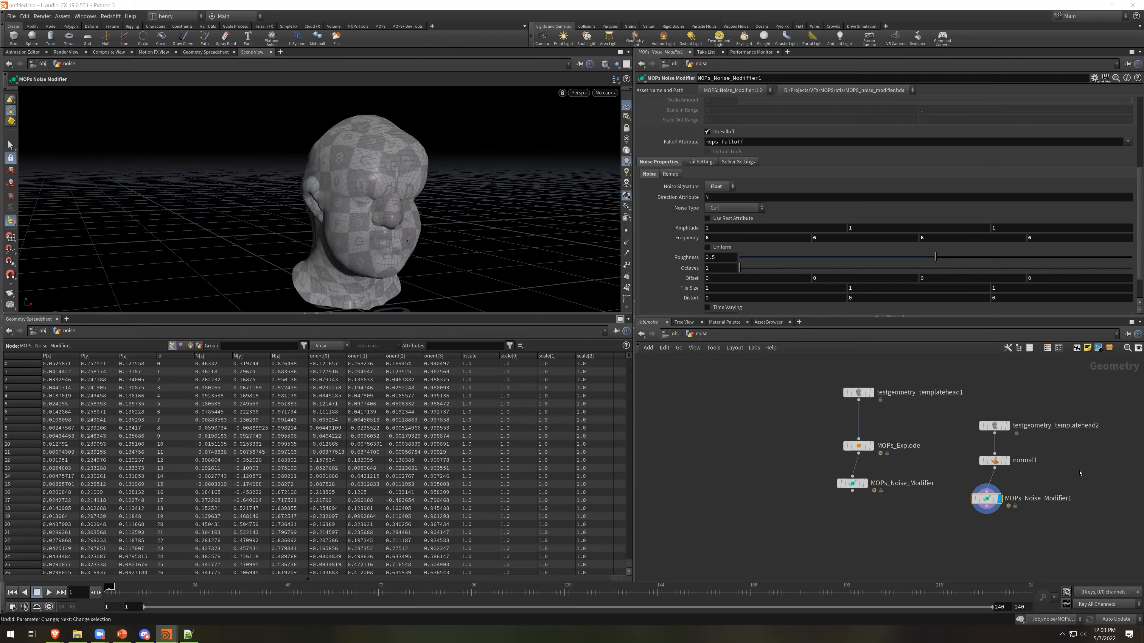
Display the original MOPs_Noise_Modifier, turn on Time Varying for its noise and scrub the animation
middle_click_drag(1080, 473, 1025, 476)
left_click(810, 486)
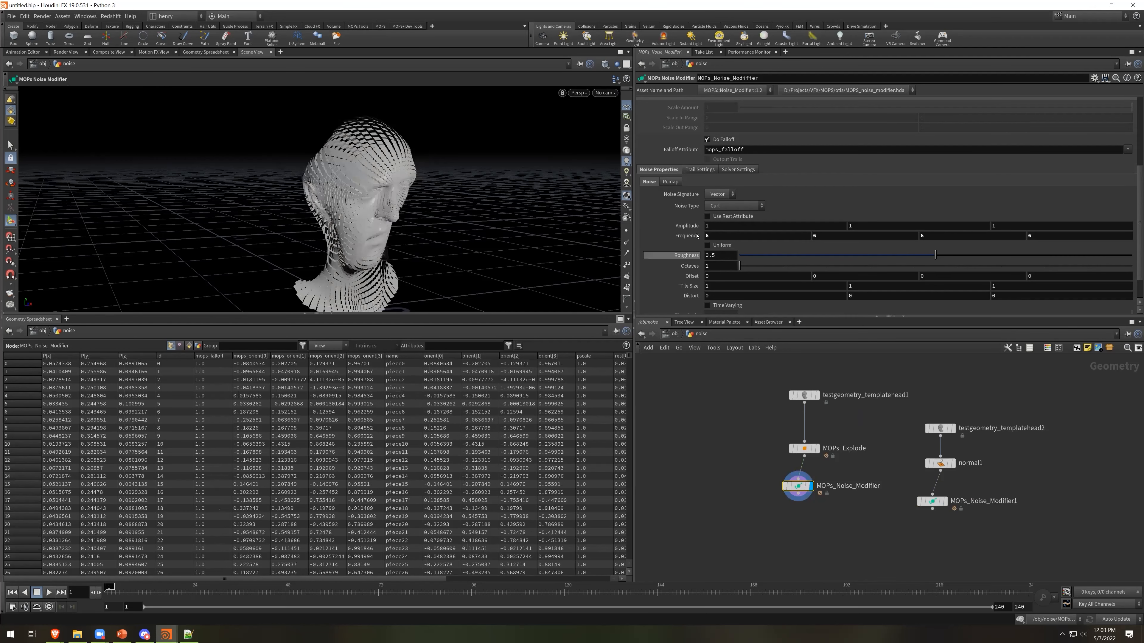
scroll(703, 143, "down", 2)
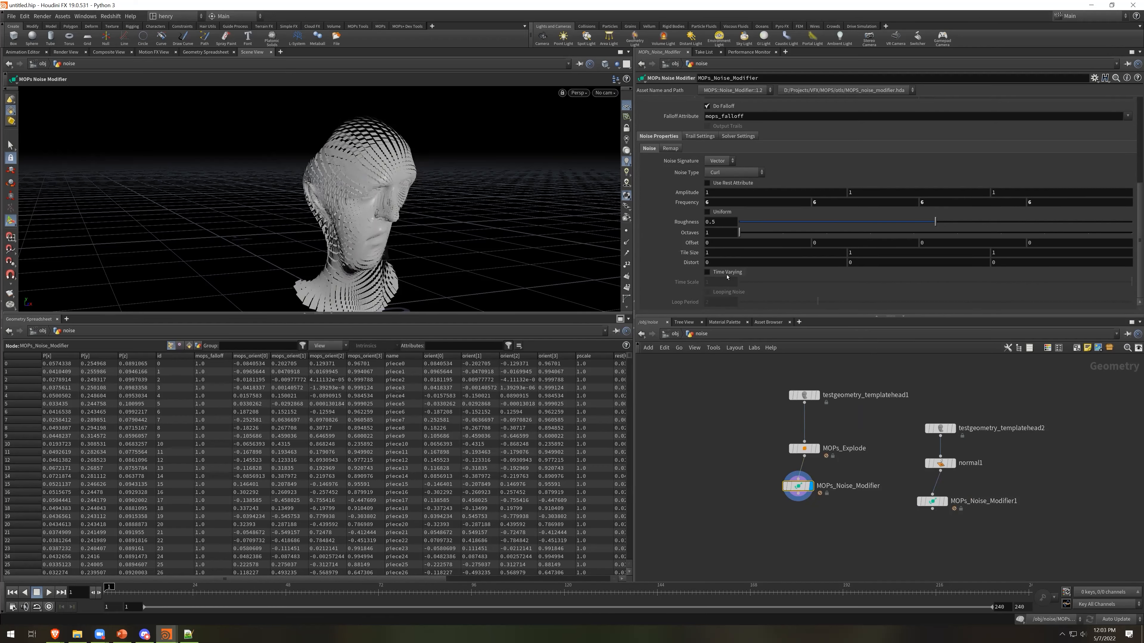
left_click(707, 272)
left_click_drag(111, 588, 3, 600)
left_click(3, 600)
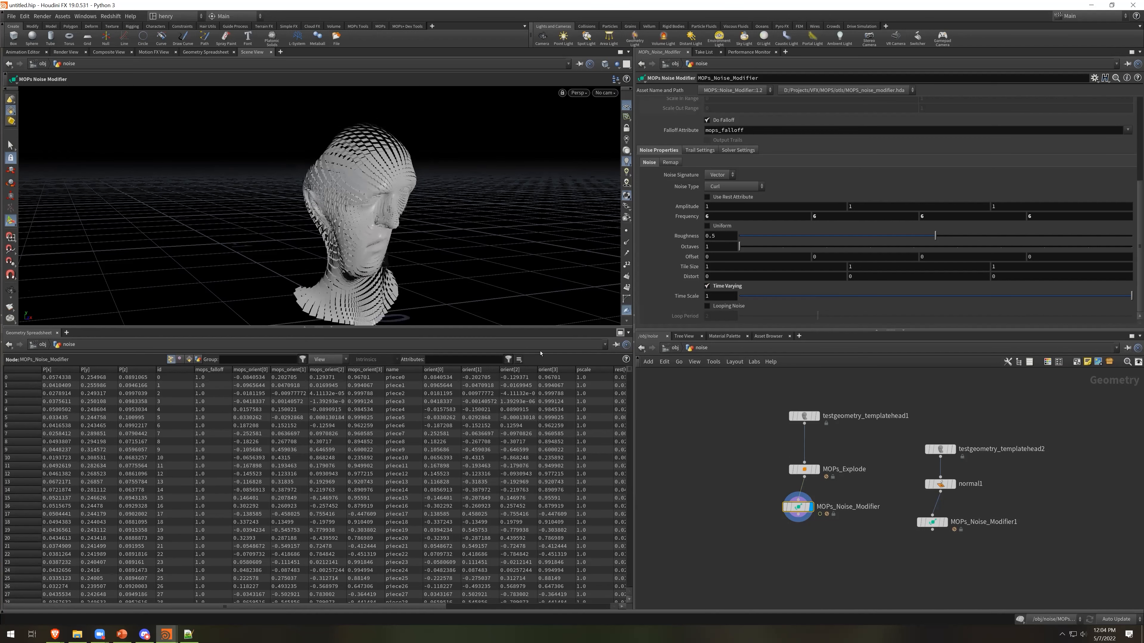
left_click(178, 613)
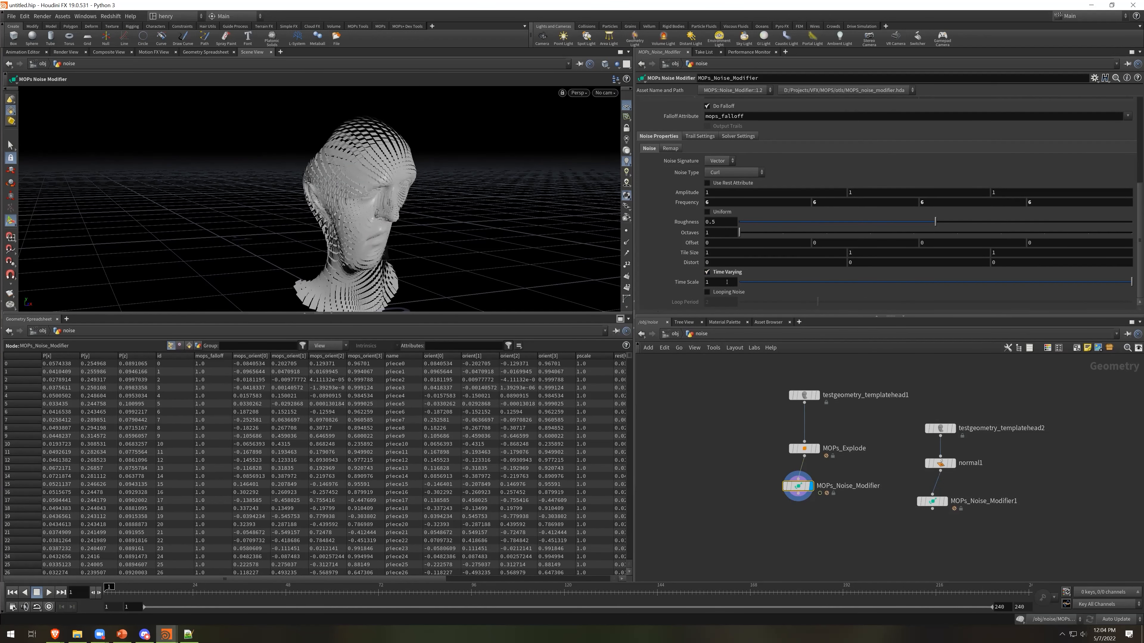
Try a noise Time Scale of 10 on MOPs_Noise_Modifier, scrub the animation and undo the value
left_click(705, 282)
type("10")
key("Return")
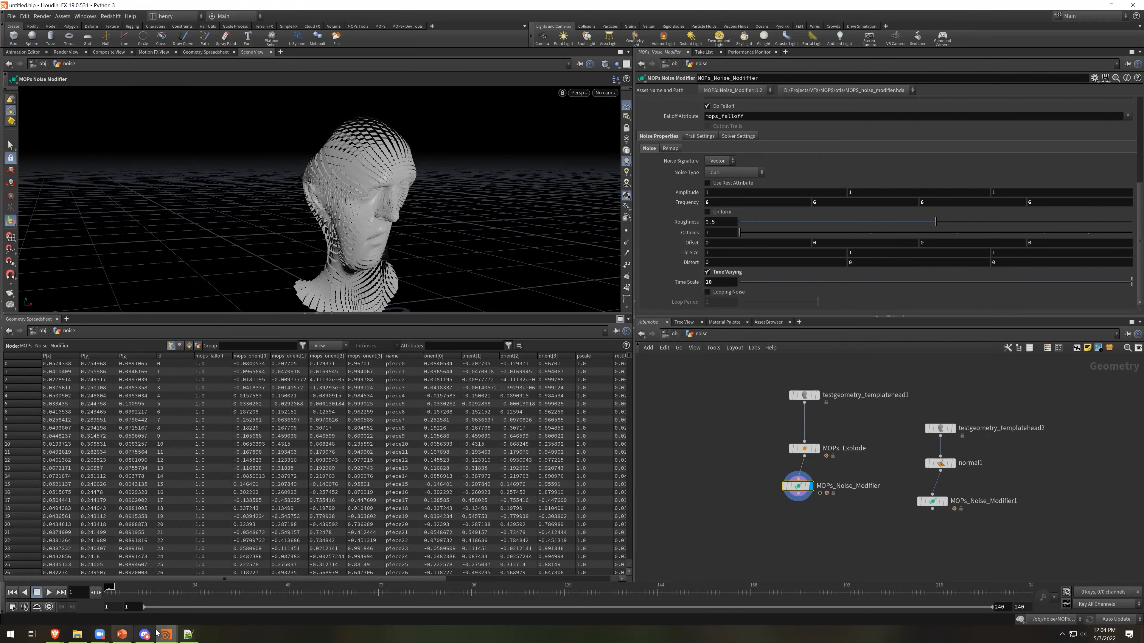
mouse_move(109, 594)
left_mouse_down()
mouse_move(233, 594)
mouse_move(107, 593)
left_mouse_up()
key("ctrl+z")
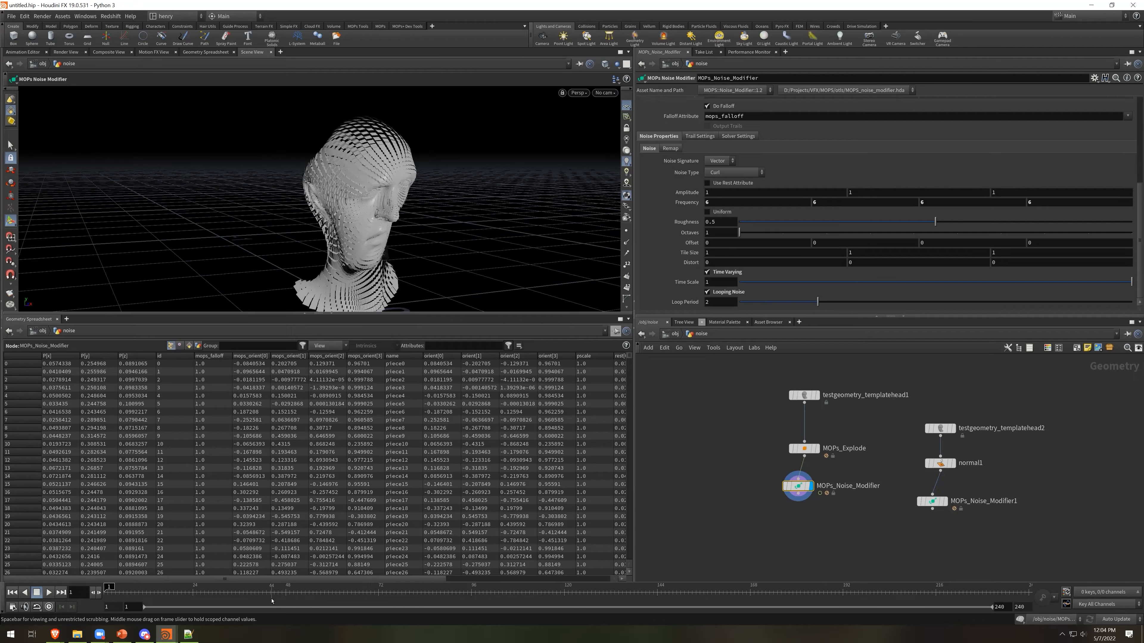
Set the playback range to end at frame 47, play the looping noise, stop it and return to the first frame
double_click(1005, 607)
type("47")
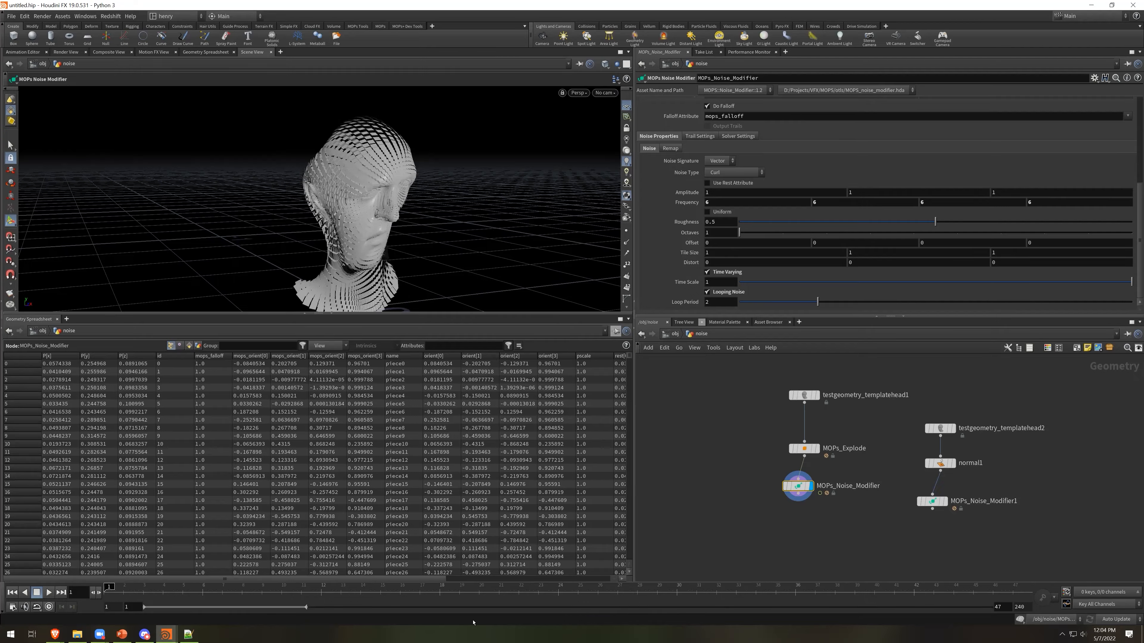
left_click(49, 592)
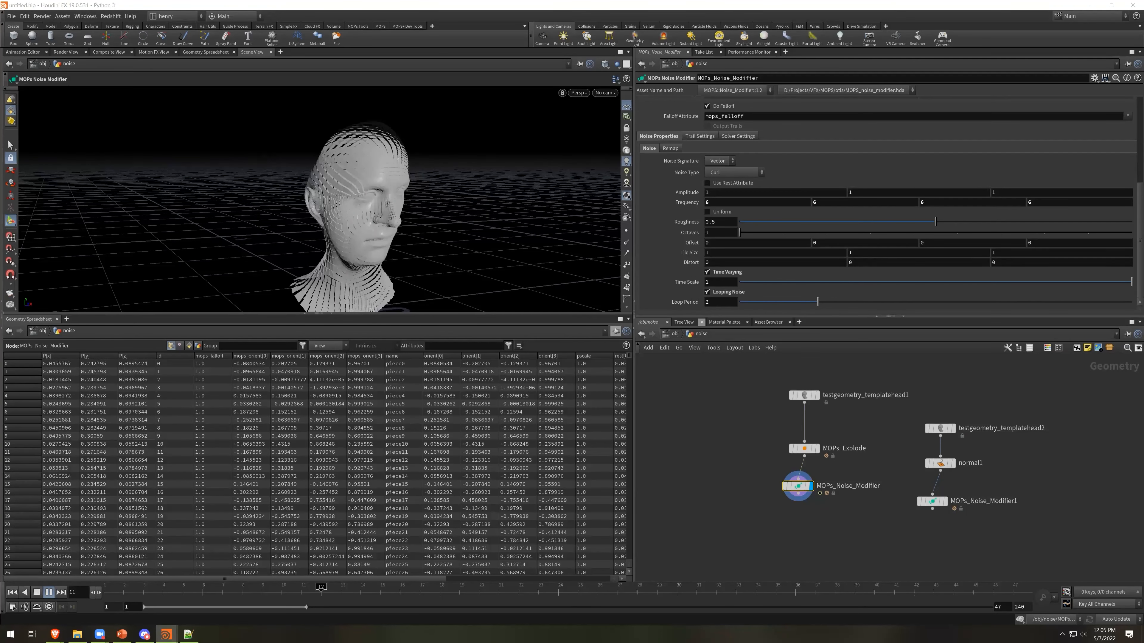
left_click(38, 592)
left_click(12, 593)
Move the testgeometry_templatehead2, normal1 and MOPs_Noise_Modifier1 chain further away from the MOPs_Explode chain
middle_click_drag(1076, 492, 964, 503)
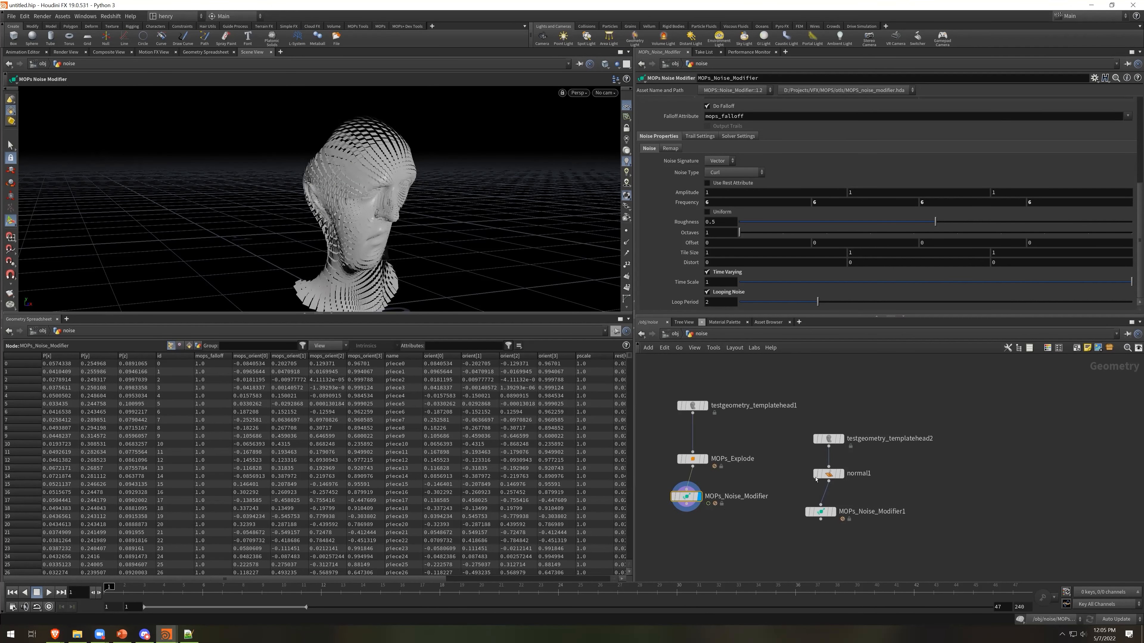
left_click_drag(864, 563, 803, 430)
left_click_drag(824, 512, 994, 498)
left_click(919, 514)
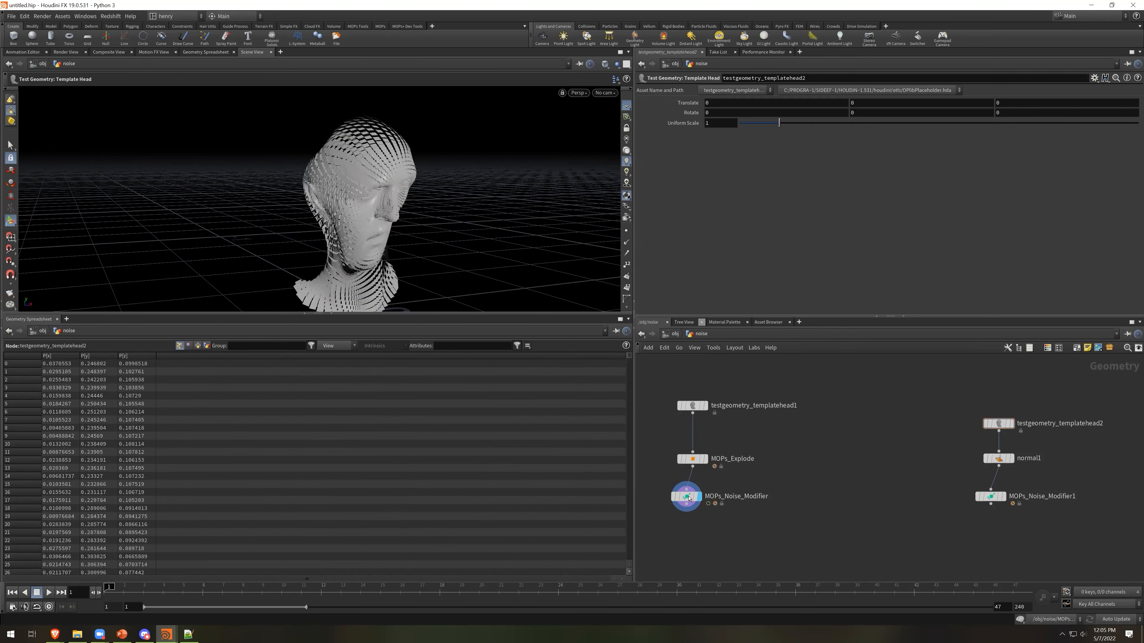
Duplicate MOPs_Noise_Modifier, connect the copy to the output of MOPs_Explode and display it
left_click(688, 496)
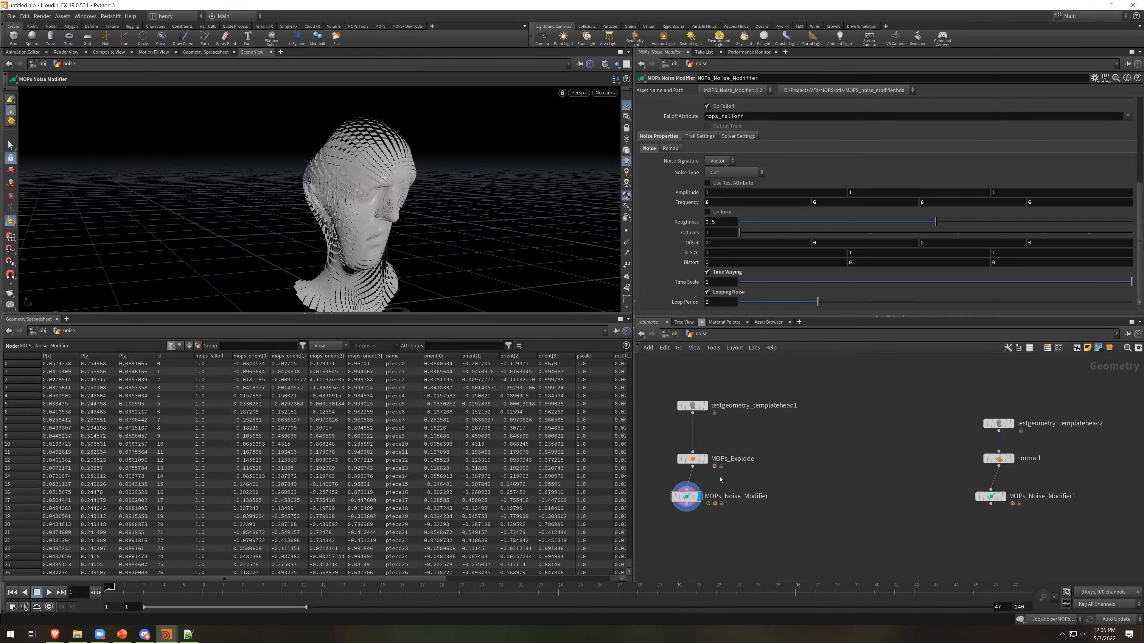
key("ctrl+c")
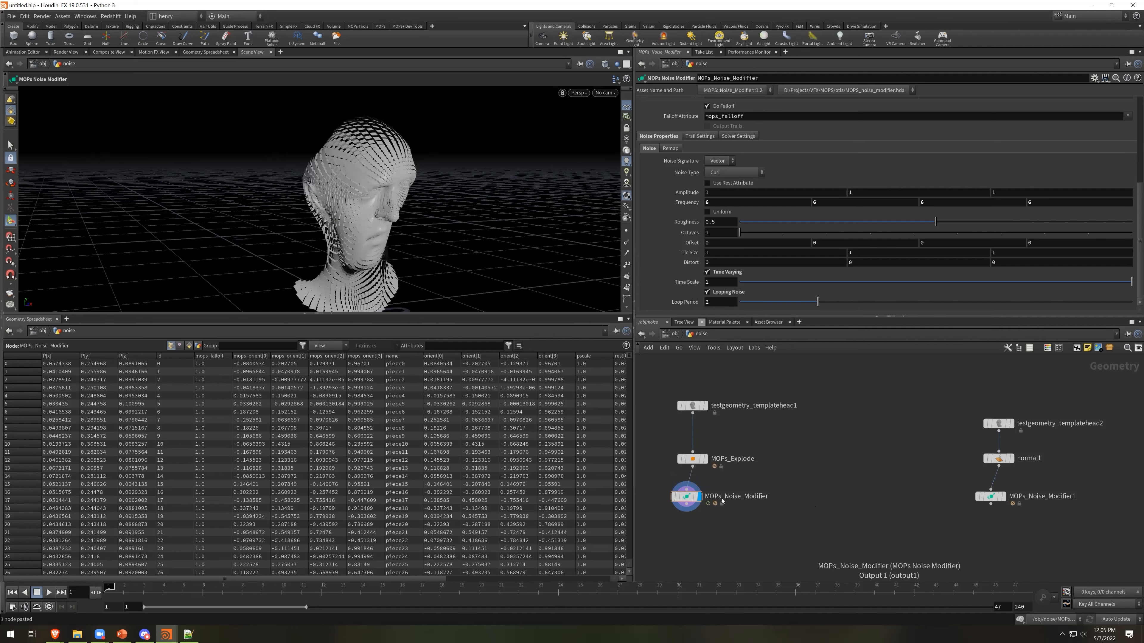
left_click_drag(693, 467, 810, 493)
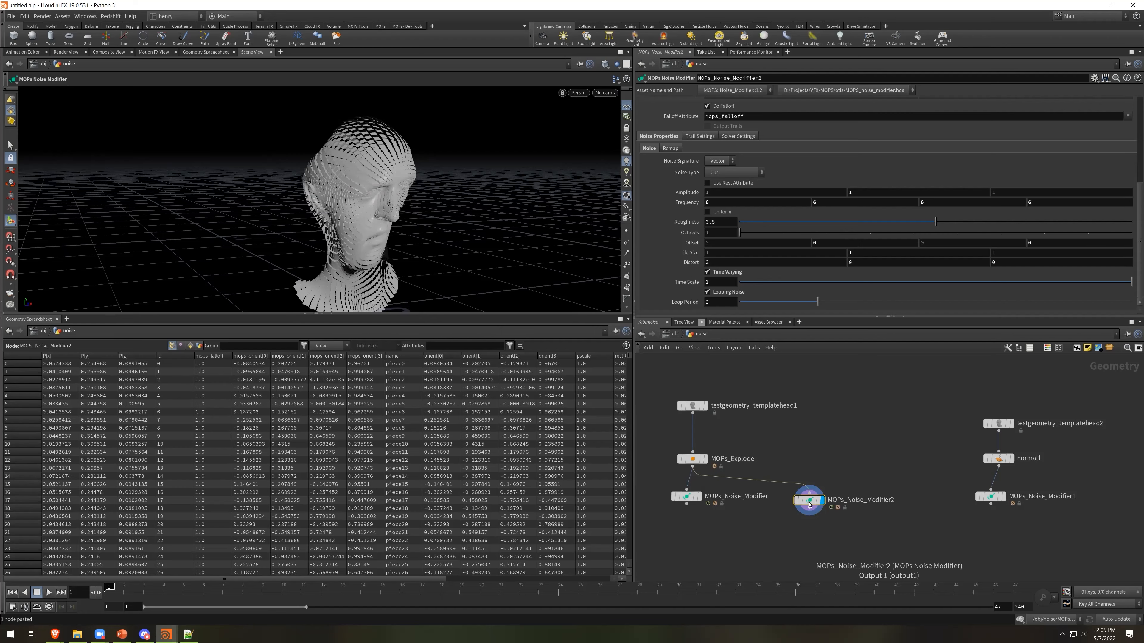
Set the Mode of MOPs_Noise_Modifier2 to Advect and turn on Affect Rotation
scroll(752, 120, "up", 5)
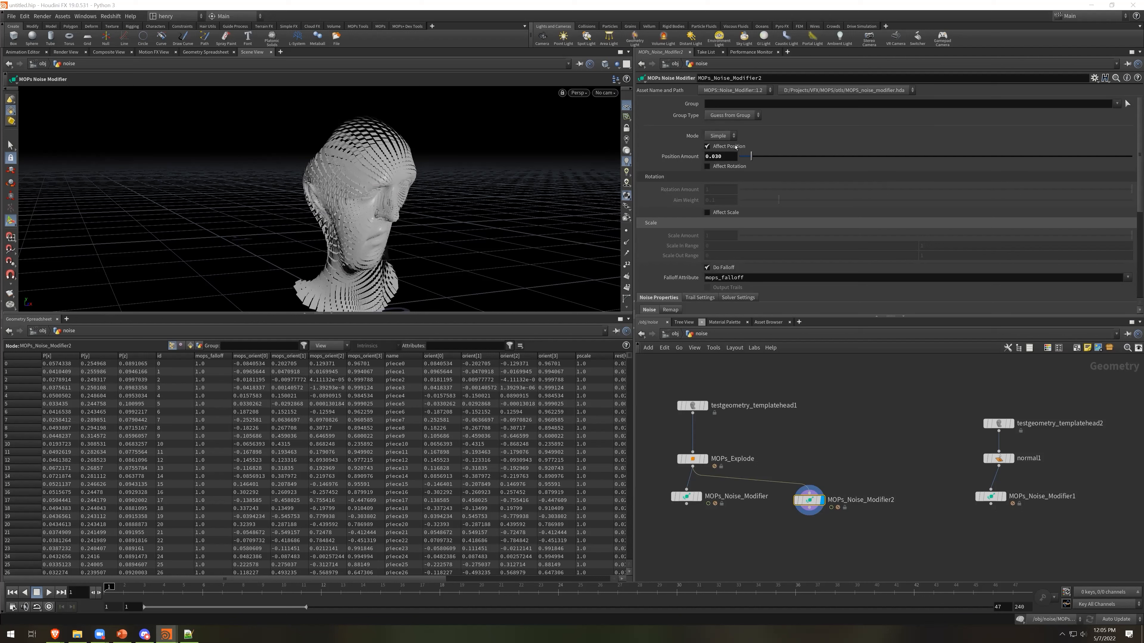
left_click(719, 136)
left_click(716, 155)
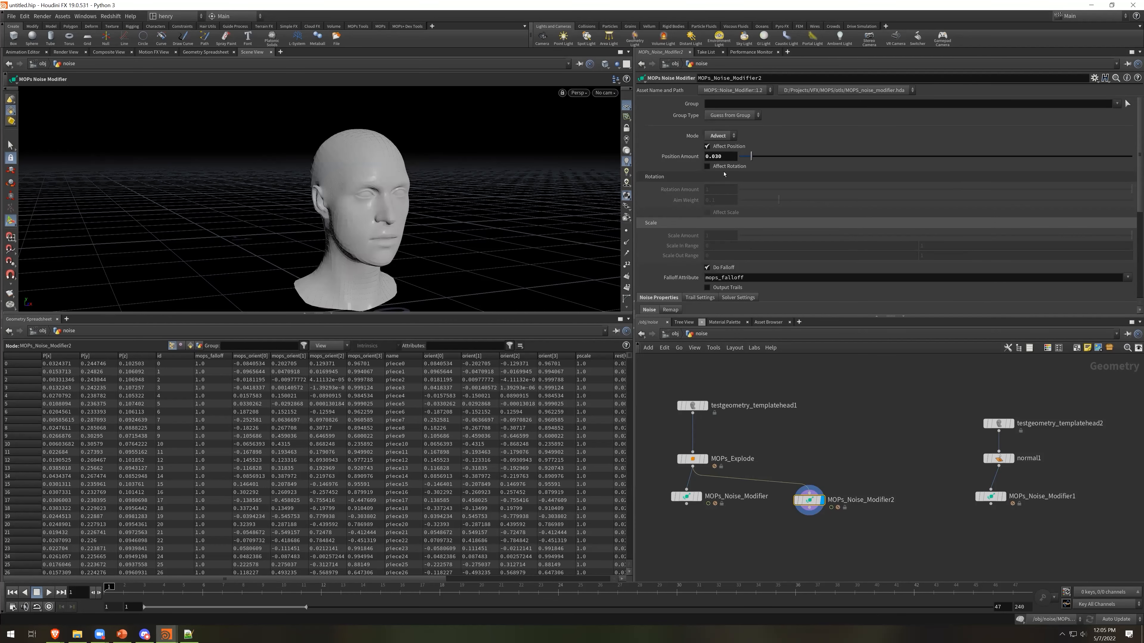
left_click(707, 166)
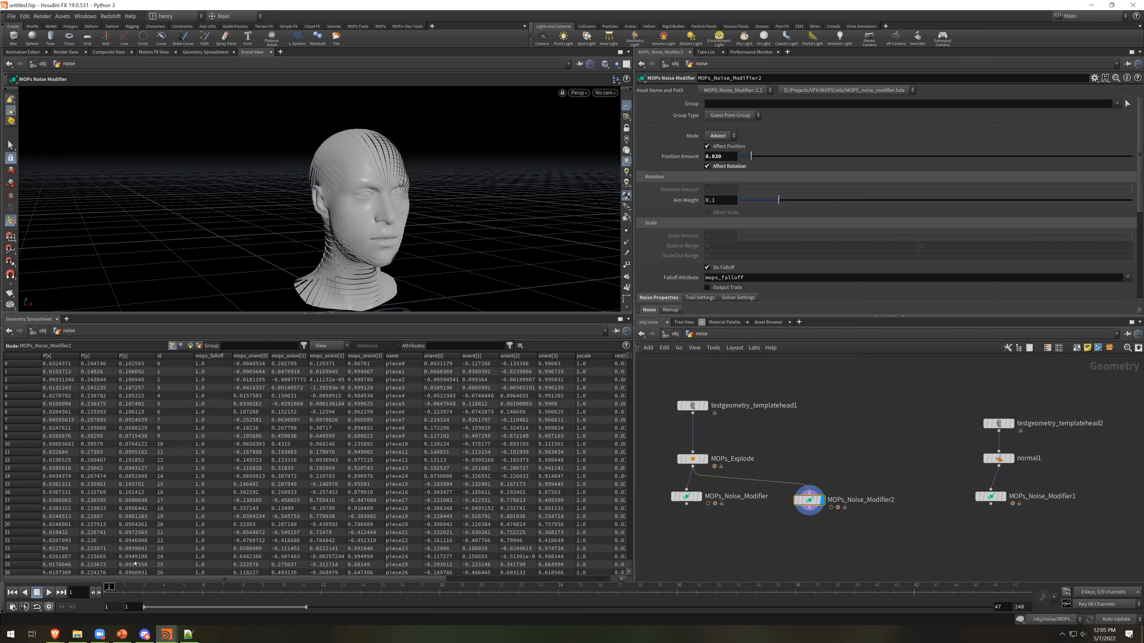
Extend the playback range to frame 240 and scrub through the advected head pieces
left_click_drag(134, 592, 1086, 562)
left_click_drag(699, 590, 107, 592)
left_click_drag(306, 608, 994, 607)
left_click_drag(252, 593, 528, 602)
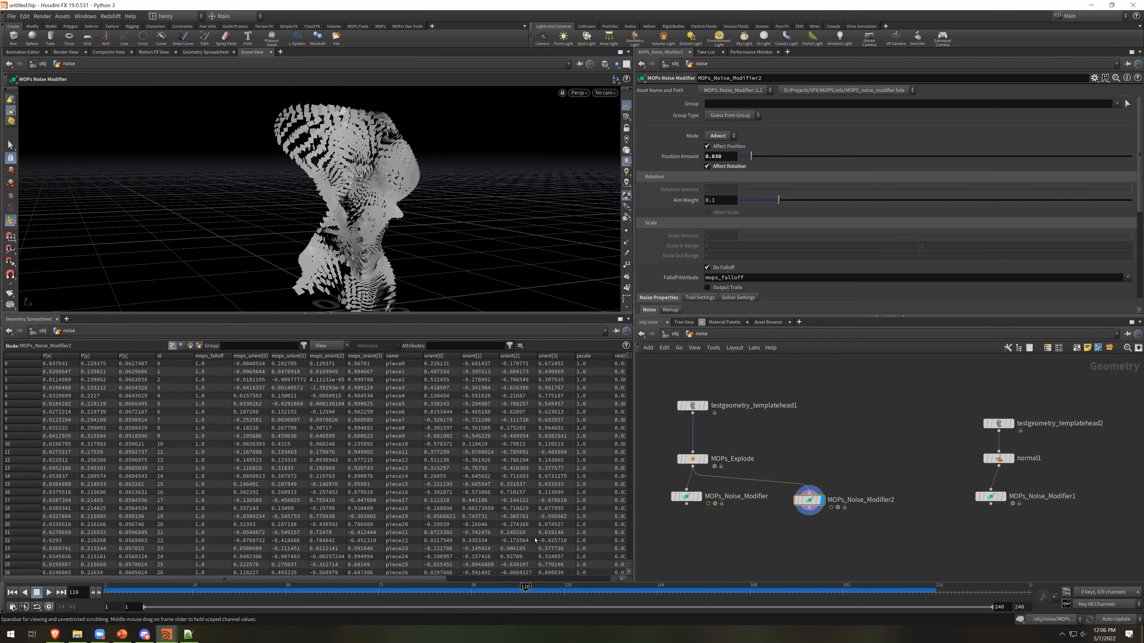
Turn off Time Varying on MOPs_Noise_Modifier2 and rerun the advection from the first frame
scroll(706, 275, "down", 5)
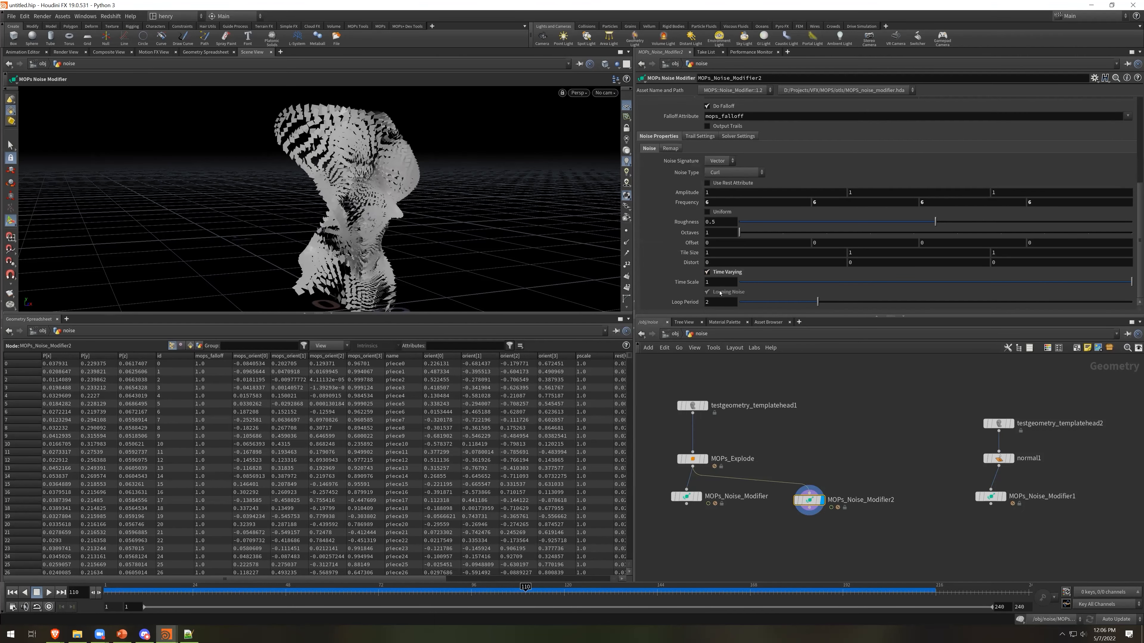
left_click(720, 274)
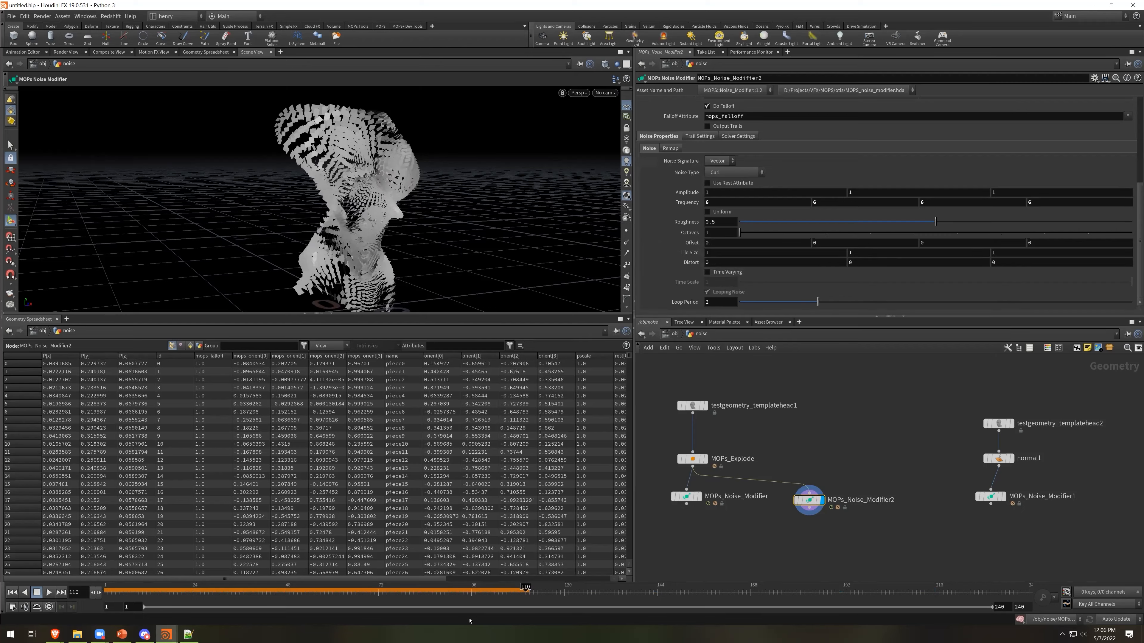
left_click_drag(457, 593, 106, 592)
key("Up")
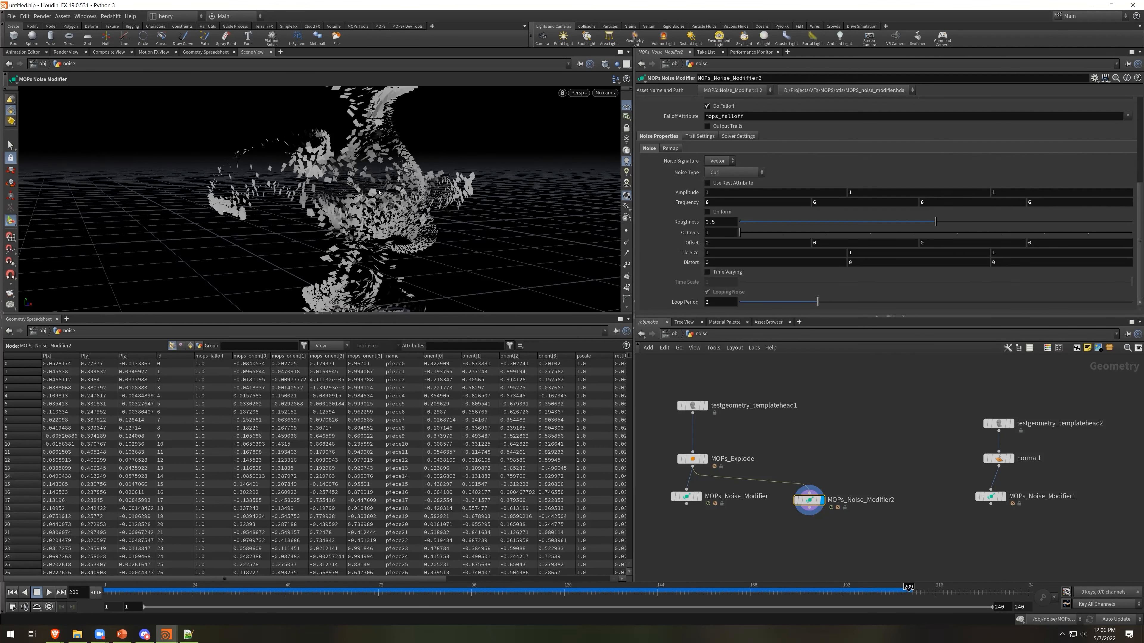
Turn off Affect Rotation to compare the advection while scrubbing, and turn it back on
scroll(759, 162, "up", 6)
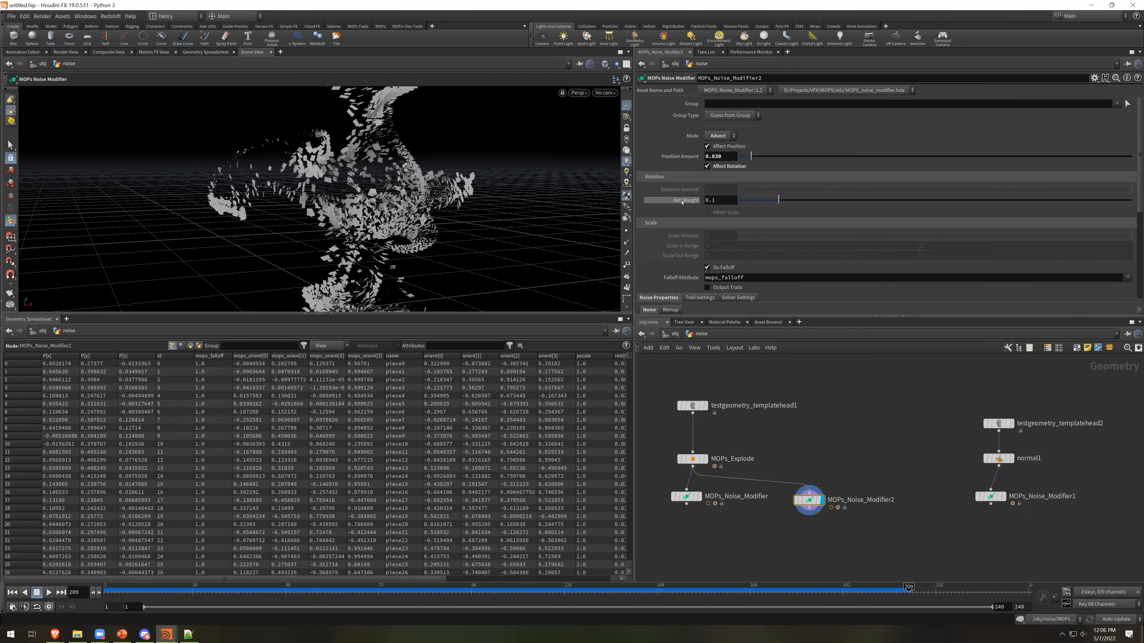
mouse_move(682, 203)
left_click(707, 167)
left_click_drag(910, 592, 785, 288)
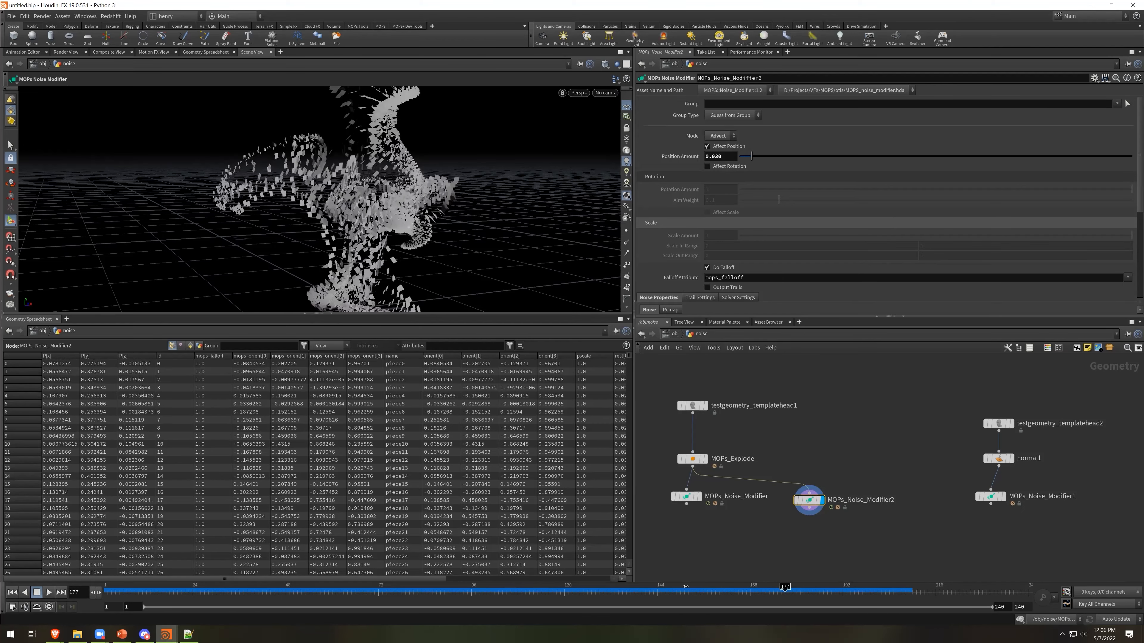
left_click(707, 166)
left_click_drag(496, 604, 944, 586)
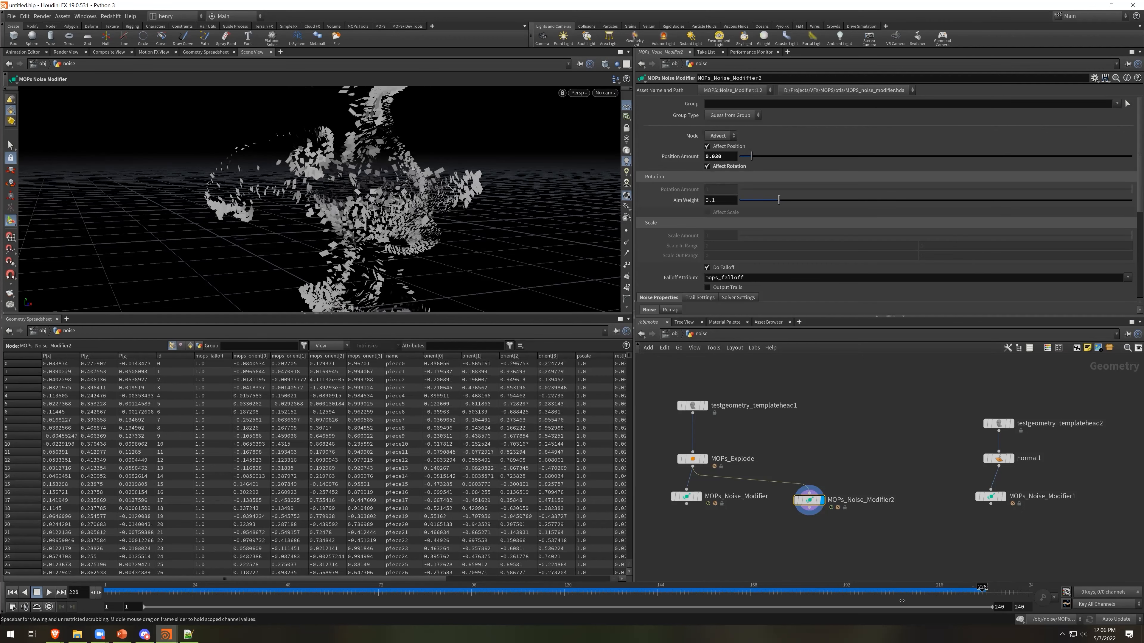
left_click(665, 603)
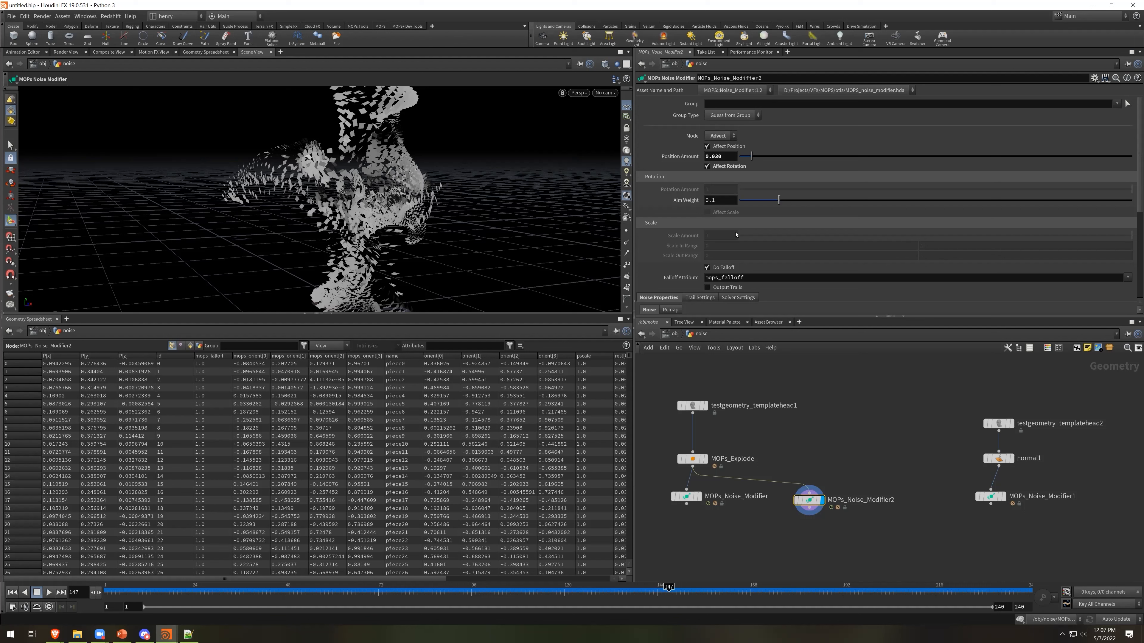
Examine the Noise Type options, the Time Varying and rotation parameters, and the Trail Settings of MOPs_Noise_Modifier2
scroll(735, 235, "down", 3)
left_click(741, 244)
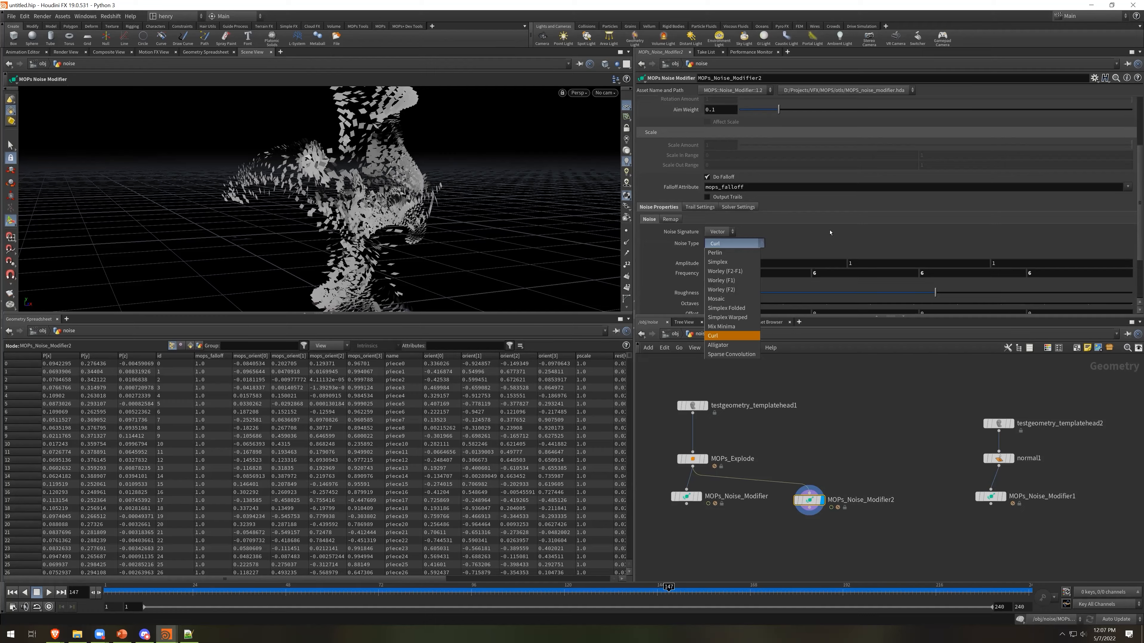
left_click(830, 233)
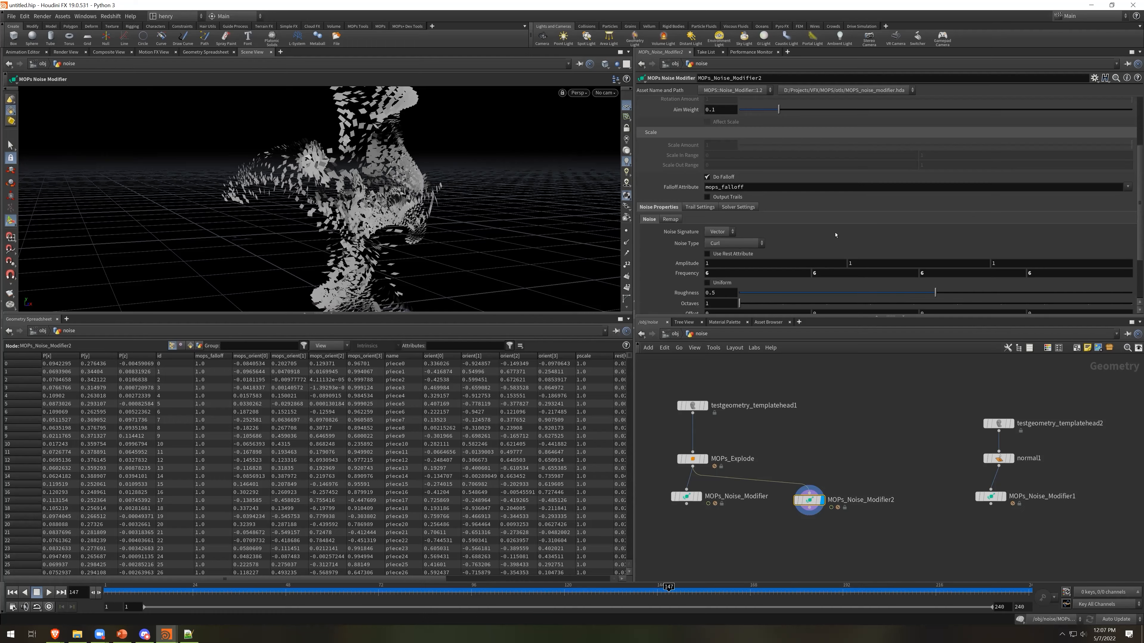
scroll(835, 234, "down", 5)
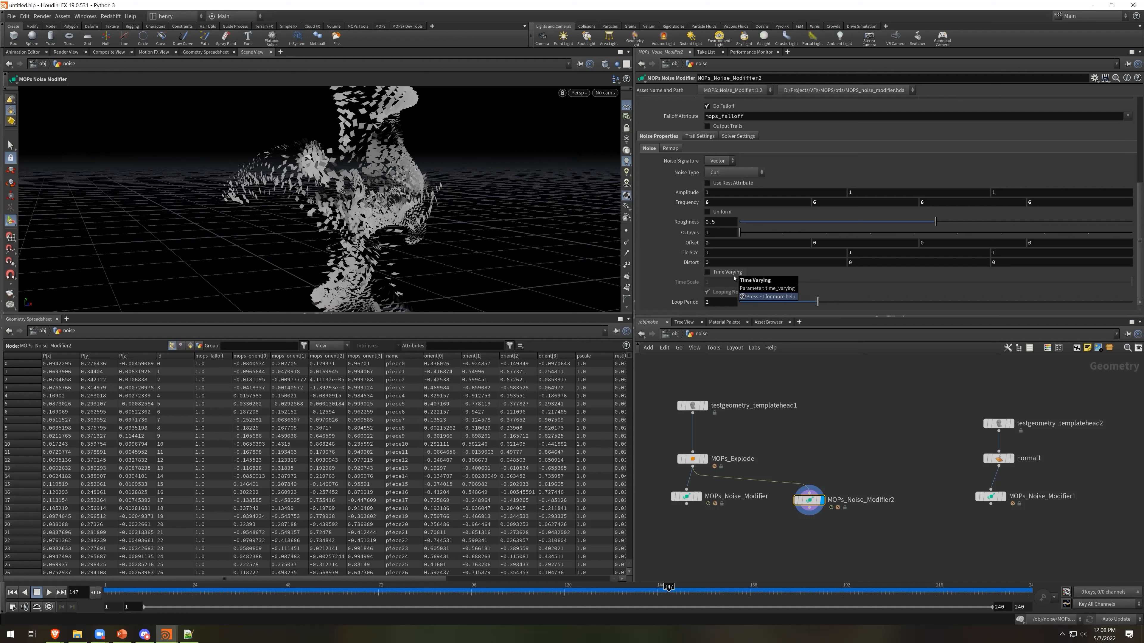
scroll(735, 278, "up", 7)
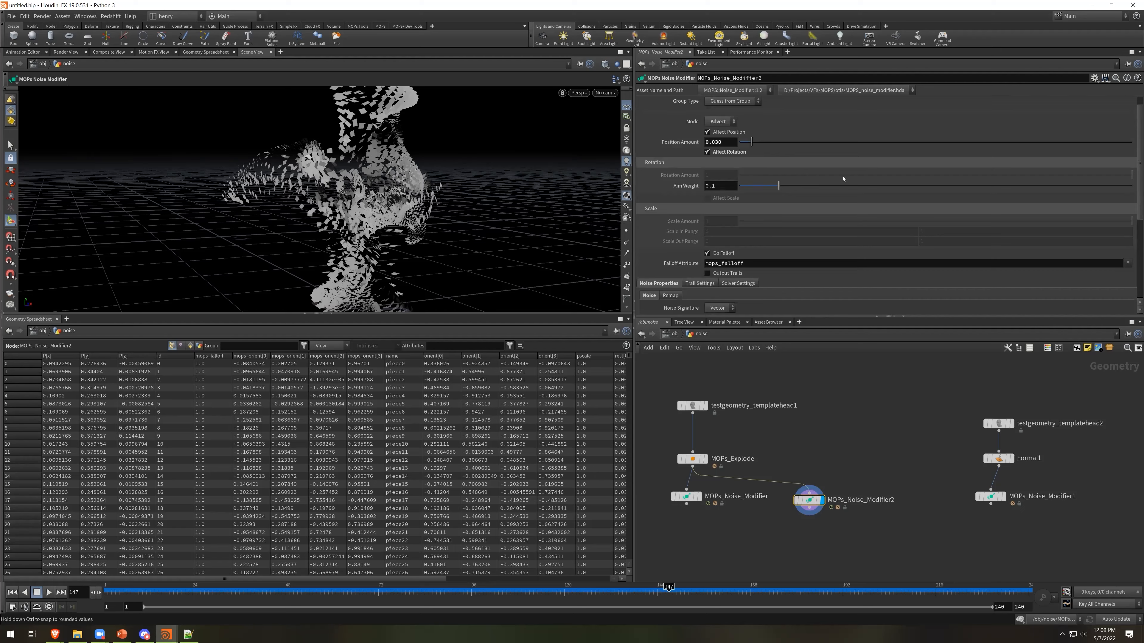
scroll(716, 235, "down", 3)
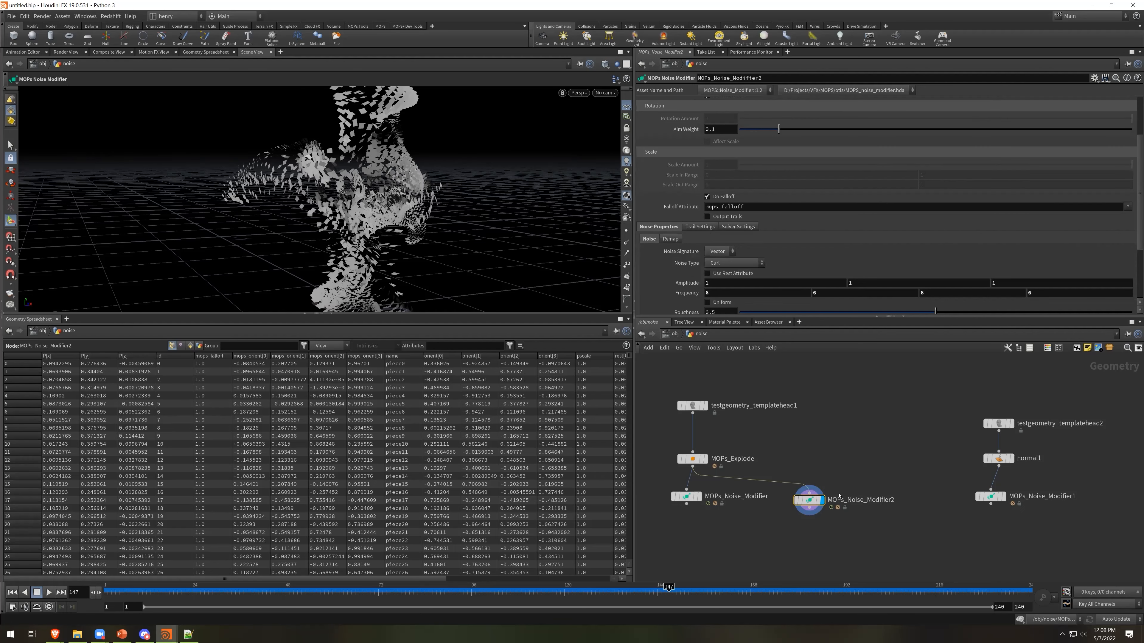
left_click(697, 227)
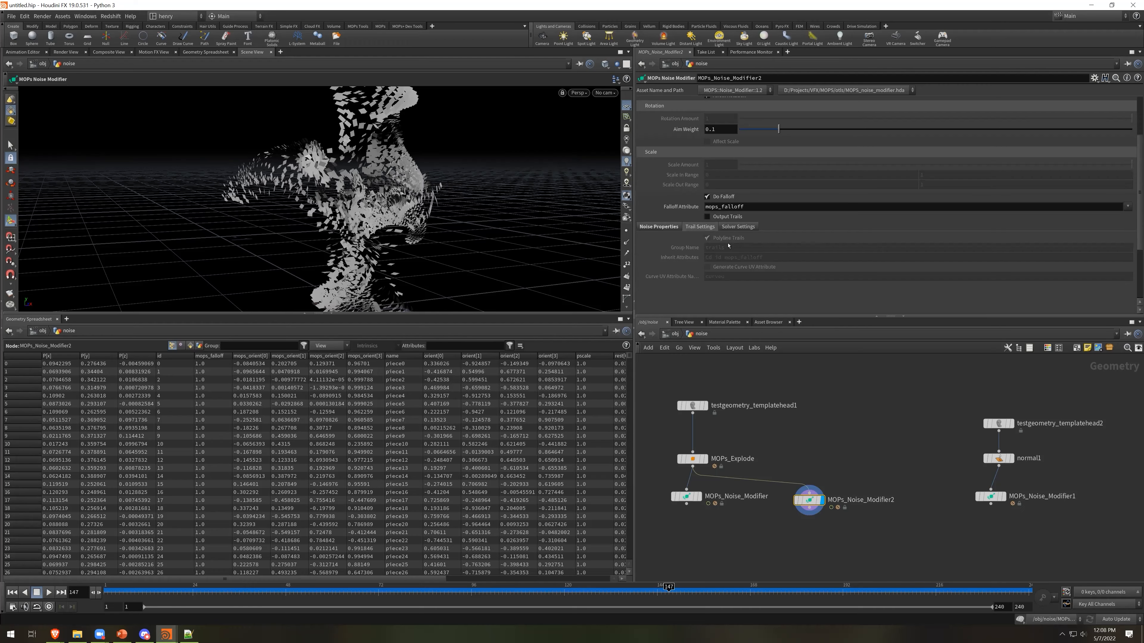
left_click(665, 229)
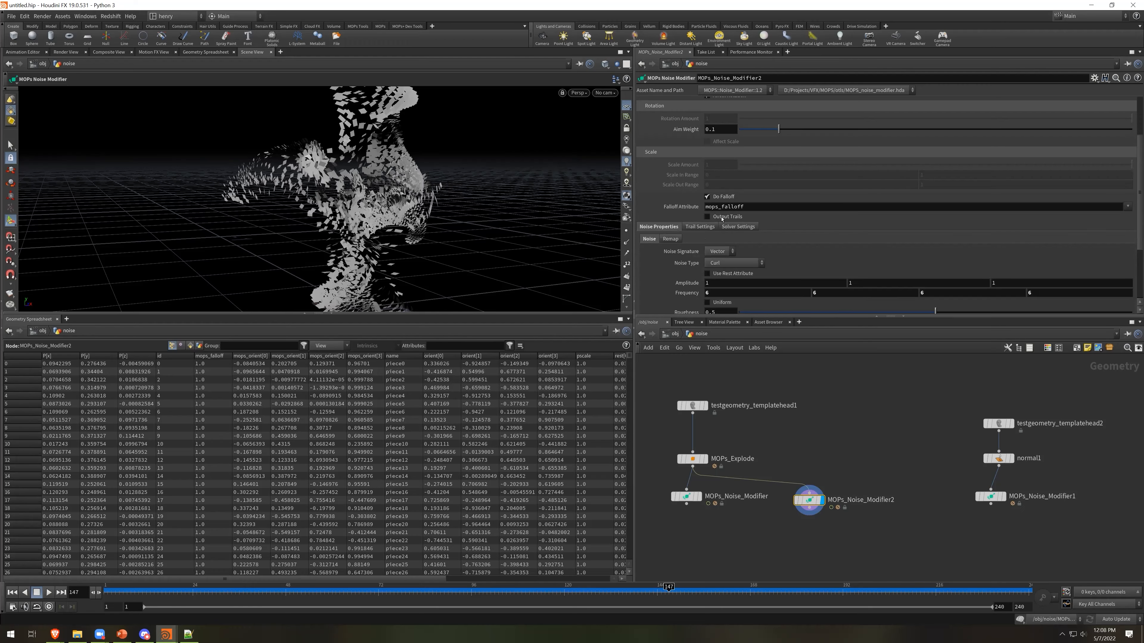
scroll(845, 273, "down", 5)
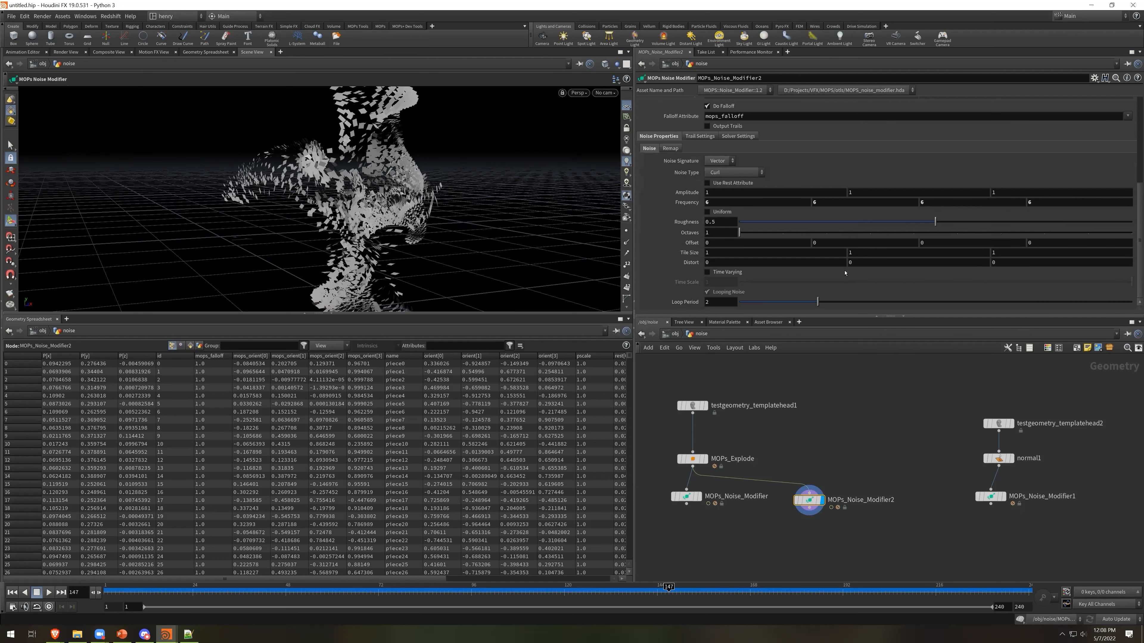
scroll(728, 288, "up", 1)
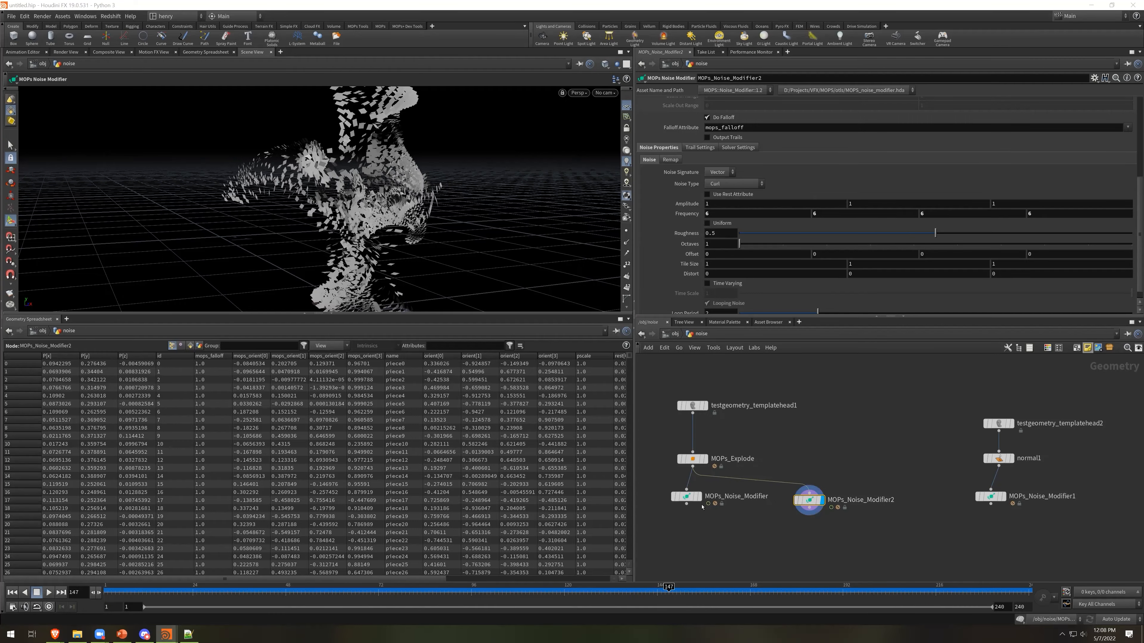
Display MOPs_Noise_Modifier and move it lower in the network to leave room below MOPs_Explode
left_click(698, 497)
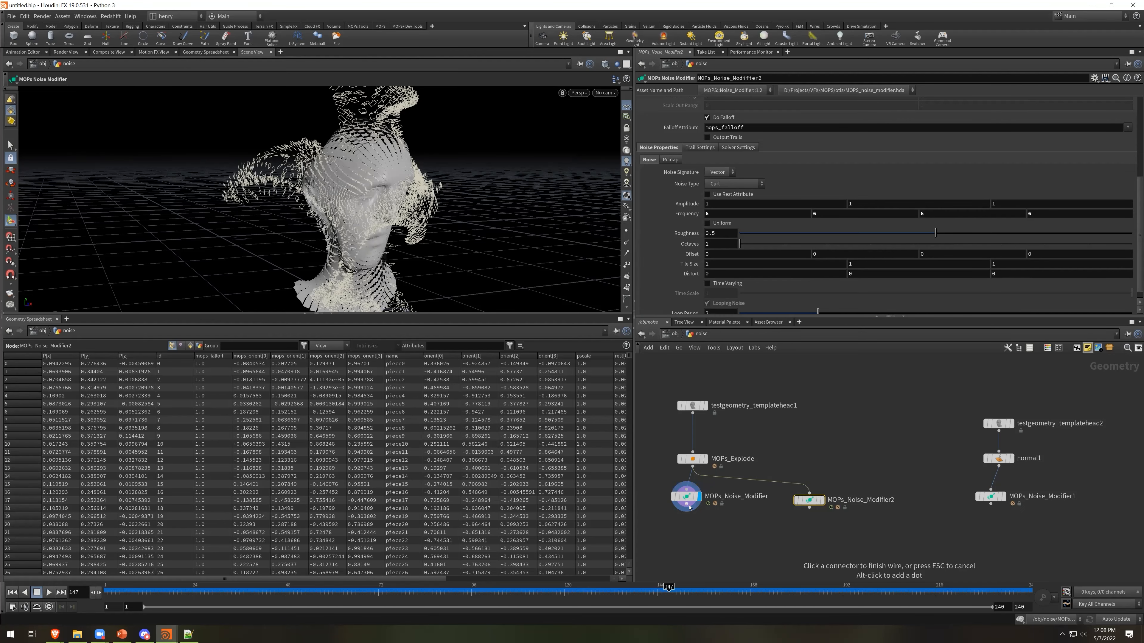
left_click_drag(689, 497, 694, 542)
left_click(694, 543)
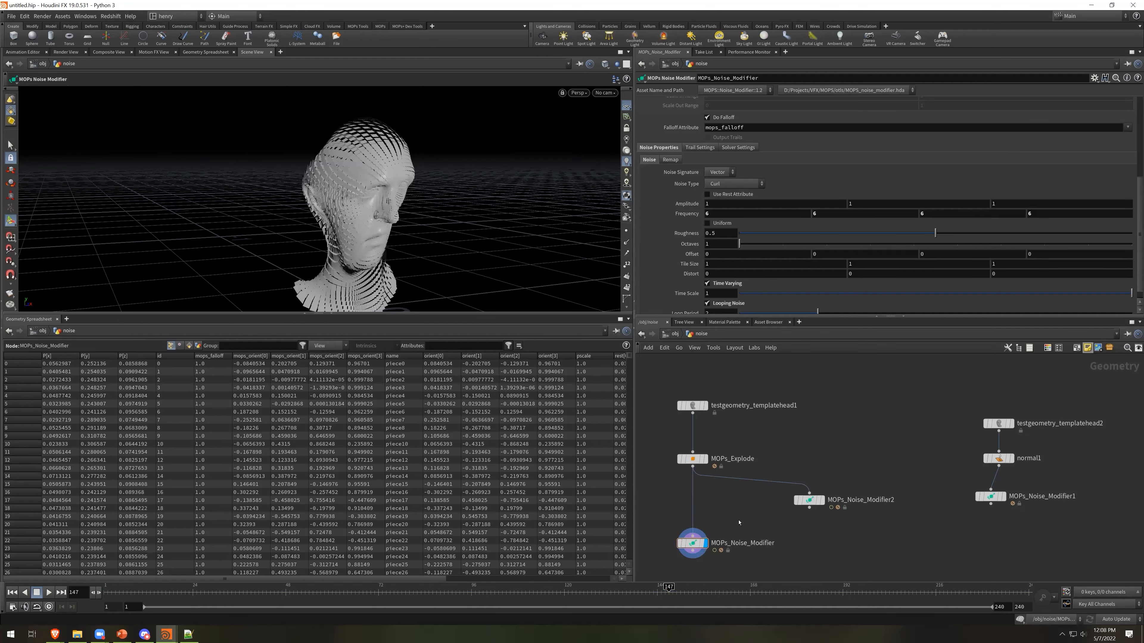
key("Tab")
type("sha")
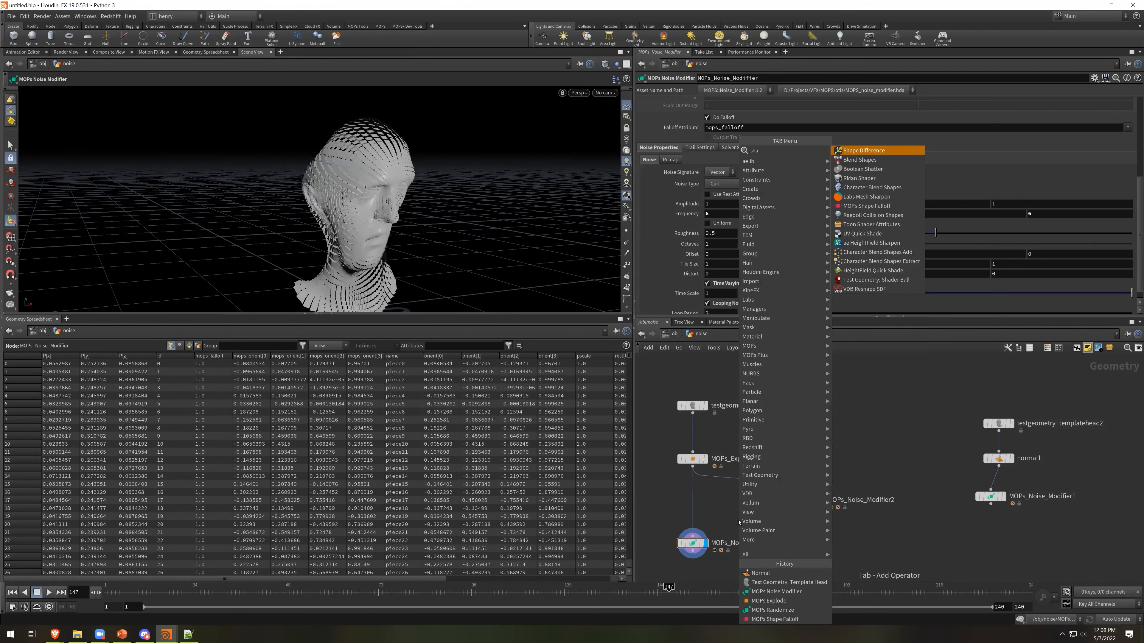
key("Escape")
key("Tab")
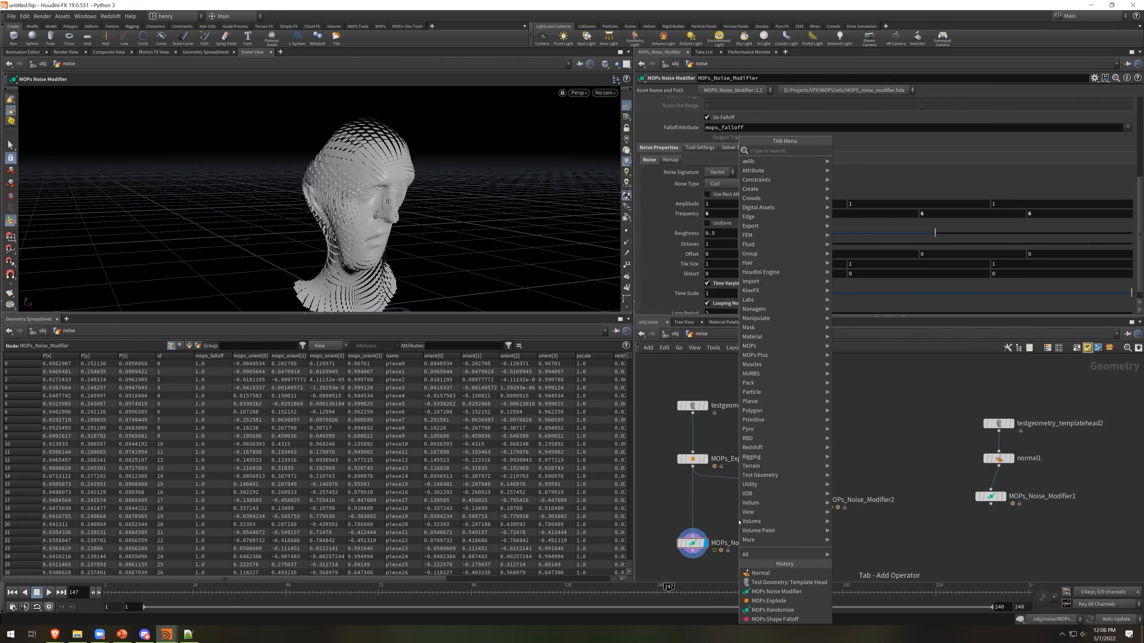
type("fall")
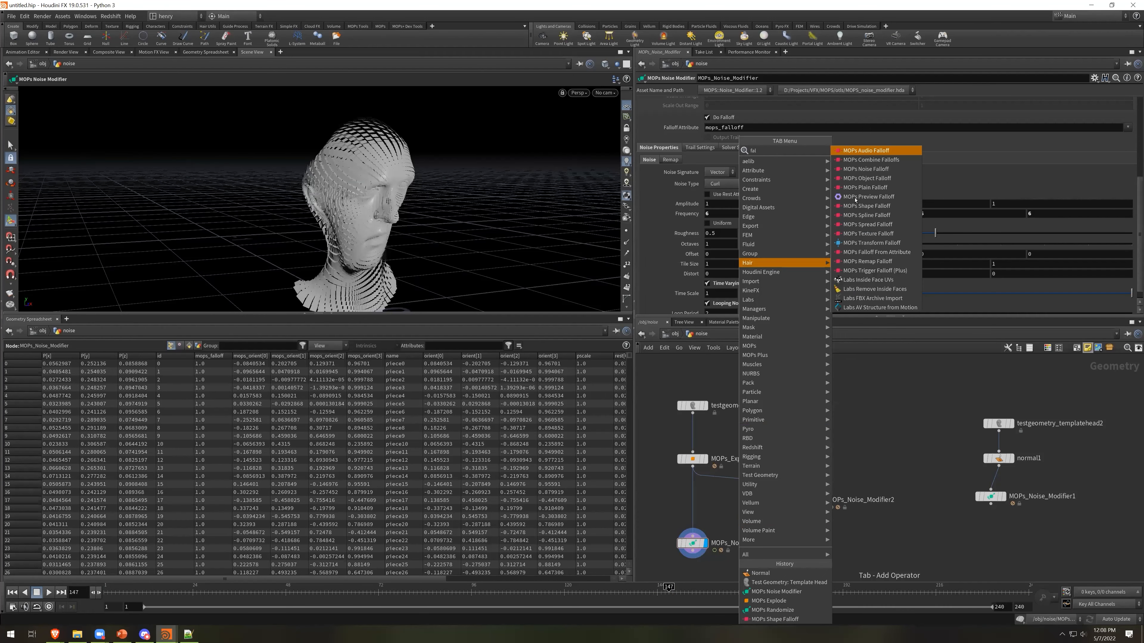
left_click(854, 214)
key("Escape")
key("Tab")
key("Escape")
Insert a MOPs Shape Falloff between MOPs_Explode and MOPs_Noise_Modifier and auto-fit its linear falloff to the head
key("Tab")
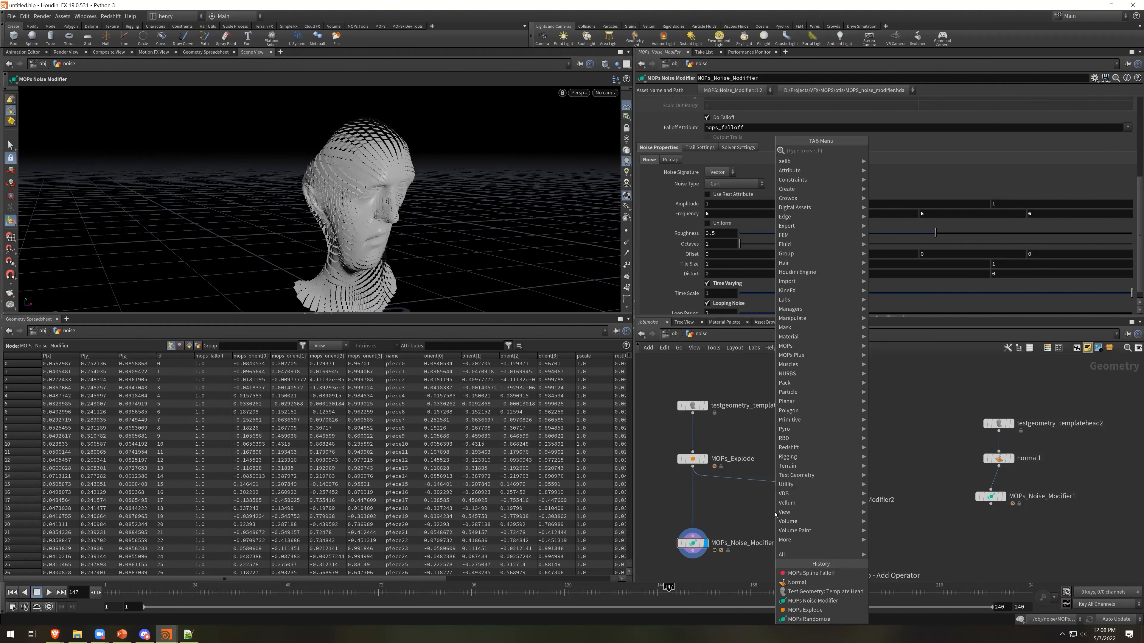
type("shape")
key("Return")
left_click(692, 502)
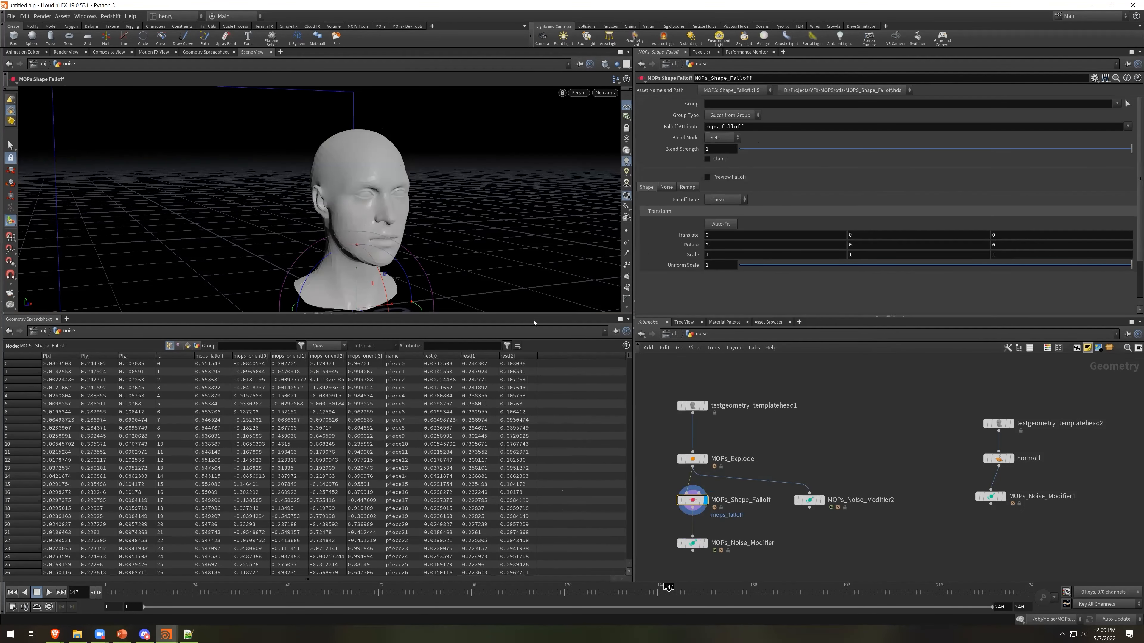
left_click(720, 224)
Display MOPs_Noise_Modifier again and scrub the timeline to check how the falloff limits the noise
key("space")
left_click_drag(434, 183, 396, 212)
scroll(396, 212, "up", 3)
left_click(696, 545)
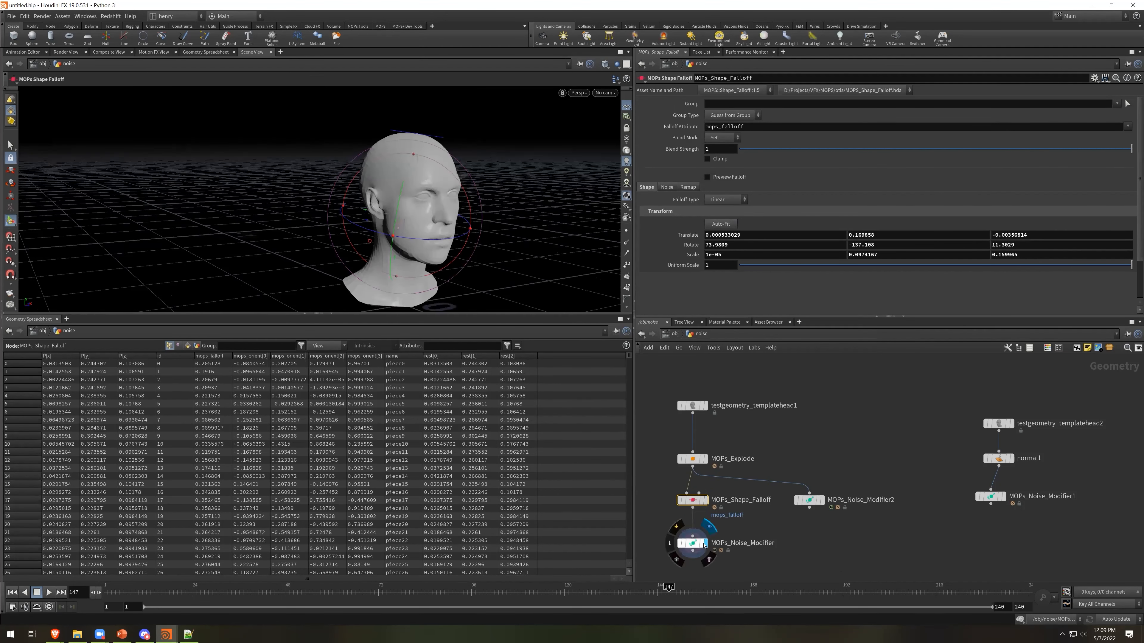
left_click_drag(666, 596, 642, 604)
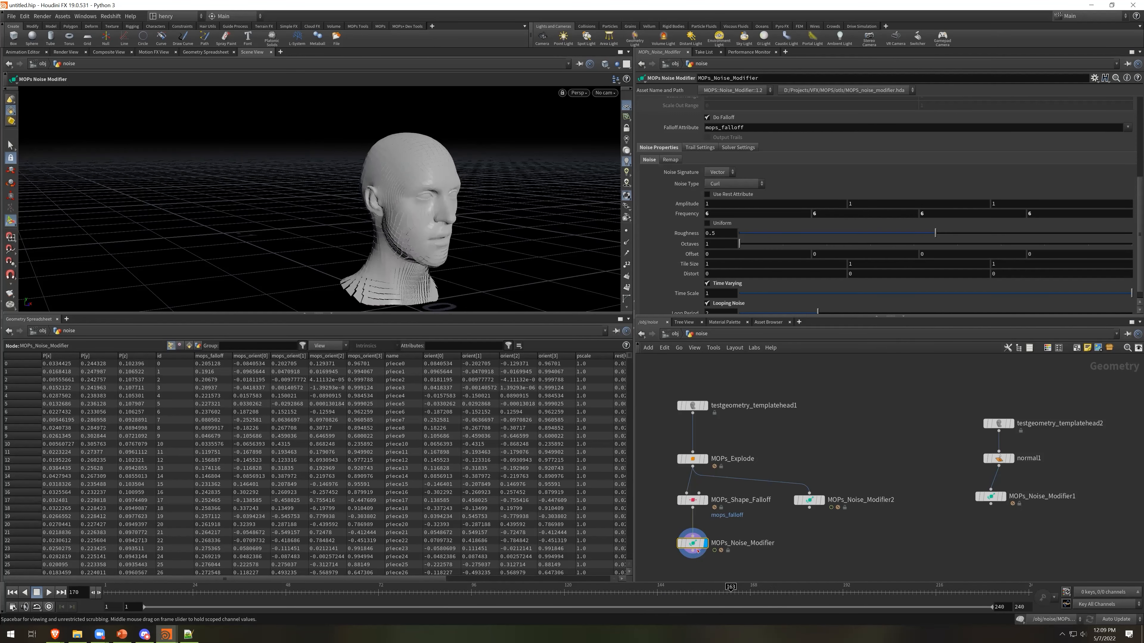
Rotate the linear shape falloff toward the crown and raise it to about 0.25 in Y, scrubbing the timeline to check
left_click(694, 500)
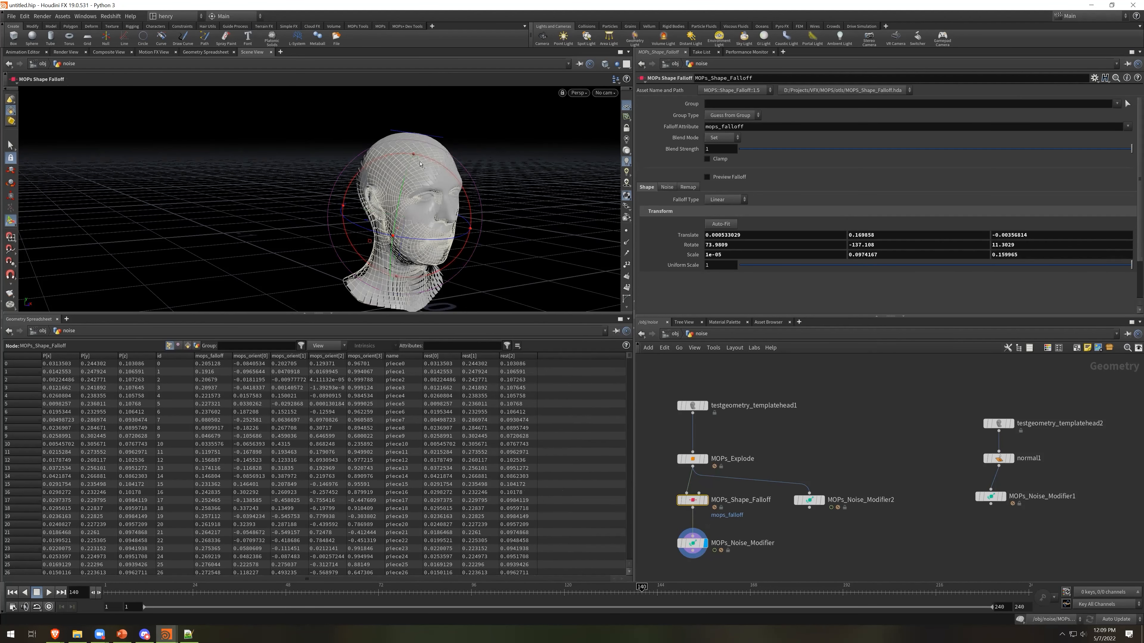
left_click_drag(452, 225, 420, 223, "alt")
left_click_drag(401, 168, 468, 392)
left_click_drag(430, 183, 443, 152)
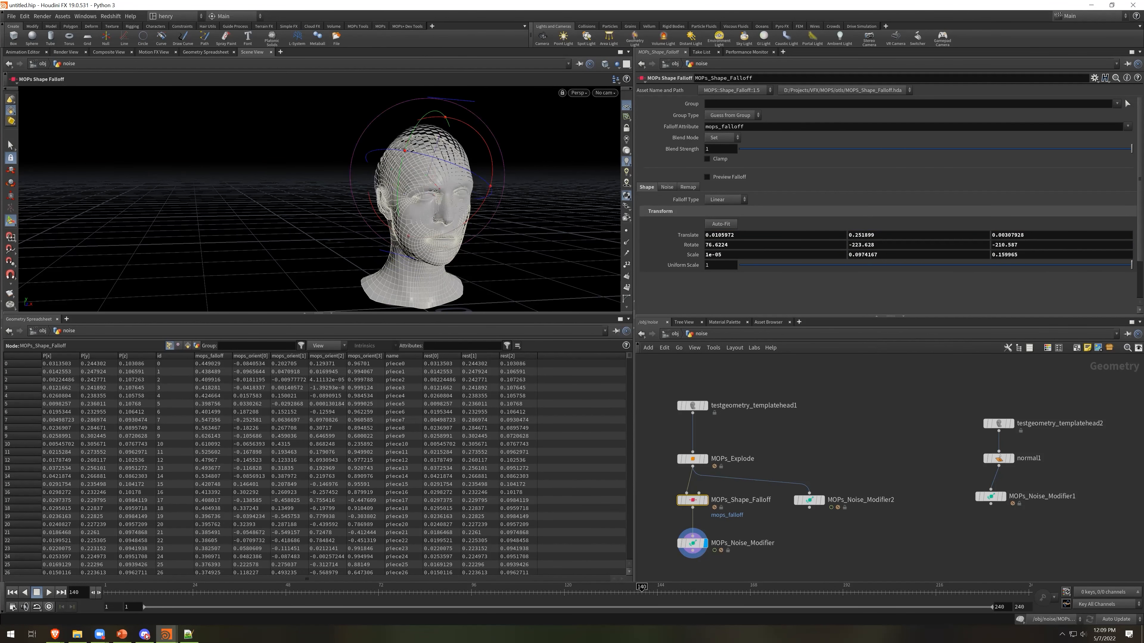
left_click_drag(162, 588, 638, 573)
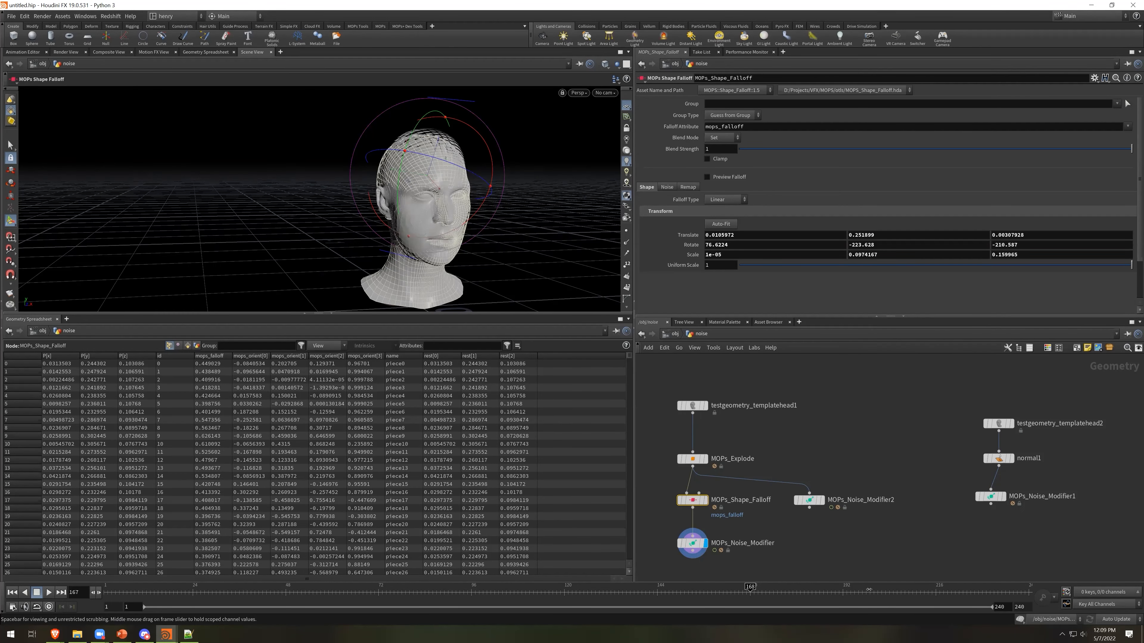
left_click(639, 603)
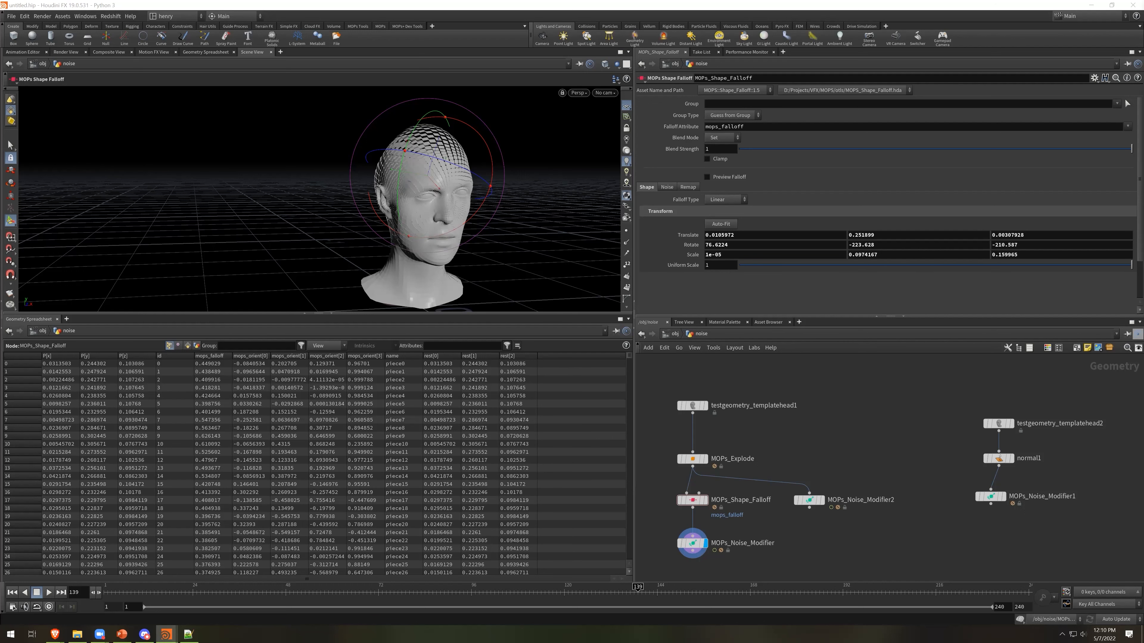
Start a new scene, discarding the changes to untitled.hip
left_click(13, 16)
left_click(21, 25)
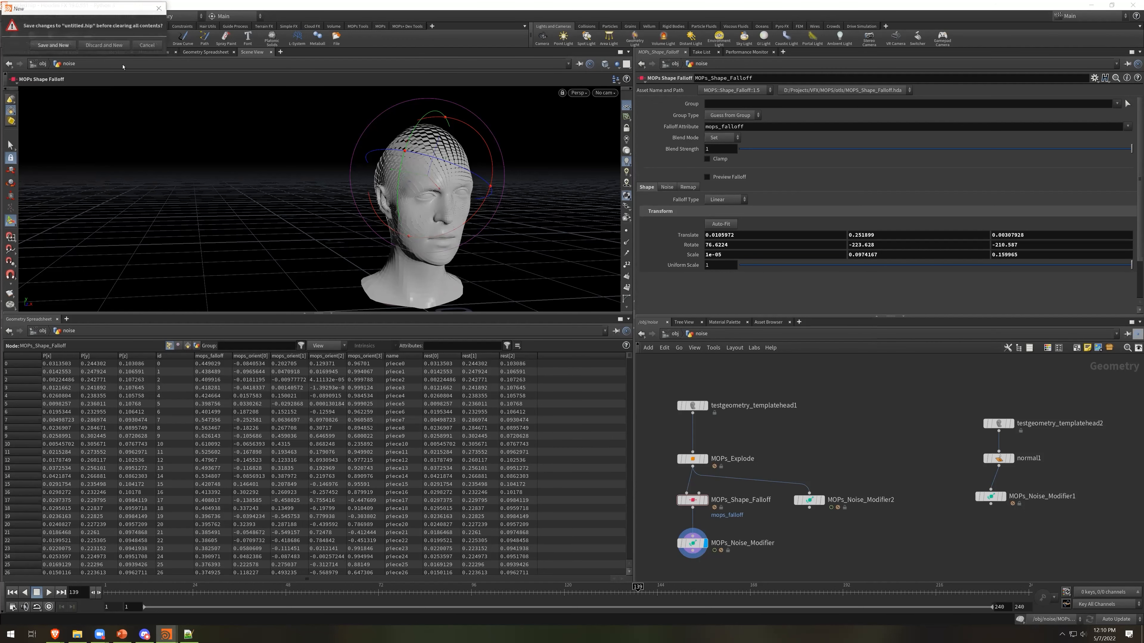
left_click(116, 46)
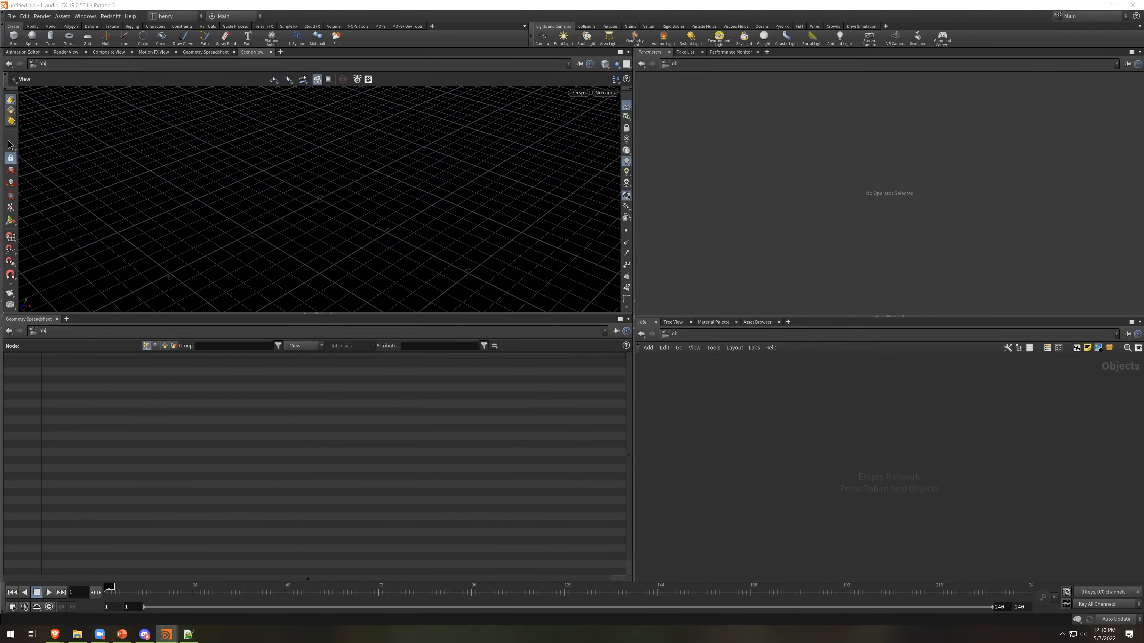
Create a Geometry object in the empty scene and enter its network
key("Tab")
key("Escape")
key("Tab")
type("geo")
key("Return")
left_click(889, 432)
double_click(888, 431)
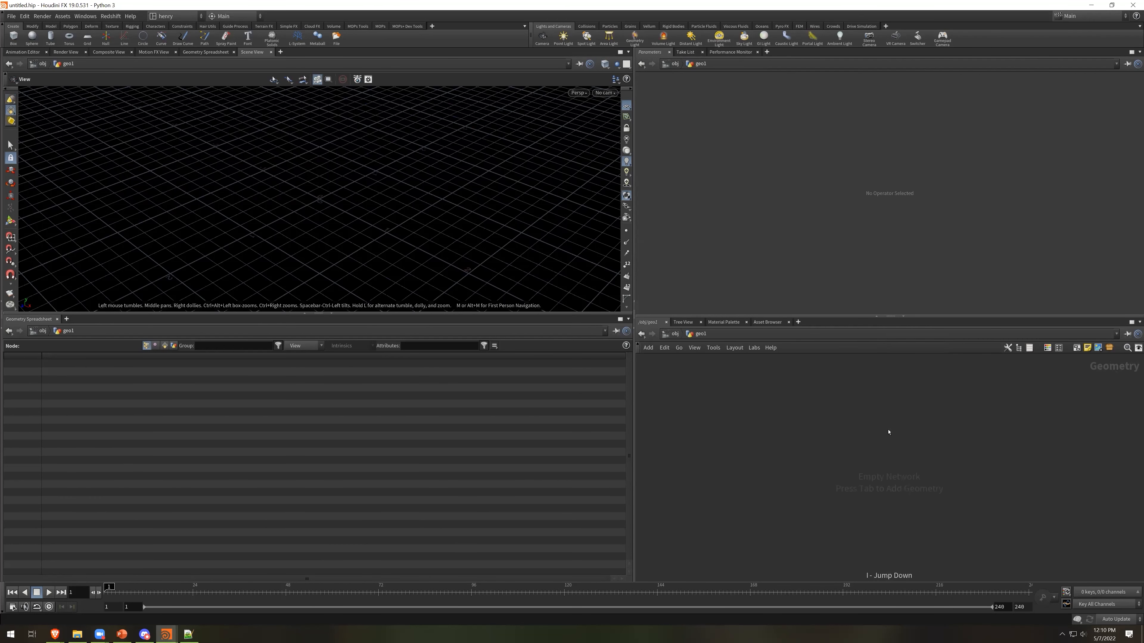
Add a Labs Test Geometry: Paul node to the geo1 network
key("Tab")
type("paul")
key("Return")
left_click(888, 432)
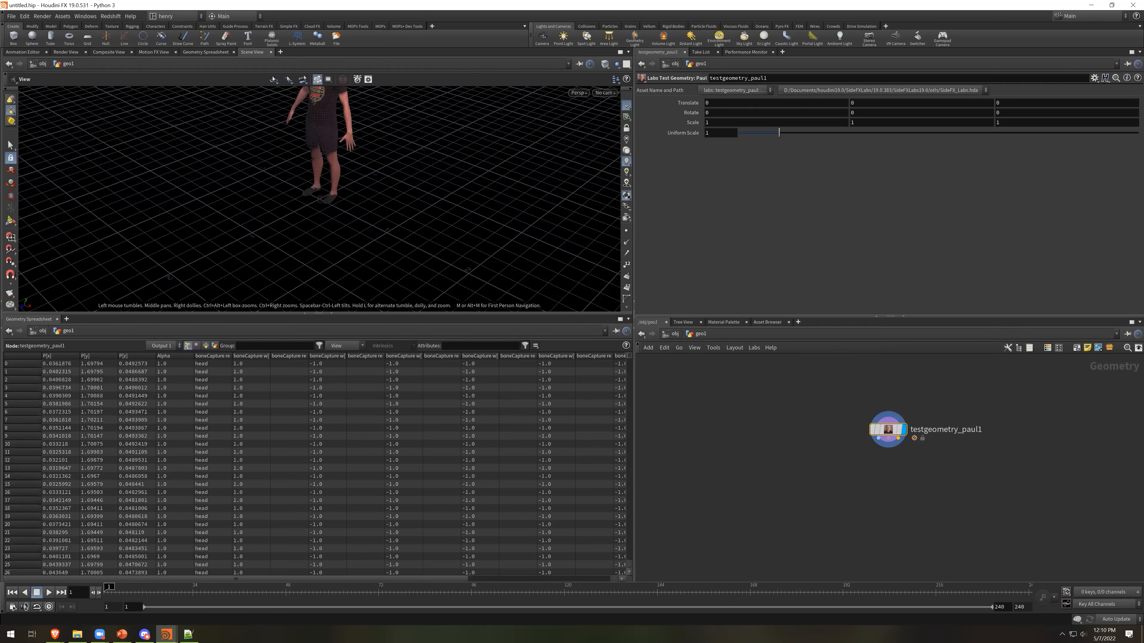
Add a MOPs Instancer below testgeometry_paul1, feed the figure into it as the instance object, and display the grid of instances
key("Tab")
type("instancer")
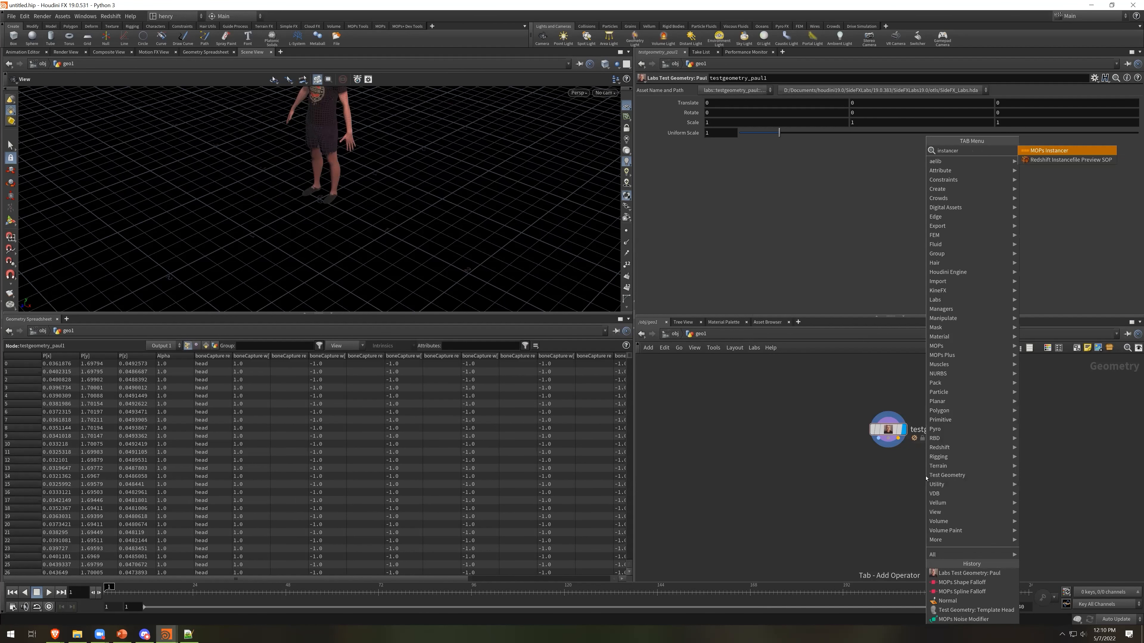
key("Return")
left_click(903, 494)
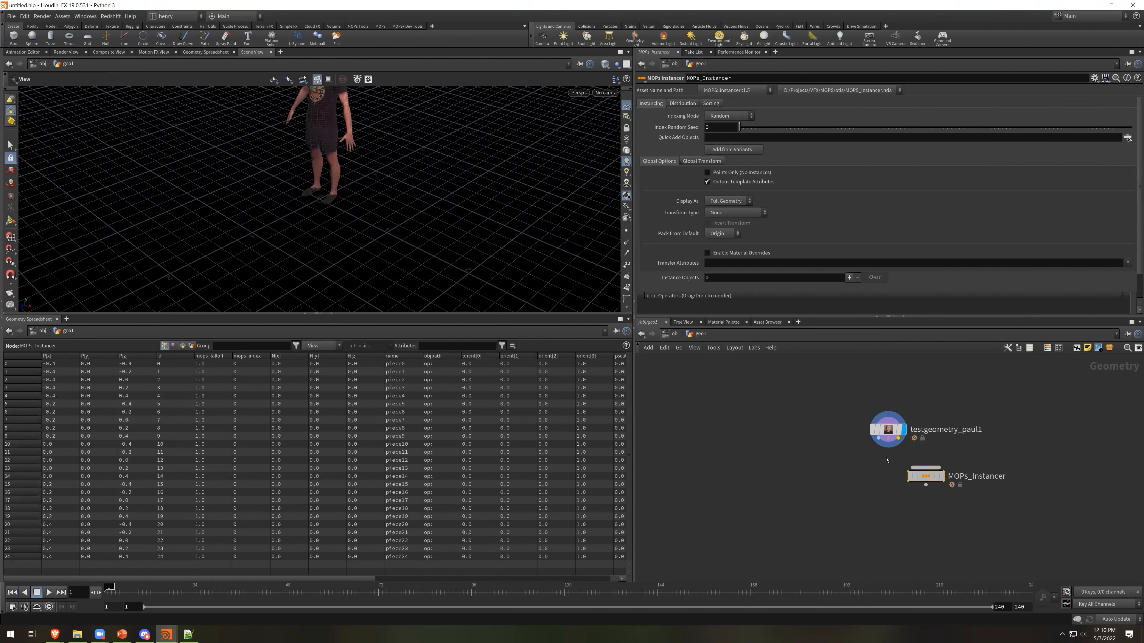
left_click_drag(879, 443, 903, 486)
left_click(1128, 138)
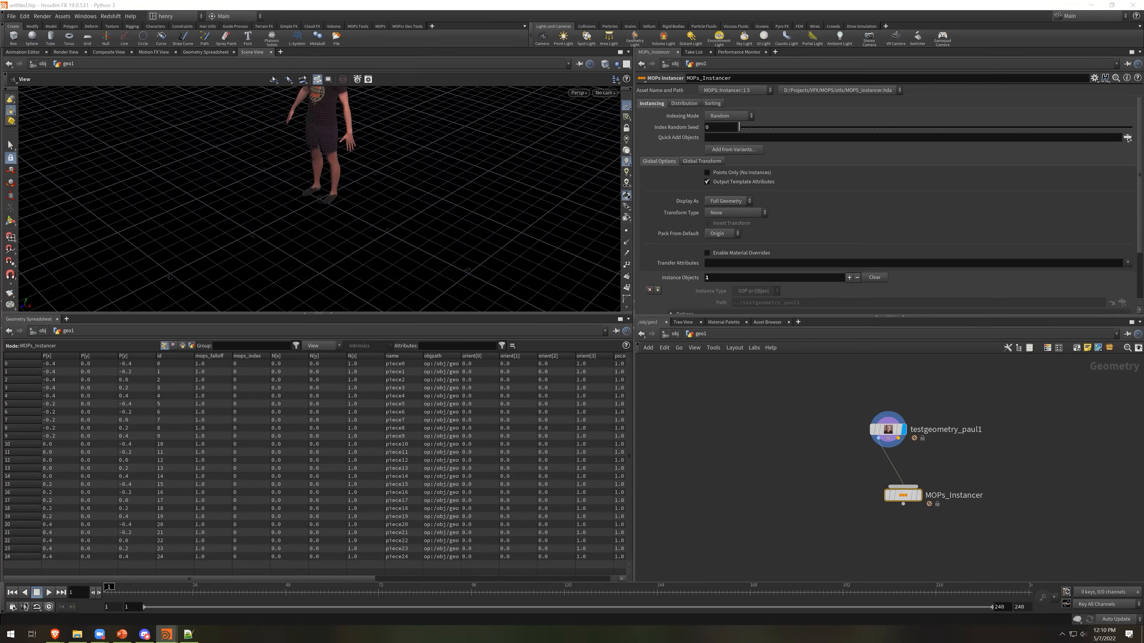
left_click(918, 495)
scroll(422, 167, "up", 3)
scroll(422, 166, "up", 2)
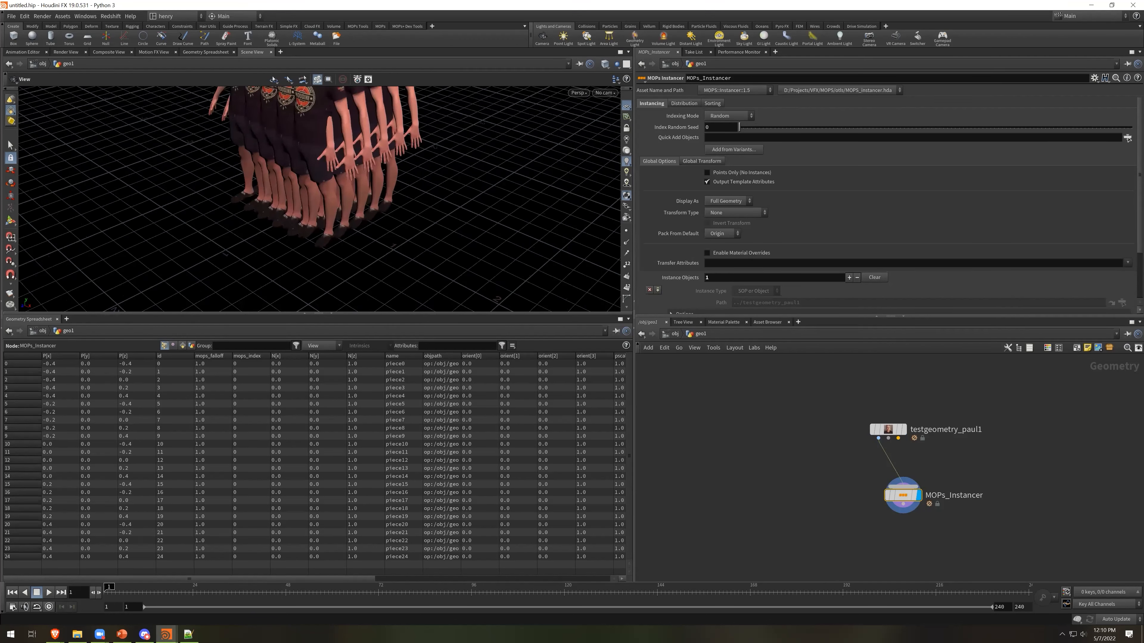
Set the Uniform Scale in the MOPs_Instancer's global transform to .25
left_click(701, 161)
left_click_drag(717, 203, 669, 201)
type(".")
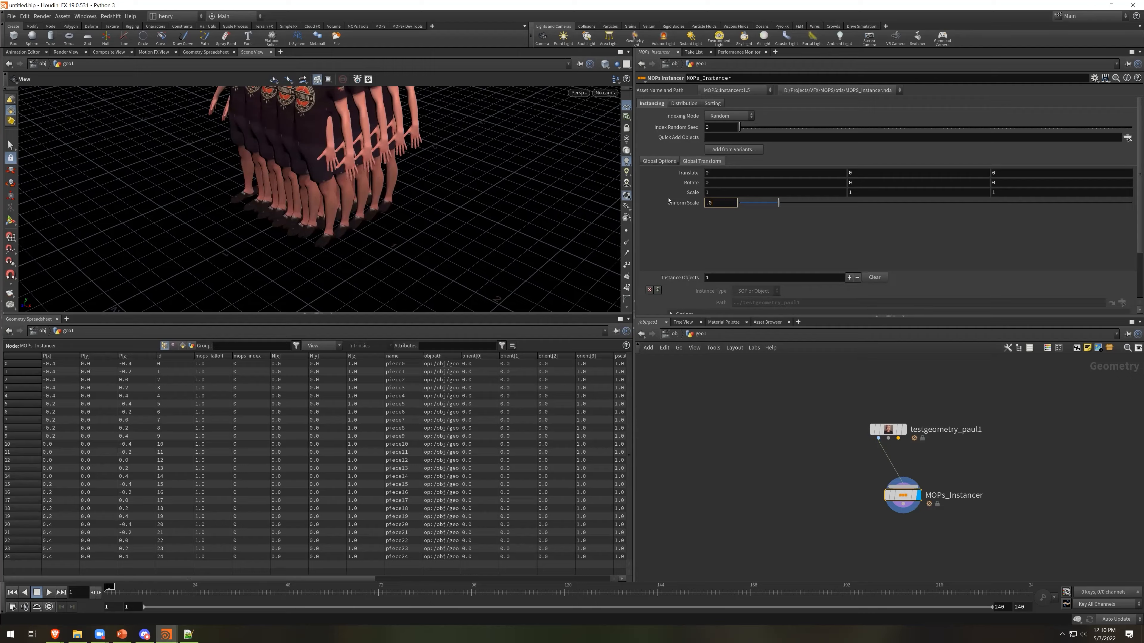
type("25")
key("Return")
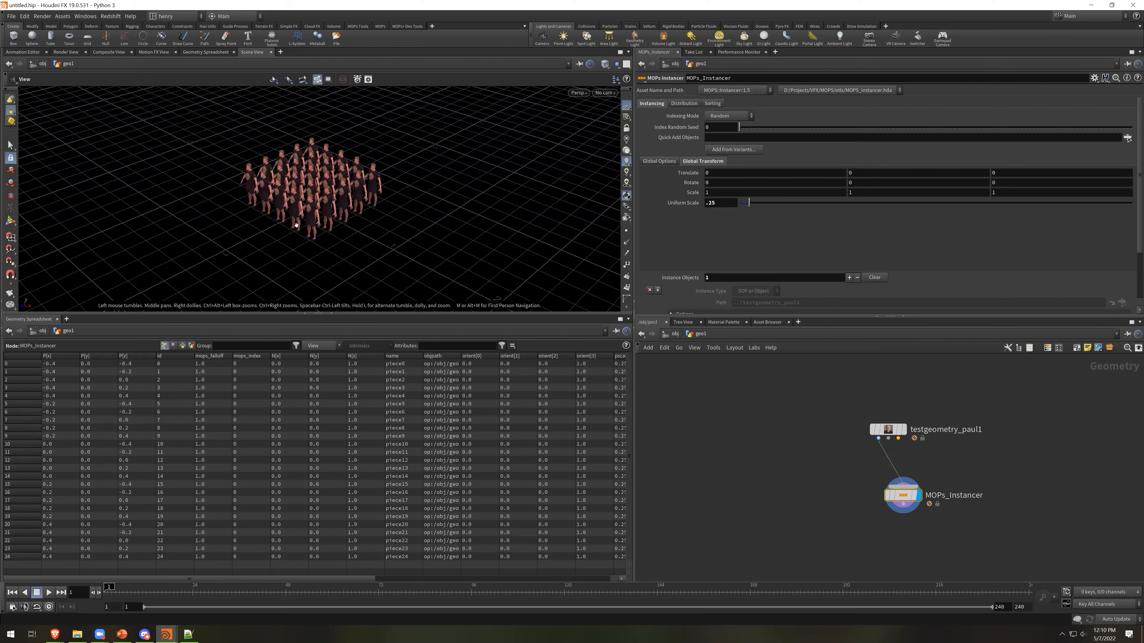
scroll(440, 212, "up", 5)
left_click_drag(440, 212, 471, 225)
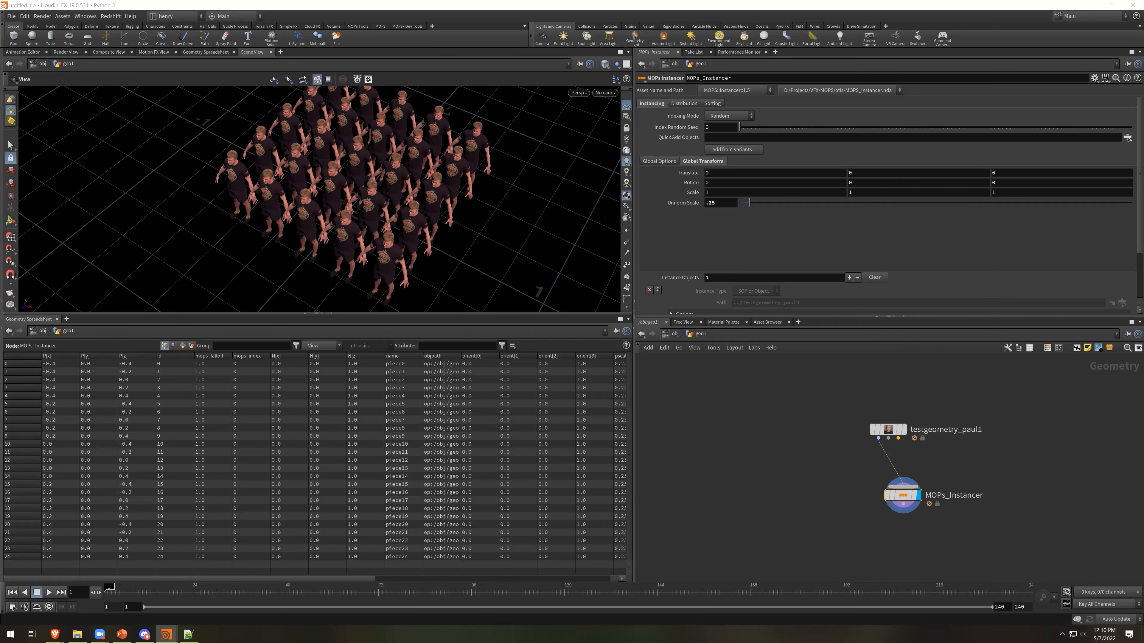
Add a MOPs Transform Modifier, wire it after MOPs_Instancer, and display it
key("Tab")
type("mopstran")
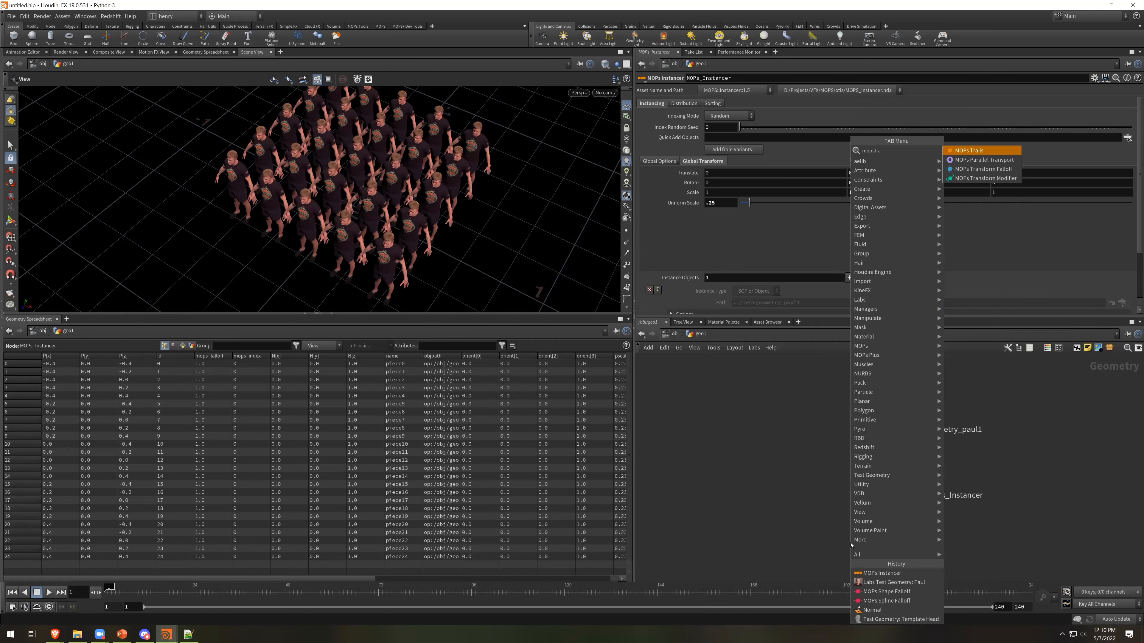
key("Down")
key("Down")
key("Return")
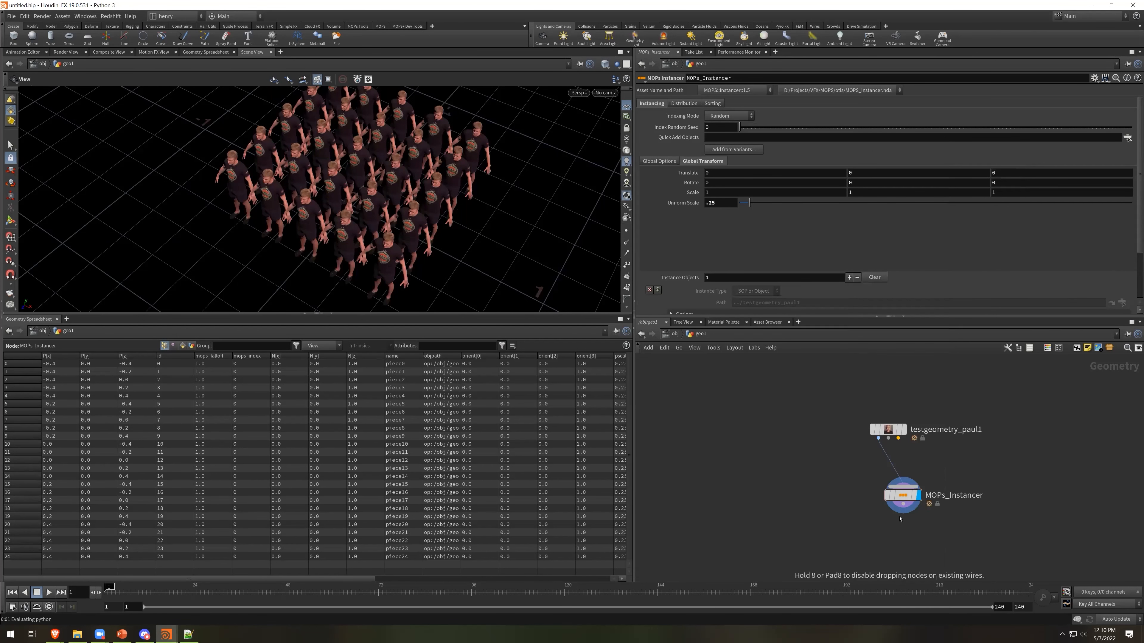
left_click(879, 536)
left_click_drag(903, 503, 874, 545)
left_click(890, 555)
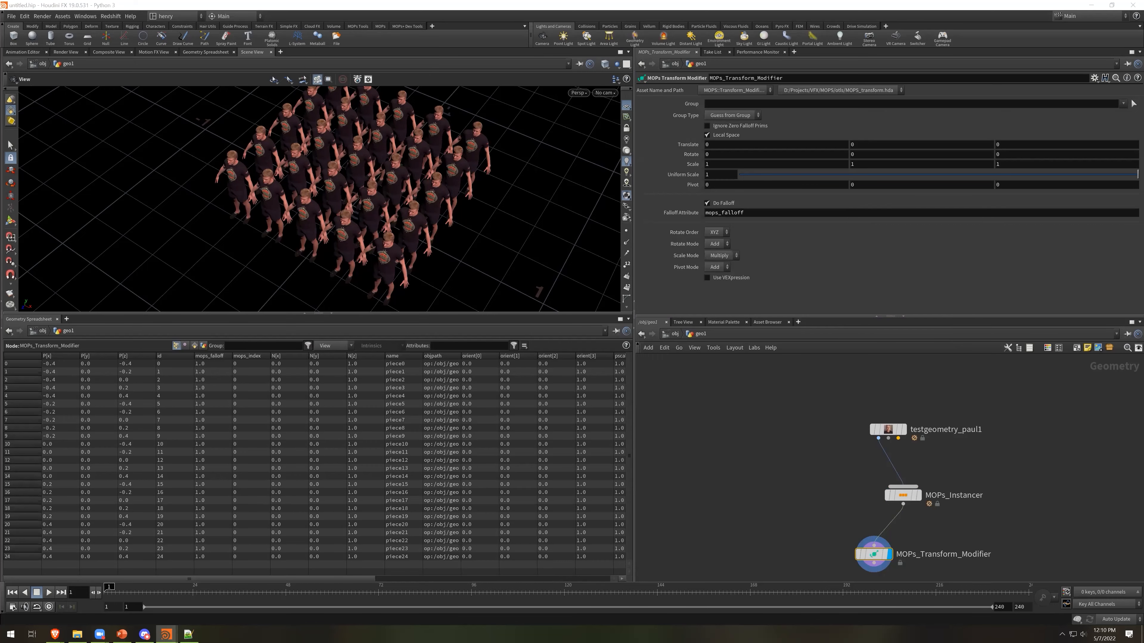
Set MOPs_Transform_Modifier to rotate each instance 90 degrees in Y and scale it uniformly by .5
left_click_drag(862, 154, 832, 152)
type("90")
key("Return")
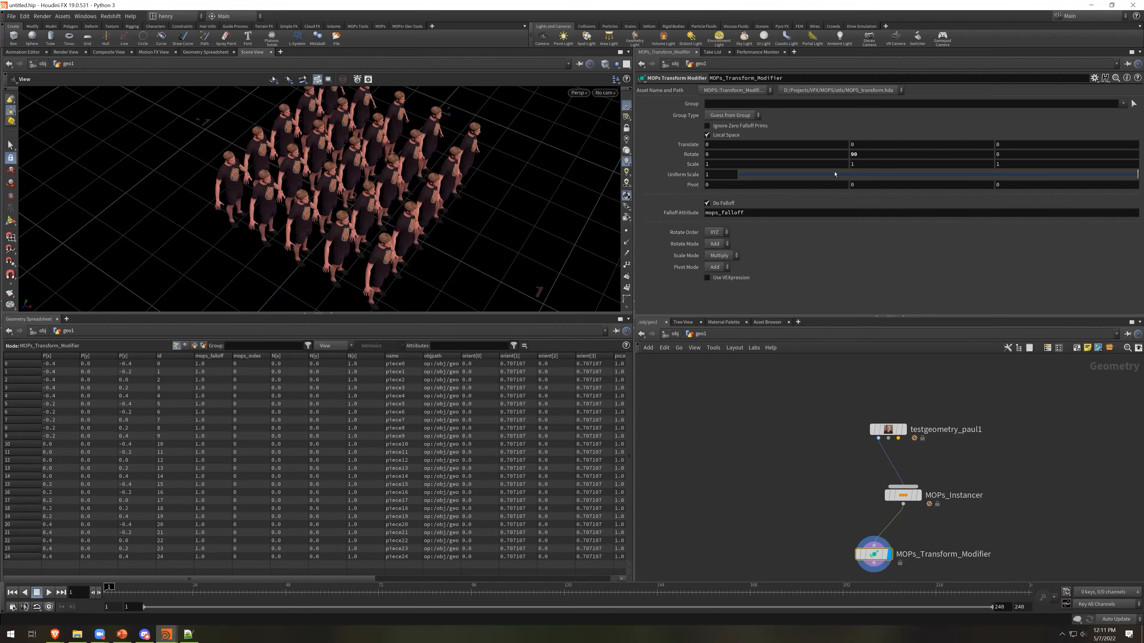
left_click_drag(704, 181, 685, 167)
type("0.5")
key("Return")
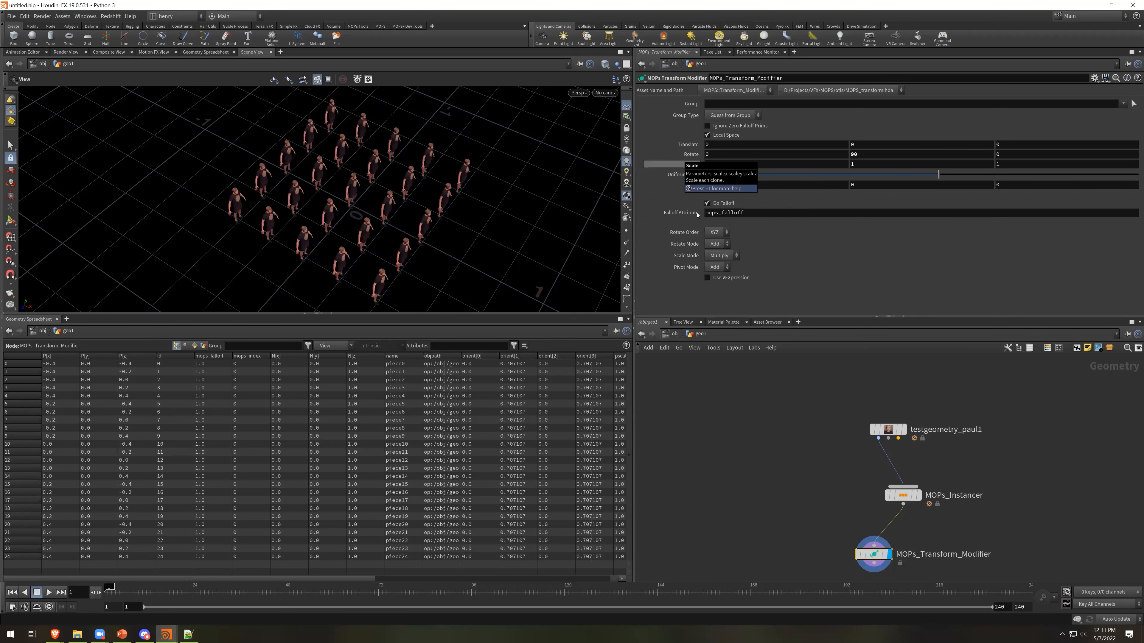
left_click_drag(432, 252, 439, 225)
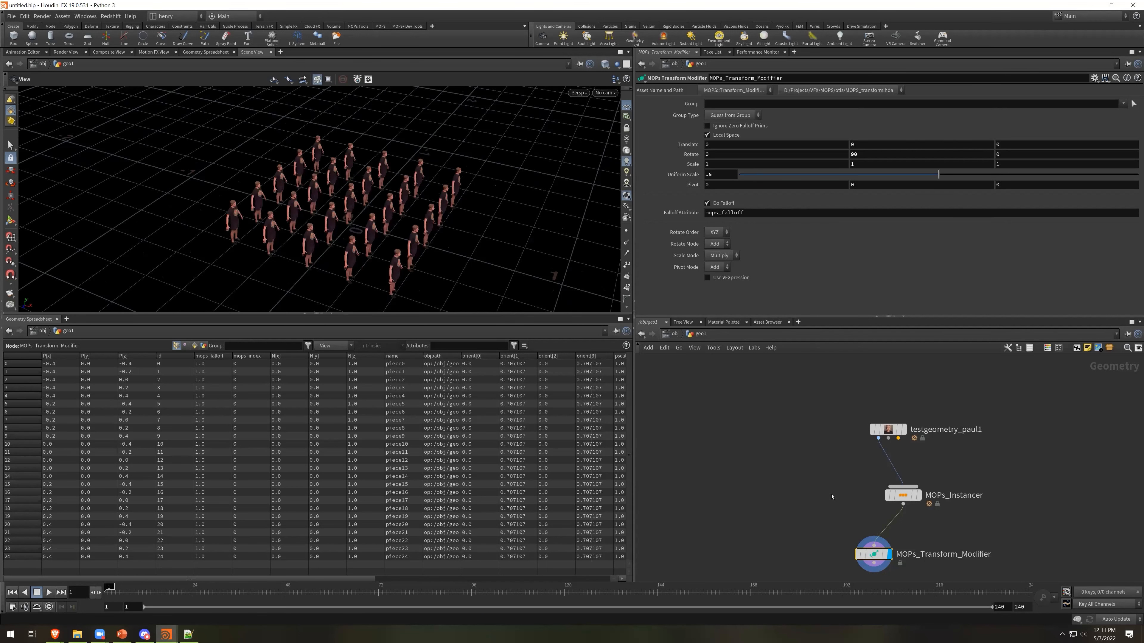
Insert a MOPs Plain Falloff between MOPs_Instancer and MOPs_Transform_Modifier and try out different Falloff Values
middle_click_drag(831, 497, 830, 439)
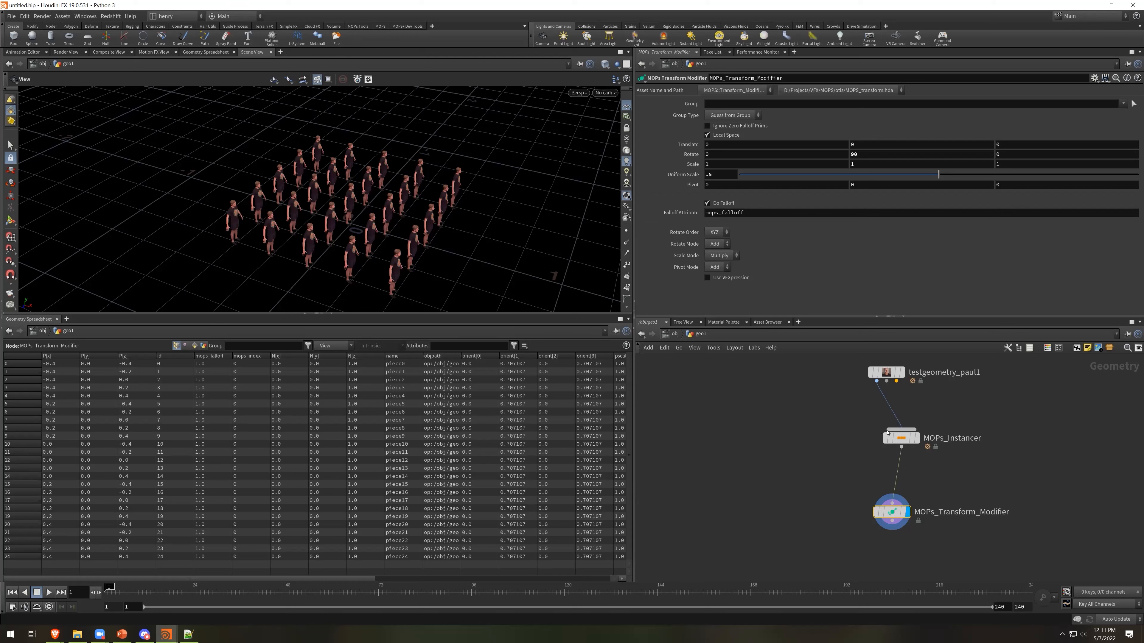
mouse_move(902, 442)
key("Tab")
type("plain")
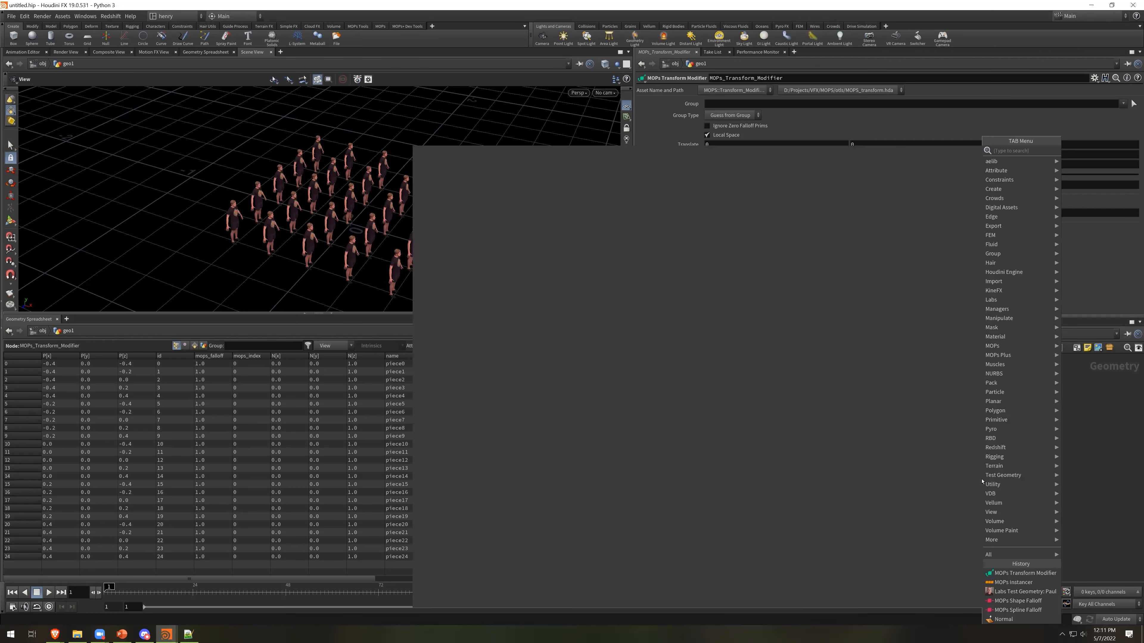
key("Return")
left_click(906, 472)
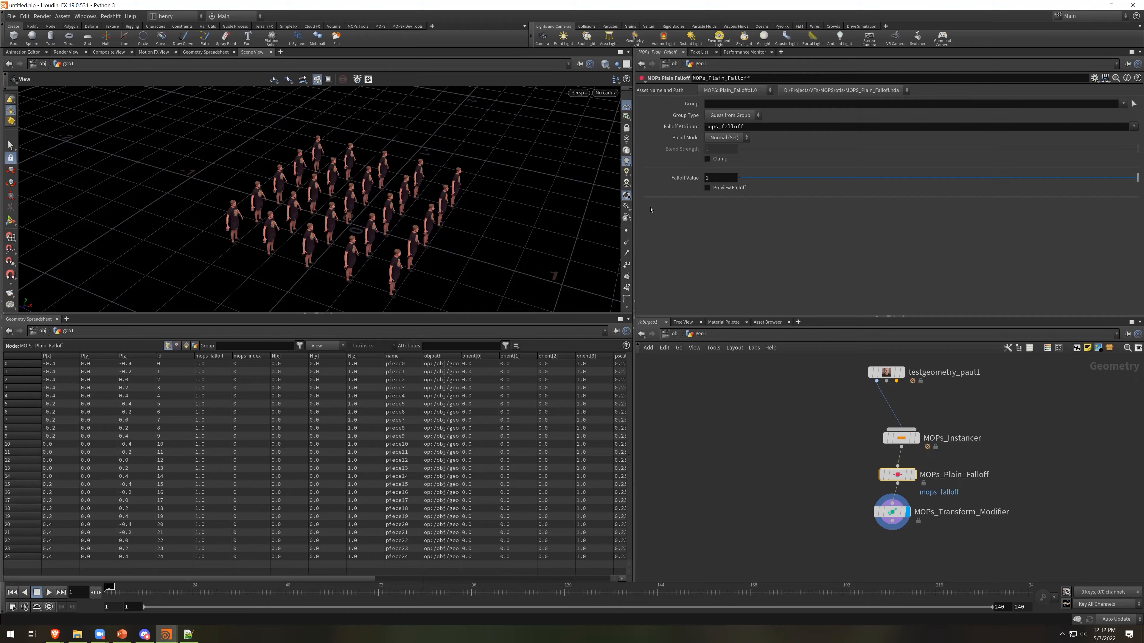
left_click_drag(1135, 180, 862, 181)
left_click_drag(828, 215, 1017, 221)
Rearrange the node network and branch a MOPs Shape Falloff off the output of MOPs_Instancer
middle_click_drag(1058, 500, 1022, 506)
left_click_drag(865, 444, 965, 421)
left_click_drag(851, 378, 965, 382)
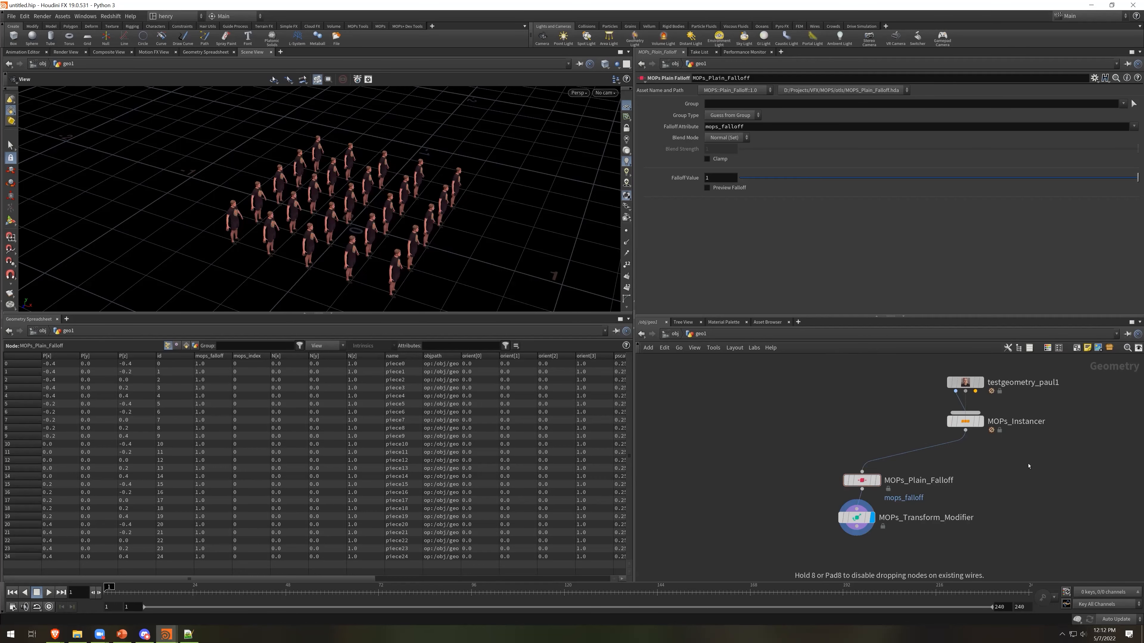
key("Tab")
type("shape")
key("Down")
key("Down")
key("Return")
left_click(1045, 490)
left_click_drag(965, 431, 1010, 464)
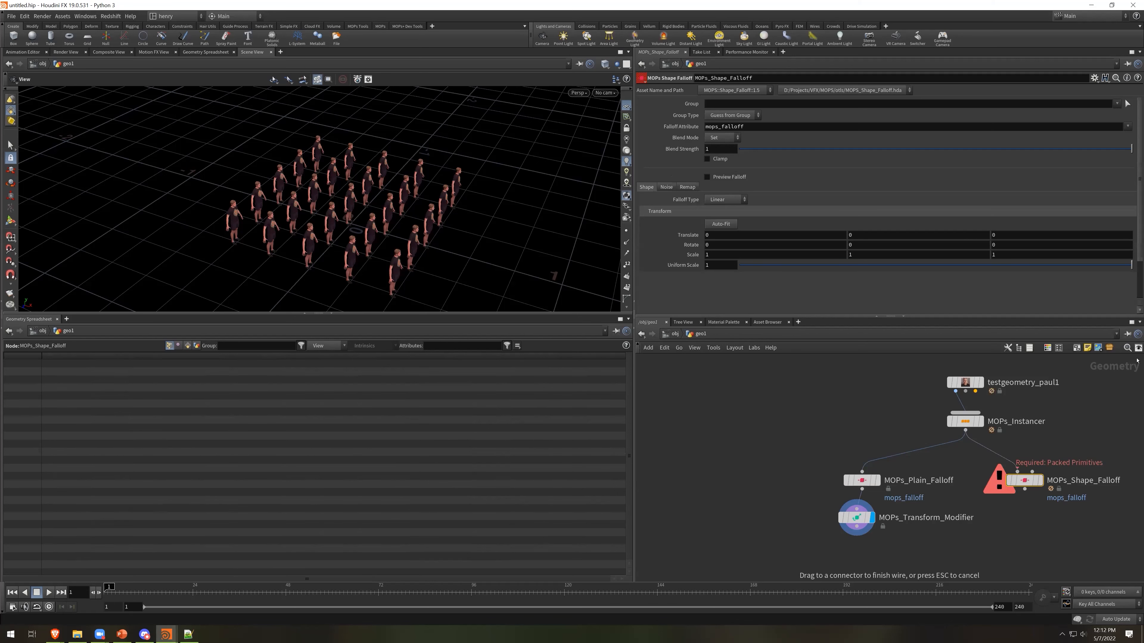
left_click(1017, 470)
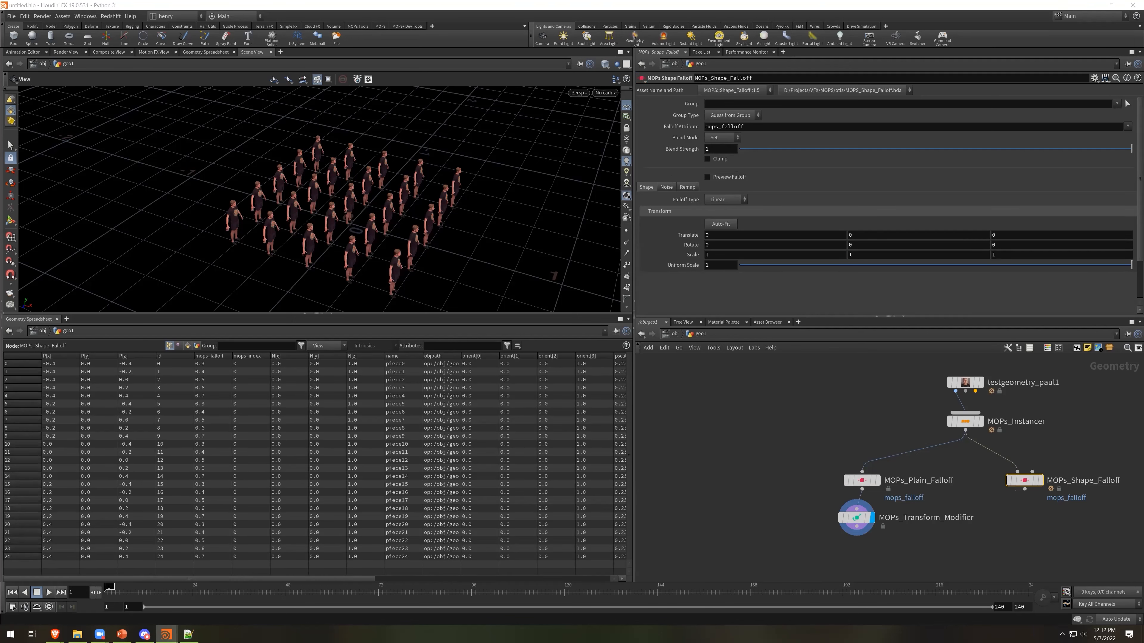
Display MOPs_Shape_Falloff and enlarge the viewport to view its linear falloff bounds around the figures
left_click(1040, 479)
left_click_drag(342, 148, 184, 204)
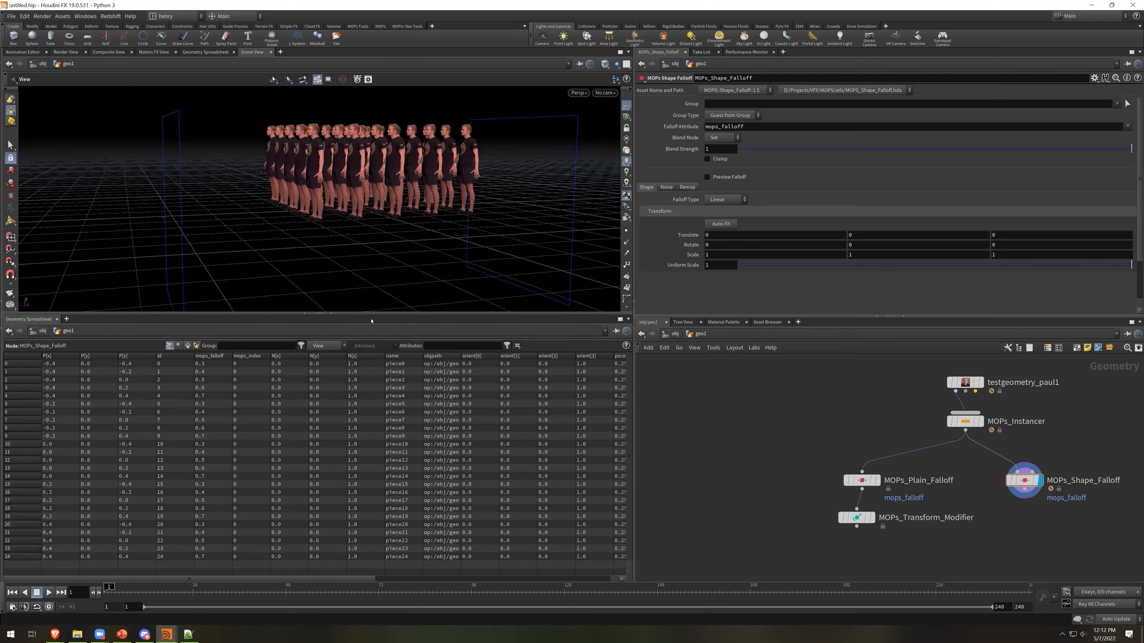
left_click_drag(381, 314, 386, 392)
middle_click_drag(570, 227, 535, 203)
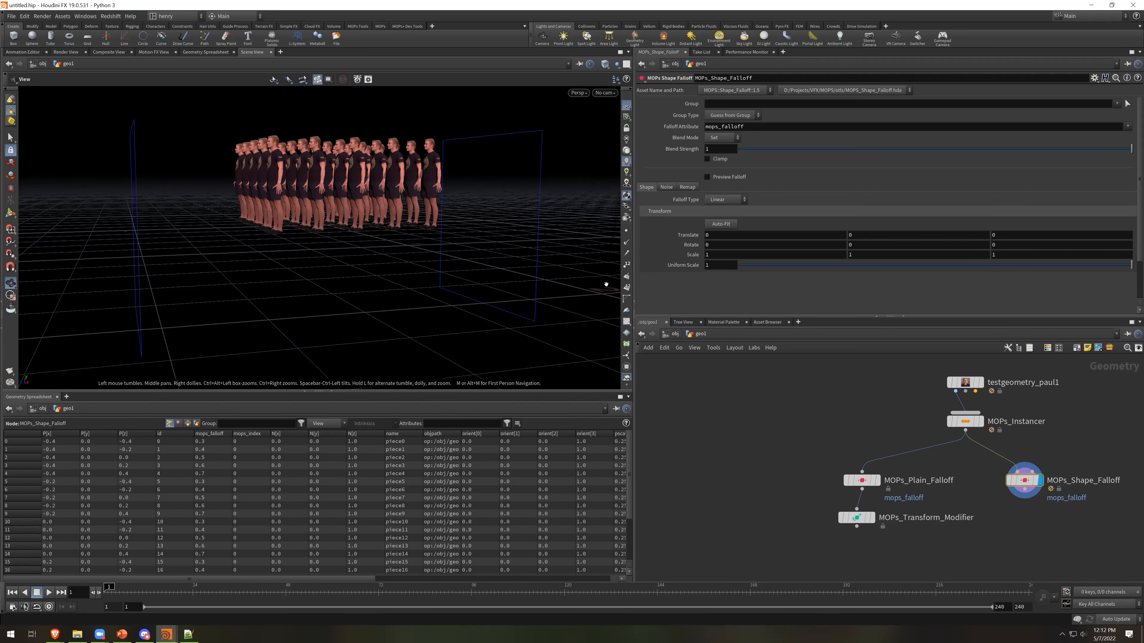
Duplicate MOPs_Transform_Modifier, wire the copy after MOPs_Shape_Falloff, and display it
left_click(857, 517)
key("ctrl+c")
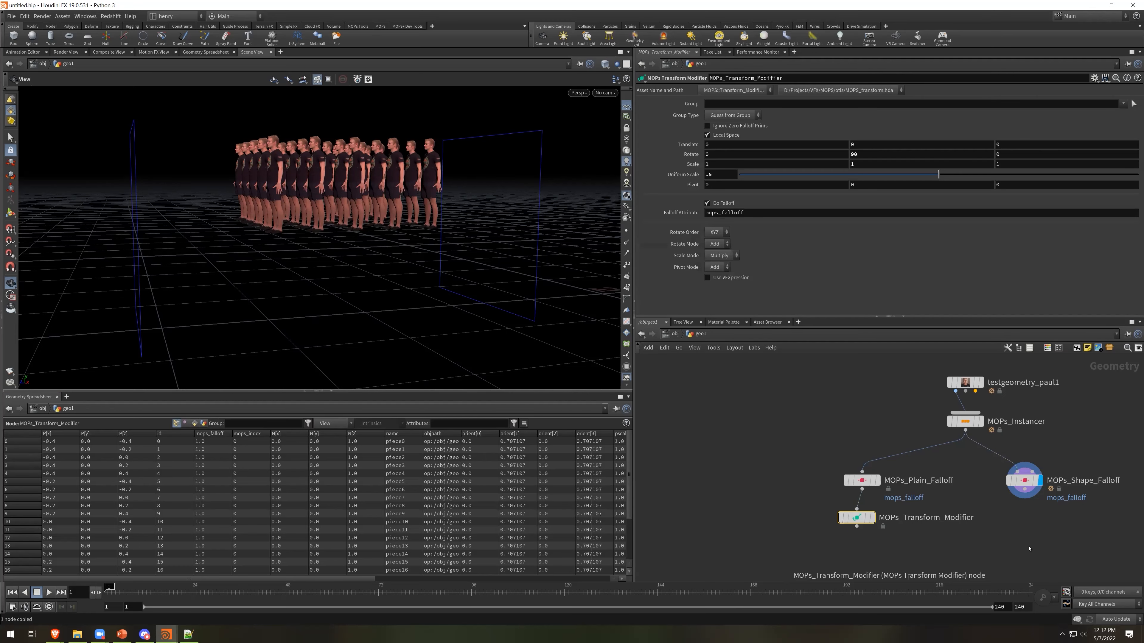
key("ctrl+v")
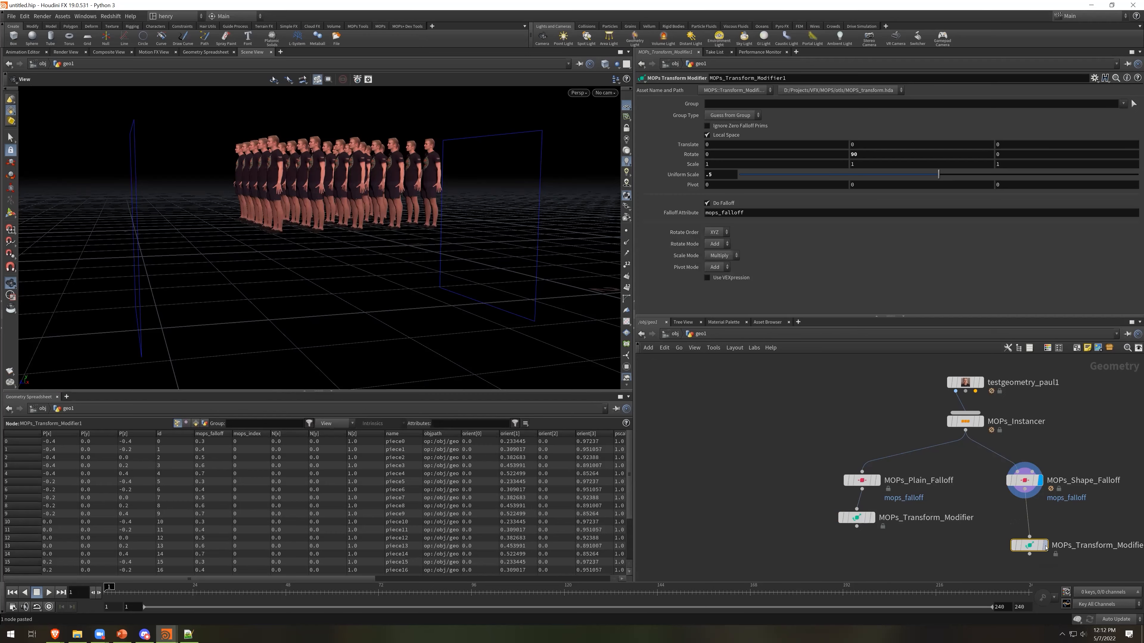
left_click(1034, 534)
left_click_drag(1034, 534, 1030, 513)
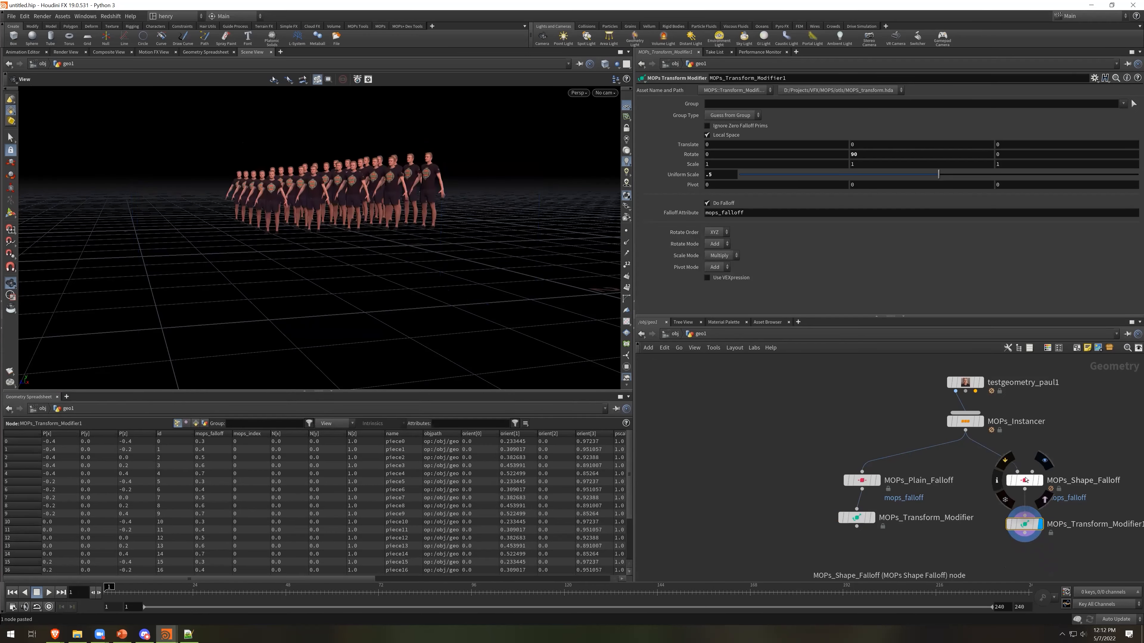
left_click_drag(430, 234, 455, 271)
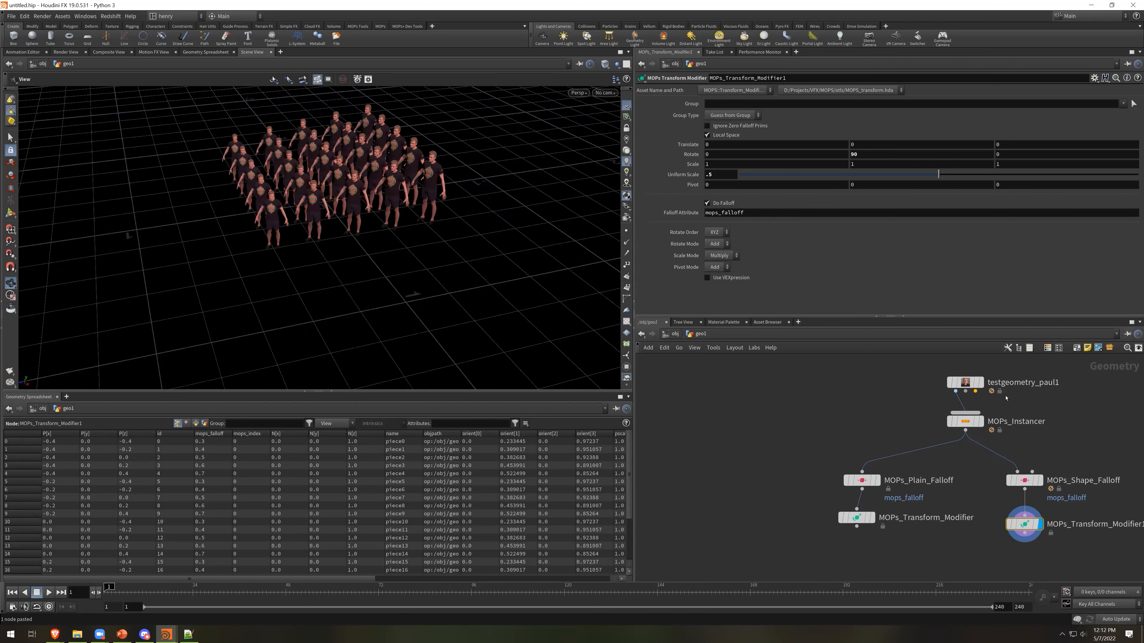
Turn on Preview Falloff in MOPs_Shape_Falloff
left_click(1028, 485)
left_click_drag(497, 225, 468, 343)
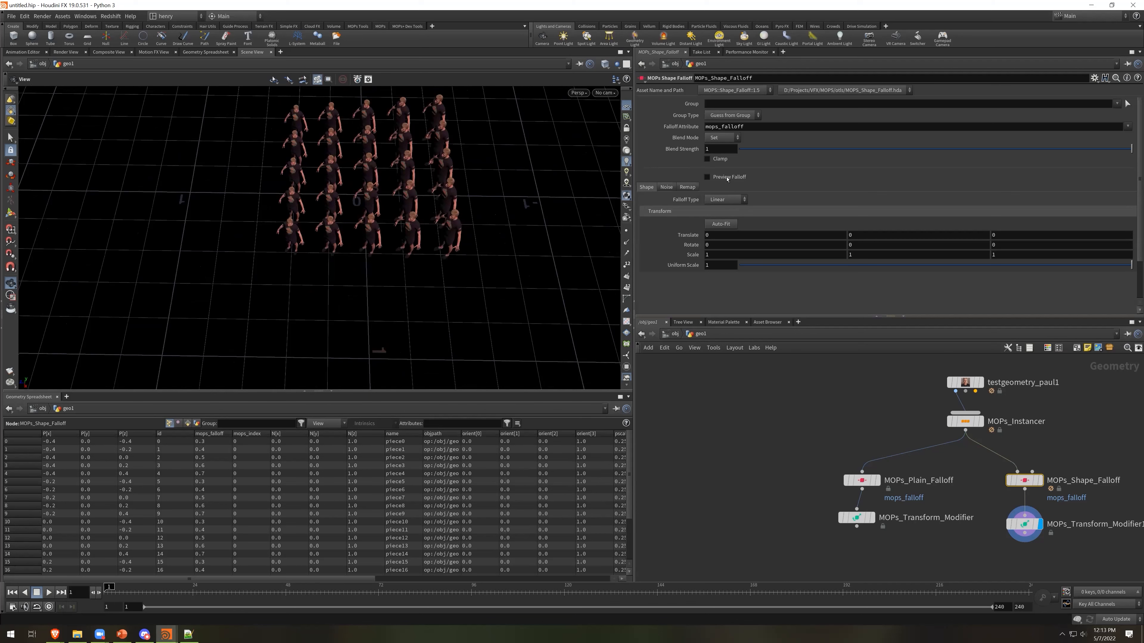
middle_click_drag(906, 406, 864, 421)
Inspect the parameters and node info of testgeometry_paul1, MOPs_Transform_Modifier1 and MOPs_Instancer for attributes overriding the preview colors
left_click(923, 397)
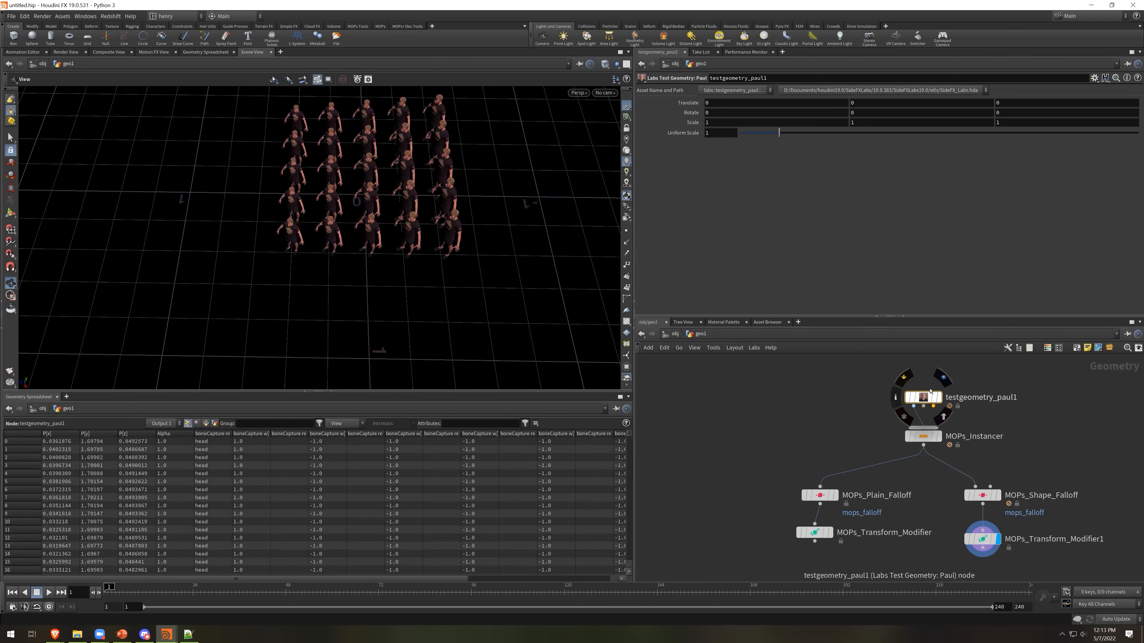
left_click(996, 536)
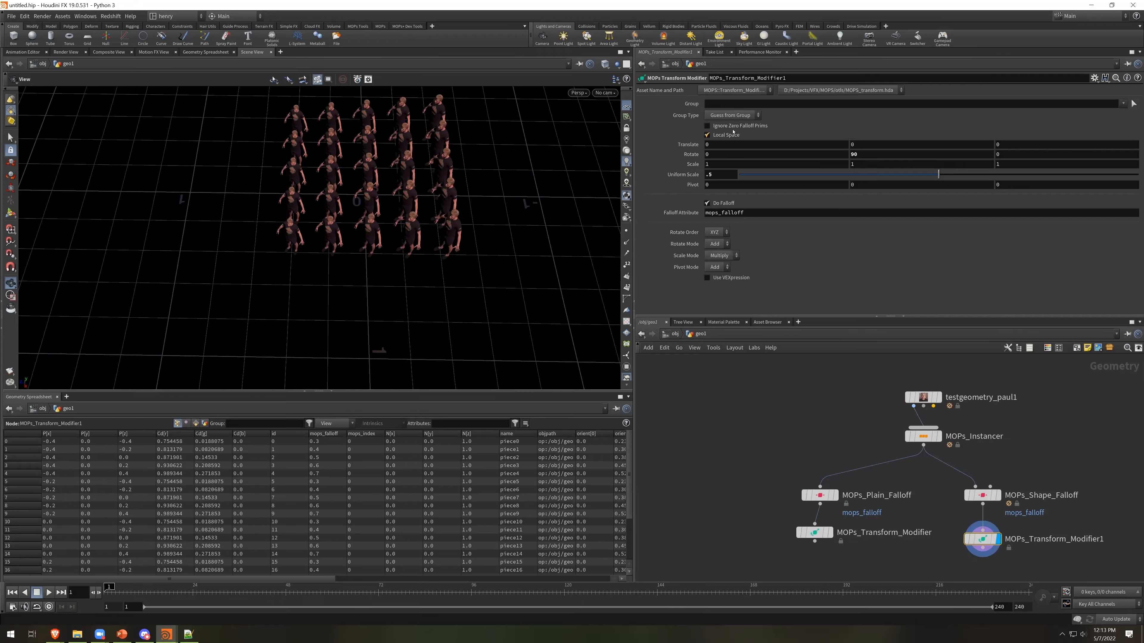
left_click_drag(433, 176, 473, 135)
right_click_drag(472, 136, 473, 198)
left_click_drag(473, 198, 445, 253)
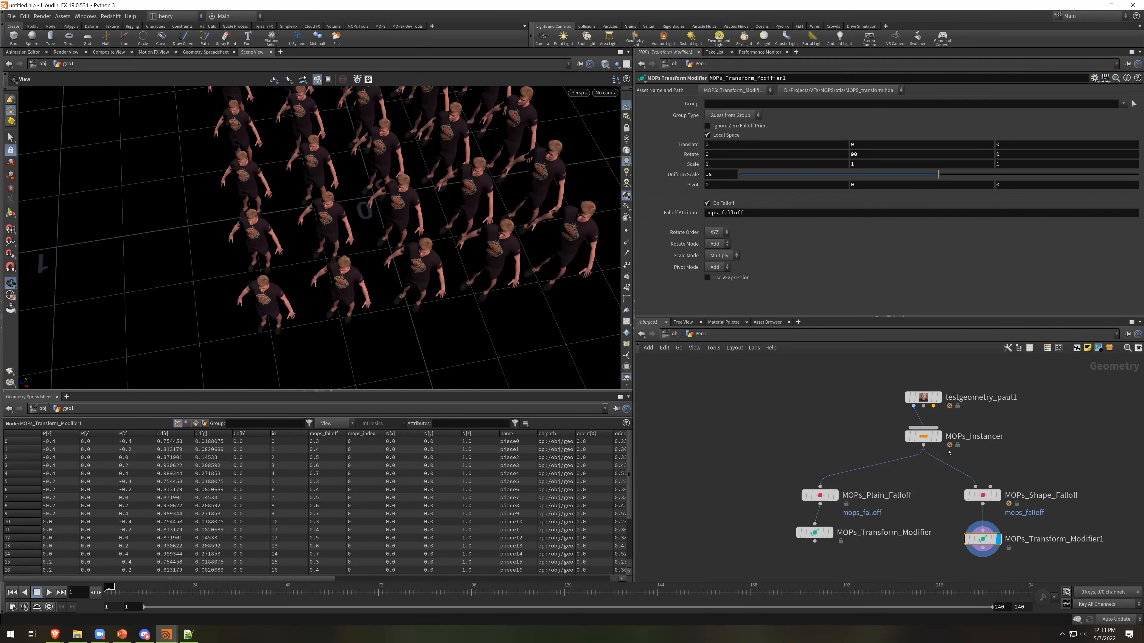
middle_click(922, 436)
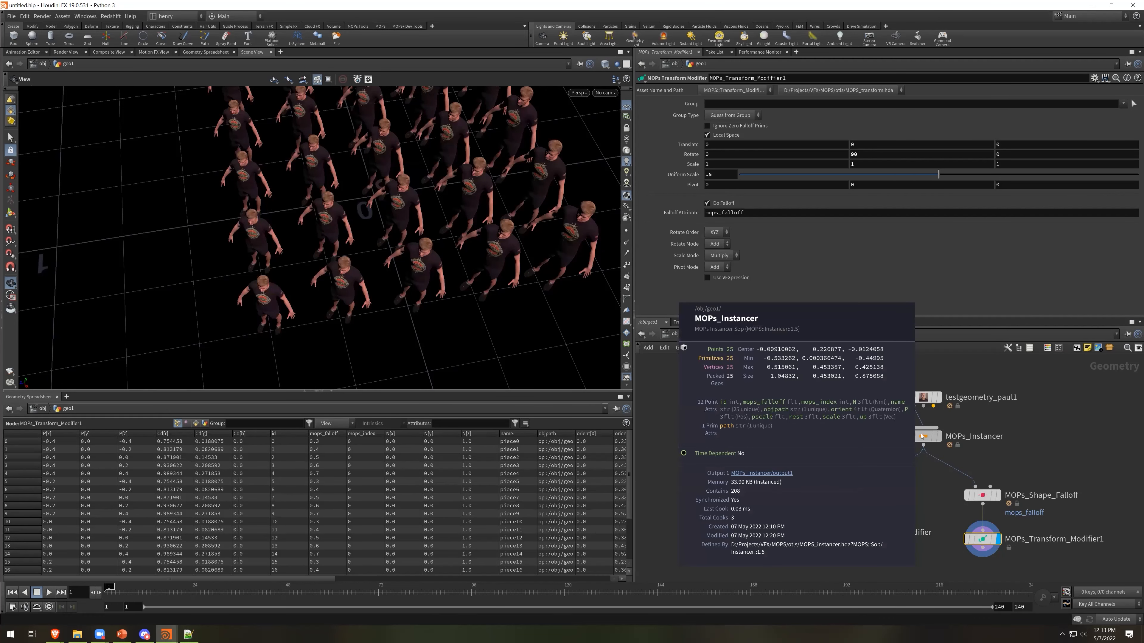
middle_click(923, 403)
Insert an Attribute Delete between testgeometry_paul1 and MOPs_Instancer that removes the primitive attribute shop_materialpath
left_click_drag(923, 403, 923, 367)
key("Tab")
type("xform")
key("Return")
left_click(920, 400)
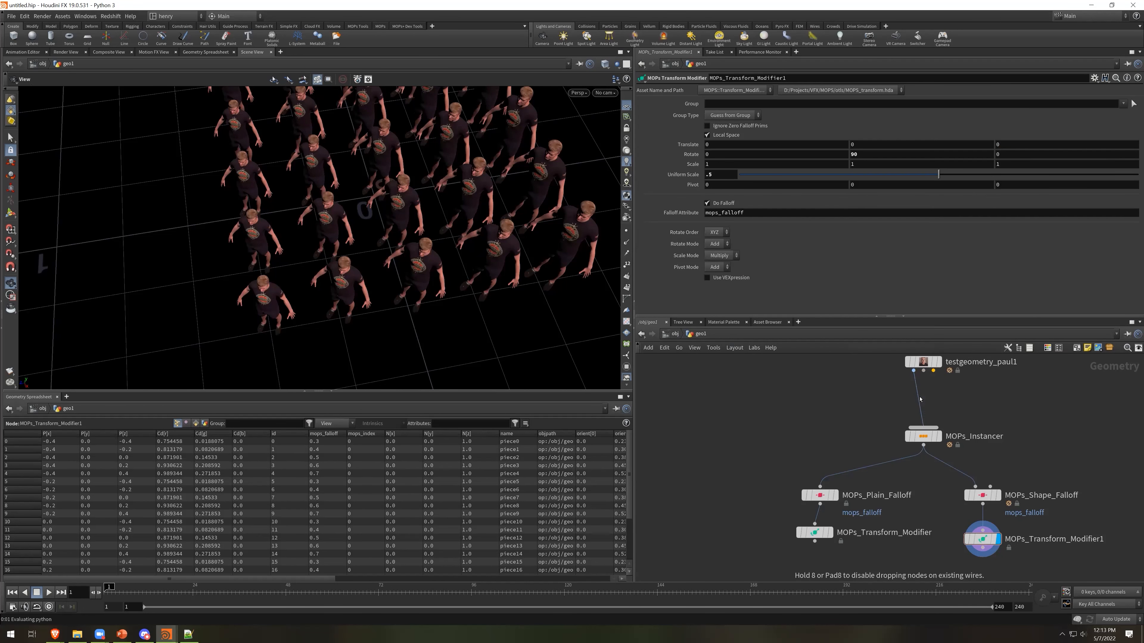
left_click(1134, 148)
left_click(1099, 156)
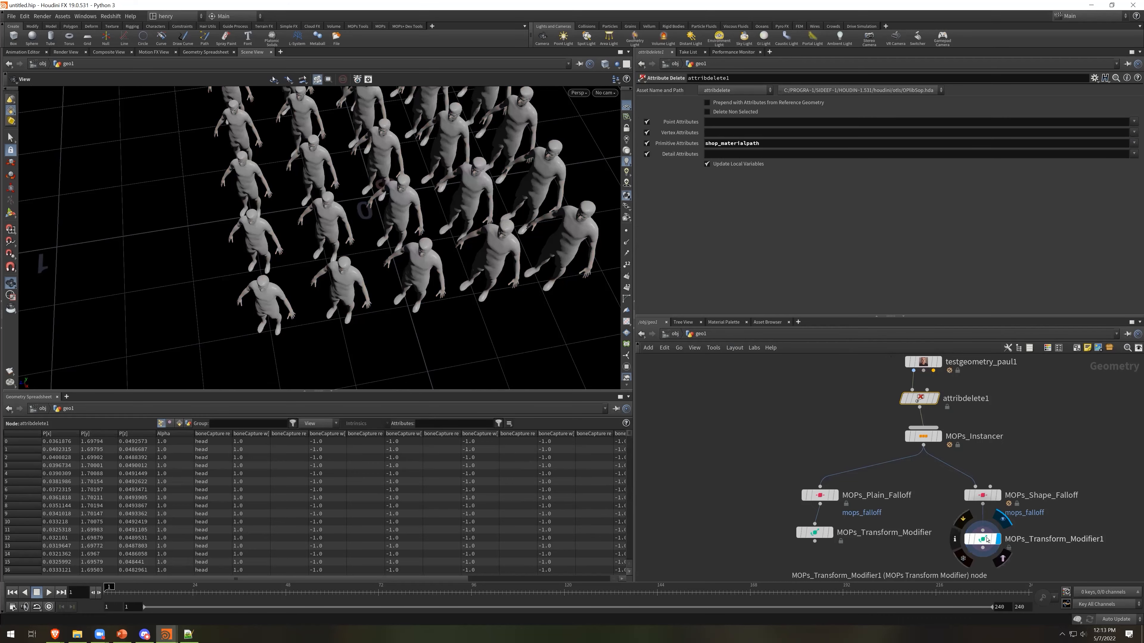
Display MOPs_Shape_Falloff and check its falloff preview on the instanced figures
left_click(998, 497)
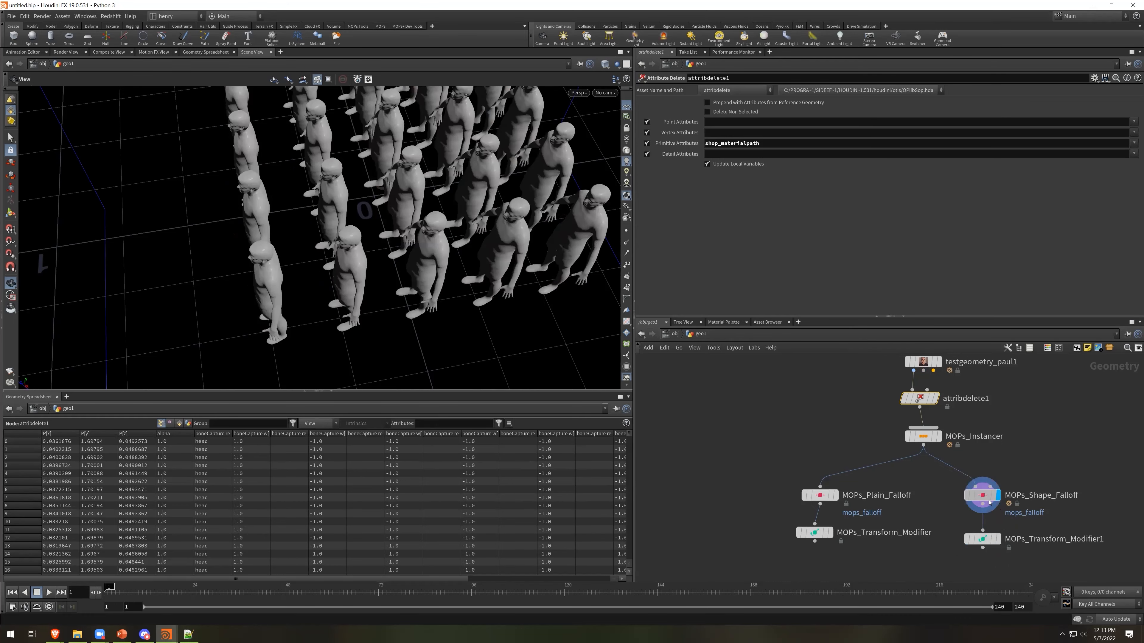
left_click(990, 502)
middle_click(989, 502)
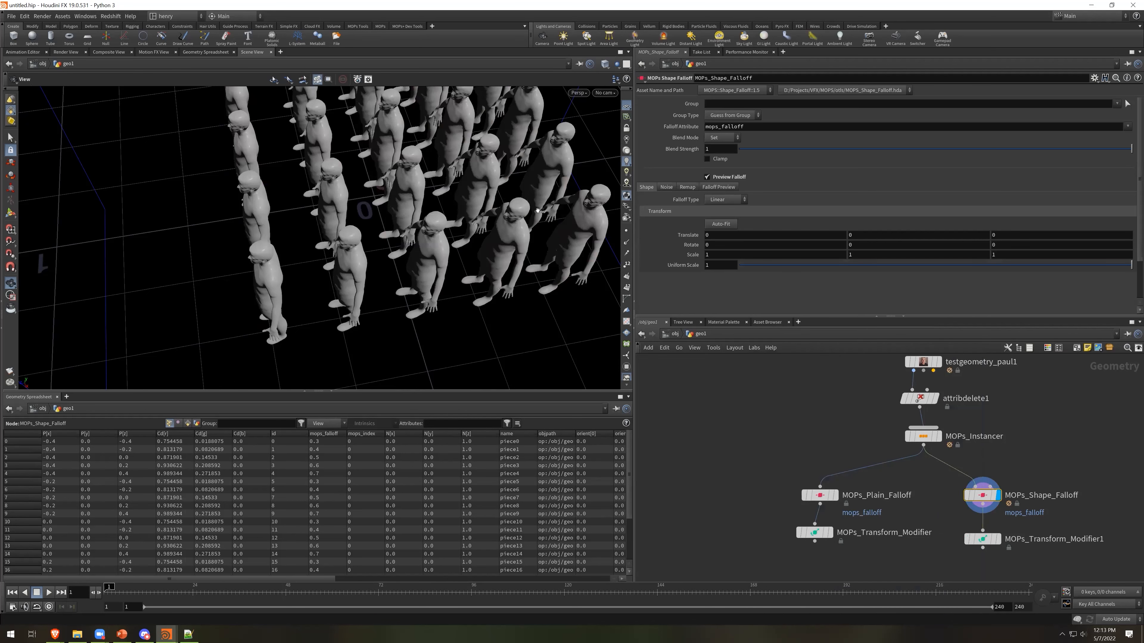
scroll(572, 202, "down", 3)
left_click_drag(572, 203, 536, 158)
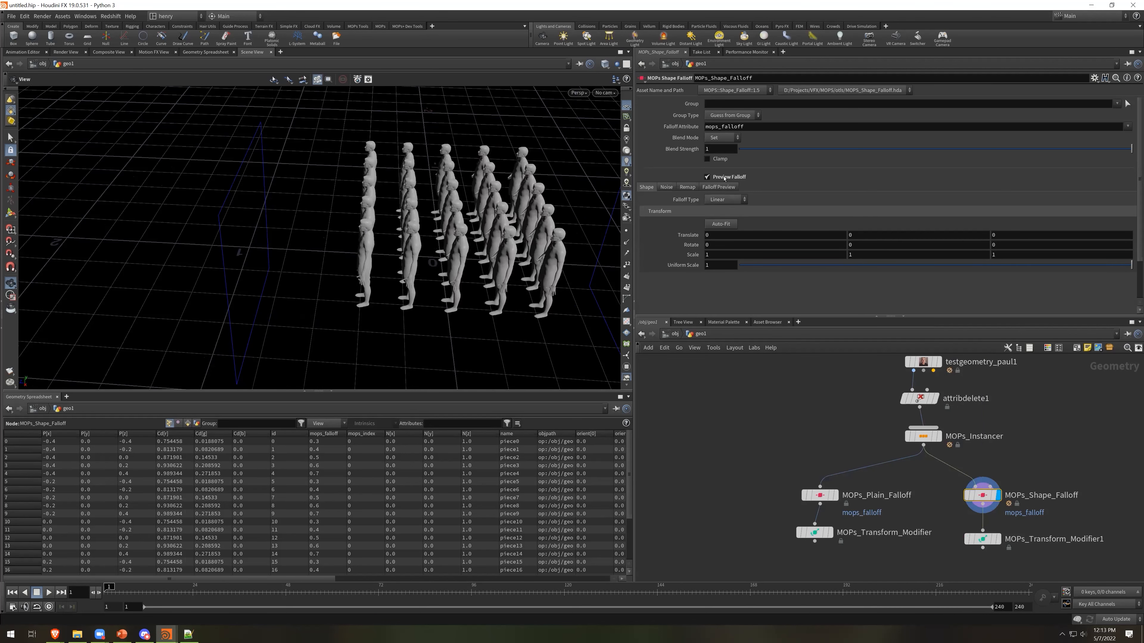
mouse_move(431, 257)
left_mouse_down()
mouse_move(511, 212)
mouse_move(438, 240)
left_mouse_up()
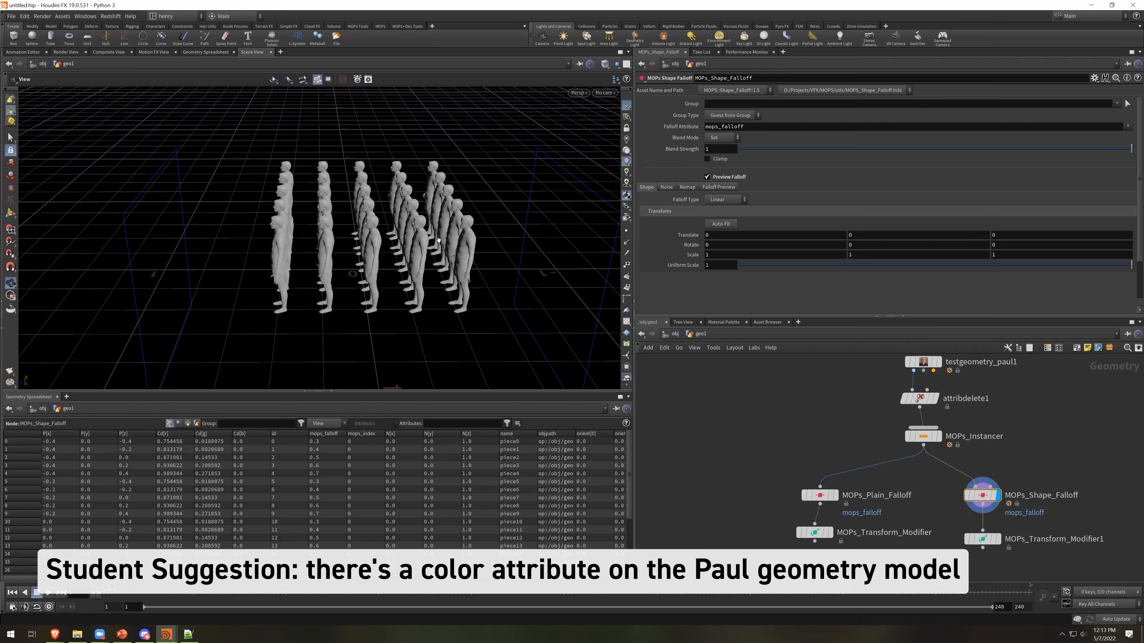
Add Cd to the vertex attributes deleted by attribdelete1
left_click(919, 399)
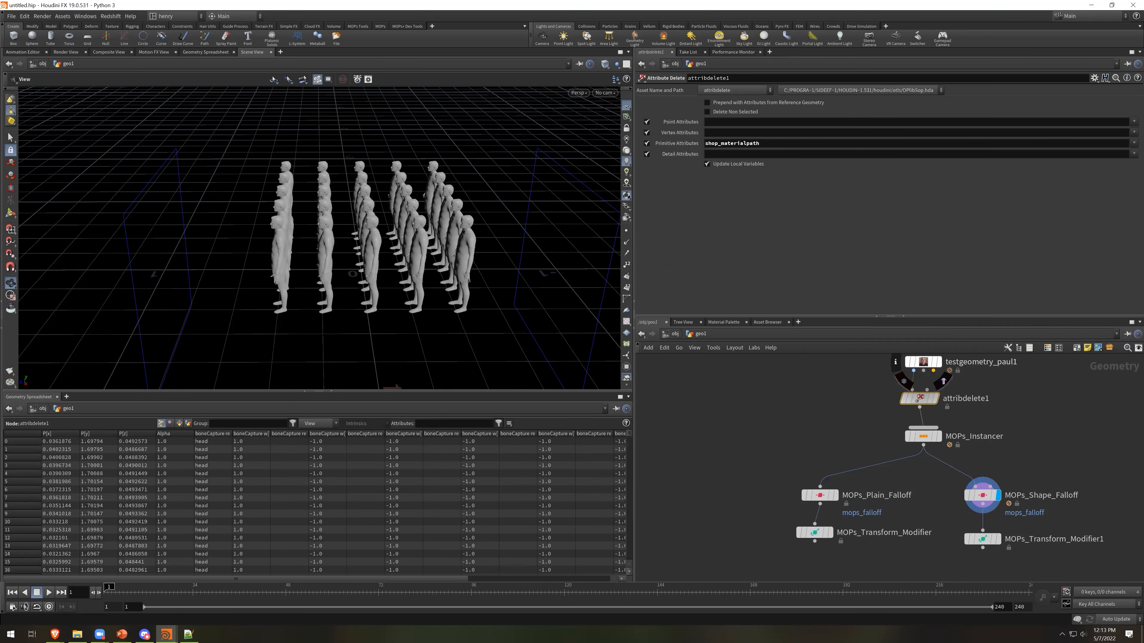
left_click(1134, 133)
left_click(1124, 145)
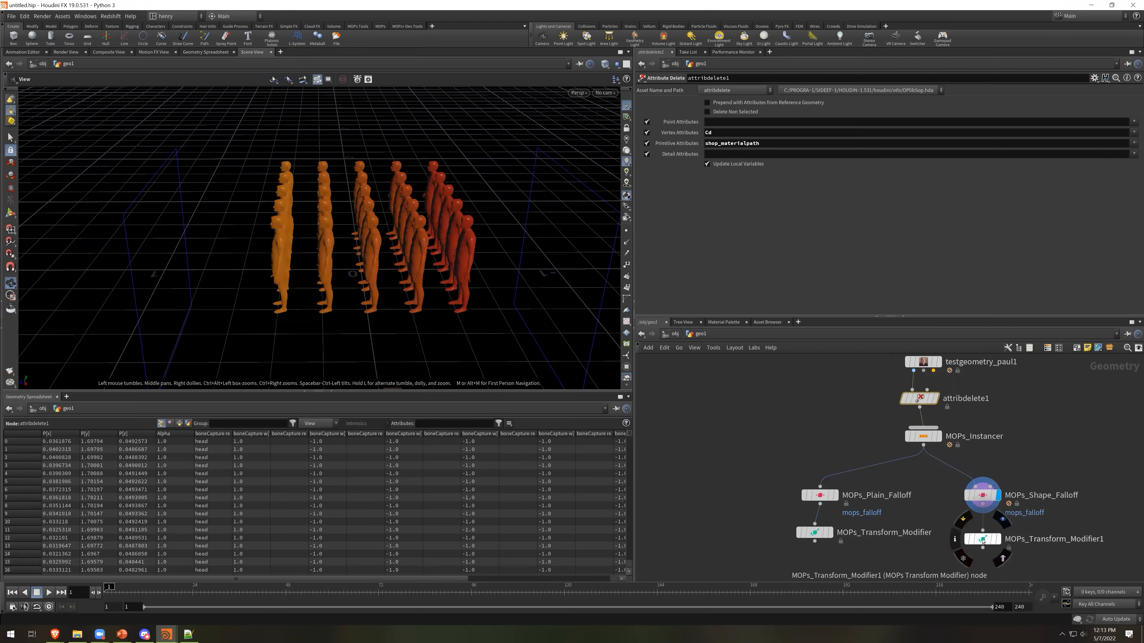
Show the MOPs_Shape_Falloff preview as sprites with a Sprite Scale of 0.068 and Override Scale turned on
left_click(992, 487)
mouse_move(997, 477)
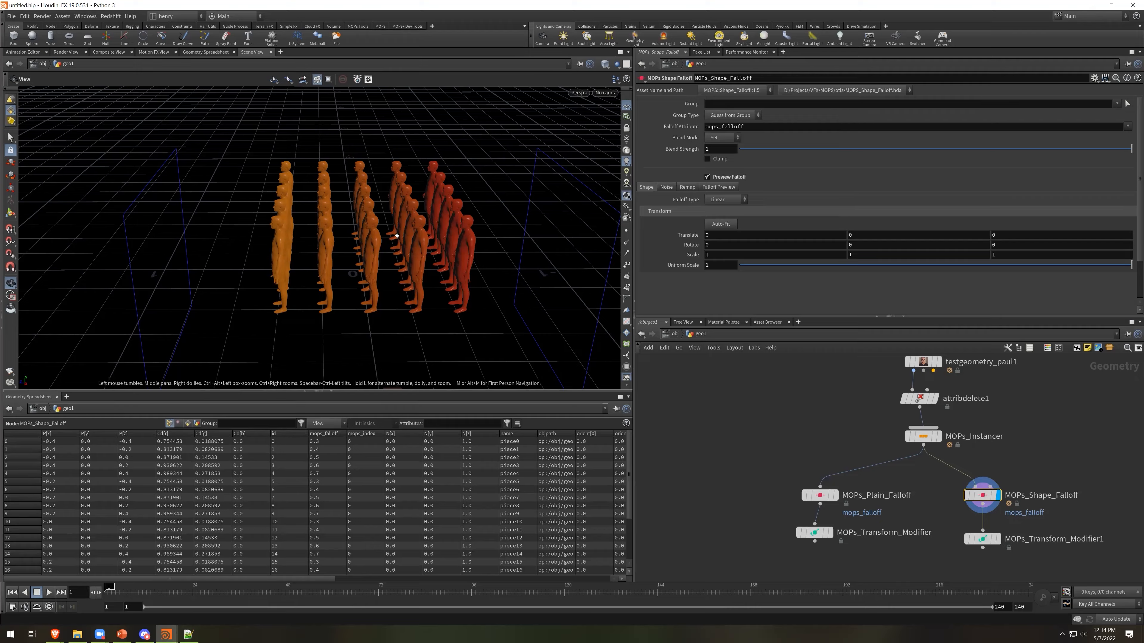
left_click(717, 187)
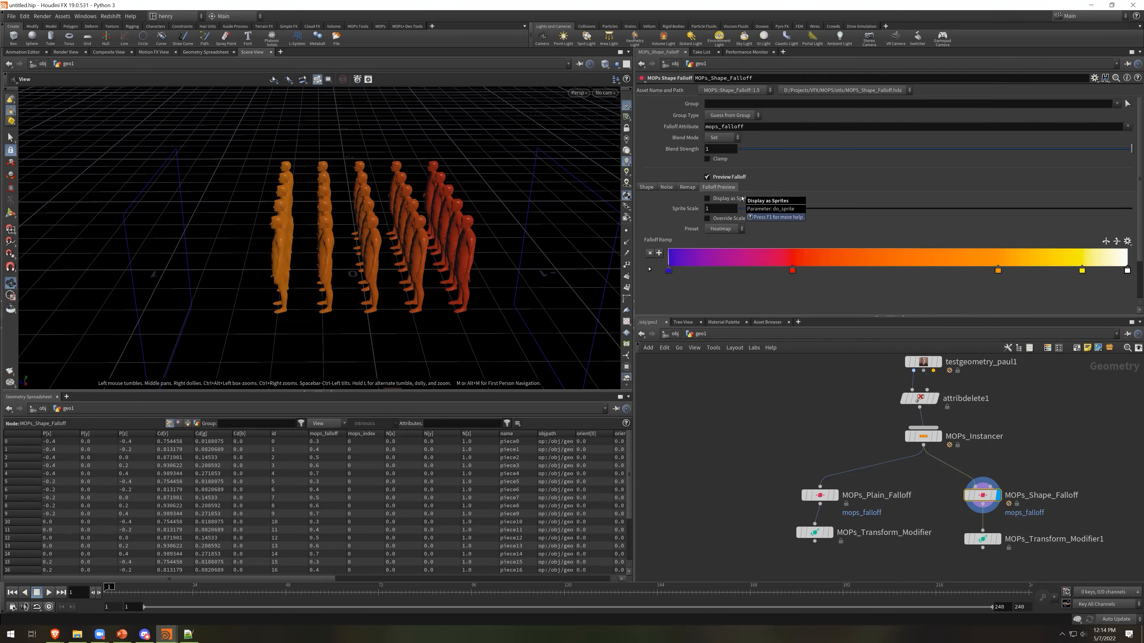
left_click(721, 199)
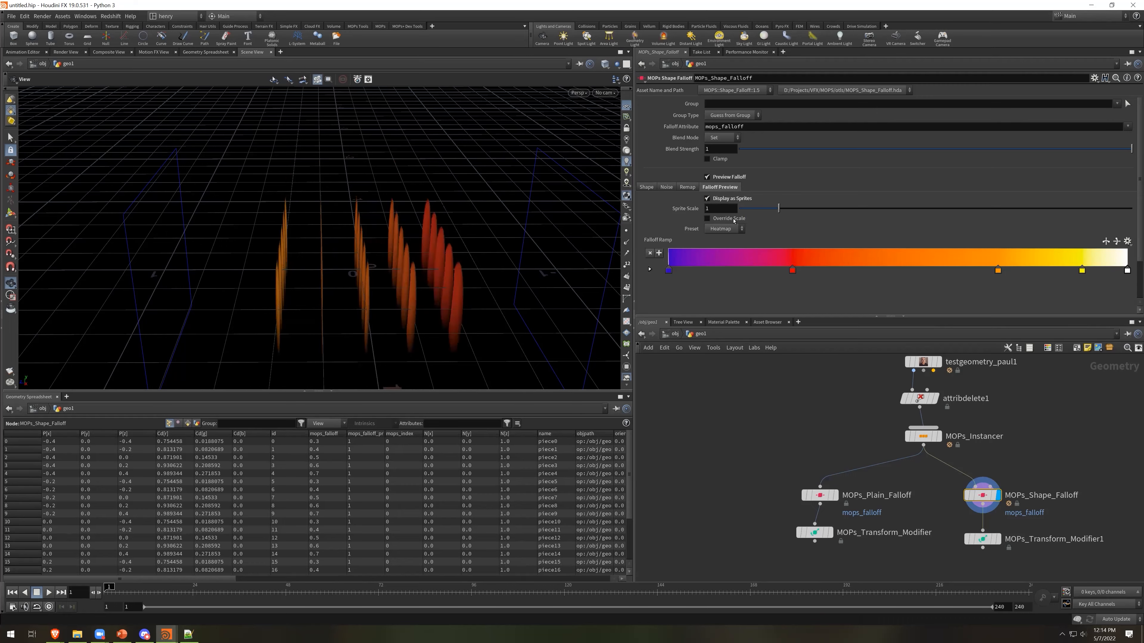
left_click_drag(519, 255, 468, 293)
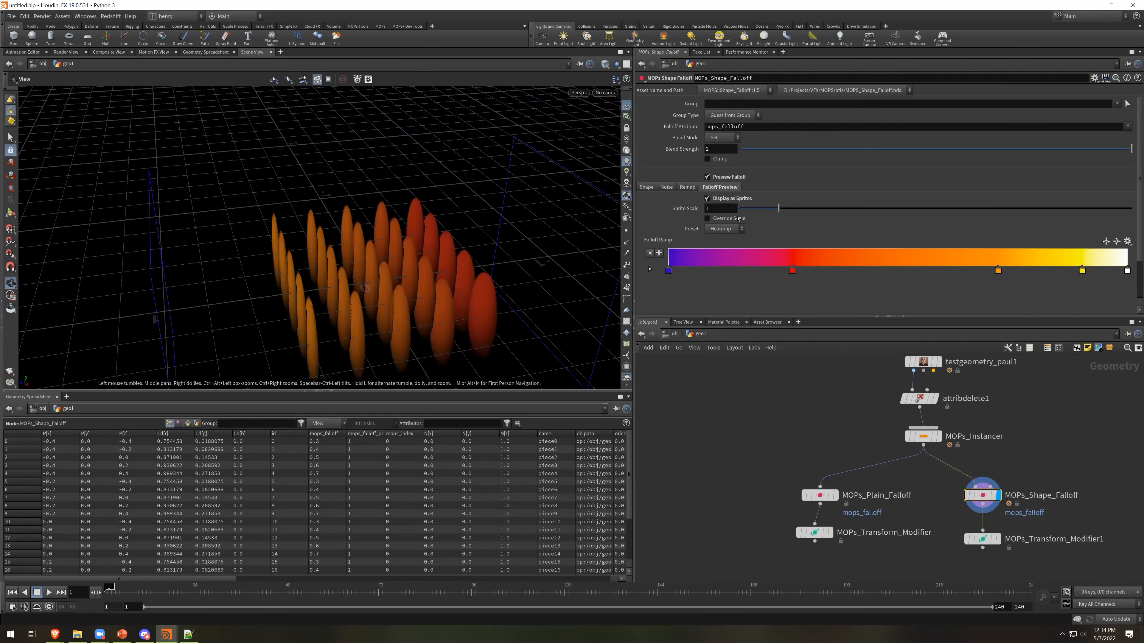
left_click_drag(754, 211, 741, 209)
left_click(749, 218)
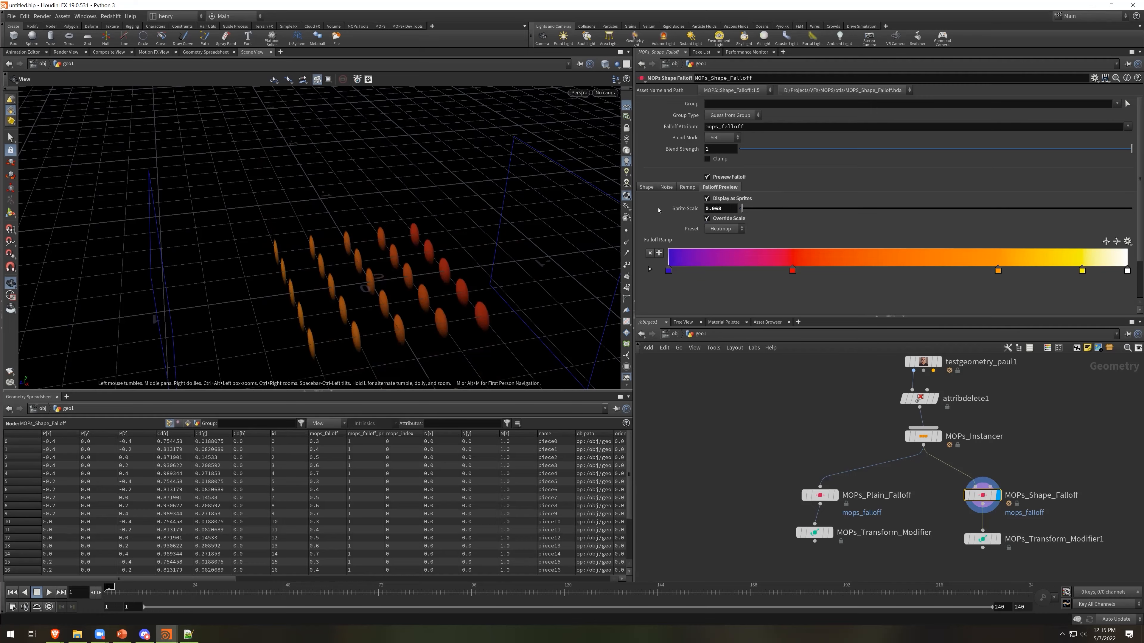
Shift the MOPs_Shape_Falloff shape in negative Z with its viewport handle and turn off Display as Sprites
left_click(646, 187)
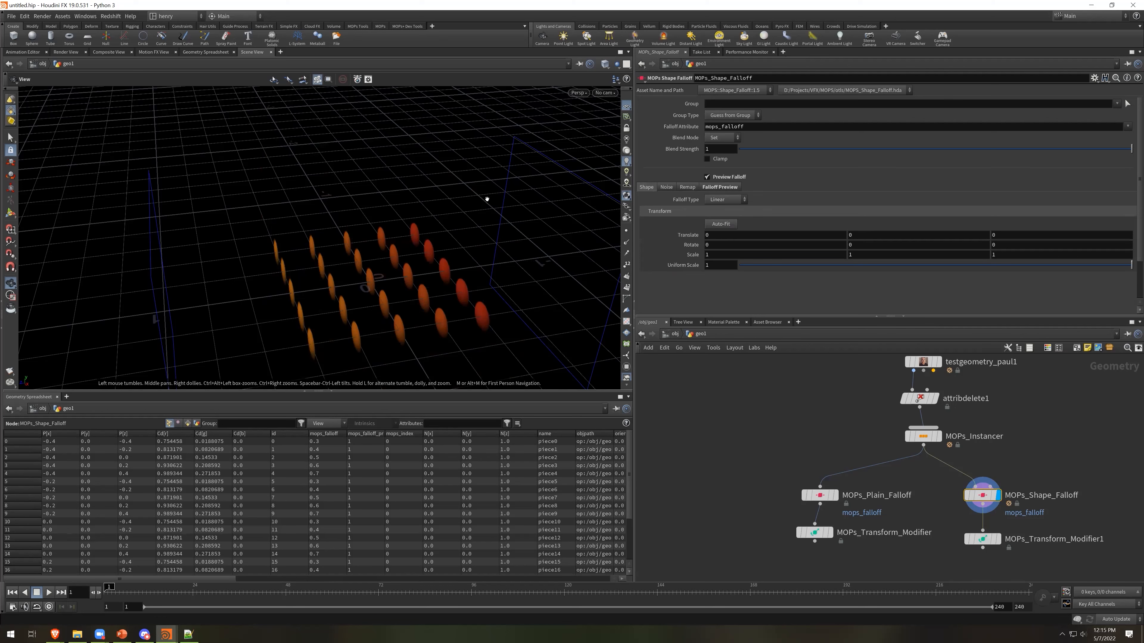
scroll(486, 199, "down", 5)
left_click_drag(487, 199, 572, 228)
key("Return")
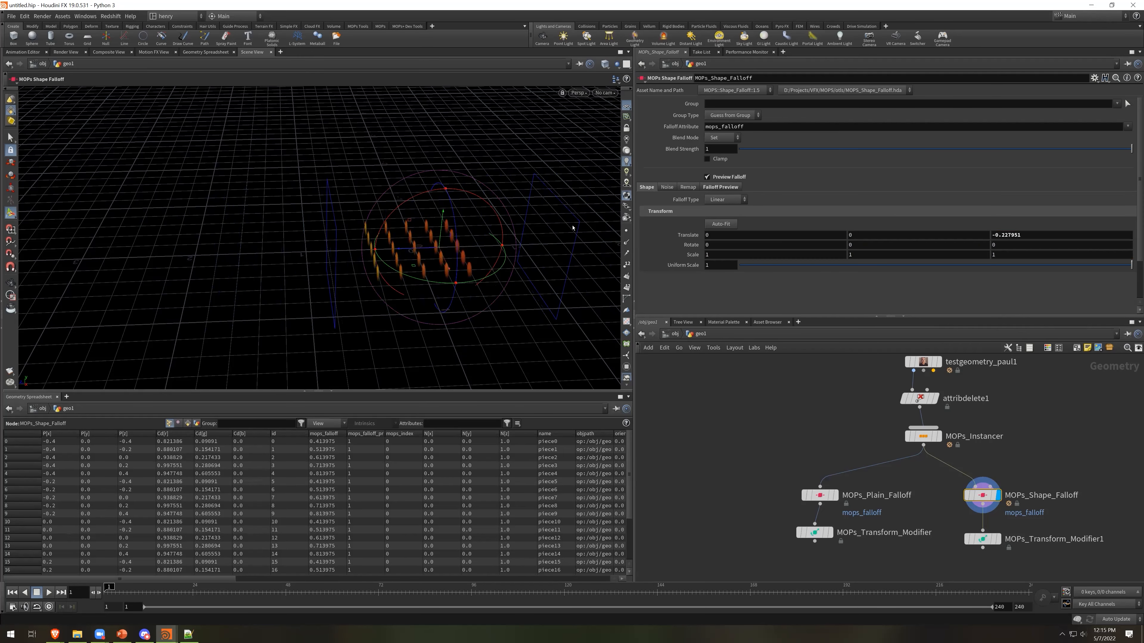
left_click(725, 189)
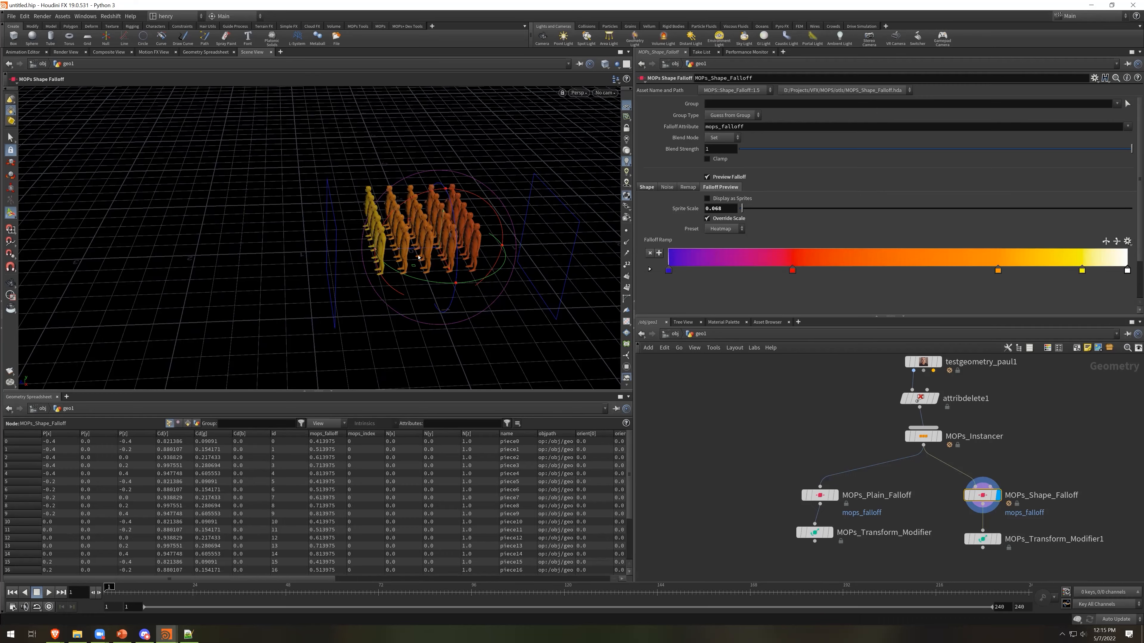
mouse_move(413, 249)
left_mouse_down()
mouse_move(323, 253)
mouse_move(408, 250)
left_mouse_up()
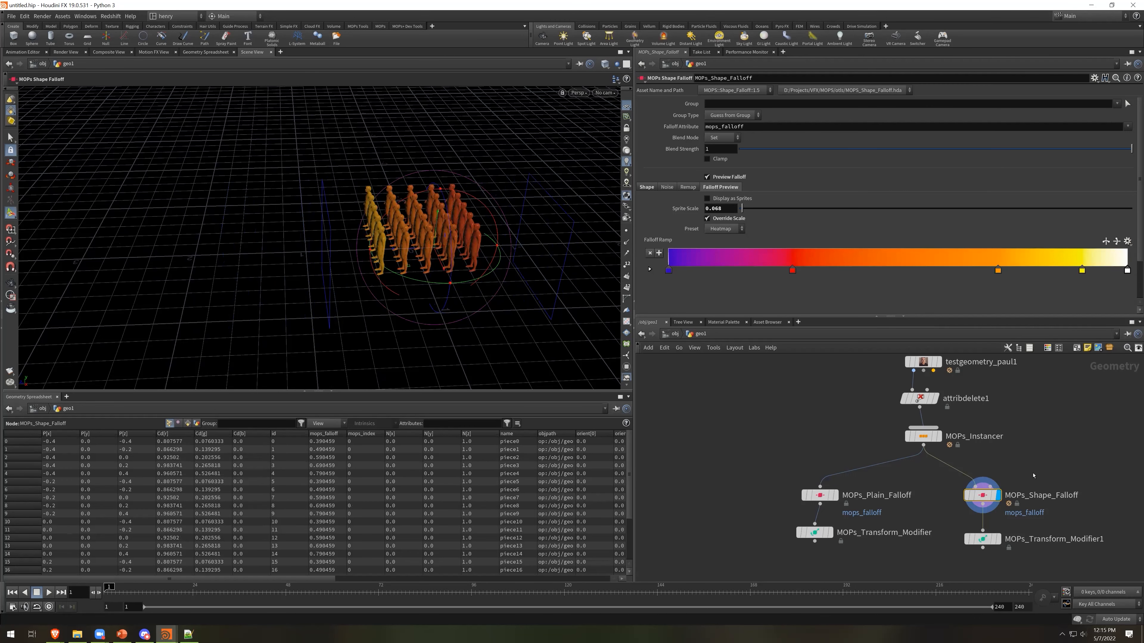
Display and select MOPs_Transform_Modifier1 below the shape falloff
left_click(998, 540)
left_click(990, 541)
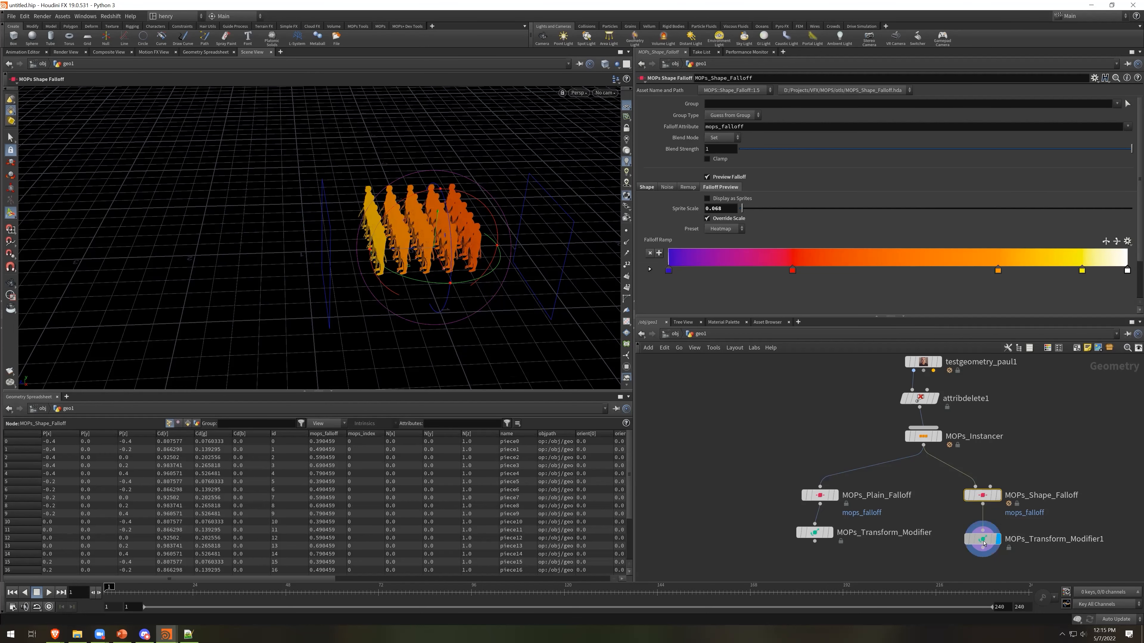
Turn off Preview Falloff on MOPs_Shape_Falloff and rotate its shape to about 42.55° in Y with the viewport handle
right_click_drag(527, 276, 561, 307, "alt")
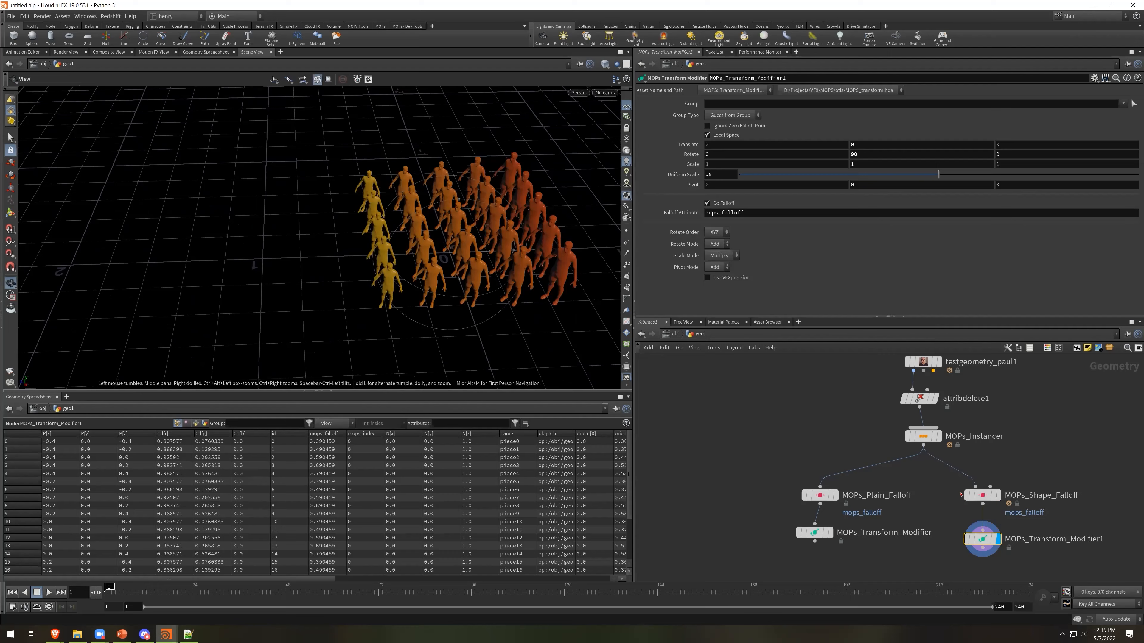
left_click(980, 496)
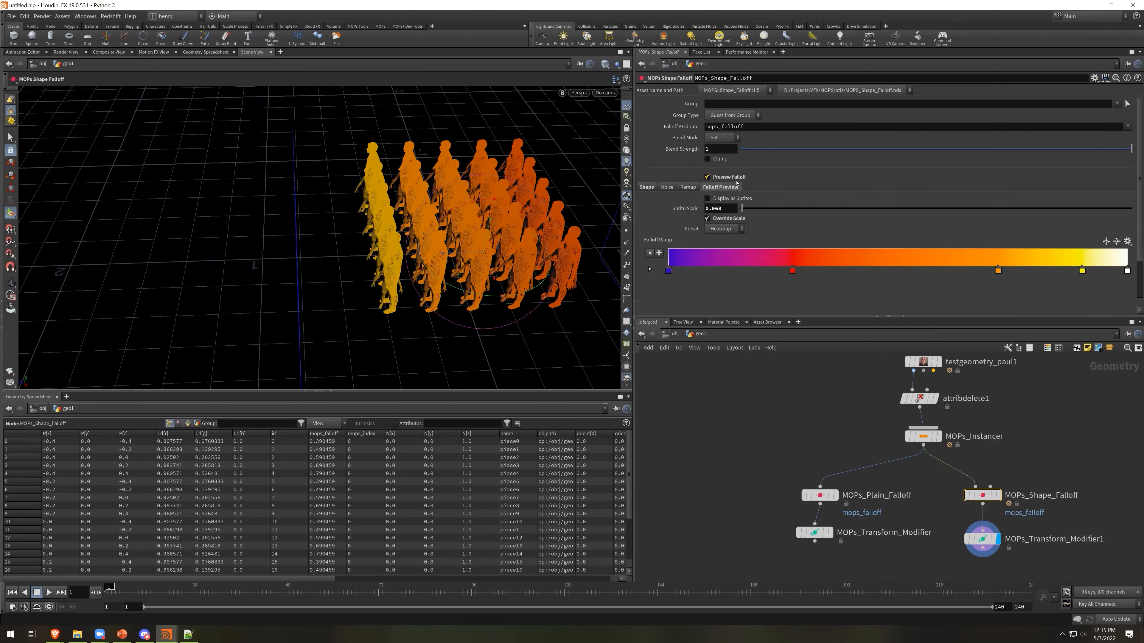
left_click(734, 178)
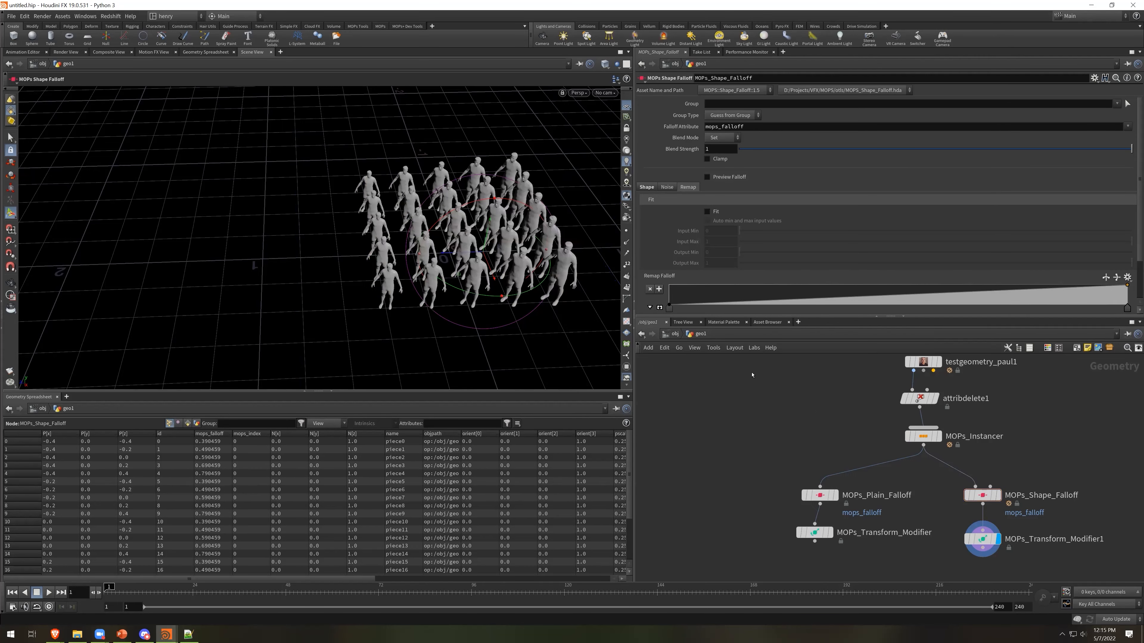
left_click_drag(454, 255, 508, 293)
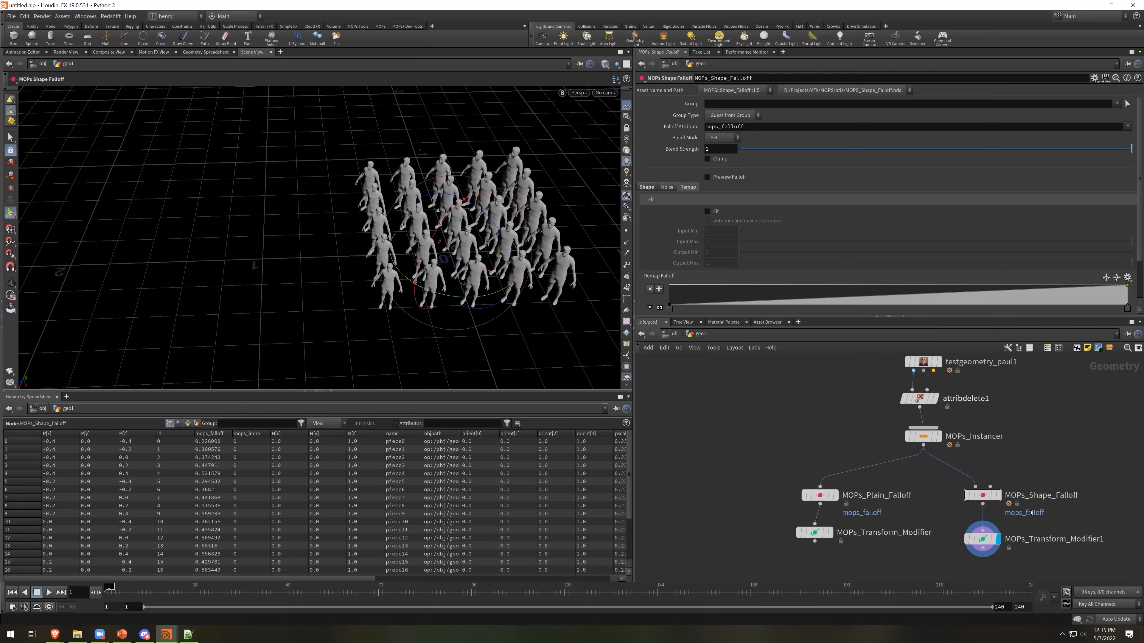
Display and select MOPs_Shape_Falloff and turn on its Preview Falloff
mouse_move(988, 496)
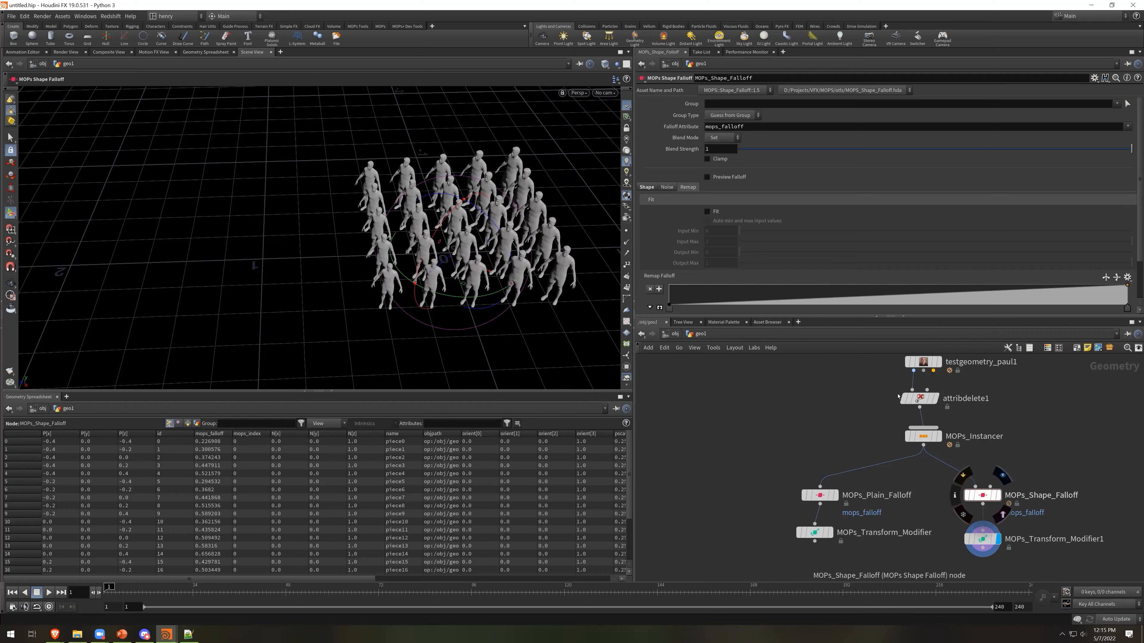
left_click(989, 497)
key("alt")
middle_click_drag(489, 224, 436, 224, "alt")
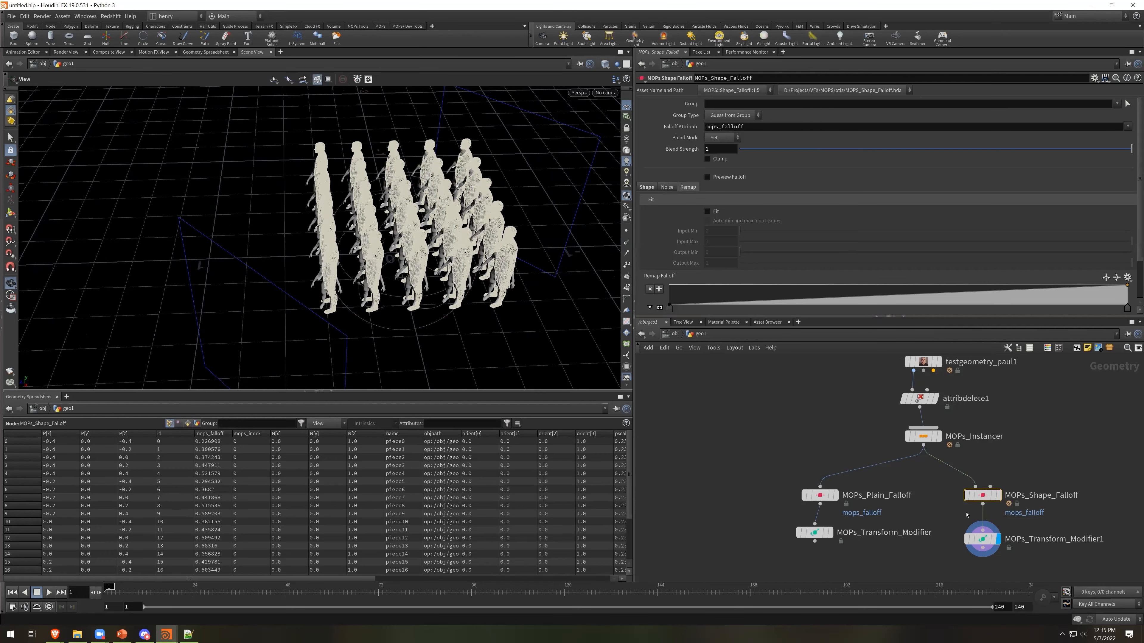
left_click(998, 496)
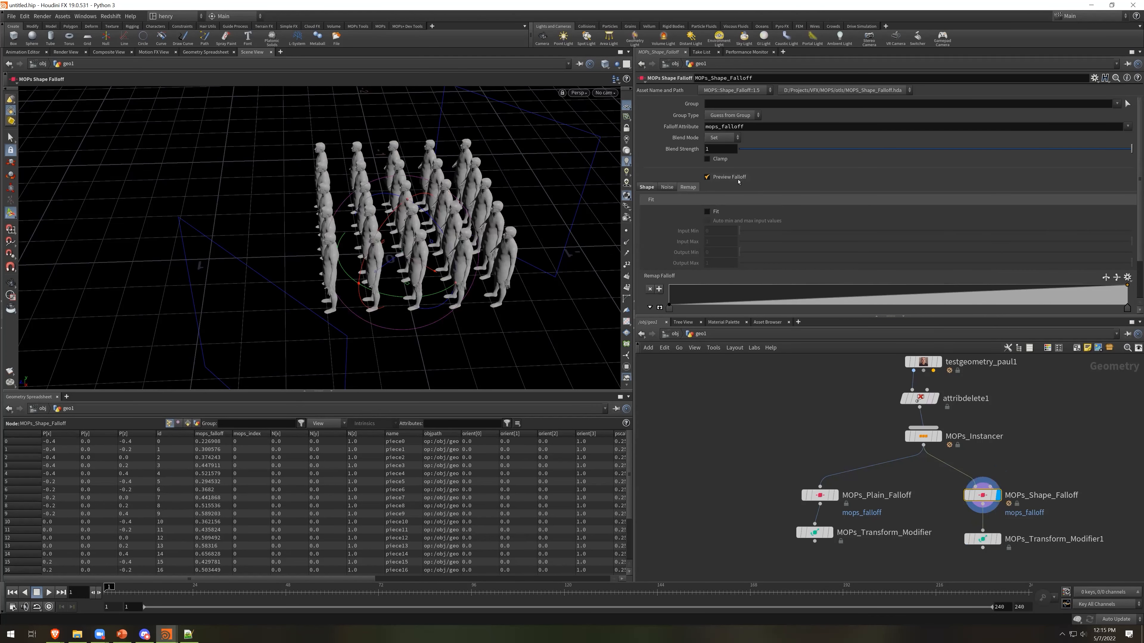
left_click(707, 177)
Set the shape falloff's type to Spherical with an outer radius of 0.7 and move the sphere to about -0.154 in X, -0.008 in Z
left_click(639, 188)
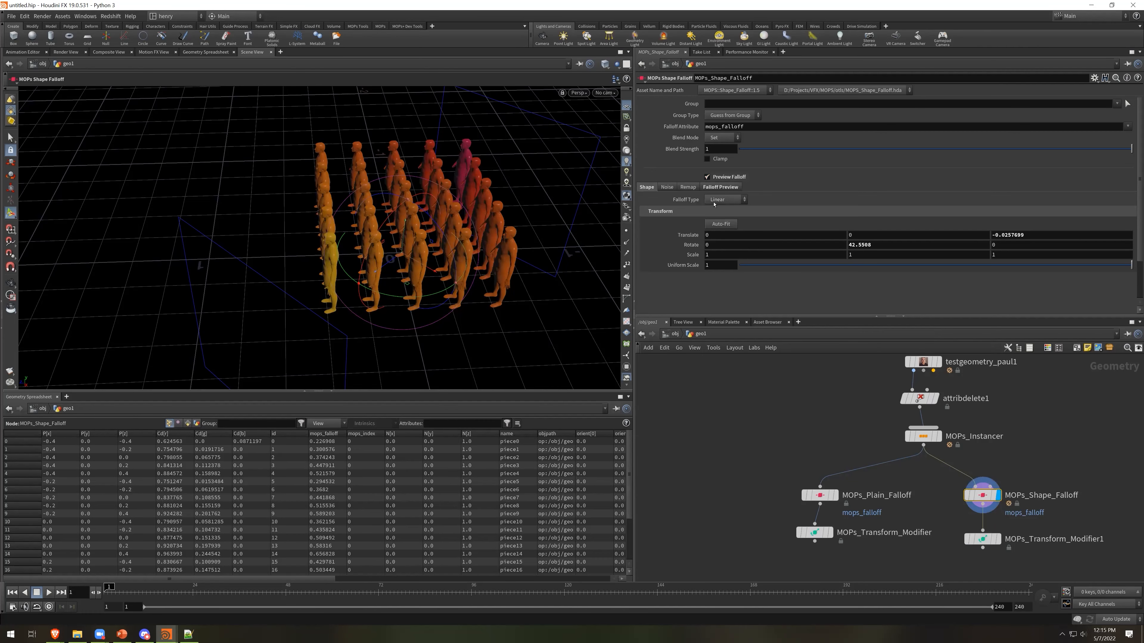
left_click(721, 202)
left_click(720, 219)
key("Escape")
scroll(416, 252, "down", 3)
left_click_drag(430, 242, 455, 290, "alt")
middle_click_drag(941, 224, 923, 229)
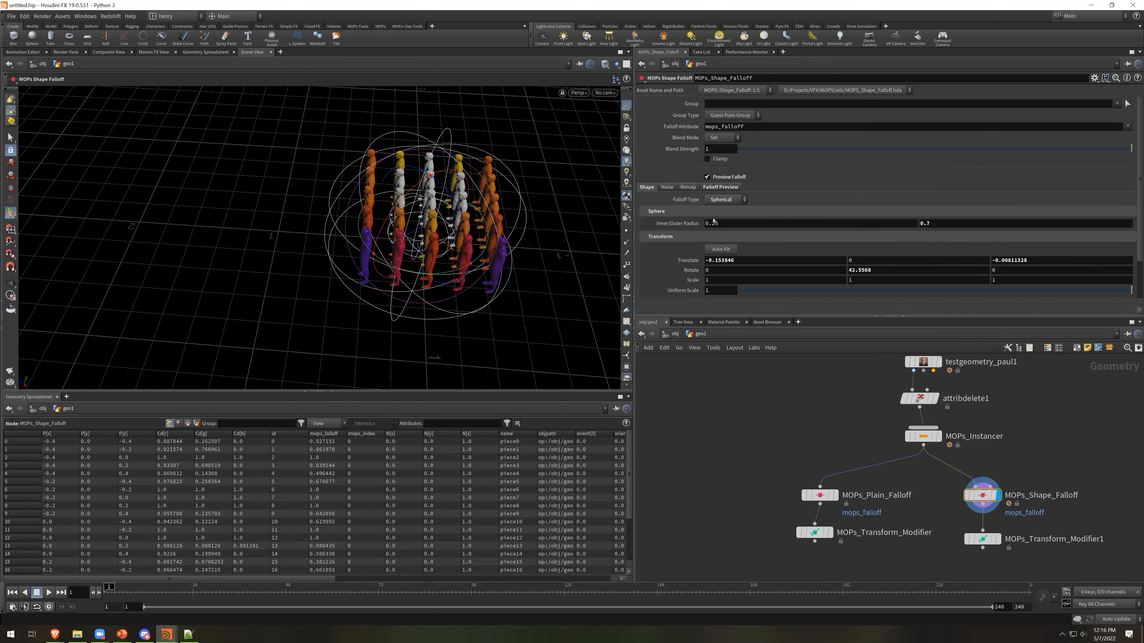
Try the Box and Torus falloff types on MOPs_Shape_Falloff
left_click(714, 201)
left_click(722, 225)
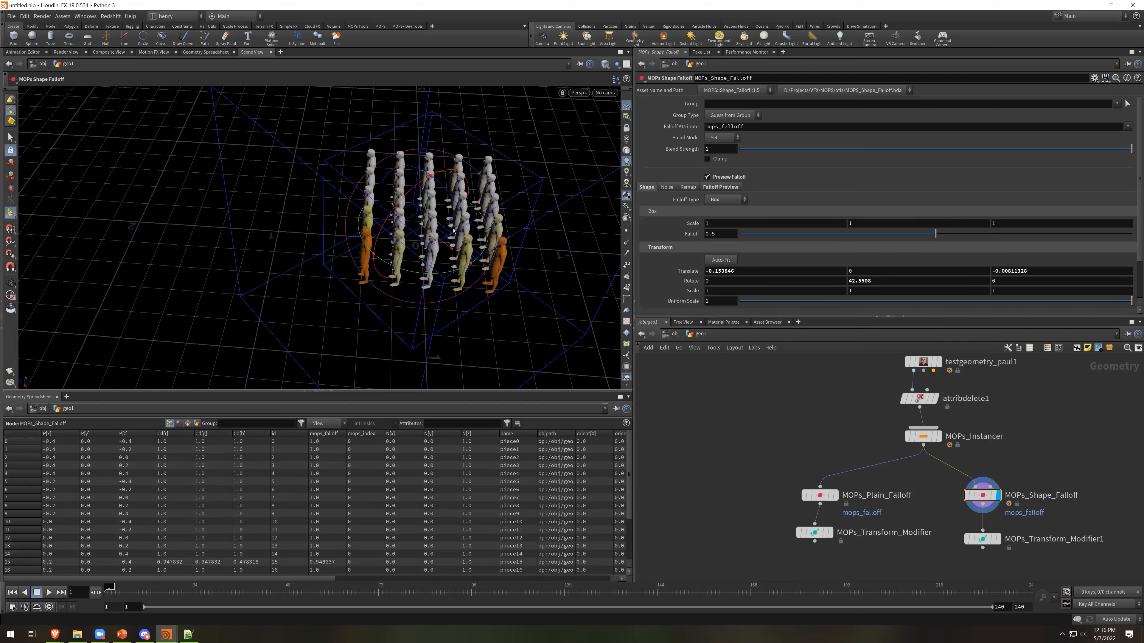
left_click(725, 201)
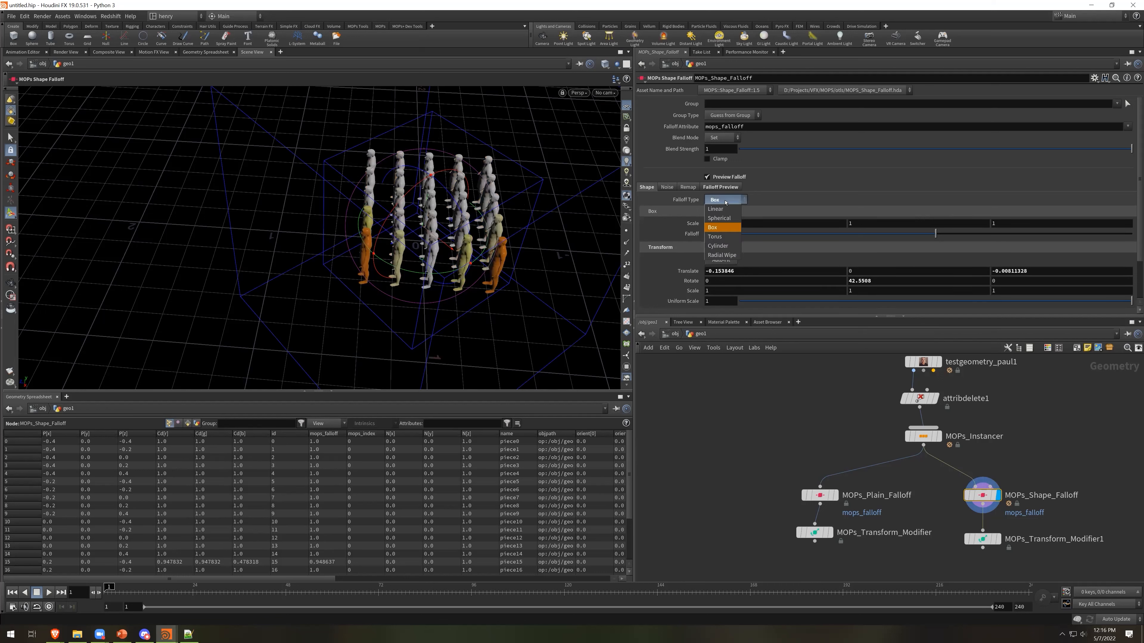
left_click(715, 236)
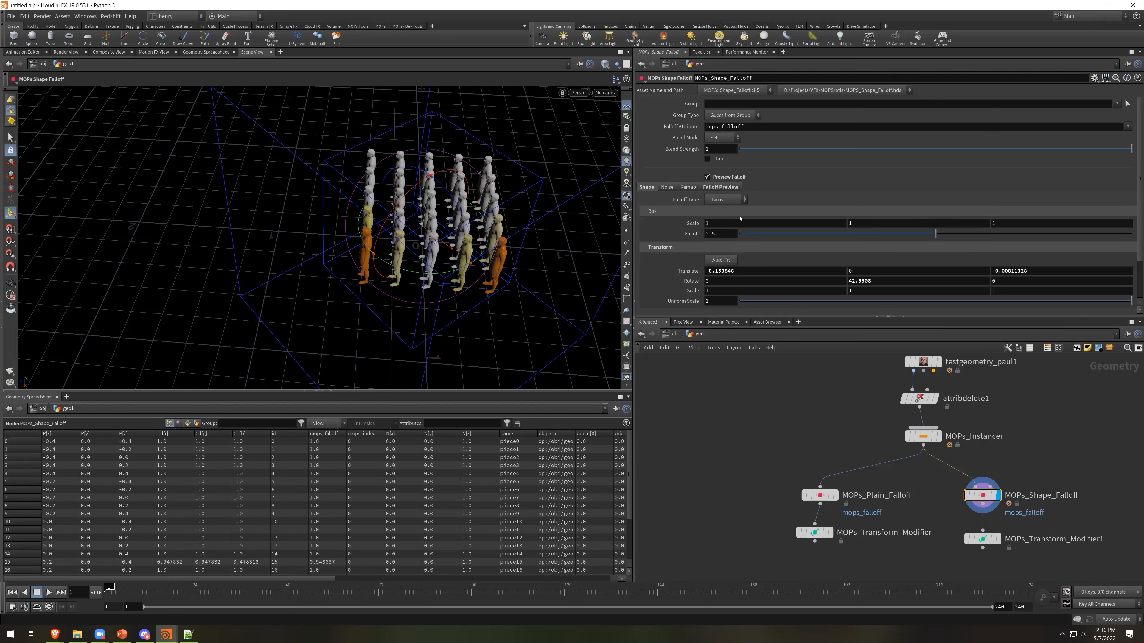
Try the Radial Wipe falloff type with an Angle Range end of 95 and a Falloff of 2.9
left_click(725, 200)
left_click(722, 255)
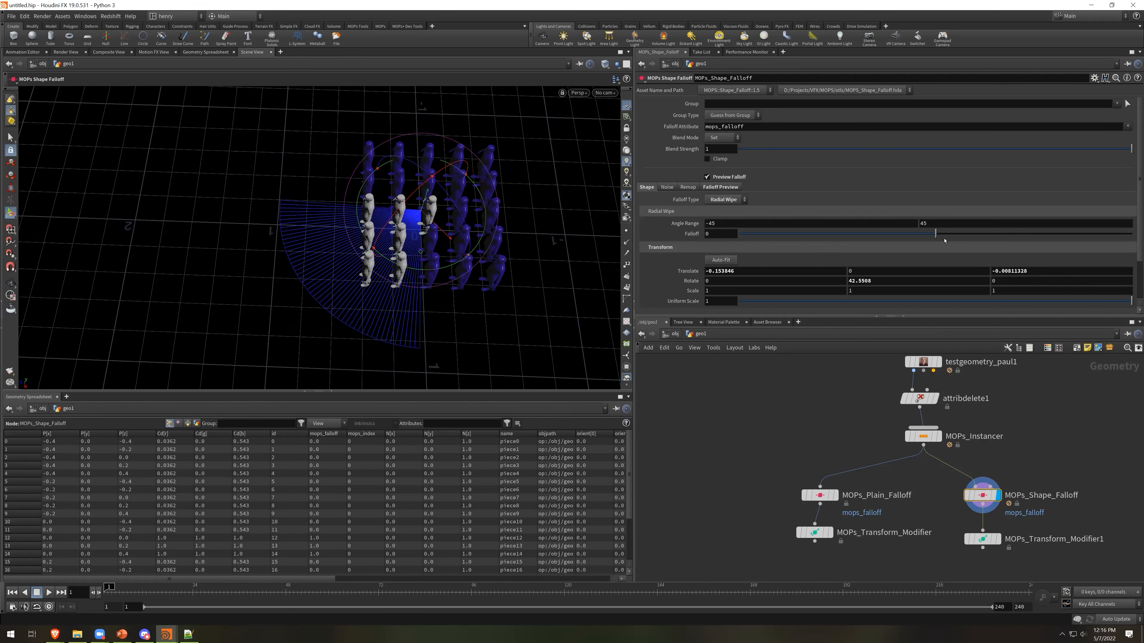
mouse_move(932, 224)
middle_mouse_down()
mouse_move(930, 189)
mouse_move(950, 189)
mouse_move(930, 228)
middle_mouse_up()
left_click_drag(937, 234, 942, 263)
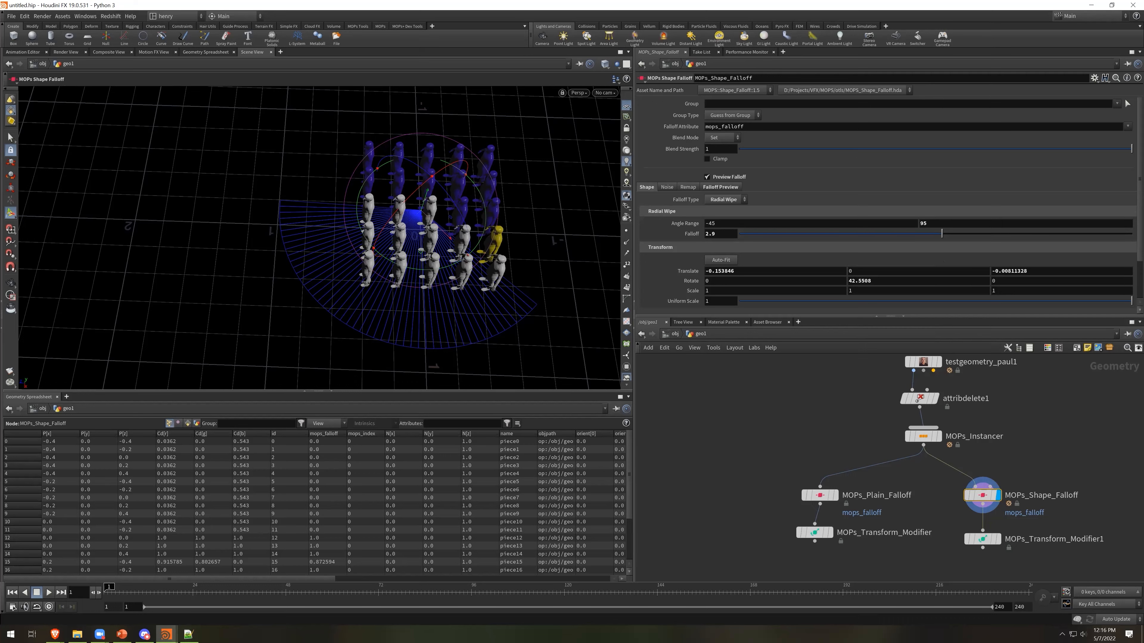
Switch the MOPs_Shape_Falloff type back to Spherical
middle_click_drag(1020, 431, 980, 417)
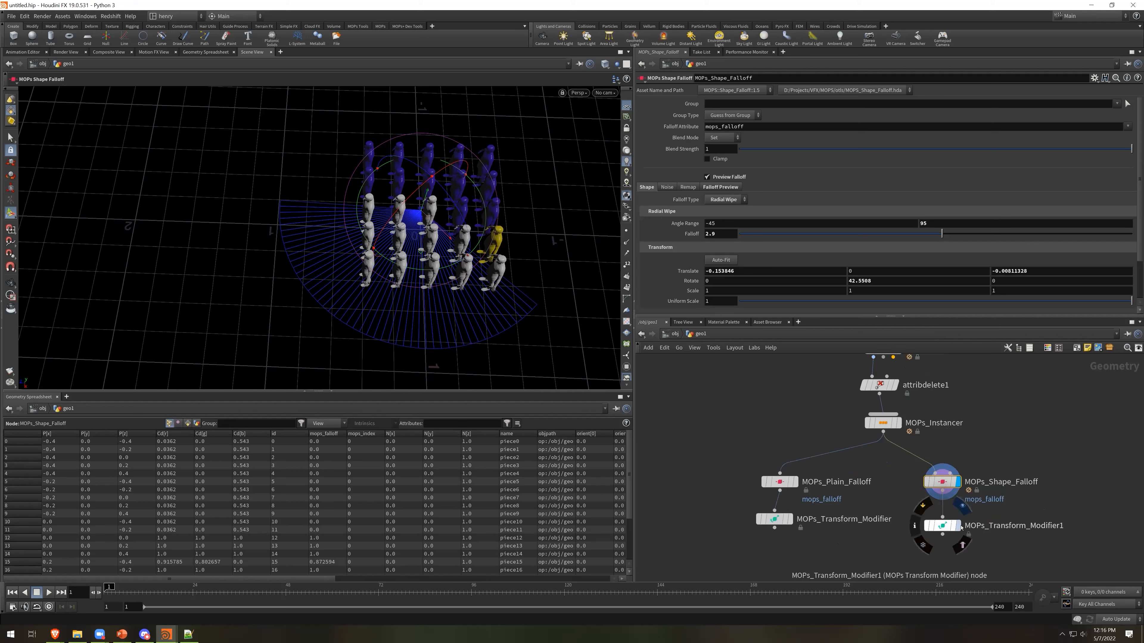
left_click(725, 200)
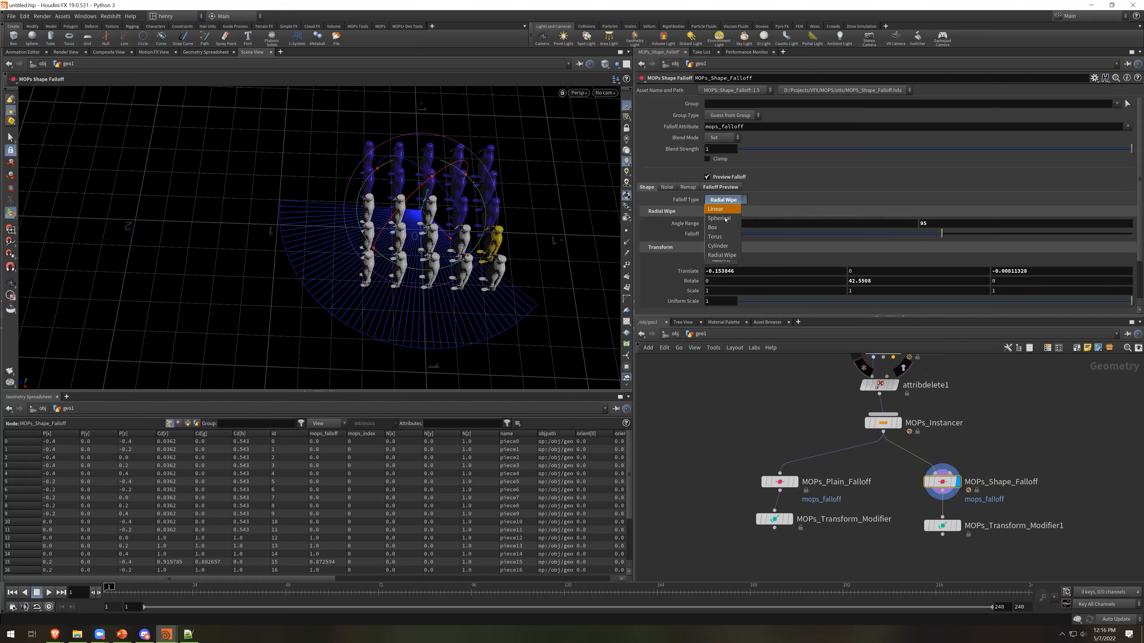
left_click(722, 219)
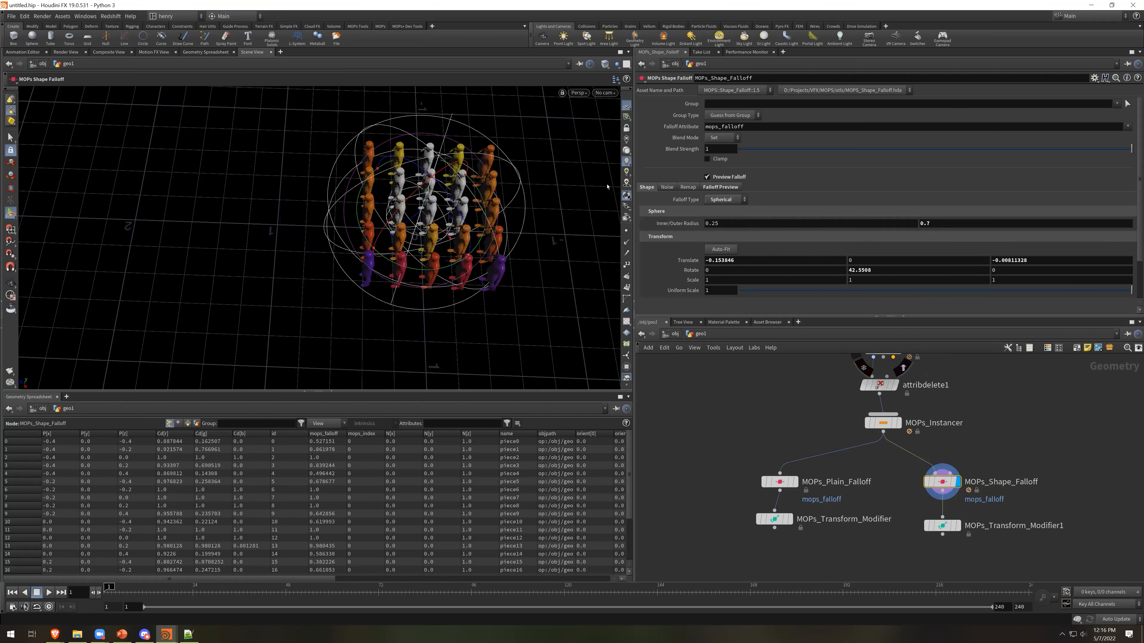
Display and select MOPs_Transform_Modifier1 and lower its Uniform Scale to about 0.1756
left_click(958, 528)
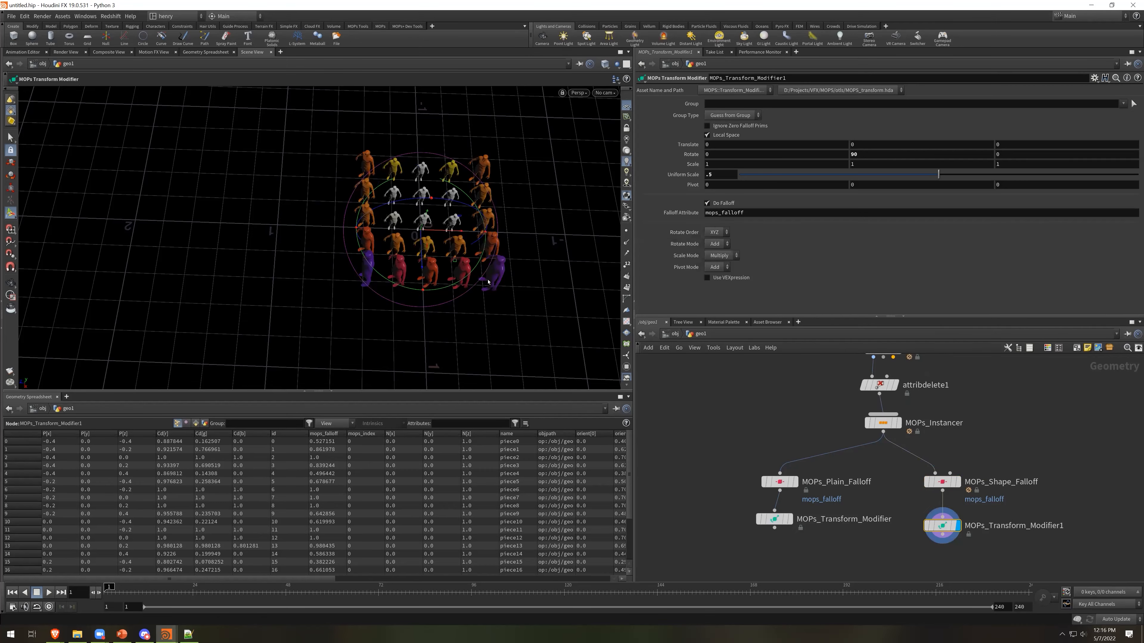
left_click_drag(941, 176, 809, 176)
left_click_drag(532, 202, 581, 189, "alt")
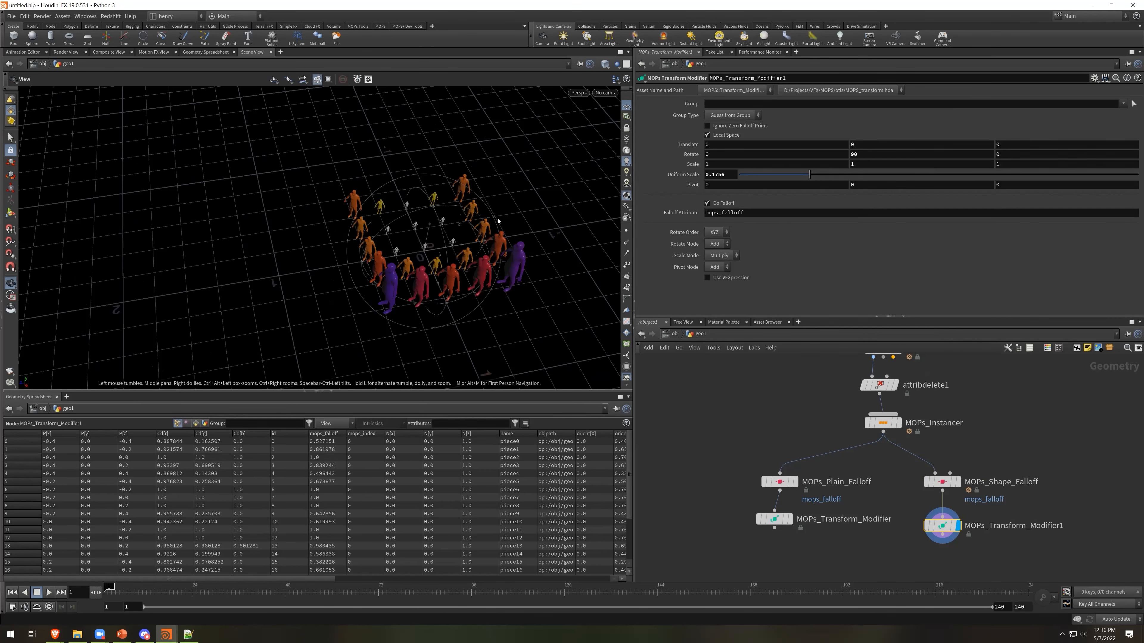
Set the Falloff Attribute of MOPs_Shape_Falloff to foo
left_click(942, 483)
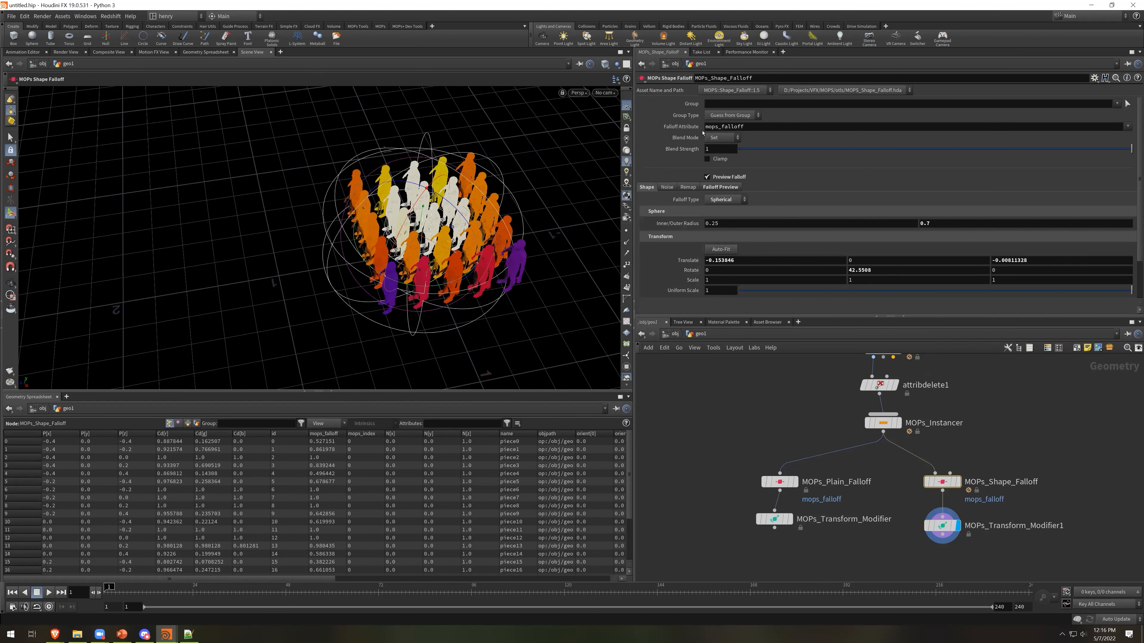
double_click(756, 129)
type("foo")
key("Return")
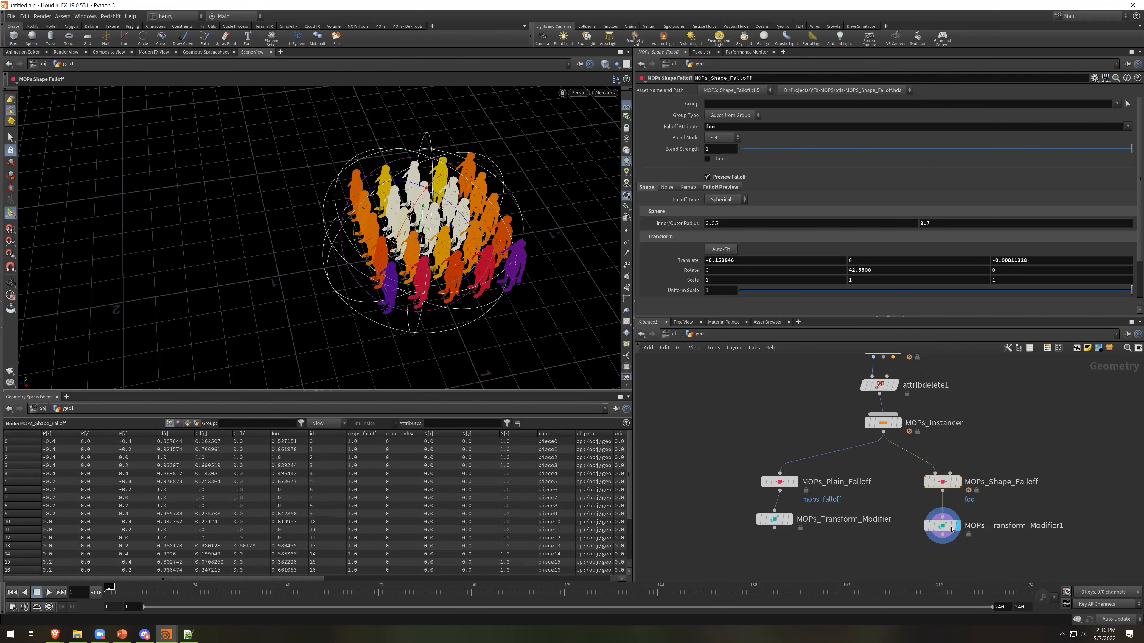
Set the Falloff Attribute of MOPs_Transform_Modifier1 to foo
left_click(942, 526)
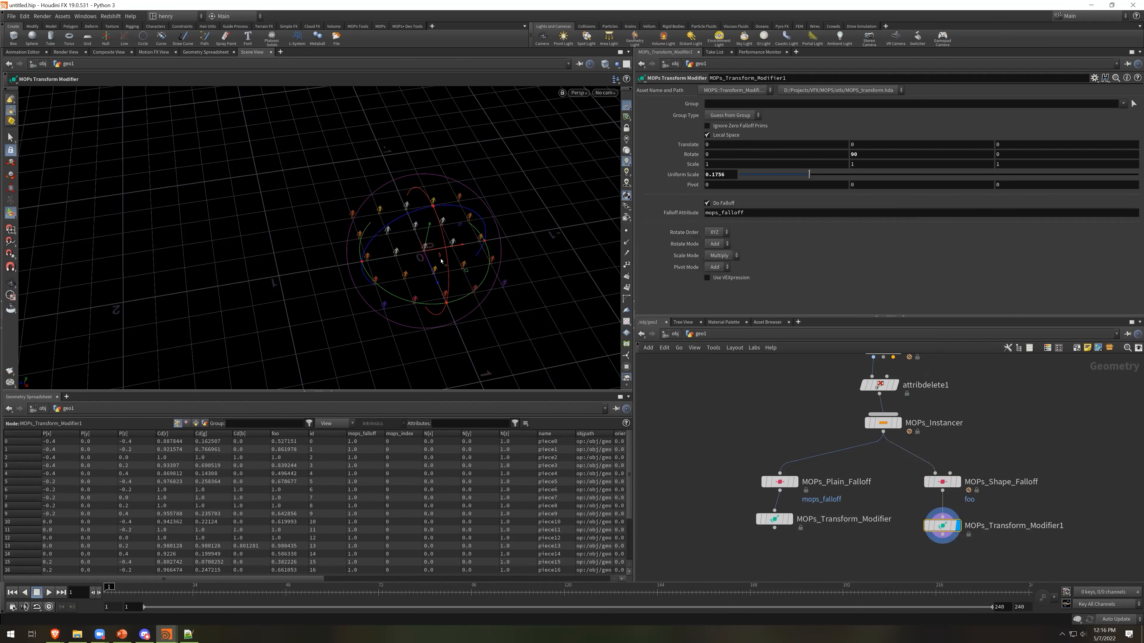
double_click(723, 213)
type("foo")
key("Return")
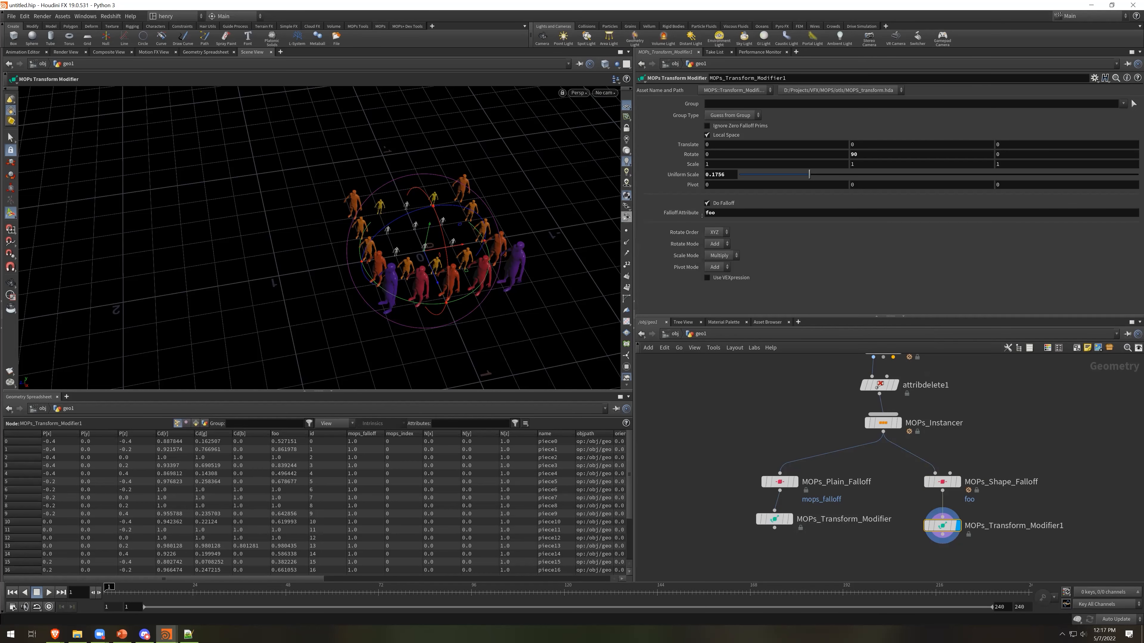
Insert an Attribute Randomize node between MOPs_Shape_Falloff and MOPs_Transform_Modifier1
middle_click_drag(1026, 498, 1011, 439)
key("Tab")
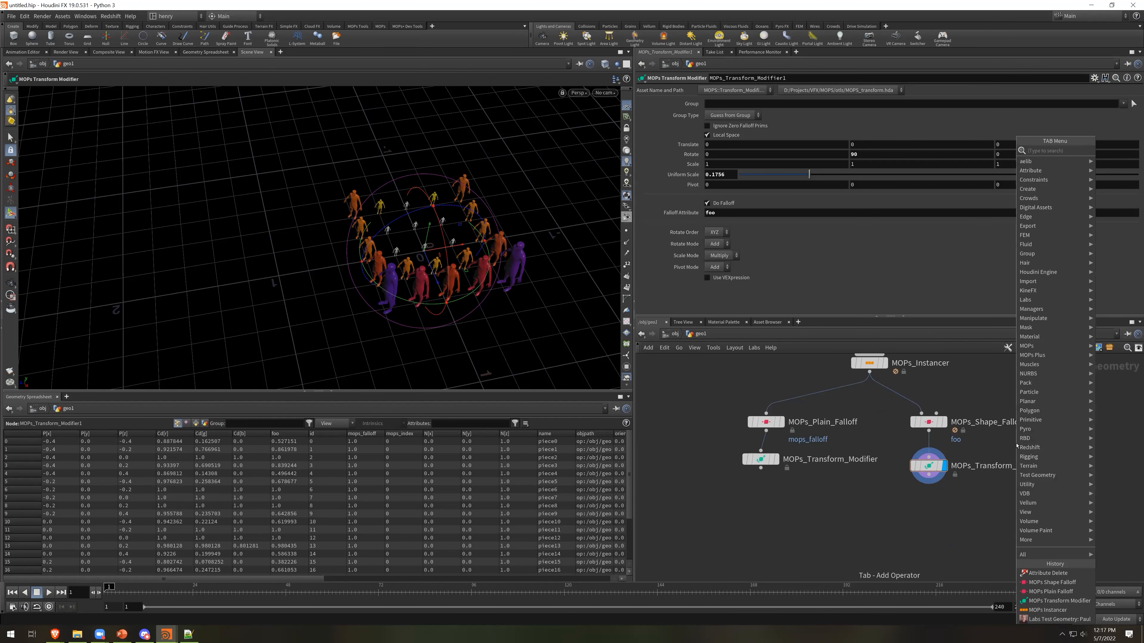
type("ar")
key("Down")
key("Return")
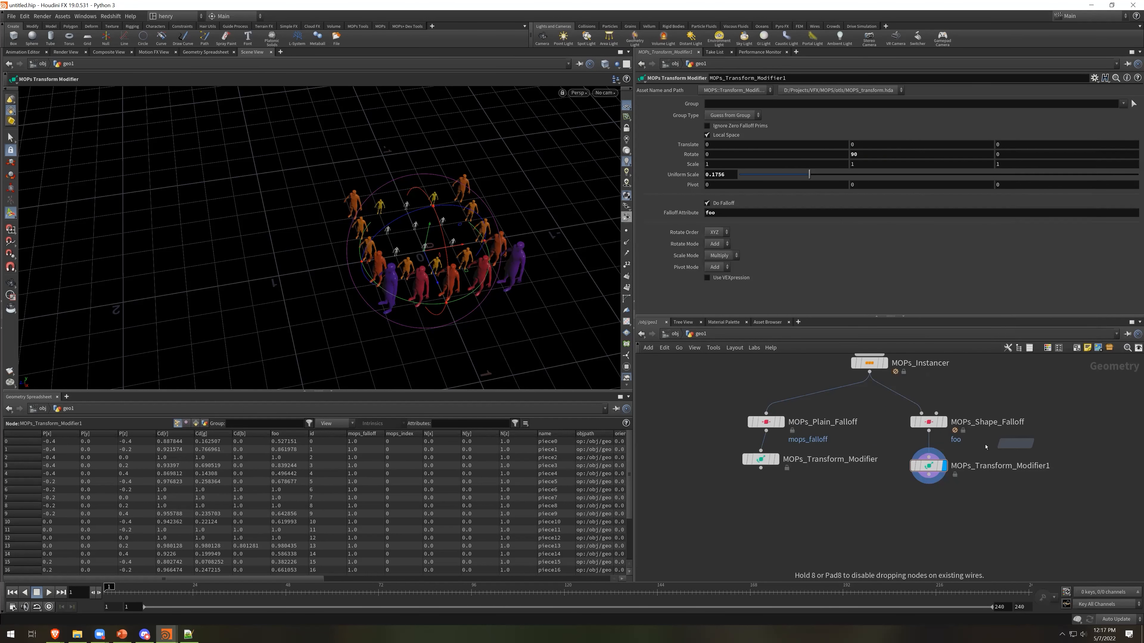
left_click(927, 448)
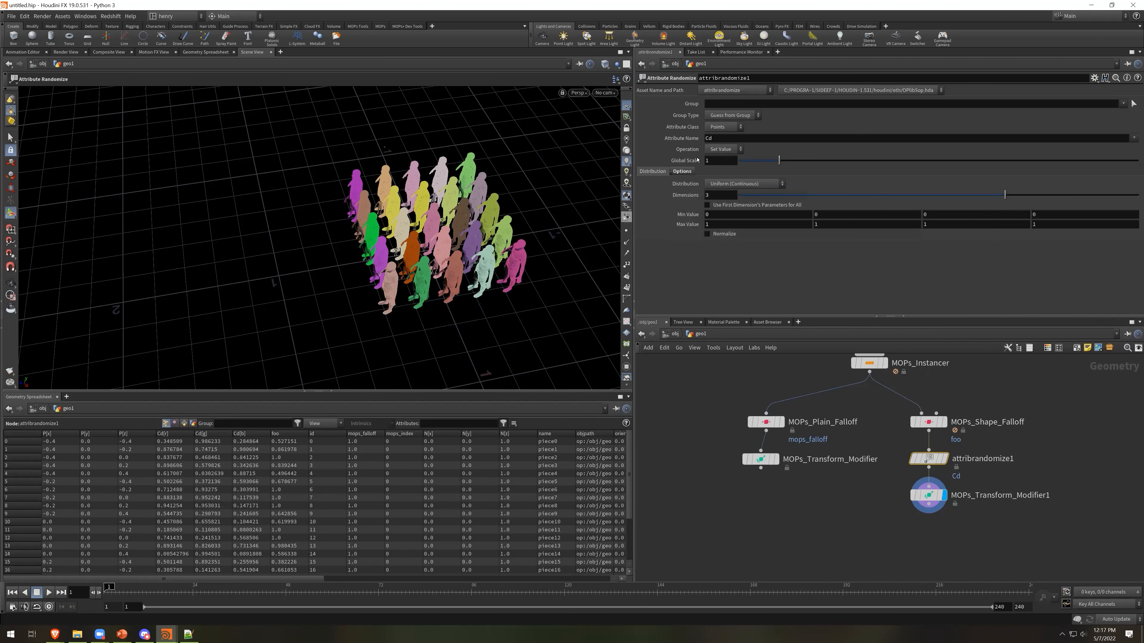
Set the Attribute Randomize node's Attribute Name to baz and its Dimensions to 1
double_click(719, 139)
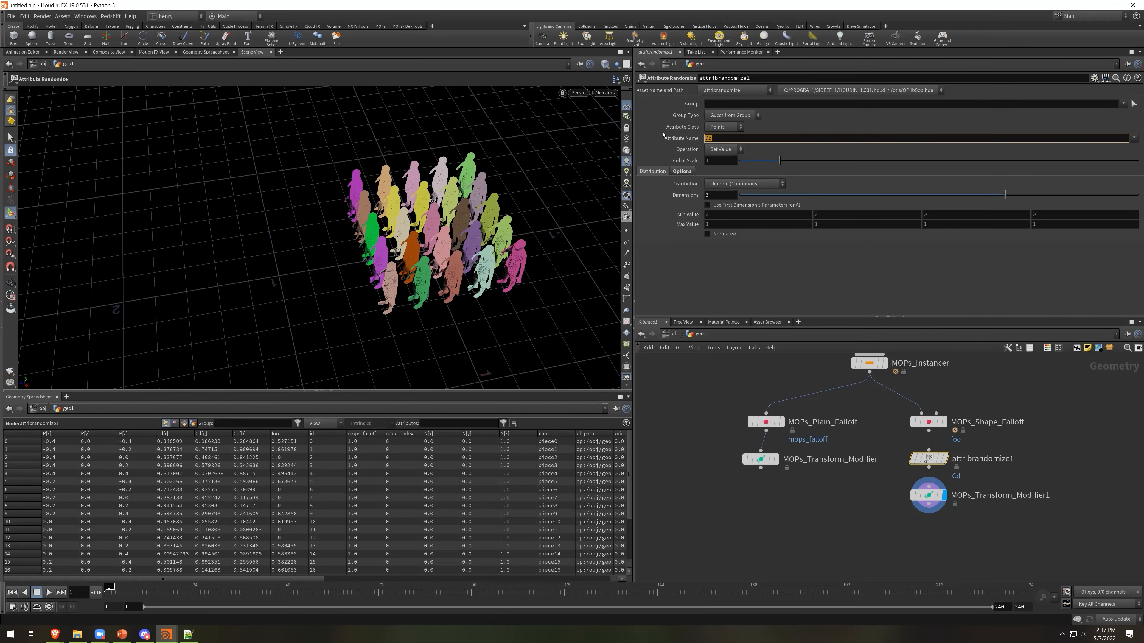
type("barz")
key("Return")
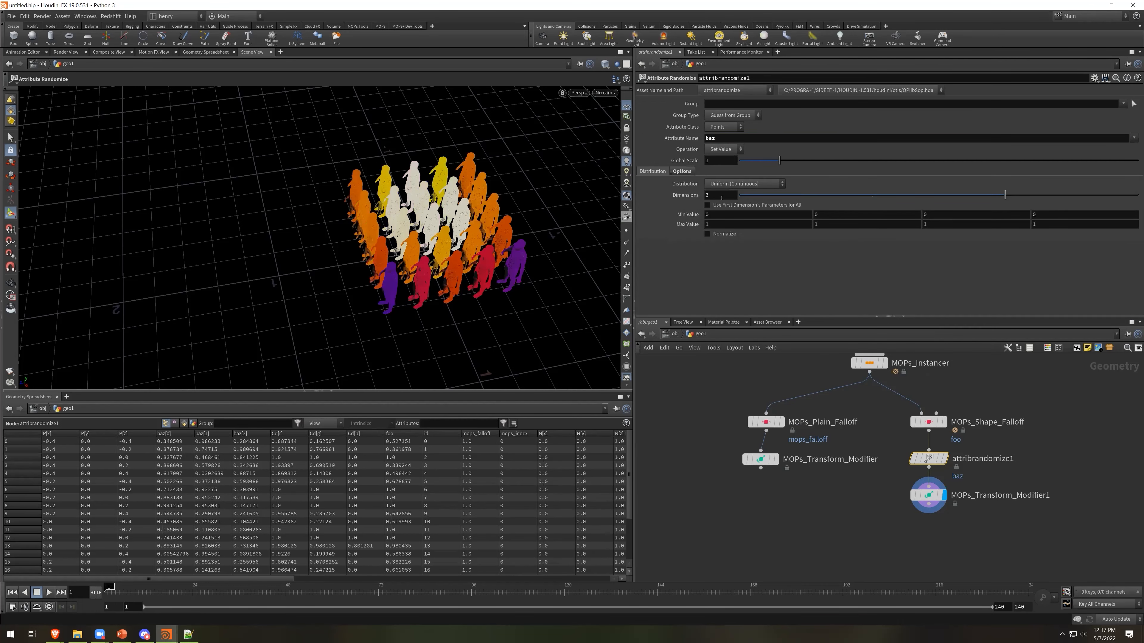
left_click(731, 184)
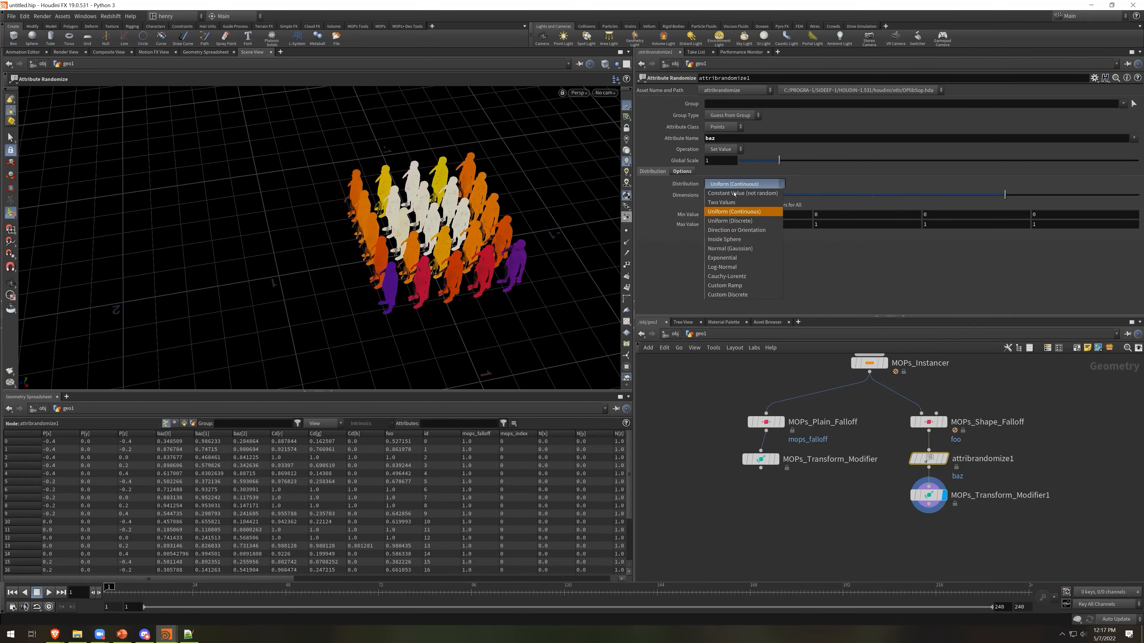
left_click(846, 172)
left_click(745, 195)
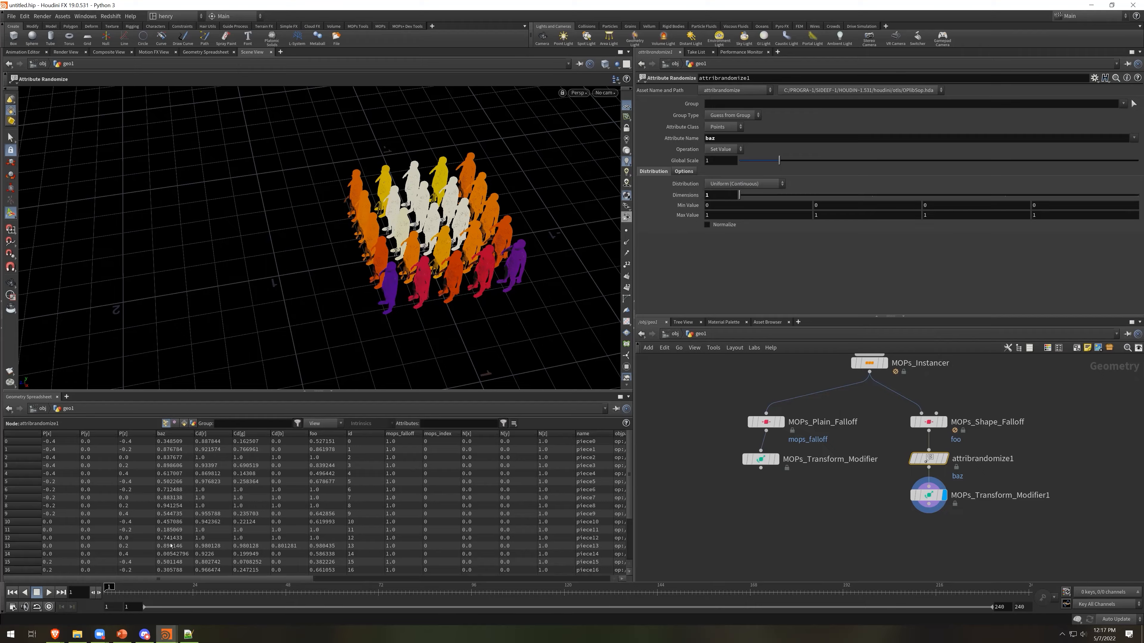
Set the Falloff Attribute of MOPs_Transform_Modifier1 to baz
left_click(926, 495)
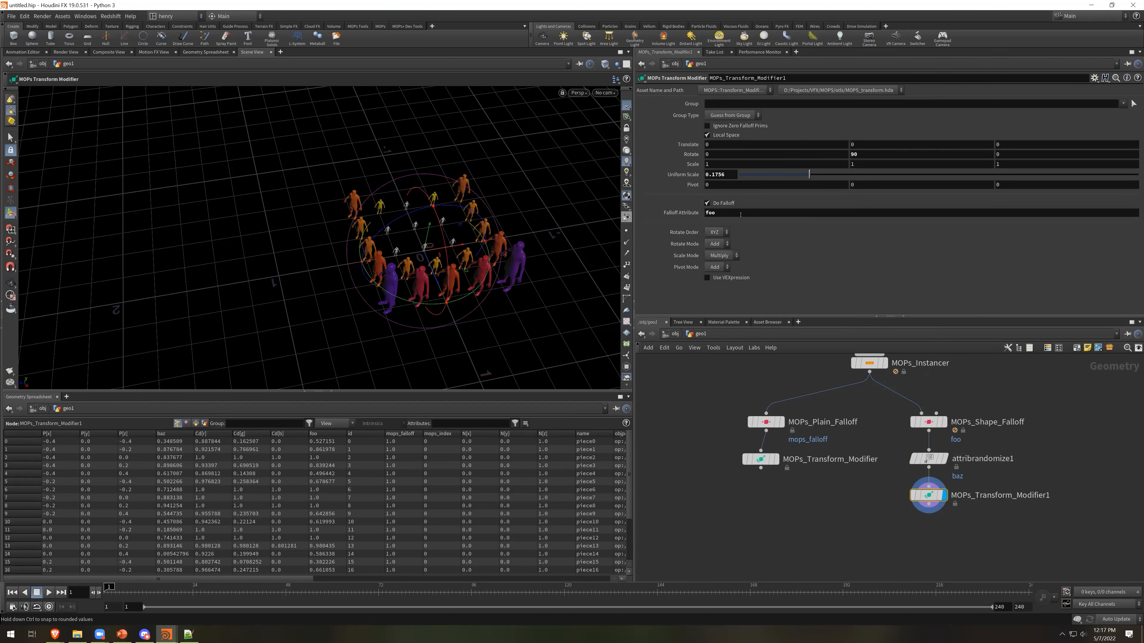
type("baz")
key("Return")
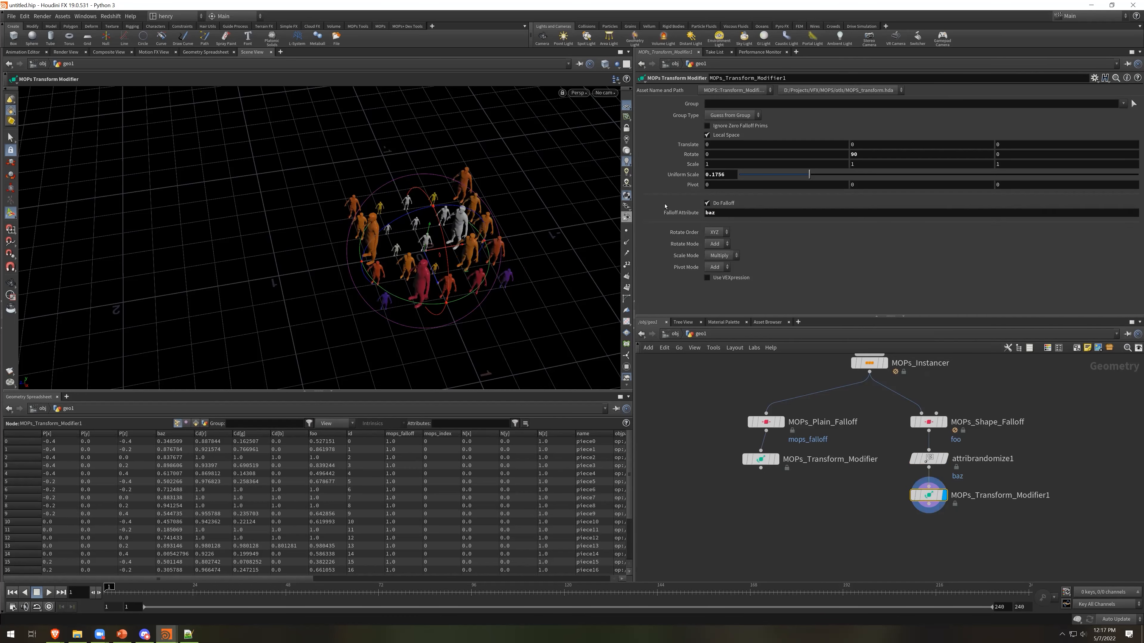
Set the Global Seed of attribrandomize1 to about 8.296
left_click(928, 458)
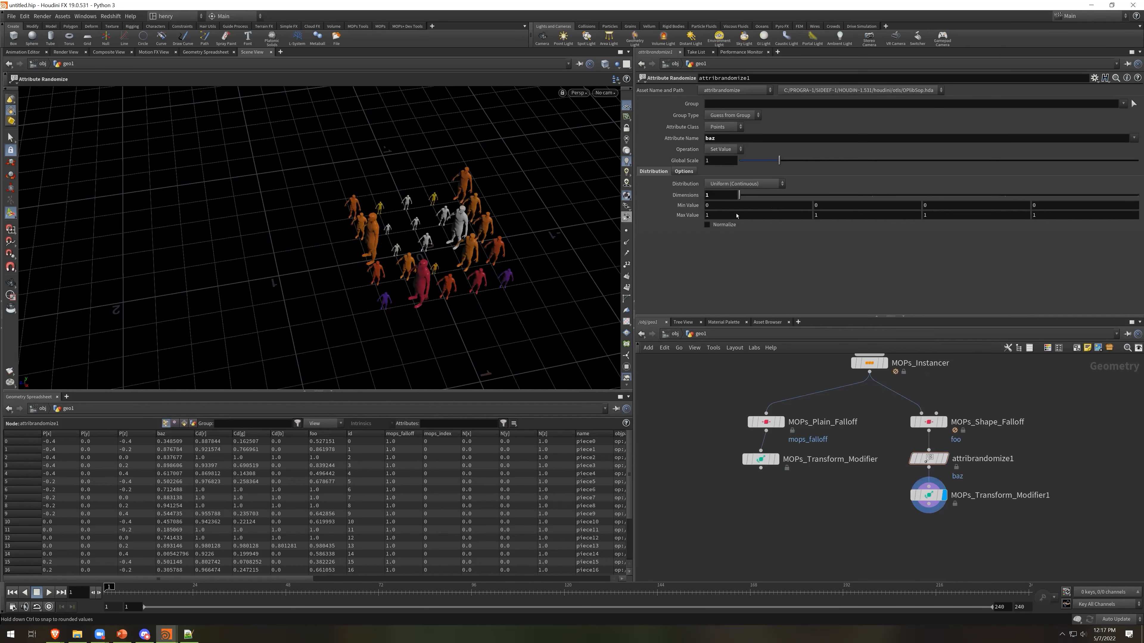
left_click(684, 172)
left_click_drag(768, 209, 1071, 225)
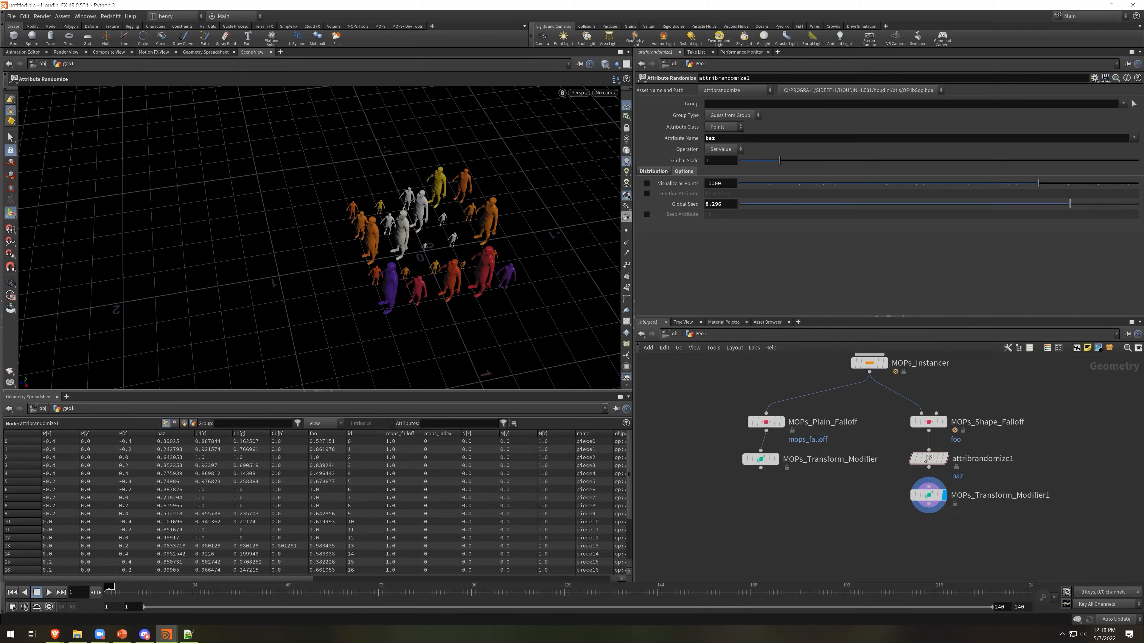
middle_click_drag(1074, 384, 1001, 406)
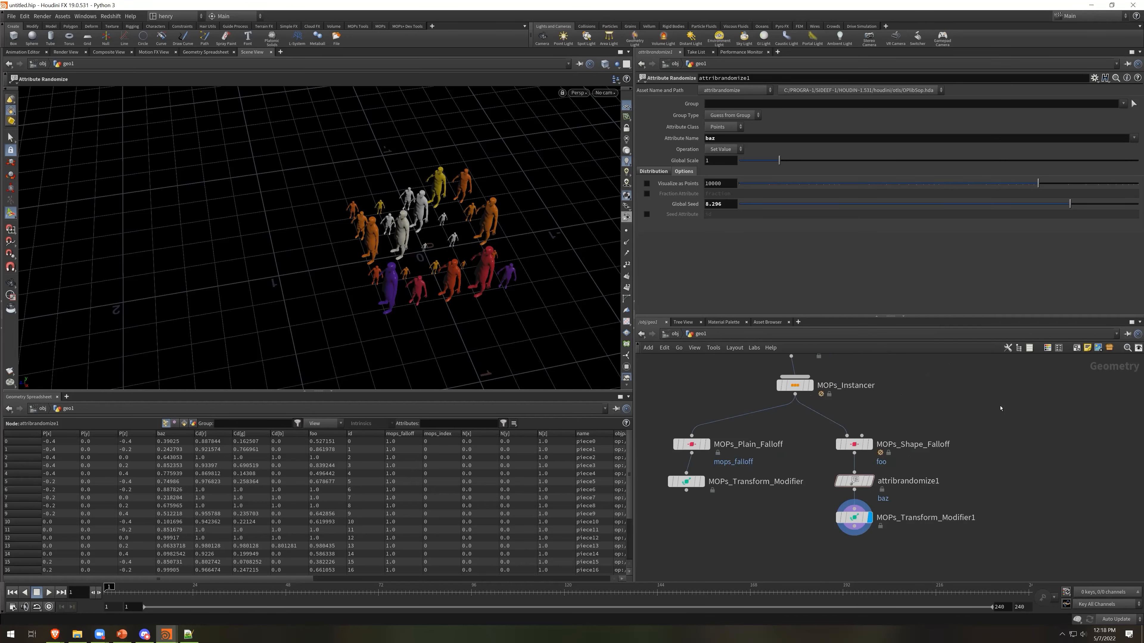
Add a MOPs Noise Falloff node branching from MOPs_Instancer, beside the shape falloff branch, and display it
key("Tab")
type("noise")
key("Down")
key("Down")
key("Down")
key("Down")
key("Down")
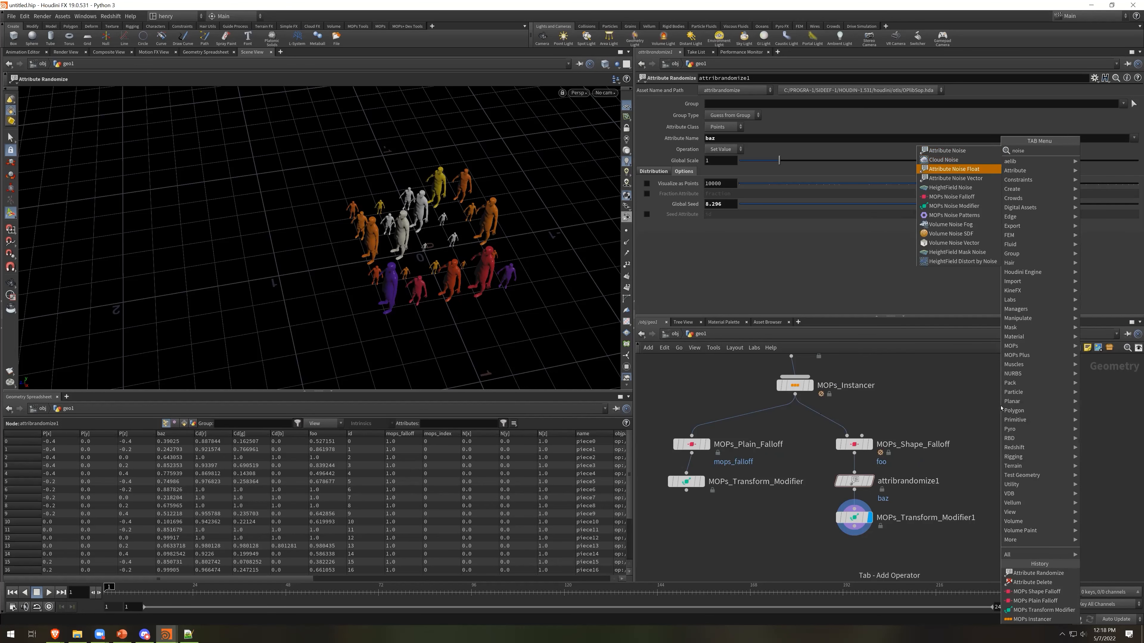
key("Return")
left_click(1000, 408)
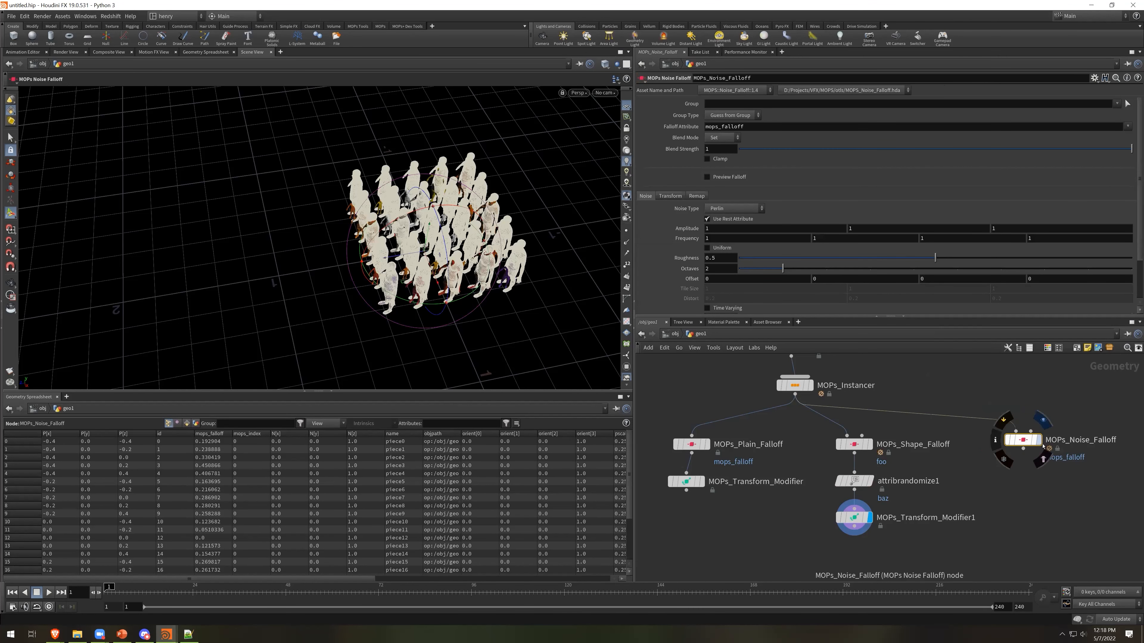
left_click(1041, 443)
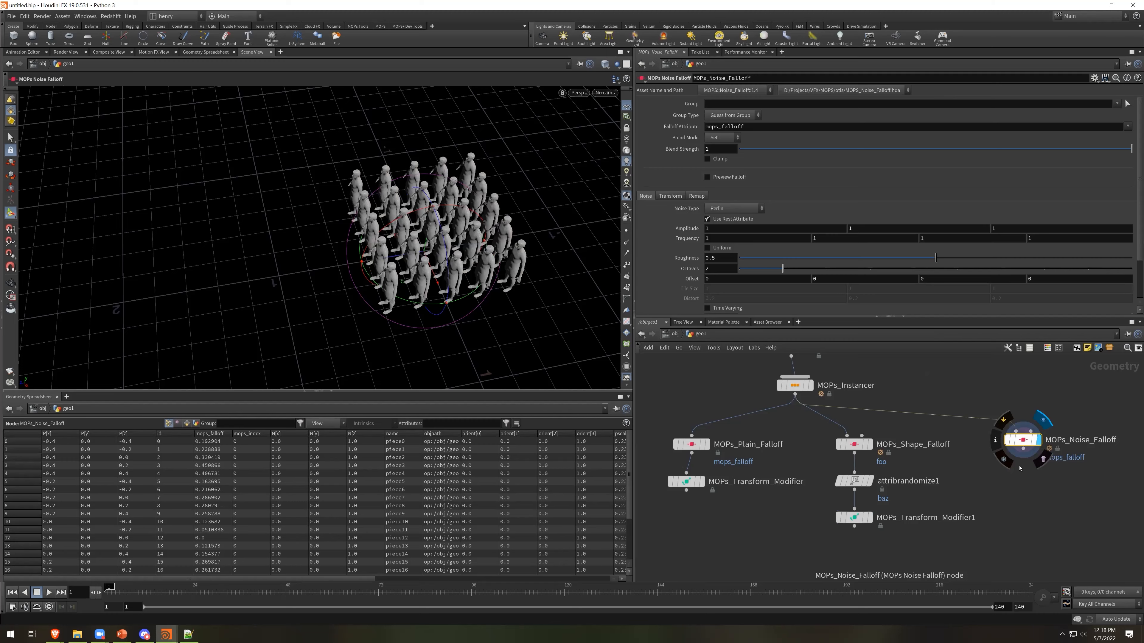
Turn on Preview Falloff for MOPs_Noise_Falloff and review its Noise Type options, keeping Perlin
left_click(730, 178)
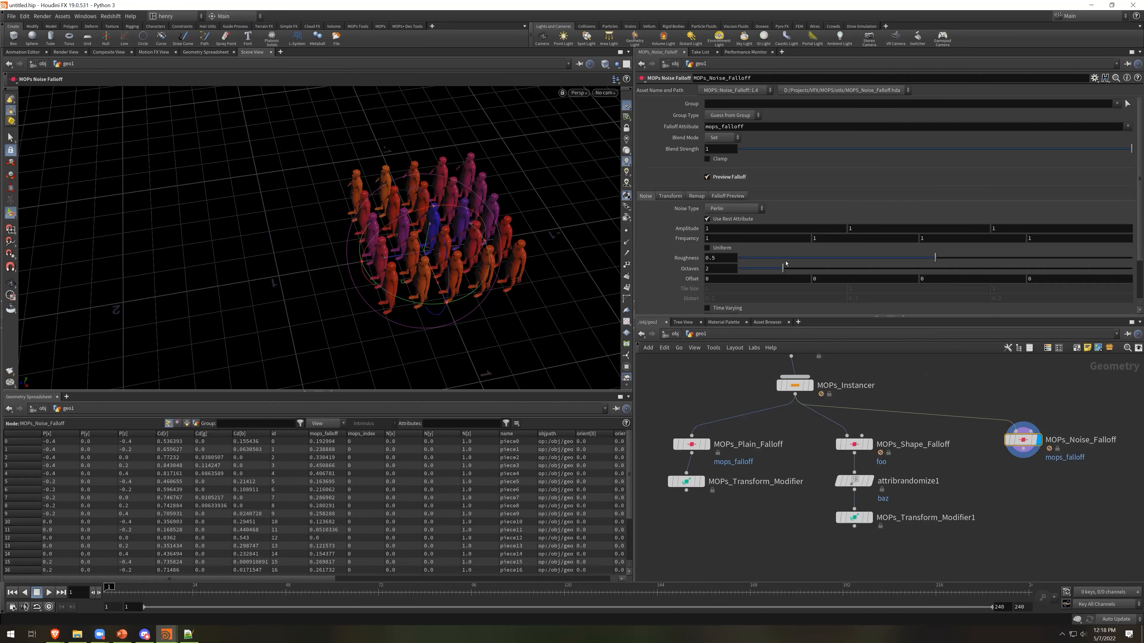
left_click(720, 210)
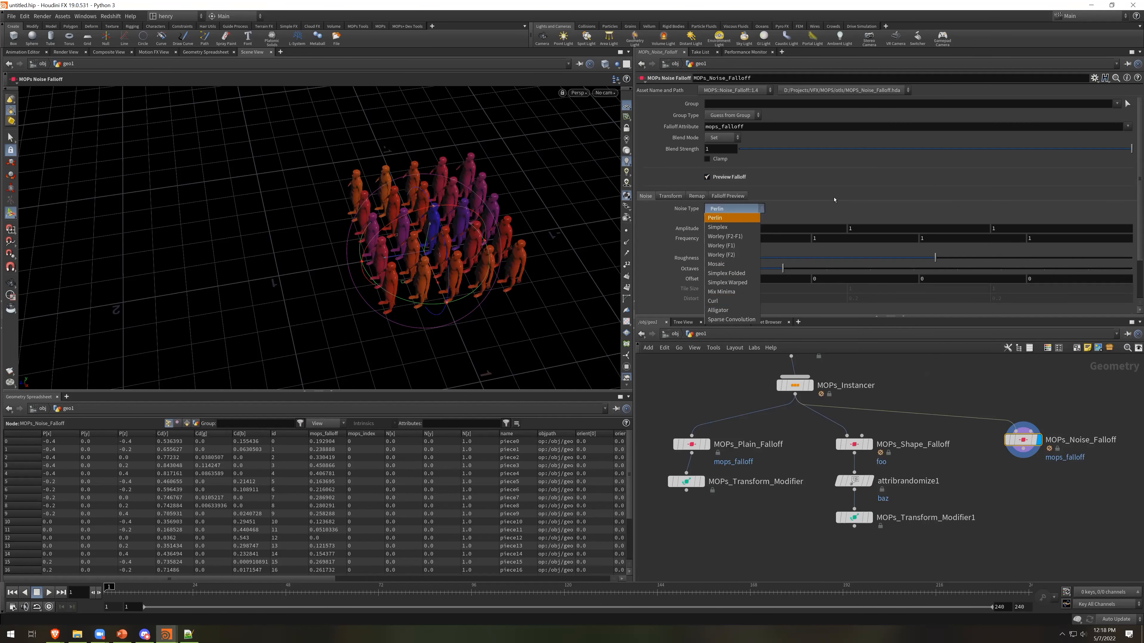
left_click(834, 200)
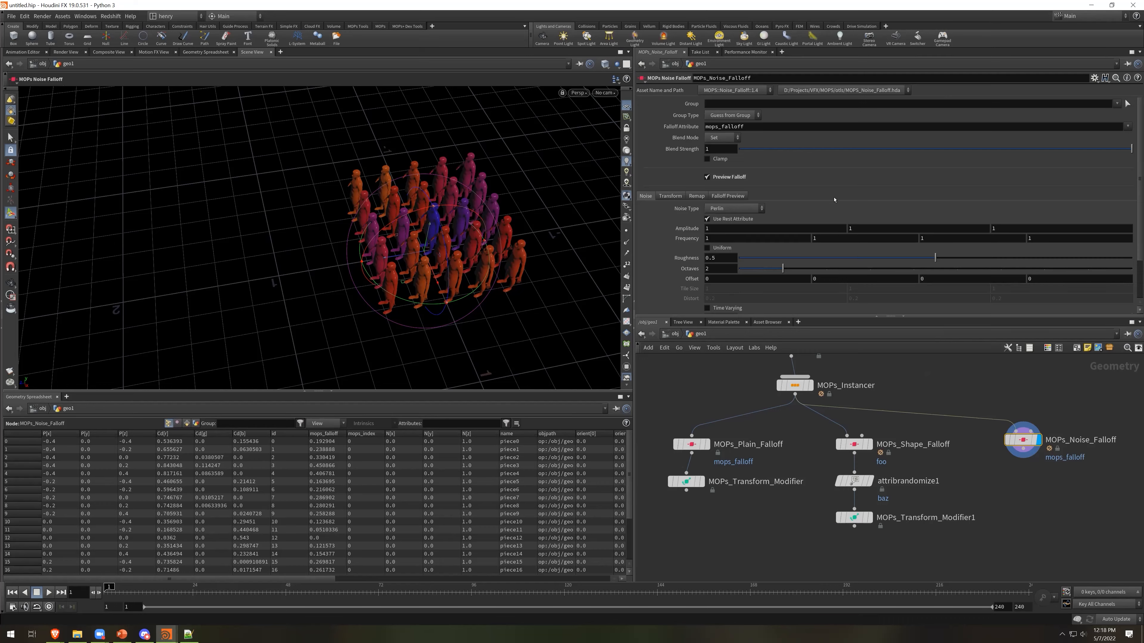
Set the noise falloff's Frequency to 3.7 on all components with Time Varying on, and scrub the timeline to frame 136
scroll(834, 200, "down", 2)
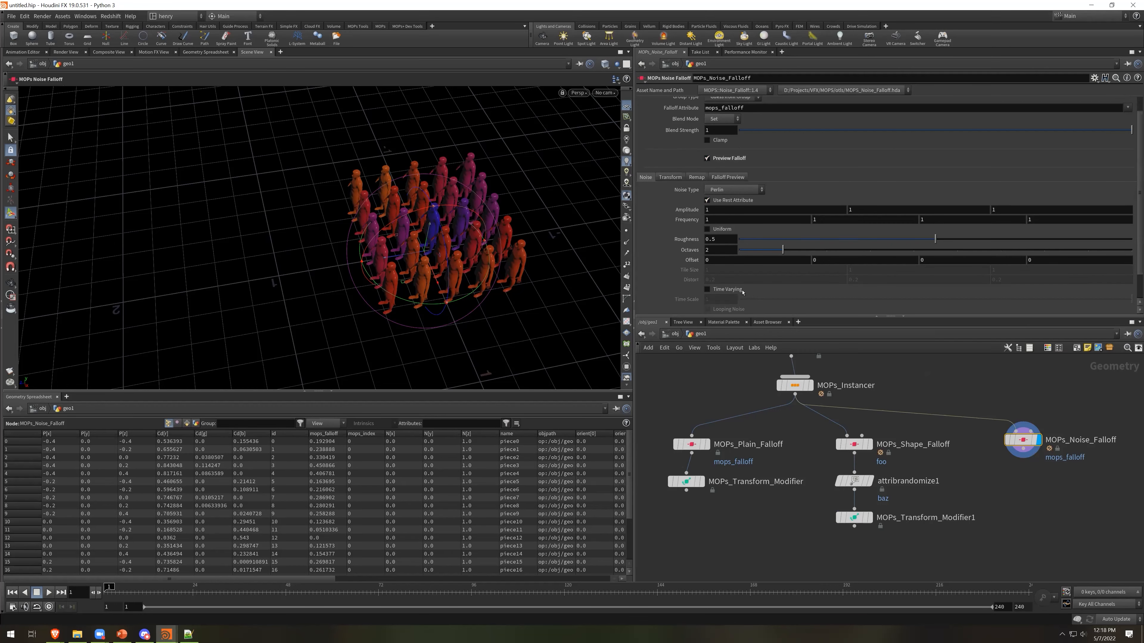
middle_click(681, 220)
middle_click_drag(681, 220, 710, 210)
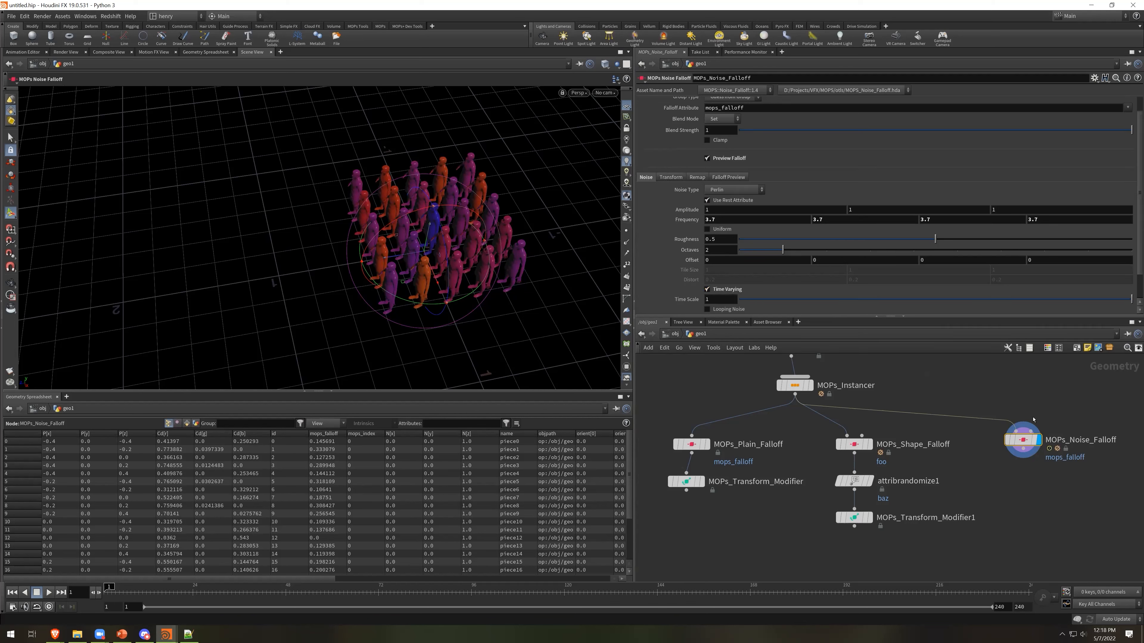
left_click_drag(112, 593, 625, 608)
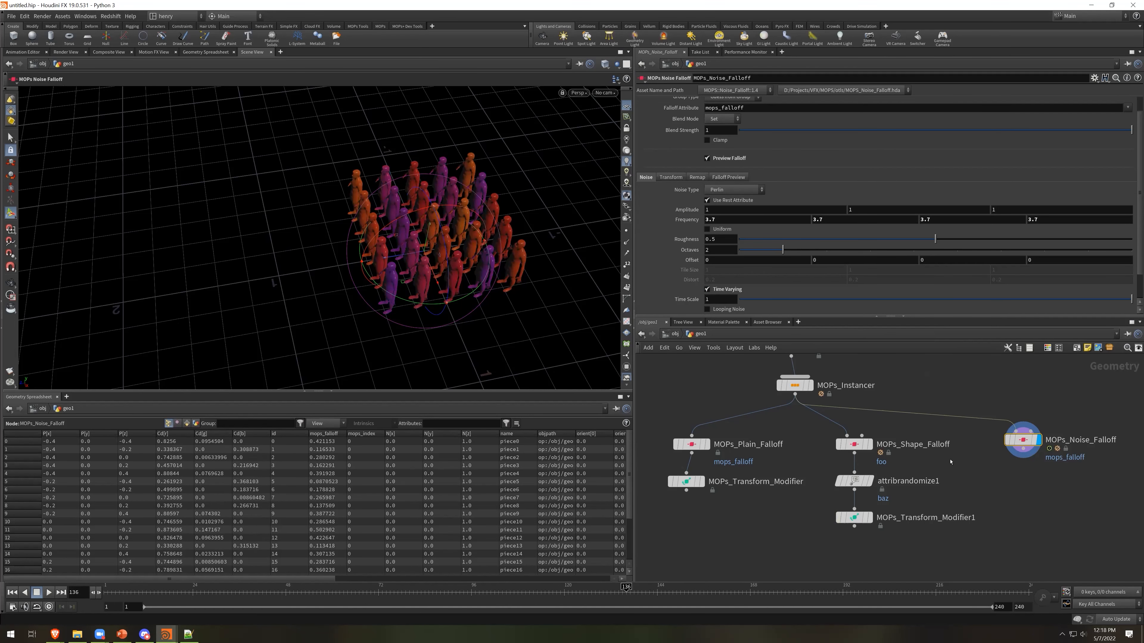
Paste a copy of MOPs_Transform_Modifier below MOPs_Noise_Falloff, wire it to the noise output and display it
left_click(686, 481)
key("ctrl+c")
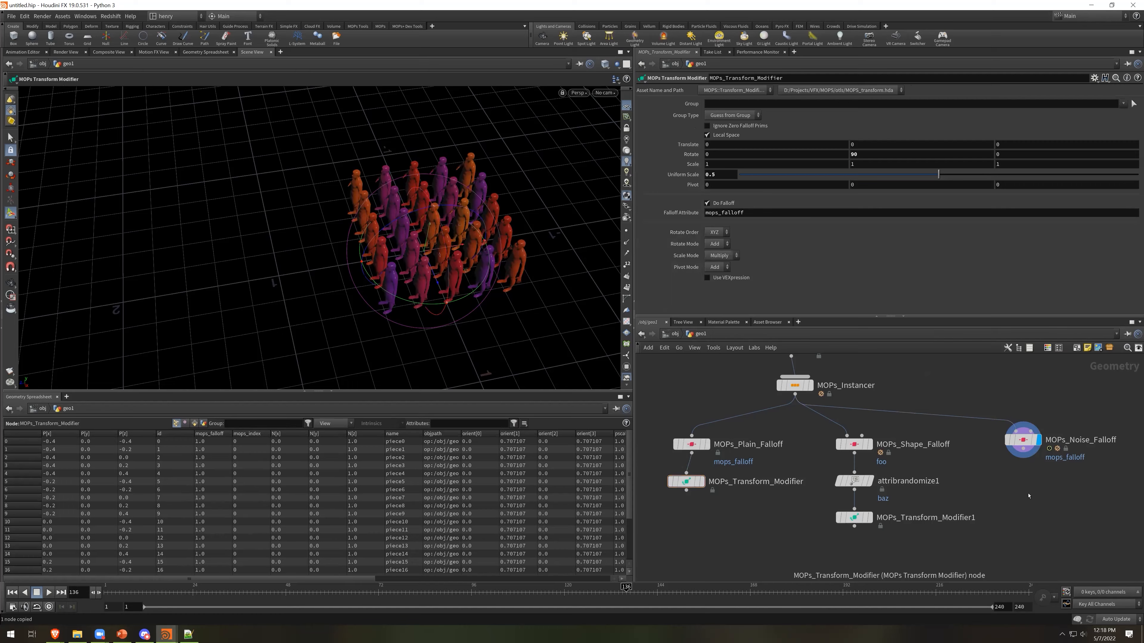
left_click_drag(1024, 449, 1027, 501)
left_click(1041, 510)
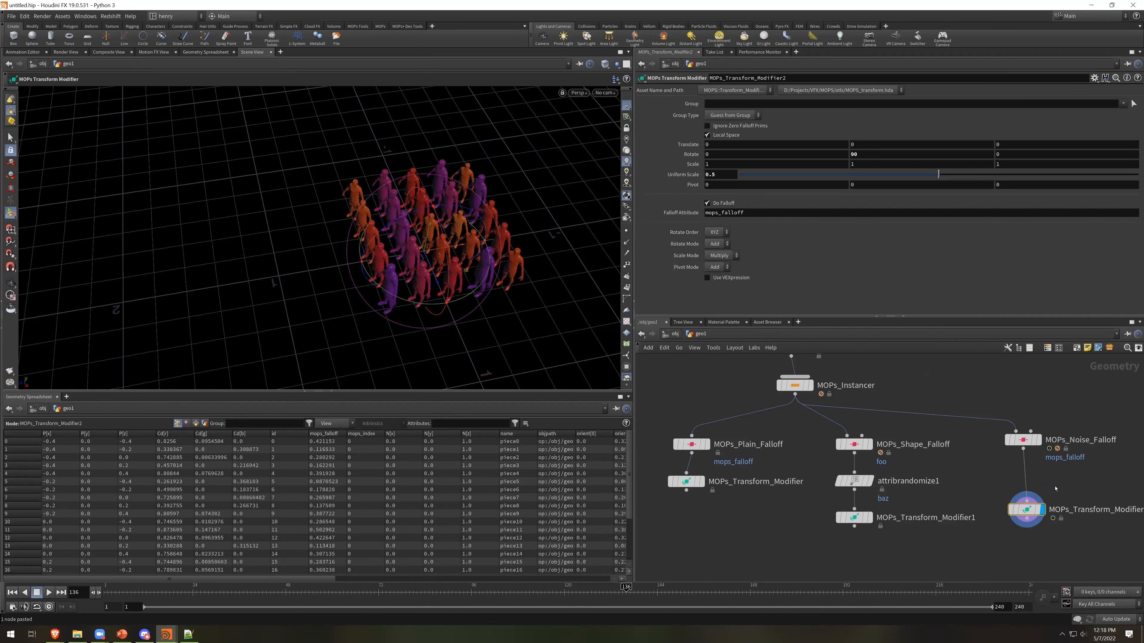
Turn off Preview Falloff on MOPs_Noise_Falloff and scrub the timeline to check the animation of MOPs_Transform_Modifier2
left_click(1019, 440)
left_click(1026, 510)
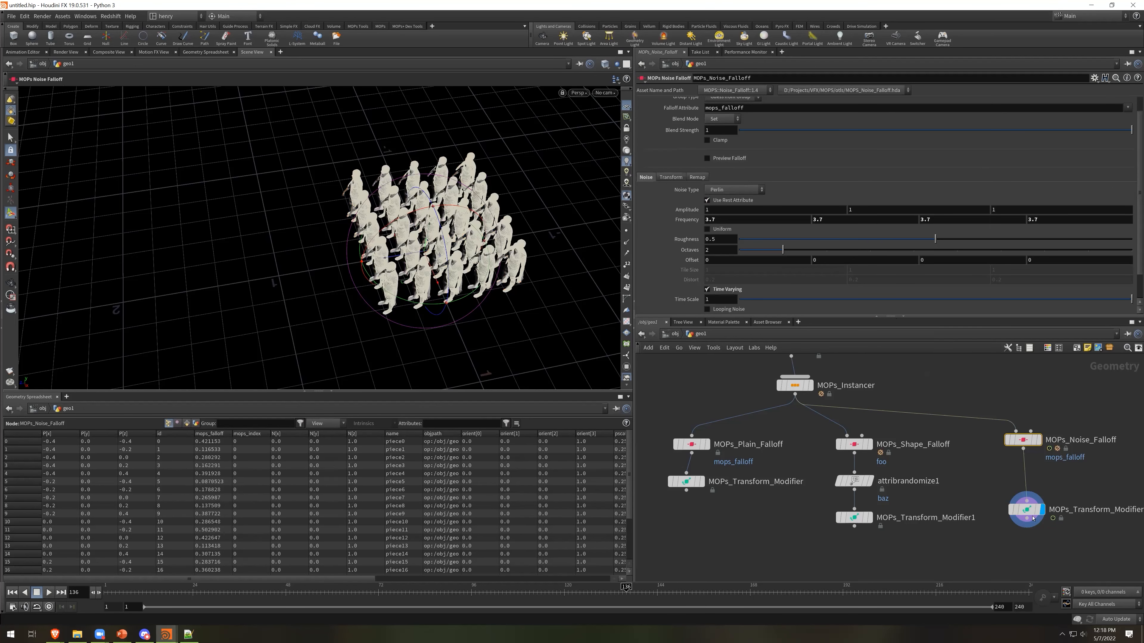
left_click_drag(112, 593, 720, 629)
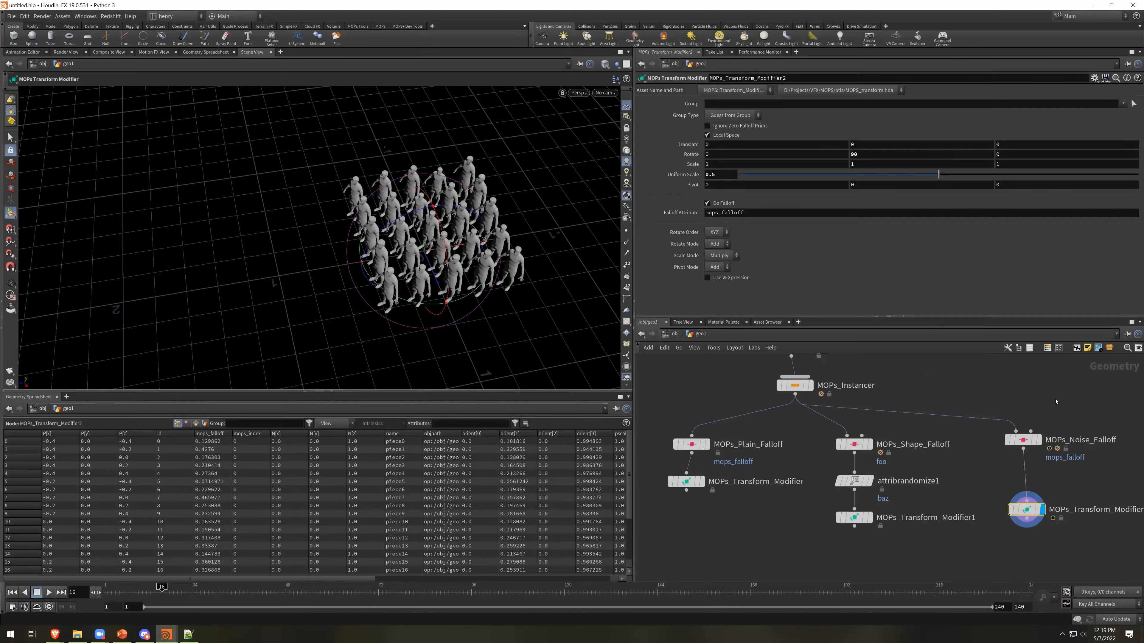
Display MOPs_Noise_Falloff with Preview Falloff on and enable Fit in its remap settings
left_click(1023, 440)
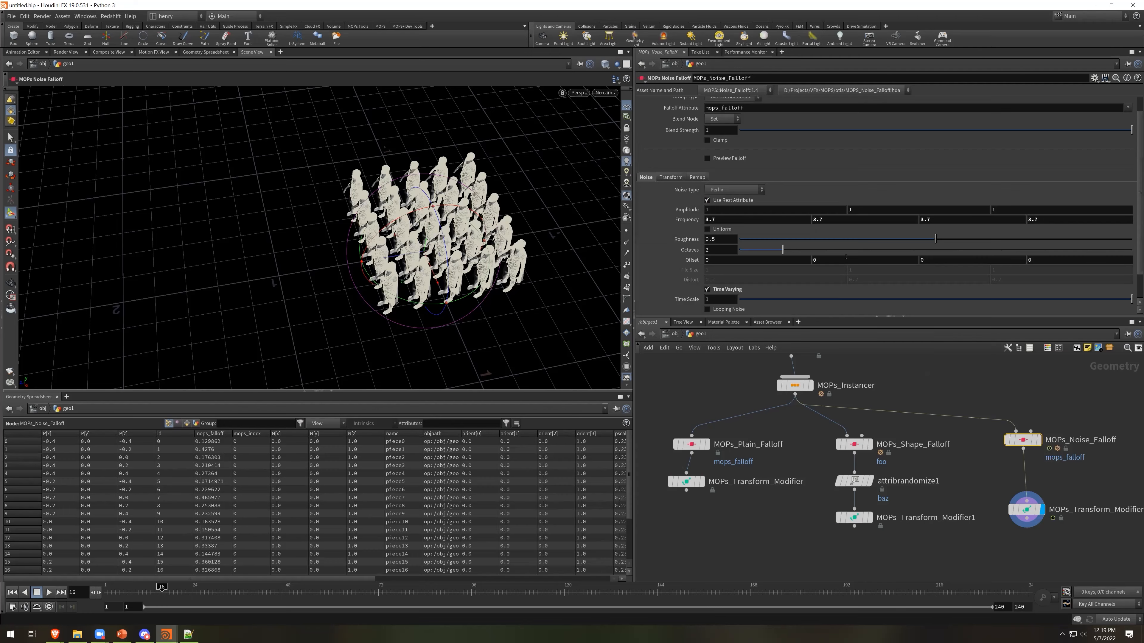
left_click(697, 177)
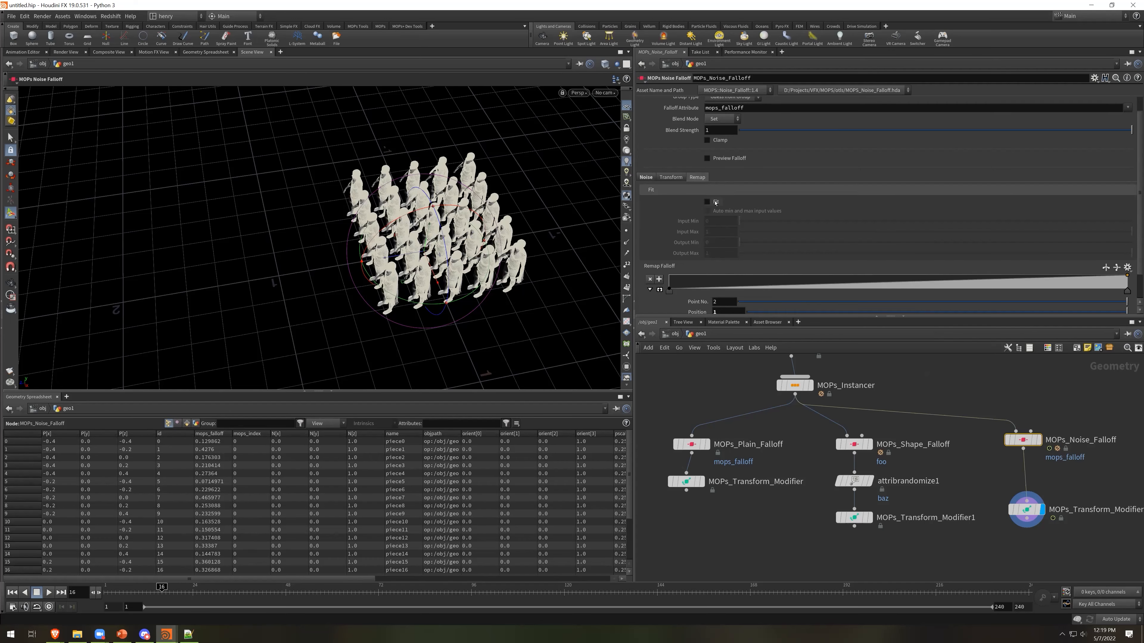
left_click(1038, 440)
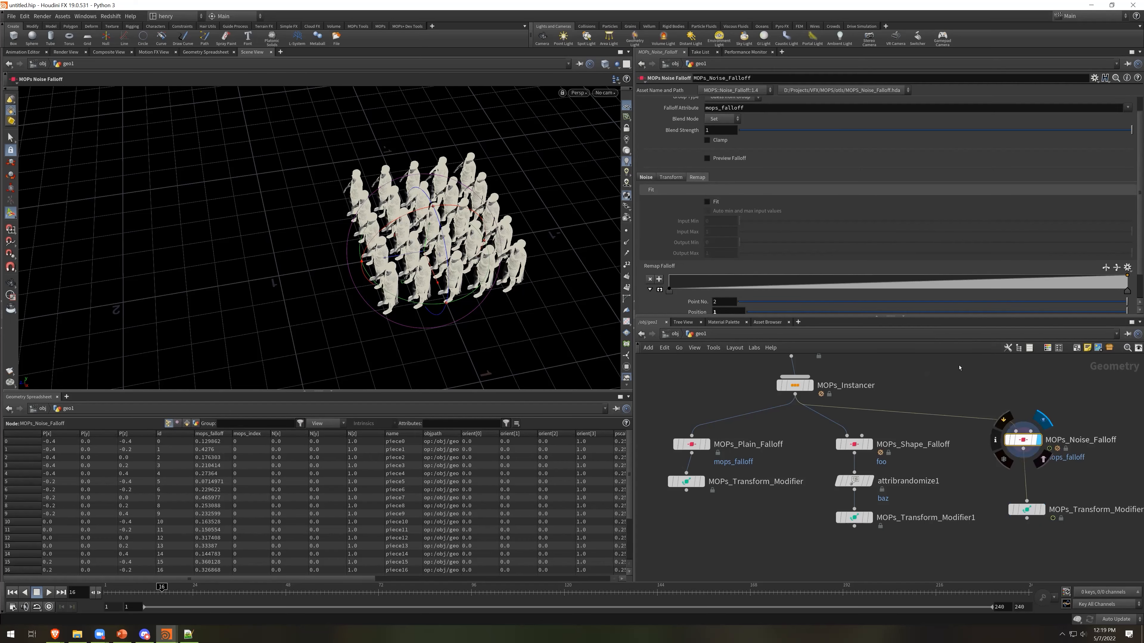
left_click(708, 158)
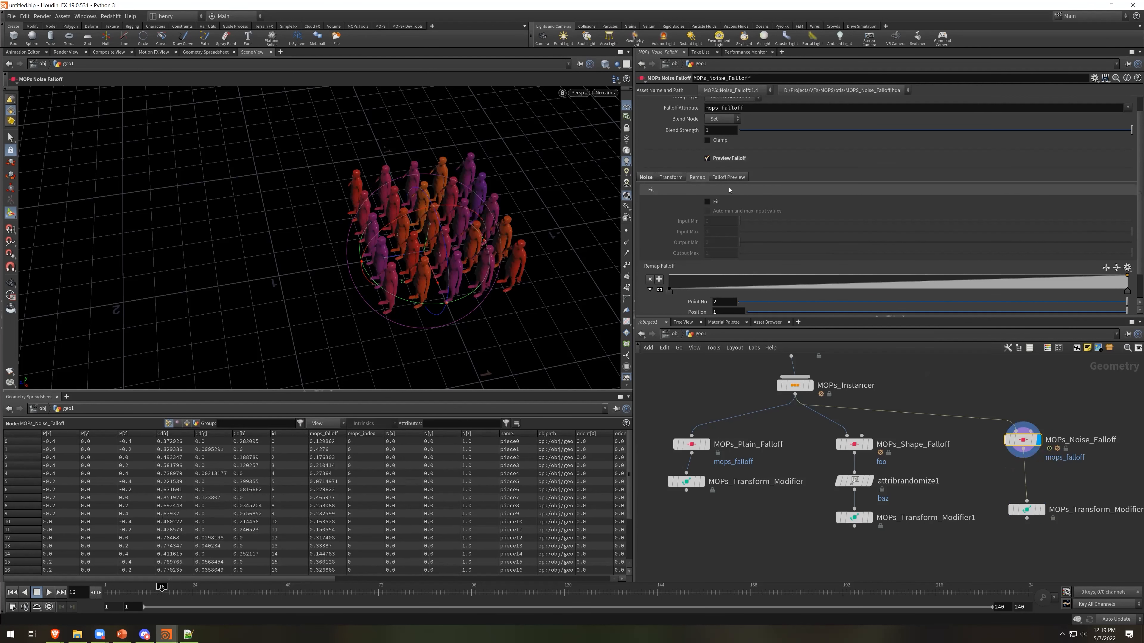
left_click(717, 204)
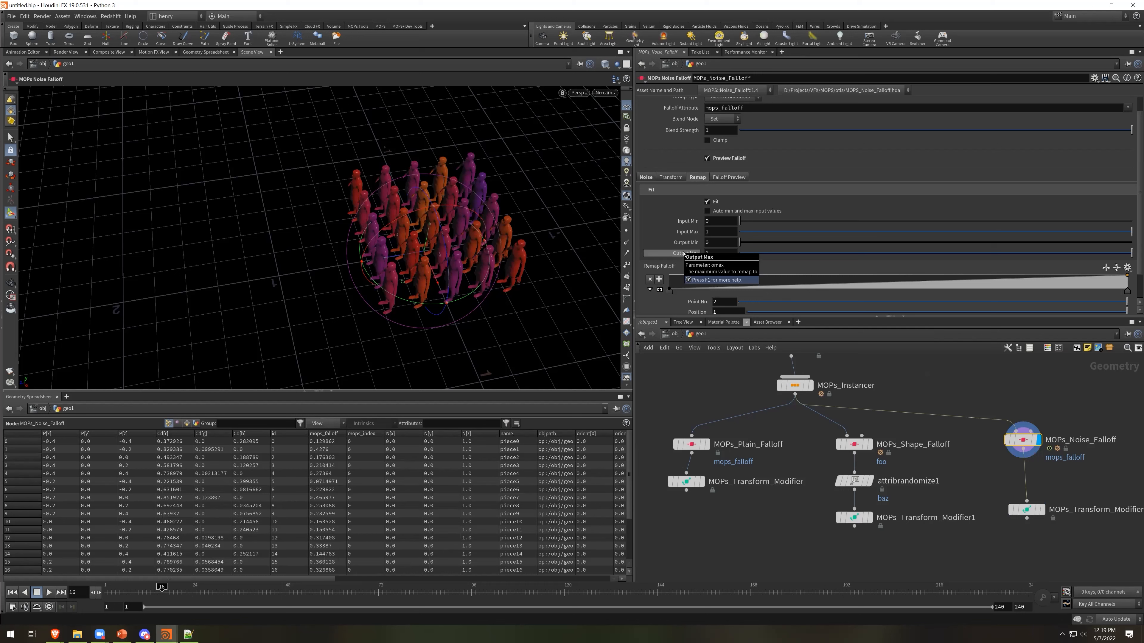
Set the Fit Input Min to about 0.117 and Input Max to about 0.5, and scrub the timeline to frame 90
left_click_drag(735, 222, 771, 230)
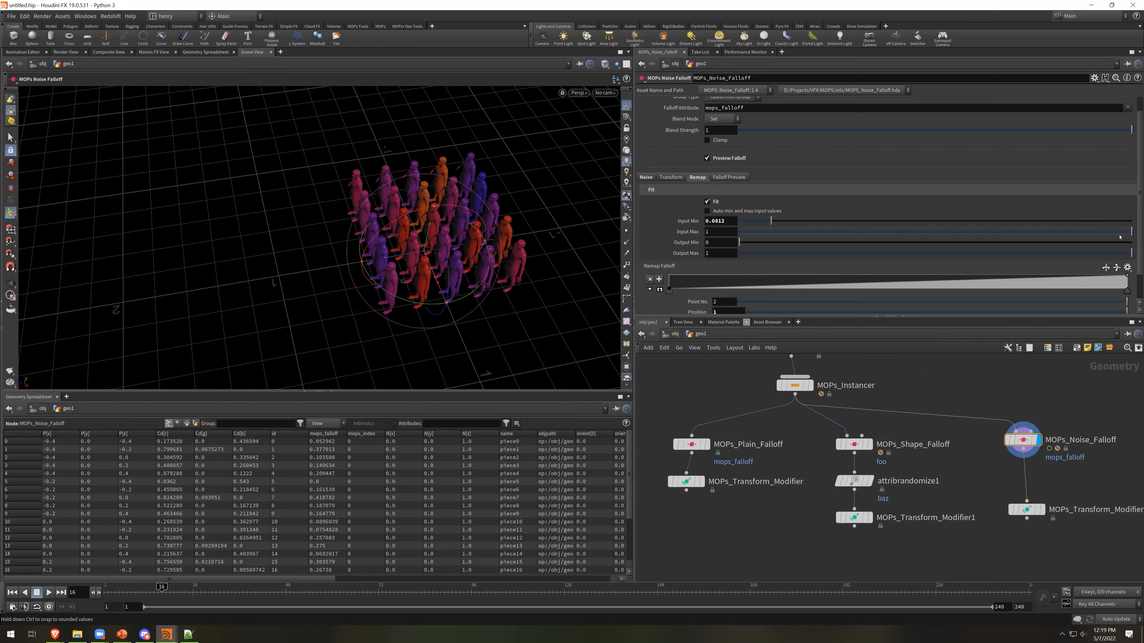
left_click_drag(771, 224, 800, 226)
left_click_drag(1131, 232, 935, 243)
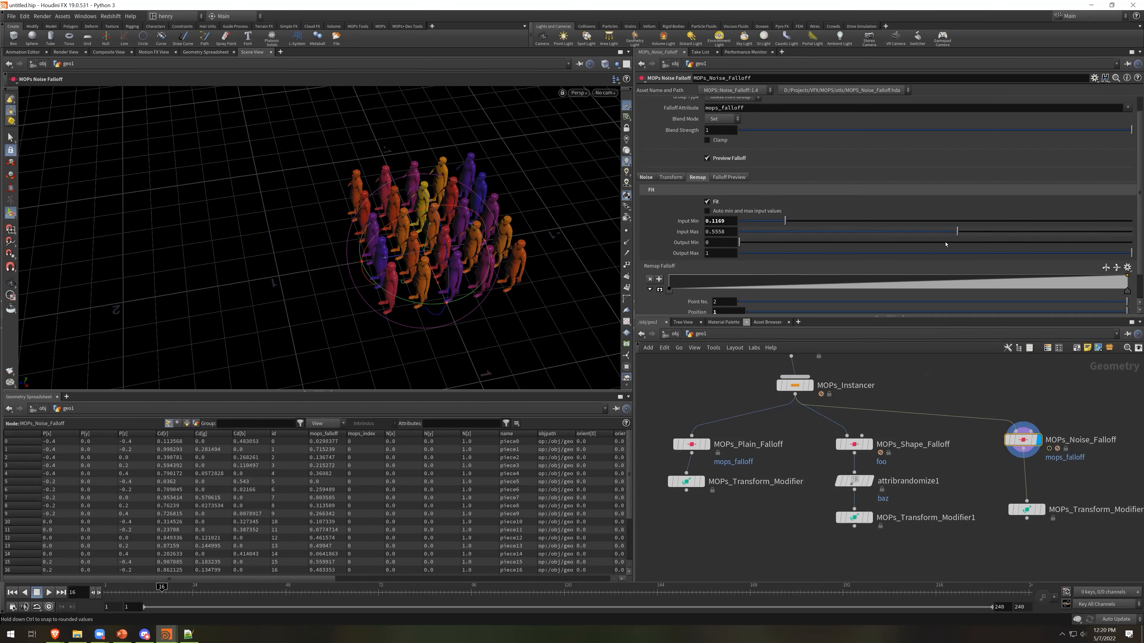
left_click_drag(177, 595, 448, 589)
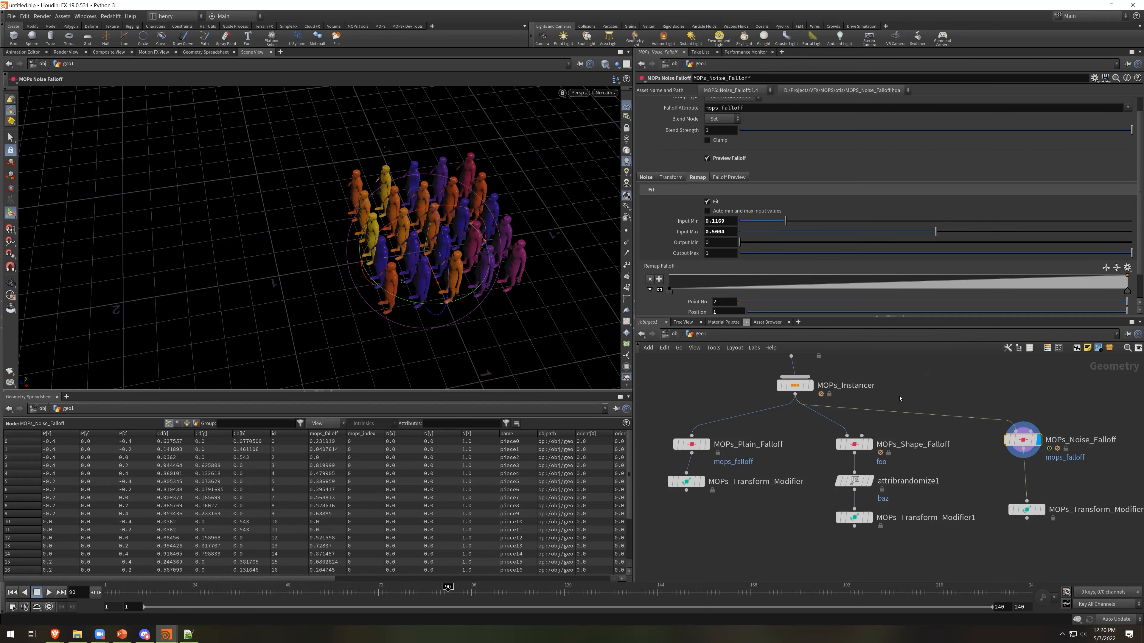
Display MOPs_Transform_Modifier2 and scrub the timeline to frame 201 to examine the remapped noise on the figures
left_click_drag(917, 285, 864, 302)
scroll(865, 297, "down", 2)
left_click(1044, 511)
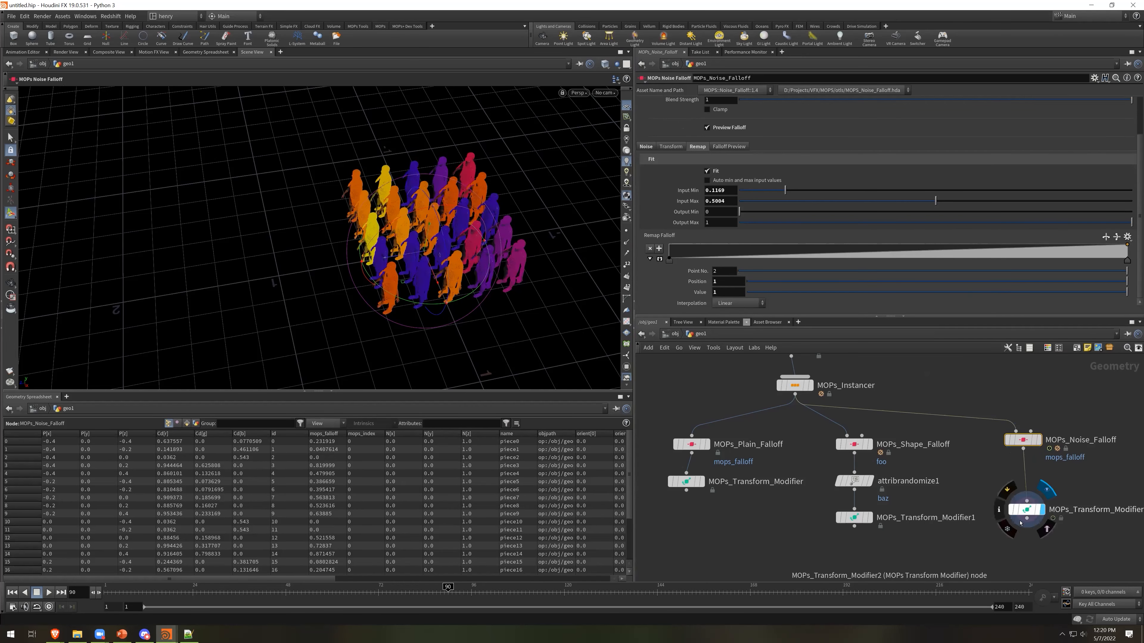
mouse_move(200, 593)
left_mouse_down()
mouse_move(890, 600)
mouse_move(599, 600)
mouse_move(878, 601)
left_mouse_up()
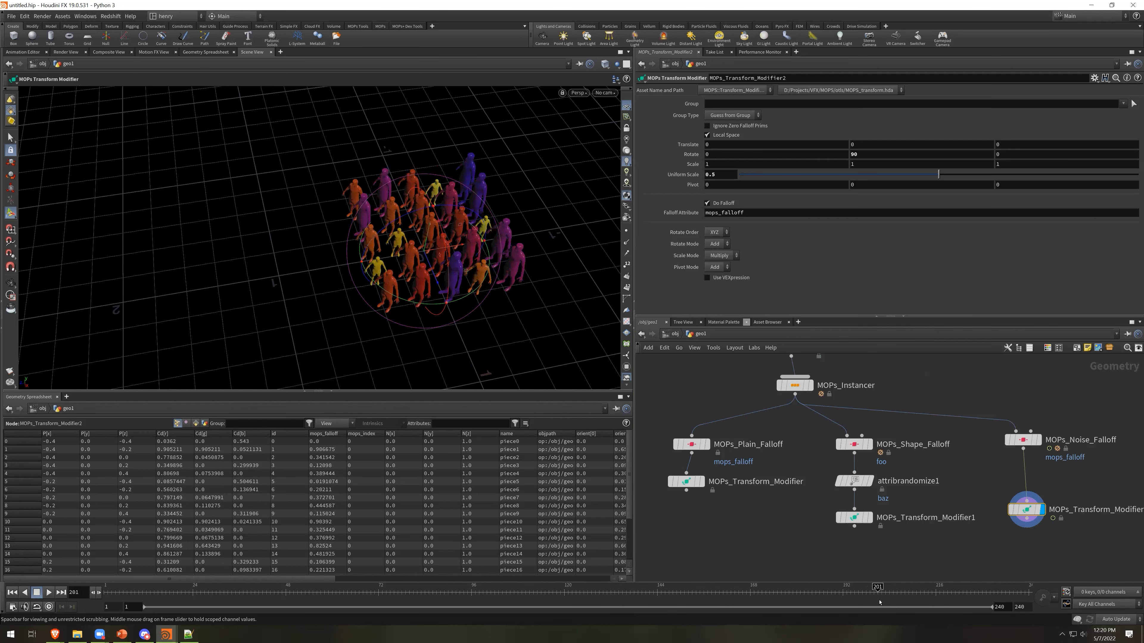
Add a MOPs Plain Falloff node beside the noise falloff branch
middle_click_drag(1050, 489, 847, 486)
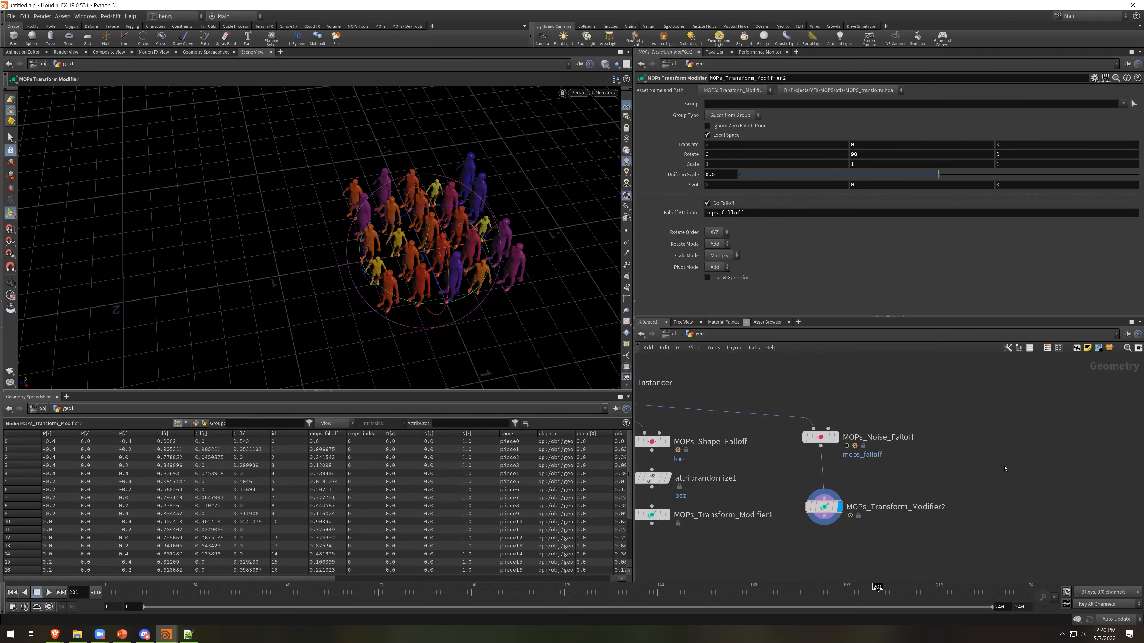
key("Tab")
type("plain")
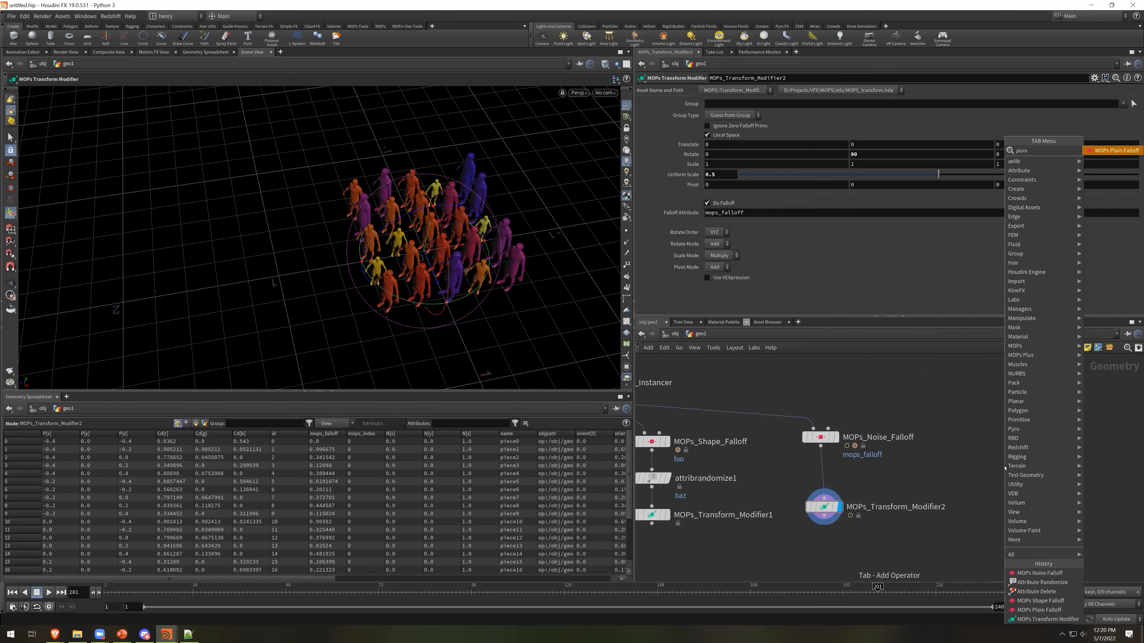
key("Return")
left_click(1005, 467)
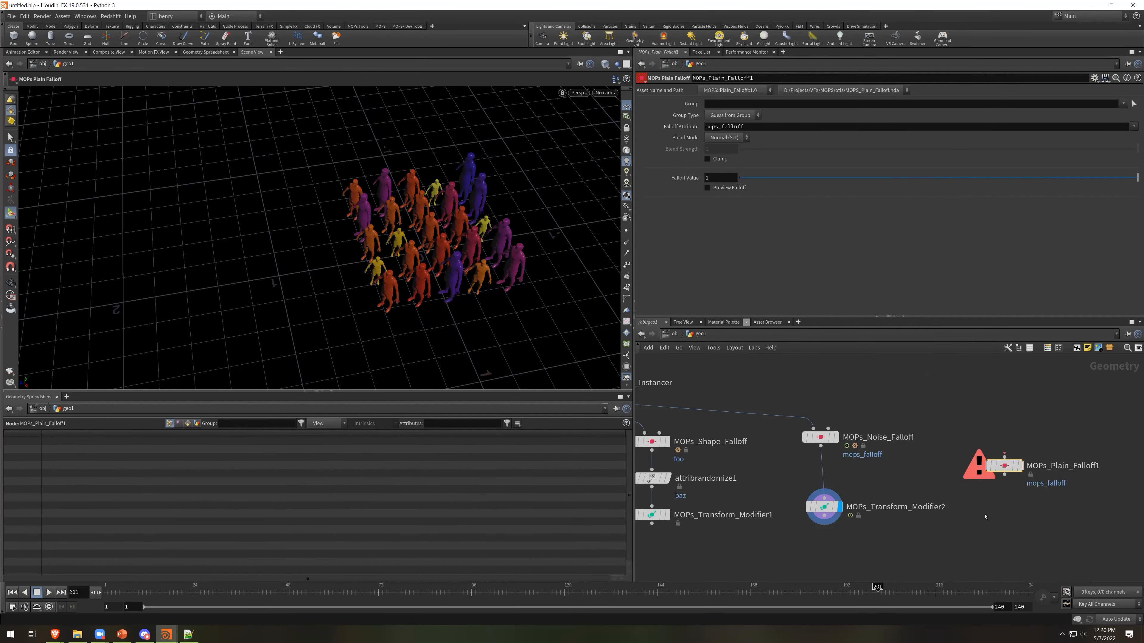
Wire a displayed copy of MOPs_Transform_Modifier2 below MOPs_Plain_Falloff1, and feed MOPs_Noise_Falloff into the plain falloff
left_click(853, 507)
key("ctrl+c")
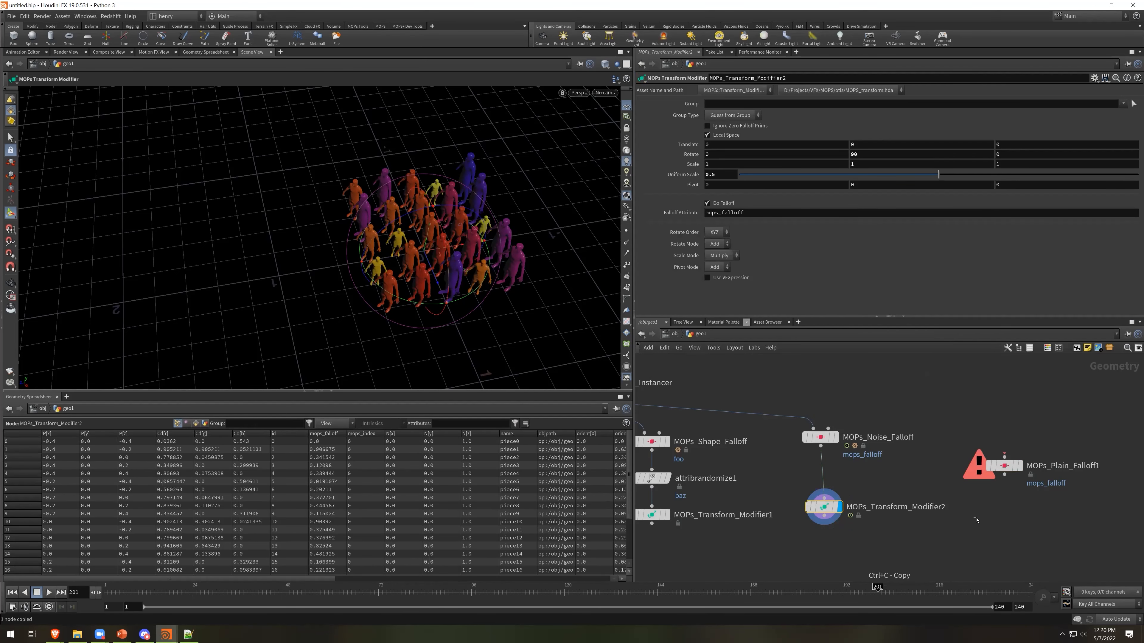
key("ctrl+v")
left_click_drag(981, 510, 1004, 474)
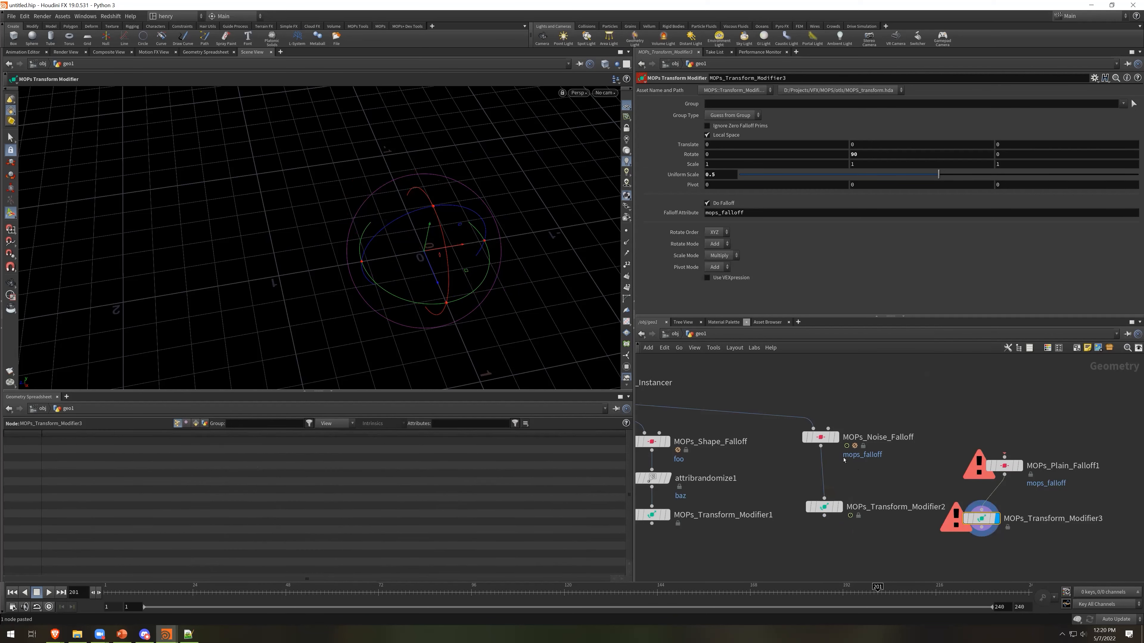
left_click_drag(842, 455, 1004, 457)
left_click_drag(981, 518, 1004, 511)
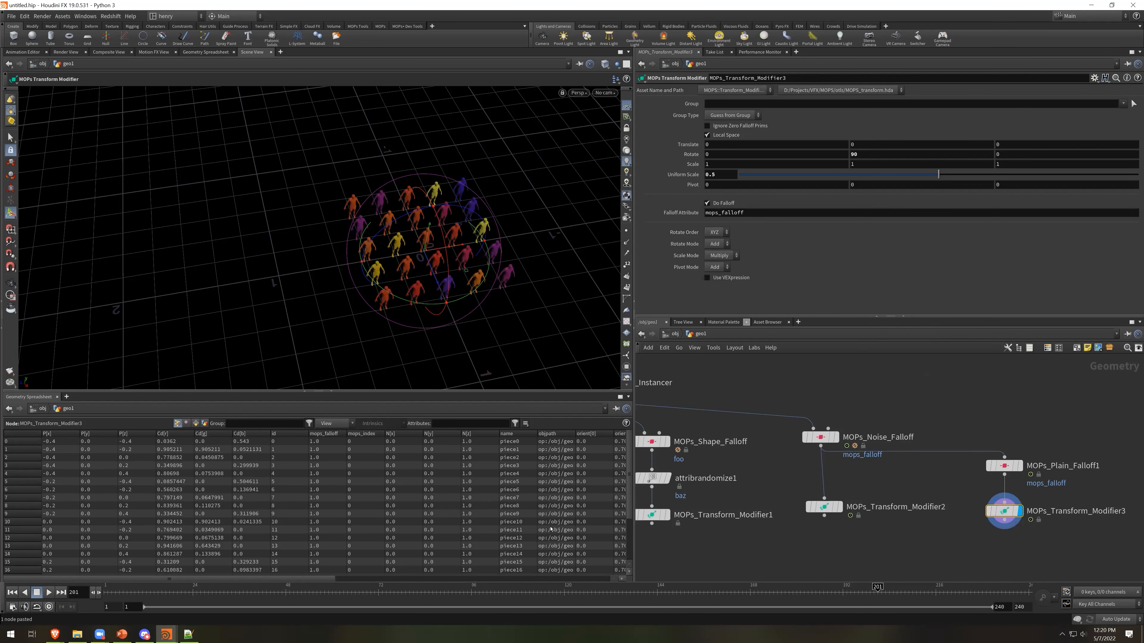
Return the timeline to frame 1 and turn off Preview Falloff on MOPs_Noise_Falloff
left_click(1004, 466)
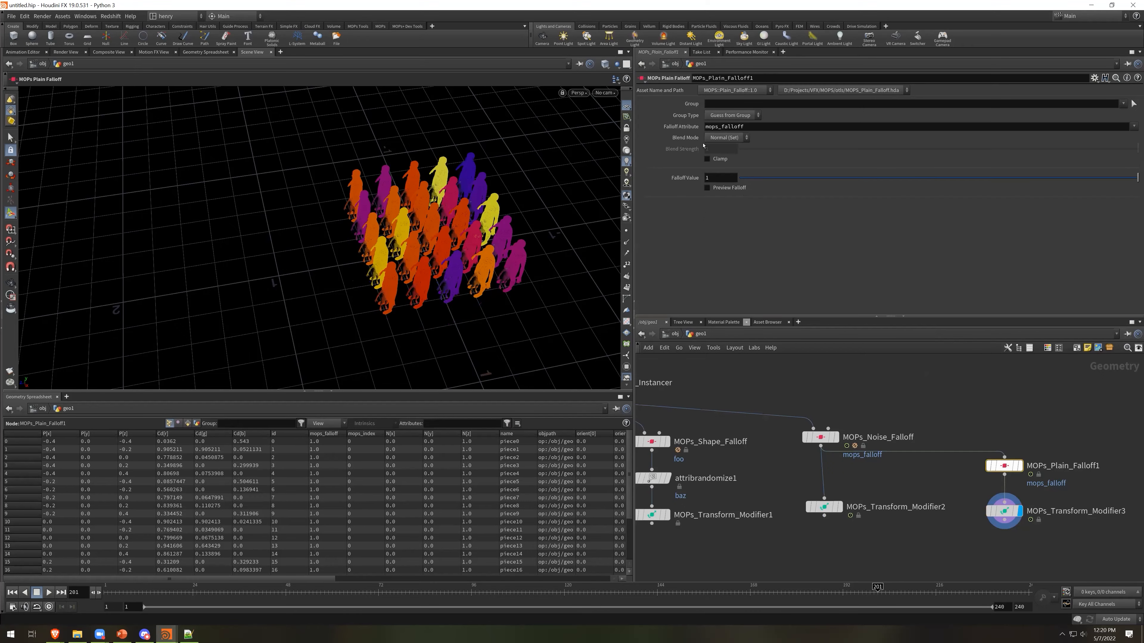
left_click(1058, 448)
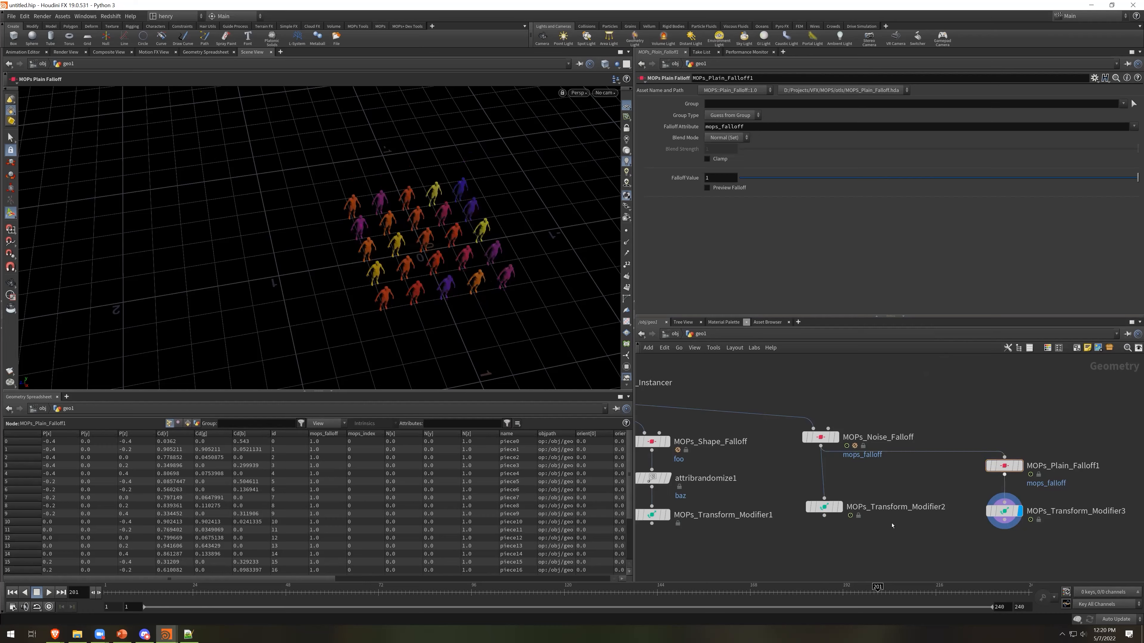
left_click_drag(139, 592, 104, 593)
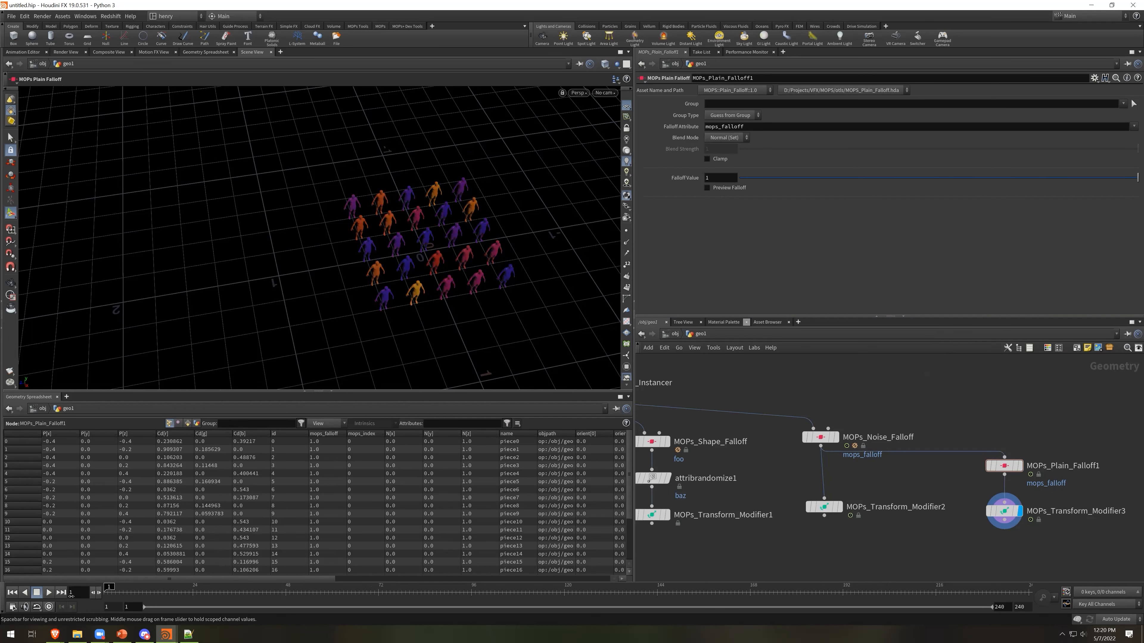
left_click(820, 437)
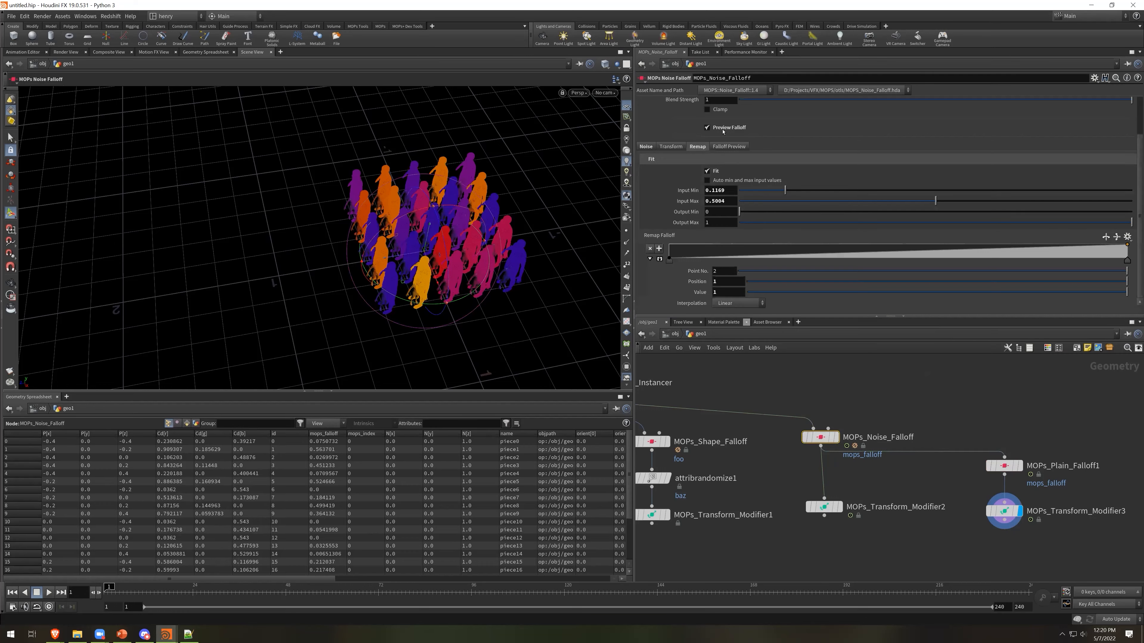
left_click(722, 129)
Set the blend mode of MOPs_Plain_Falloff1 to Multiply and scrub the timeline to frame 97 to check the figures
mouse_move(1006, 518)
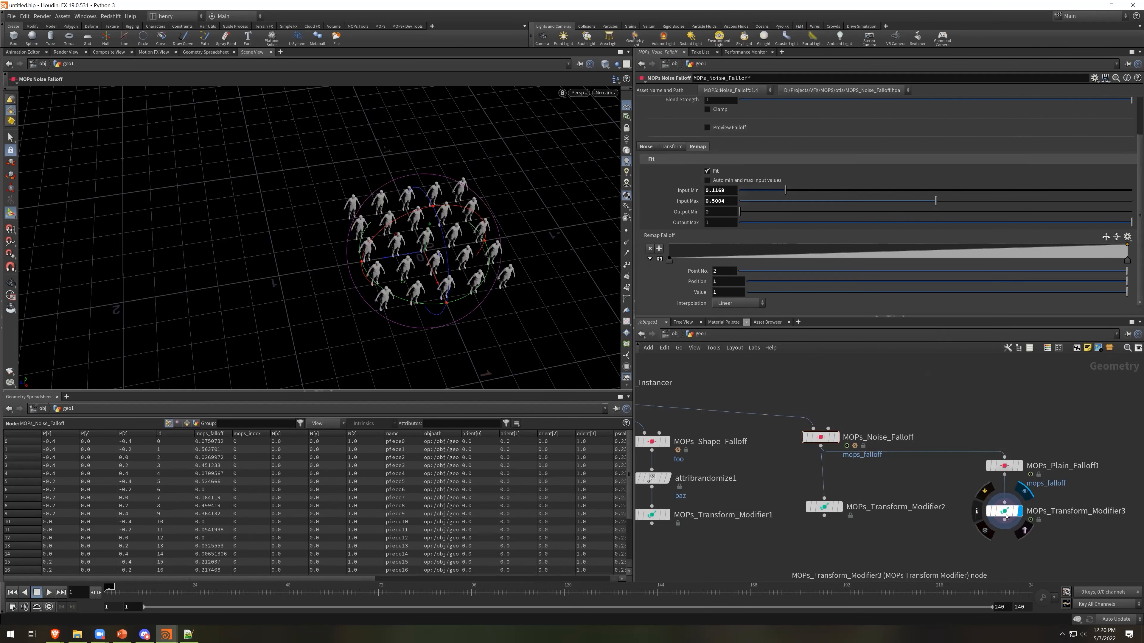
left_click(1004, 465)
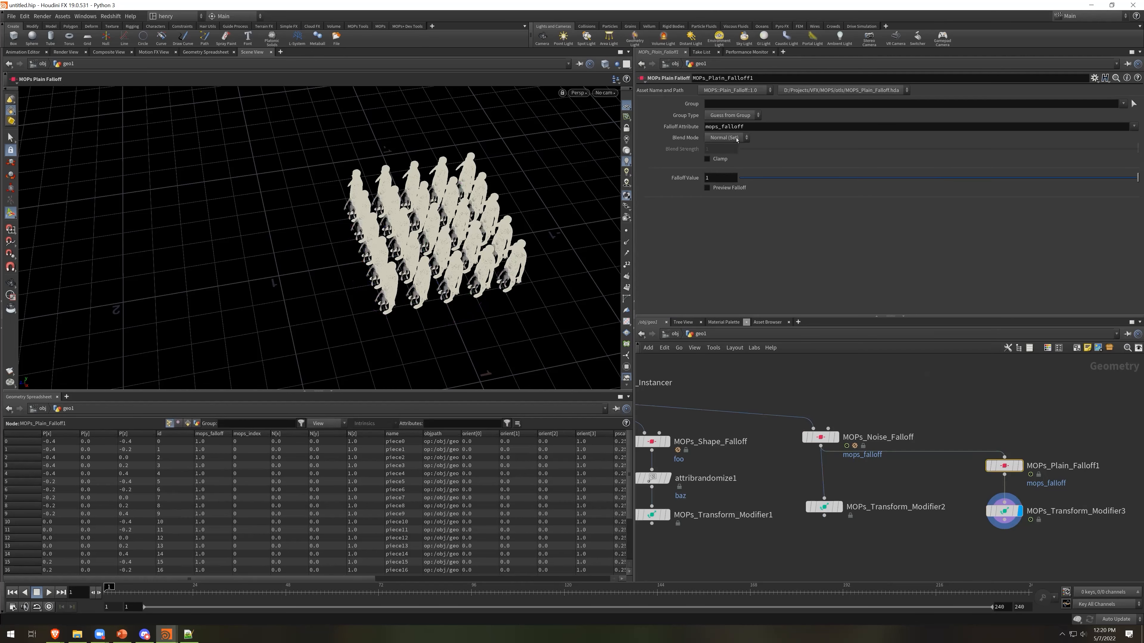
mouse_move(828, 435)
left_click(725, 138)
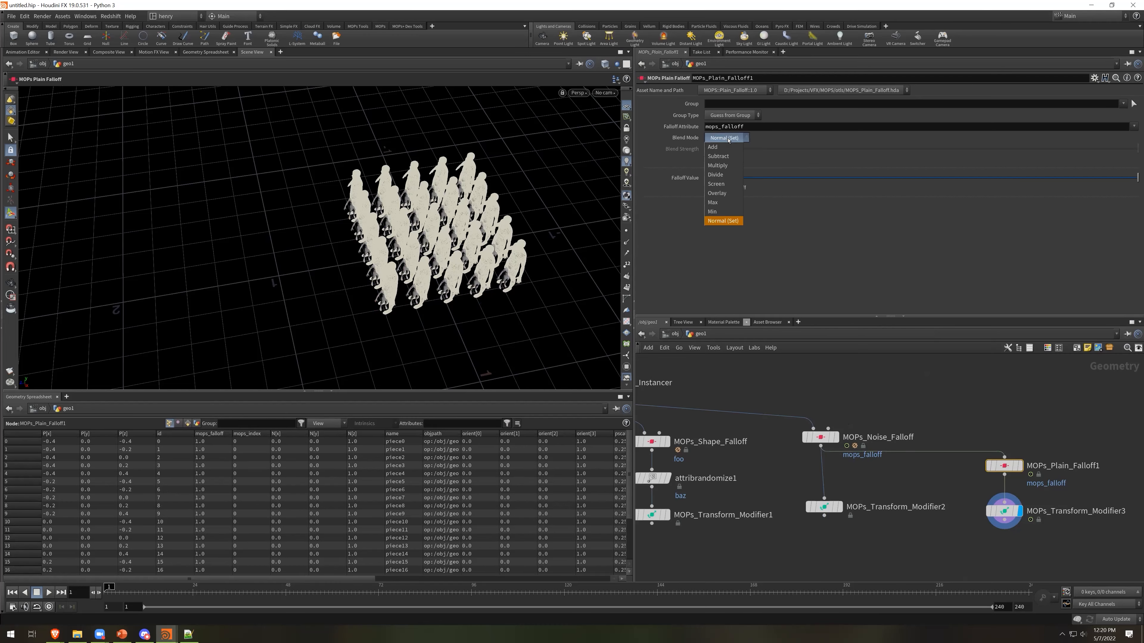
left_click(730, 160)
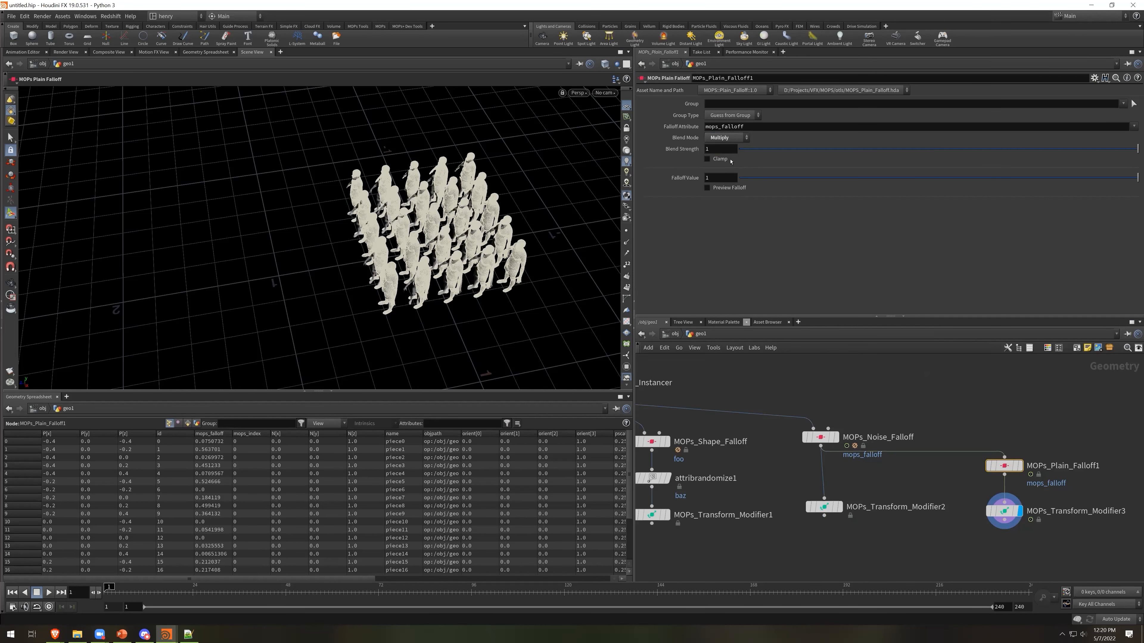
left_click(942, 539)
left_click_drag(102, 599, 475, 633)
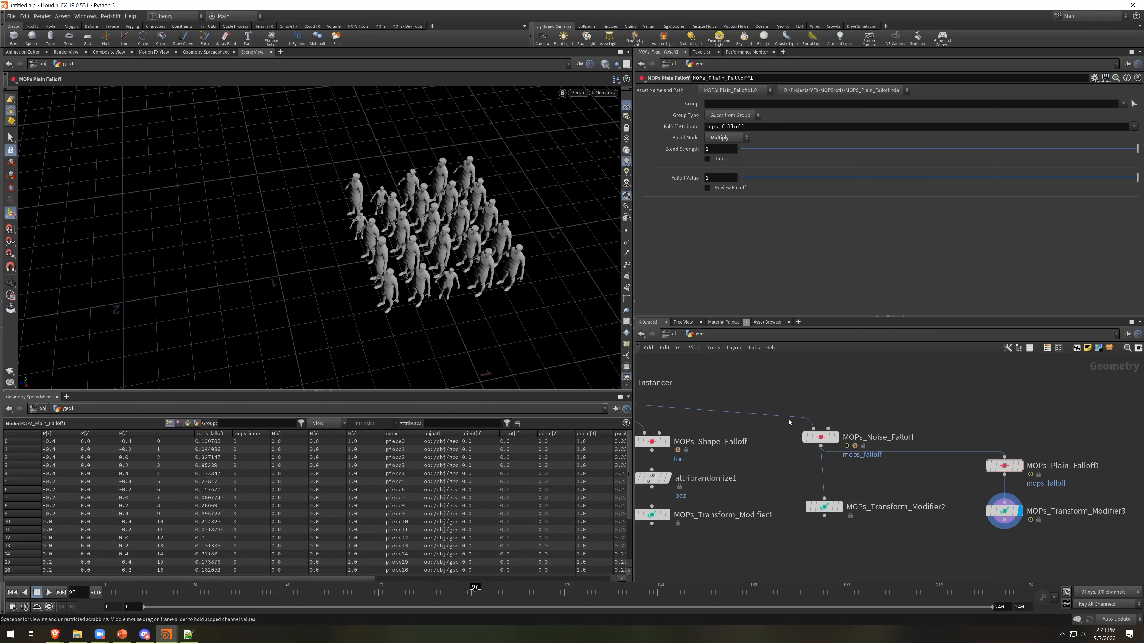
left_click_drag(1103, 182, 1139, 225)
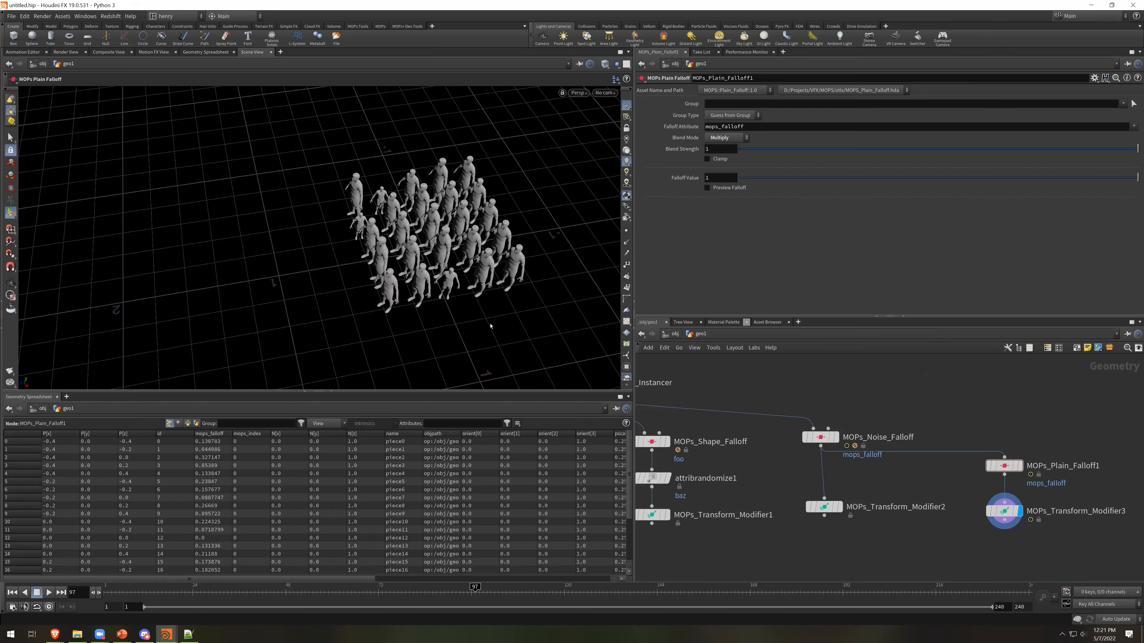
Add a MOPs Preview Falloff node above MOPs_Plain_Falloff1
left_click(821, 437)
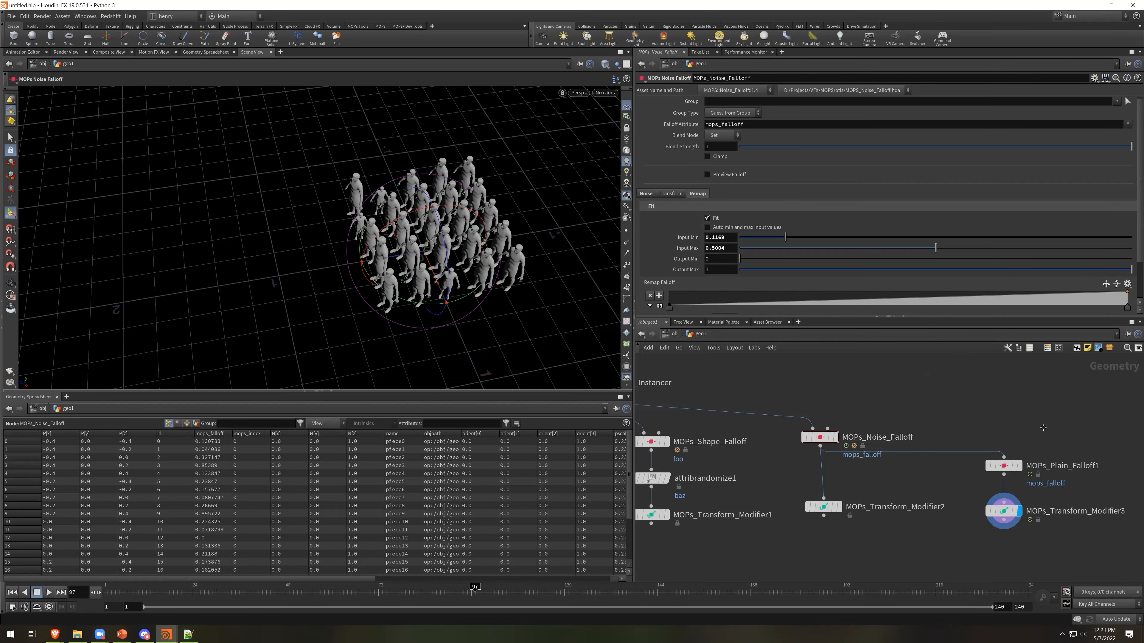
middle_click_drag(1044, 431, 1031, 433)
key("Tab")
type("prev")
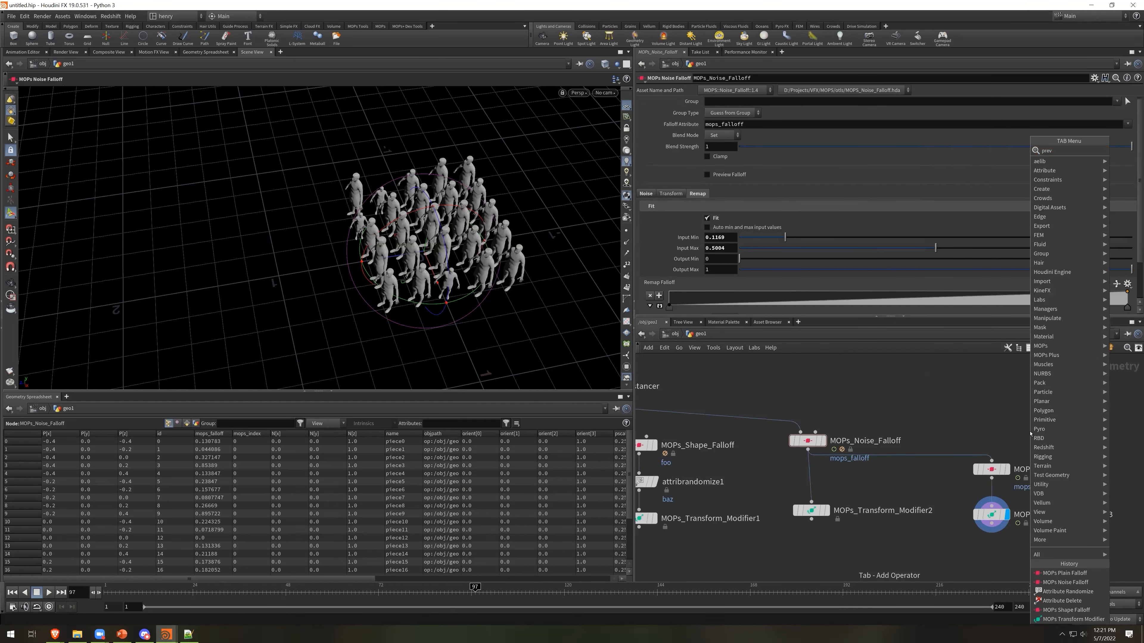
key("Return")
left_click(1030, 434)
left_click_drag(1031, 434, 1022, 403)
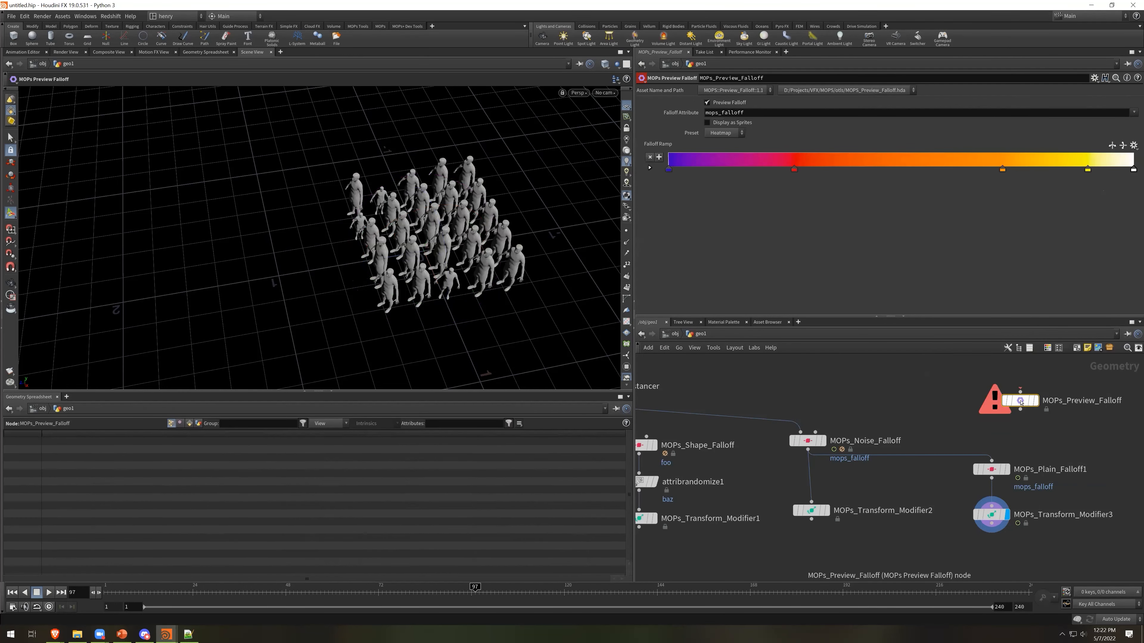
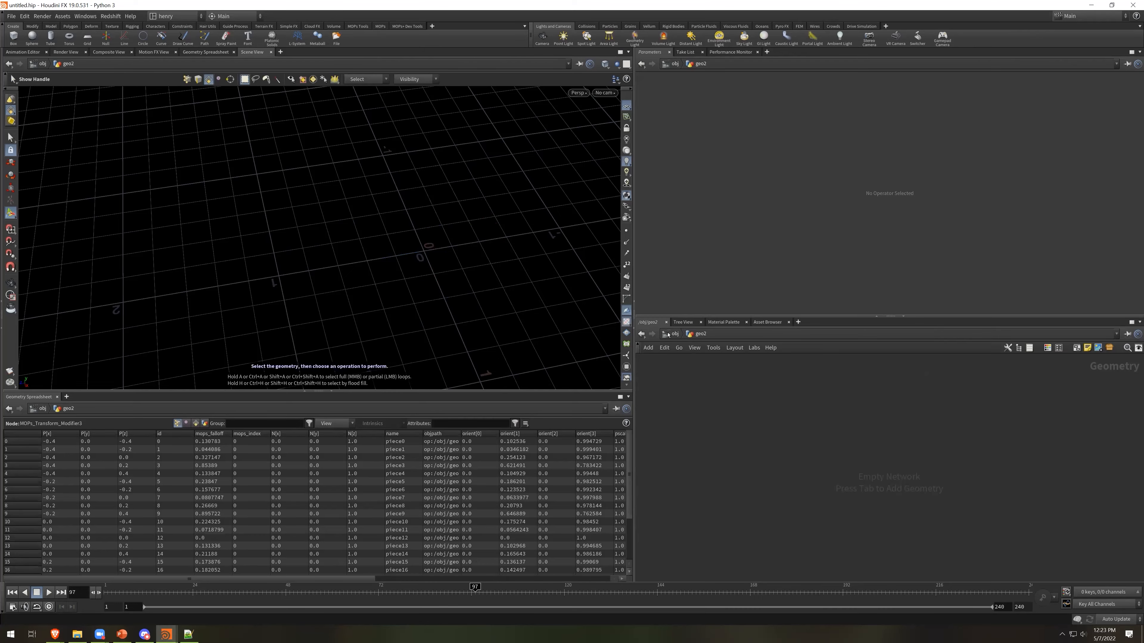
Return to the object level and rename the geo2 object as spline_object
left_click(673, 334)
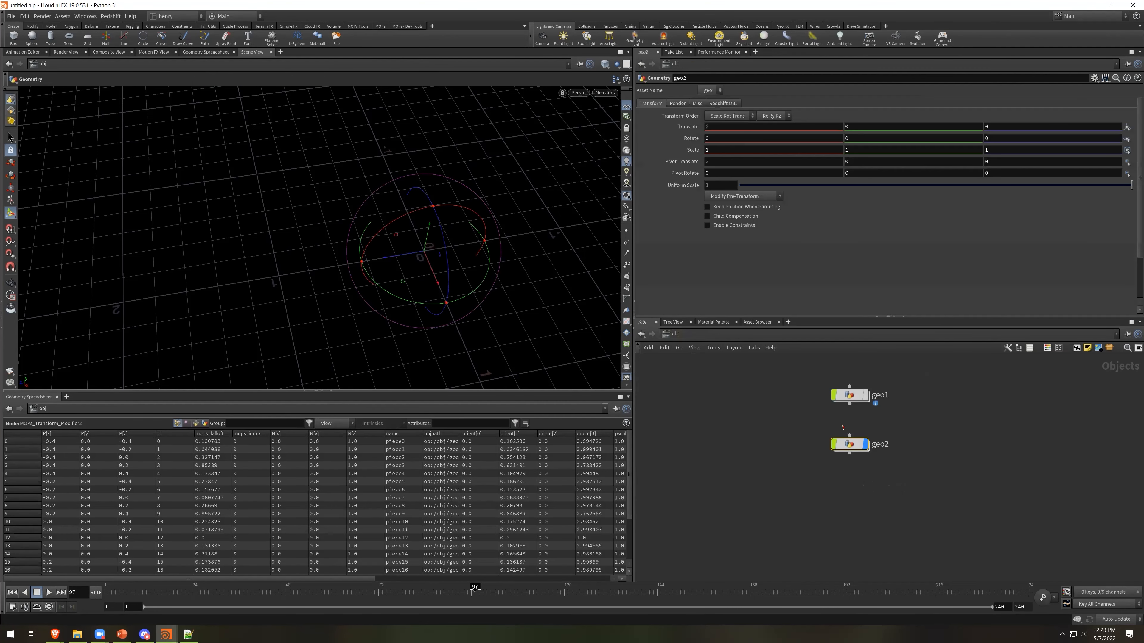
double_click(883, 445)
type("spline_object")
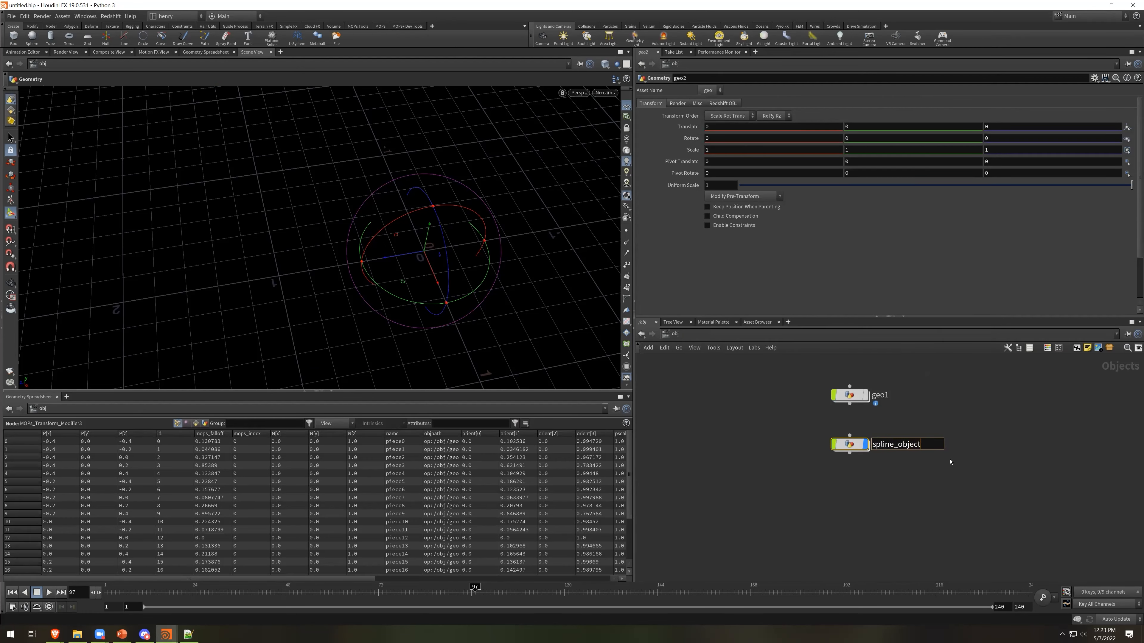
key("Return")
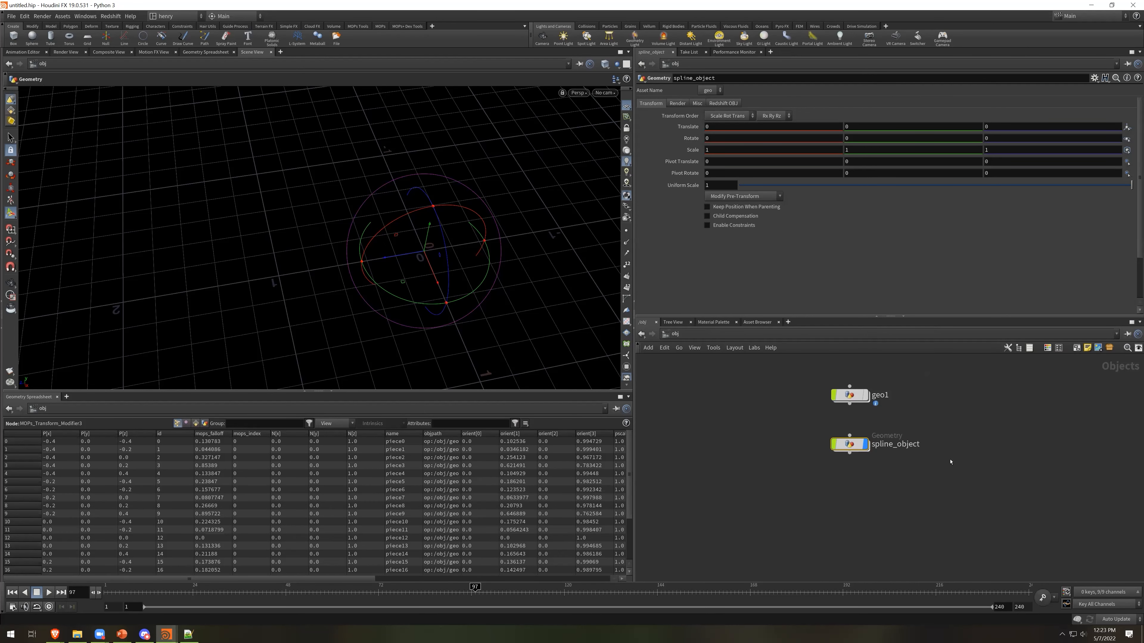
Inside spline_object, add a Box node and place a Grid node beside it
double_click(849, 445)
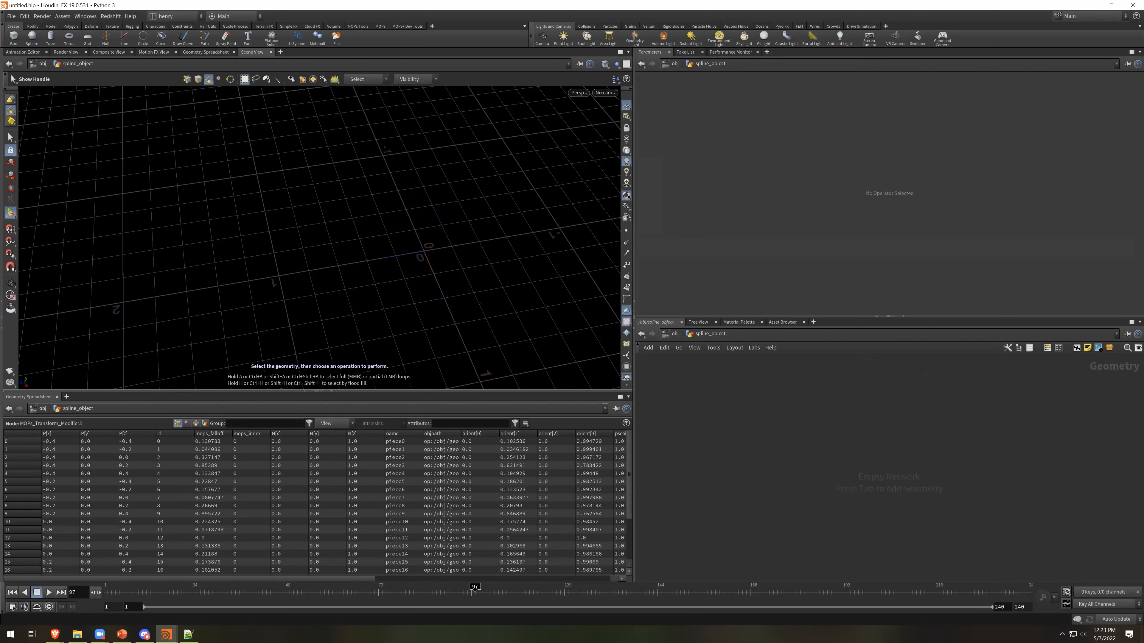
key("Tab")
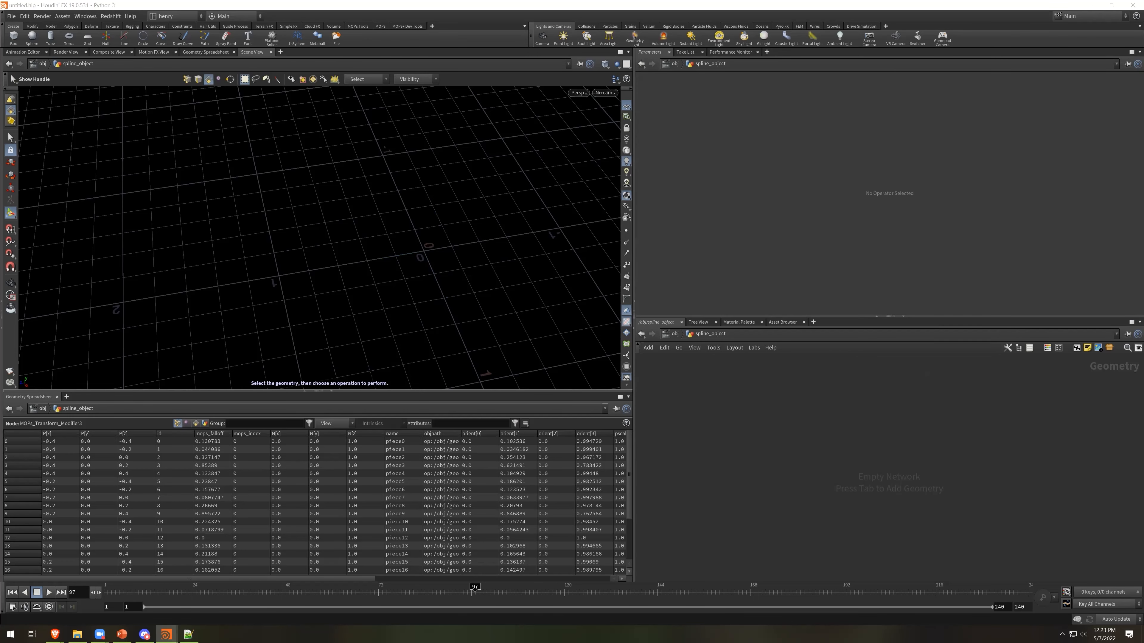
key("Return")
left_click(889, 434)
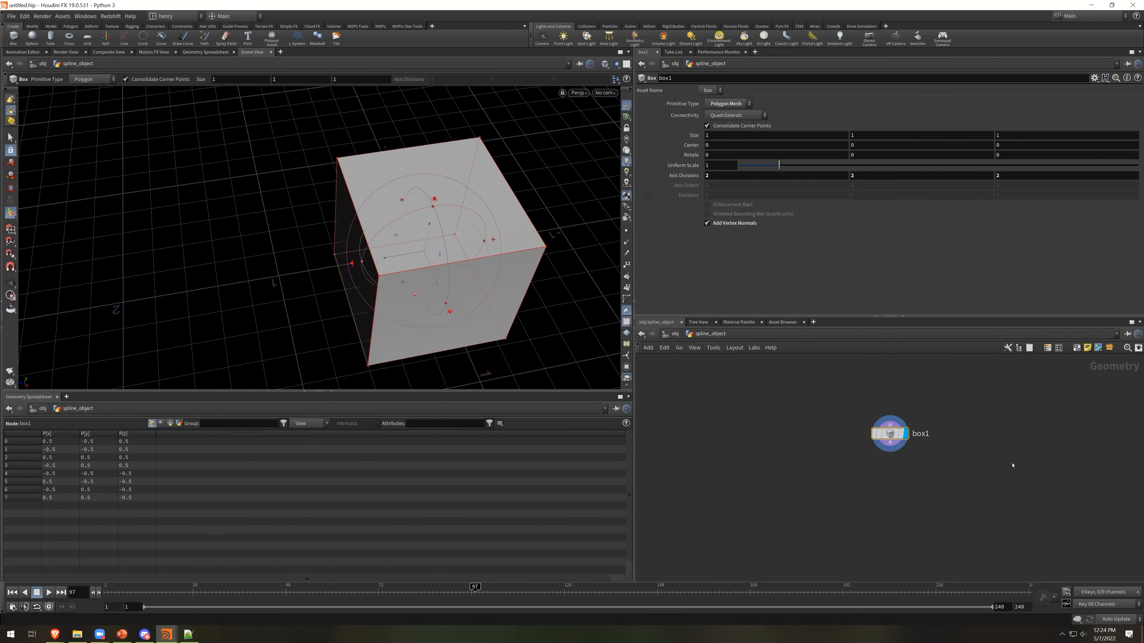
key("Tab")
type("grid")
key("Return")
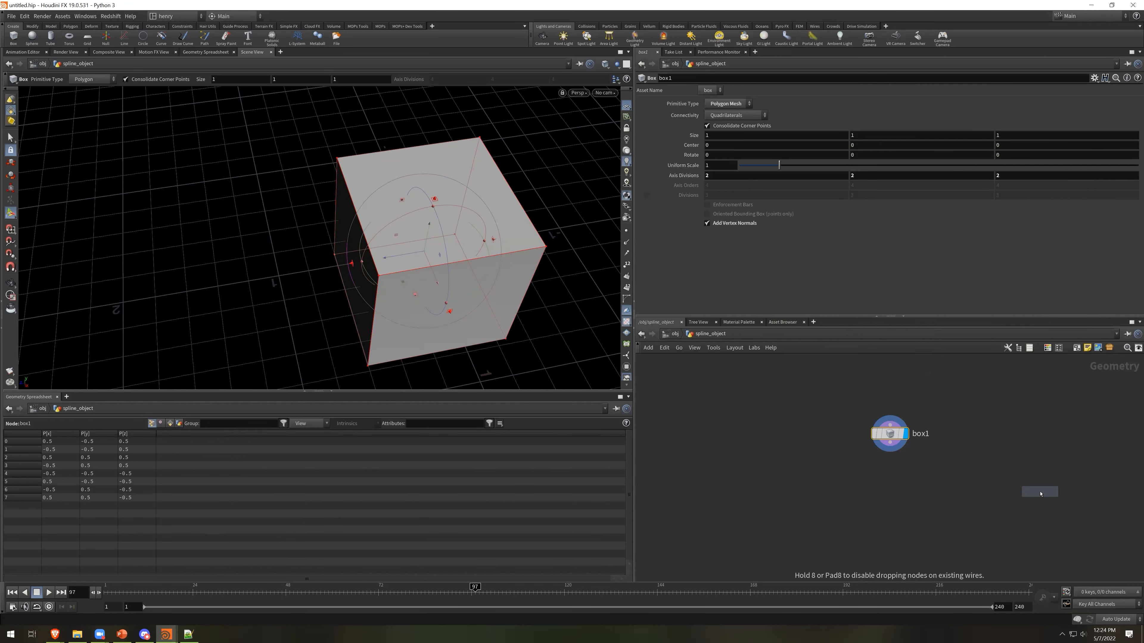
left_click(1039, 493)
left_click_drag(1040, 493, 1009, 448)
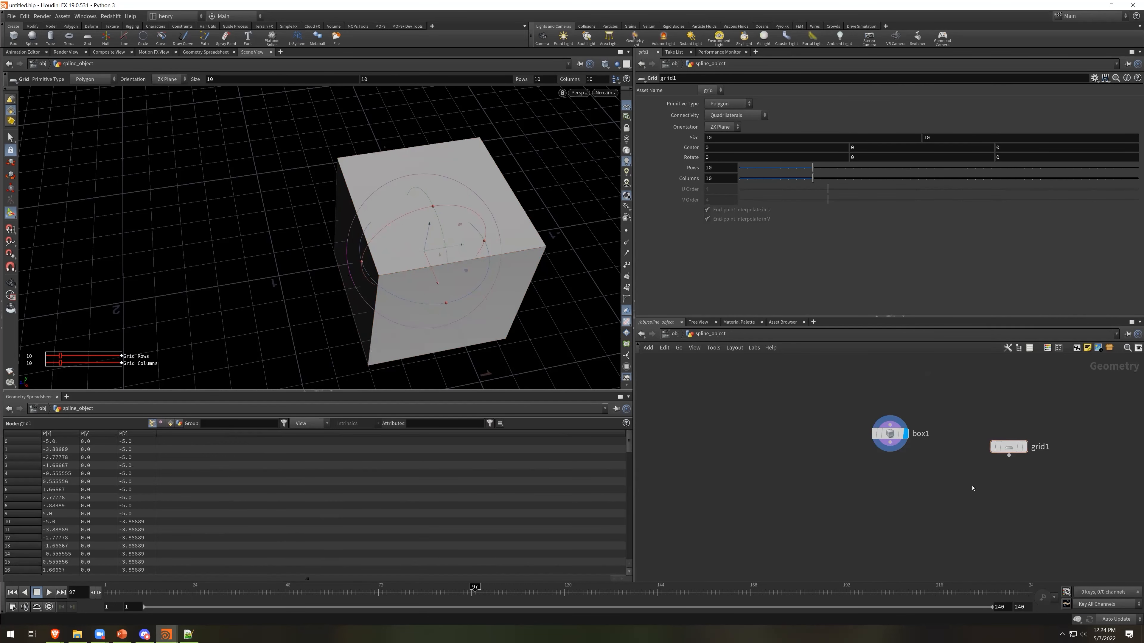
Copy box1 onto the points of grid1 with a displayed Copy to Points node that has Pack and Instance enabled
key("Tab")
type("copy")
key("Down")
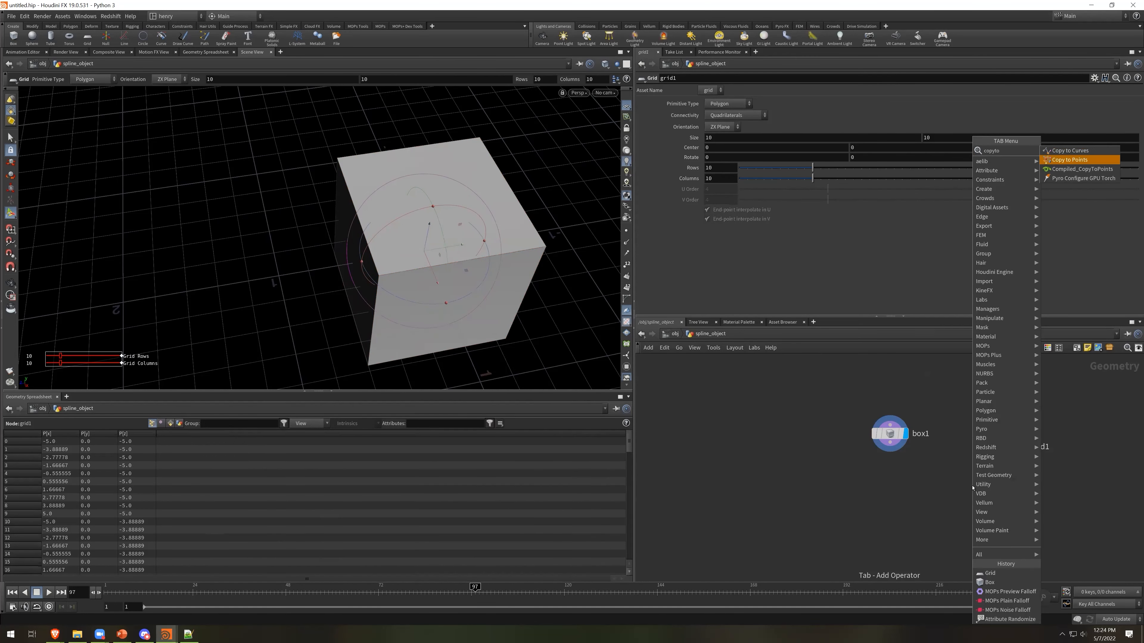
key("Return")
left_click(941, 501)
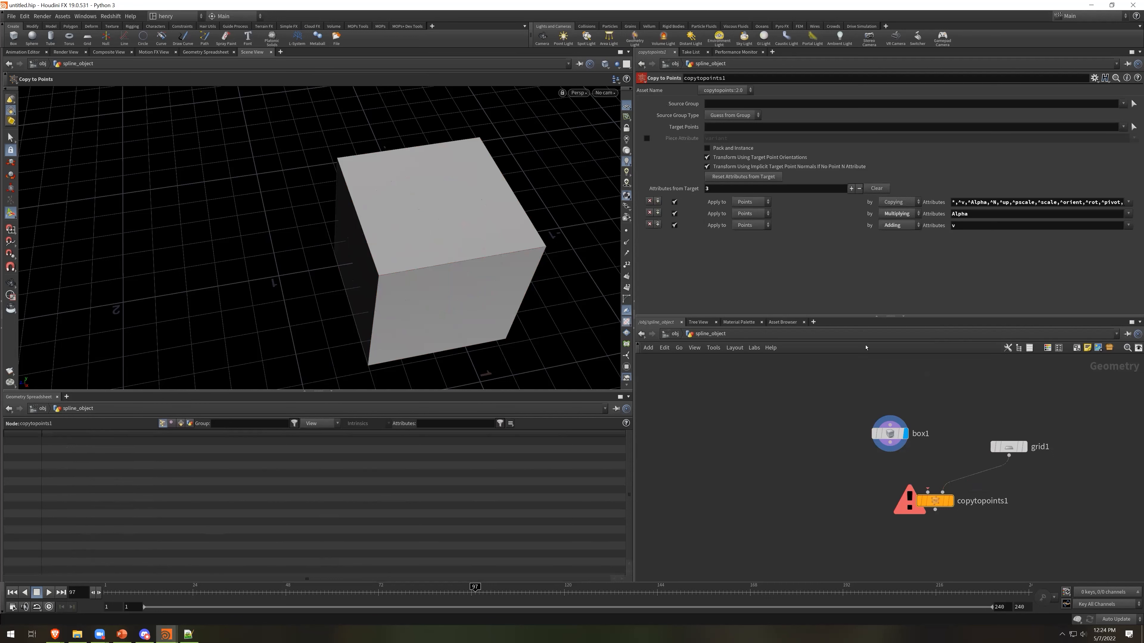
left_click(742, 149)
left_click_drag(897, 447, 927, 491)
left_click(951, 501)
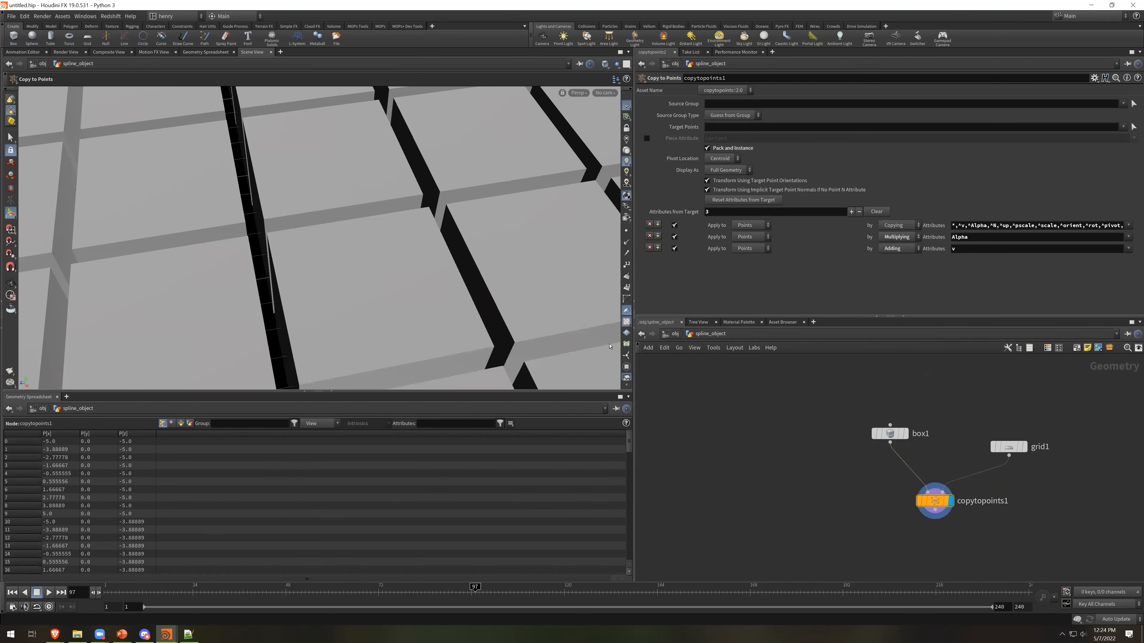
scroll(518, 272, "down", 10)
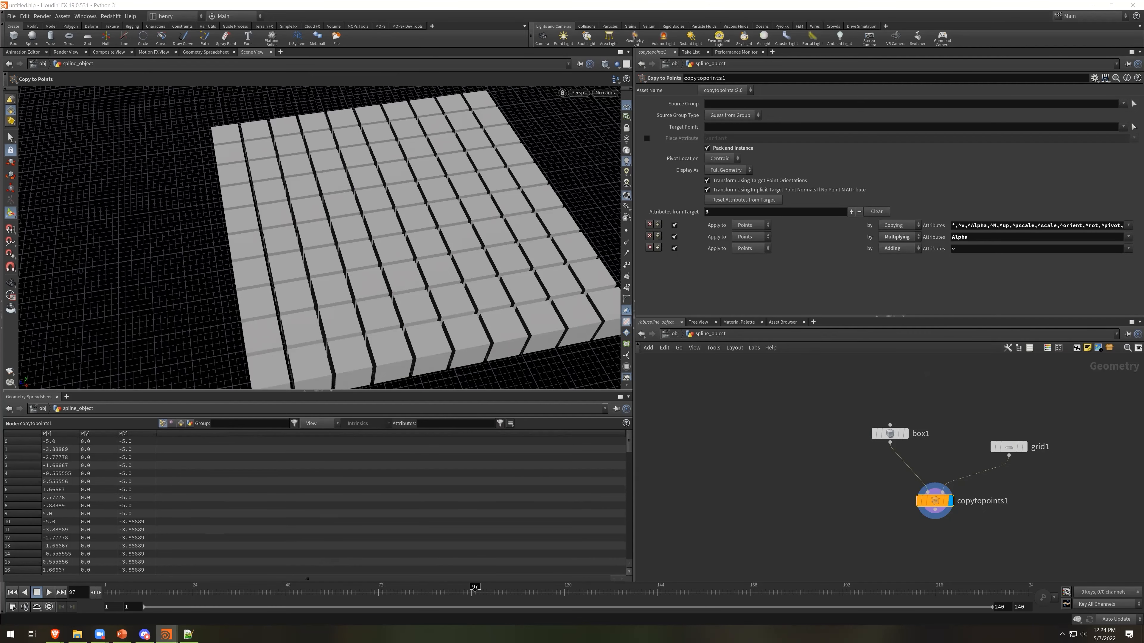
left_click(410, 257)
key("Escape")
scroll(419, 236, "down", 5)
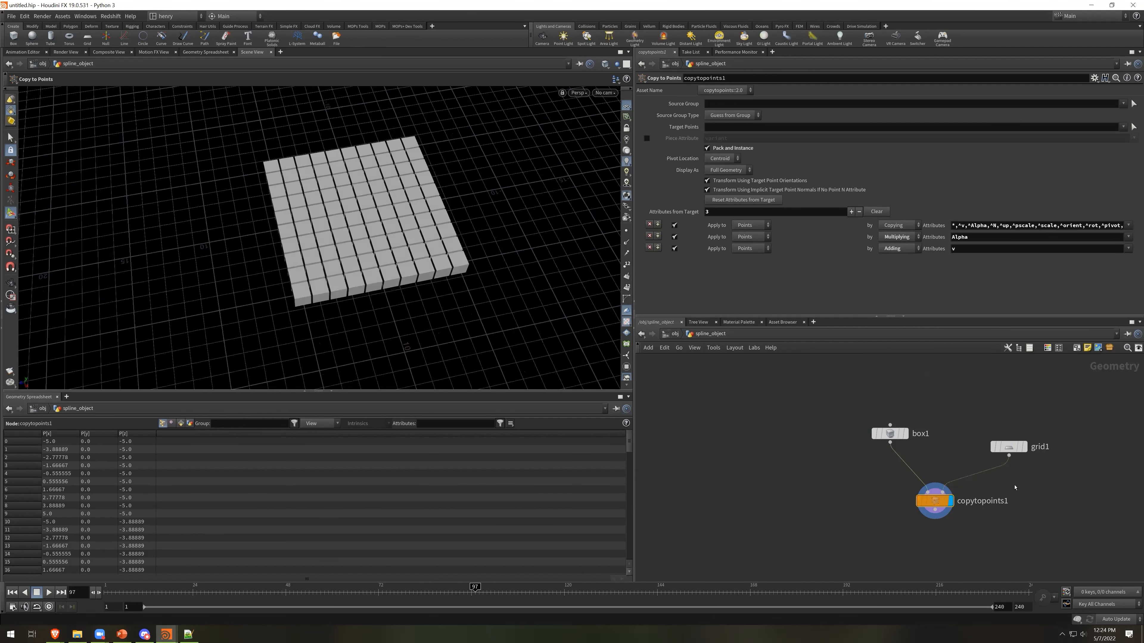
Add a Curve node and draw a winding five-point Bezier curve diagonally across the grid of boxes
middle_click_drag(1070, 518, 1018, 483)
key("Tab")
type("curve")
key("Return")
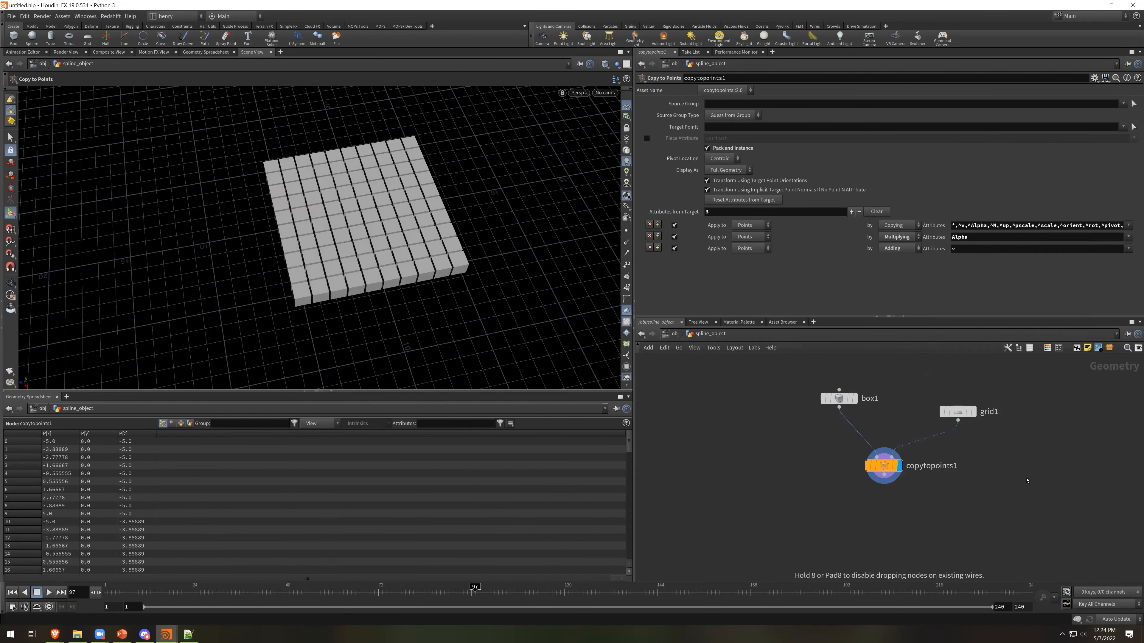
left_click(1018, 481)
left_click_drag(250, 322, 258, 294)
left_click_drag(279, 250, 317, 243)
left_click_drag(375, 208, 399, 182)
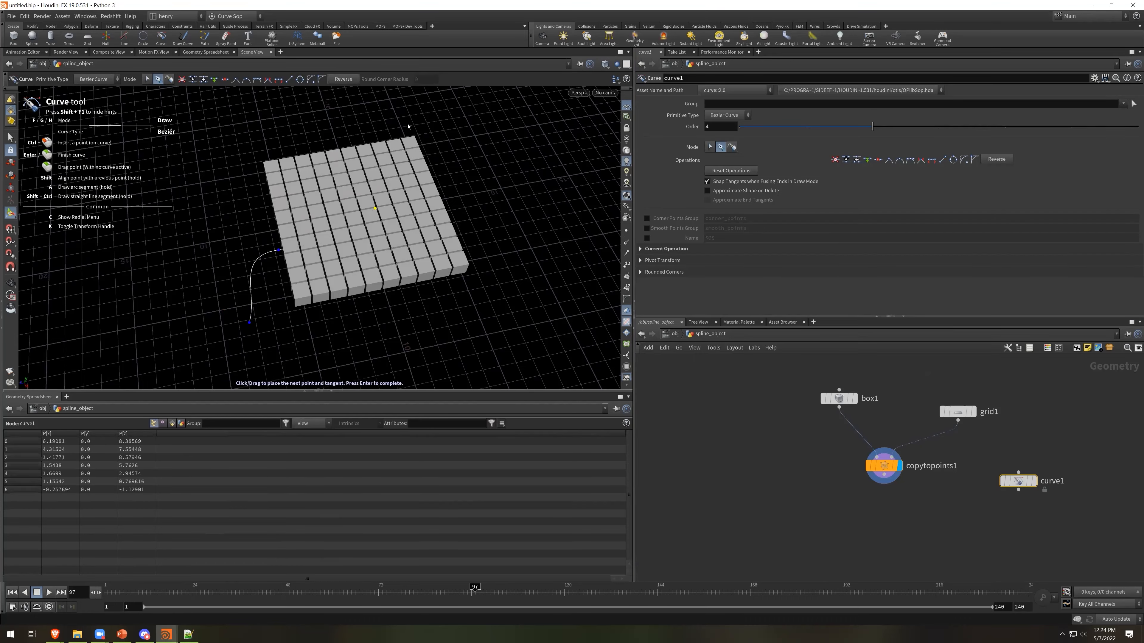
left_click_drag(390, 134, 439, 109)
left_click_drag(483, 123, 501, 152)
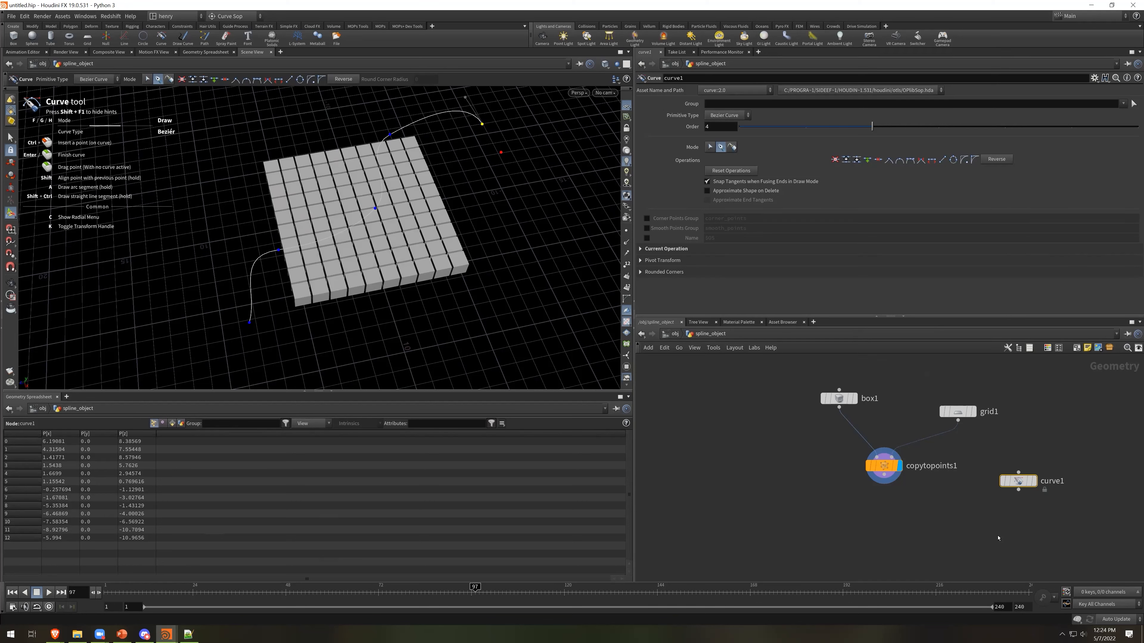
Add a displayed Resample node below curve1 and turn on point display in the viewport
key("Tab")
type("resa")
key("Return")
left_click(1028, 521)
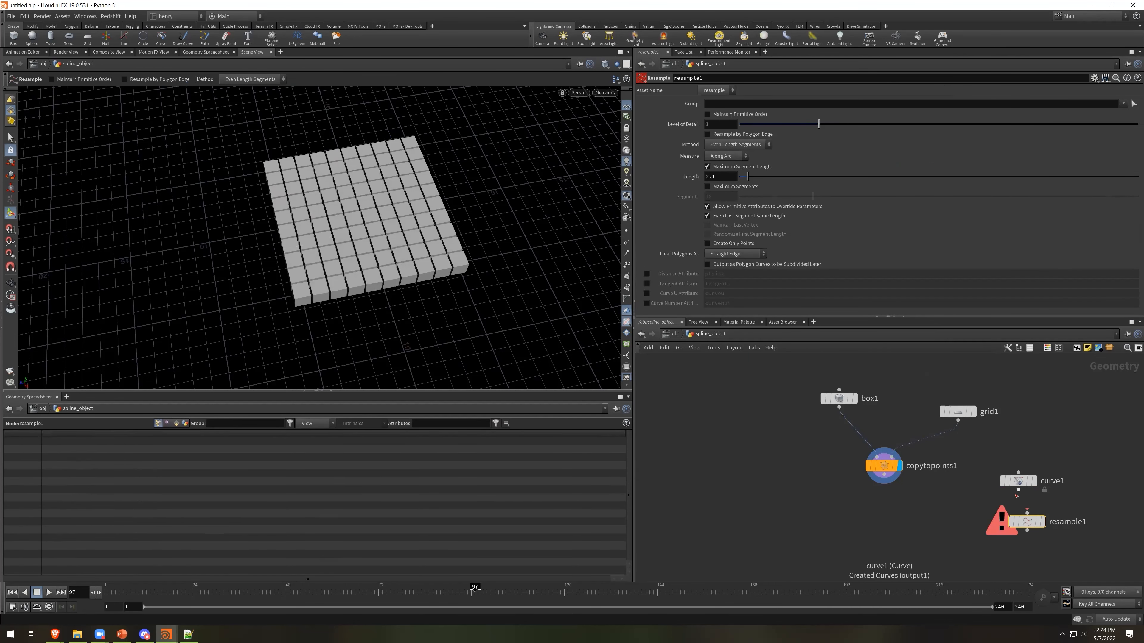
left_click_drag(1026, 513, 1018, 490)
left_click(1046, 502)
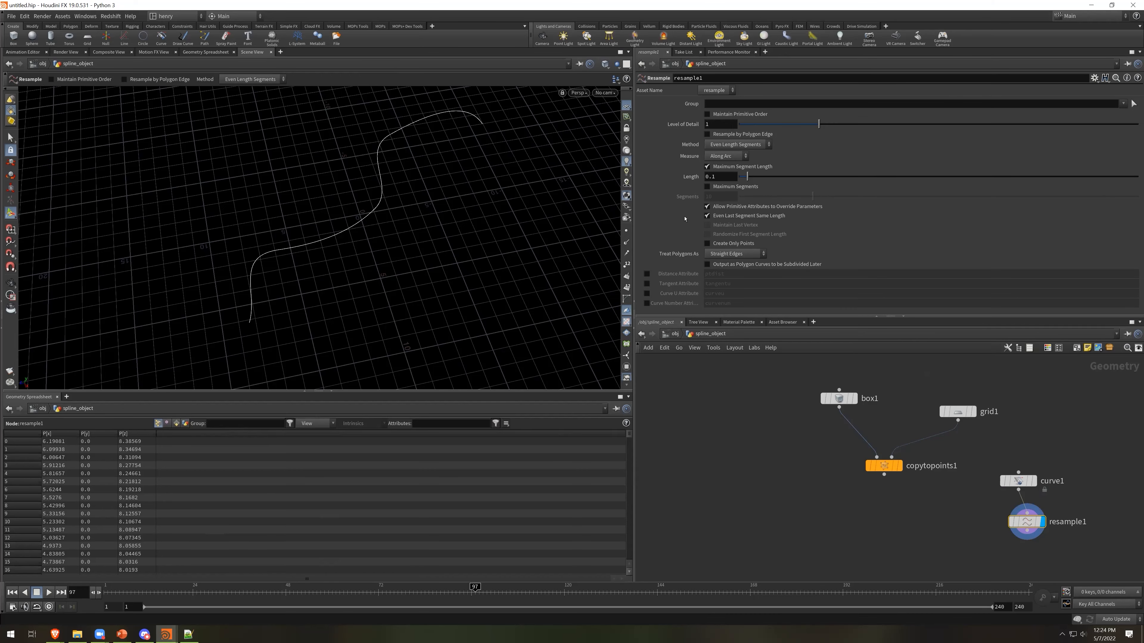
left_click(627, 231)
Add a displayed MOPs Spline Falloff node fed by copytopoints1 and resample1
middle_click_drag(965, 488, 953, 438)
left_click_drag(1014, 472, 1005, 466)
left_click(946, 491)
key("Tab")
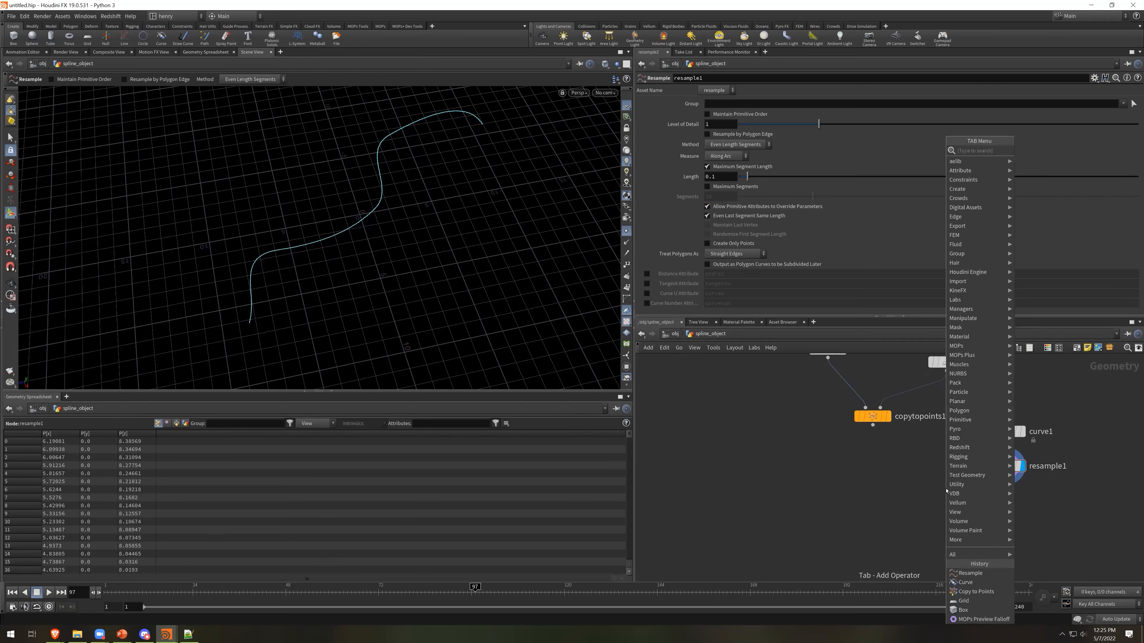
type("mopspl")
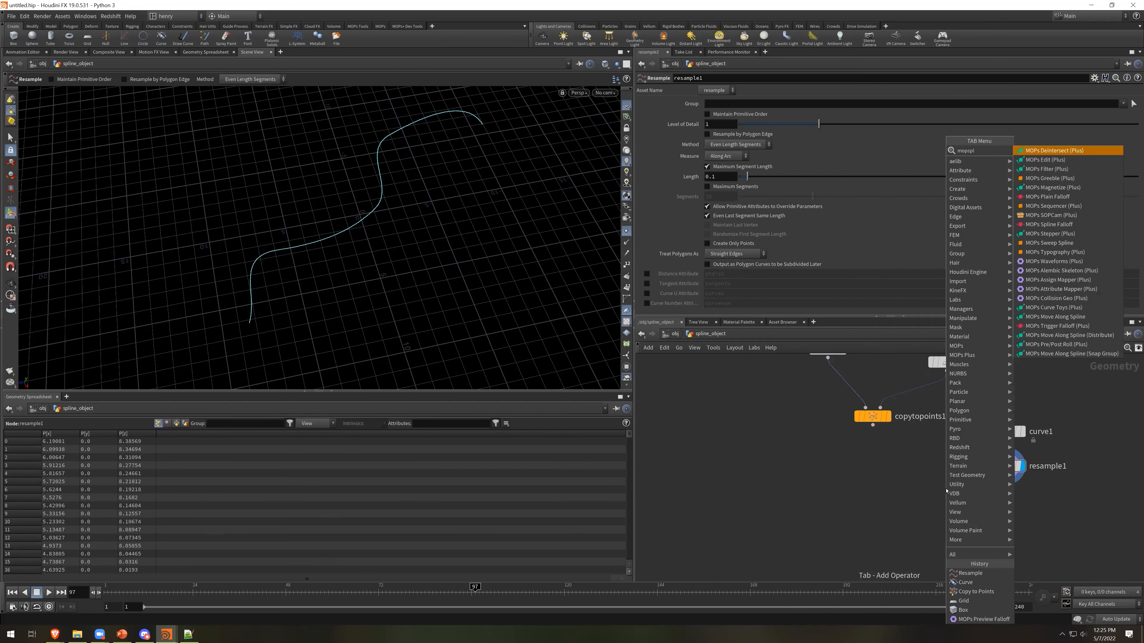
key("Down")
key("Down")
key("Down")
key("Down")
key("Down")
key("Down")
key("Down")
key("Down")
key("Down")
key("Down")
key("Down")
key("Down")
key("Up")
key("Up")
key("Up")
key("Up")
key("Return")
left_click(919, 521)
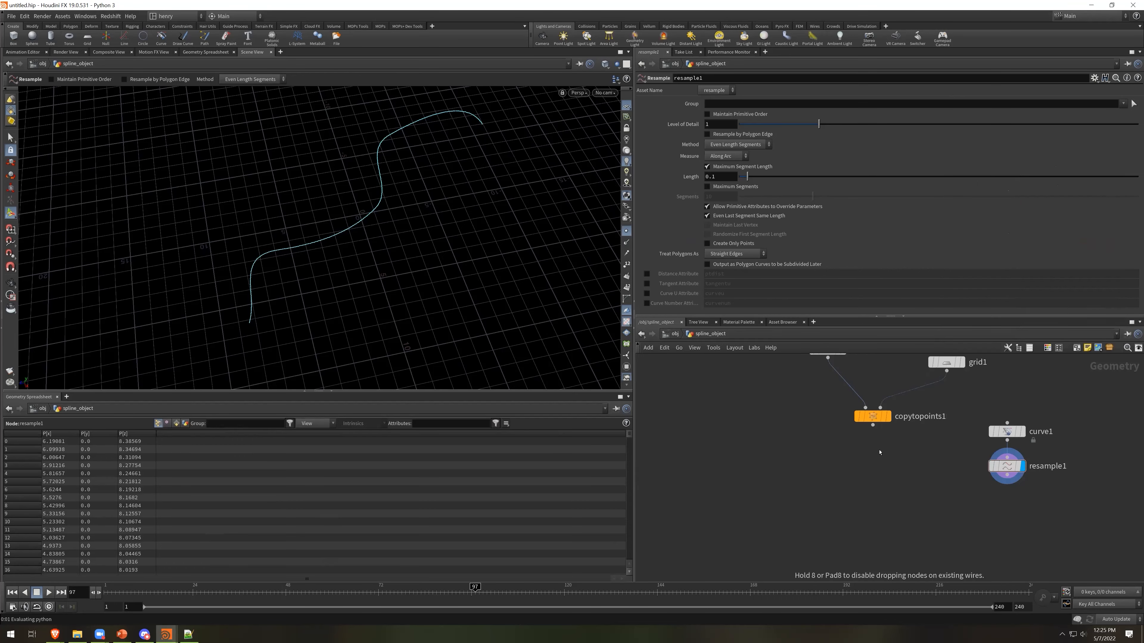
mouse_move(873, 426)
left_mouse_down()
mouse_move(912, 513)
mouse_move(1007, 476)
left_mouse_up()
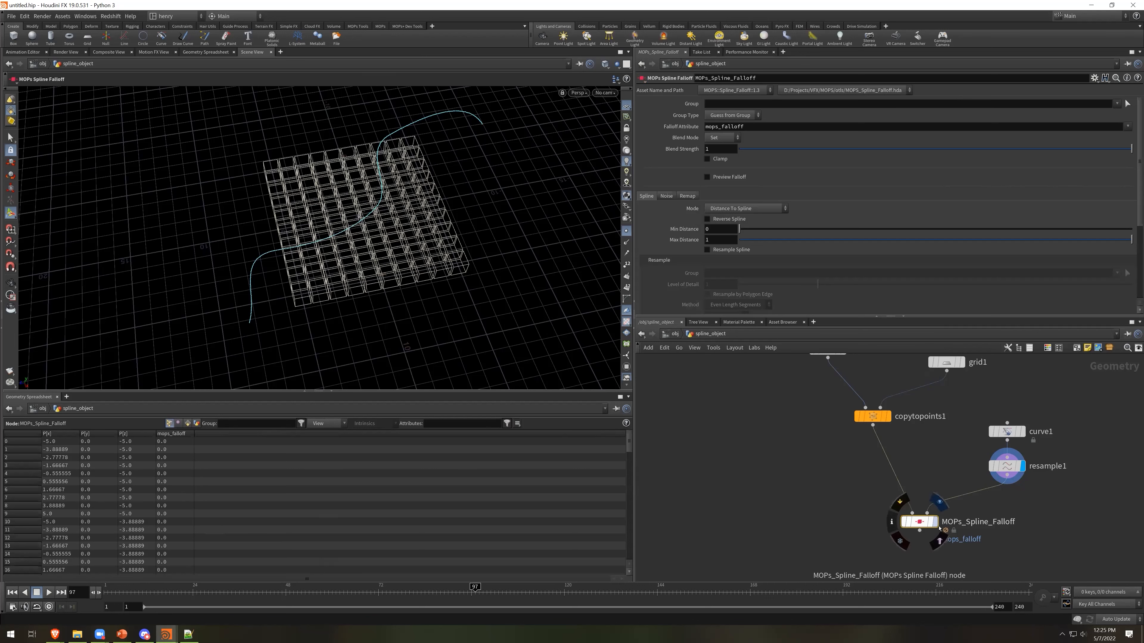
key("r")
Turn on Preview Falloff for MOPs_Spline_Falloff and set its Max Distance to 9
left_click(729, 177)
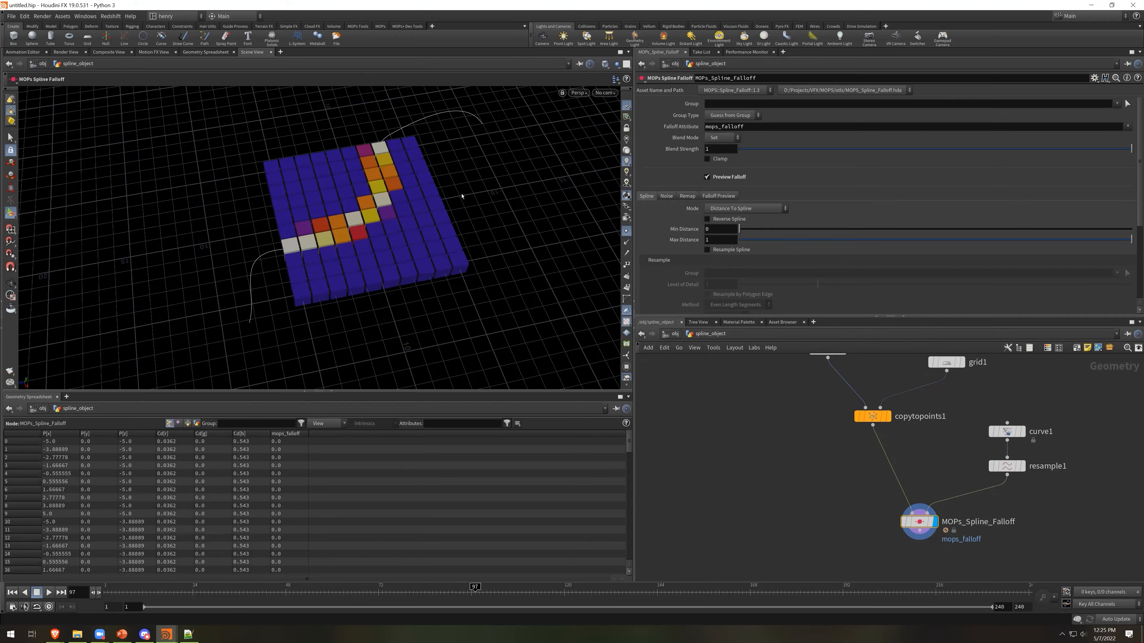
mouse_move(742, 232)
left_mouse_down()
mouse_move(842, 237)
mouse_move(735, 232)
left_mouse_up()
middle_click_drag(684, 240, 995, 252)
Insert a Transform node between resample1 and MOPs_Spline_Falloff and set its Y rotation to 160
key("Tab")
type("tran")
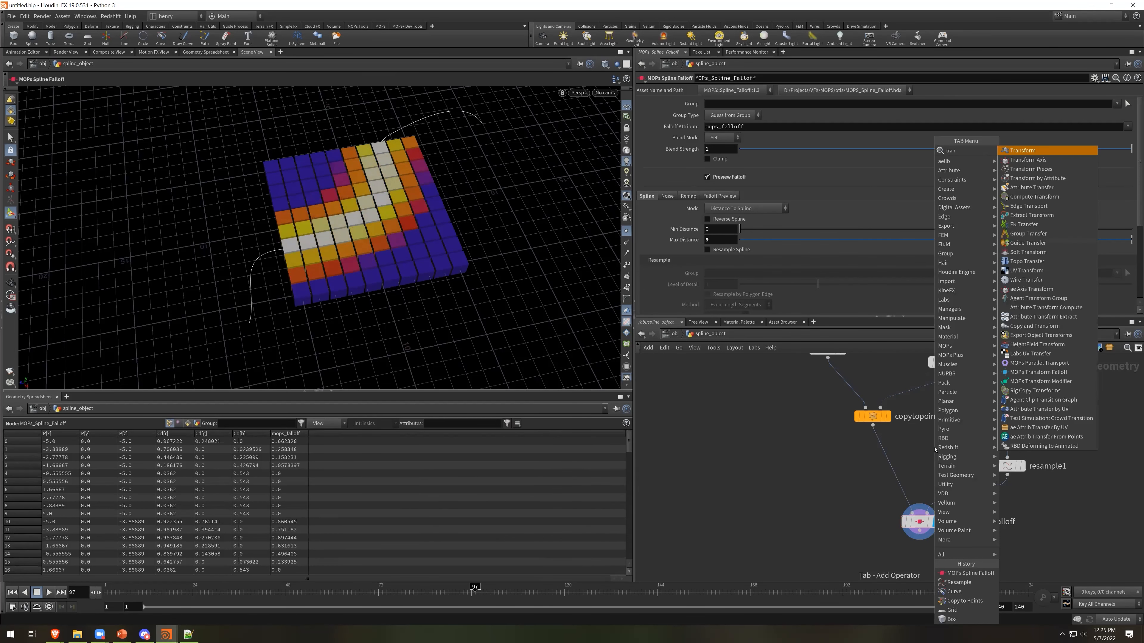
key("Return")
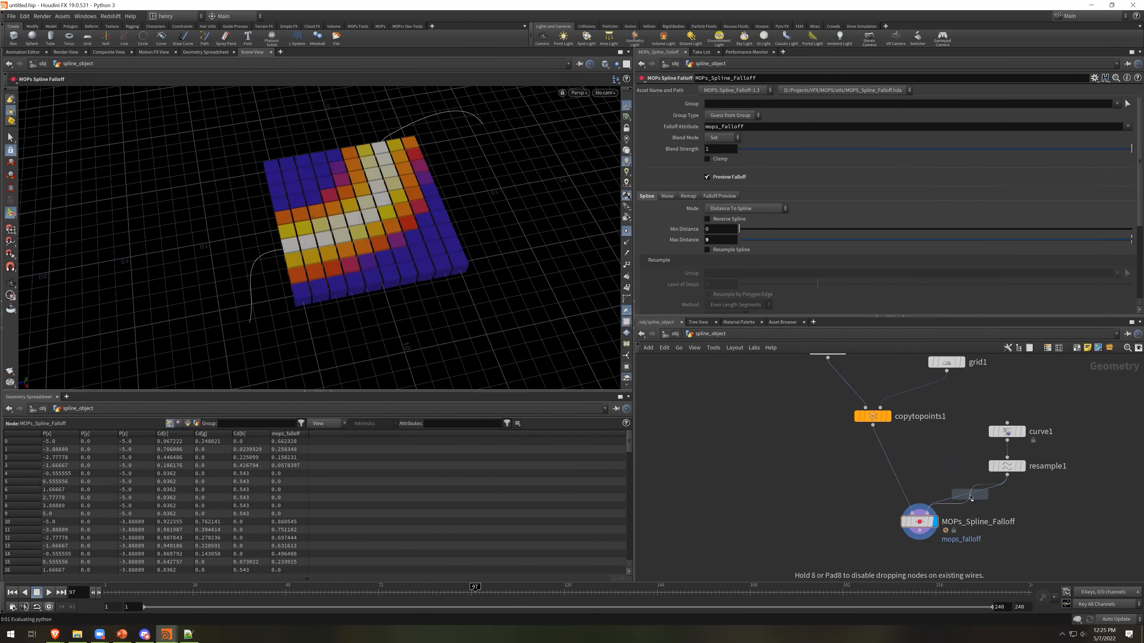
left_click(973, 501)
middle_click_drag(872, 145, 941, 145)
Set the MOPs_Spline_Falloff mode to Distance Times Curve Position
left_click(919, 540)
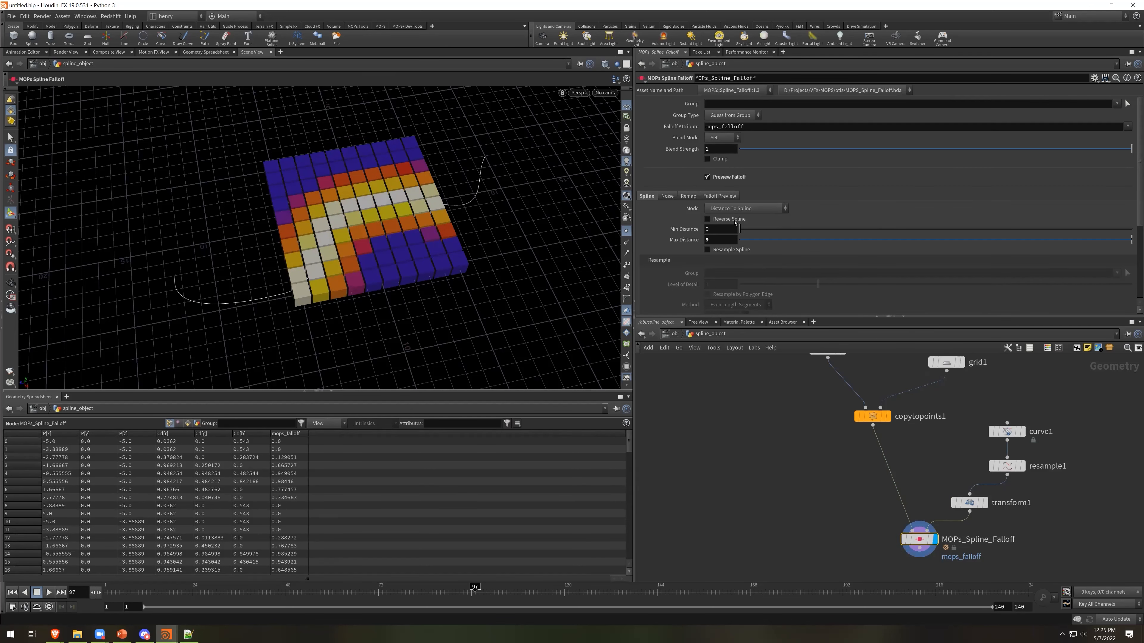
scroll(761, 189, "down", 3)
left_click(745, 174)
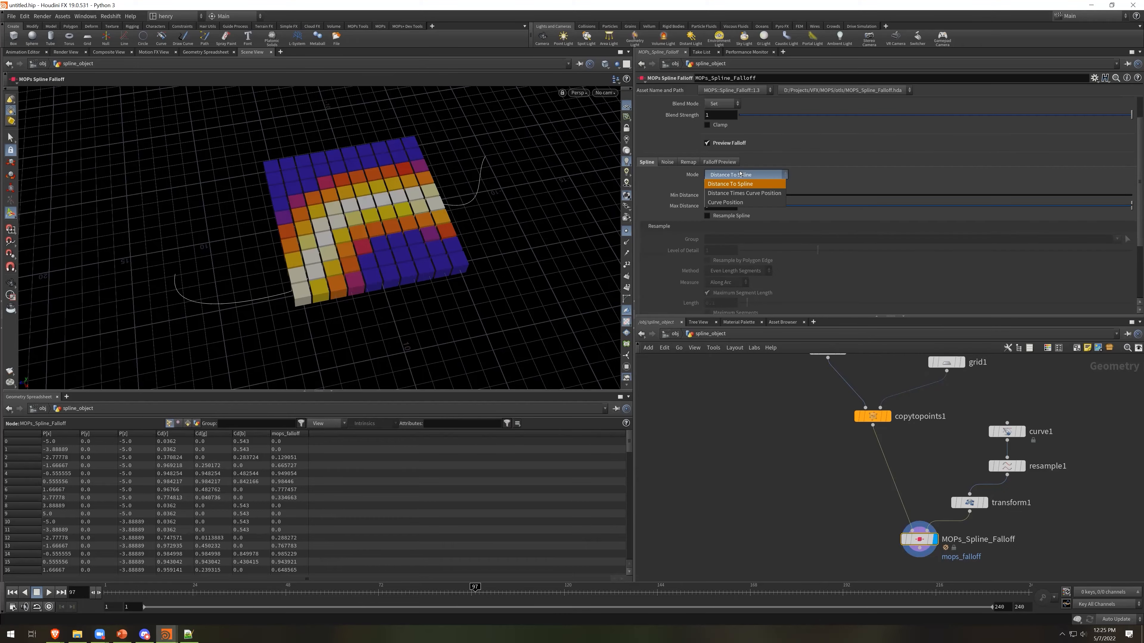
left_click(767, 194)
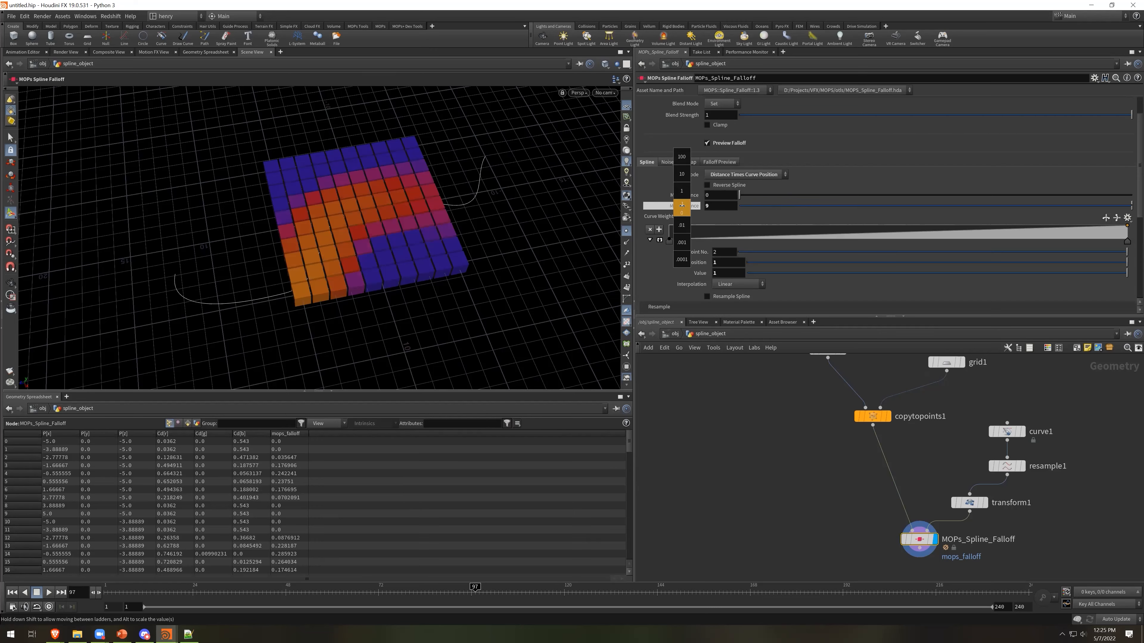
mouse_move(741, 196)
left_mouse_down()
mouse_move(1108, 195)
mouse_move(729, 197)
left_mouse_up()
middle_click_drag(681, 195, 708, 177)
key("ctrl+z")
Reshape the Curve Weight ramp by moving its first point to position about 0.2 and its end point to about 0.49
left_click_drag(669, 242, 760, 243)
key("Delete")
key("ctrl+z")
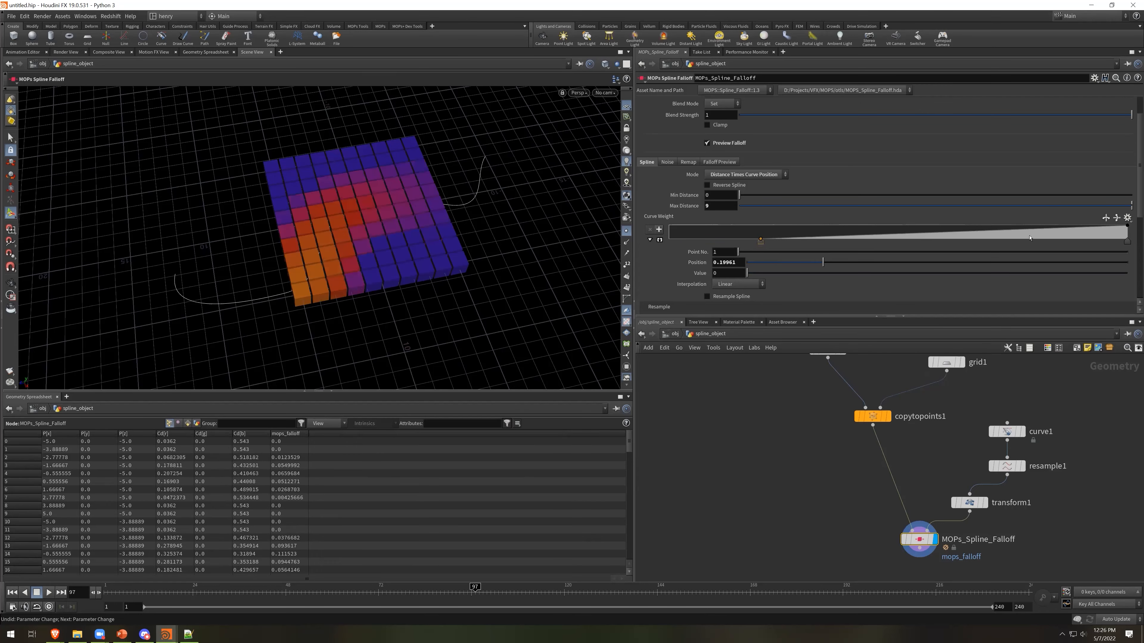
left_click_drag(1130, 247, 897, 243)
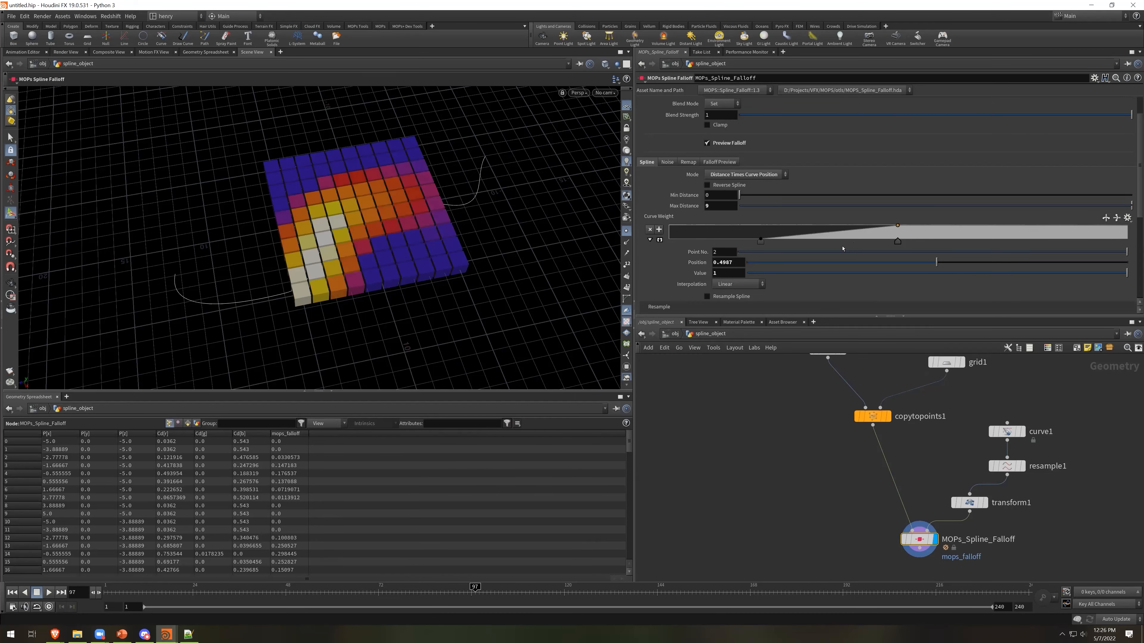
mouse_move(760, 242)
left_mouse_down()
mouse_move(709, 247)
mouse_move(812, 250)
mouse_move(743, 253)
mouse_move(760, 247)
left_mouse_up()
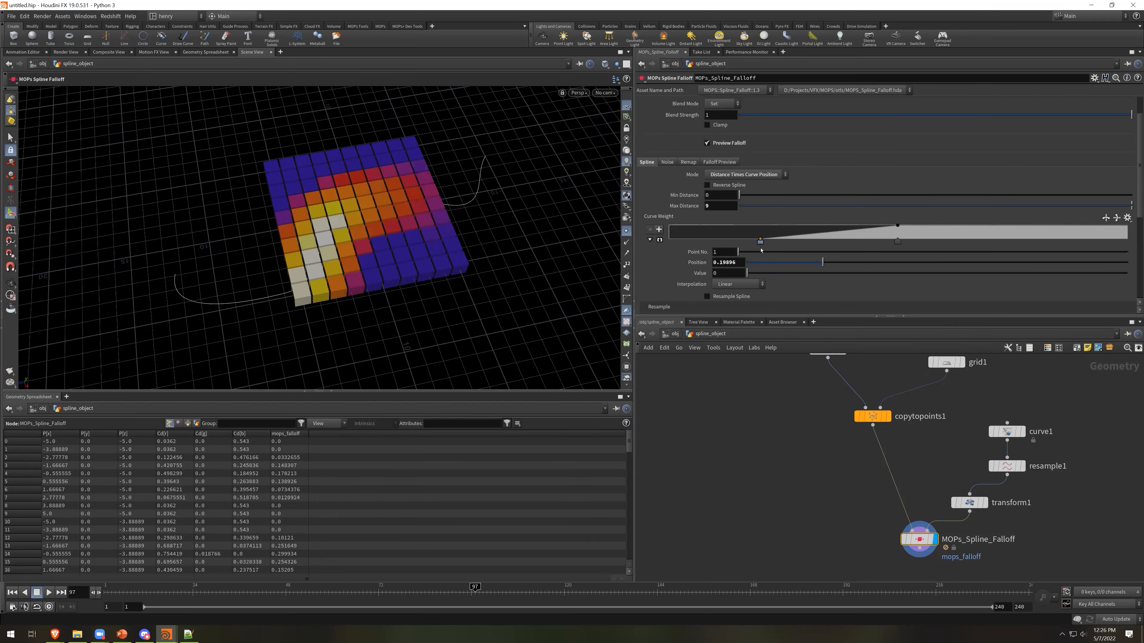
Set transform1's Y rotation to -30 and switch the MOPs_Spline_Falloff mode to Curve Position
left_click(969, 503)
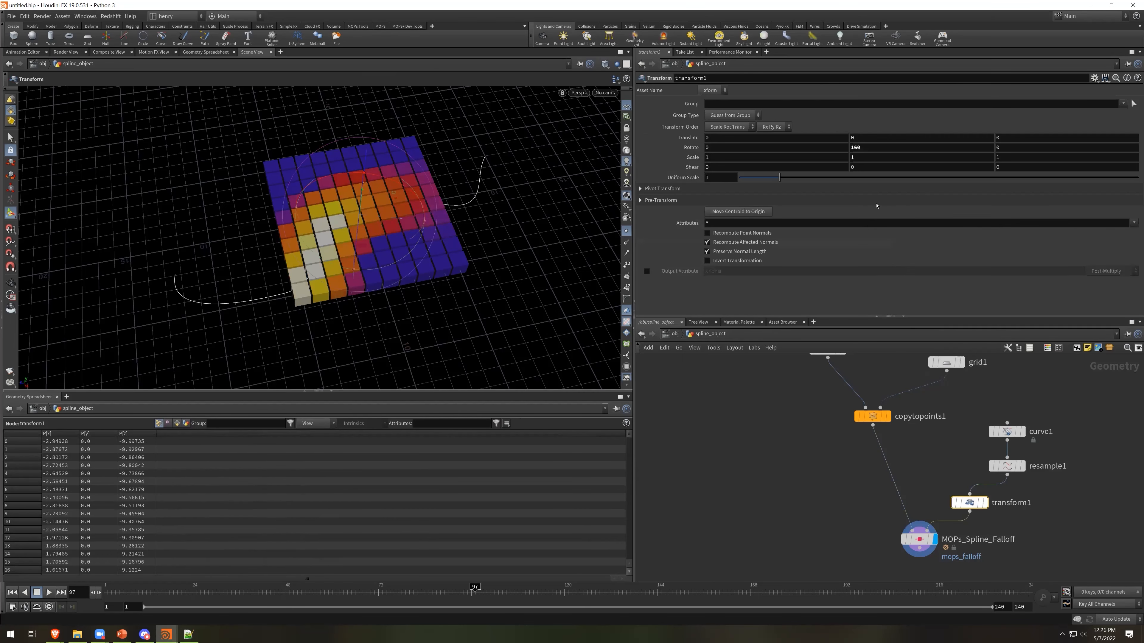
middle_click_drag(855, 147, 772, 142)
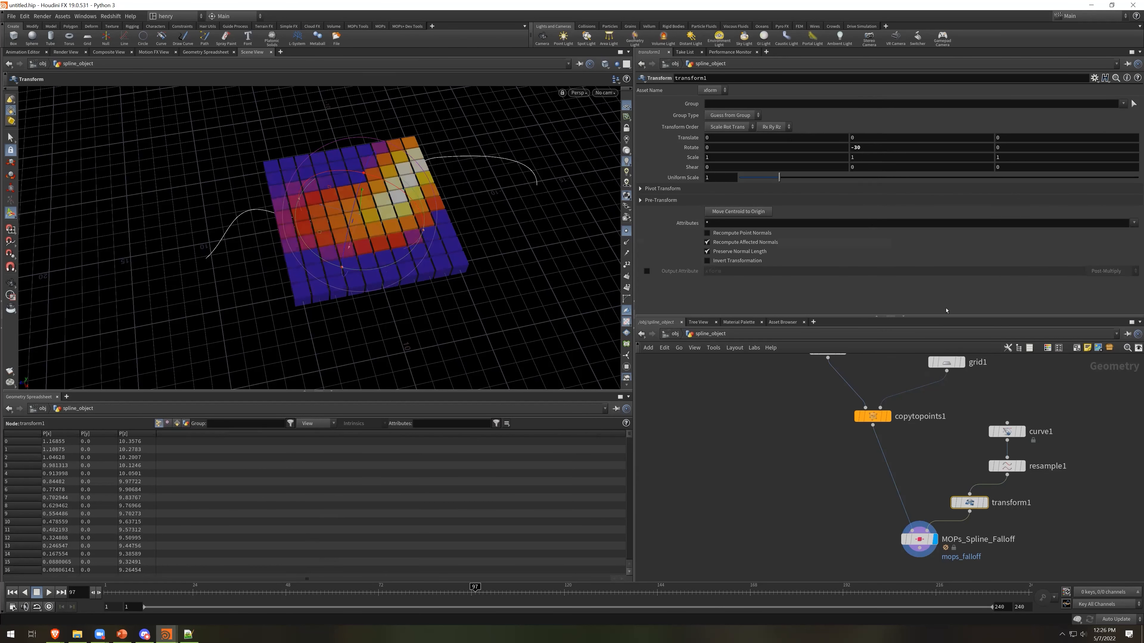
left_click(918, 540)
left_click(765, 175)
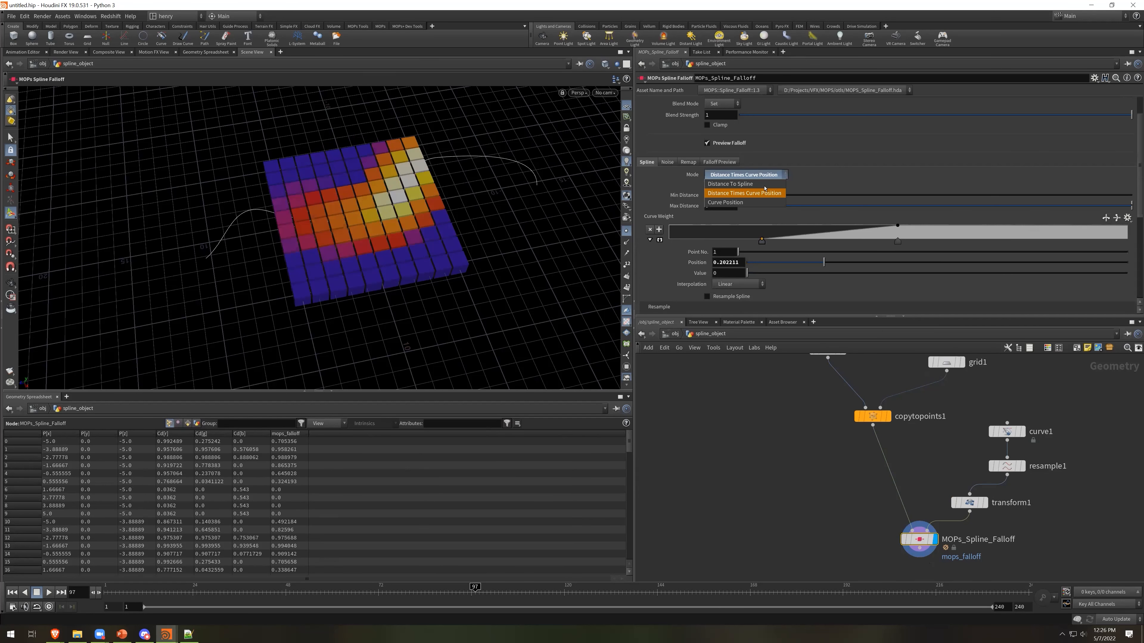
left_click(758, 203)
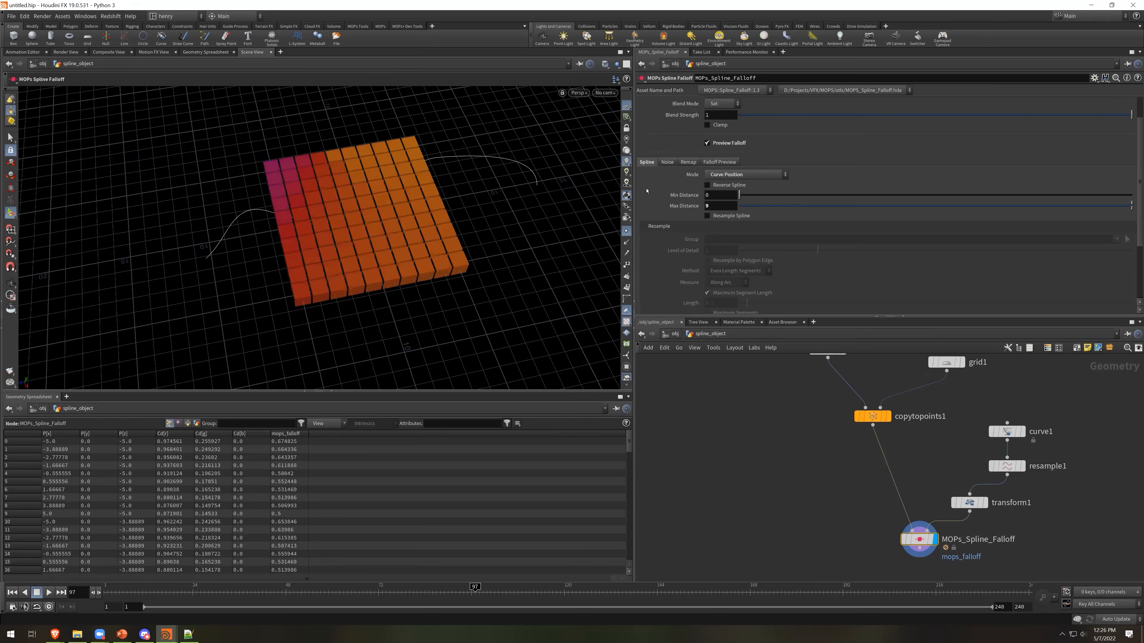
Scale the spline to 0.329 in transform1 and set its Y rotation to 190
left_click_drag(1102, 204, 1135, 206)
scroll(902, 265, "up", 1)
left_click(969, 502)
middle_click_drag(875, 147, 911, 133)
left_click_drag(779, 177, 756, 195)
middle_click_drag(869, 148, 909, 115)
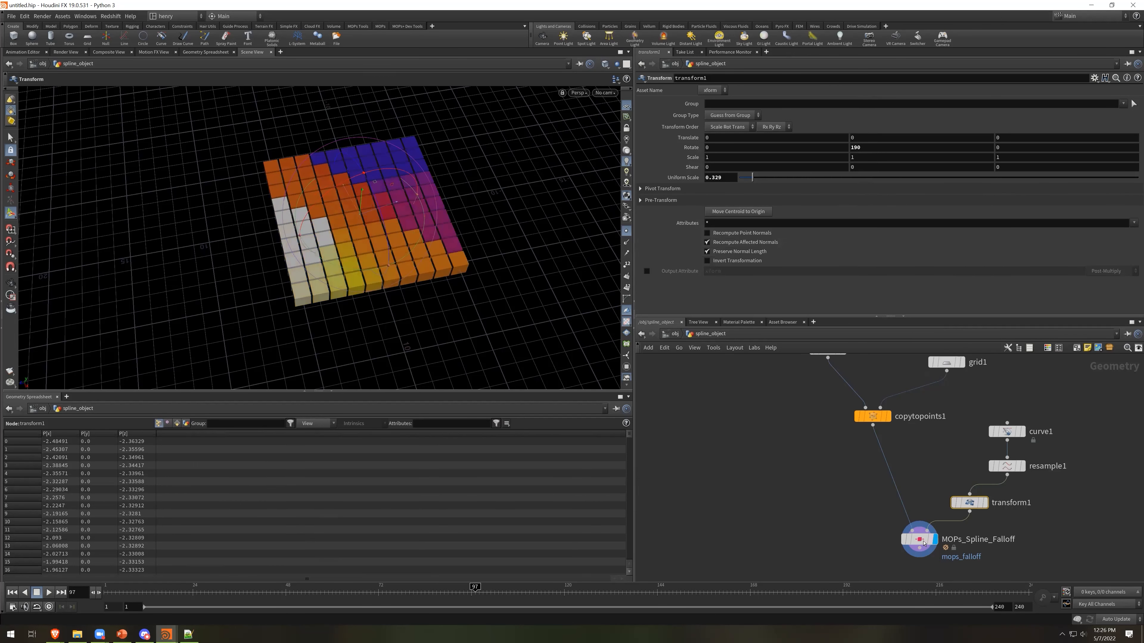
Try different Max Distance values on MOPs_Spline_Falloff and set it to 1
left_click(924, 543)
left_click_drag(711, 227, 711, 226)
left_click_drag(792, 219, 1139, 220)
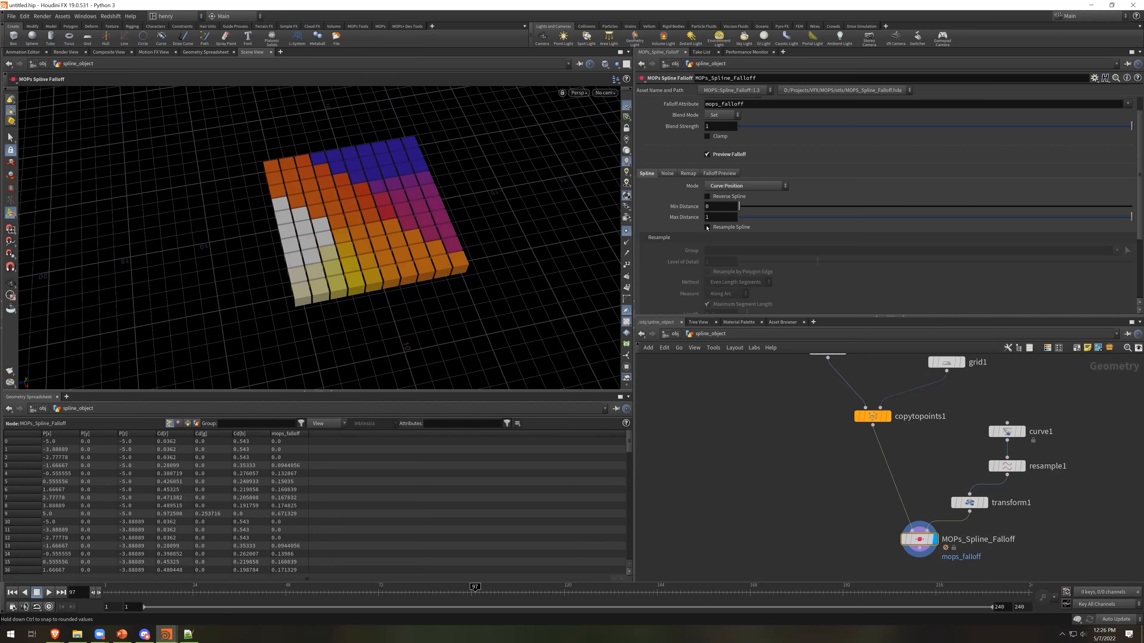
middle_click_drag(693, 217, 696, 179)
middle_click_drag(697, 218, 691, 227)
left_click_drag(721, 217, 689, 218)
type("1")
key("Return")
Duplicate the box, grid and copytopoints nodes into an empty area of the network and display the copied copytopoints2
middle_click_drag(852, 516, 799, 498)
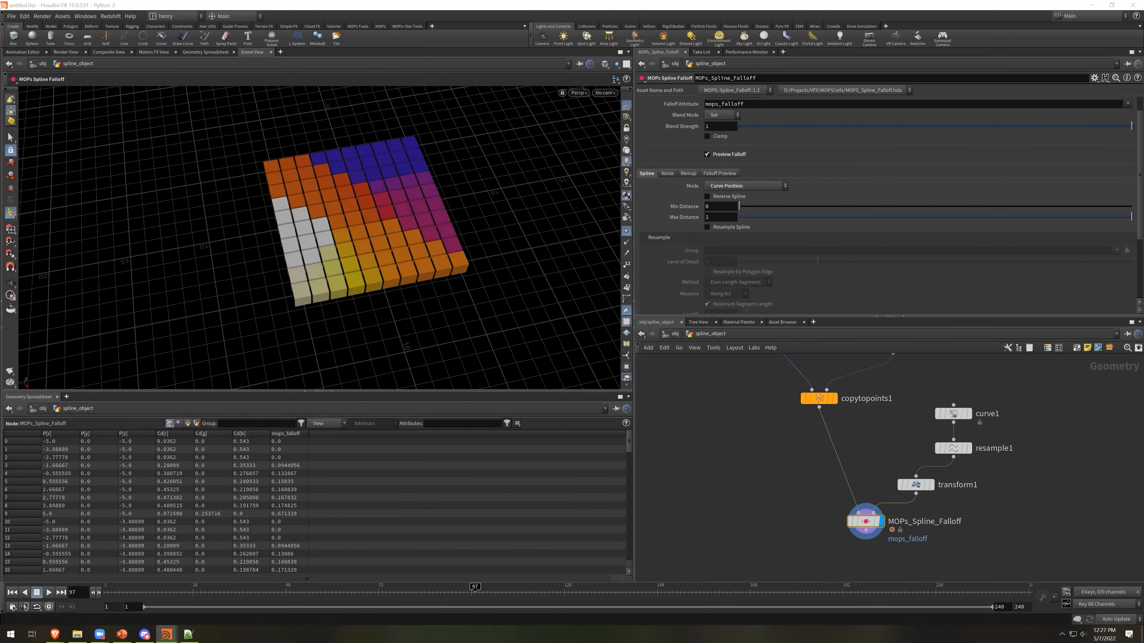
scroll(926, 459, "down", 5)
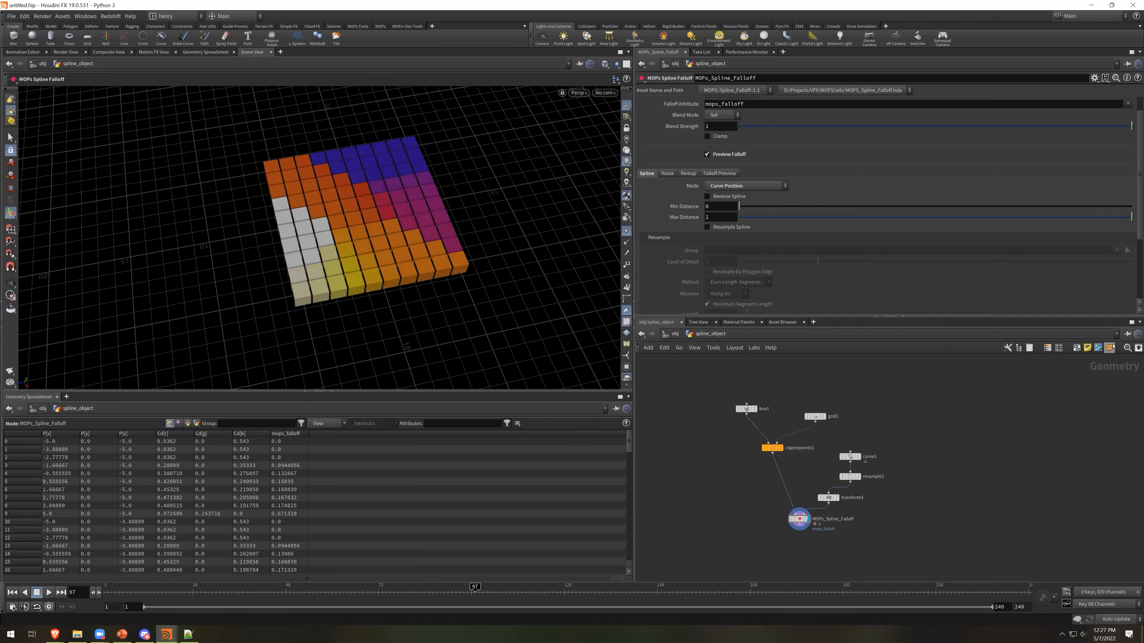
left_click(1009, 441)
left_click_drag(718, 382, 833, 456)
key("ctrl+c")
key("ctrl+v")
middle_click_drag(1121, 459, 959, 470)
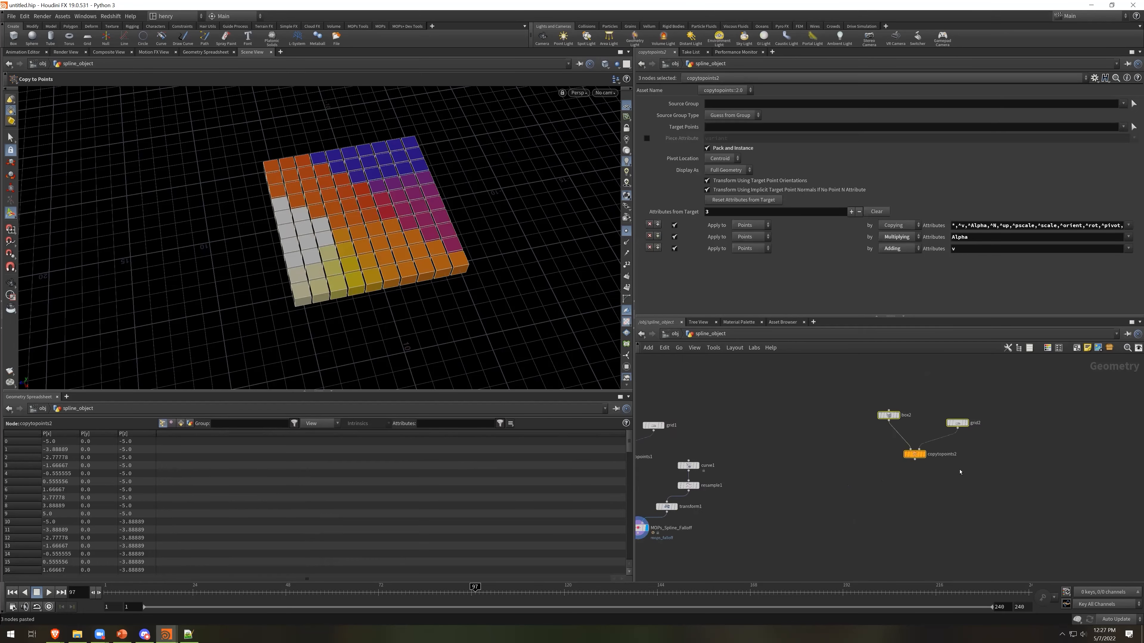
scroll(960, 471, "up", 1)
left_click(917, 454)
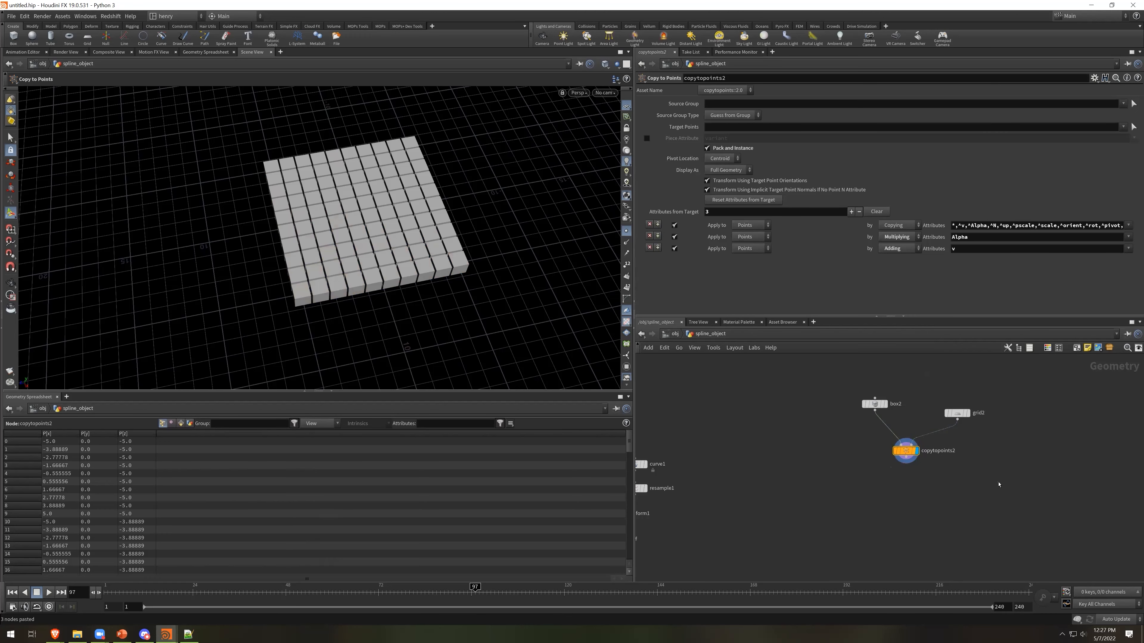
Add a Pig Head test geometry node beside copytopoints2 and display it
key("Tab")
type("pig")
key("Return")
left_click(999, 483)
left_click(1010, 484)
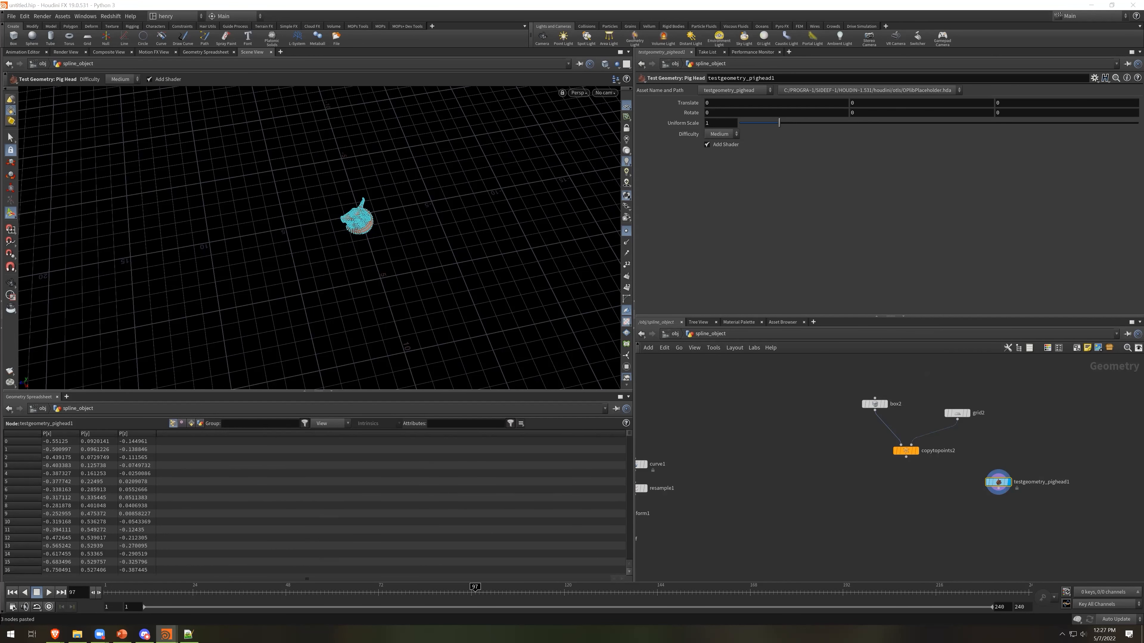
Set the pig head's Uniform Scale to 4 and translate it 0.5 in Y and -1 in Z
left_click_drag(731, 123, 674, 121)
type("4")
key("Return")
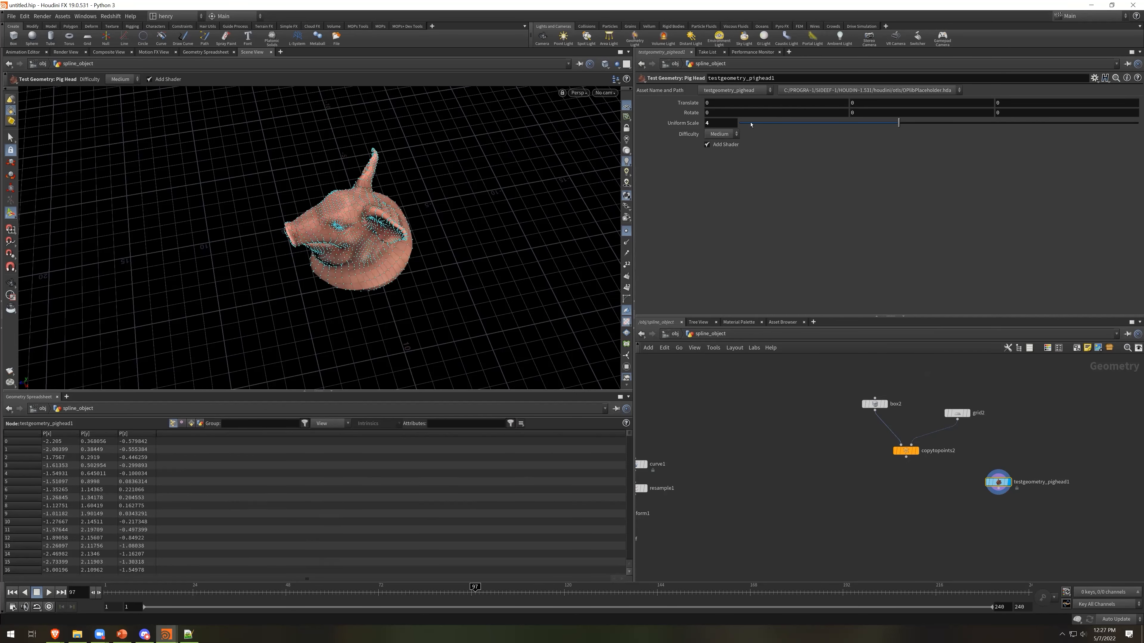
left_click(855, 102)
type(".5")
key("Return")
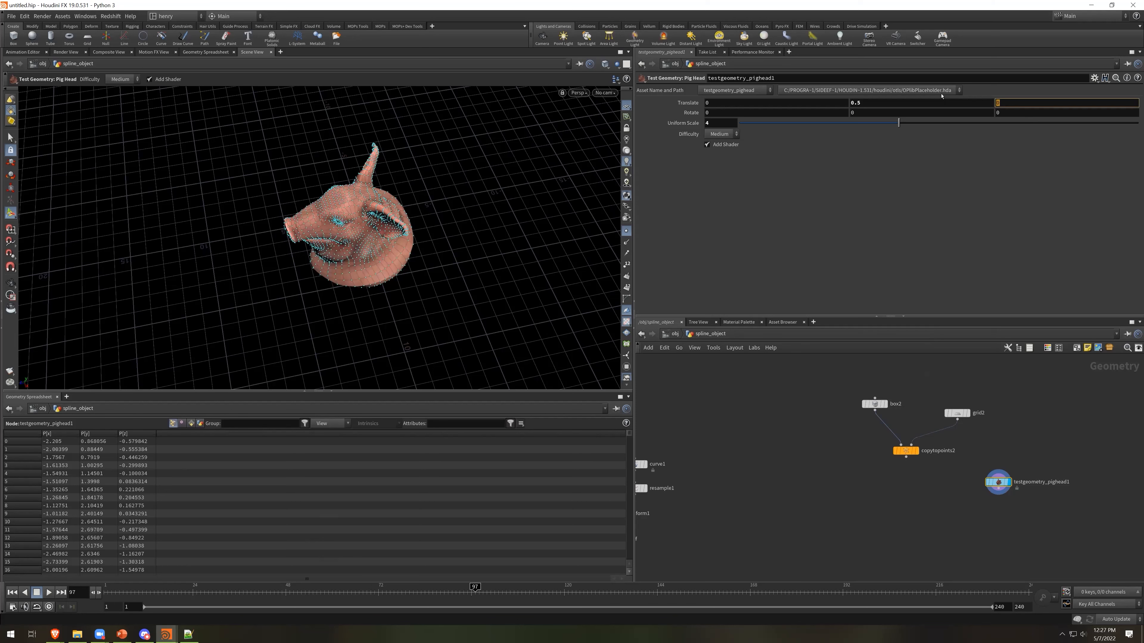
type("-1")
key("Return")
left_click_drag(389, 236, 374, 203, "alt")
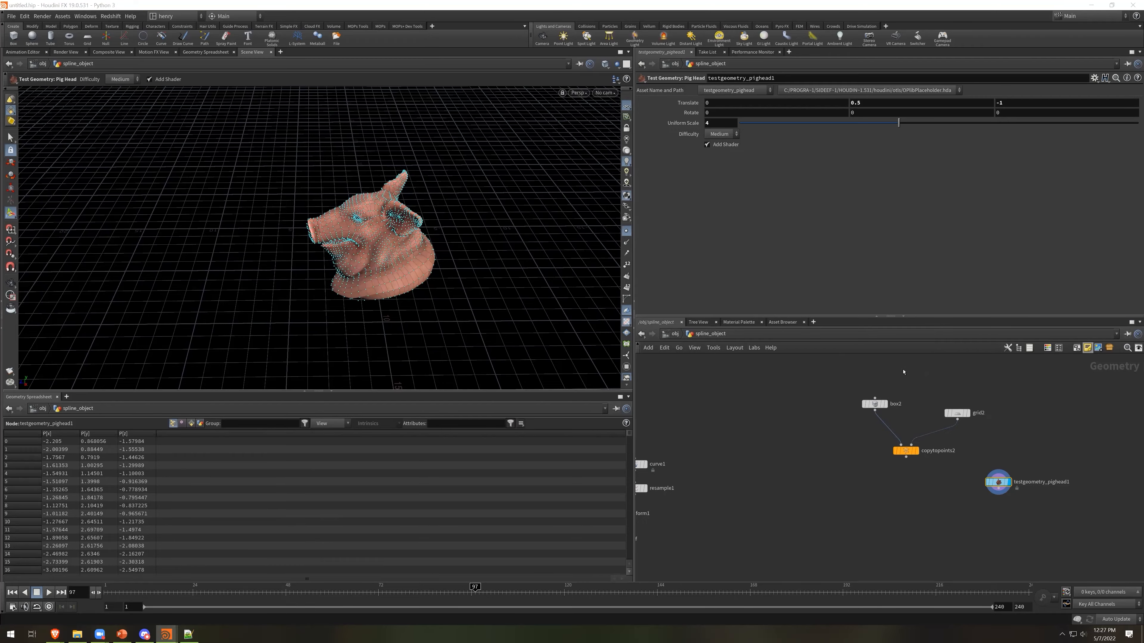
Add a displayed Transform node below testgeometry_pighead1
key("Tab")
type("trans")
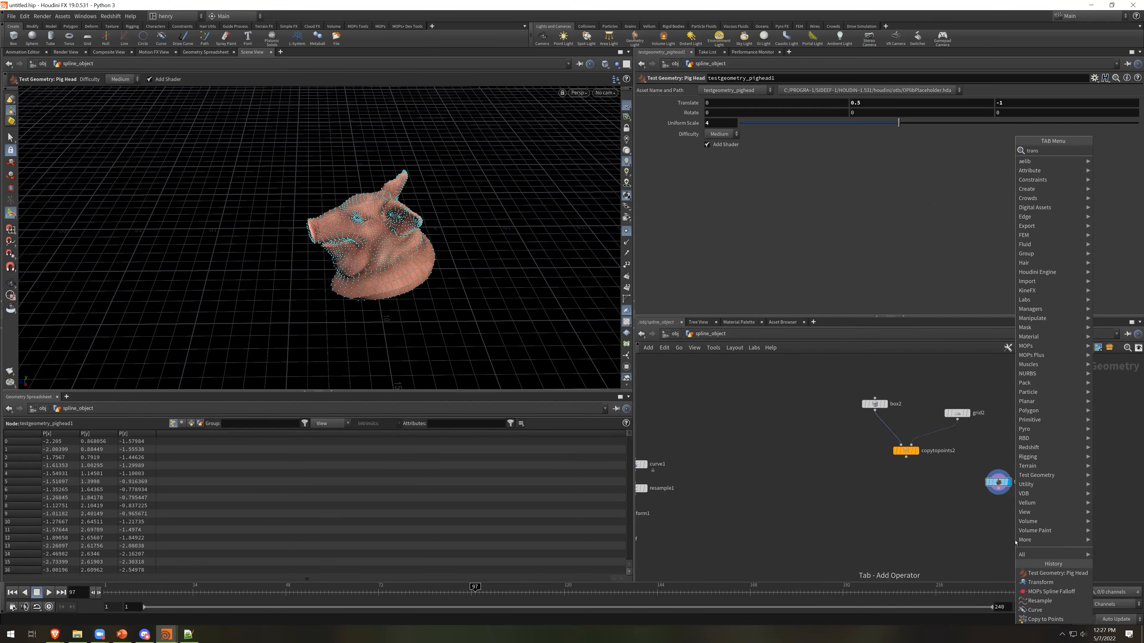
key("Return")
left_click(1016, 539)
left_click_drag(1017, 538, 1000, 513)
left_click(1014, 504)
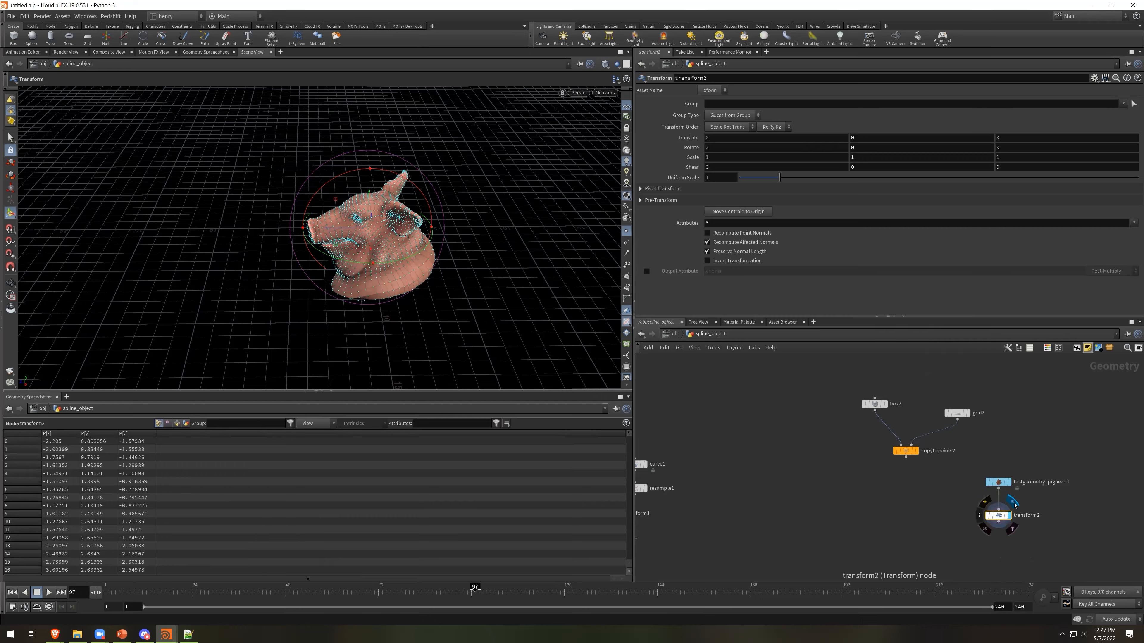
left_click(822, 146)
type("@Tim")
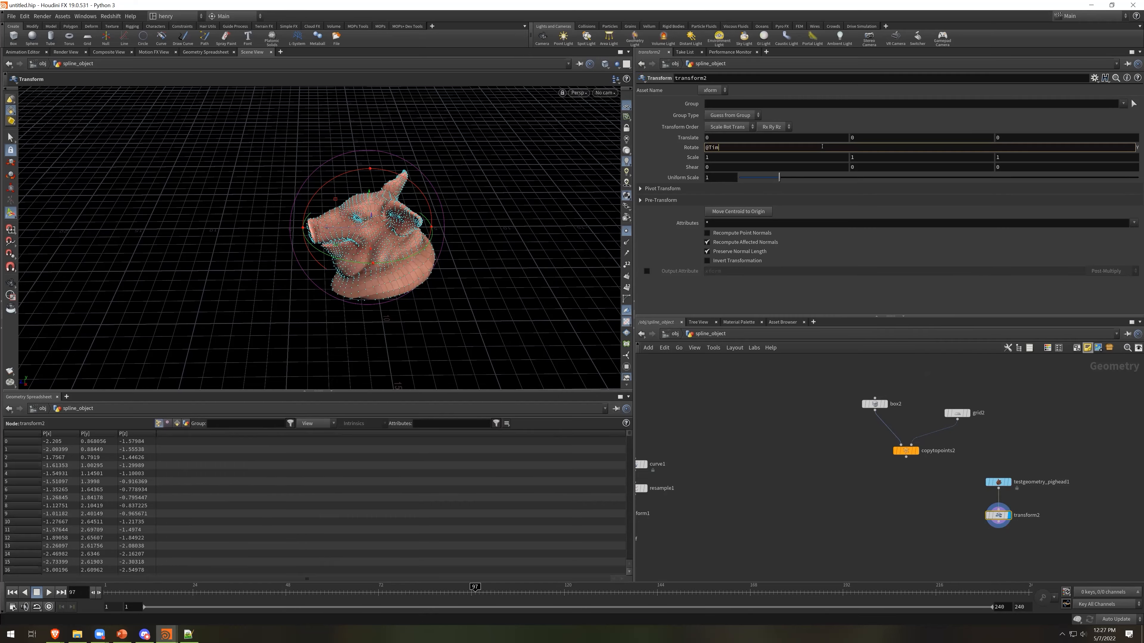
type("e*100")
key("Return")
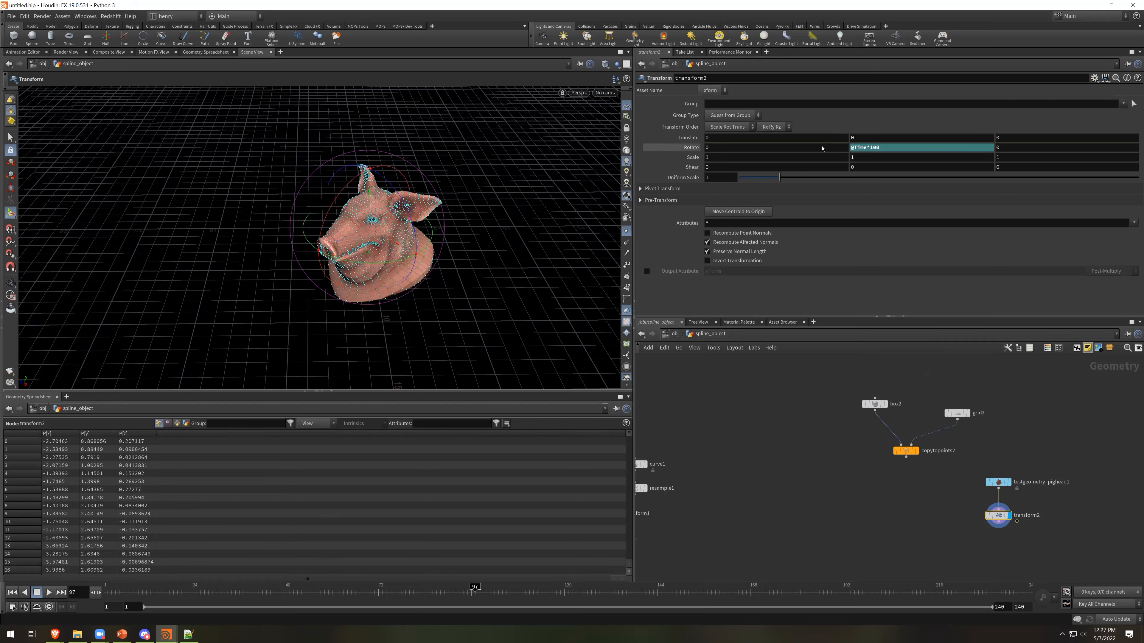
left_click_drag(246, 592, 105, 631)
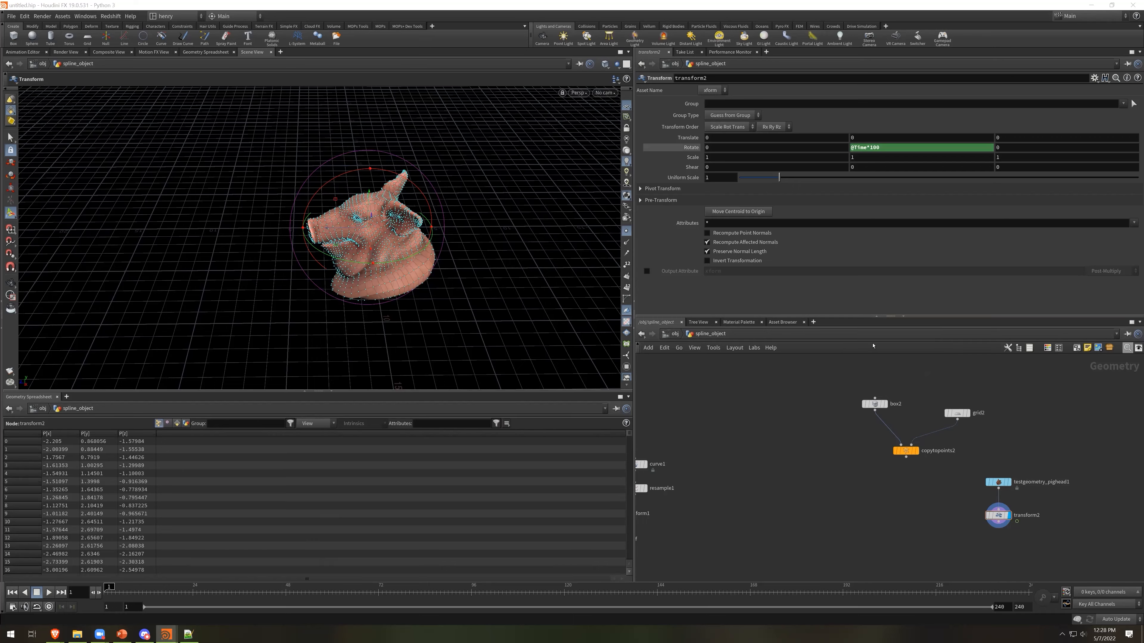
Add a displayed MOPs Object Falloff node fed by copytopoints2 and transform2
key("Tab")
type("mopsp")
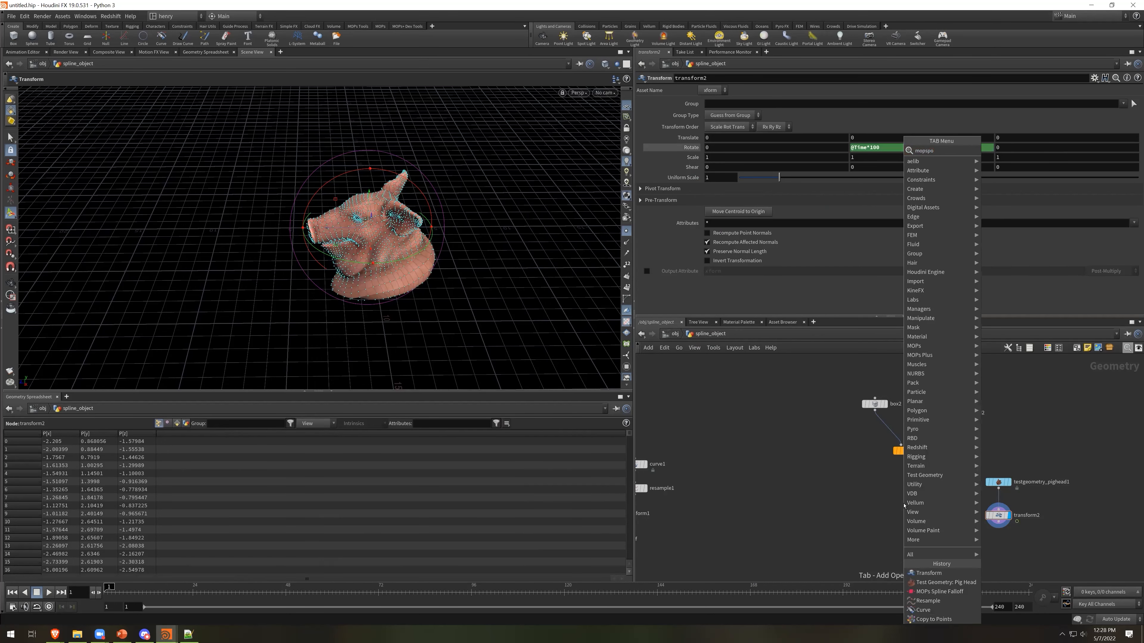
key("BackSpace")
type("obj")
key("Return")
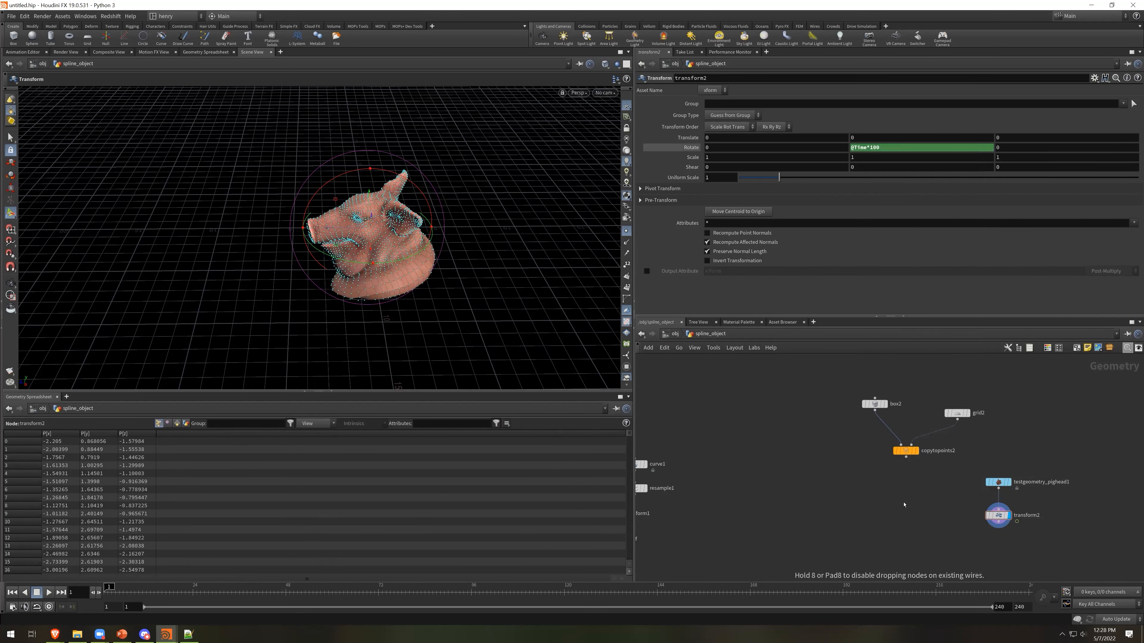
left_click(904, 502)
left_click_drag(904, 502, 916, 554)
left_click(910, 548)
left_click(906, 457)
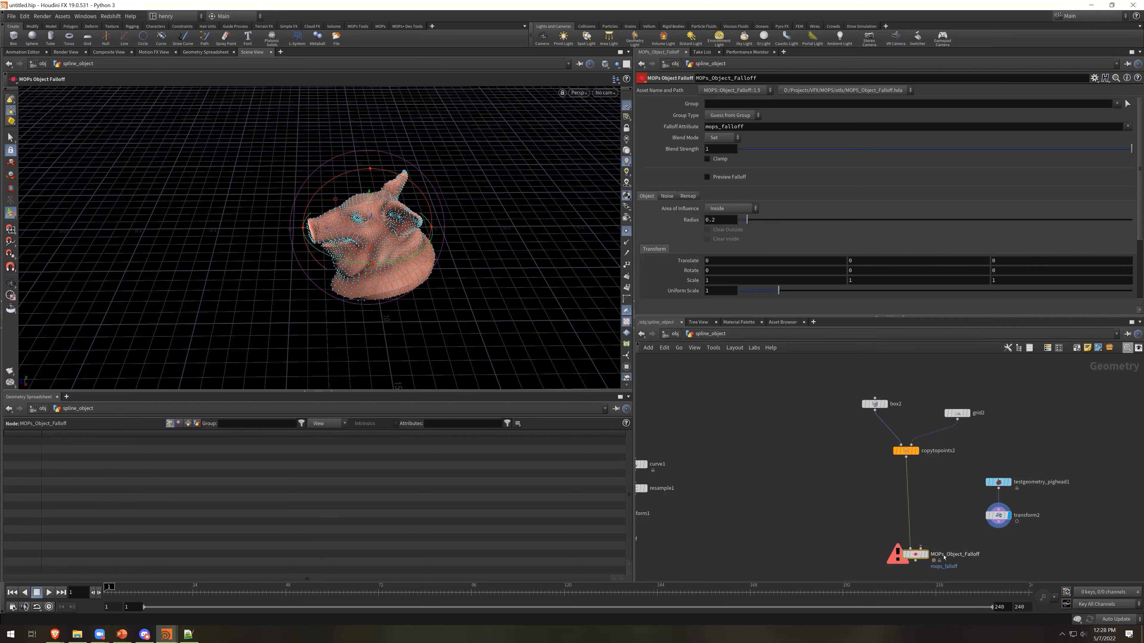
left_click(924, 547)
left_click(926, 555)
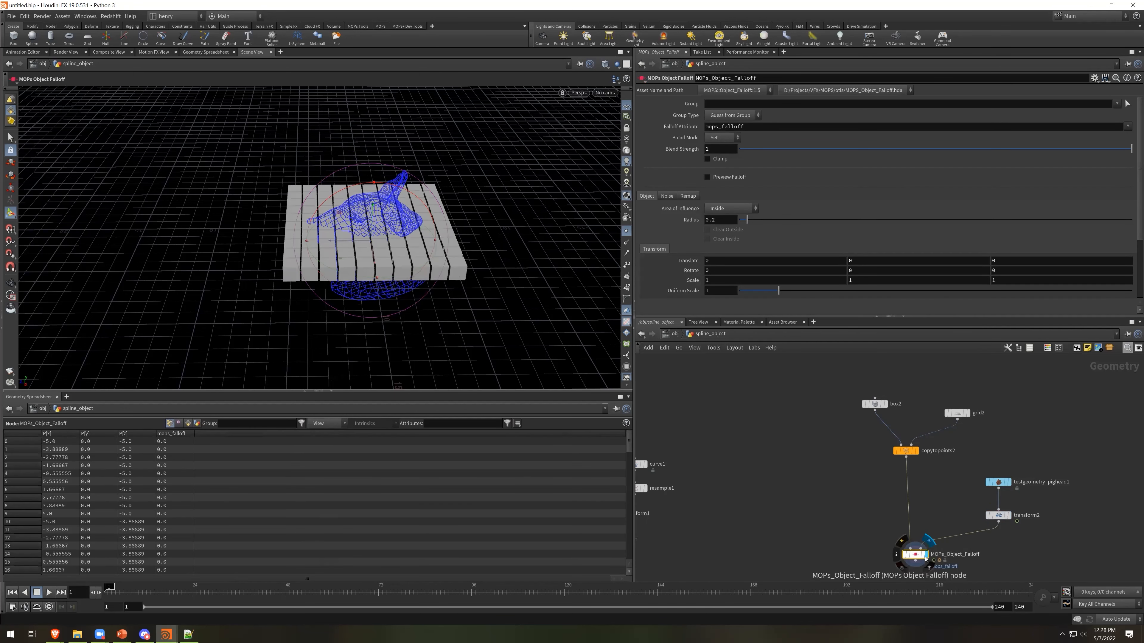
Turn on Preview Falloff for MOPs_Object_Falloff and scrub the timeline to frame 30 to check the rotating pig head's effect
left_click(707, 177)
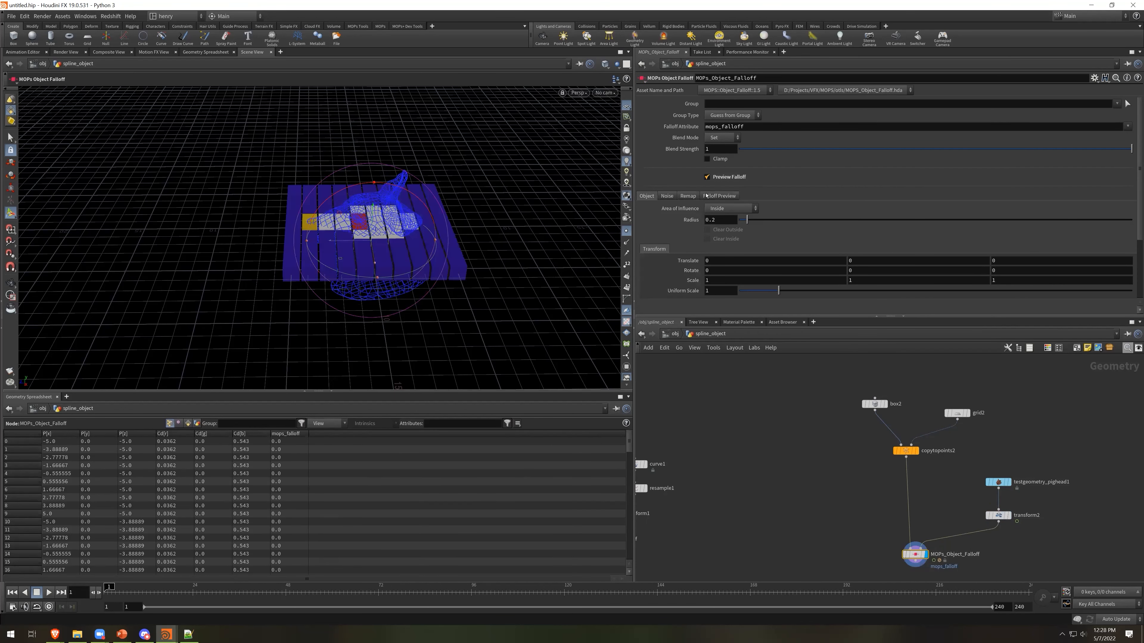
left_click_drag(444, 286, 494, 237)
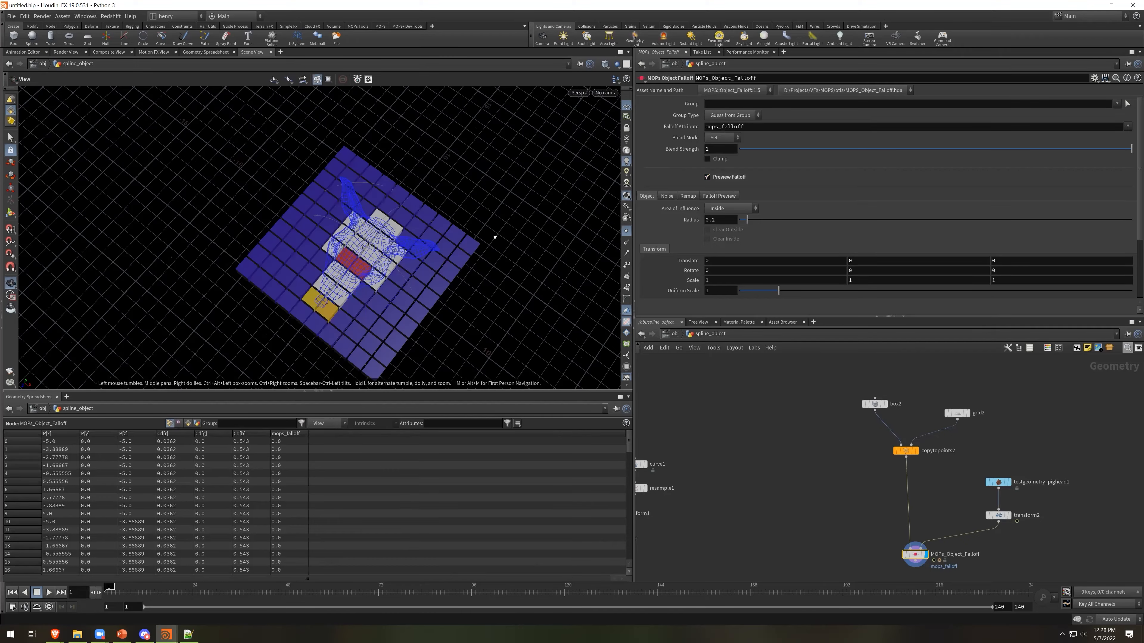
left_click_drag(449, 180, 480, 204)
key("Return")
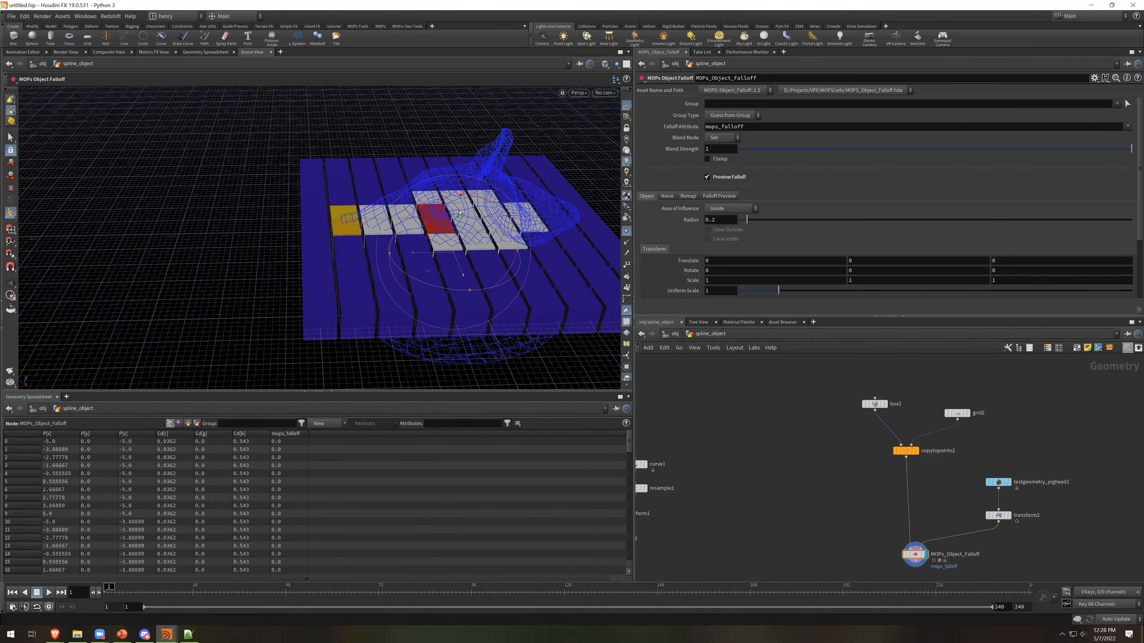
left_click_drag(197, 591, 277, 582)
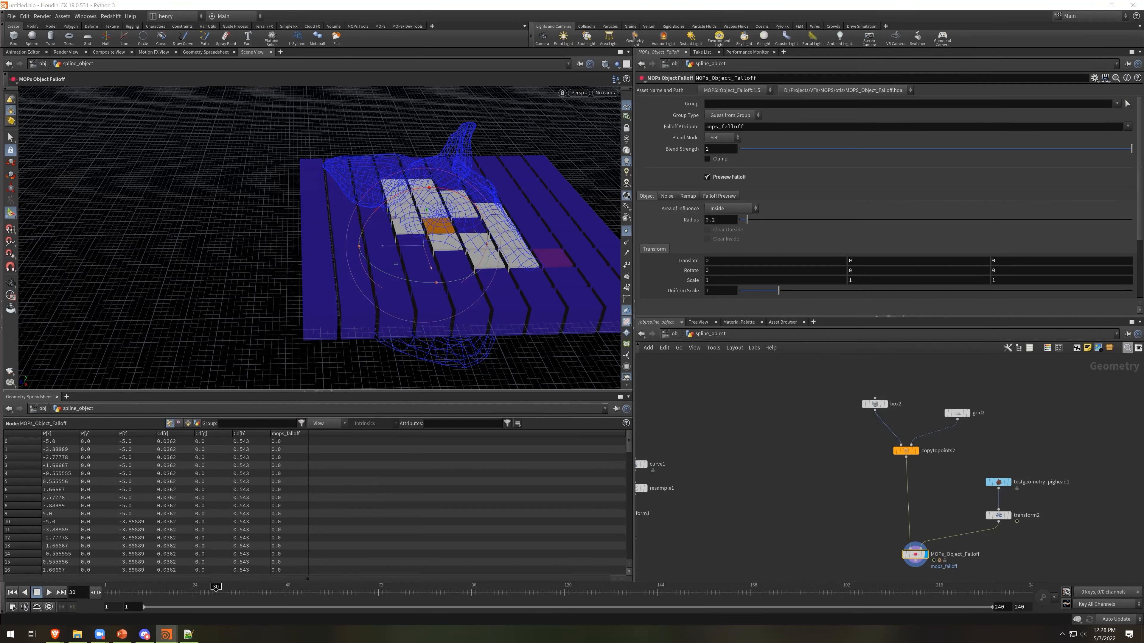
Try the Outside area of influence on MOPs_Object_Falloff with varying Radius values, ending at about 1.572
left_click_drag(760, 221, 801, 249)
left_click(730, 208)
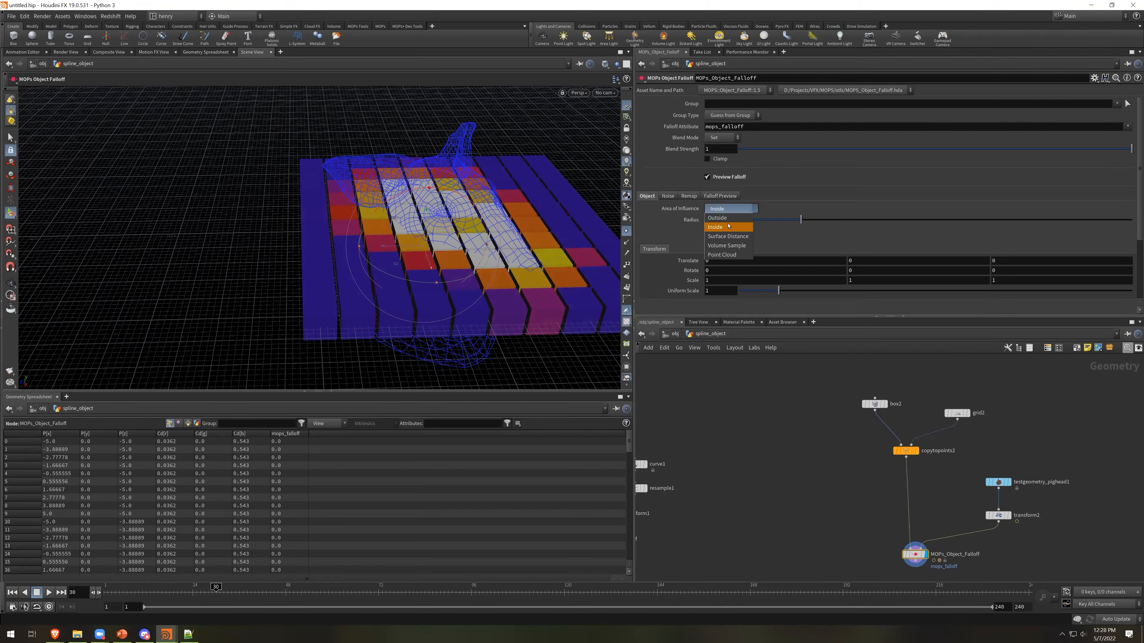
left_click(731, 218)
left_click_drag(800, 220, 739, 232)
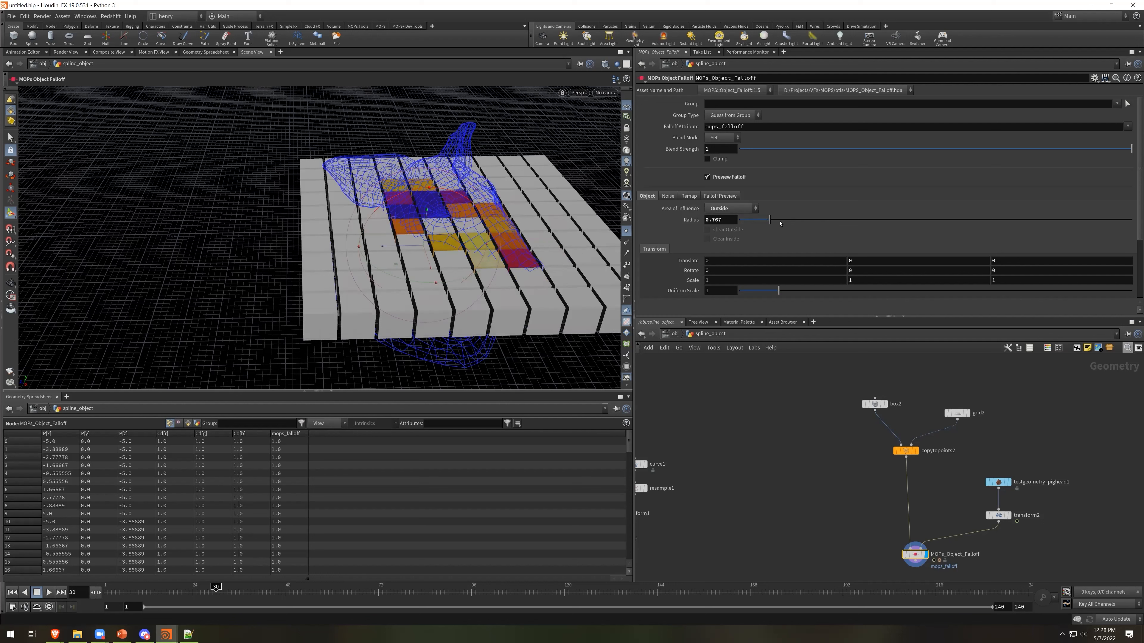
left_click_drag(765, 219, 801, 220)
Switch the falloff's Area of Influence to Surface Distance and raise the Radius to about 1.648
left_click(730, 208)
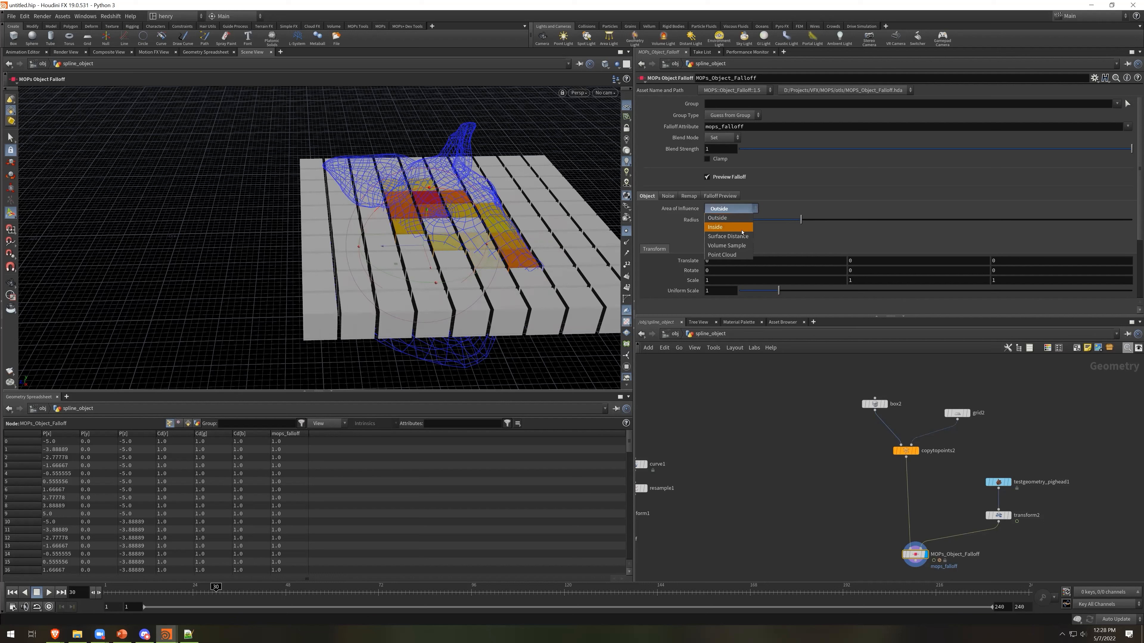
left_click(740, 236)
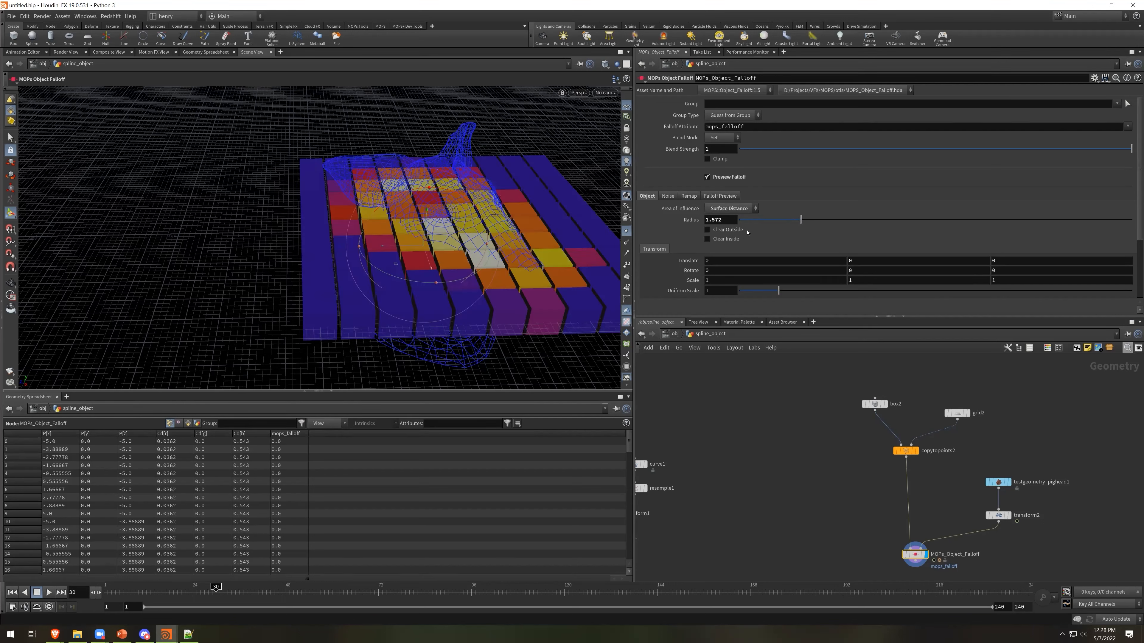
left_click_drag(801, 219, 802, 246)
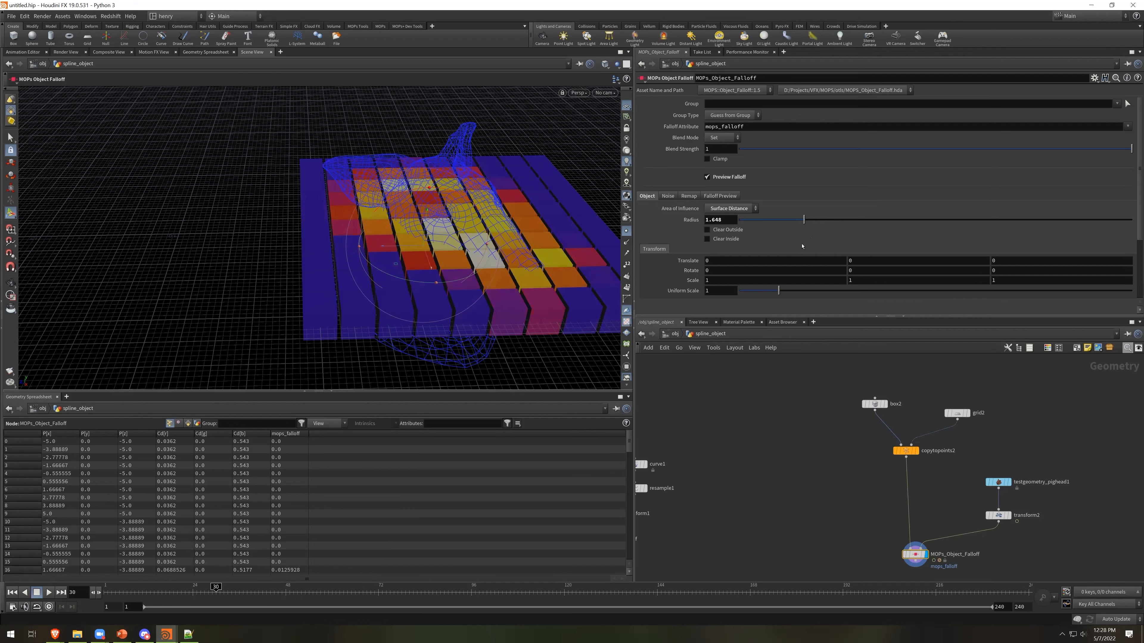
Compare the Outside area of influence, set it back to Inside, and bring up the falloff's noise settings
left_click(736, 210)
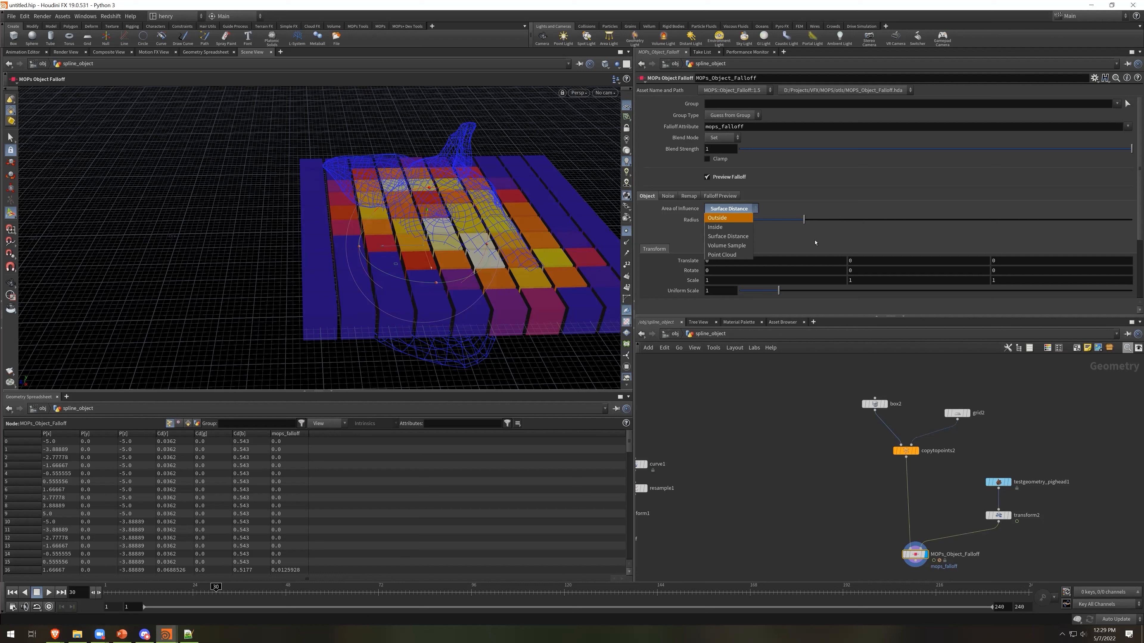
left_click(739, 218)
left_click(721, 208)
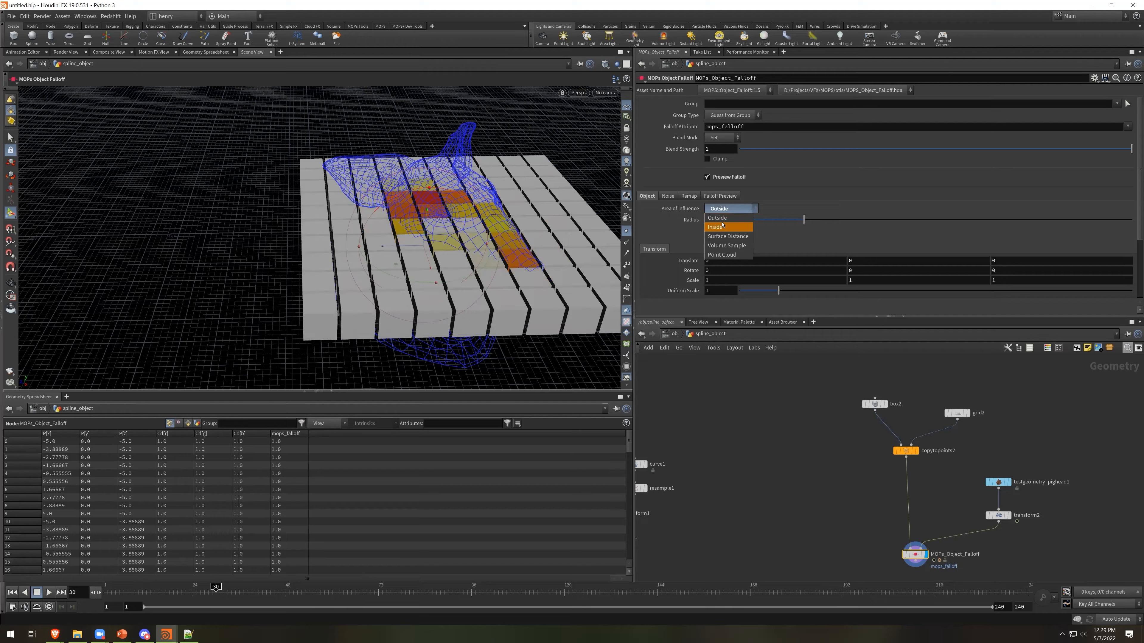
left_click(721, 214)
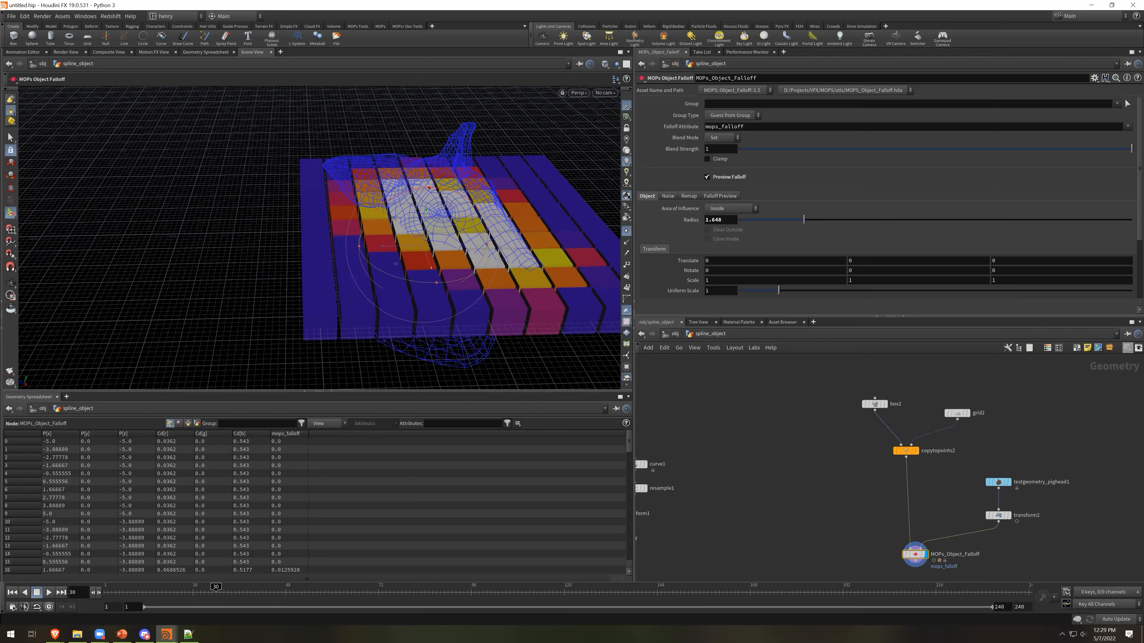
middle_click_drag(927, 505, 928, 486)
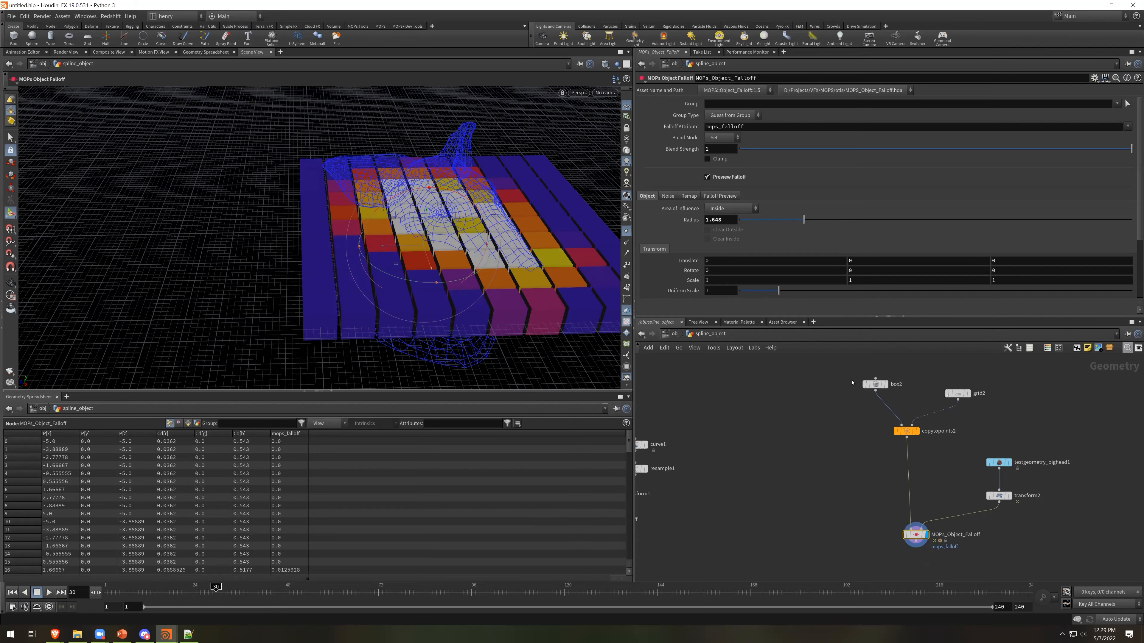
left_click(668, 196)
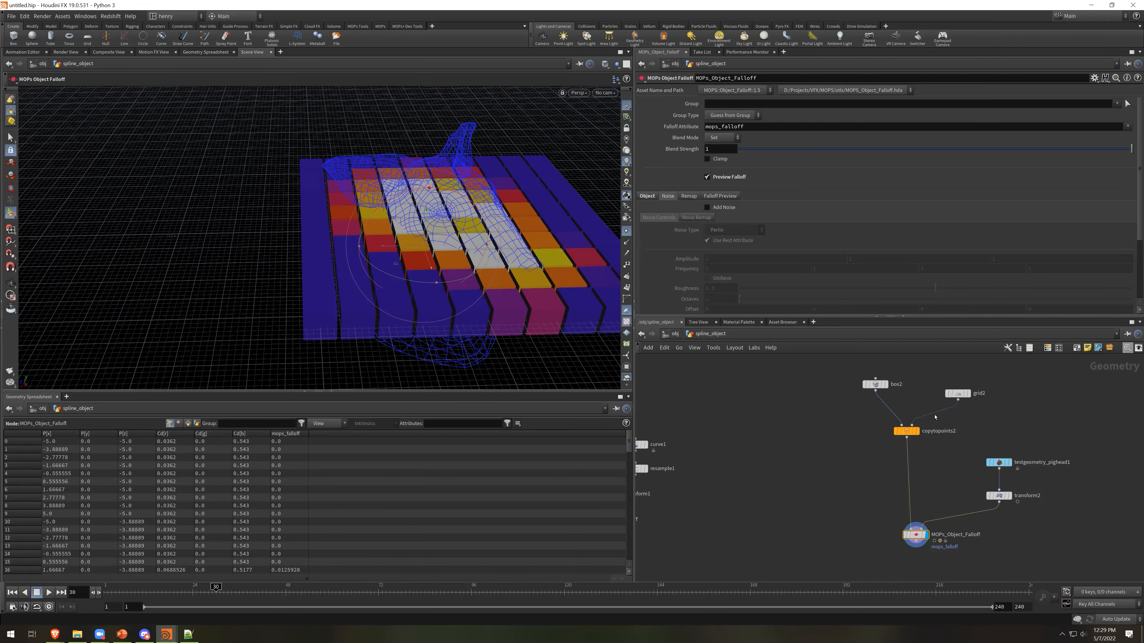
Set grid2 to 20 rows and 20 columns, and reduce box2's Uniform Scale to about 0.419
left_click(957, 394)
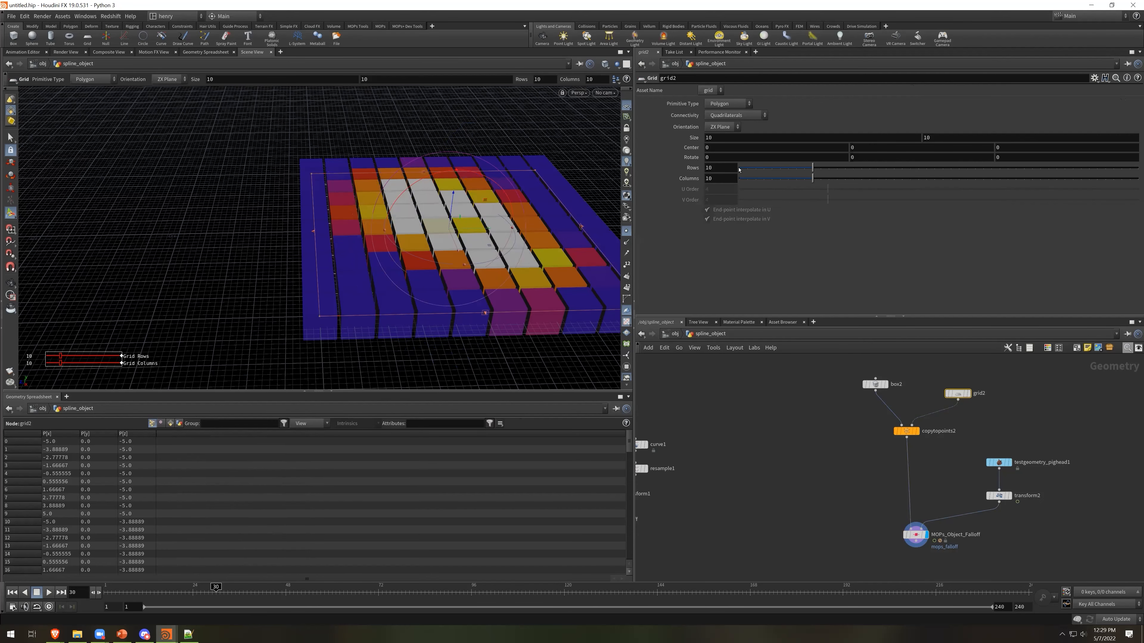
left_click_drag(812, 168, 896, 170)
left_click(896, 180)
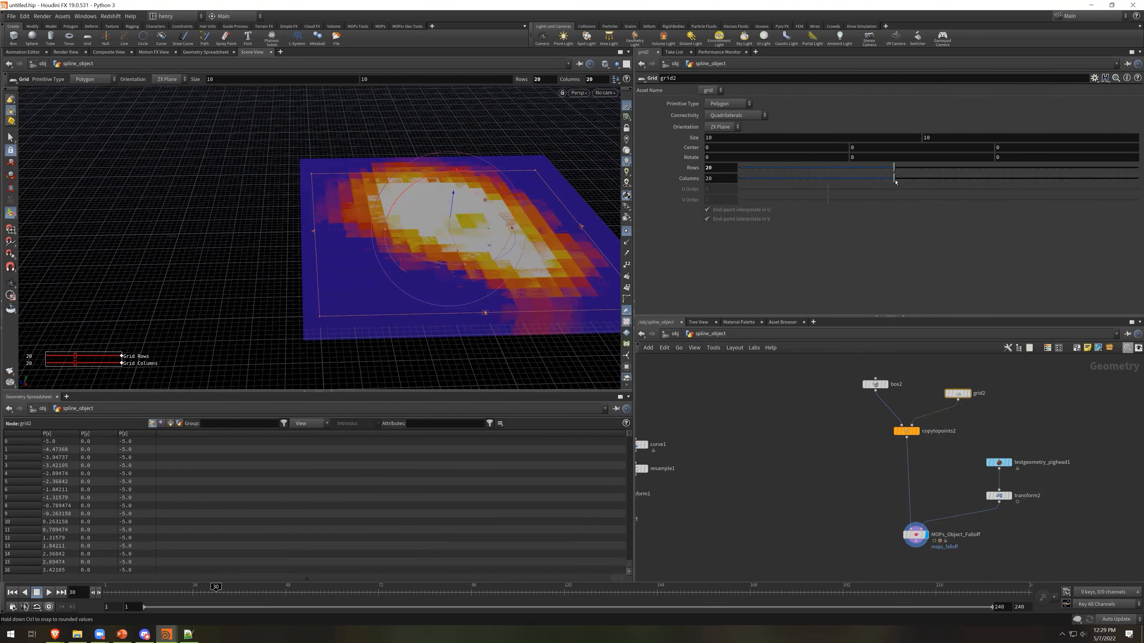
left_click(875, 384)
left_click_drag(778, 165, 748, 163)
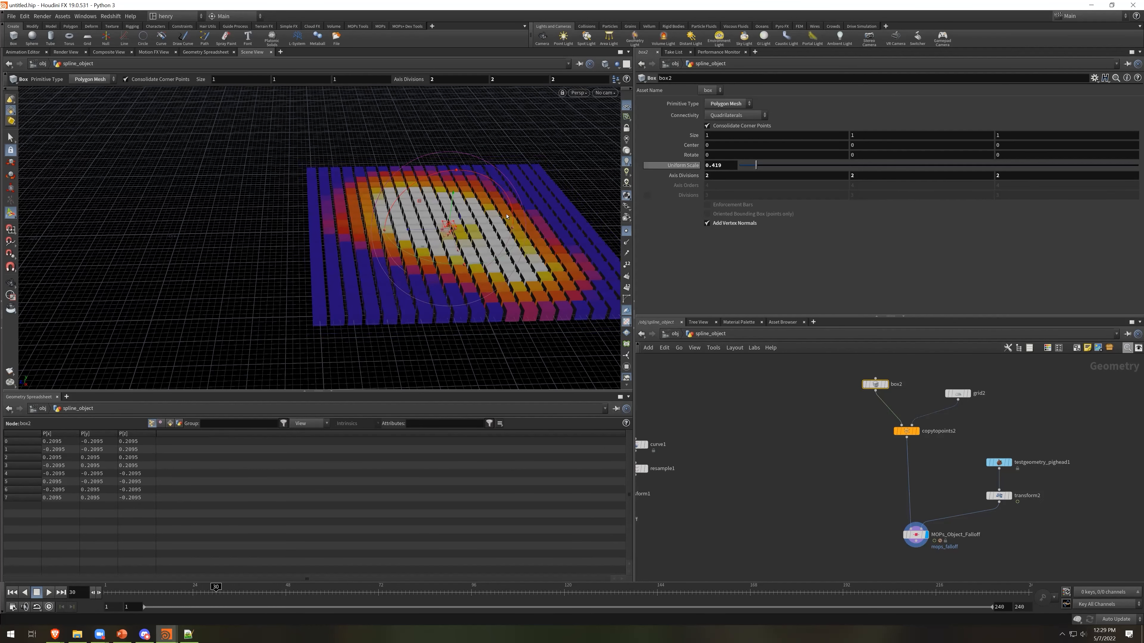
Turn on Add Noise for MOPs_Object_Falloff and examine the effect from above along with the noise controls
left_click(921, 534)
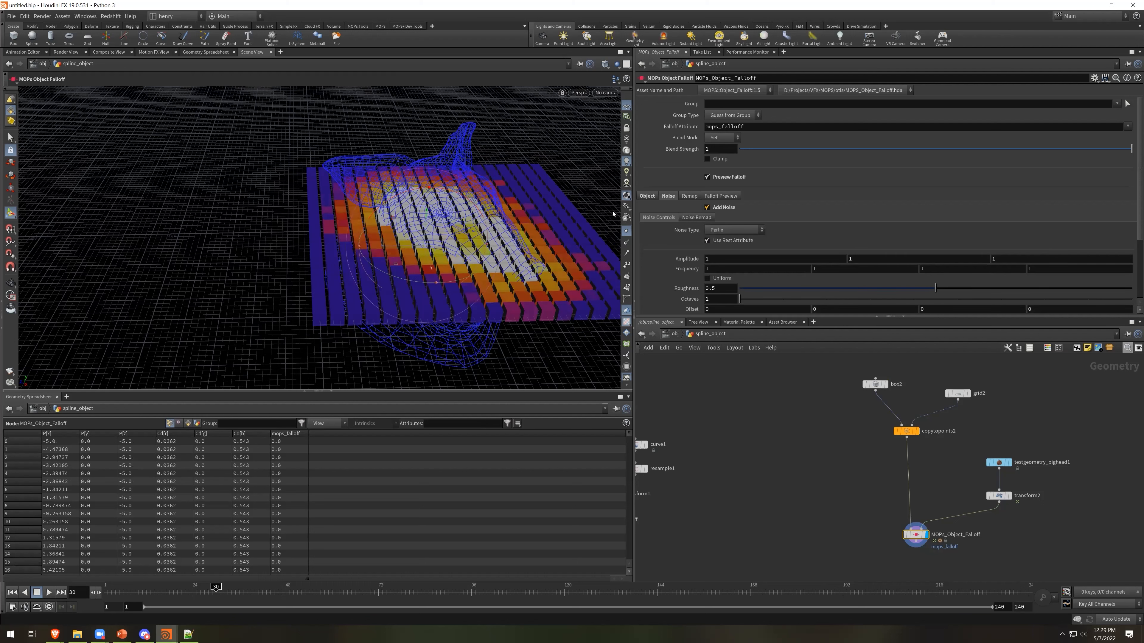
key("Escape")
left_click_drag(518, 254, 519, 316)
left_click_drag(518, 254, 518, 254)
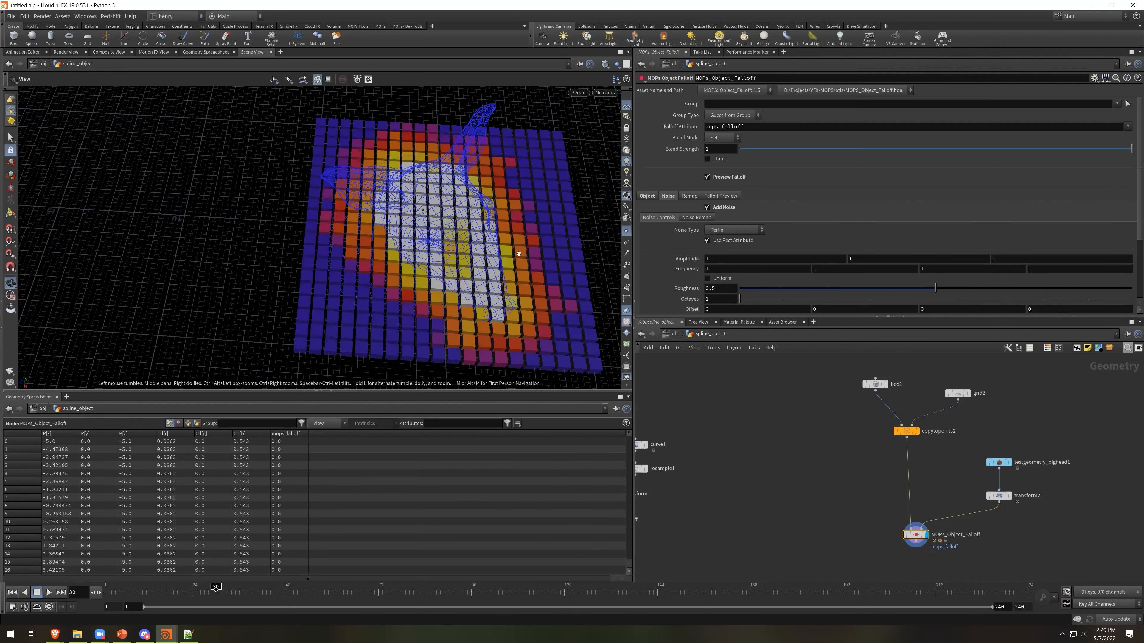
key("Return")
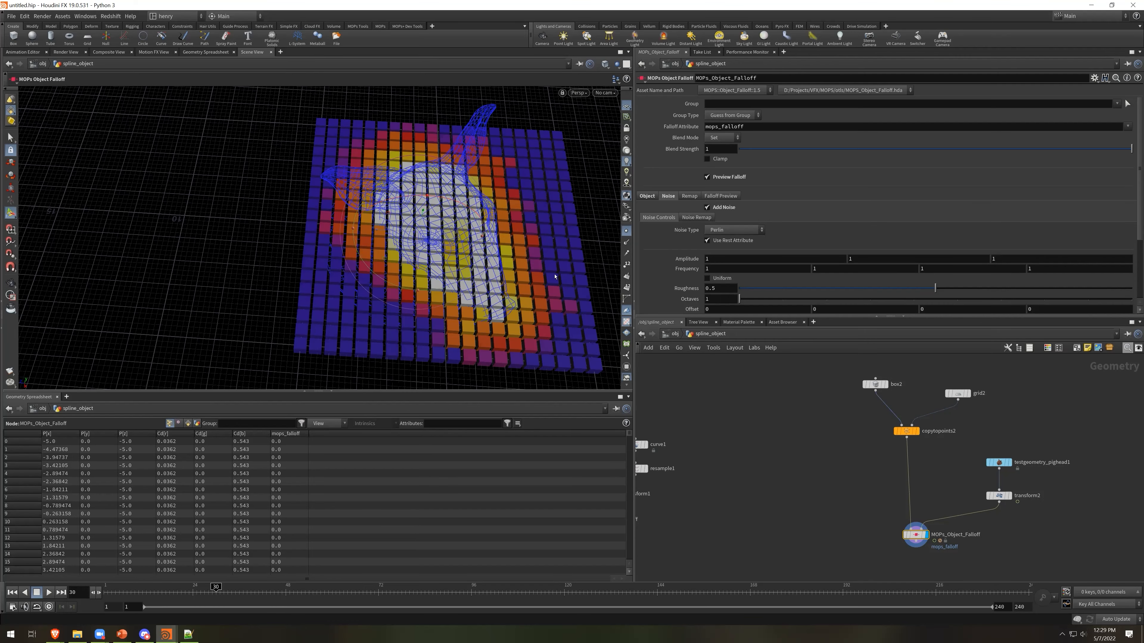
scroll(769, 195, "down", 3)
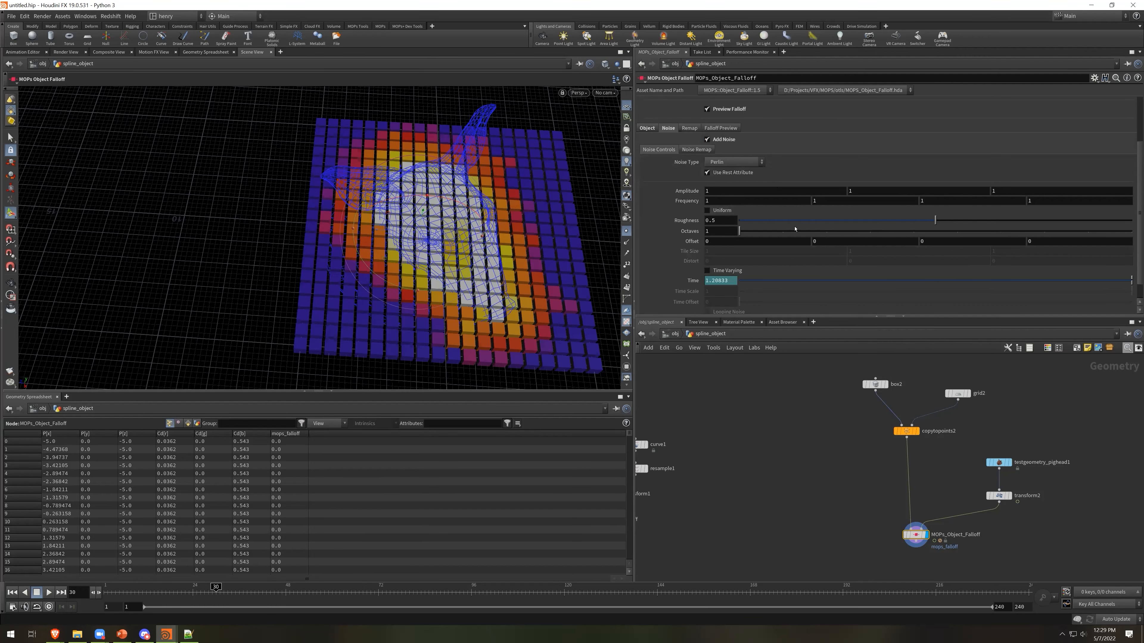
scroll(841, 260, "down", 2)
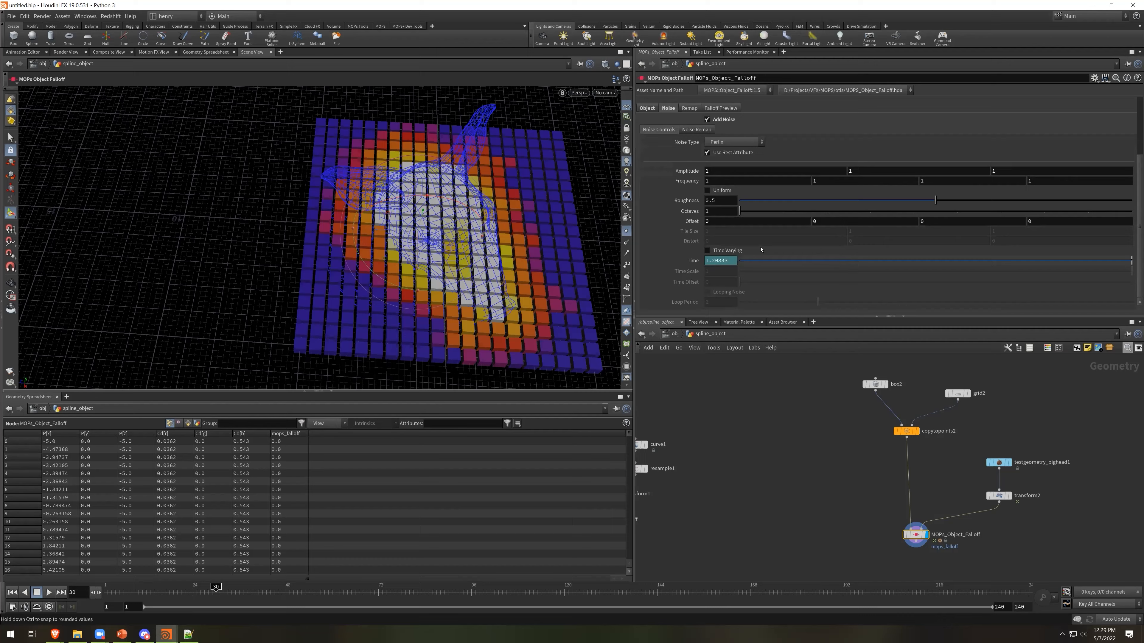
Make the object falloff's noise time-varying and preview it over the timeline with transform2 bypassed, ending at frame 1
left_click(737, 251)
left_click_drag(119, 593, 244, 604)
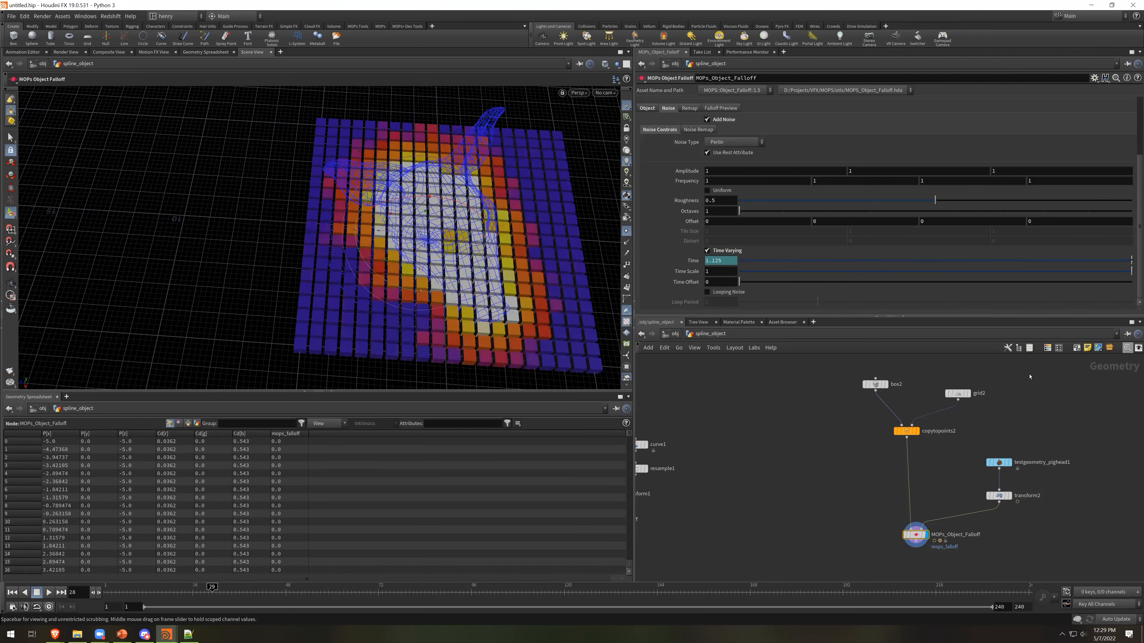
left_click(986, 482)
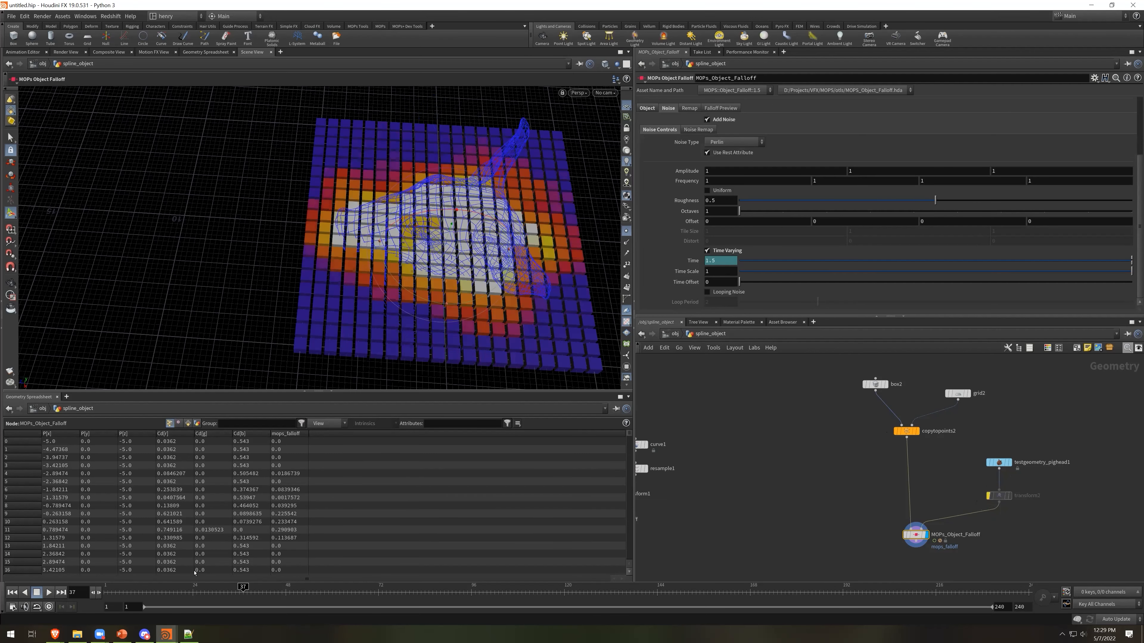
left_click_drag(254, 597, 13, 632)
left_click(932, 455)
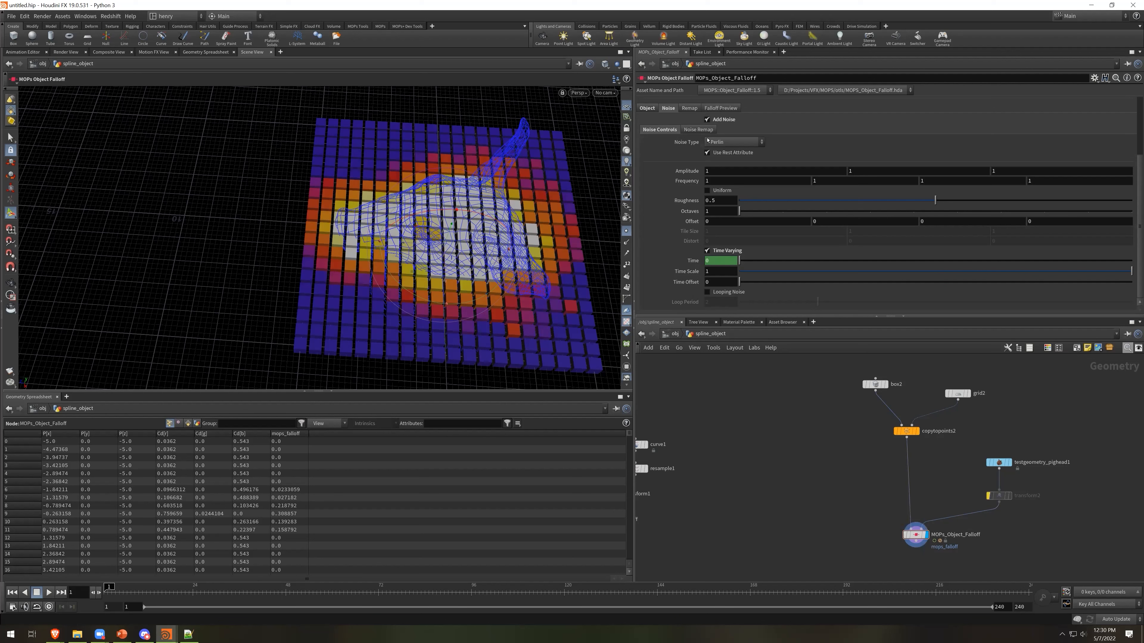
Disable Add Noise on the MOPs Object Falloff and re-enable the bypassed transform2 node
left_click(717, 121)
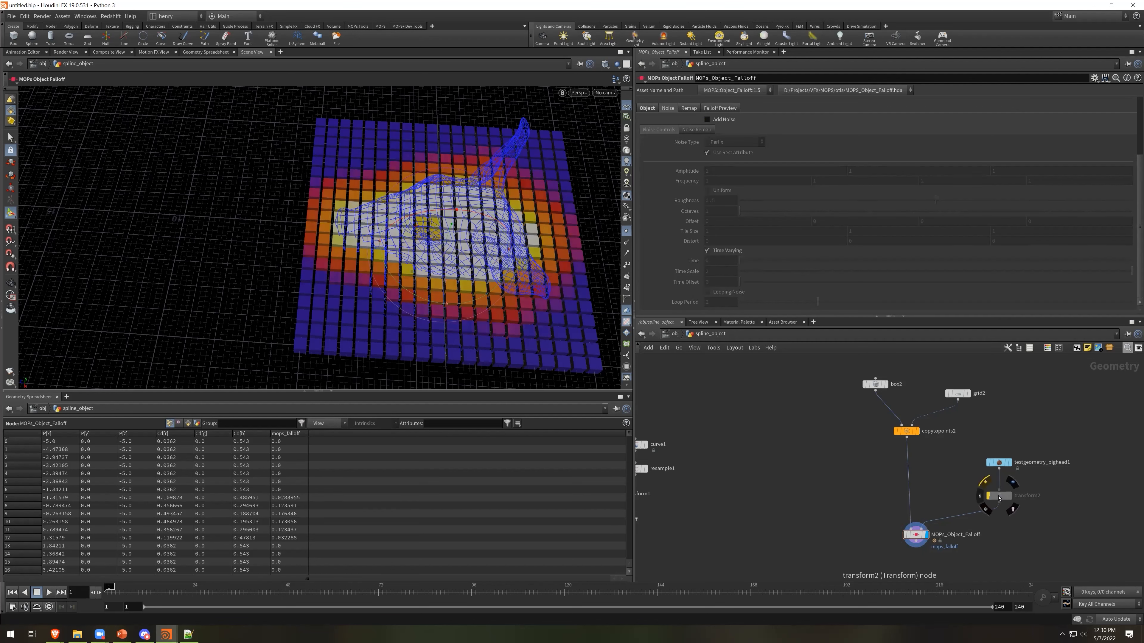
left_click(987, 495)
left_click(985, 484)
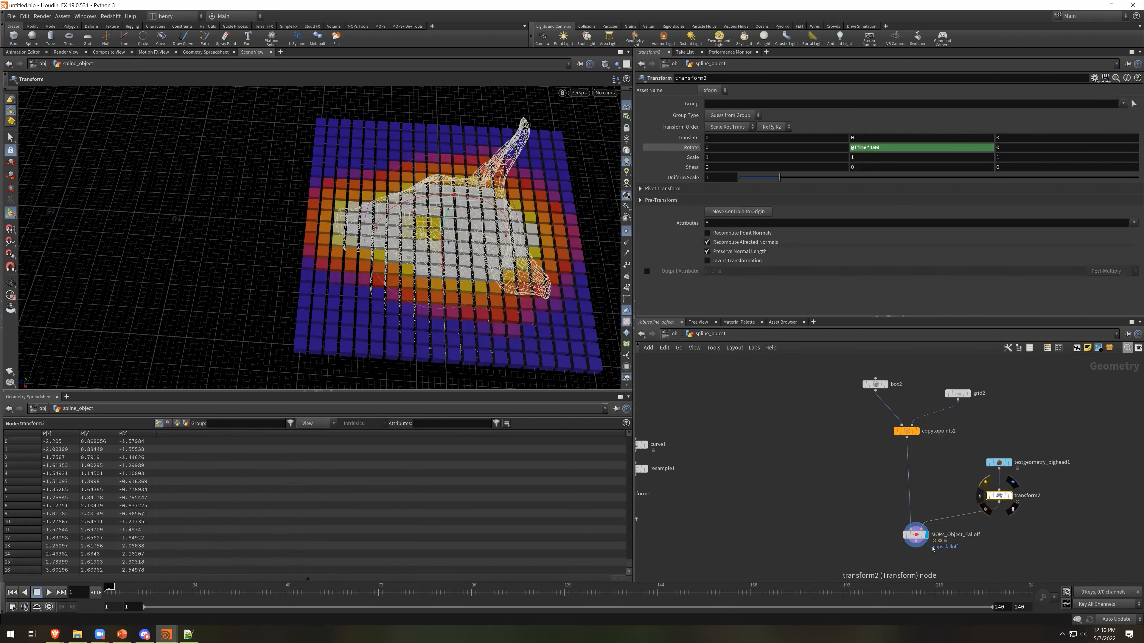
Turn off Preview Falloff on the MOPs_Object_Falloff node
left_click(914, 534)
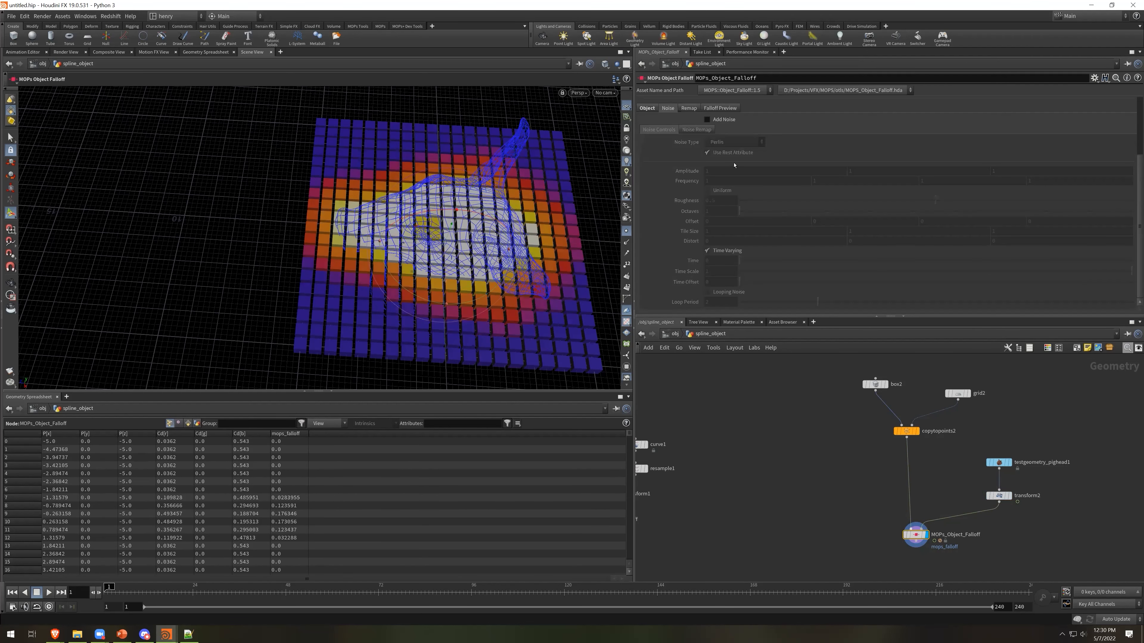
left_click(720, 109)
left_click(691, 110)
left_click(669, 109)
left_click(649, 109)
scroll(724, 208, "up", 2)
scroll(722, 177, "up", 1)
left_click(707, 177)
Add a MOPs Transform Modifier below MOPs_Object_Falloff, connected to its output and displayed
middle_click_drag(869, 565, 868, 537)
key("Tab")
type("mopst")
key("Down")
key("Down")
key("Return")
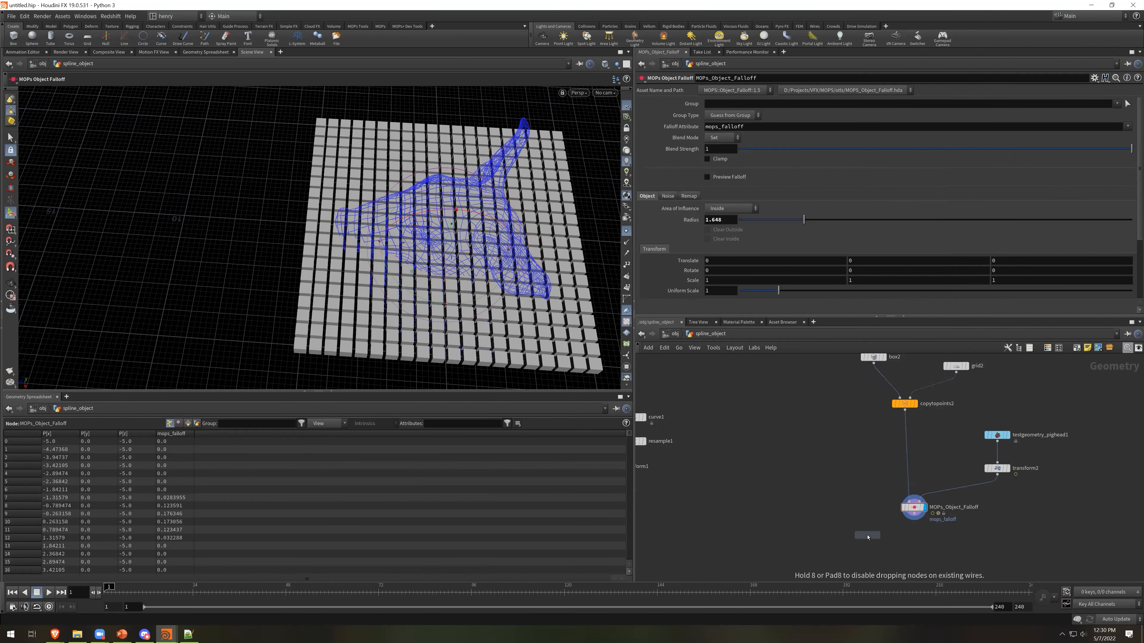
left_click(925, 563)
left_click(936, 563)
left_click_drag(926, 562, 916, 561)
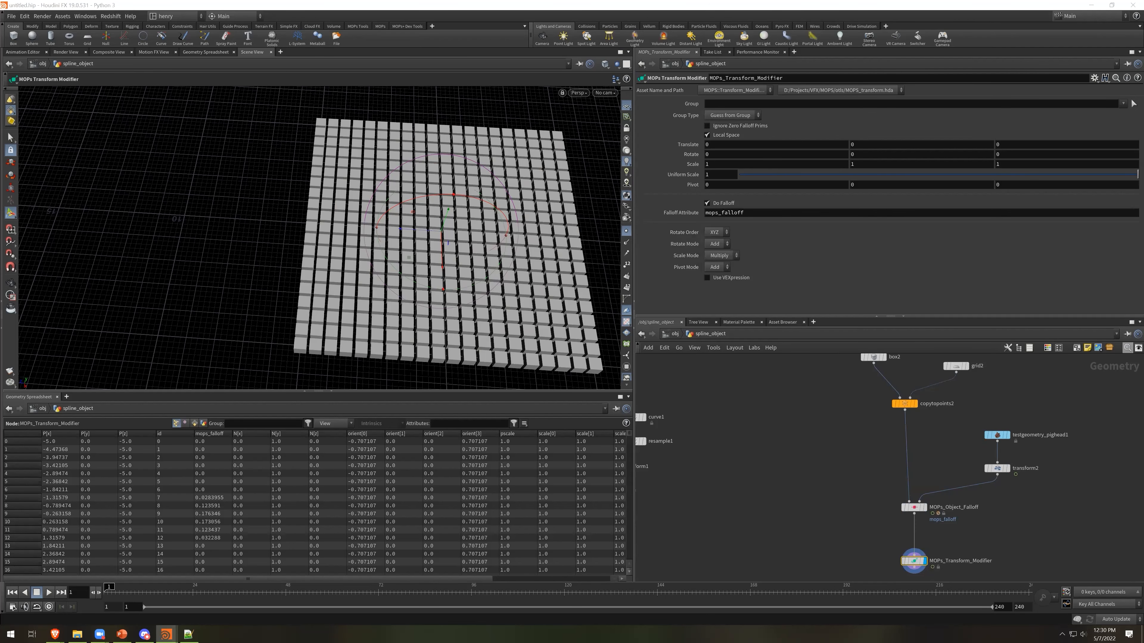
Set the Transform Modifier's Y scale to 10 and inspect the scaled boxes from a lower angle
left_click(883, 165)
type("0")
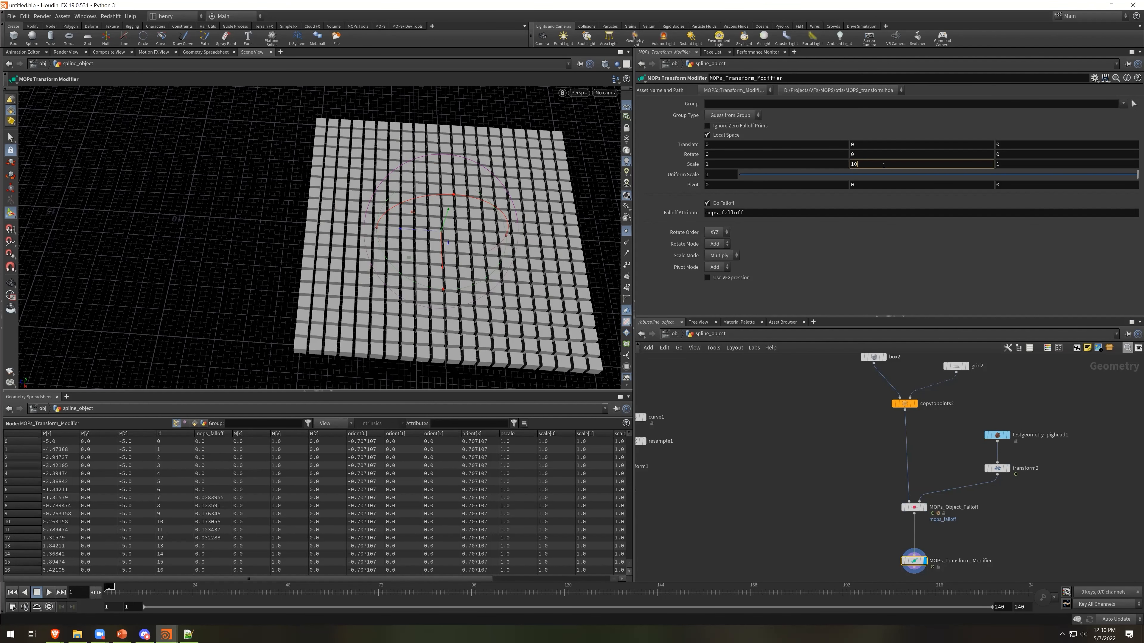
key("Return")
left_click_drag(502, 303, 864, 235, "alt")
key("Return")
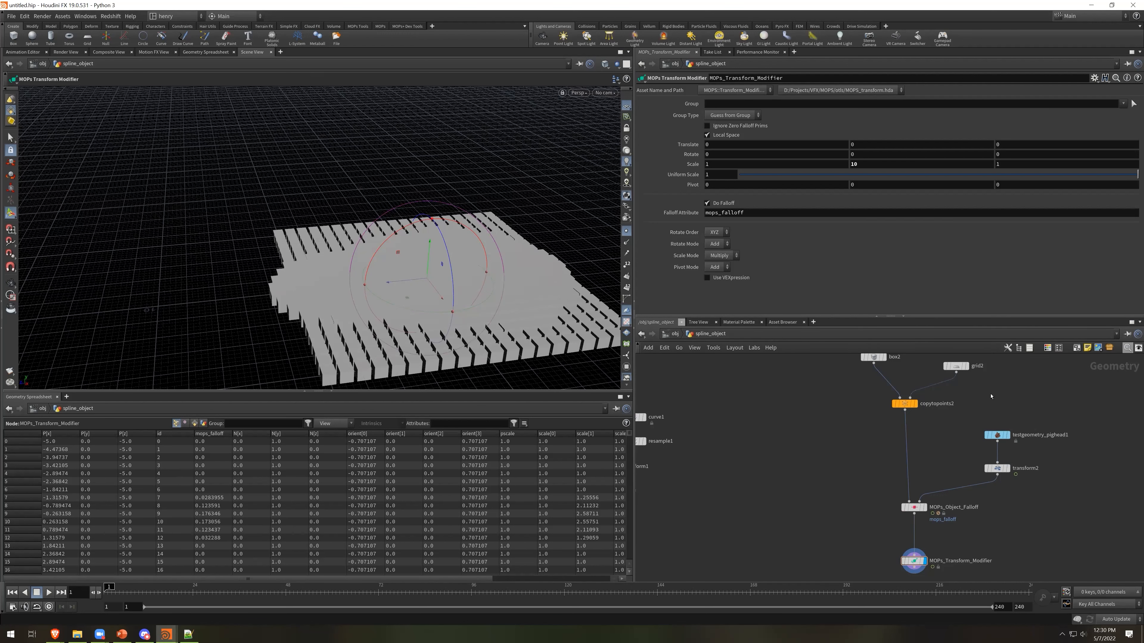
Insert a Point Wrangle between grid2 and copytopoints2 containing v@N = {0,0,1}; and v@up = {0,1,0};
key("Tab")
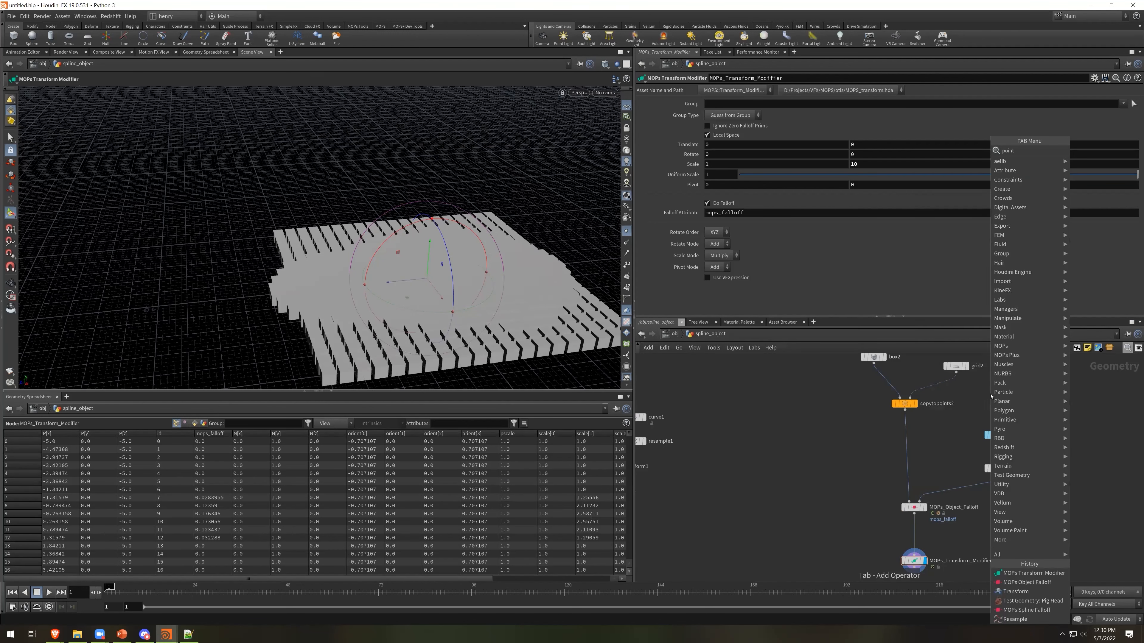
type("pw")
key("Return")
left_click(935, 391)
left_click(789, 185)
type("v@N = {0,0,1};")
key("Return")
type("v@up = {0,1,)")
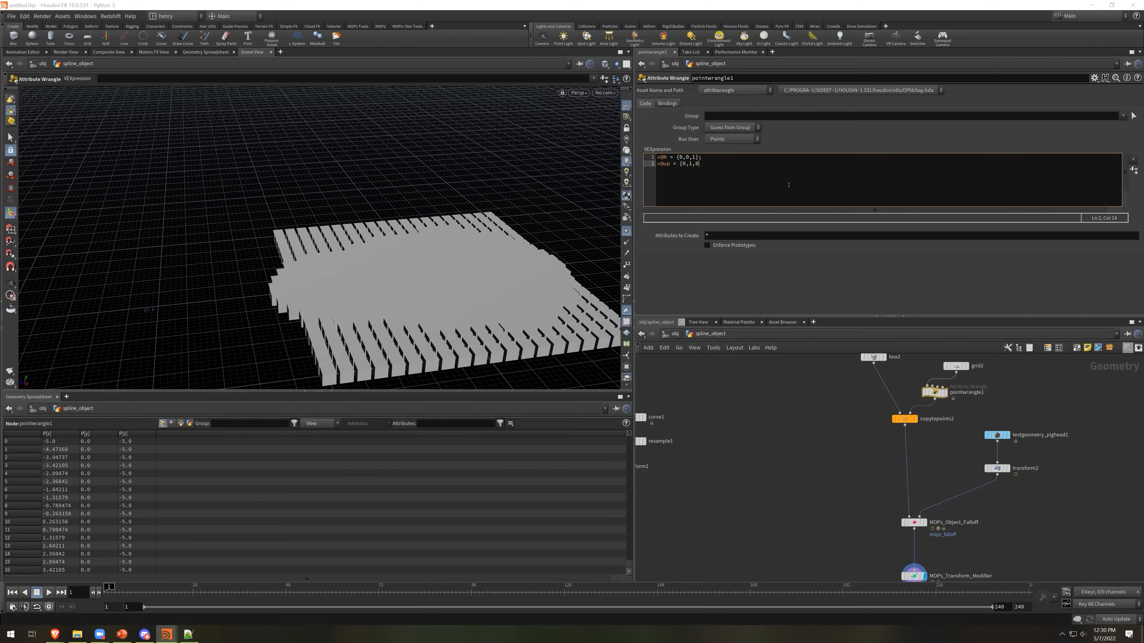
left_click(785, 439)
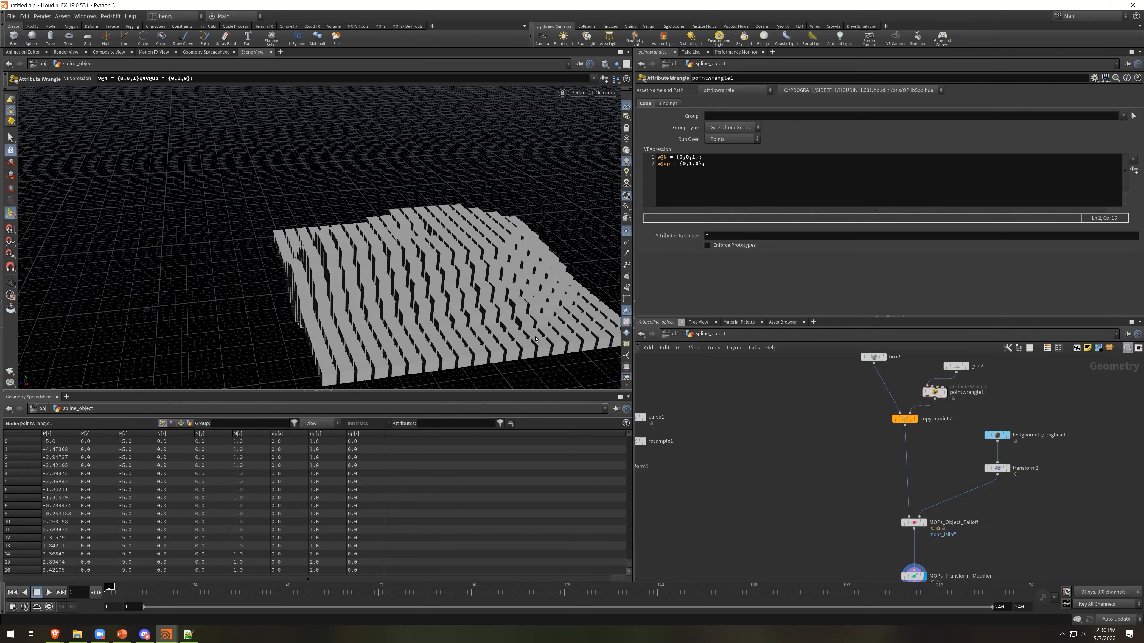
Show transform2 as a template and scrub the timeline to frame 104 to preview the scaling boxes
left_click_drag(474, 203, 455, 149, "alt")
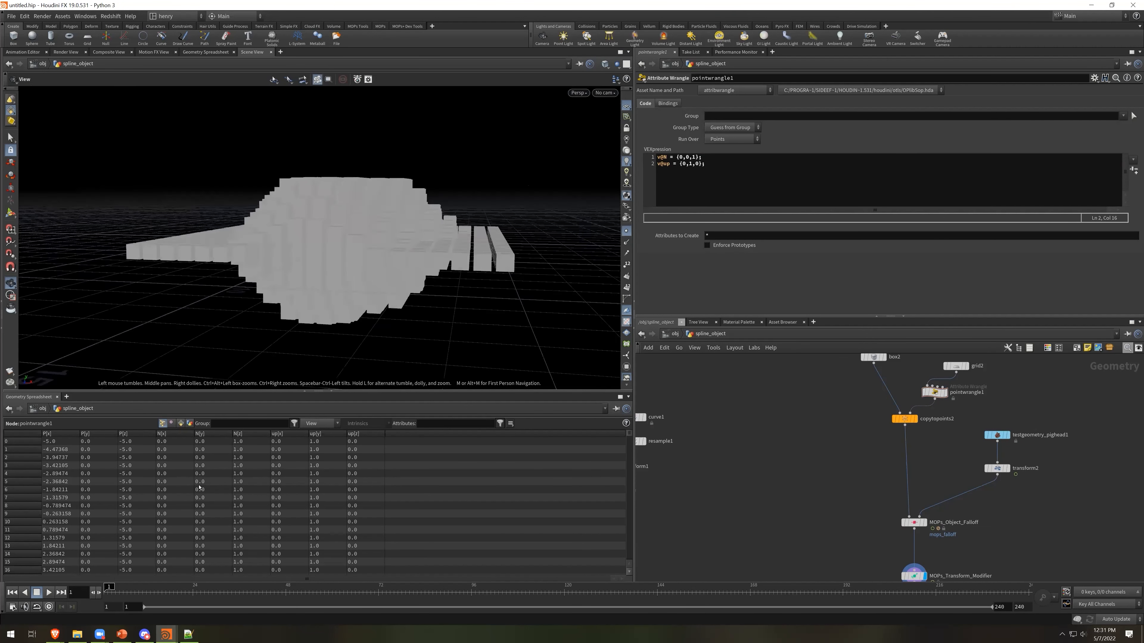
left_click_drag(111, 586, 297, 587)
left_click(1006, 468)
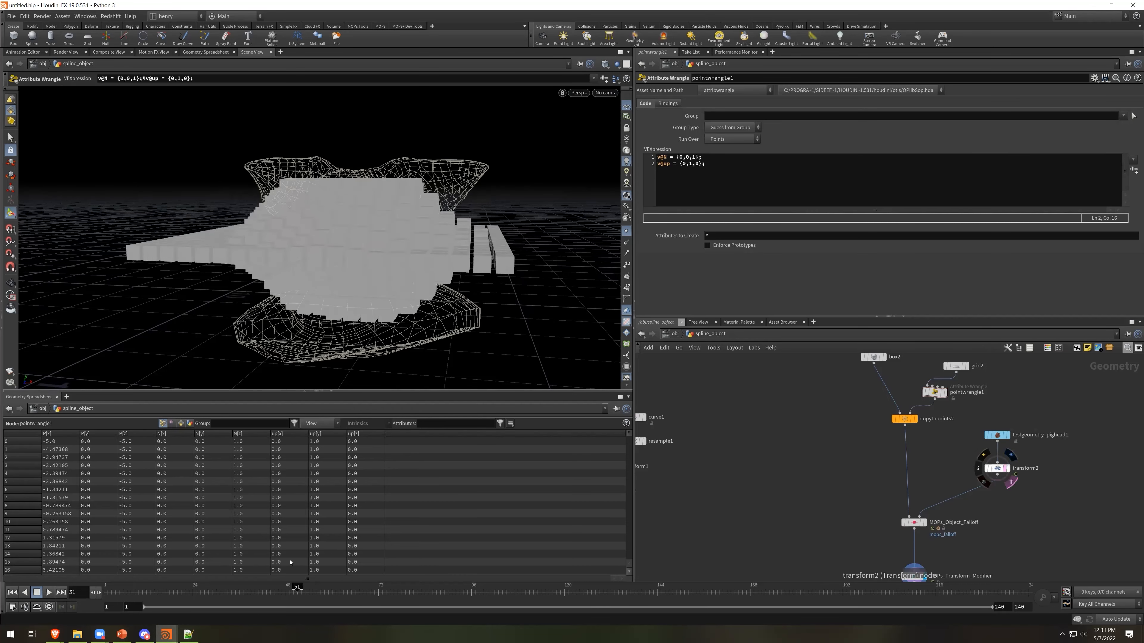
left_click_drag(203, 594, 501, 607)
left_click_drag(382, 301, 428, 297, "alt")
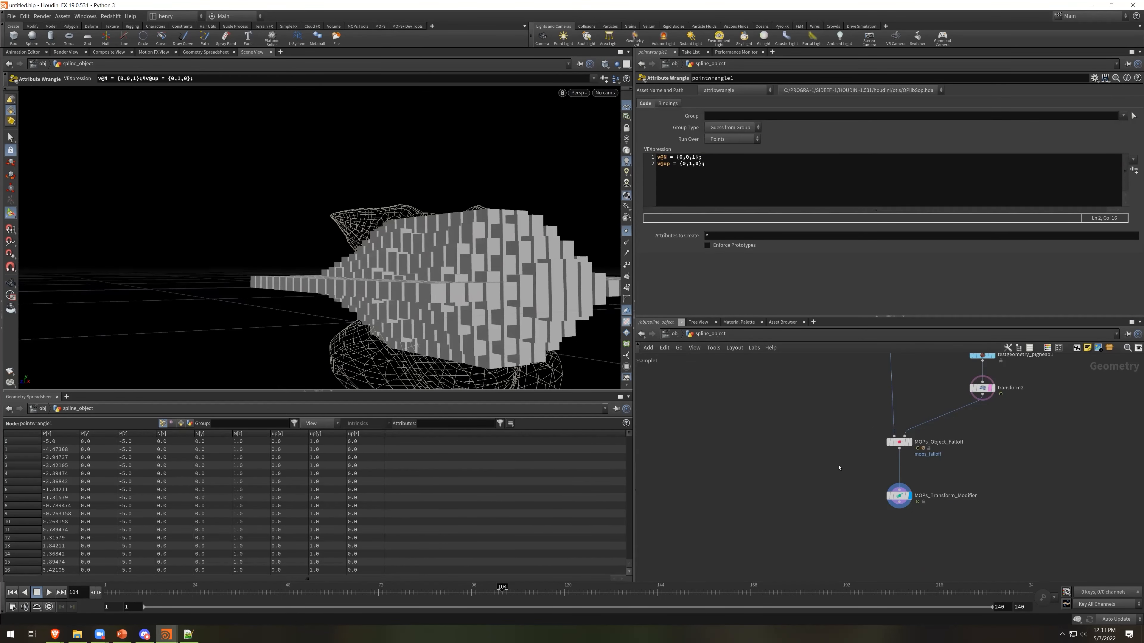
Insert a MOPs Pivot between MOPs_Object_Falloff and MOPs_Transform_Modifier with its mode set to Align to BBox
key("Tab")
type("pivo")
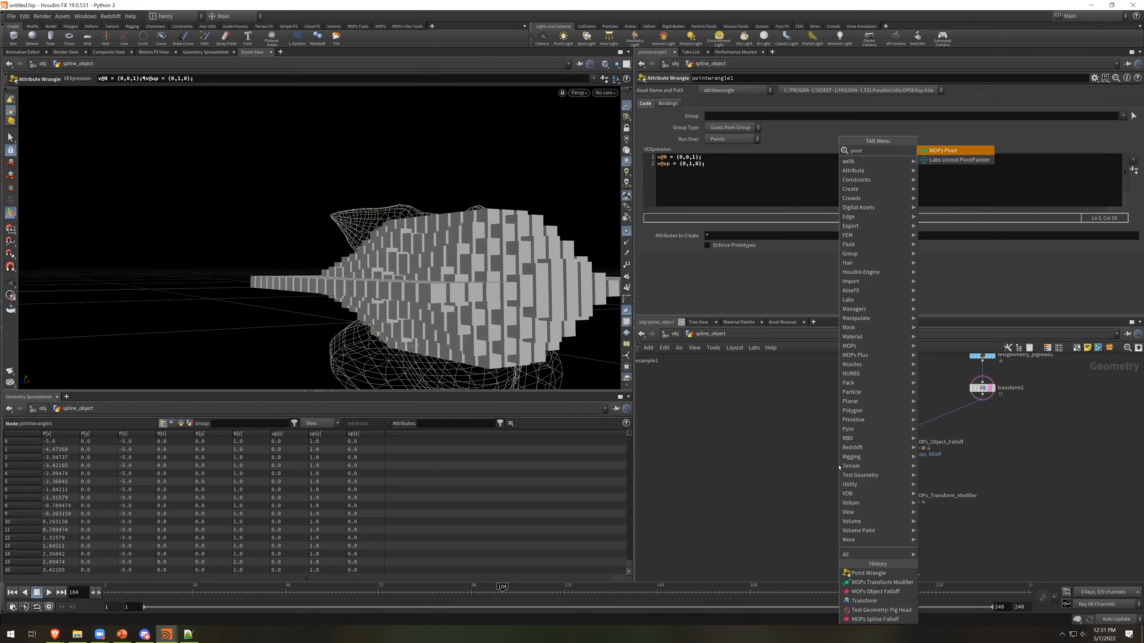
key("Return")
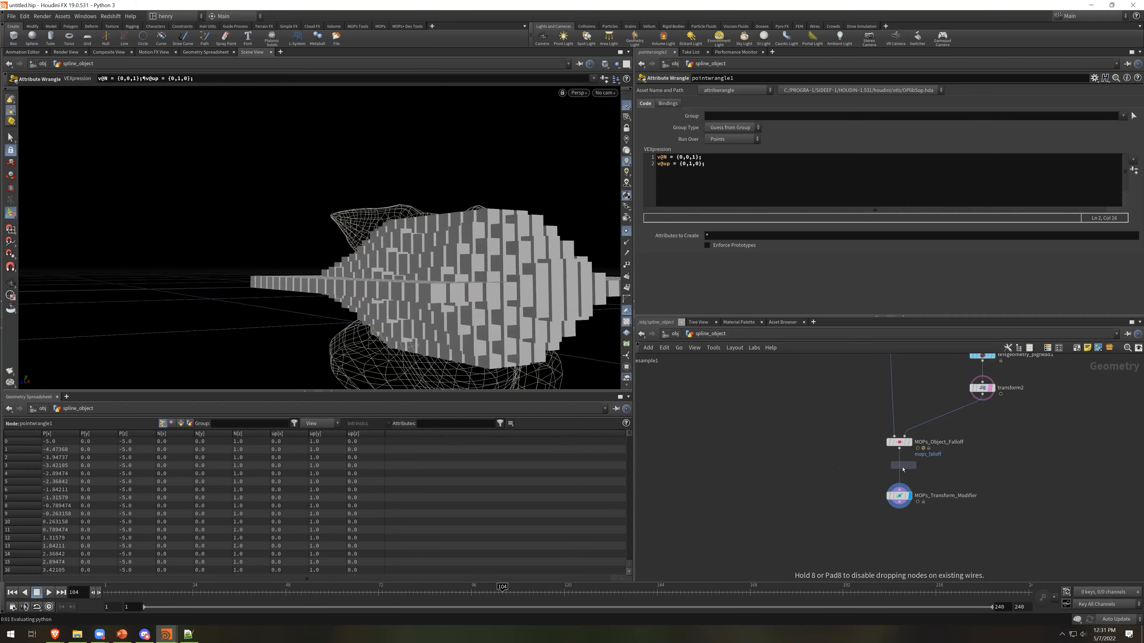
left_click(900, 469)
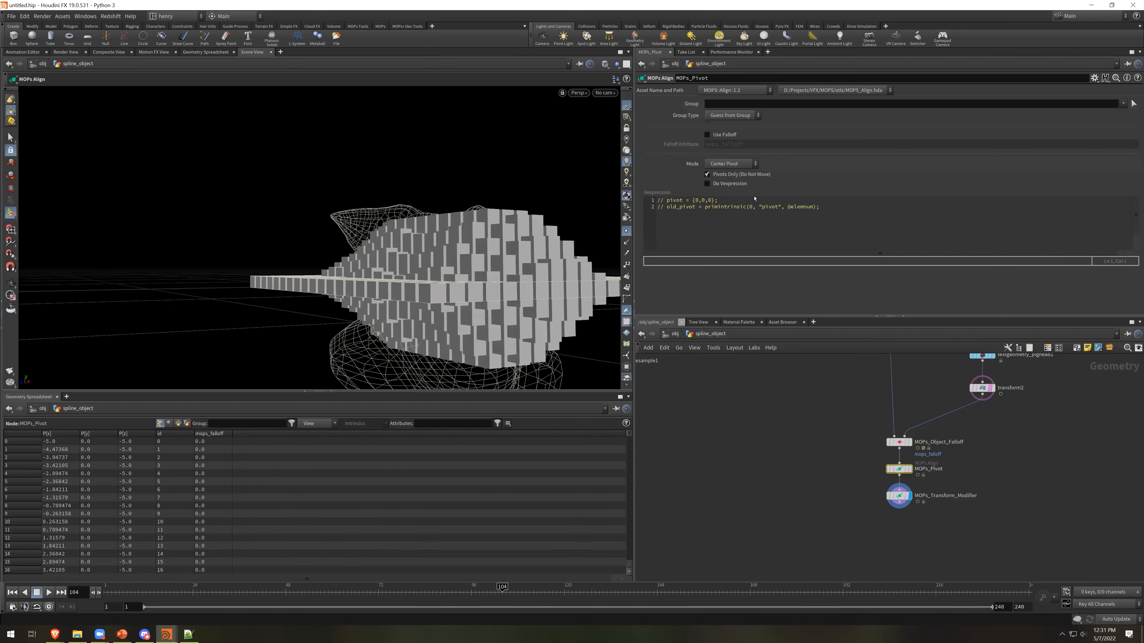
left_click(729, 164)
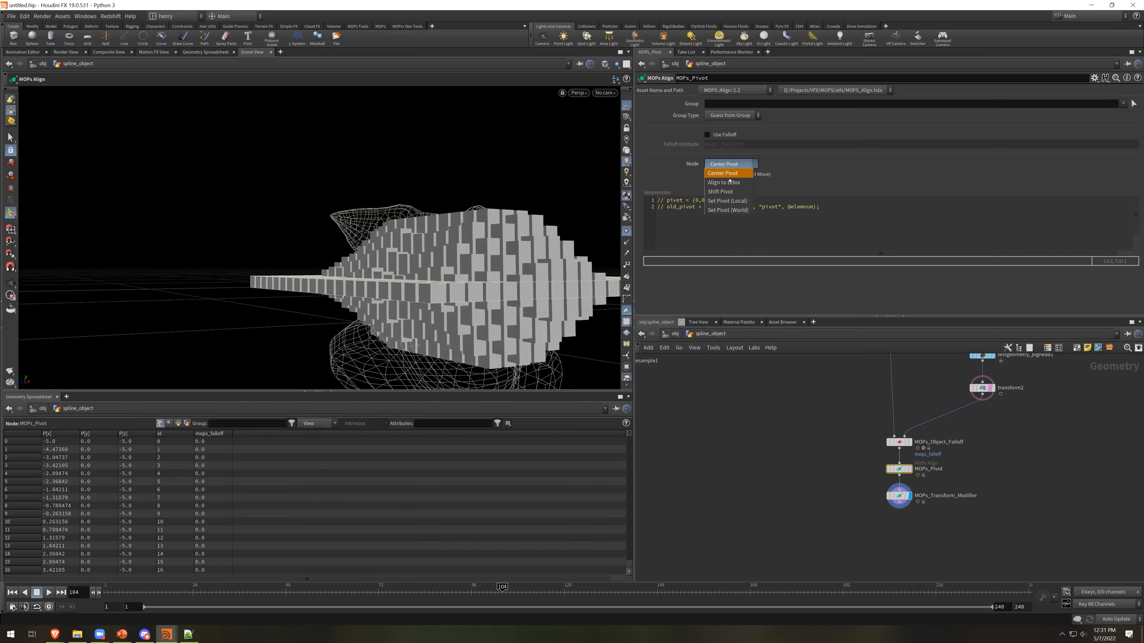
left_click(729, 182)
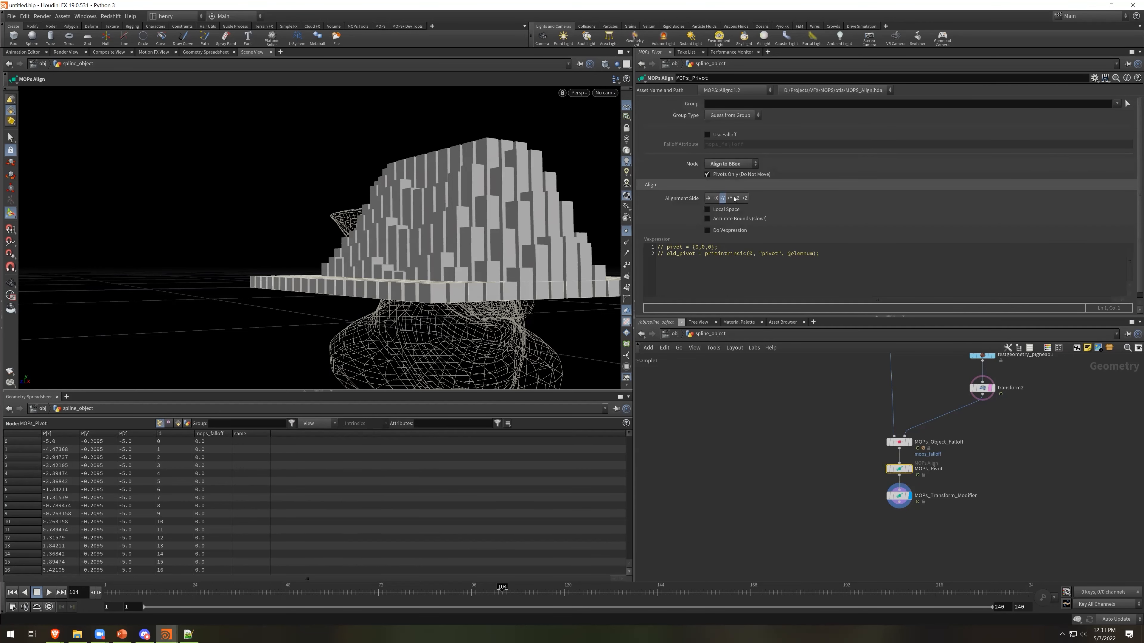
View the box grid from above and scrub the timeline back to frame 75 to check the animation
key("Escape")
left_click_drag(515, 203, 533, 178)
key("Return")
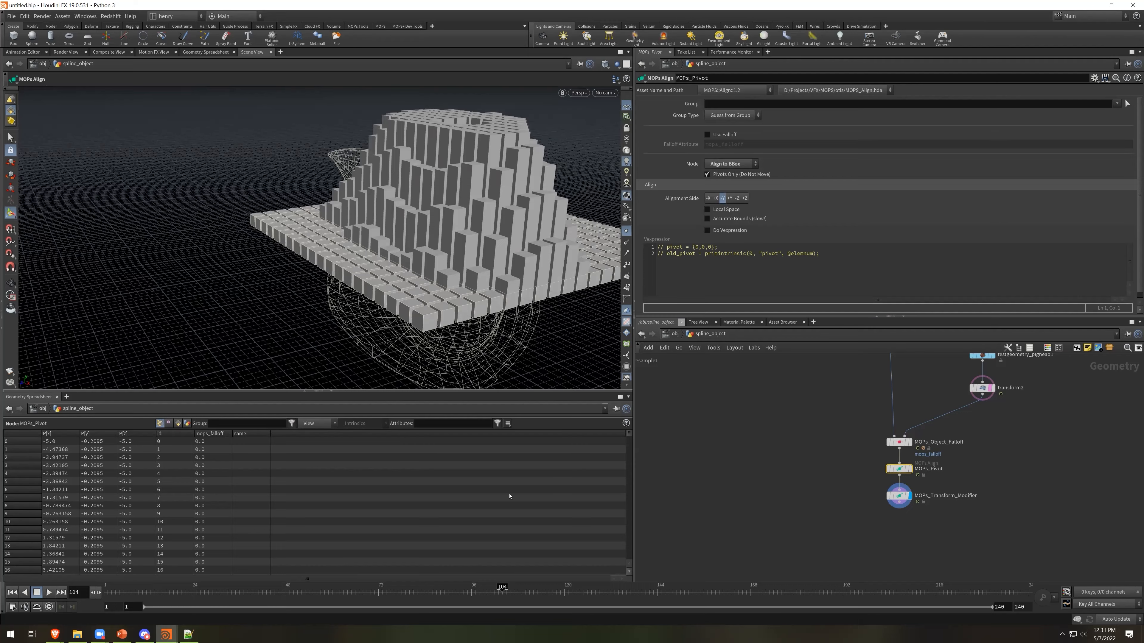
left_click_drag(503, 593, 391, 615)
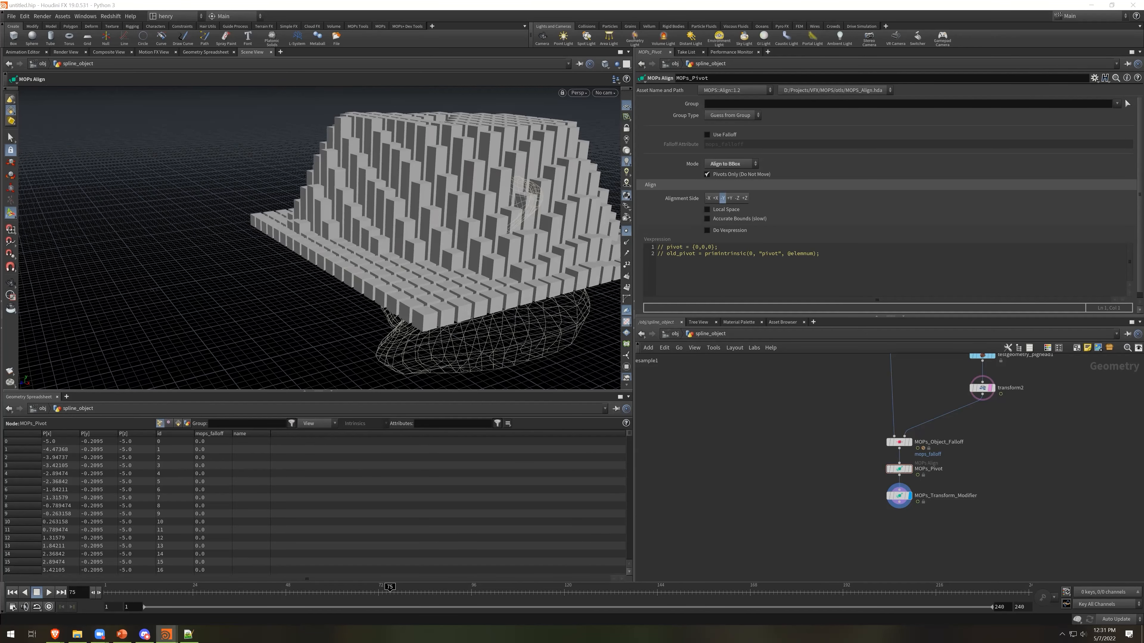
Return to the object level and turn off the display of spline_object
key("u")
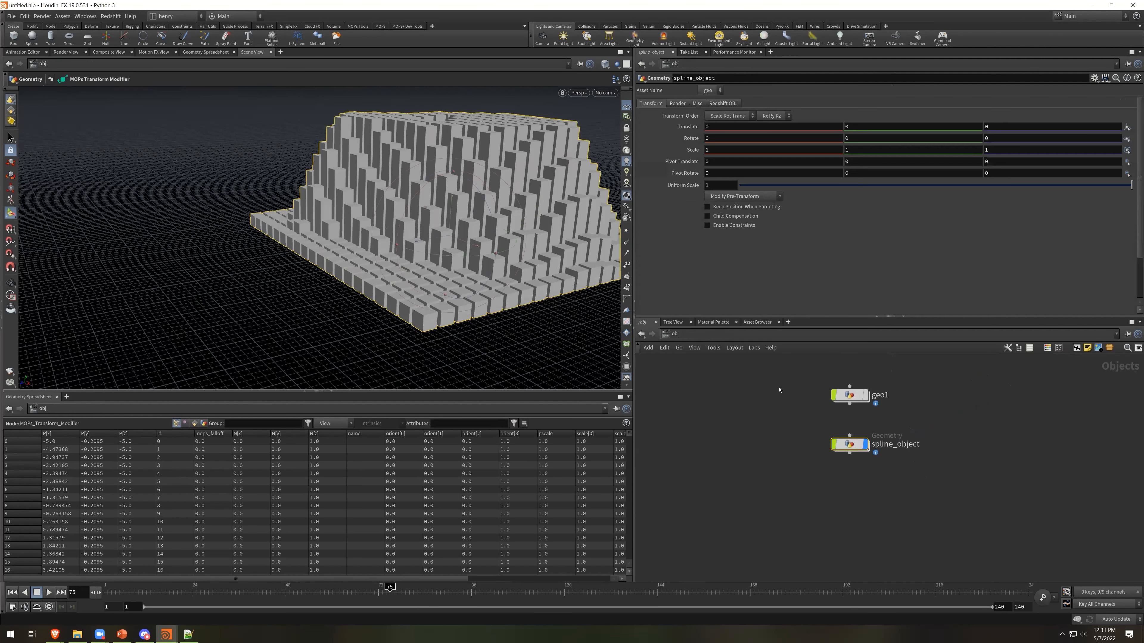
mouse_move(867, 452)
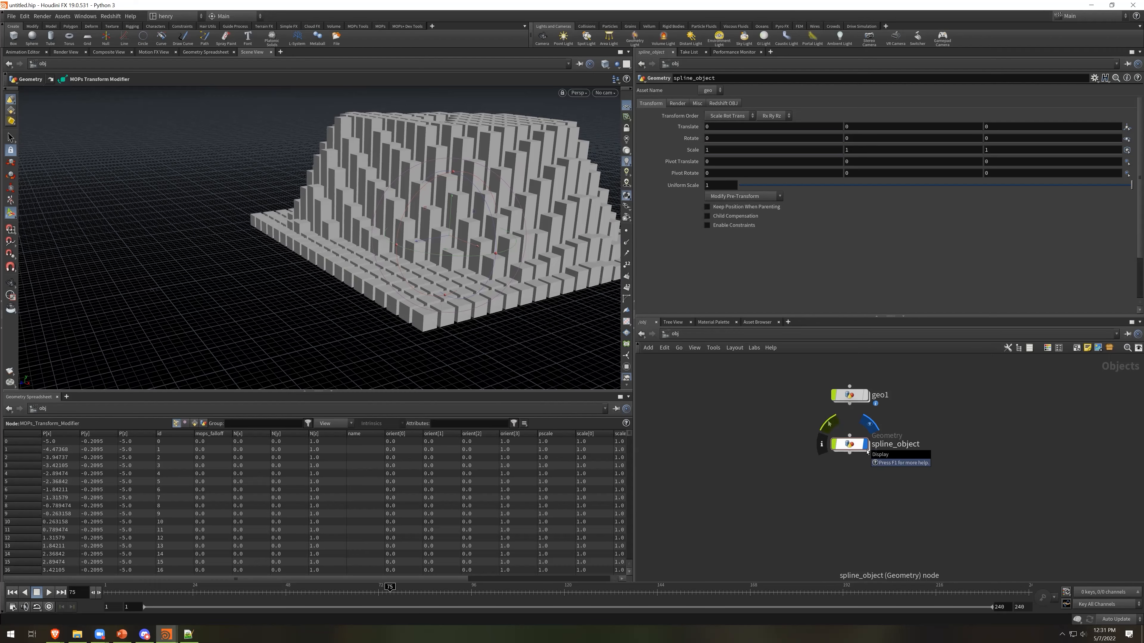
left_click(867, 451)
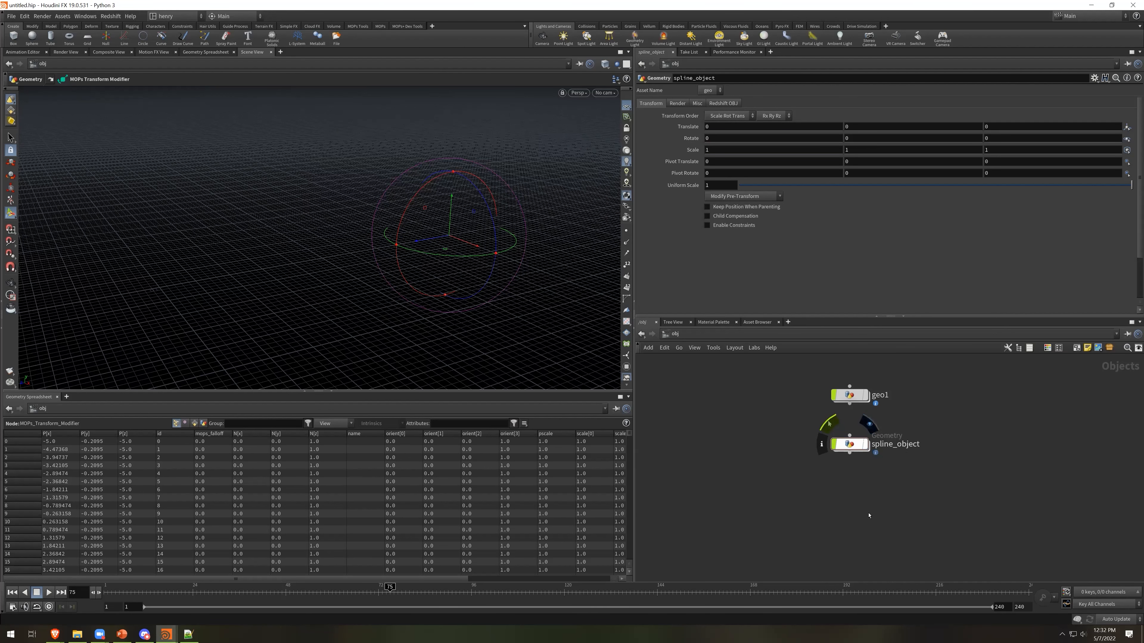
Create a new Geometry object named transform_falloffs and enter its network
key("Tab")
type("geo")
key("Return")
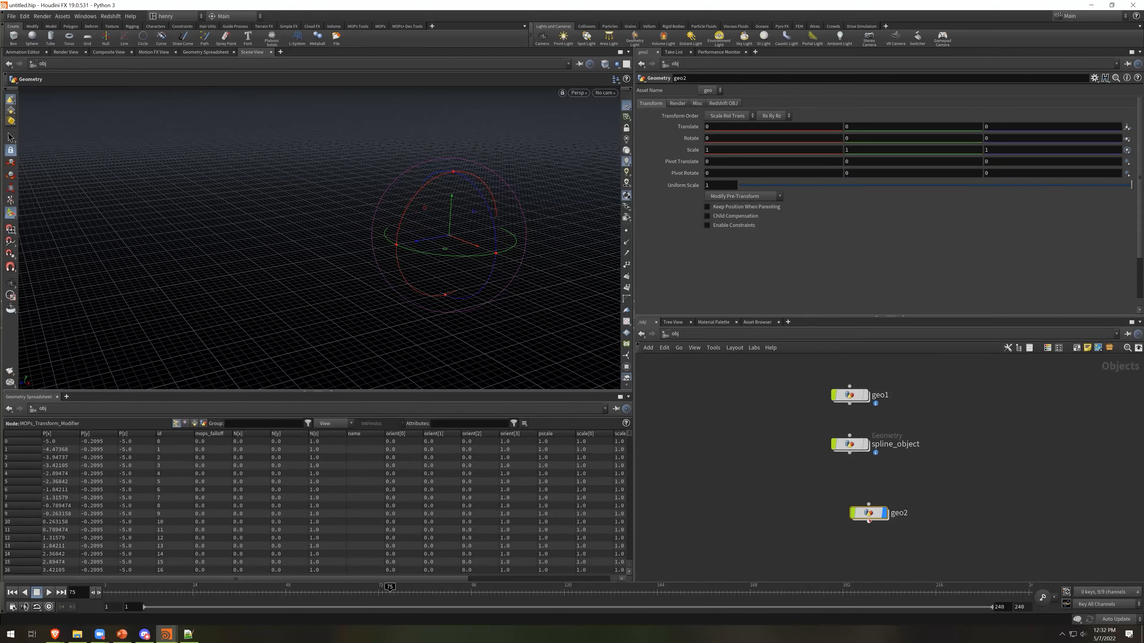
double_click(900, 513)
type("transform_fda")
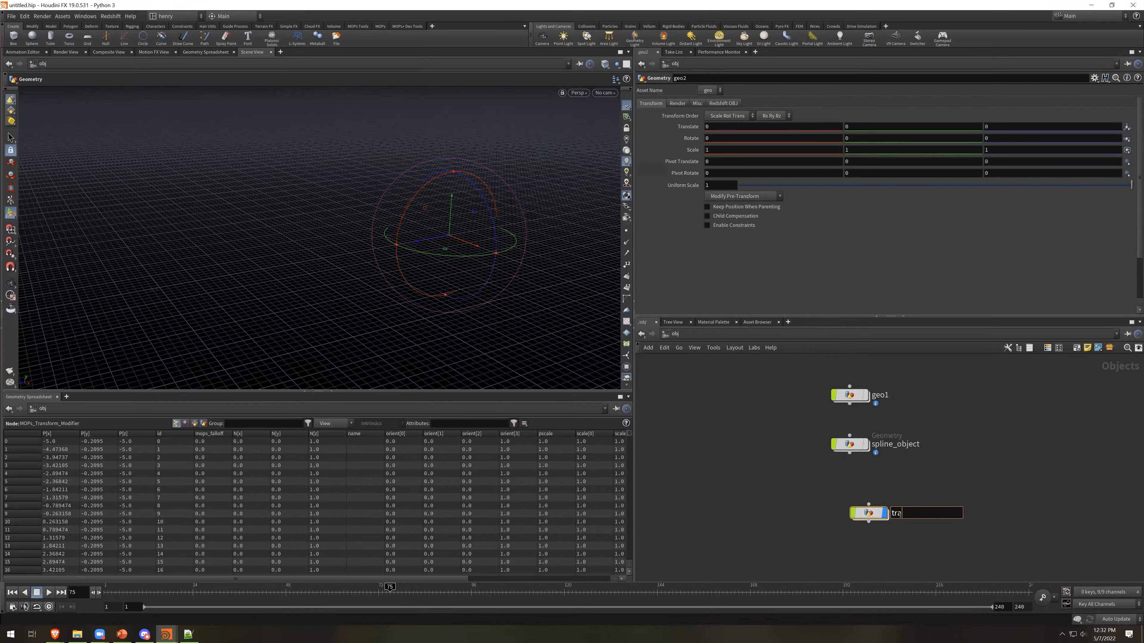
key("BackSpace")
key("BackSpace")
type("alloffs")
key("Return")
key("i")
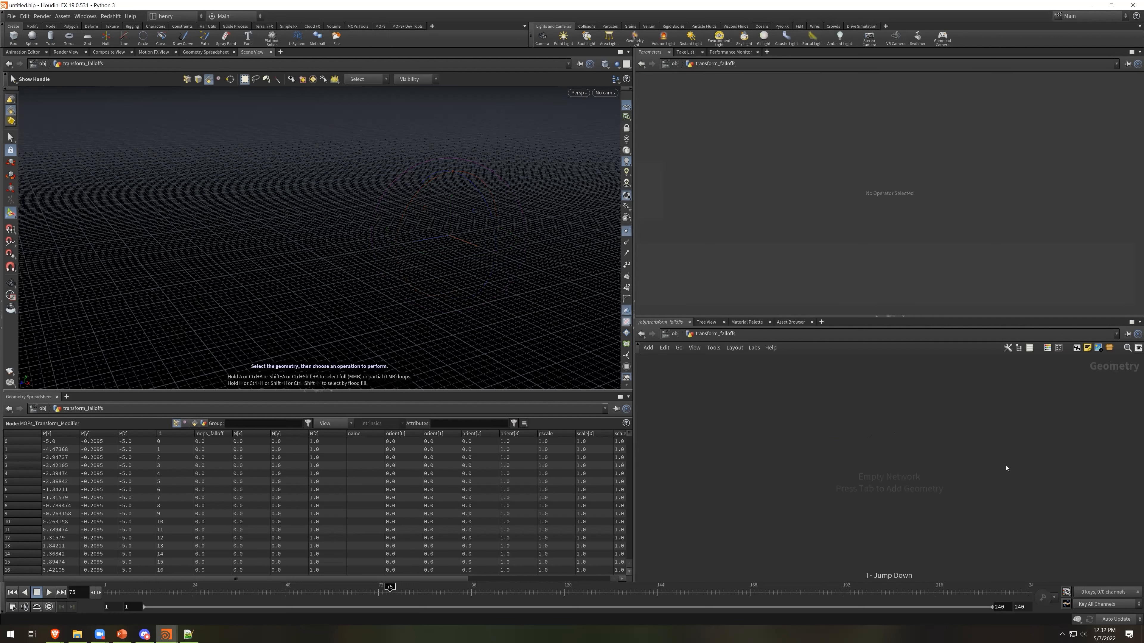
key("Tab")
key("Tab")
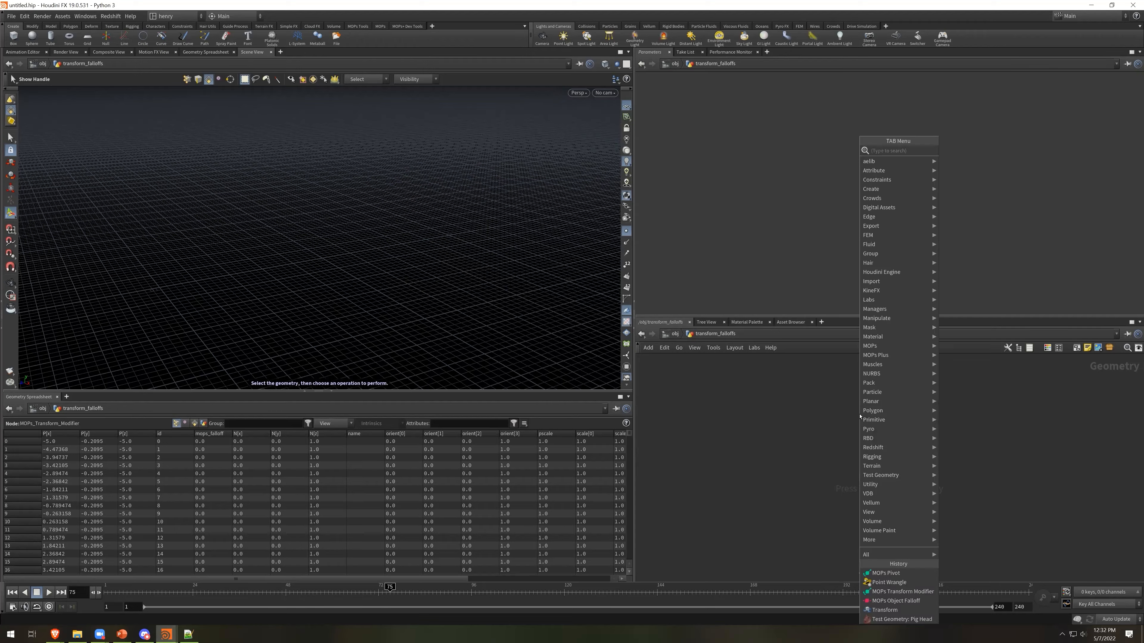
key("Escape")
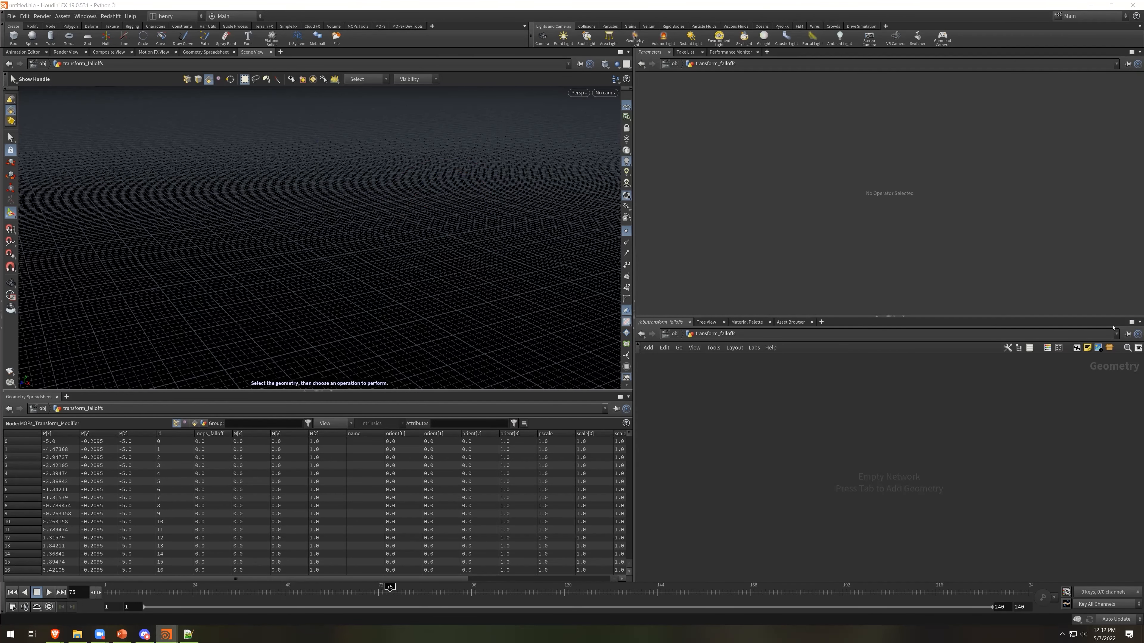
Add a Box node to the empty network and enable Add Vertex Normals on it
key("Tab")
type("box")
key("Return")
left_click(801, 455)
left_click(731, 227)
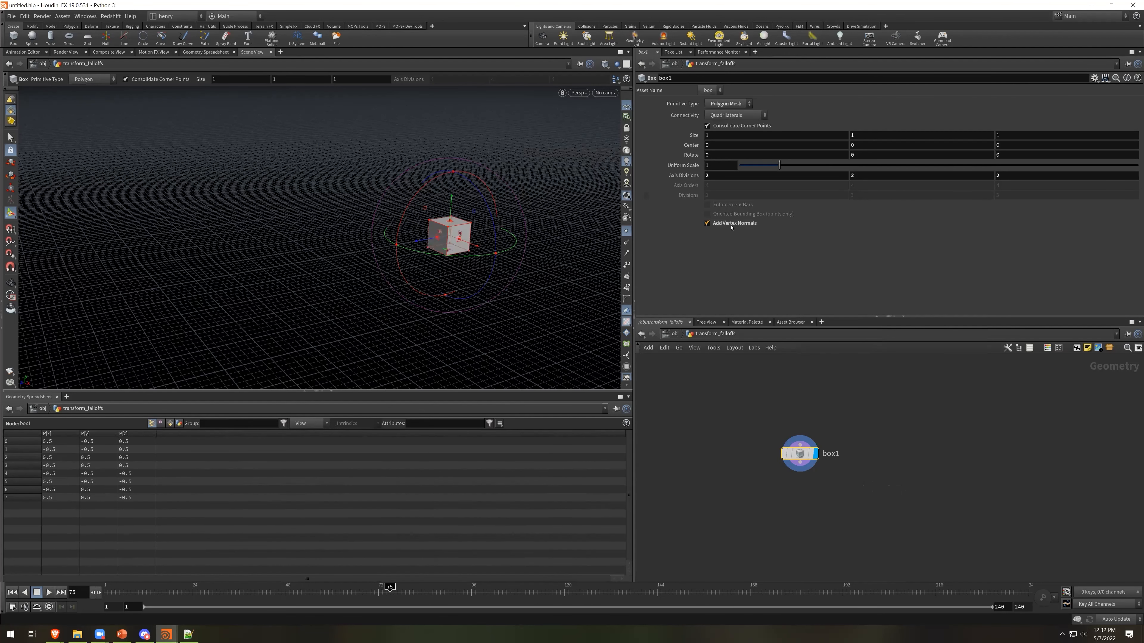
Add a MOPs Instancer, connect box1 to its input, and display the instancer
key("Tab")
type("instan")
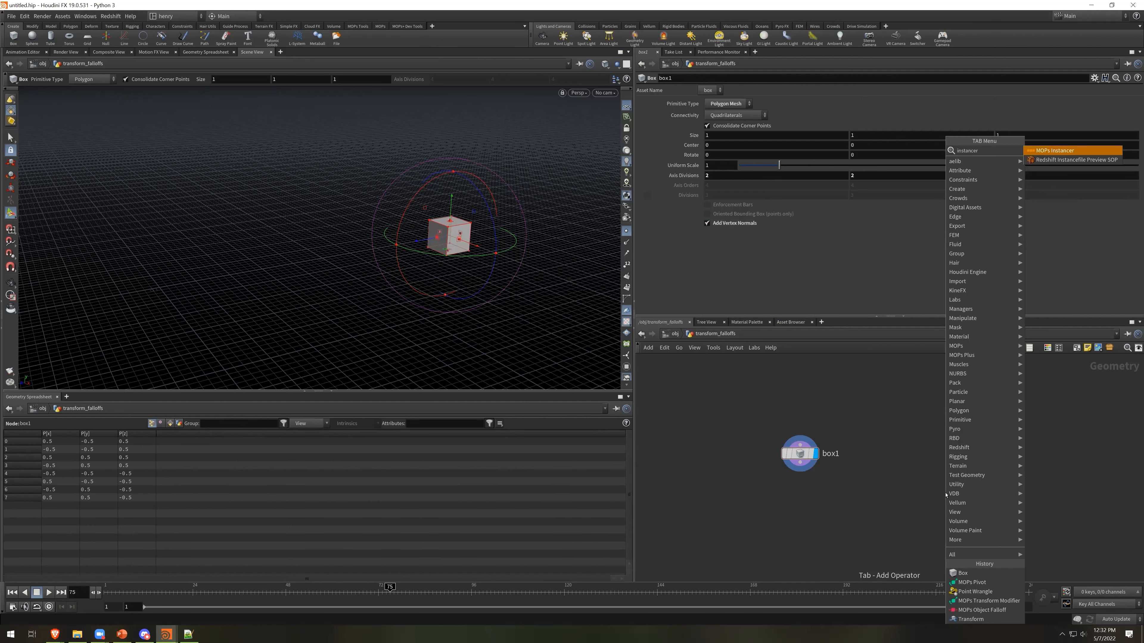
key("Return")
left_click(946, 495)
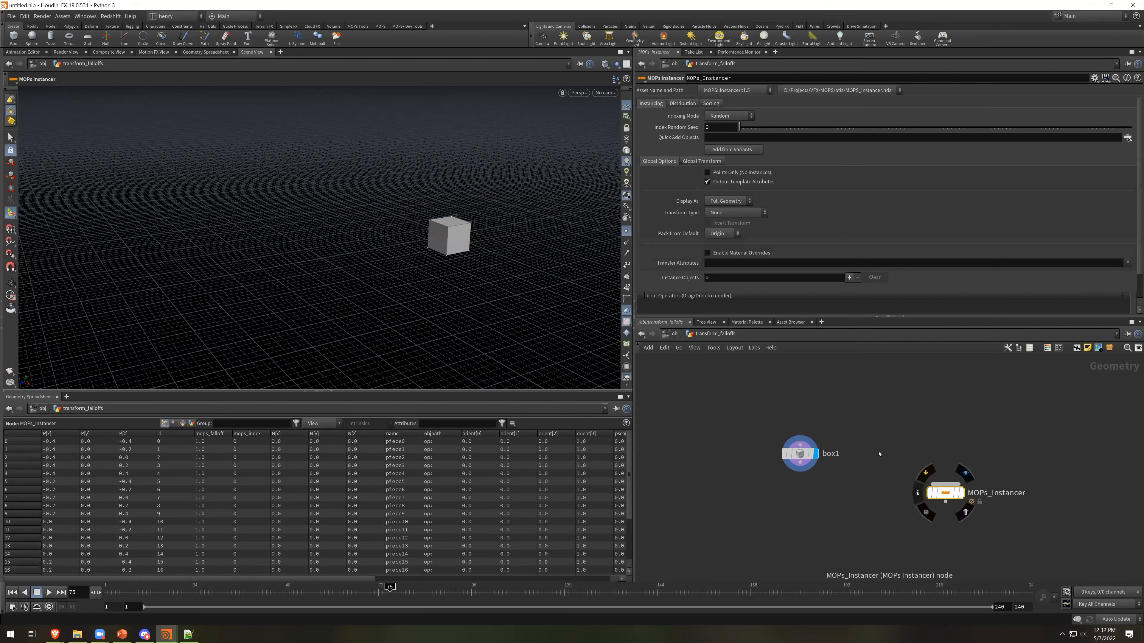
left_click_drag(800, 465, 945, 485)
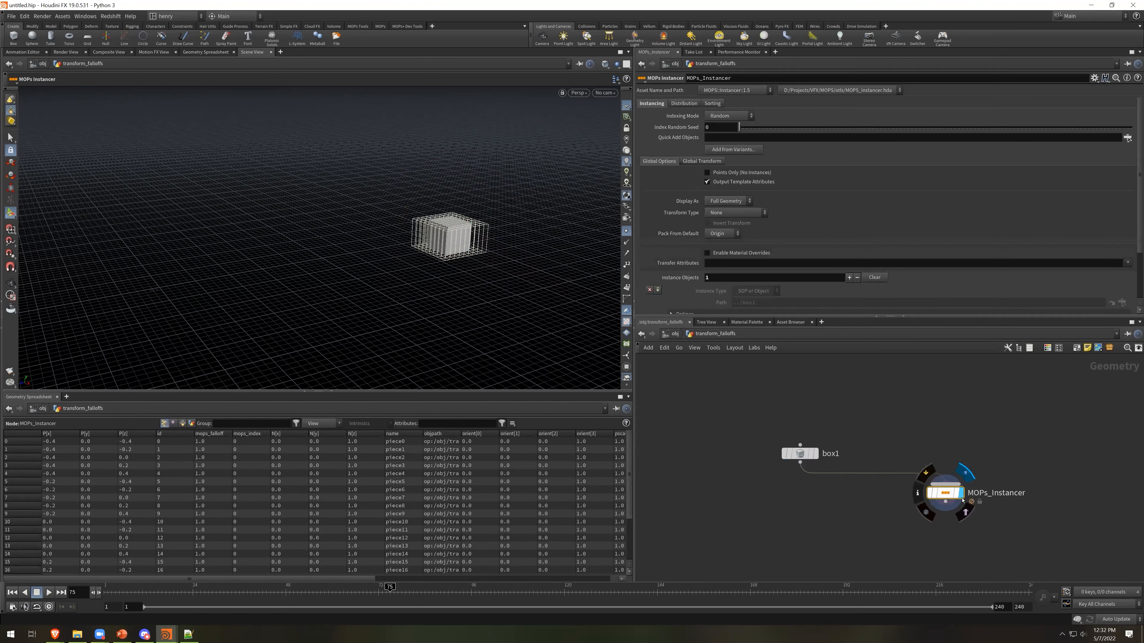
Scale down the instanced boxes through the instancer's global transform and set its grid distribution type to Fixed Number
left_click(701, 161)
left_click_drag(779, 203, 745, 206)
left_click(683, 104)
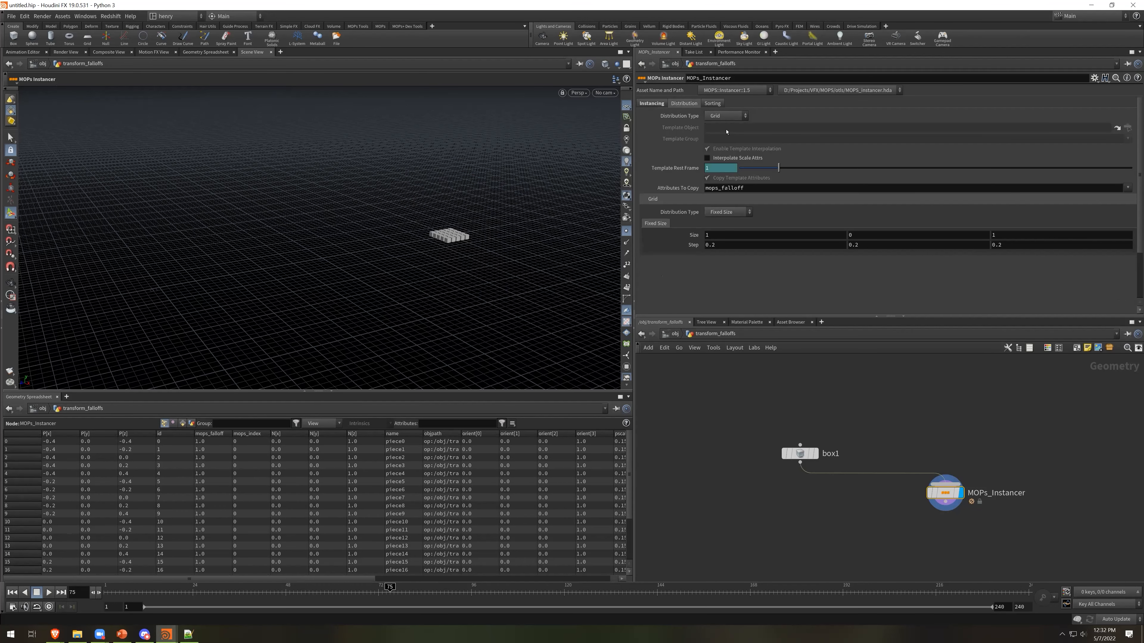
left_click(722, 215)
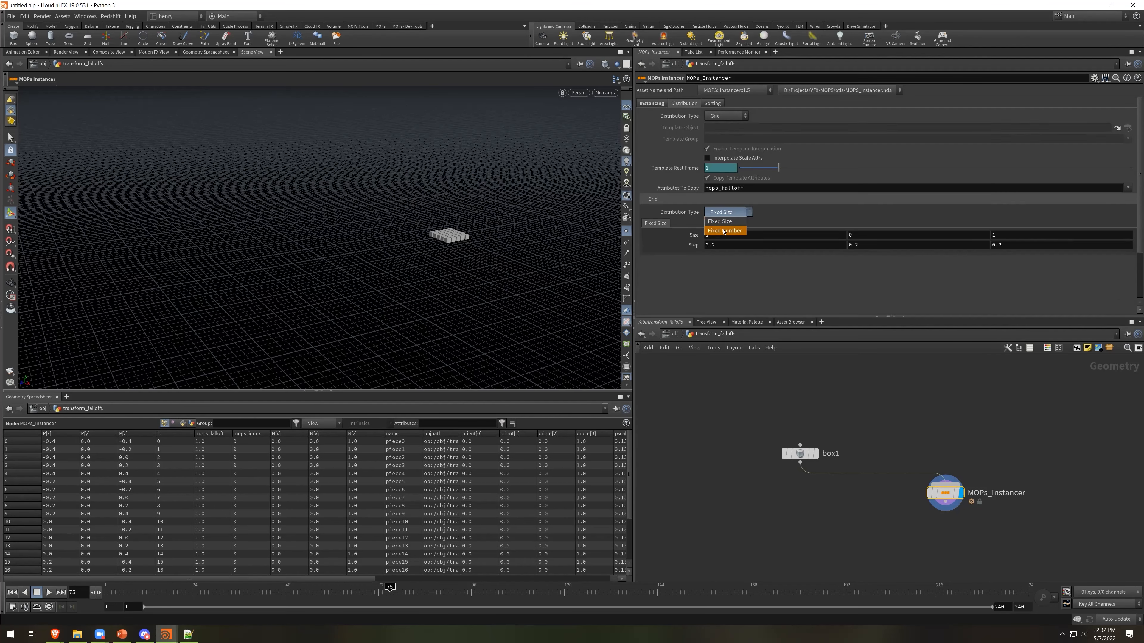
left_click(724, 231)
key("Escape")
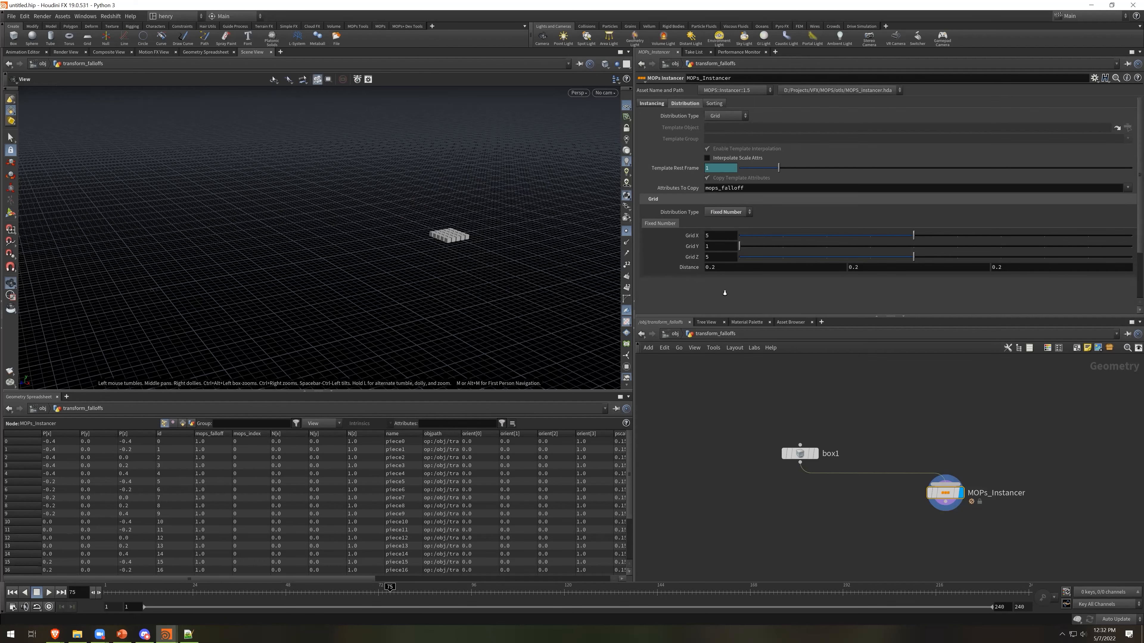
right_click_drag(528, 220, 492, 222)
middle_click_drag(506, 147, 501, 232)
left_click_drag(501, 232, 585, 253)
key("space+g")
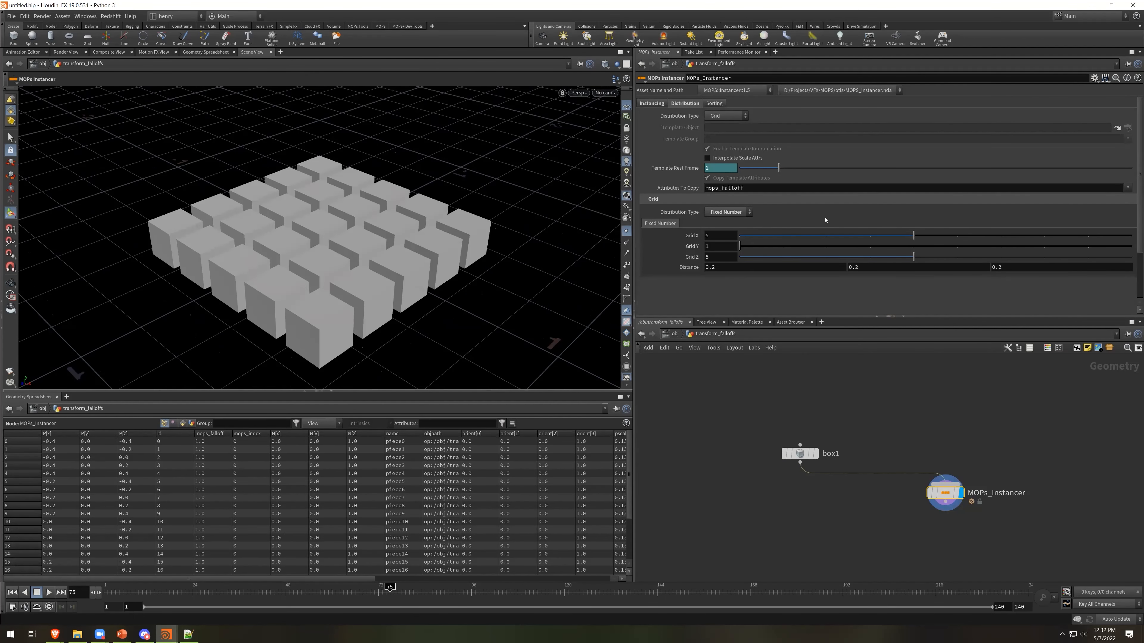
Enlarge the instancer's grid to 20 boxes in both X and Z
left_click_drag(914, 236, 1131, 235)
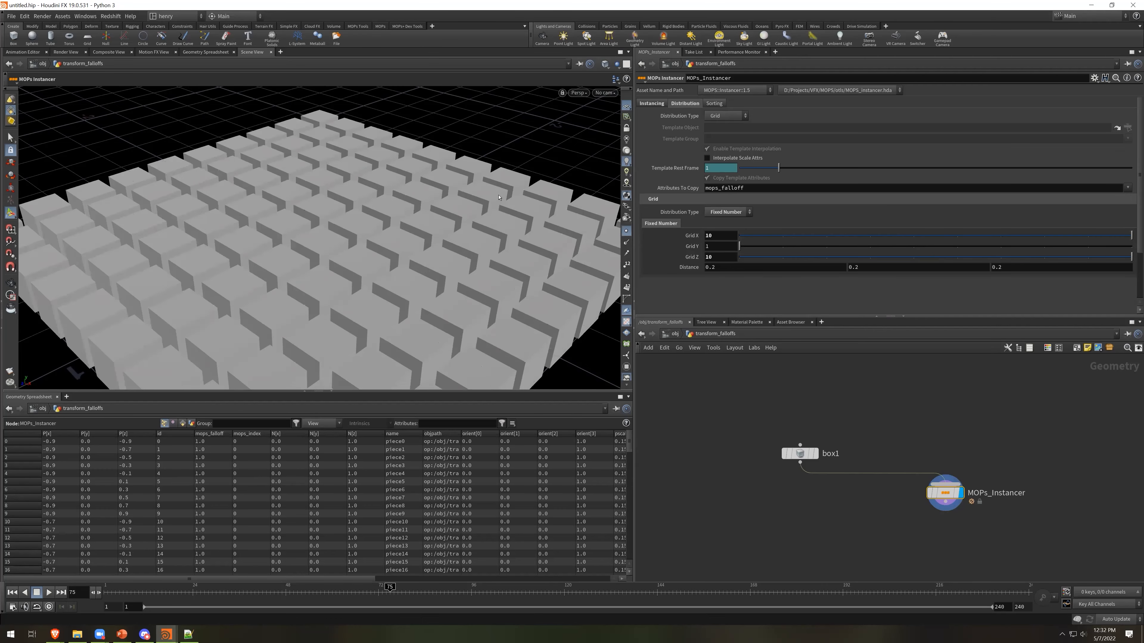
scroll(439, 210, "down", 5)
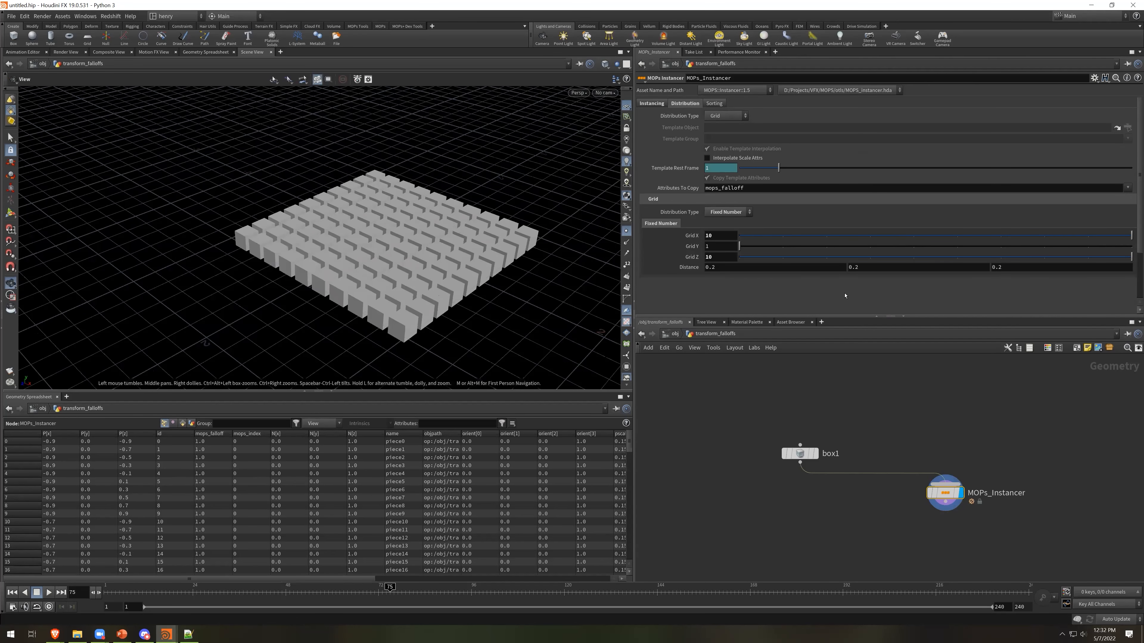
left_click_drag(719, 235, 681, 232)
type("20")
key("Return")
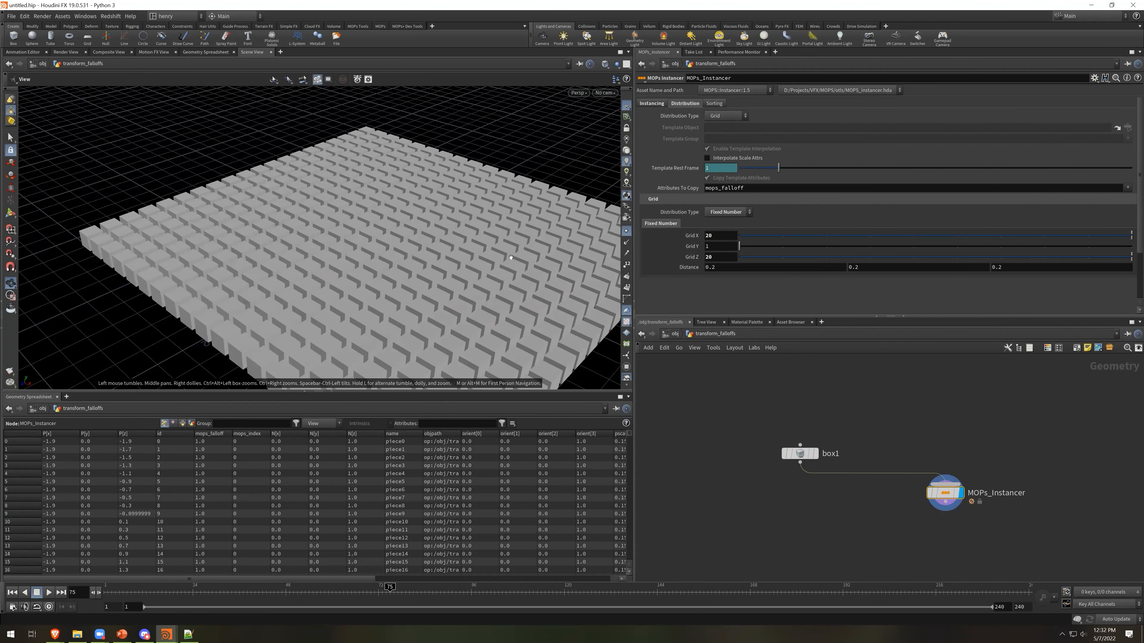
middle_click_drag(523, 279, 444, 283, "alt")
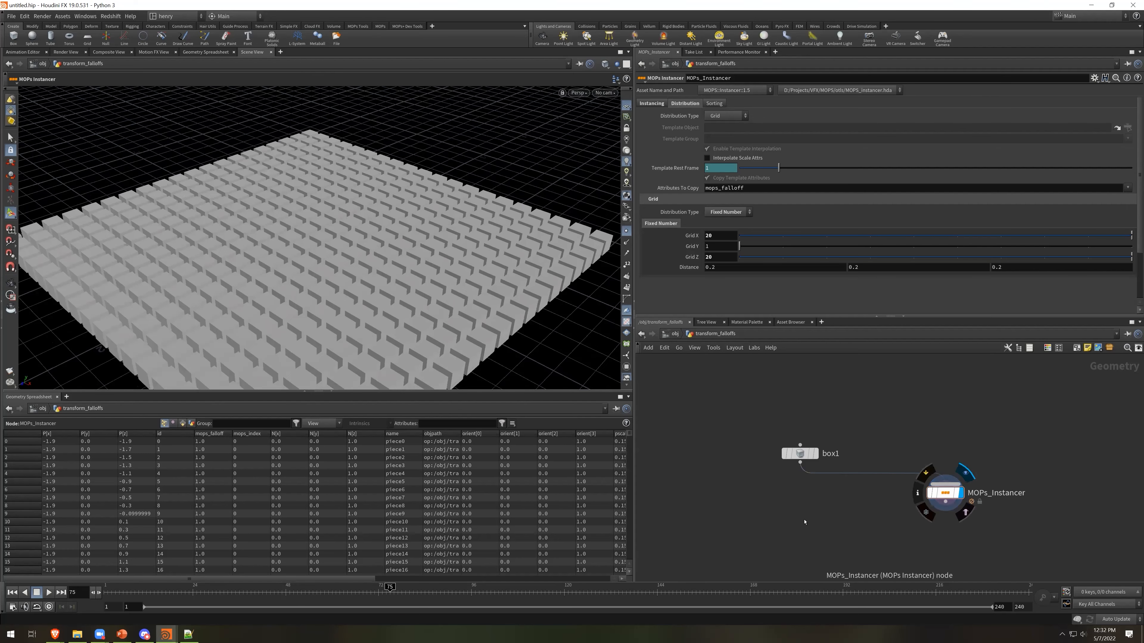
Add a MOPs Shape Falloff after the MOPs Instancer and display it
key("Tab")
type("shape")
key("Down")
key("Down")
key("Down")
key("Return")
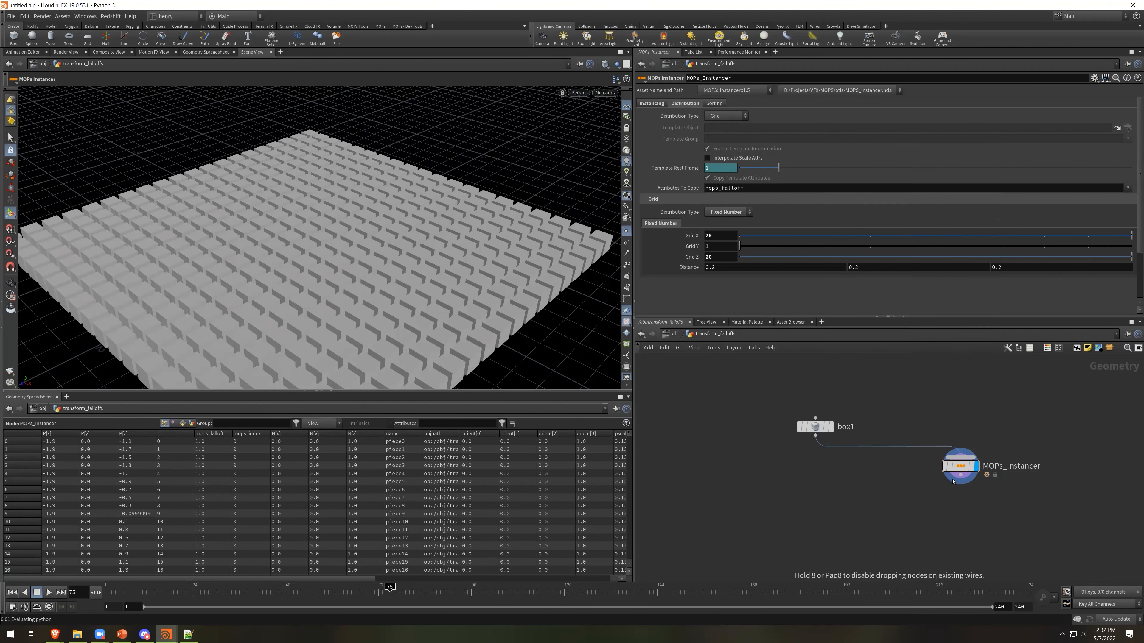
left_click(905, 527)
left_click(922, 527)
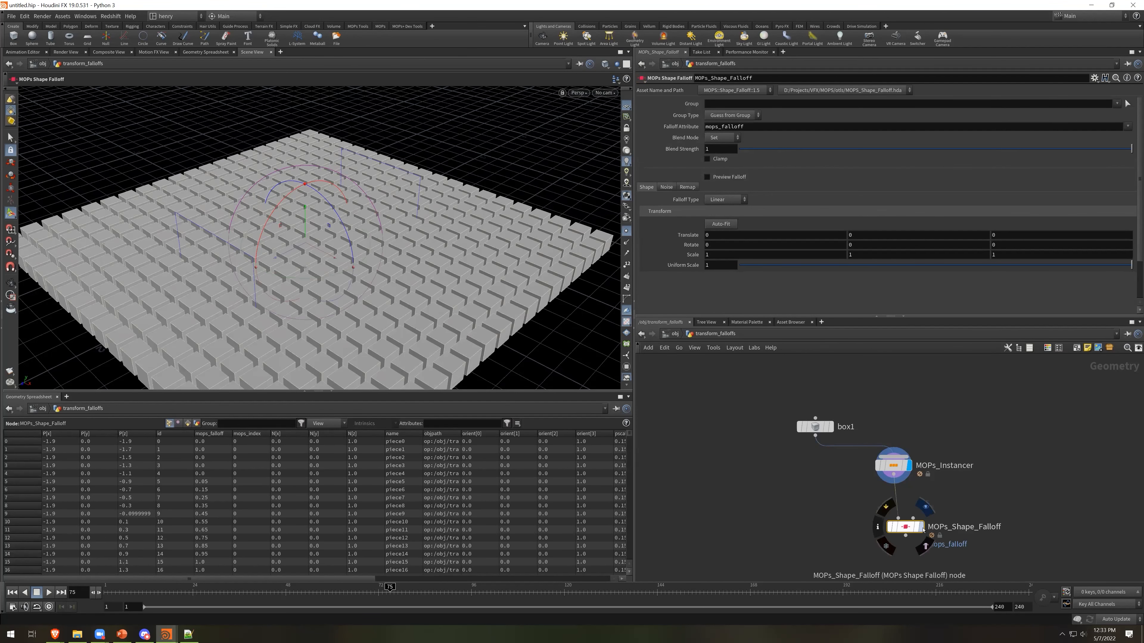
Enable Preview Falloff on the shape falloff and change its falloff type to Spherical
left_click(708, 177)
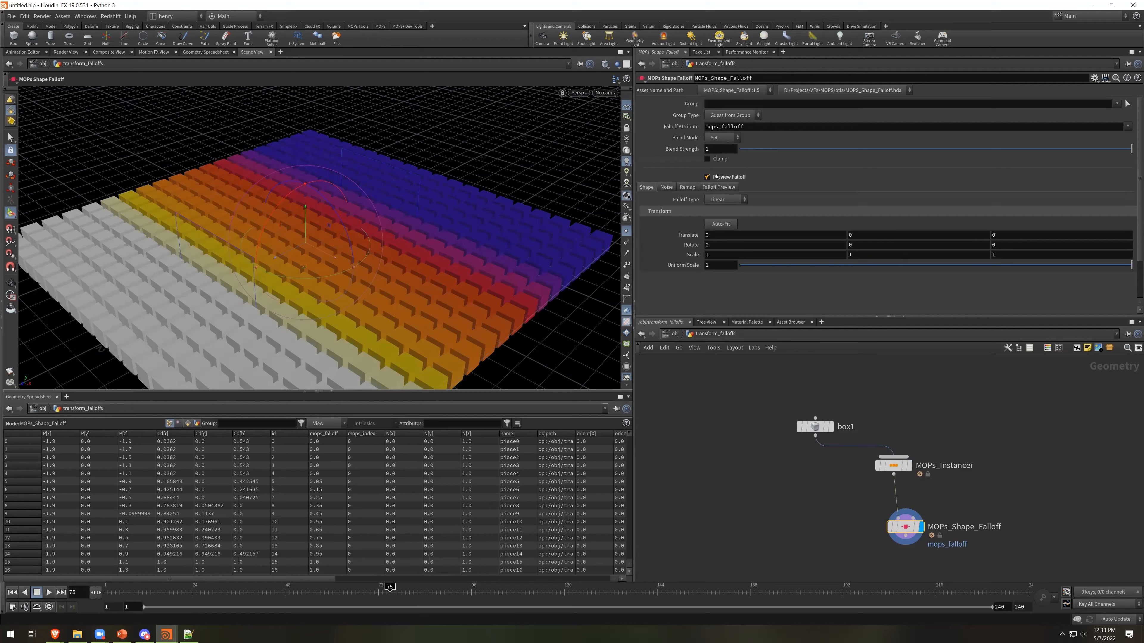
left_click(735, 200)
left_click(726, 220)
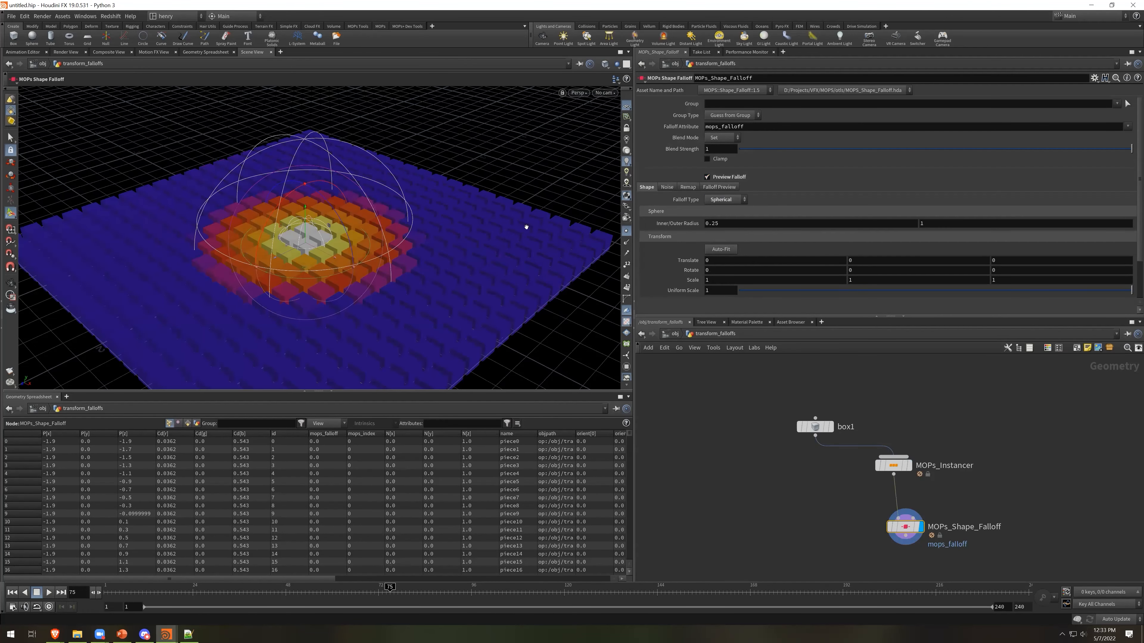
left_click_drag(457, 255, 492, 190, "alt")
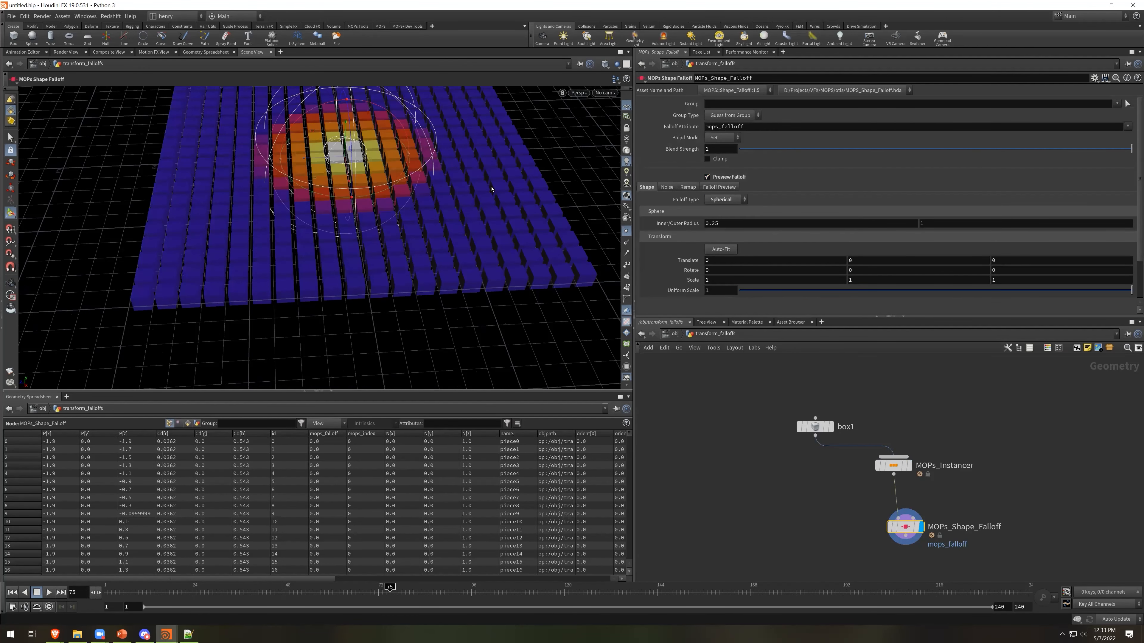
middle_click_drag(544, 259, 580, 309, "alt")
left_click_drag(581, 310, 604, 340, "alt")
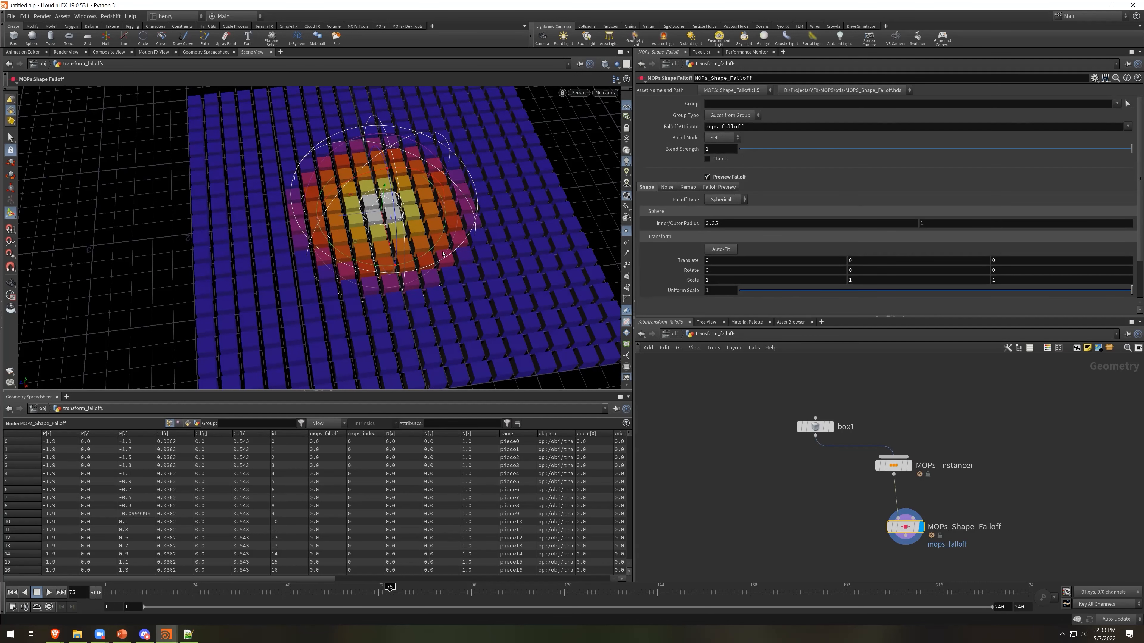
right_click_drag(518, 261, 464, 268, "alt")
left_click_drag(464, 268, 489, 265, "alt")
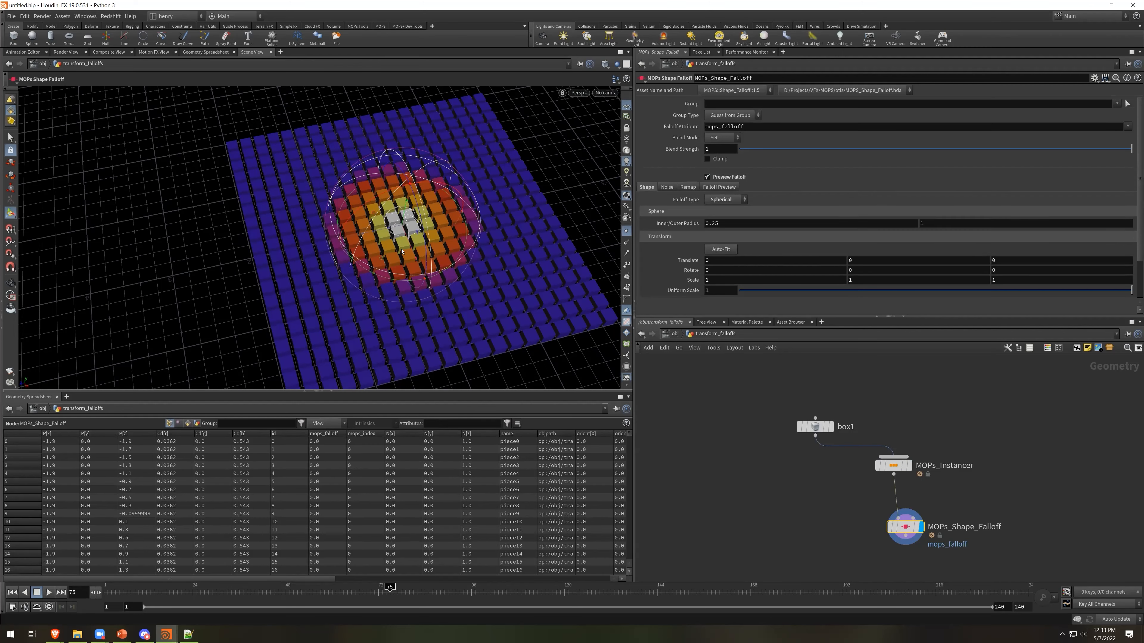
Move the spherical falloff off the grid's centre along Z to a translate value of about 1.02
left_click_drag(383, 258, 455, 191)
key("ctrl+z")
left_click_drag(373, 233, 273, 276)
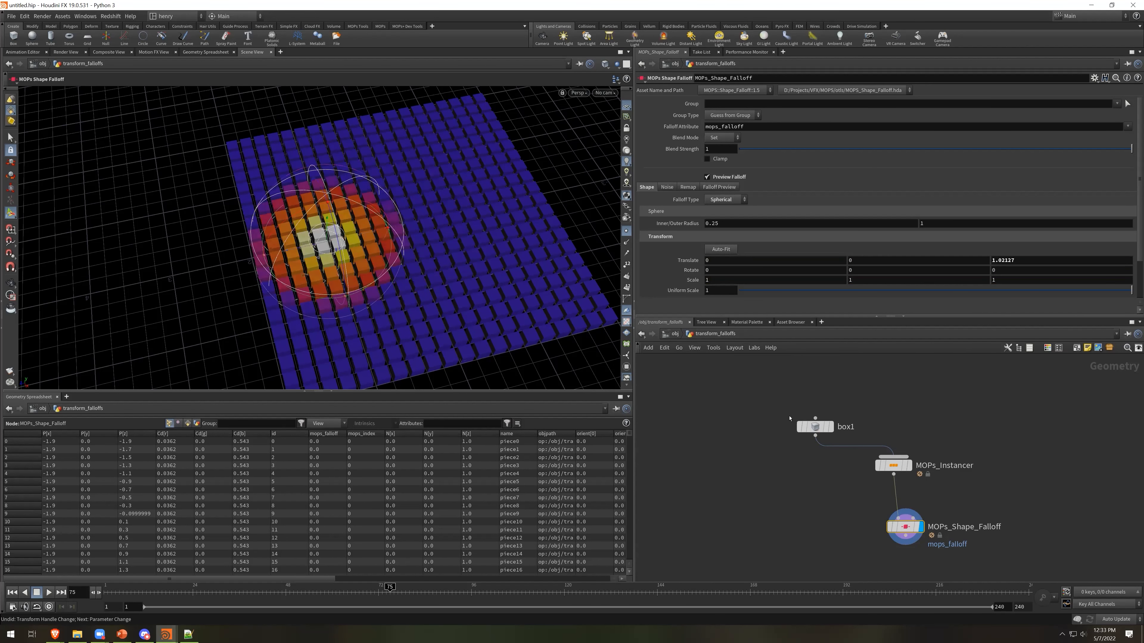
Add a MOPs Transform Falloff and connect it to the Falloff Transforms input of MOPs_Shape_Falloff
middle_click_drag(1064, 479, 1034, 450)
key("Tab")
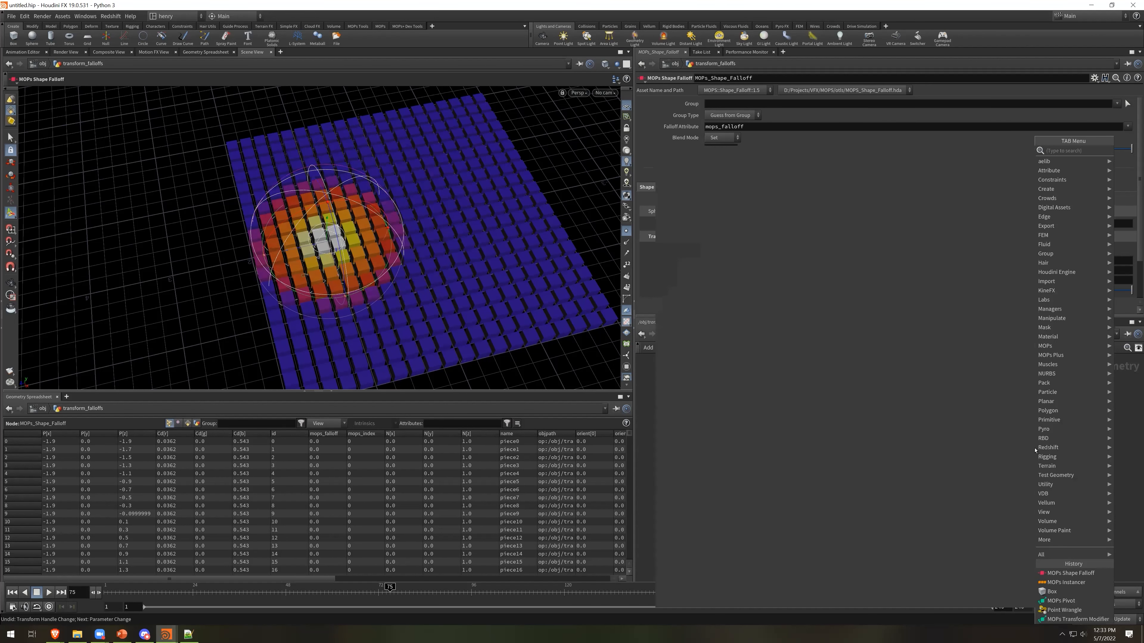
type("mopstran")
key("Down")
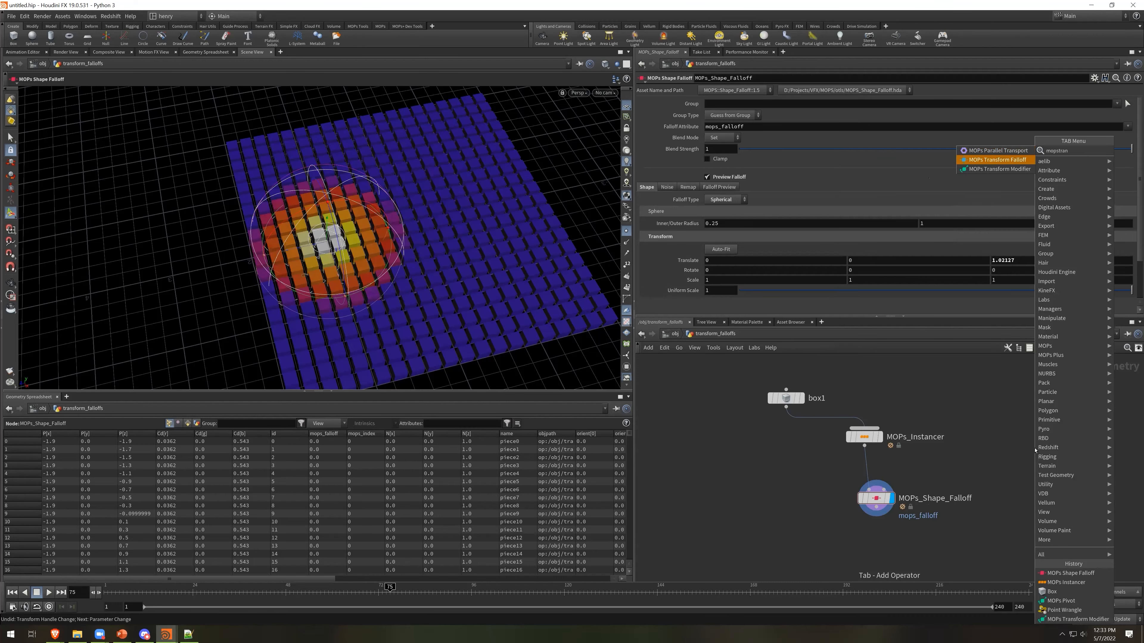
key("Return")
left_click(1035, 449)
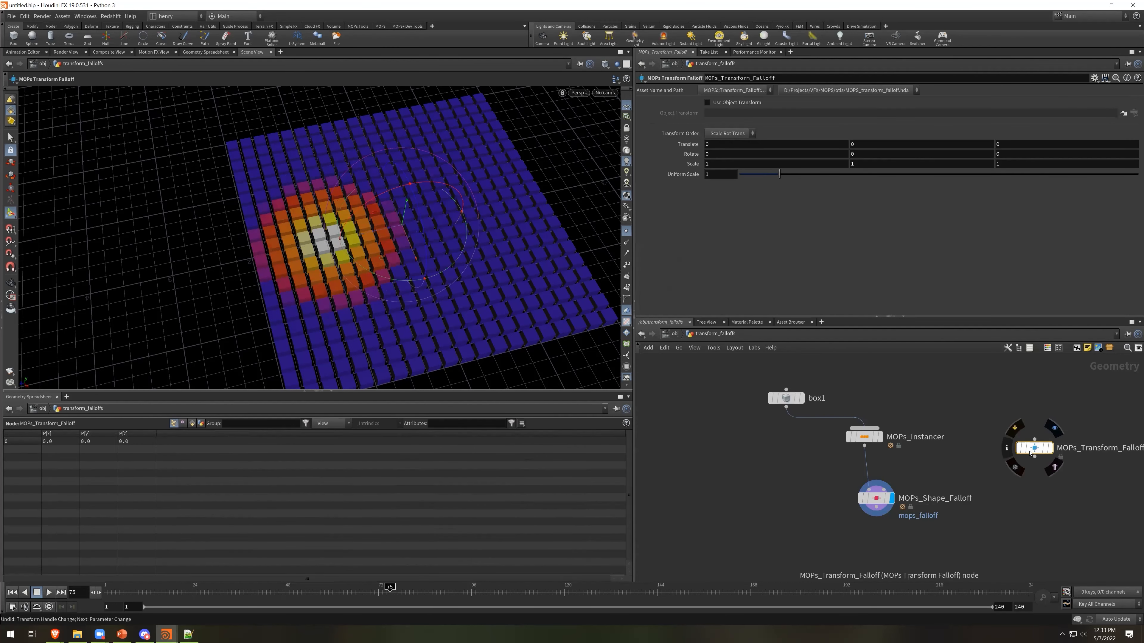
left_click_drag(1032, 452, 982, 457)
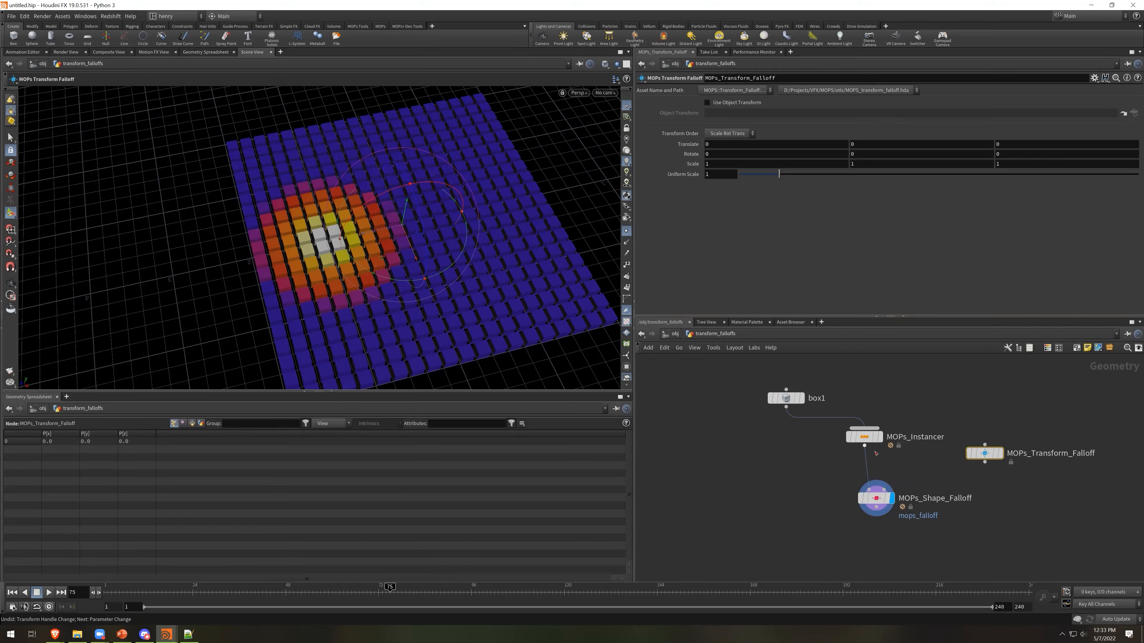
left_click(984, 461)
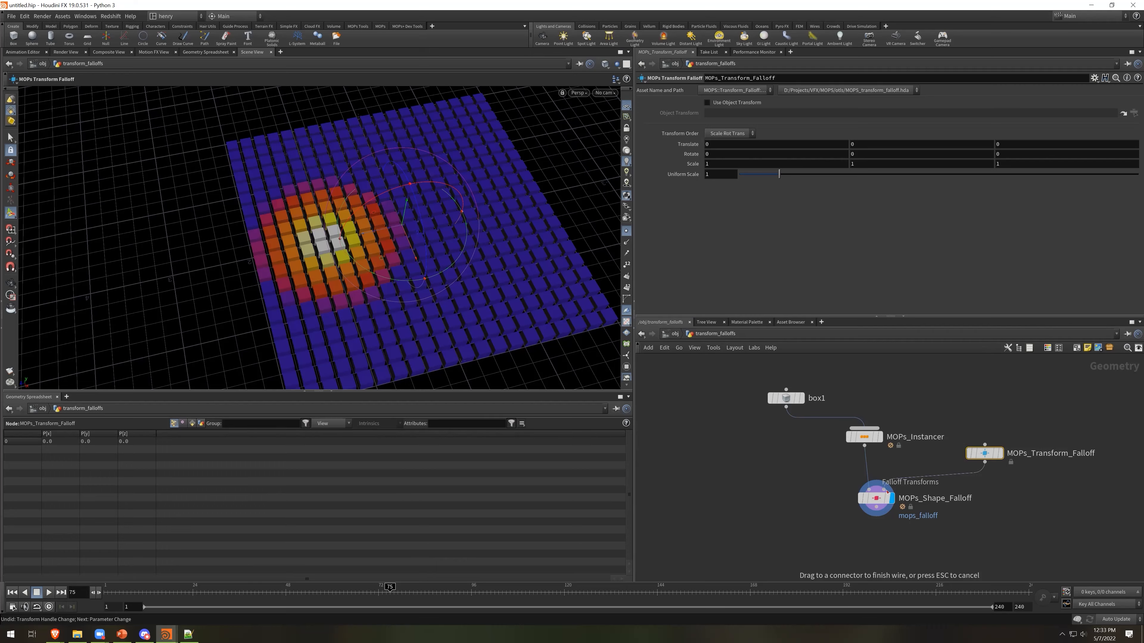
left_click(903, 487)
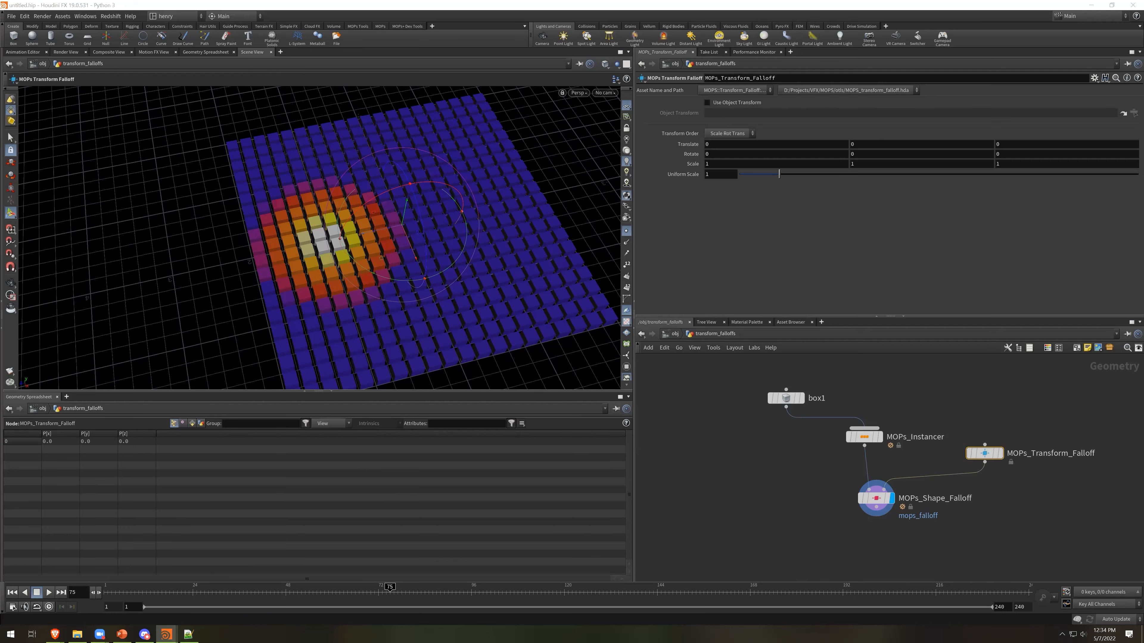
left_click(777, 151)
type("@Frame * 5")
key("Return")
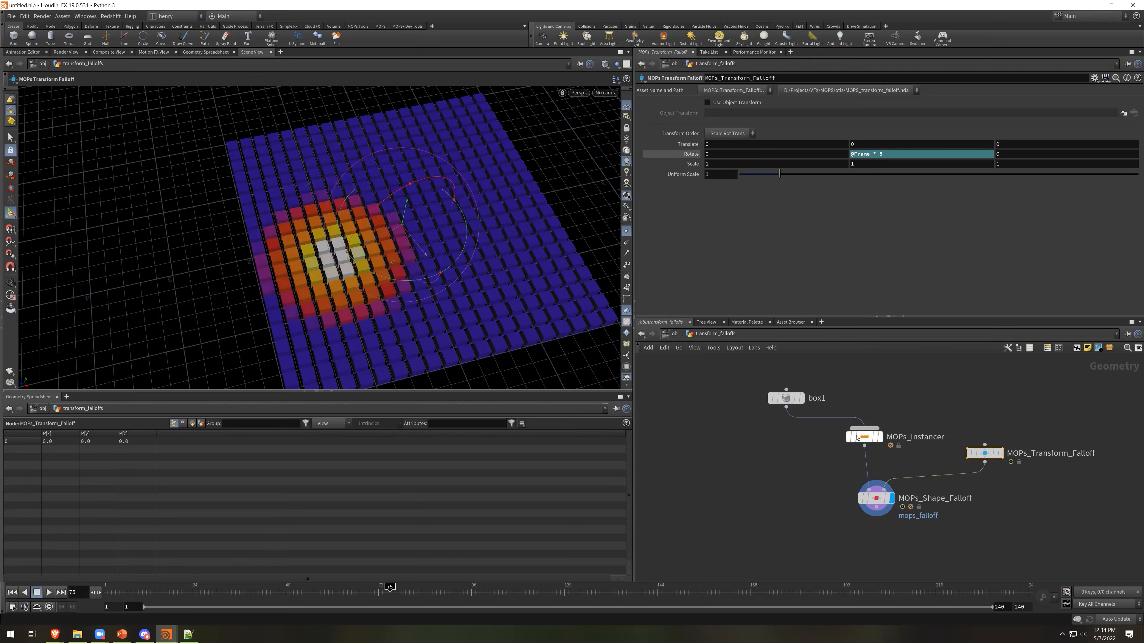
left_click_drag(137, 594, 457, 604)
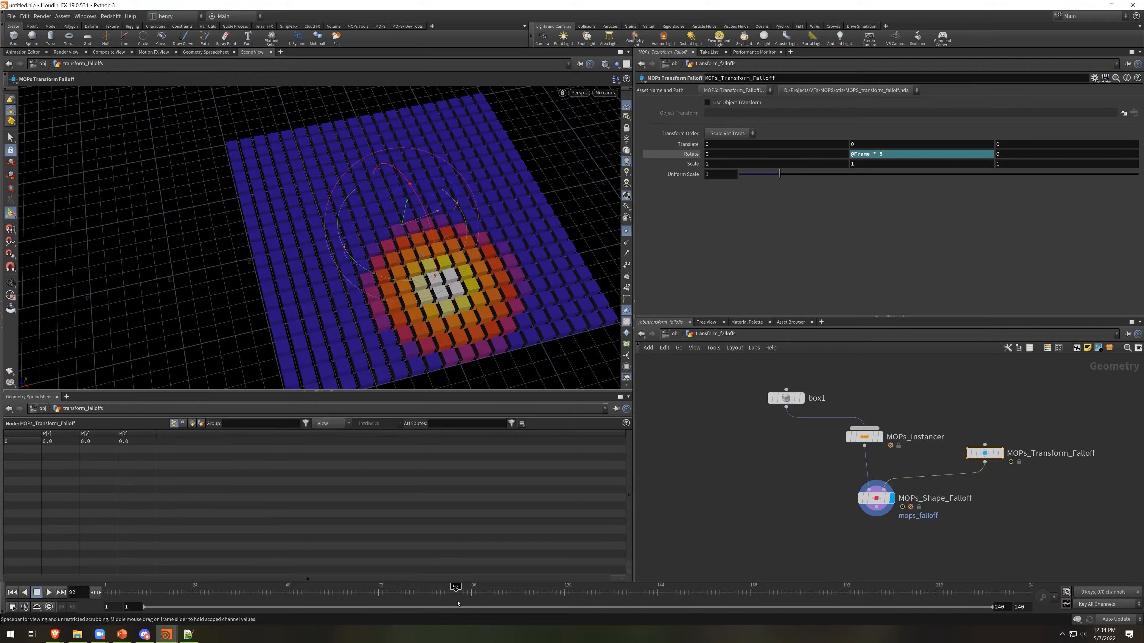
Try a different Z translate on MOPs_Shape_Falloff, then undo the change
left_click(876, 498)
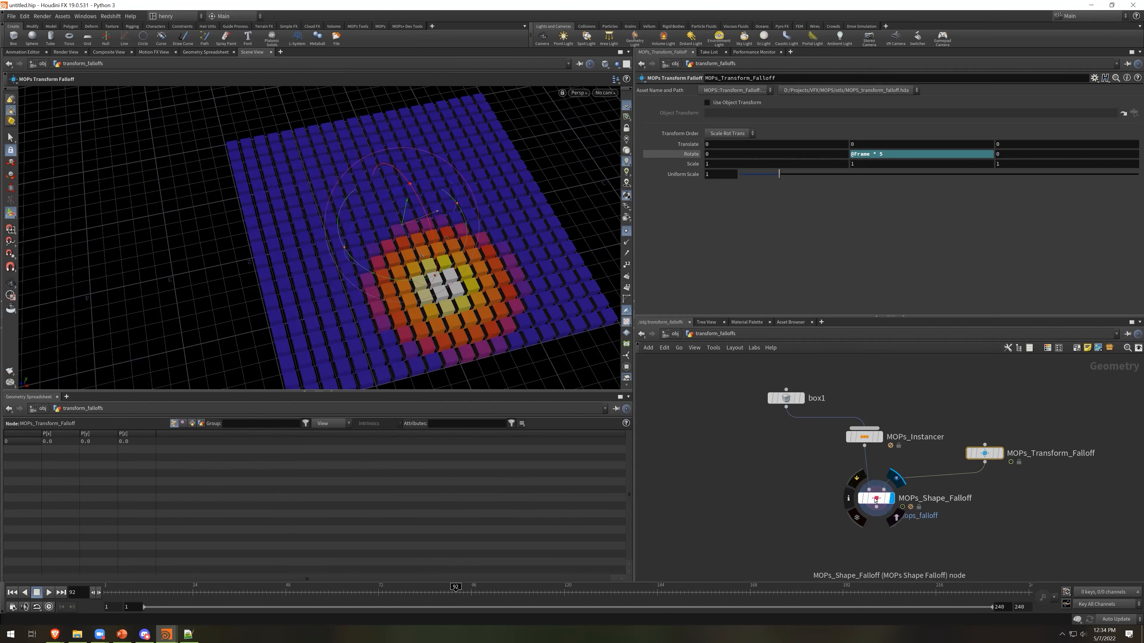
middle_click_drag(1026, 260, 1070, 263)
key("ctrl+z")
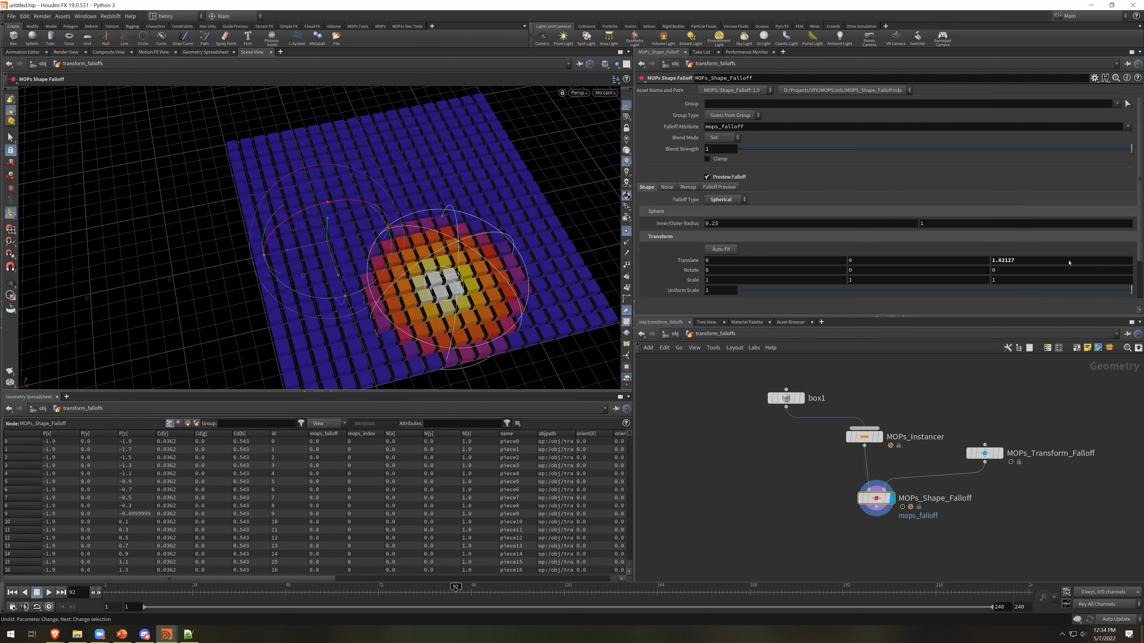
Add a second MOPs Shape Falloff after the first one and connect MOPs_Transform_Falloff to its transform input as well
left_click(998, 511)
middle_click_drag(984, 555, 962, 528)
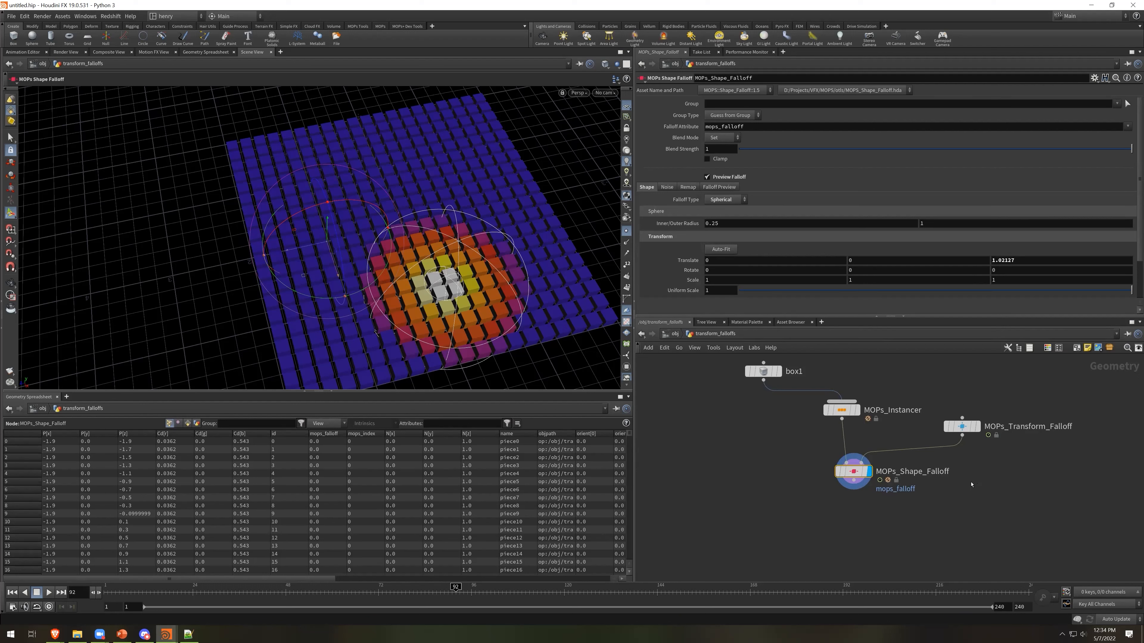
key("Tab")
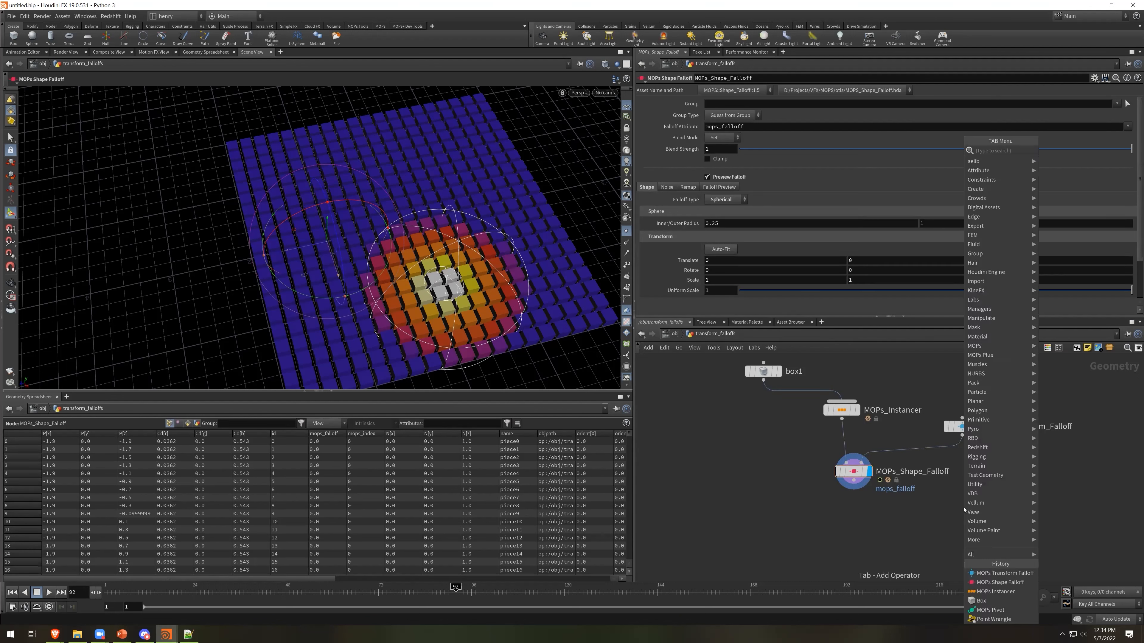
type("shape")
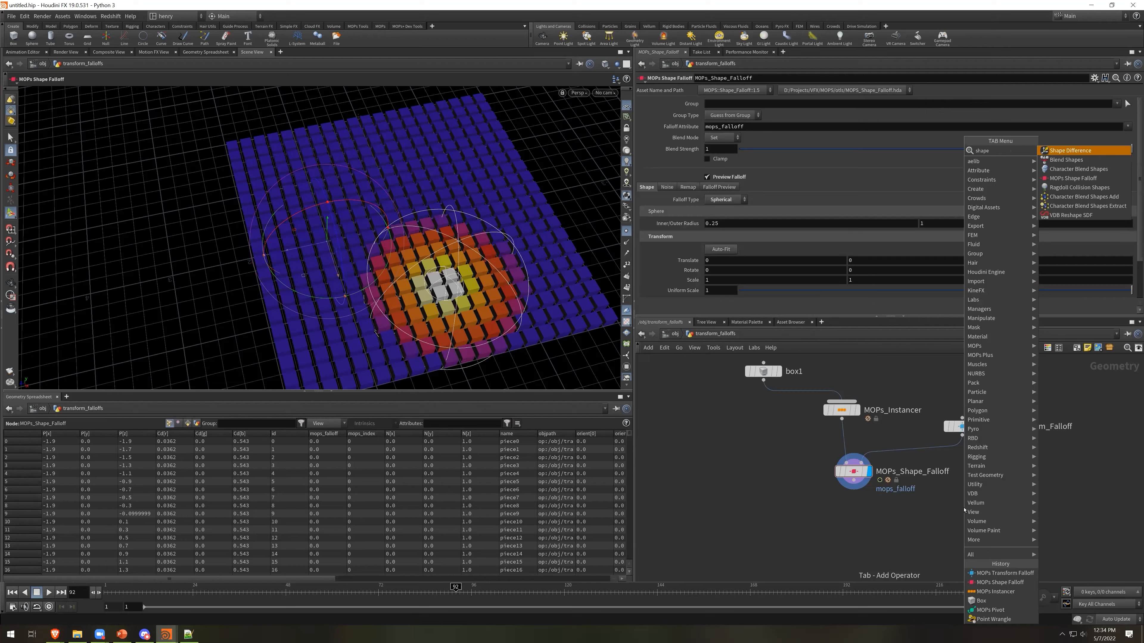
key("Down")
key("Down")
key("Down")
key("Return")
left_click(964, 508)
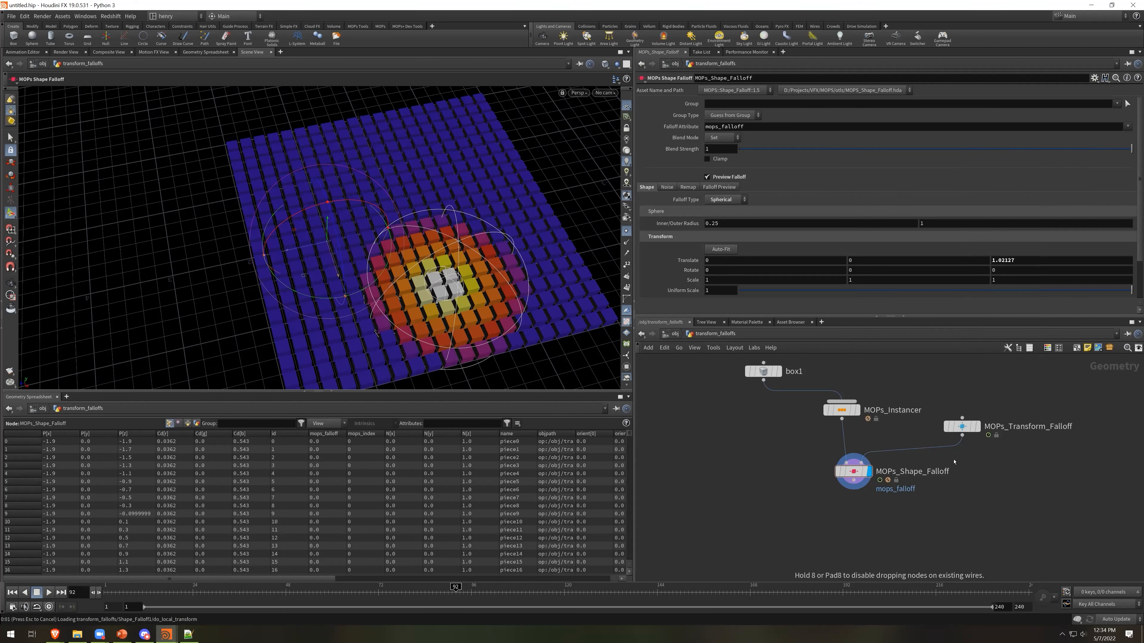
left_click_drag(853, 481, 959, 455)
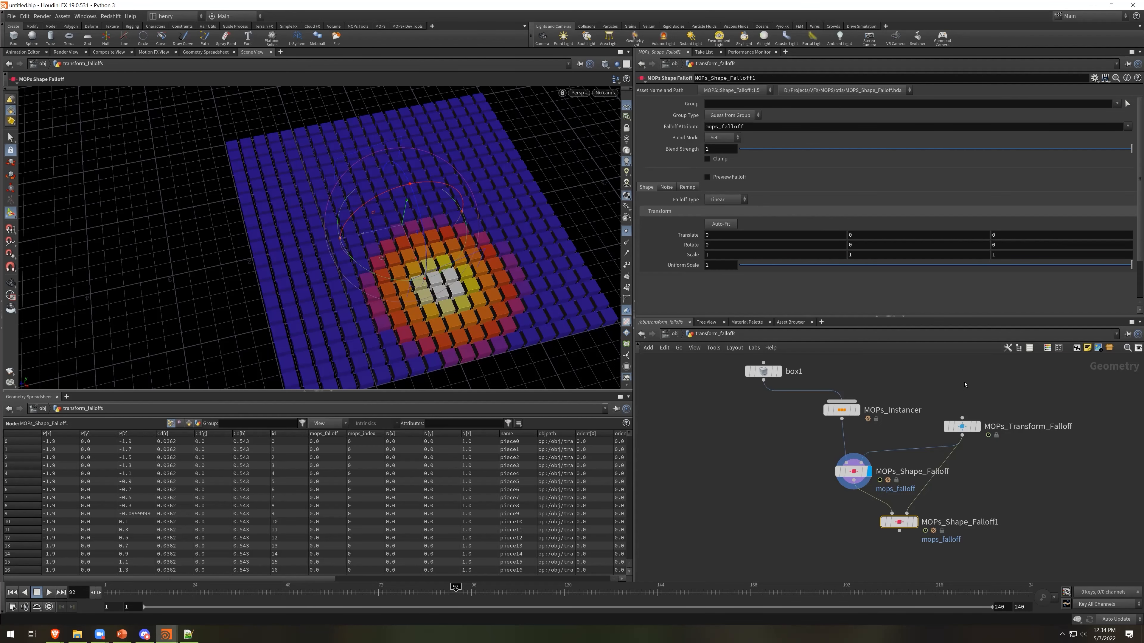
Return to the object level, turn off the display of transform_falloffs, and align it below spline_object
left_click(962, 427)
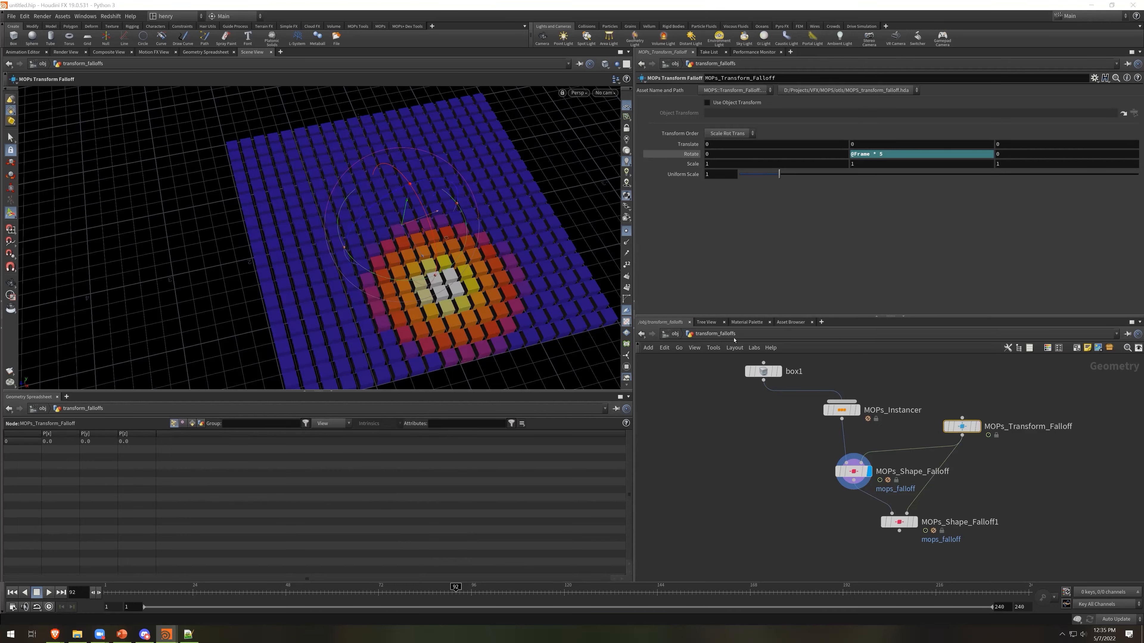
left_click(677, 334)
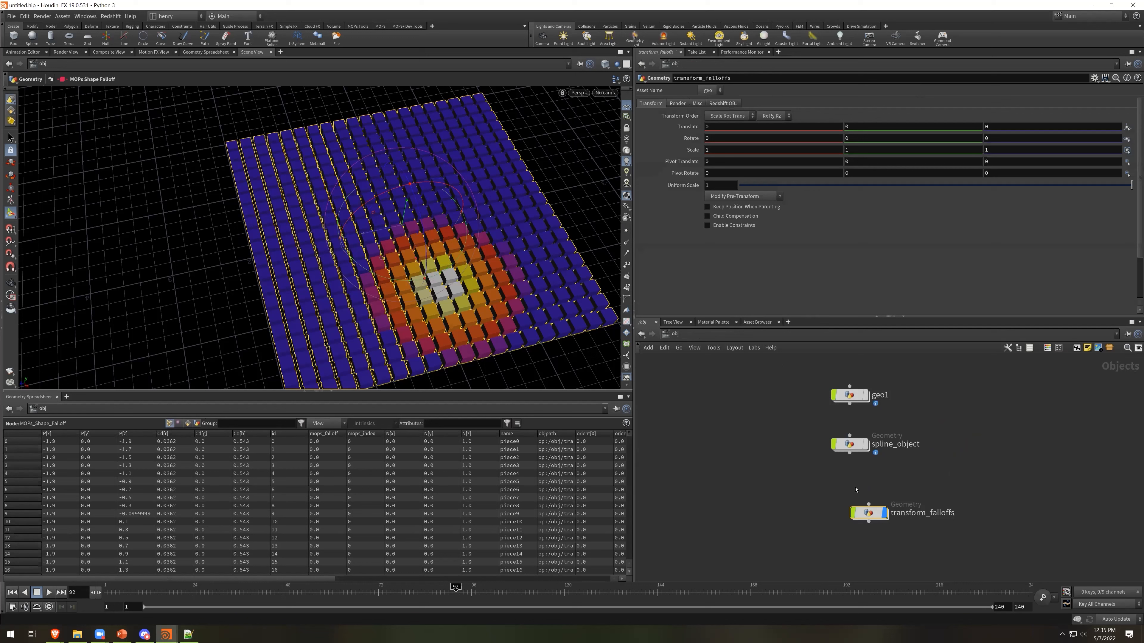
left_click(885, 514)
left_click_drag(879, 516, 860, 496)
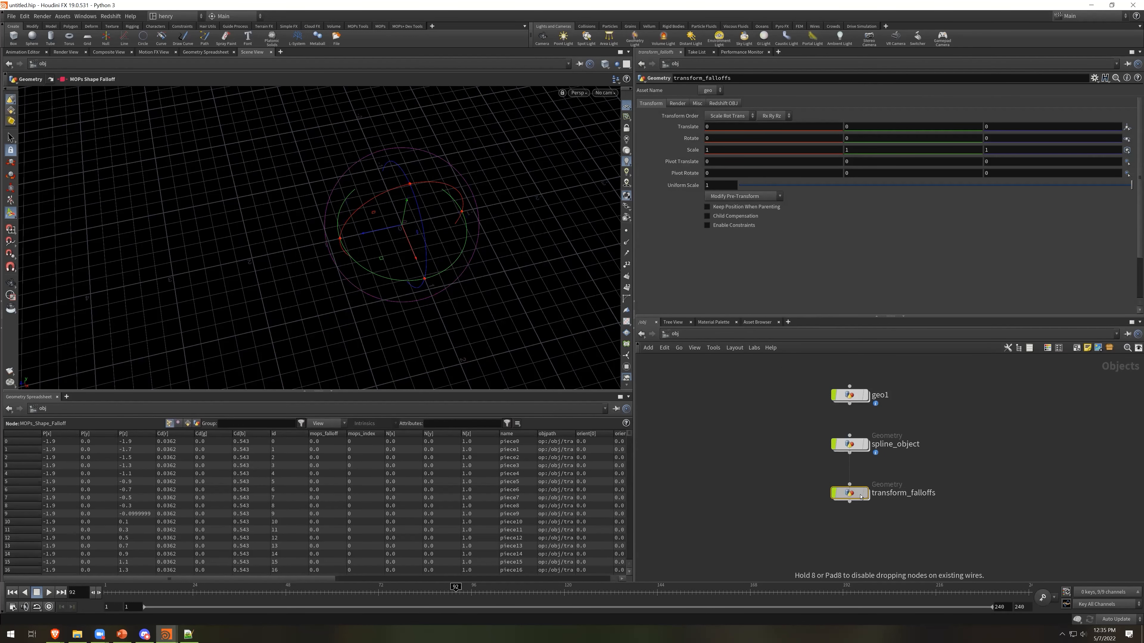
Add a new Geometry object below transform_falloffs and rename it spread_remap
key("Tab")
type("ge")
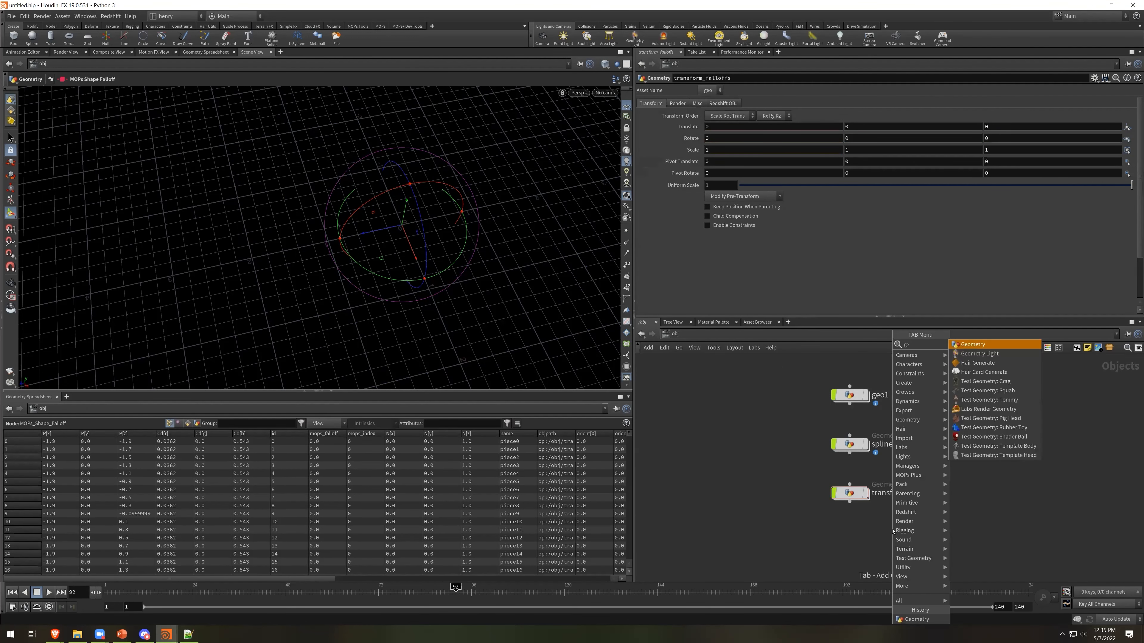
key("Return")
left_click(850, 540)
double_click(880, 539)
type("sp")
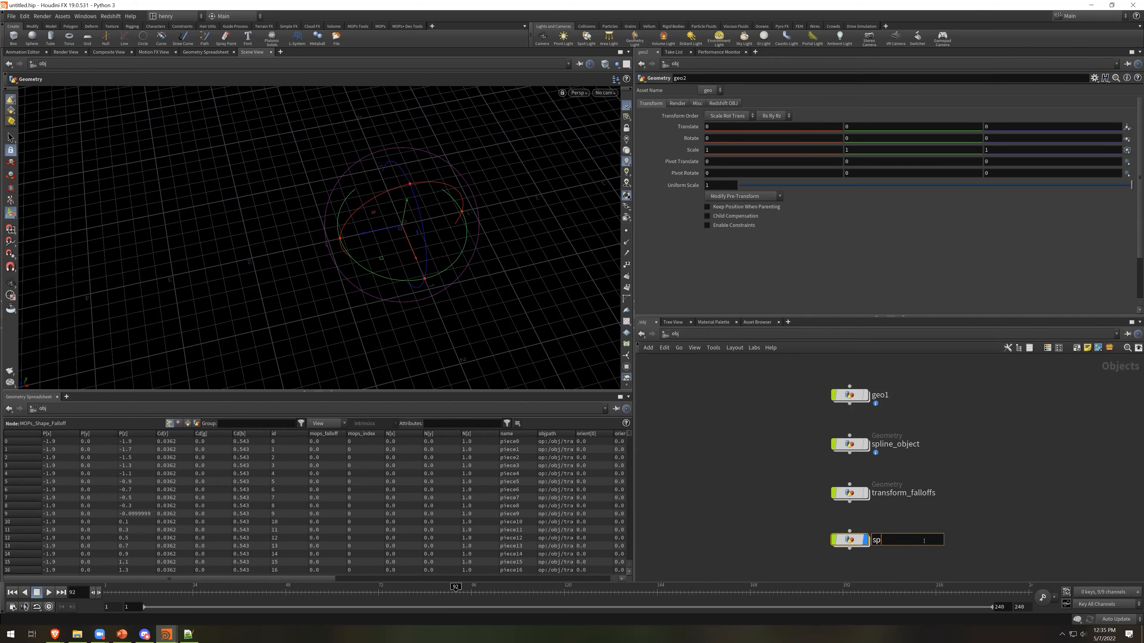
type("read_remap")
key("Return")
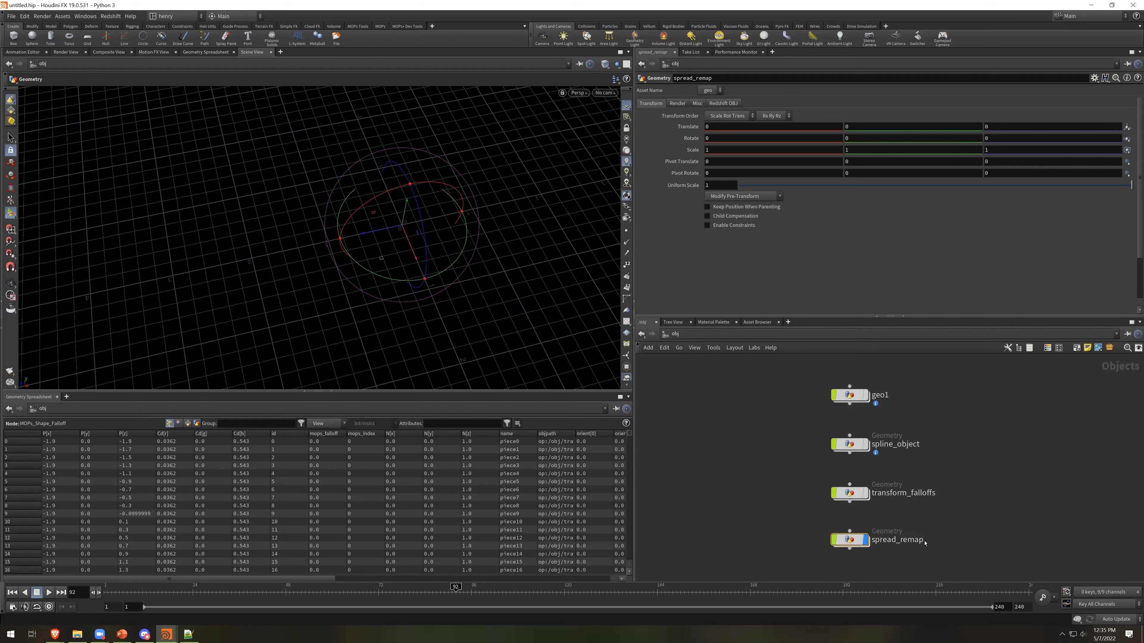
Add a Squab test geometry inside spread_remap and turn off the point display in the viewport
key("i")
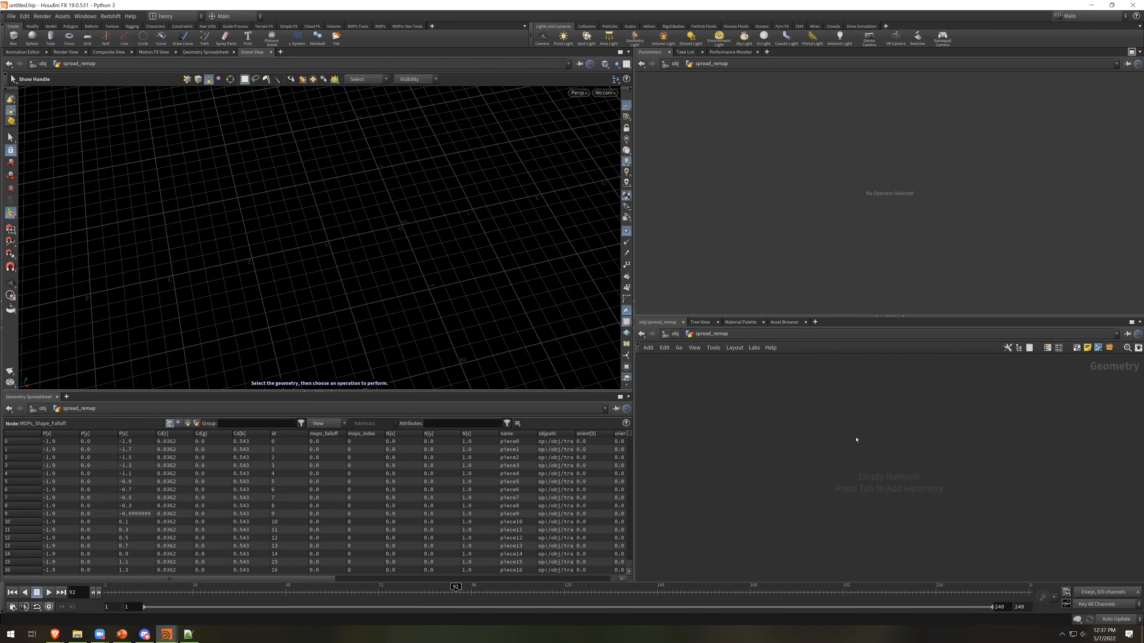
key("Tab")
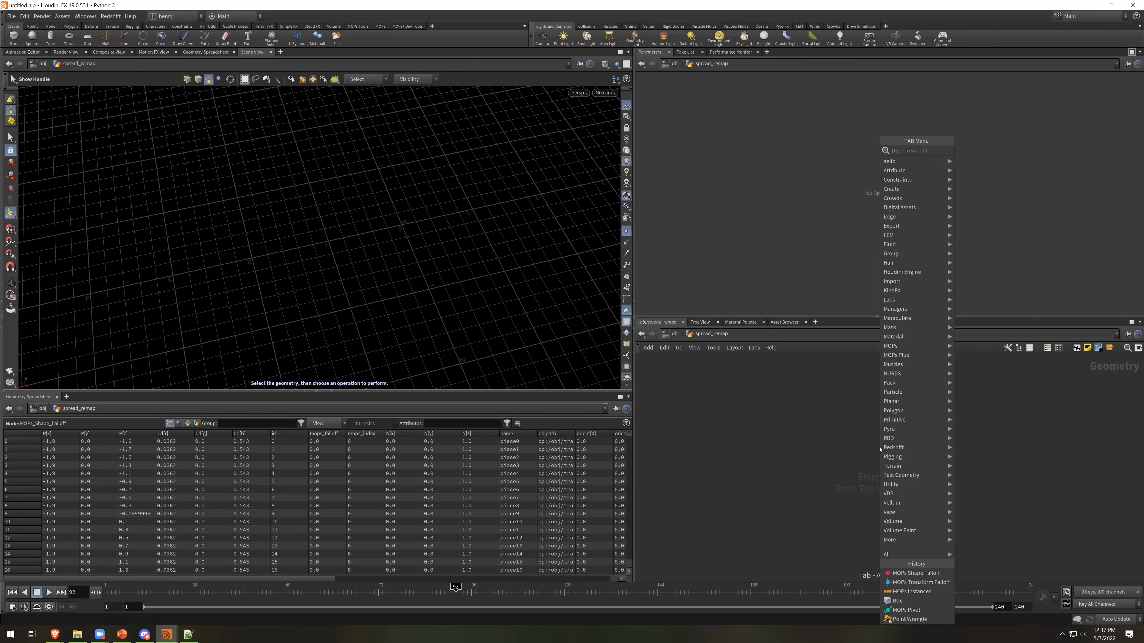
type("squ")
key("Return")
key("Return")
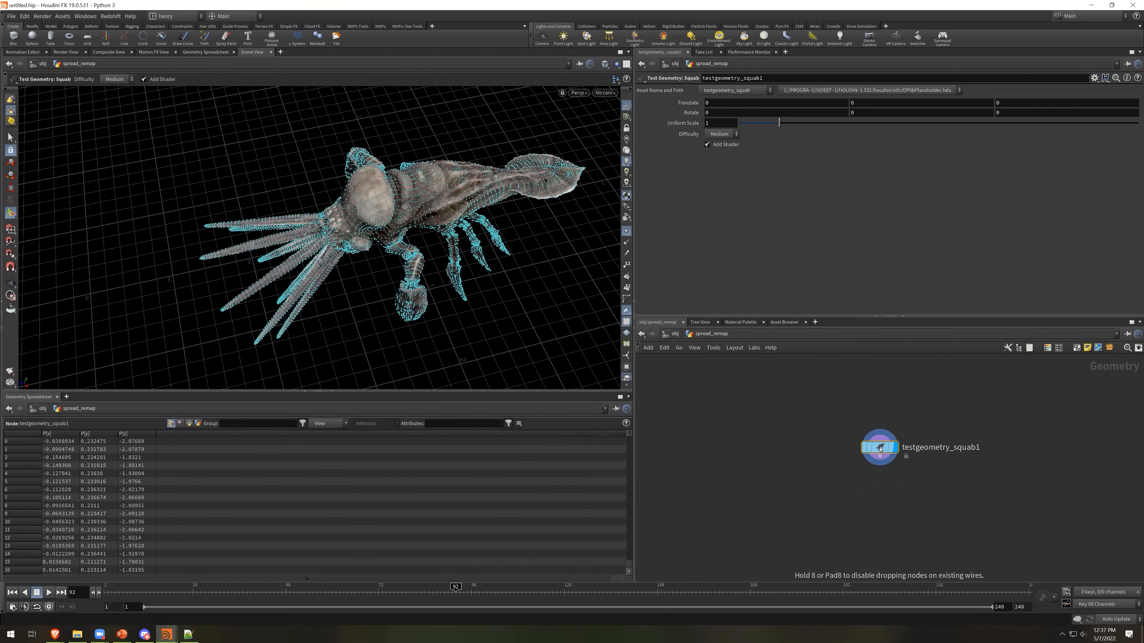
left_click(624, 231)
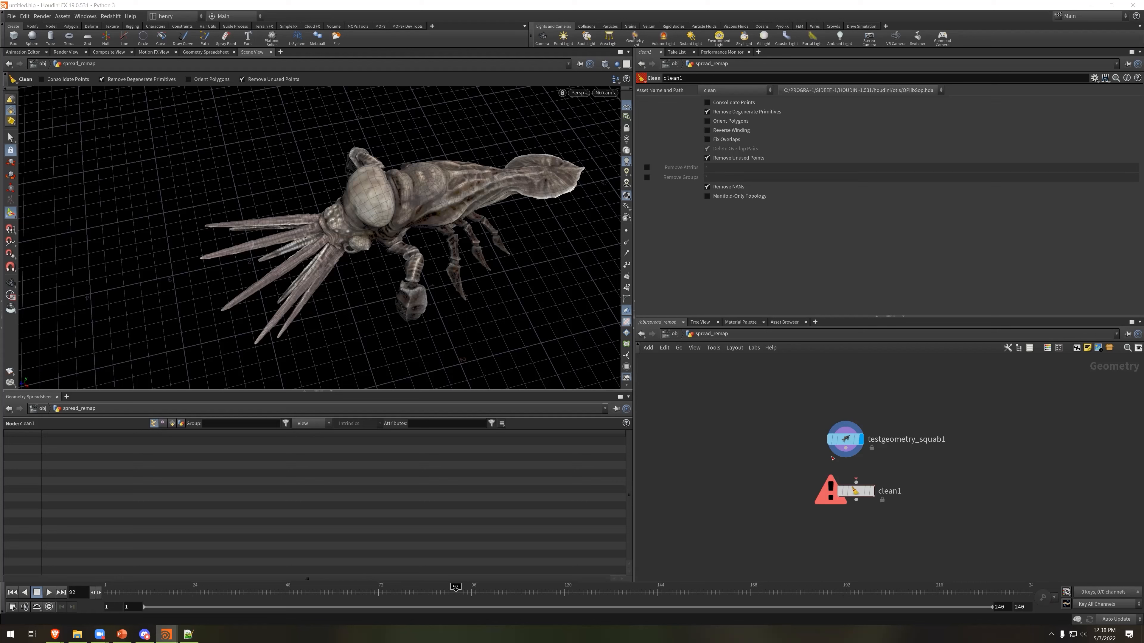
Connect the squab to the Clean node, display it, and enable removal of all attributes and groups
left_click_drag(845, 448, 856, 480)
left_click(871, 491)
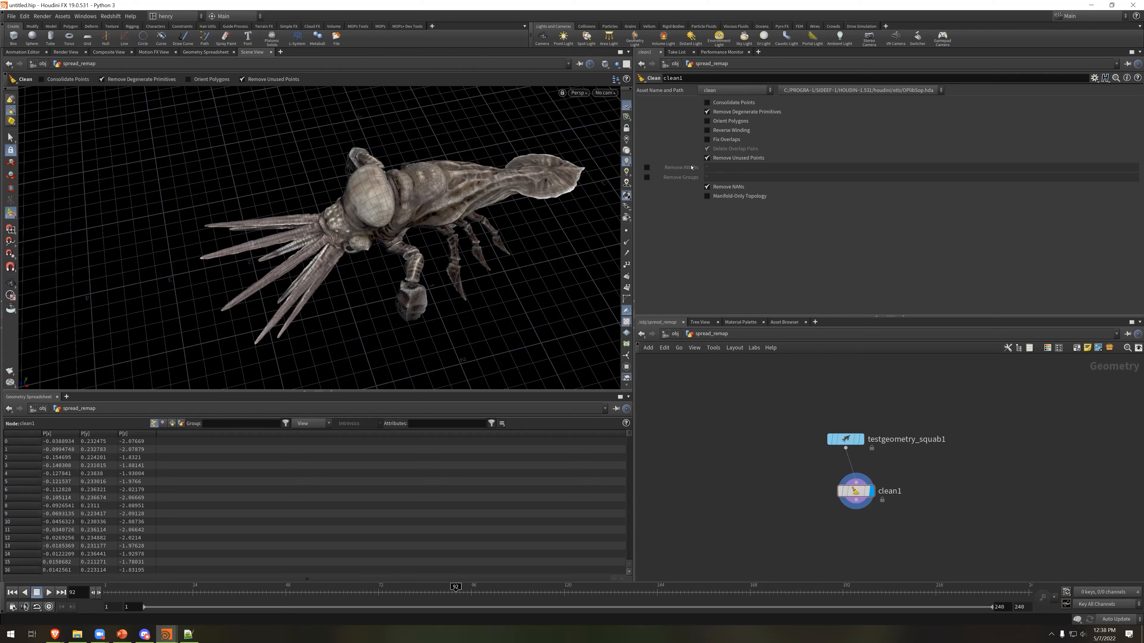
left_click(647, 167)
left_click(647, 177)
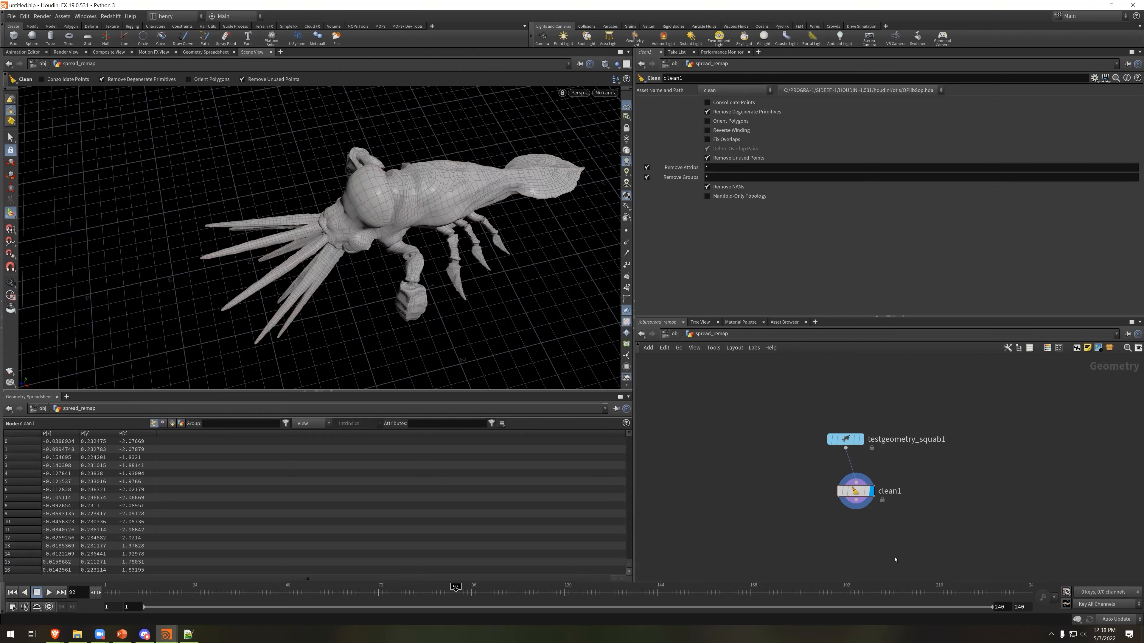
Add a Null after clean1 and rename it TEMPLATE
key("n")
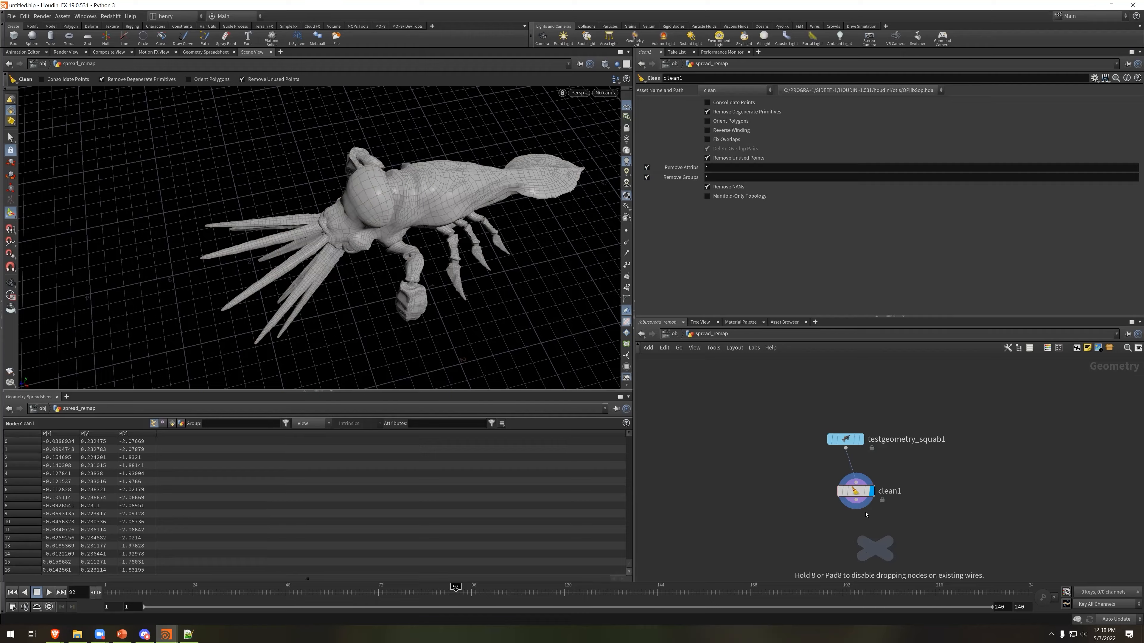
left_click(861, 549)
left_click_drag(856, 500, 859, 553)
key("F2")
type("TEMPLATE")
key("Return")
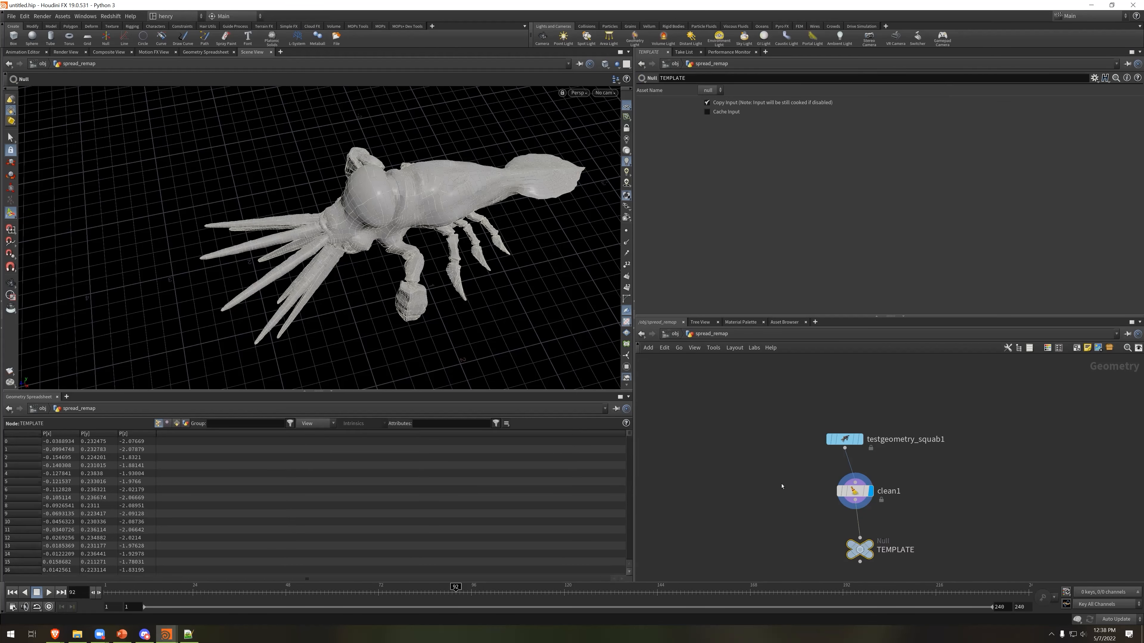
Add a Box and connect it to a new MOPs Instancer
key("Tab")
type("box")
key("Return")
key("Return")
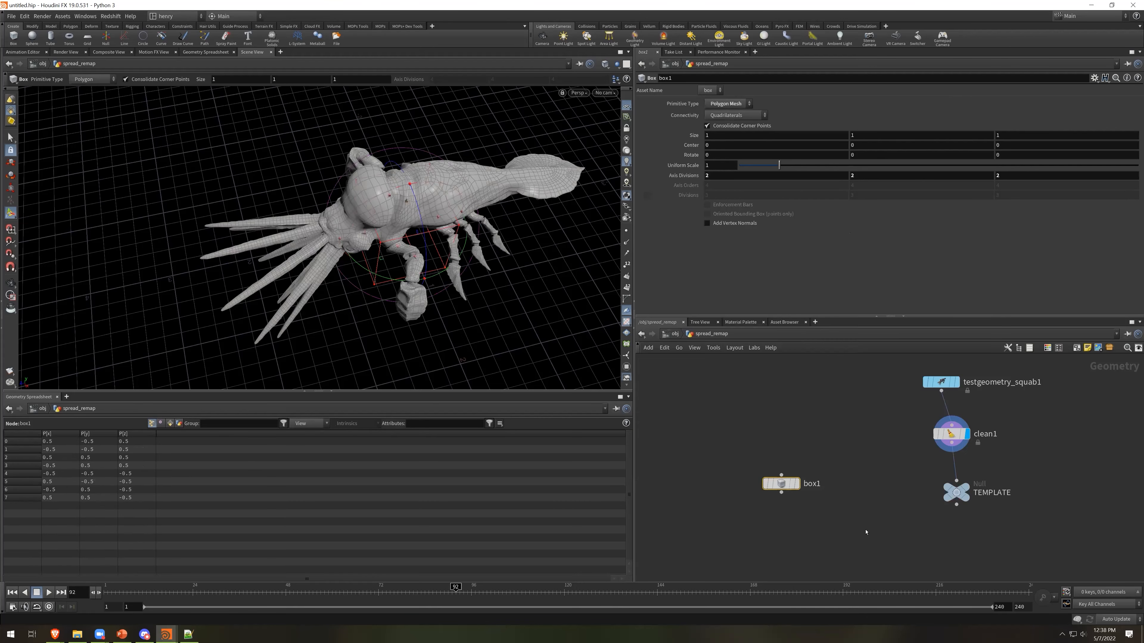
key("Tab")
type("insta")
key("Return")
left_click(861, 527)
left_click_drag(781, 493, 830, 541)
Set the instancer's distribution type to Mesh with TEMPLATE as its template object
left_click(683, 103)
left_click(725, 116)
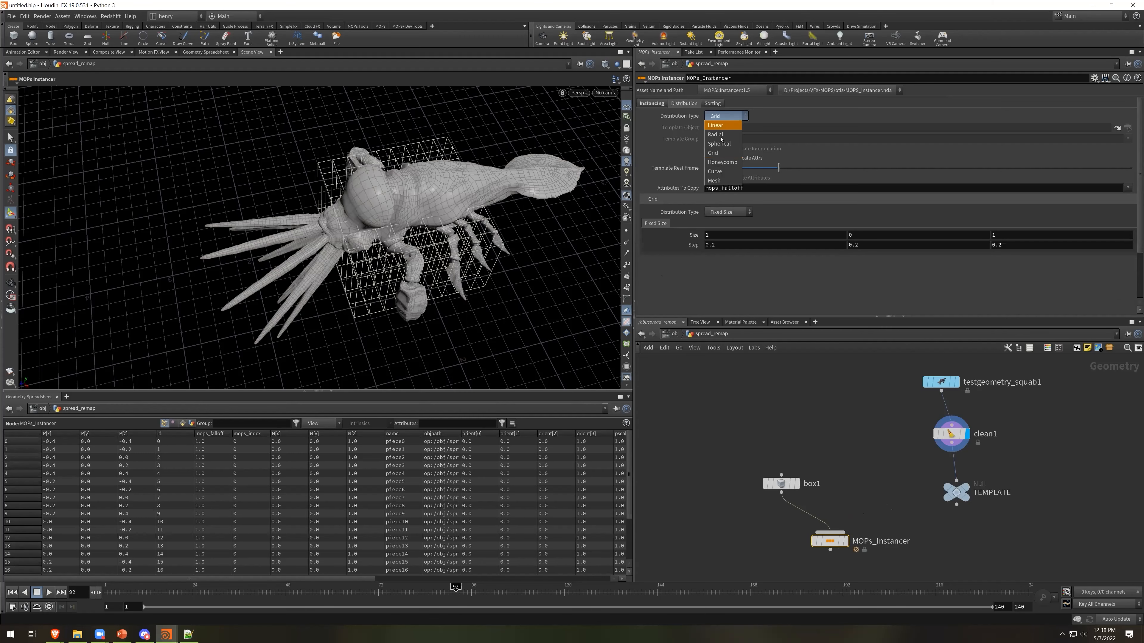
left_click(719, 180)
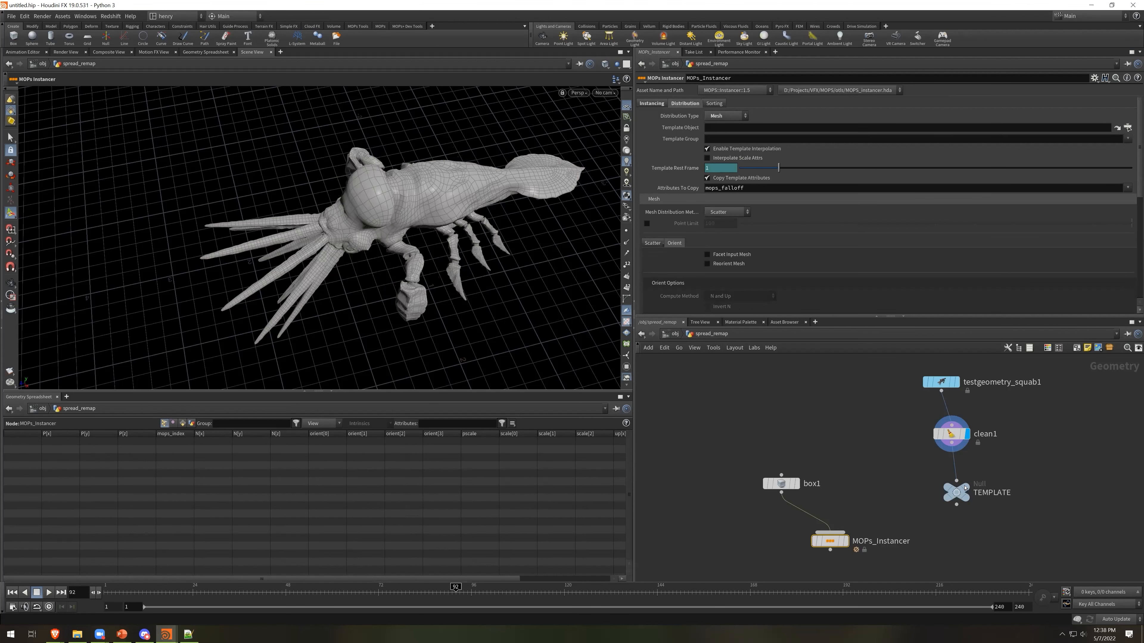
left_click_drag(640, 156, 714, 130)
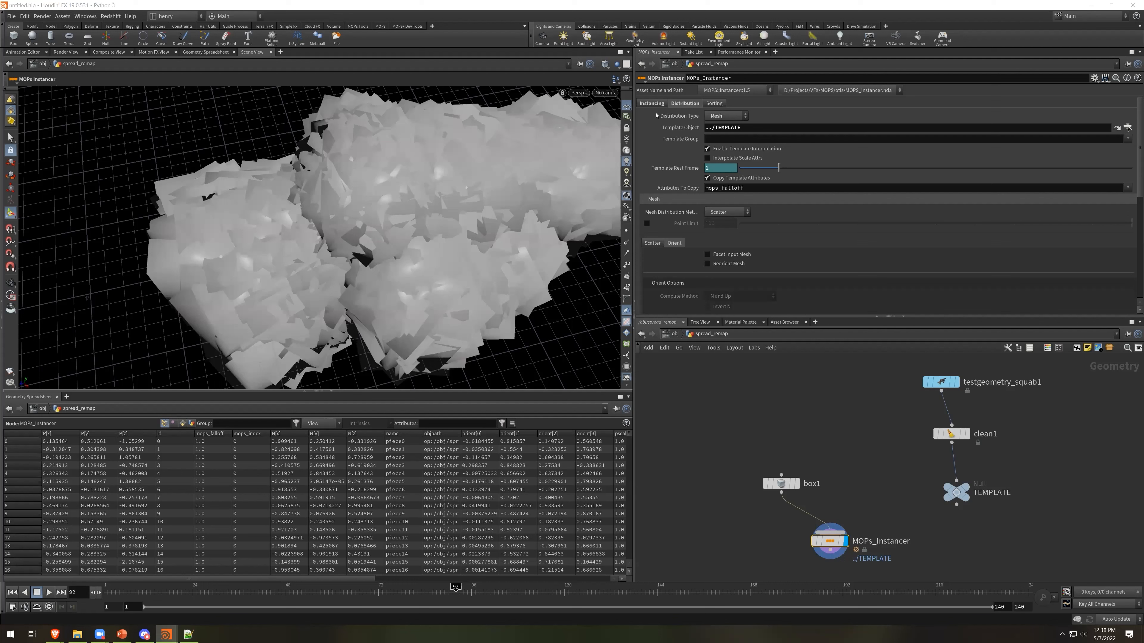
Set the mesh distribution method to Voxels with voxel size 0.05 and volume fill method Voxel Grid
left_click(725, 116)
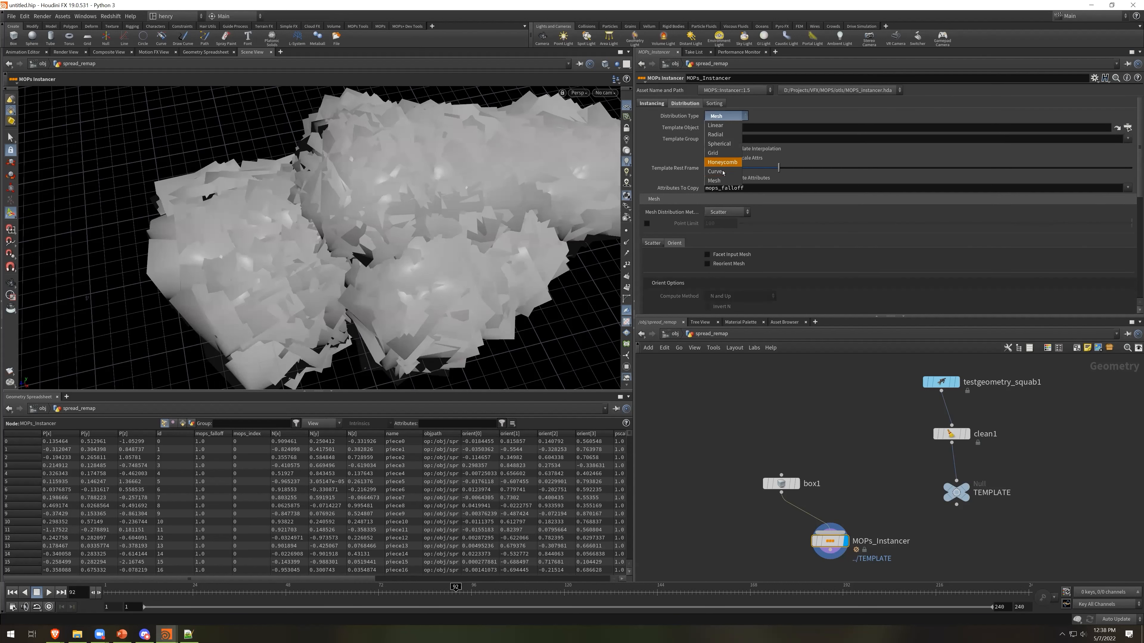
left_click(721, 180)
left_click(749, 212)
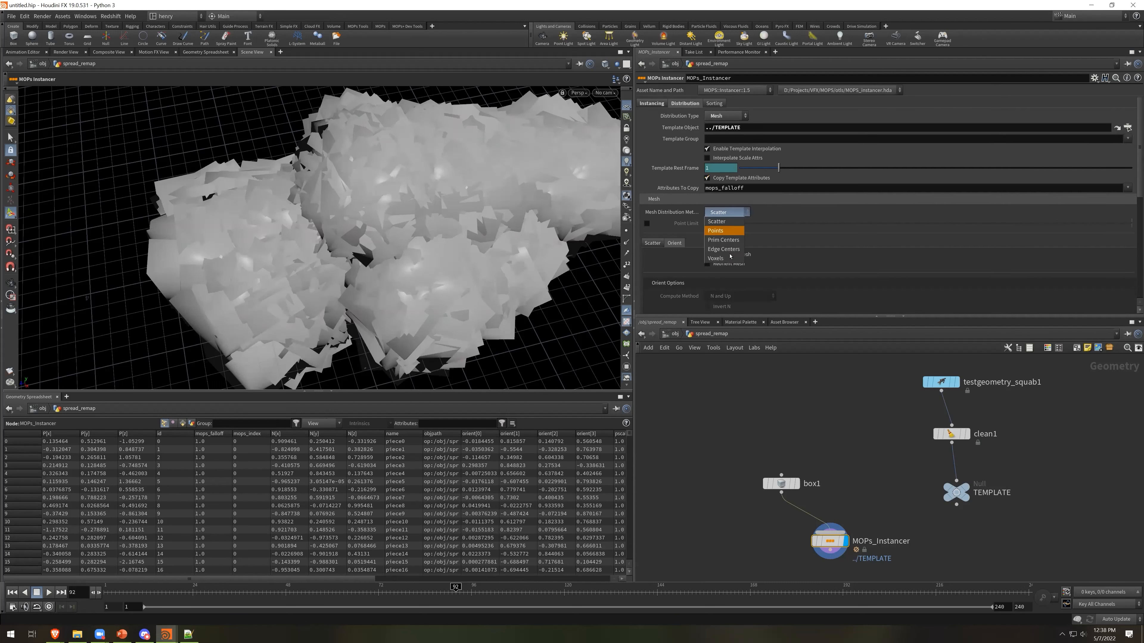
left_click(726, 259)
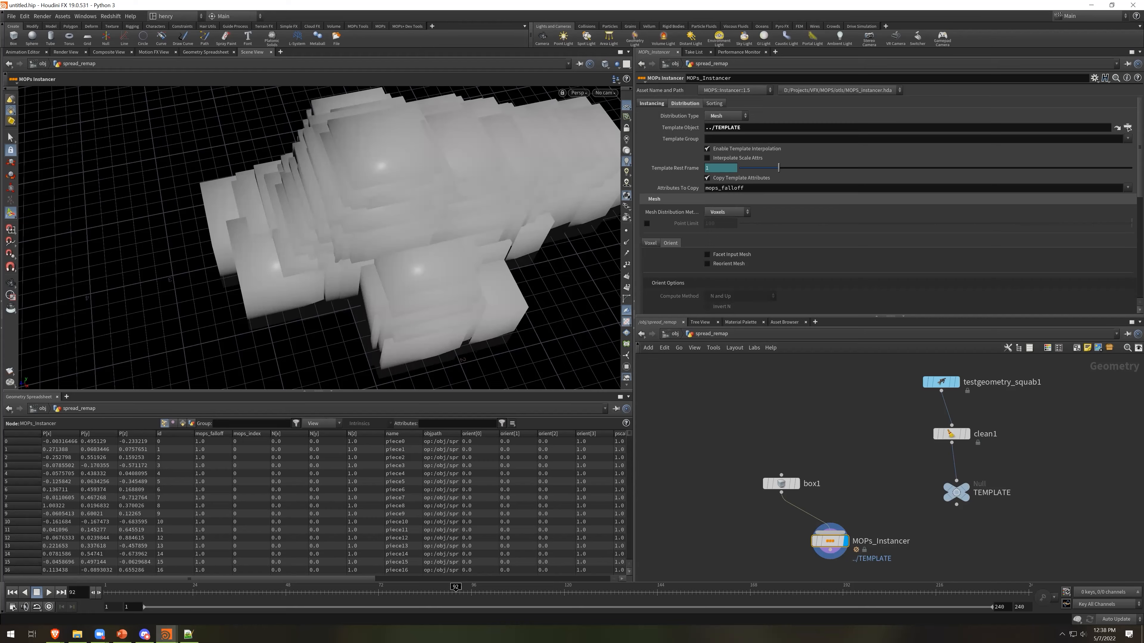
left_click(651, 243)
left_click_drag(745, 256, 742, 256)
left_click(724, 266)
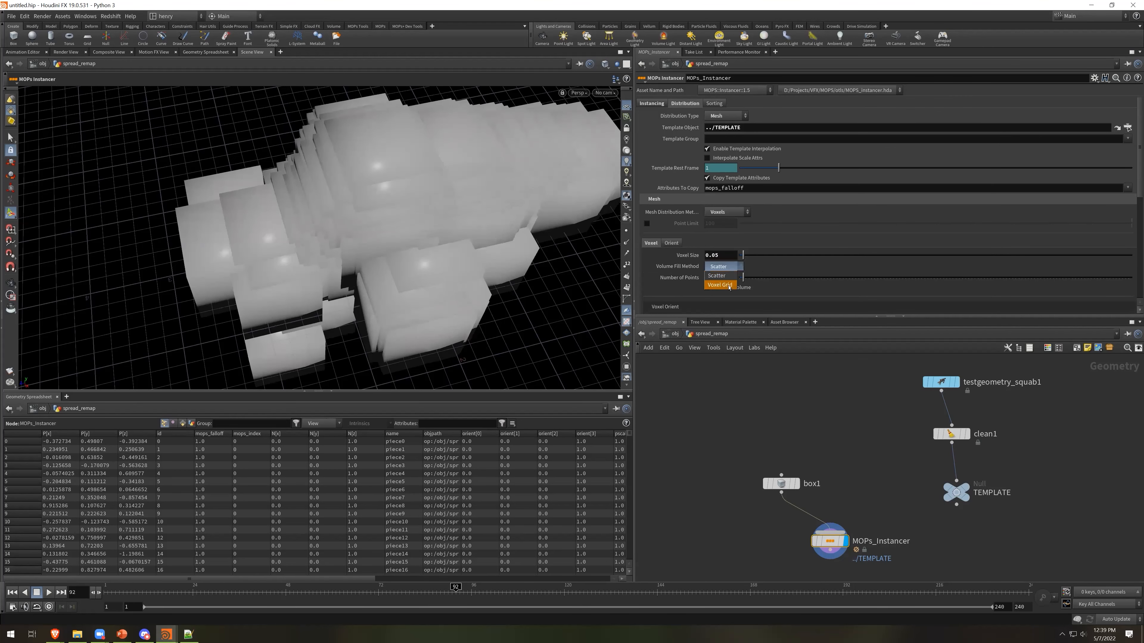
left_click(722, 285)
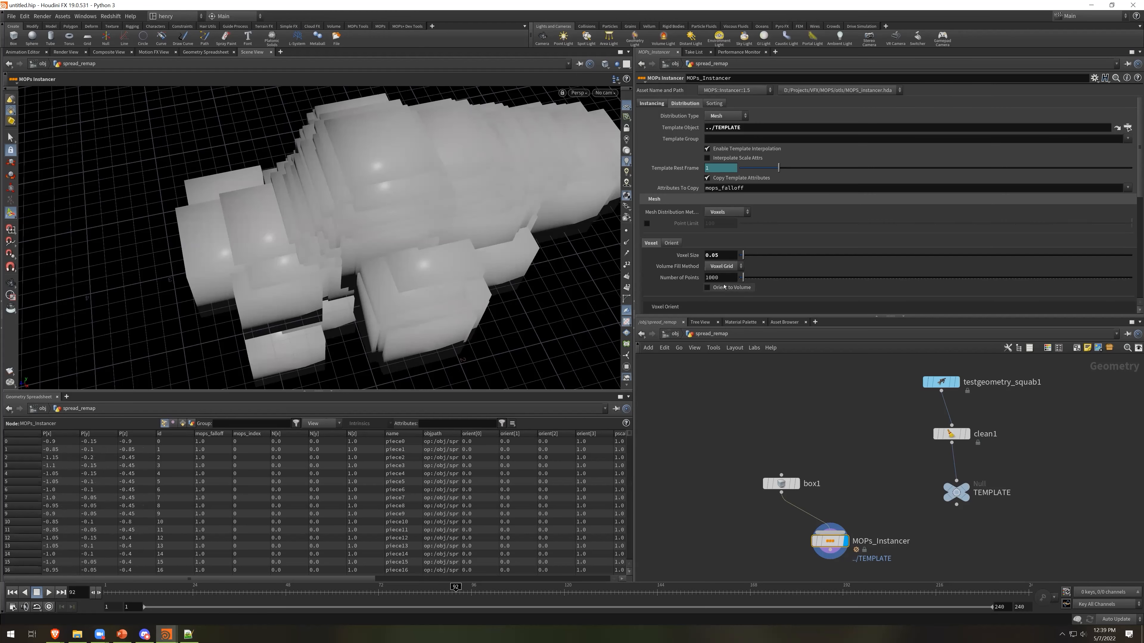
Set the instancer's global uniform scale to 0.068
left_click(652, 104)
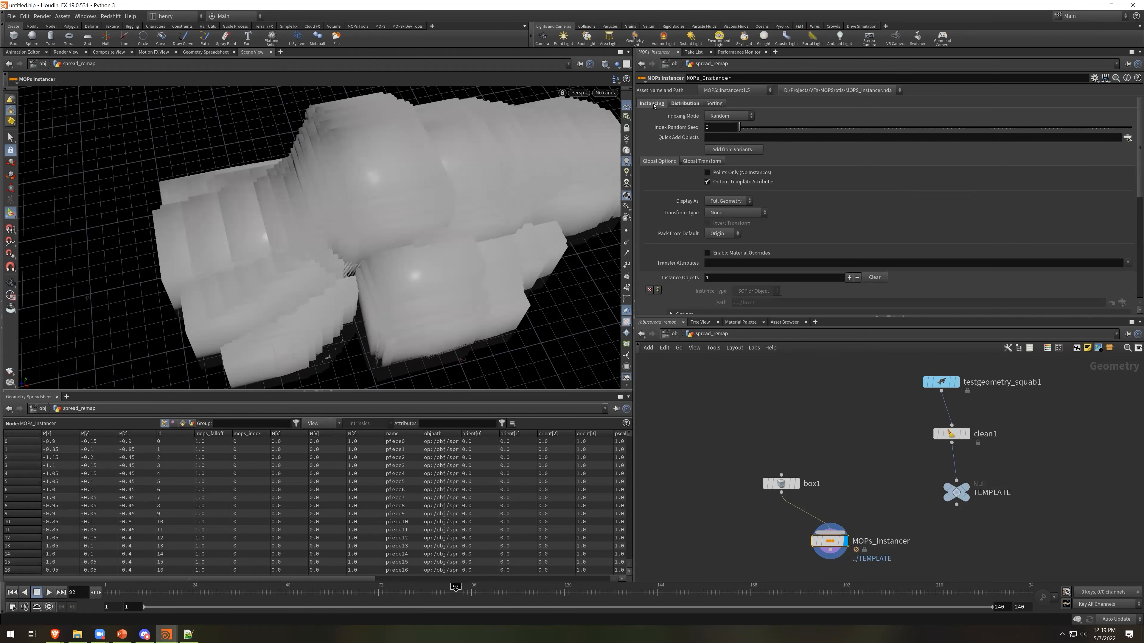
left_click(701, 161)
left_click_drag(783, 208, 741, 210)
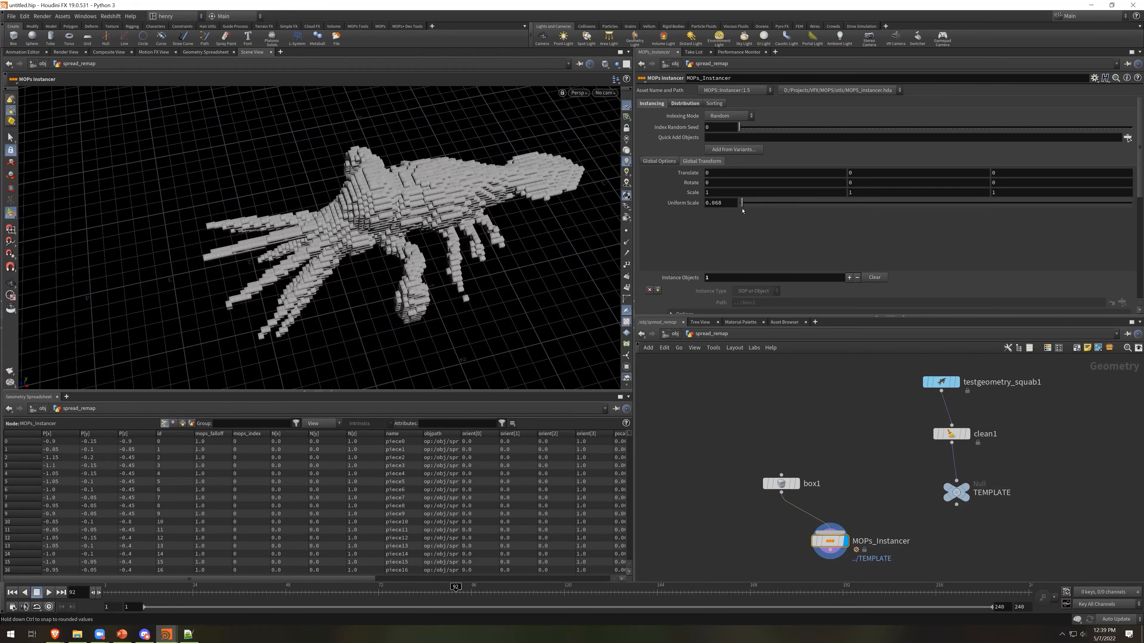
Turn on Add Vertex Normals for box1 so the instanced cubes have sharp shading
key("Escape")
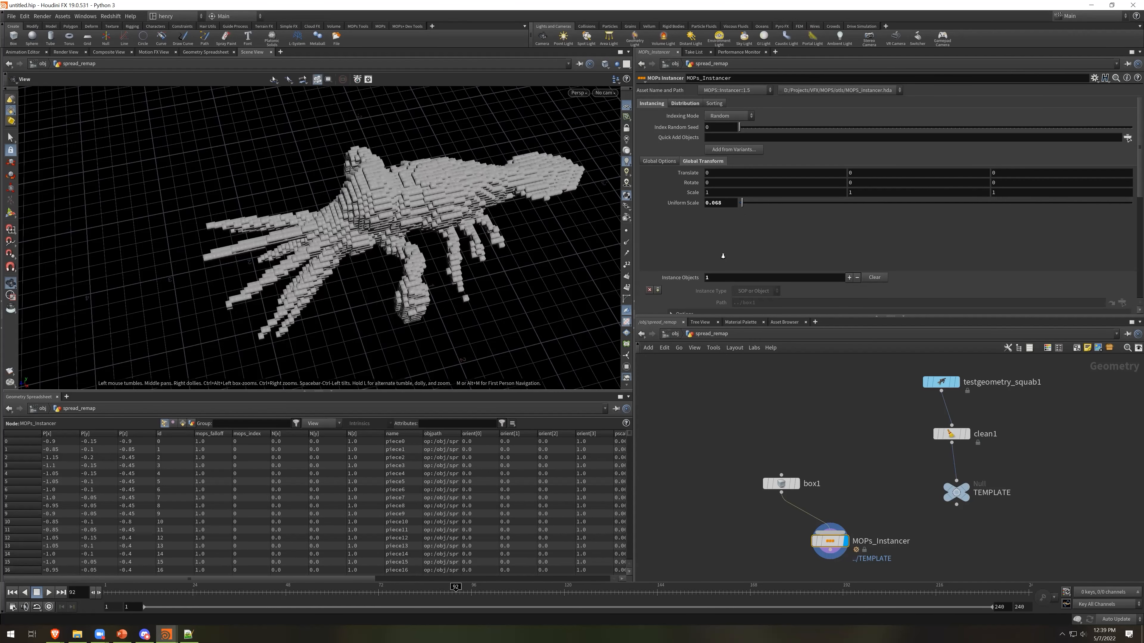
right_click_drag(475, 237, 522, 166)
left_click_drag(517, 181, 570, 146, "alt")
left_click(778, 484)
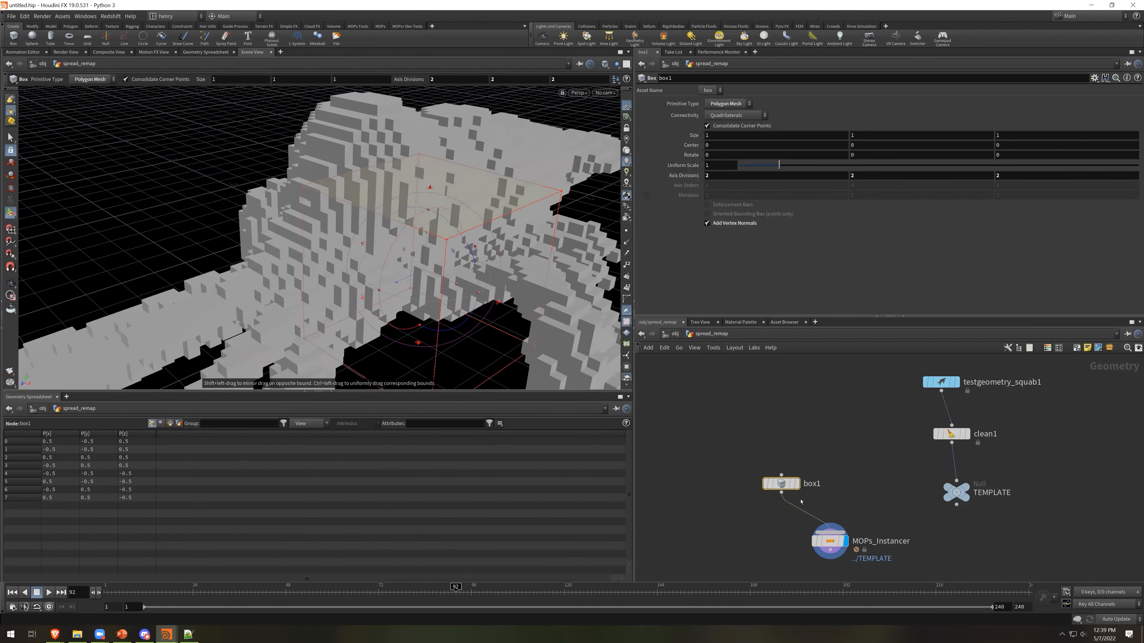
Align the MOPs_Instancer node below box1 in the network
middle_click_drag(845, 426, 806, 393)
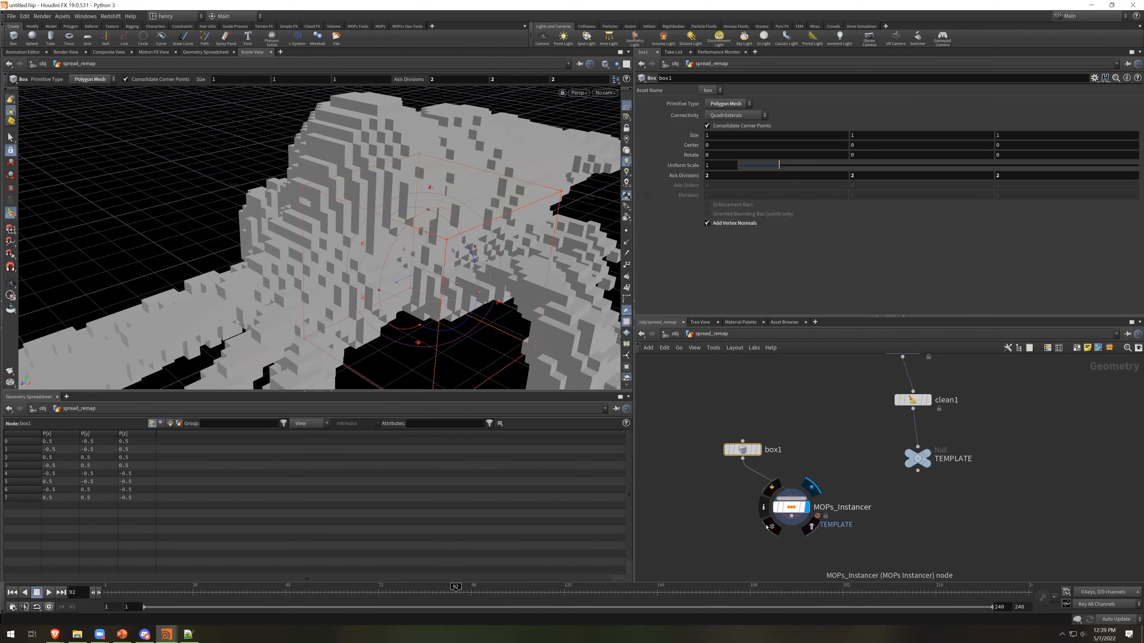
left_click_drag(795, 513, 767, 527)
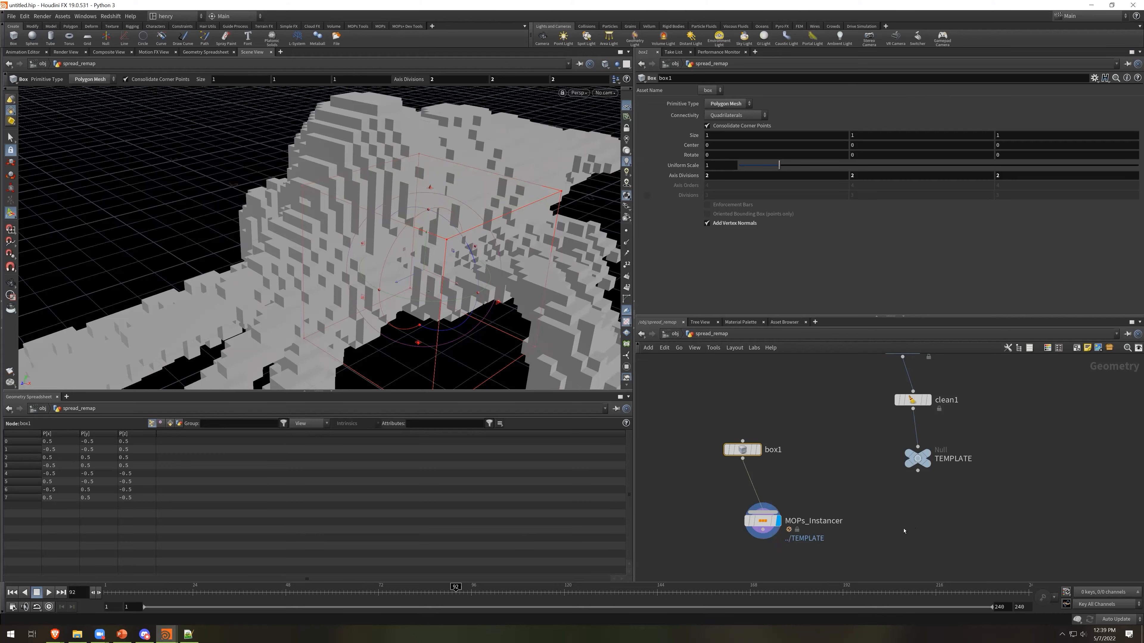
middle_click_drag(904, 531, 918, 480)
left_click_drag(779, 473, 753, 491)
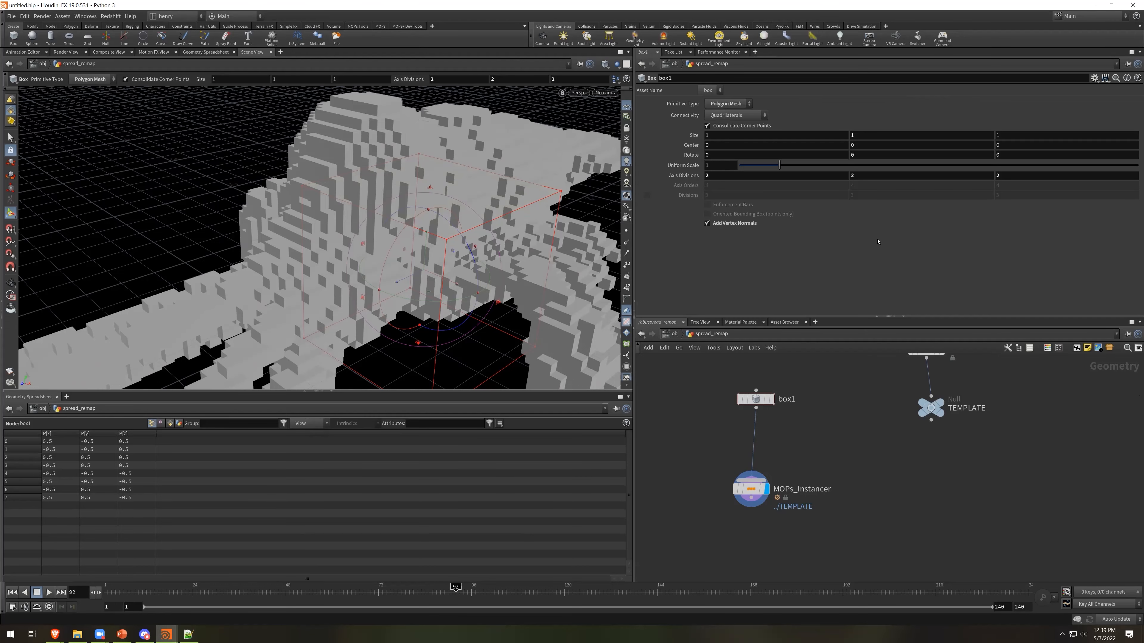
middle_click_drag(823, 567, 831, 538)
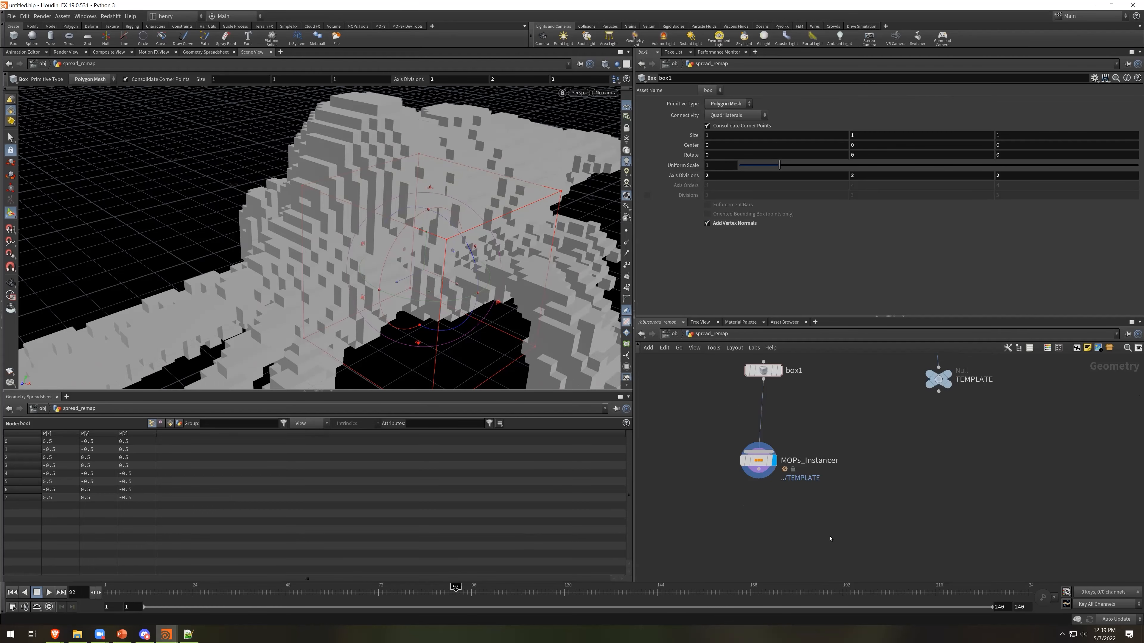
Add a Sphere node to the network beside MOPs_Instancer
key("Tab")
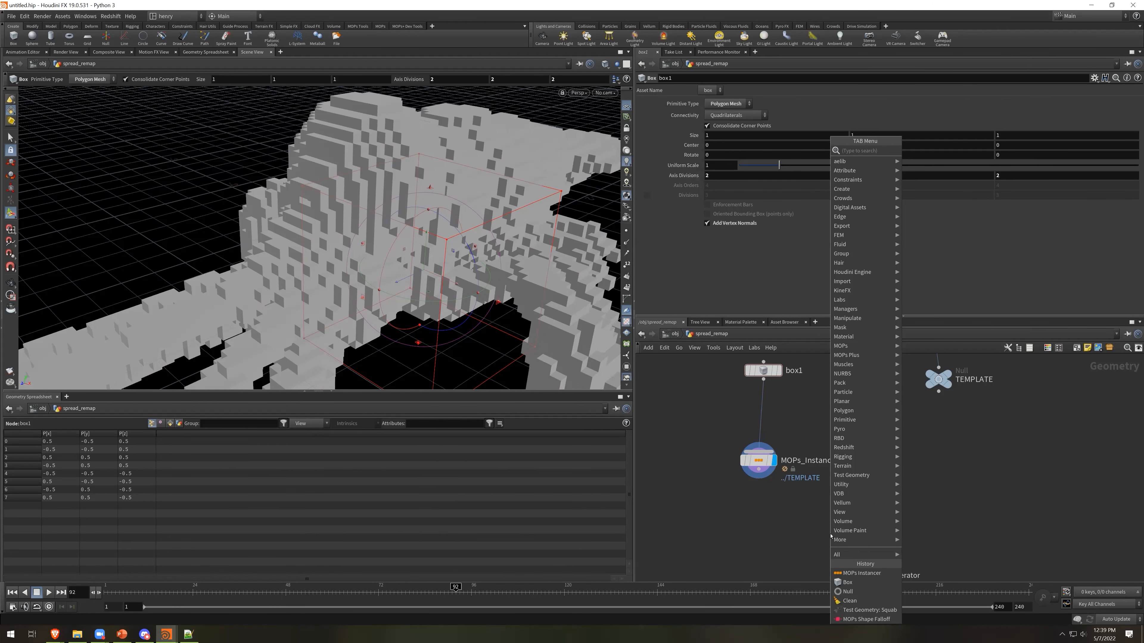
type("sph")
key("Return")
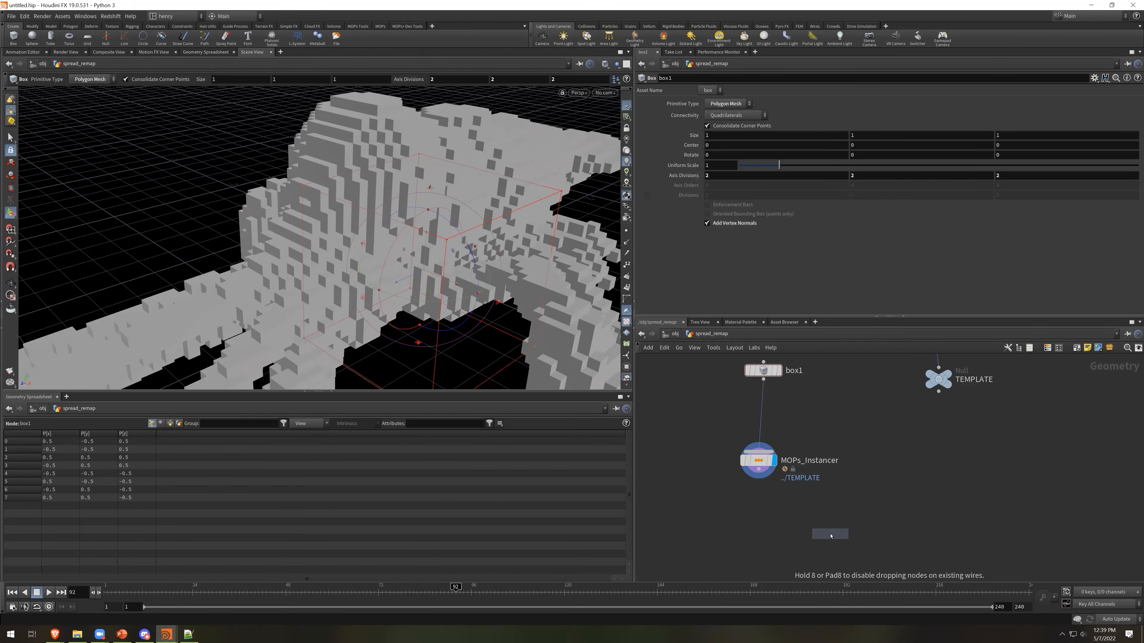
left_click(831, 537)
left_click_drag(830, 536, 871, 505)
key("Escape")
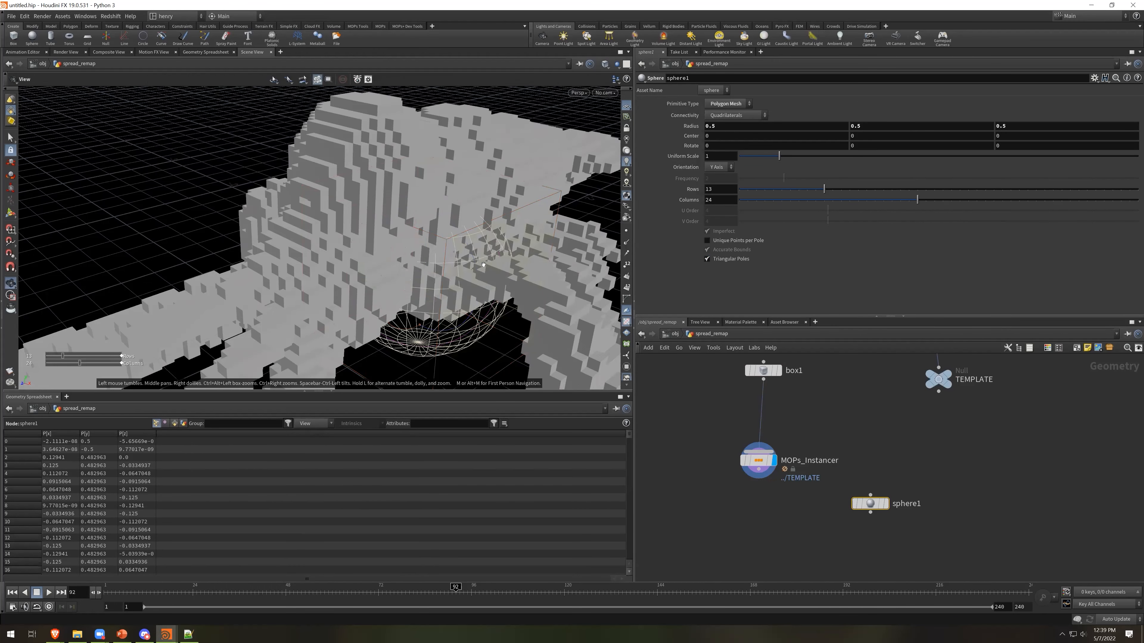
right_click_drag(378, 313, 418, 257)
left_click_drag(418, 257, 390, 267)
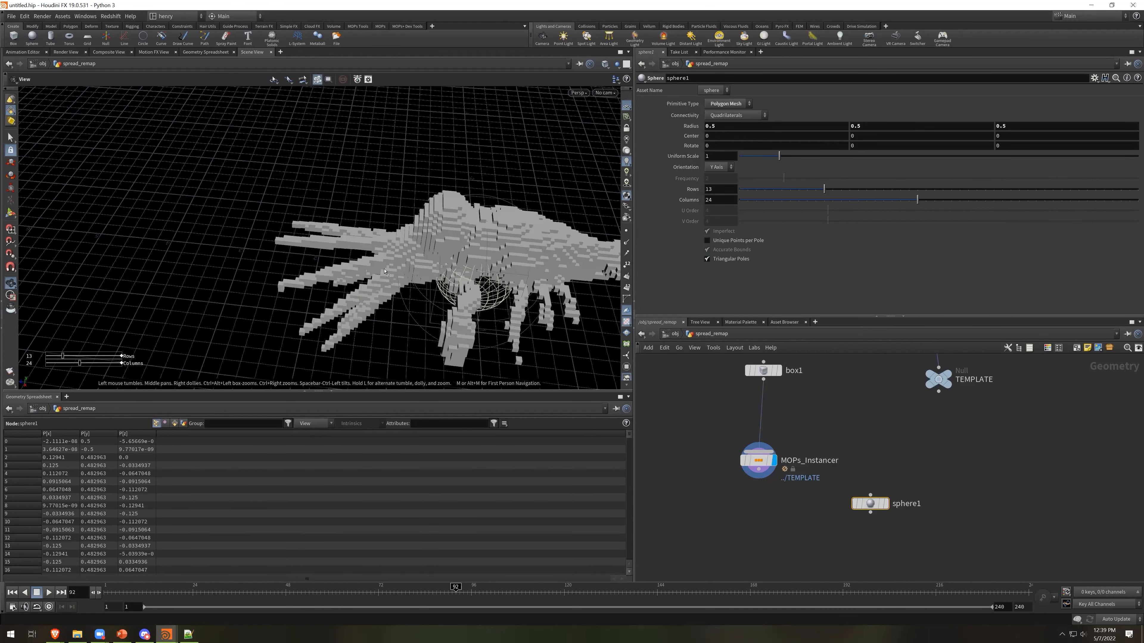
middle_click_drag(385, 271, 311, 271, "alt")
left_click_drag(377, 274, 418, 277)
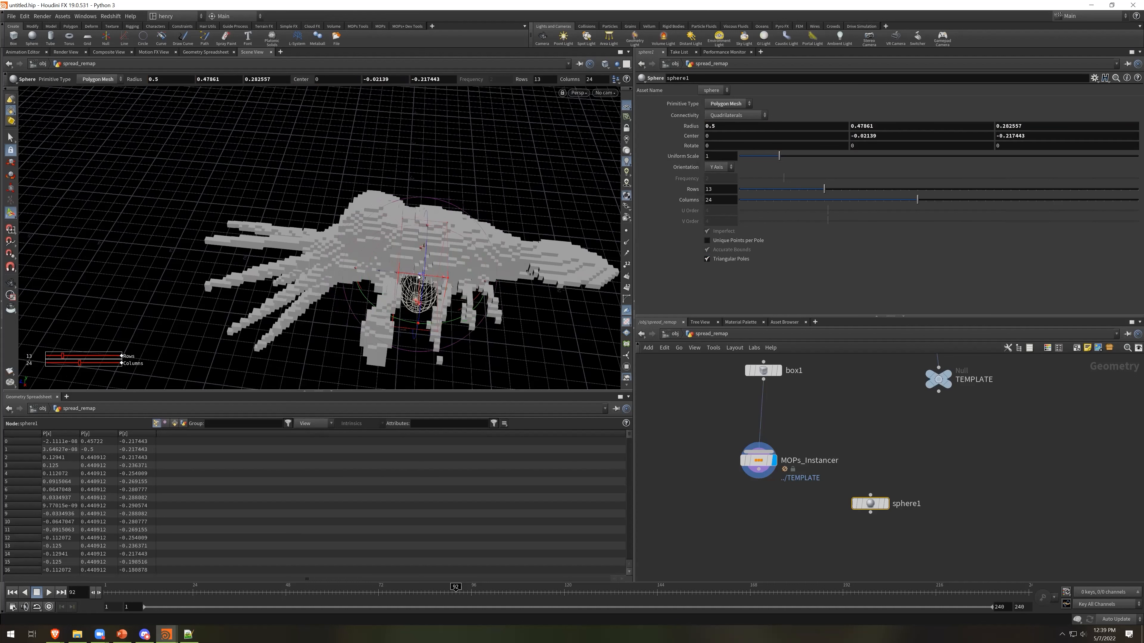
key("ctrl+z")
key("Escape")
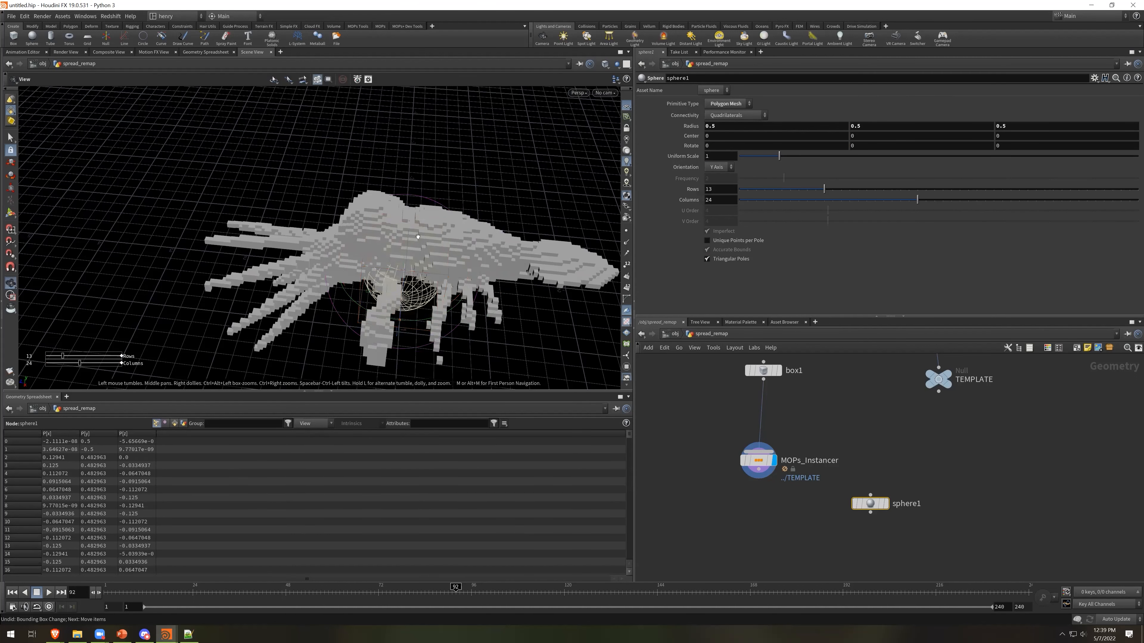
middle_click_drag(418, 236, 321, 223, "alt")
left_click_drag(317, 270, 325, 270)
key("ctrl+z")
Set the sphere's Z center to -2.5 so it surrounds the tail end of the squab
mouse_move(730, 136)
middle_mouse_down()
mouse_move(779, 136)
mouse_move(730, 136)
middle_mouse_up()
middle_click_drag(1006, 136, 829, 147)
left_click_drag(405, 261, 469, 202, "alt")
Add a Group node below MOPs_Instancer and feed the instancer's output into it
left_click(782, 533)
key("Tab")
type("group")
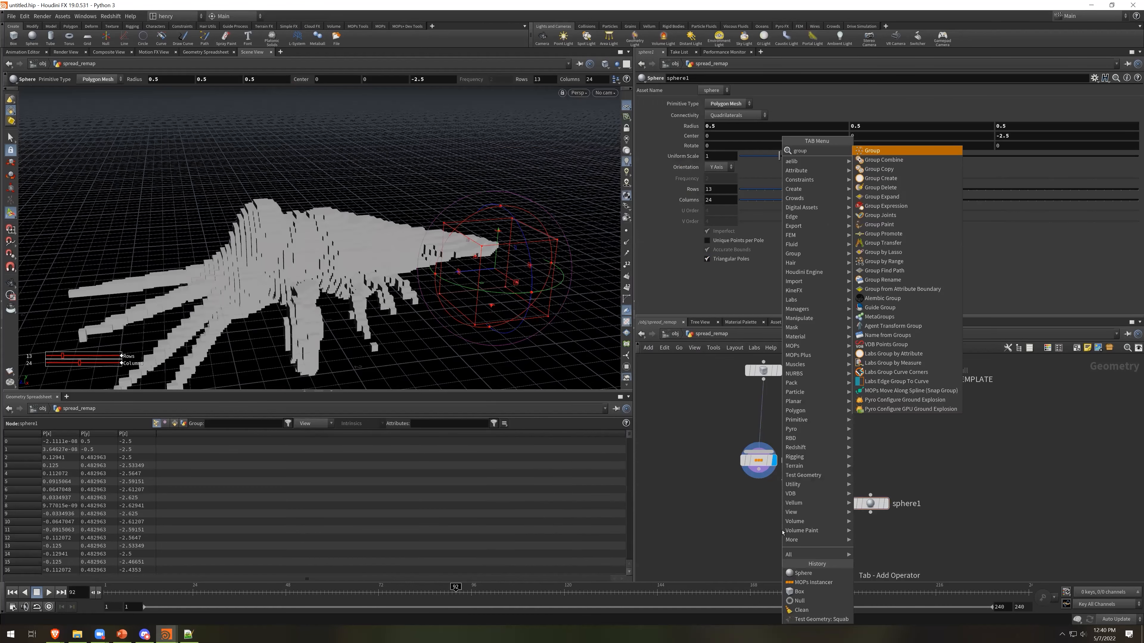
key("Return")
left_click_drag(774, 522, 759, 469)
Set group1 to Points, bounded by sphere1 as a Bounding Object, with the base group disabled and the node displayed
left_click(730, 112)
left_click(726, 125)
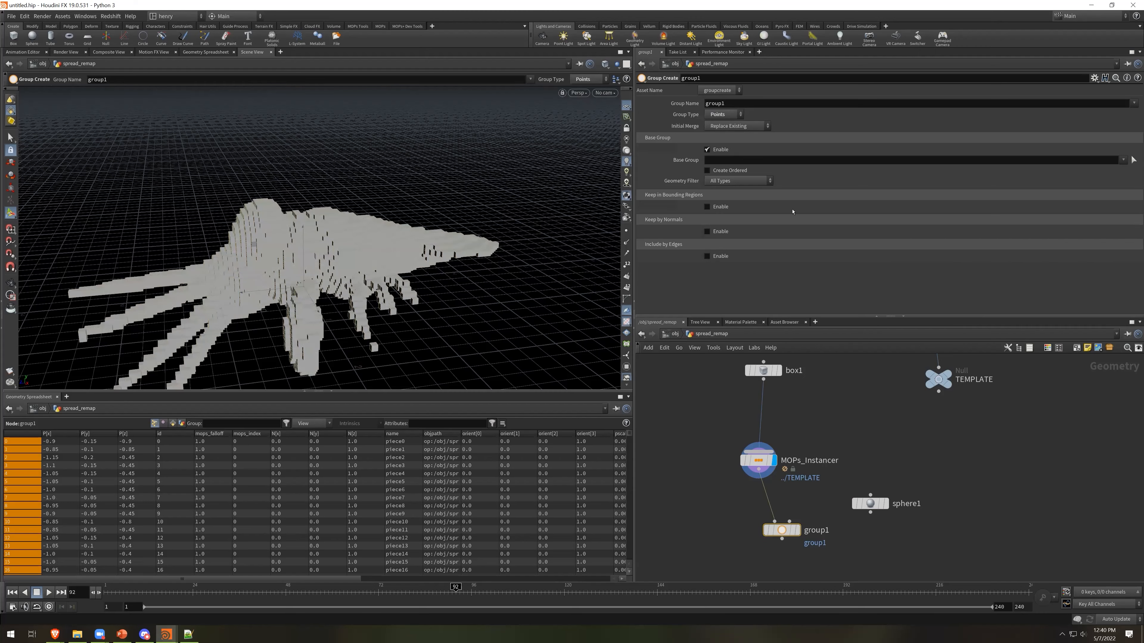
double_click(805, 531)
left_click(707, 150)
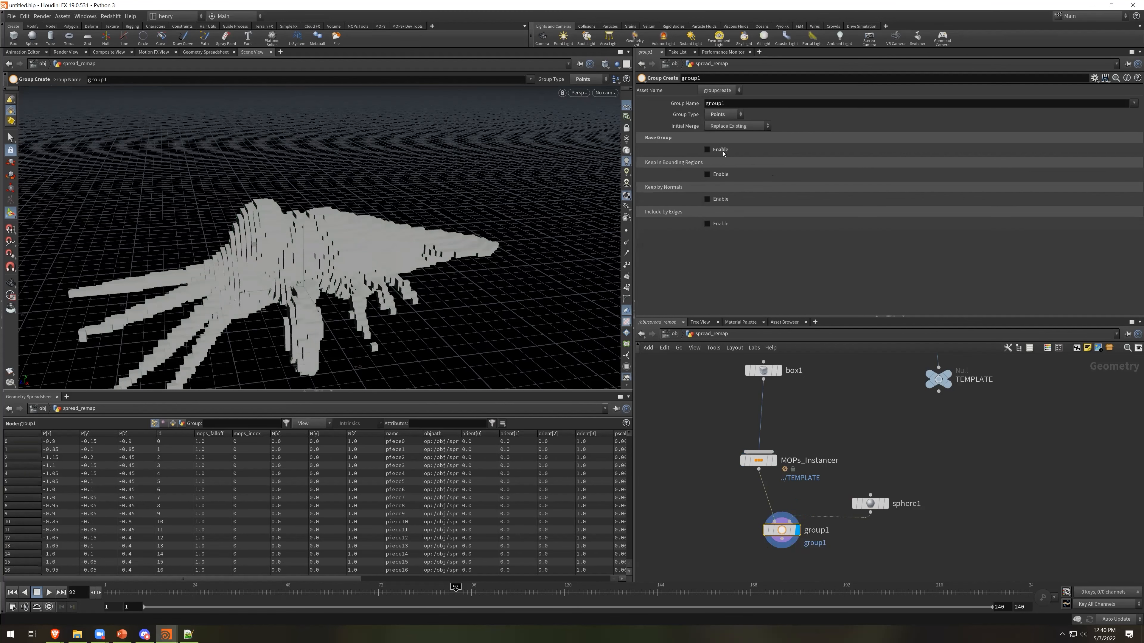
left_click(715, 174)
left_click(758, 185)
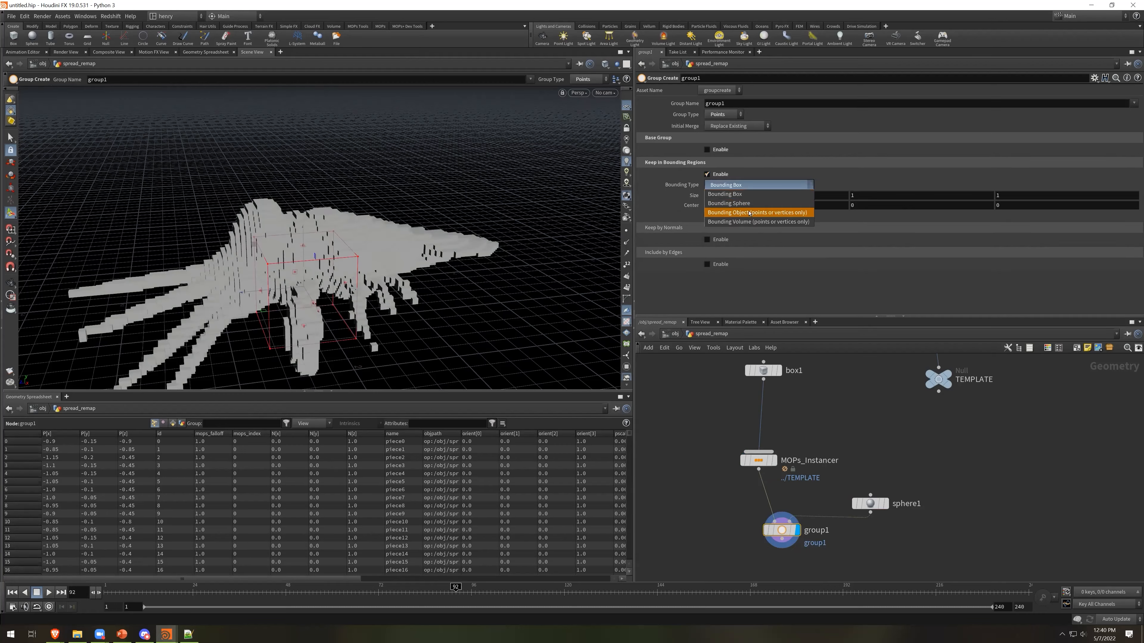
left_click(755, 214)
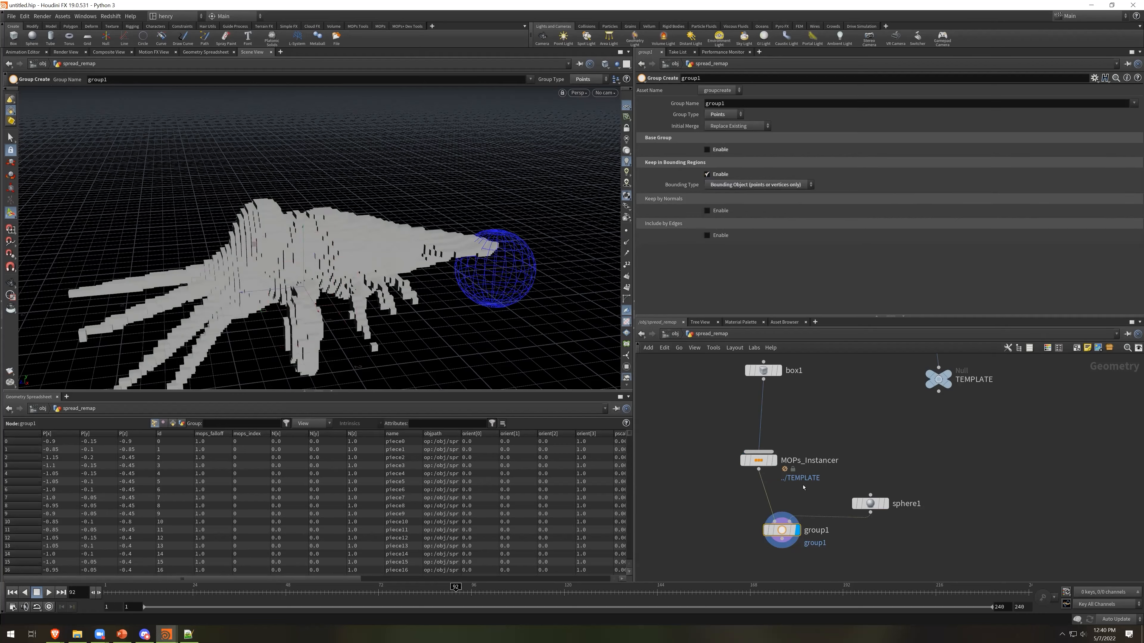
Name the point group produced by group1 "start"
left_click(799, 508)
double_click(729, 106)
type("start")
key("Return")
Add a MOPs Spread Falloff node connected below group1 and display it
middle_click_drag(870, 558, 868, 522)
key("Tab")
type("mopsps")
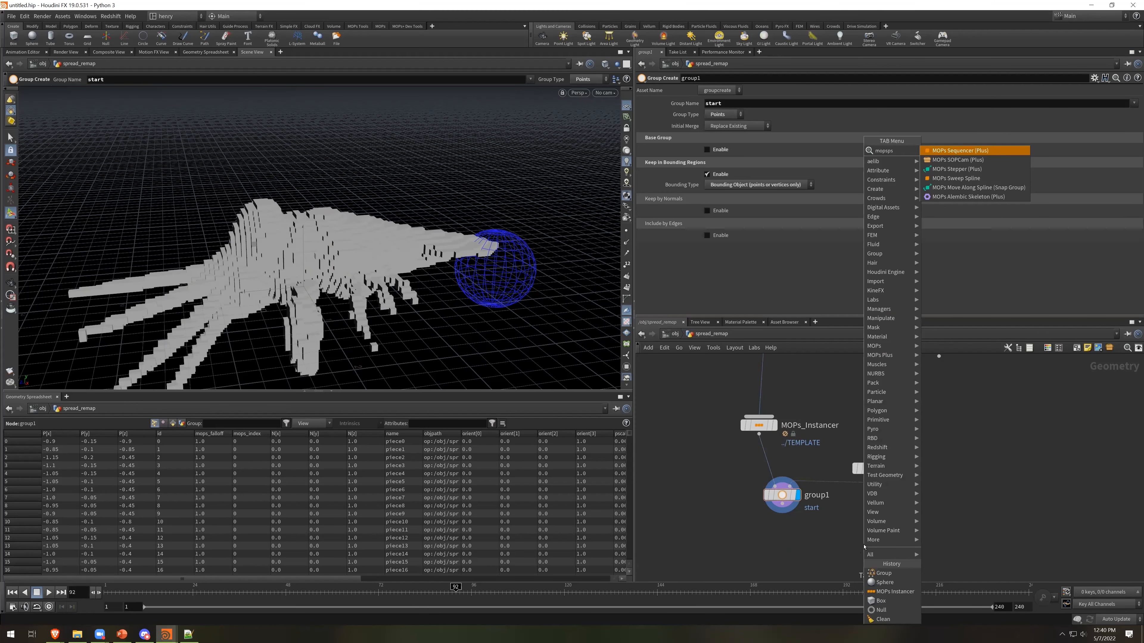
key("BackSpace")
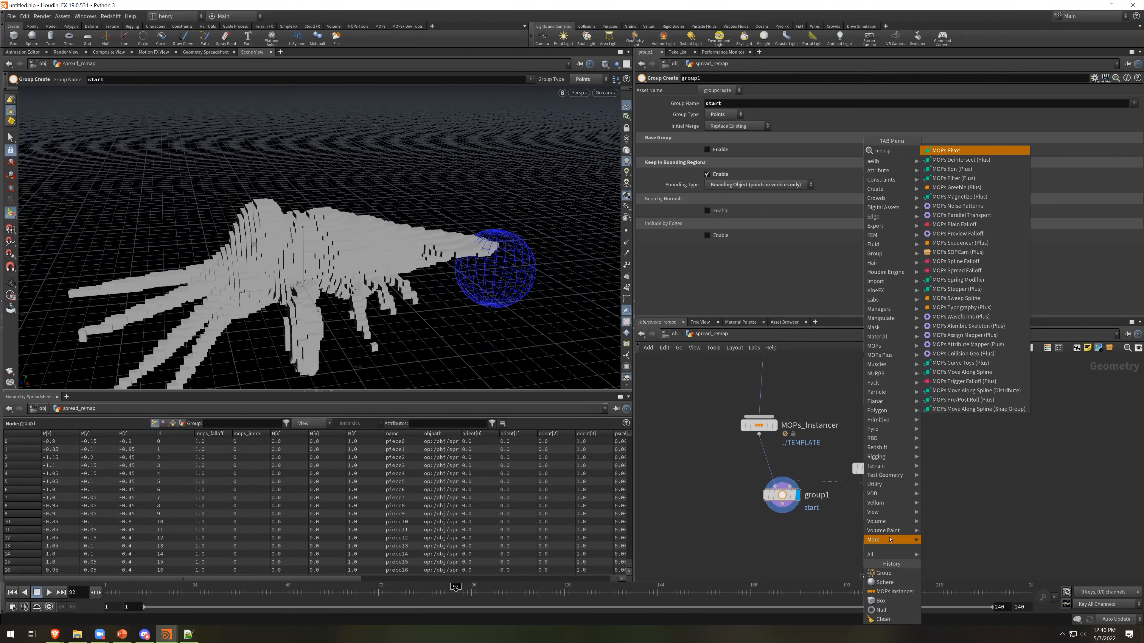
left_click(956, 271)
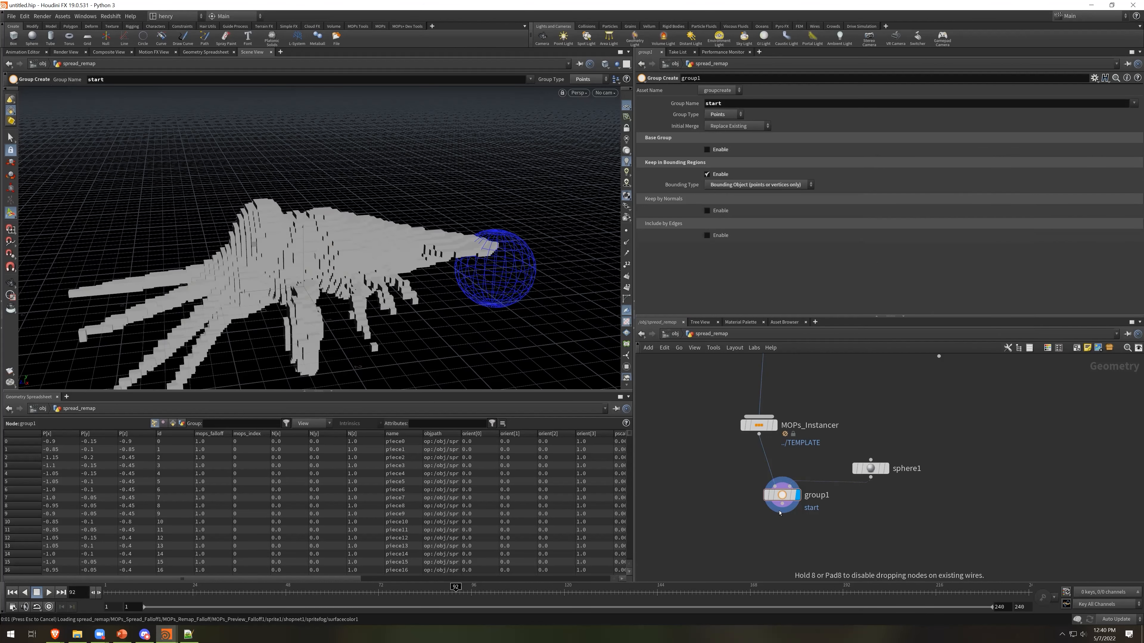
left_click(775, 545)
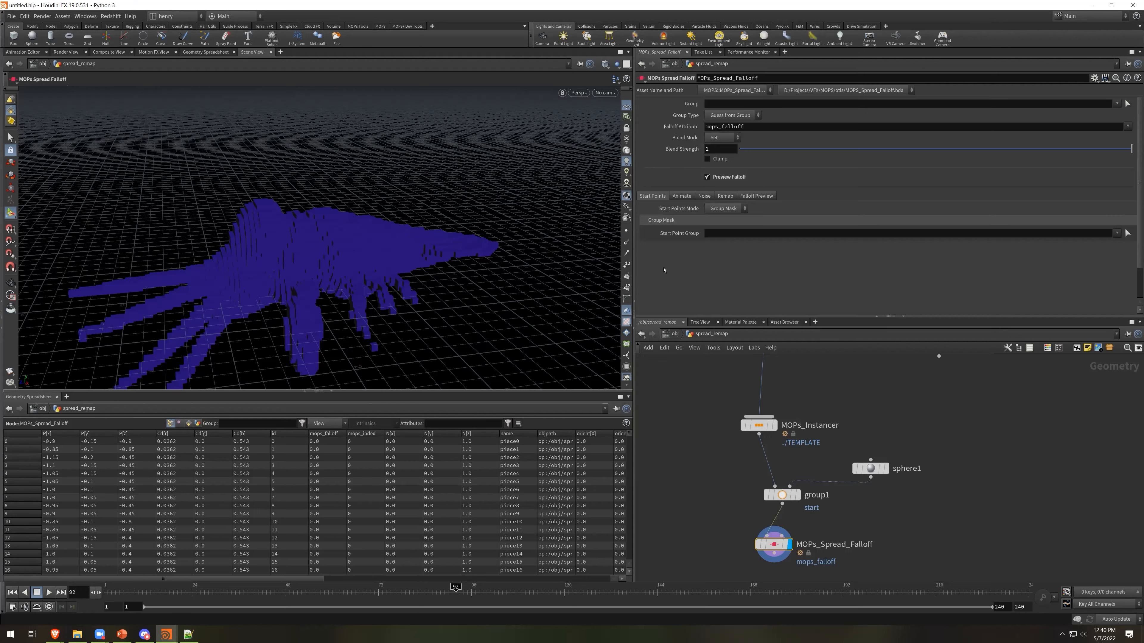
Keep the spread falloff's Start Points Mode at Group Mask and set its Start Point Group to start
left_click(720, 209)
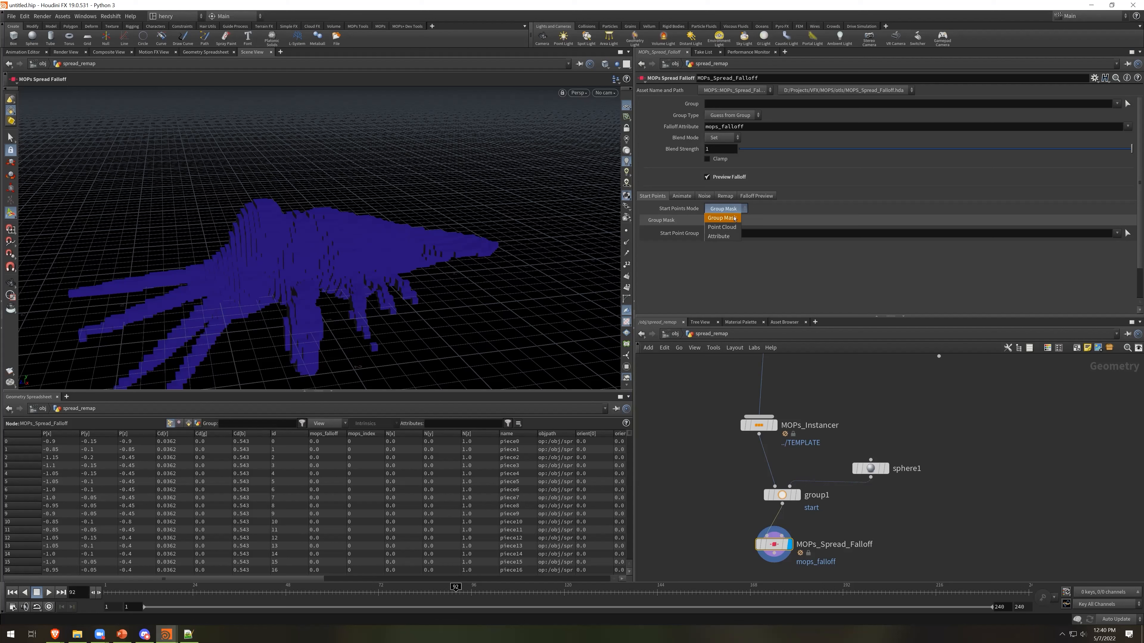
left_click(774, 197)
left_click(723, 234)
type("start")
key("Return")
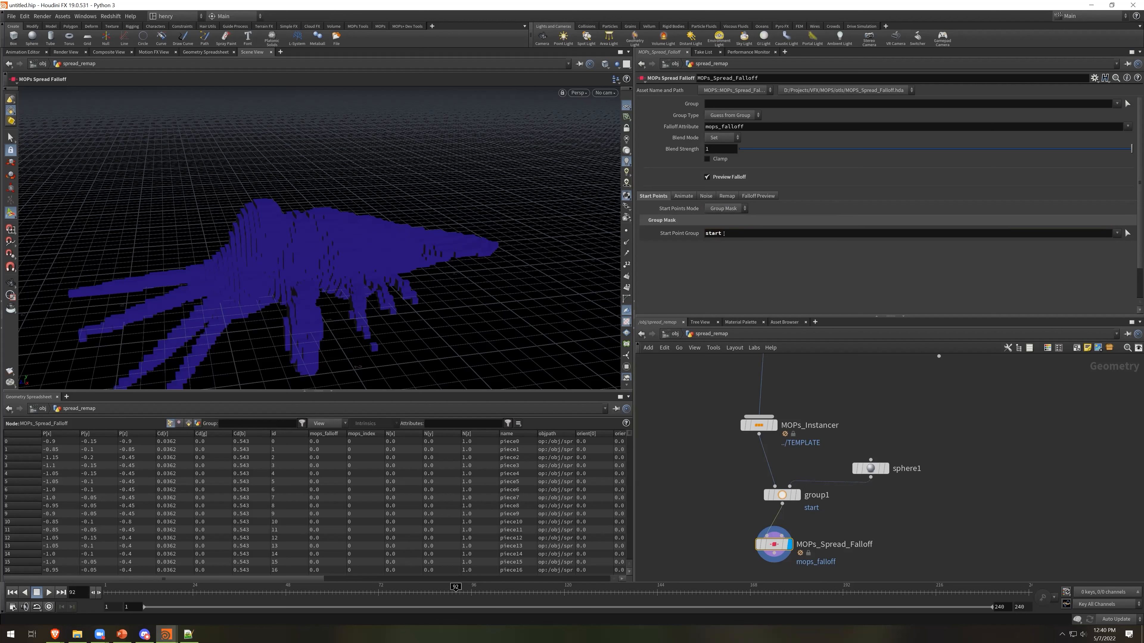
Raise the falloff's Spread to 0.569 and look through the Distance Metric options
left_click(683, 197)
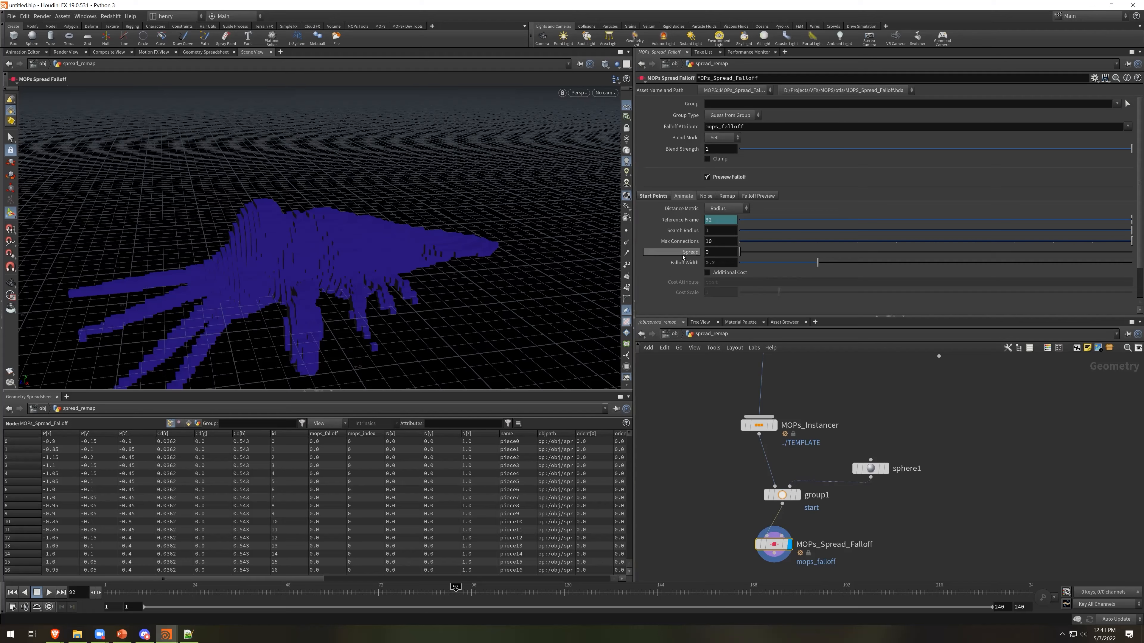
left_click_drag(739, 252, 849, 284)
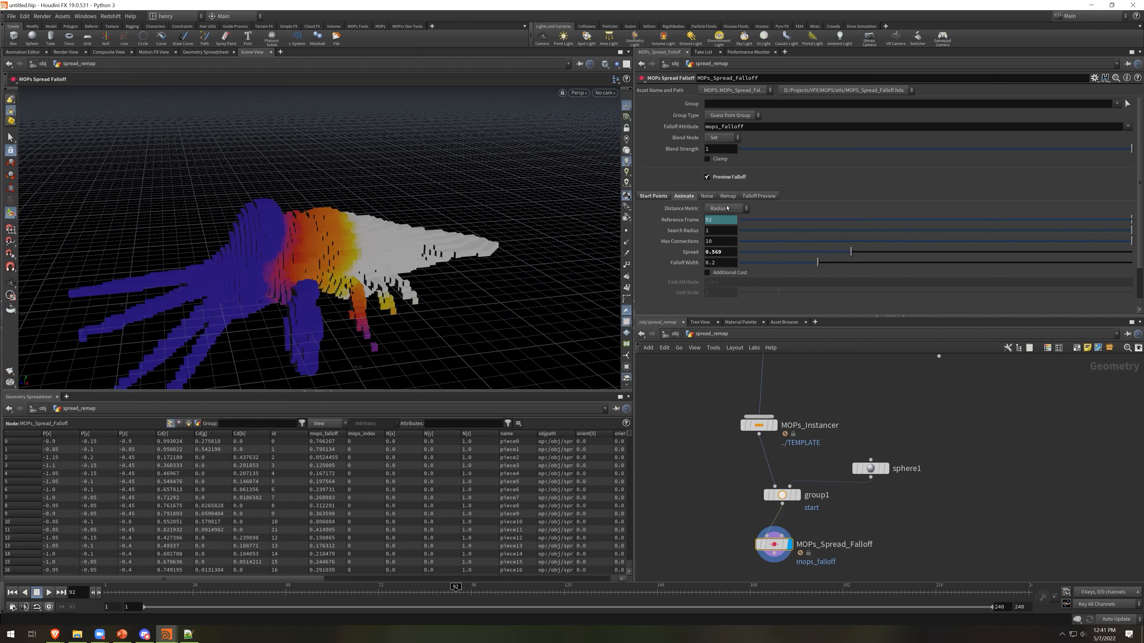
left_click(727, 208)
left_click(798, 210)
mouse_move(688, 235)
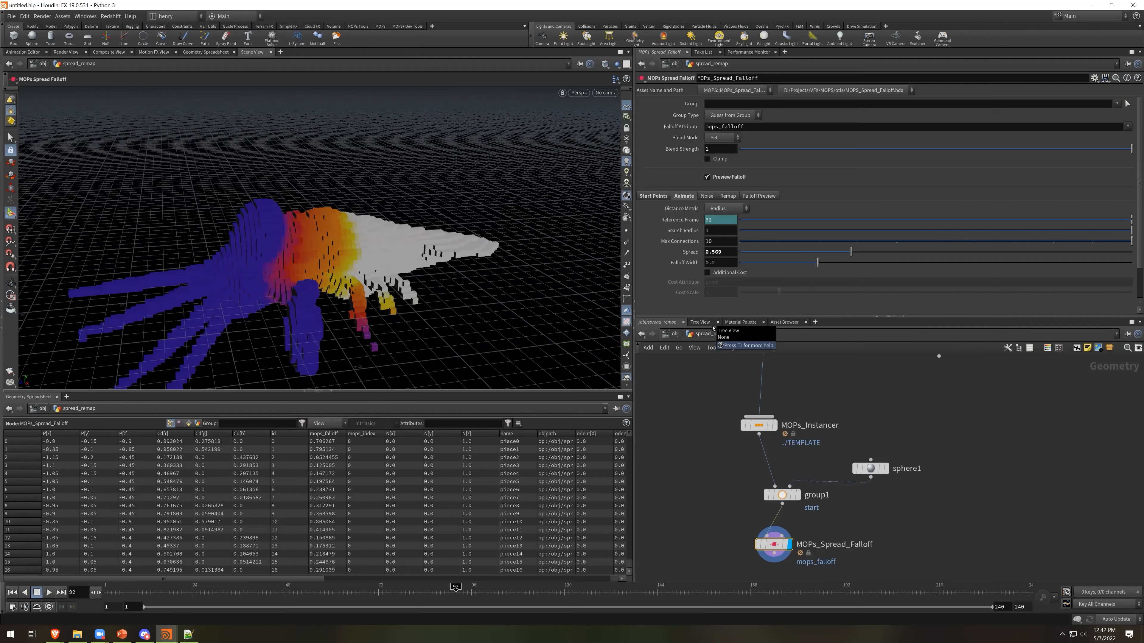
Raise the Spread to 0.781, try a narrower Falloff Width and undo the width change
left_click_drag(850, 252, 890, 263)
left_click_drag(818, 263, 804, 259)
key("ctrl+z")
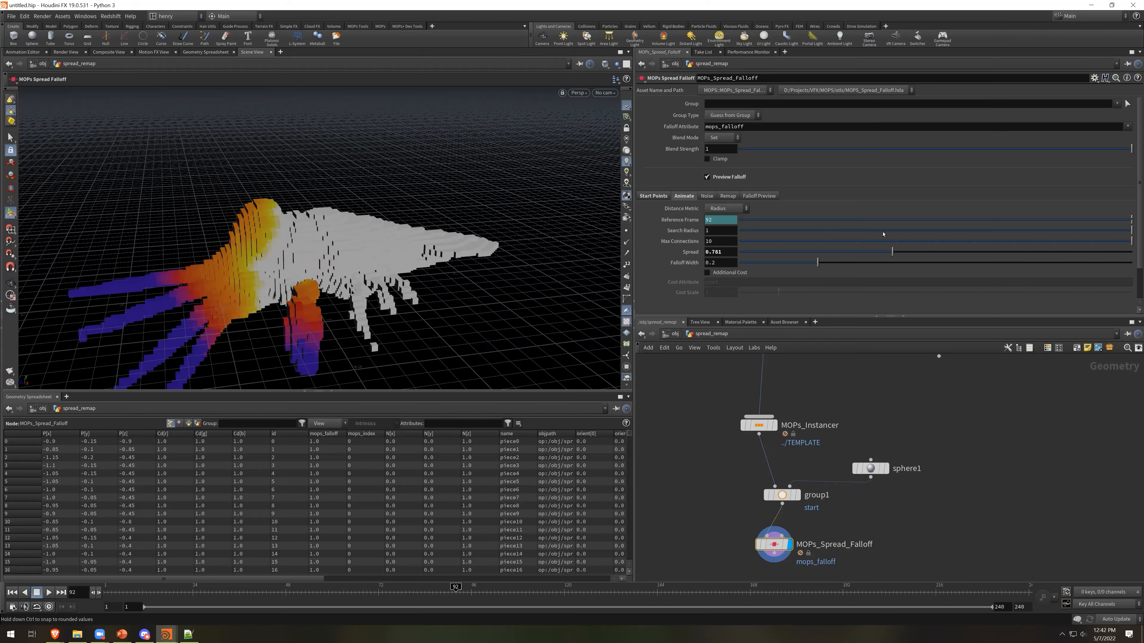
left_click_drag(884, 234, 1130, 235)
left_click(653, 196)
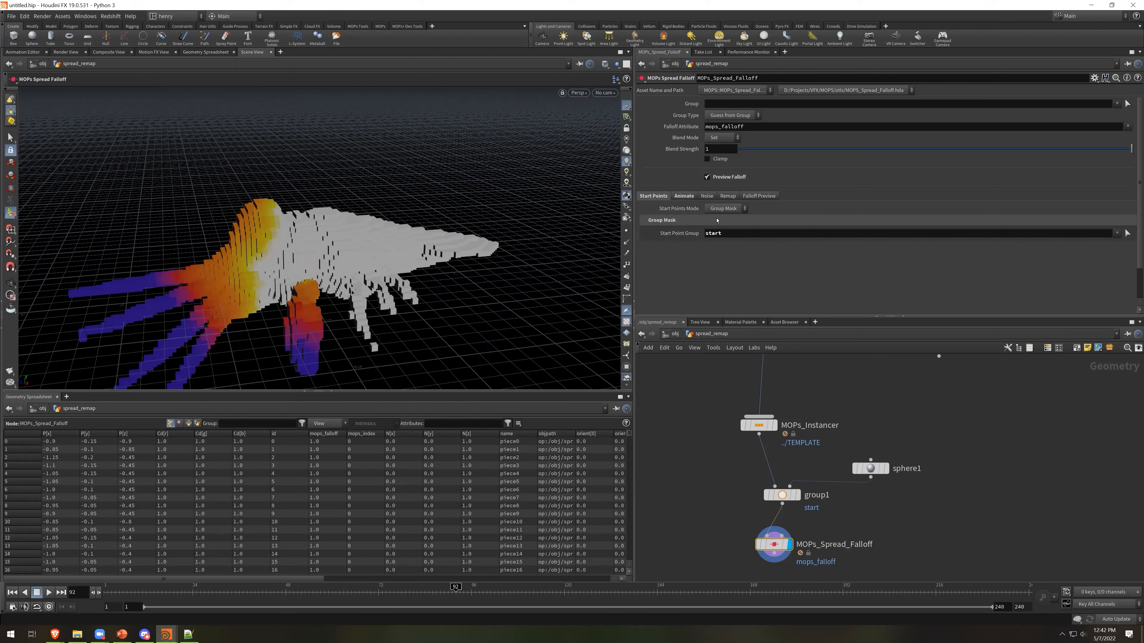
left_click(691, 197)
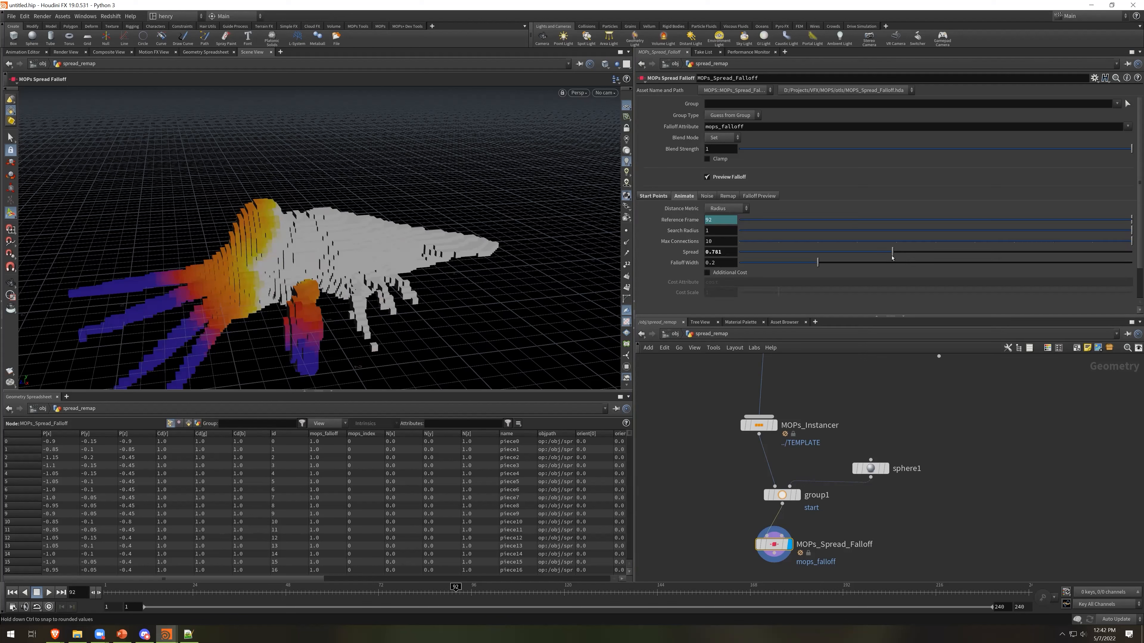
Apply noise to the spread falloff and lower its Spread to 0.527
left_click_drag(889, 256, 846, 253)
left_click(706, 197)
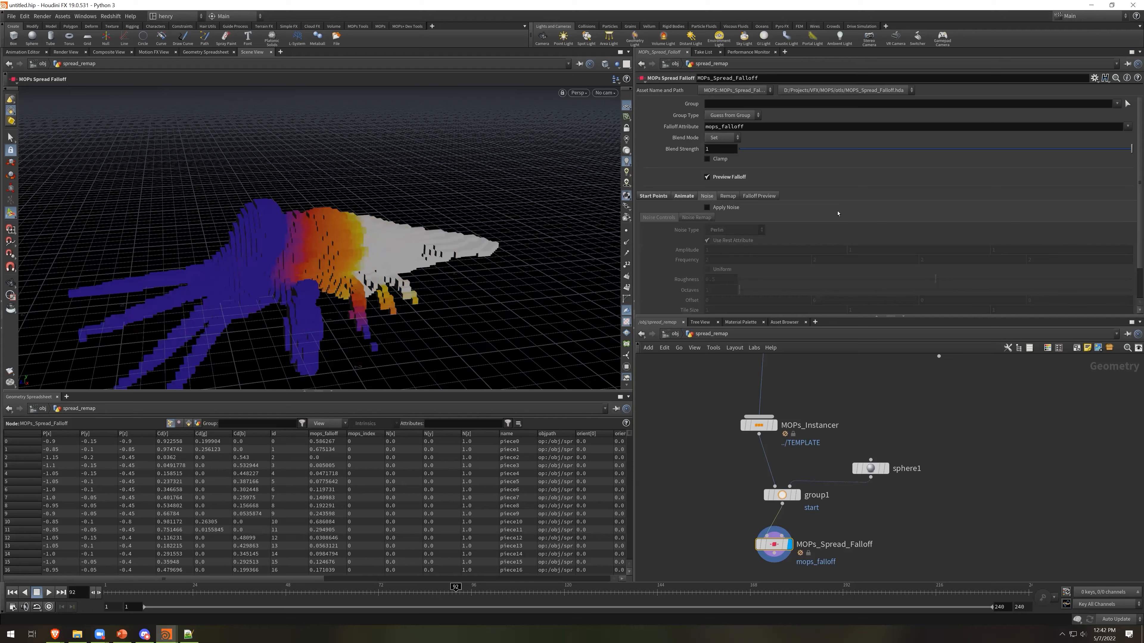
left_click(730, 208)
left_click(684, 196)
left_click_drag(846, 253, 843, 278)
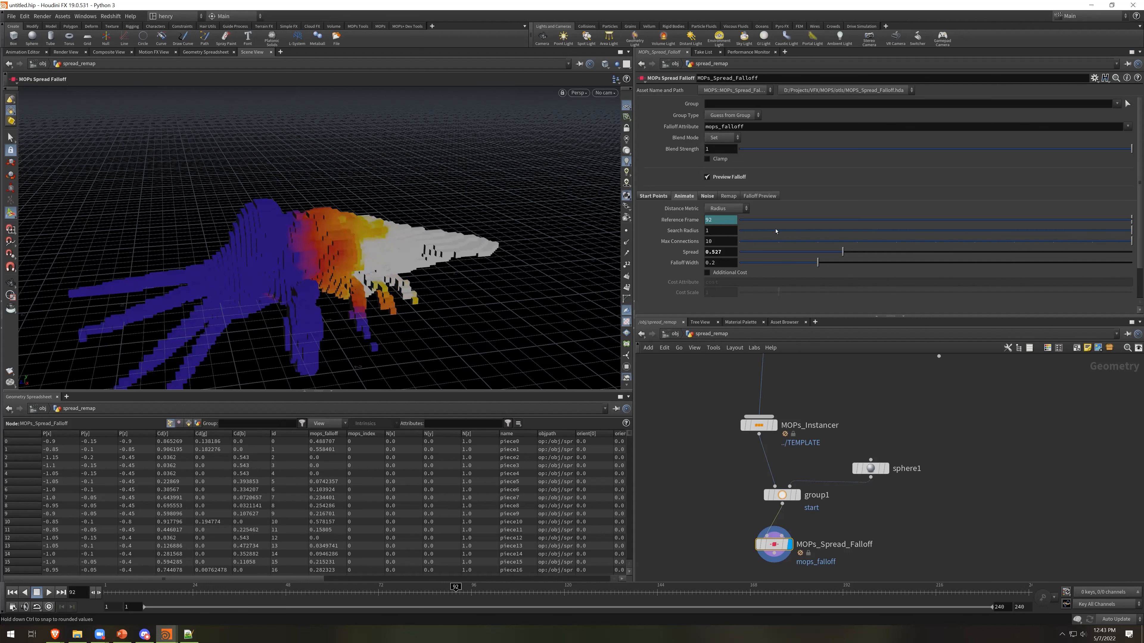
Add a MOPs Transform Modifier connected below MOPs_Spread_Falloff and display it
middle_click_drag(836, 579, 840, 518)
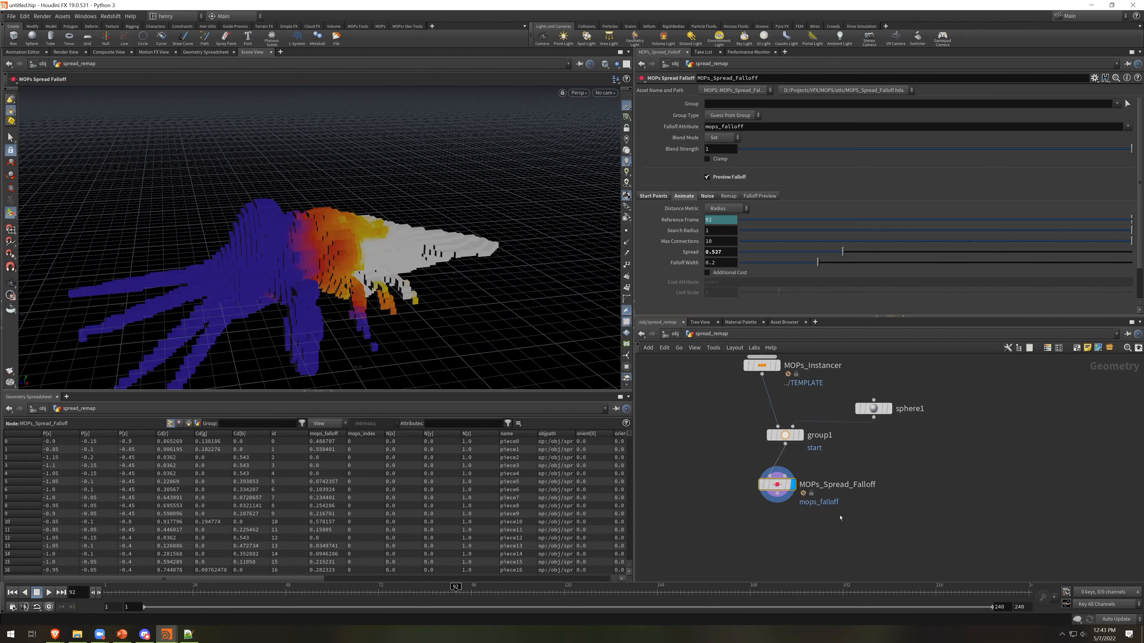
key("Tab")
type("tran")
key("Down")
key("Down")
key("Down")
key("Down")
key("Down")
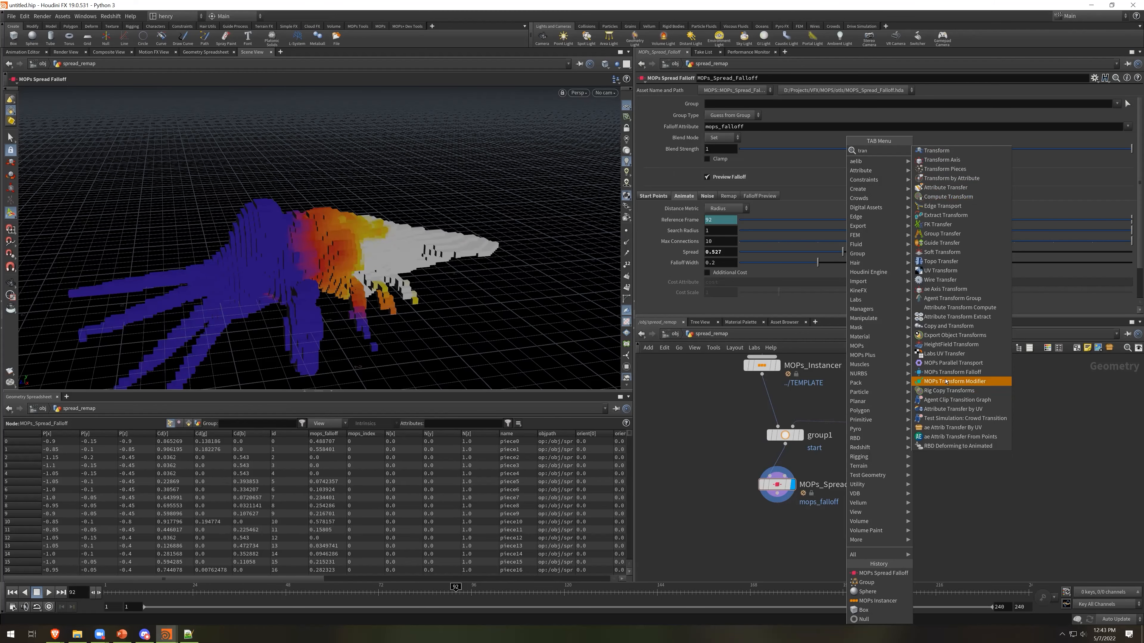
left_click(921, 383)
left_click(801, 527)
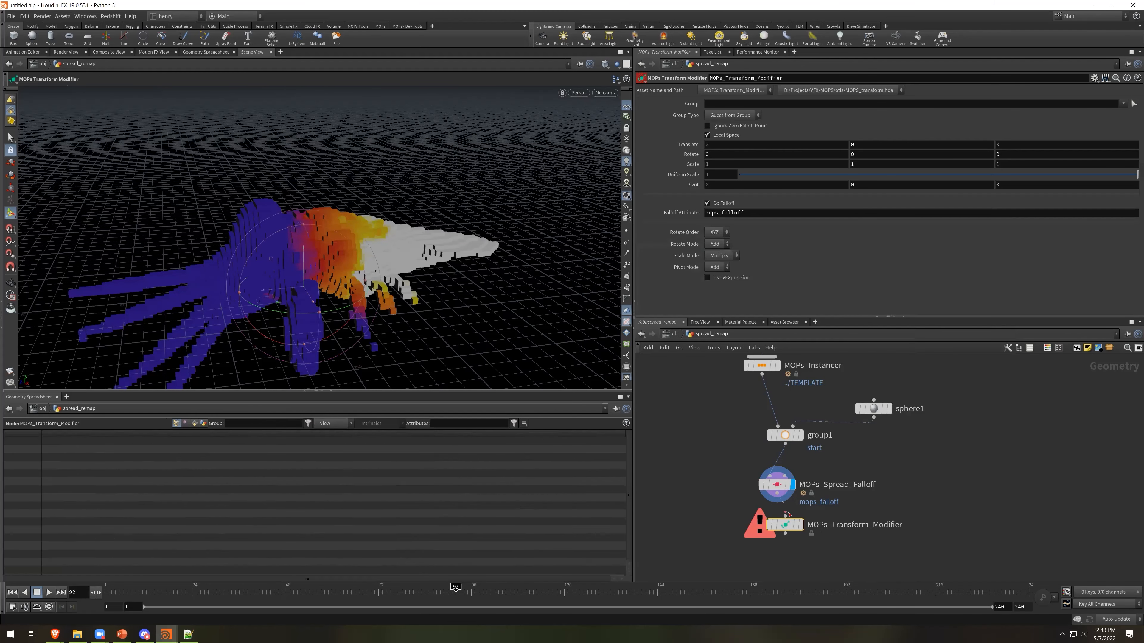
left_click(801, 526)
Set the transform modifier's Uniform Scale to 0 and align its node beneath MOPs_Spread_Falloff
mouse_move(453, 588)
left_mouse_down()
mouse_move(235, 588)
mouse_move(437, 588)
left_mouse_up()
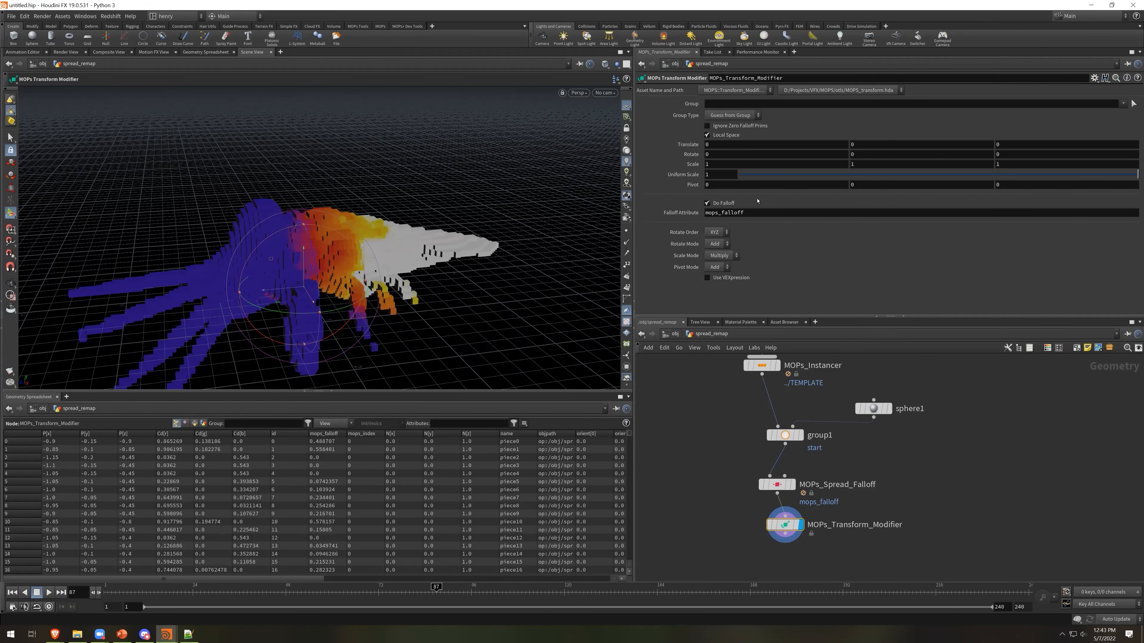
left_click_drag(934, 176, 715, 176)
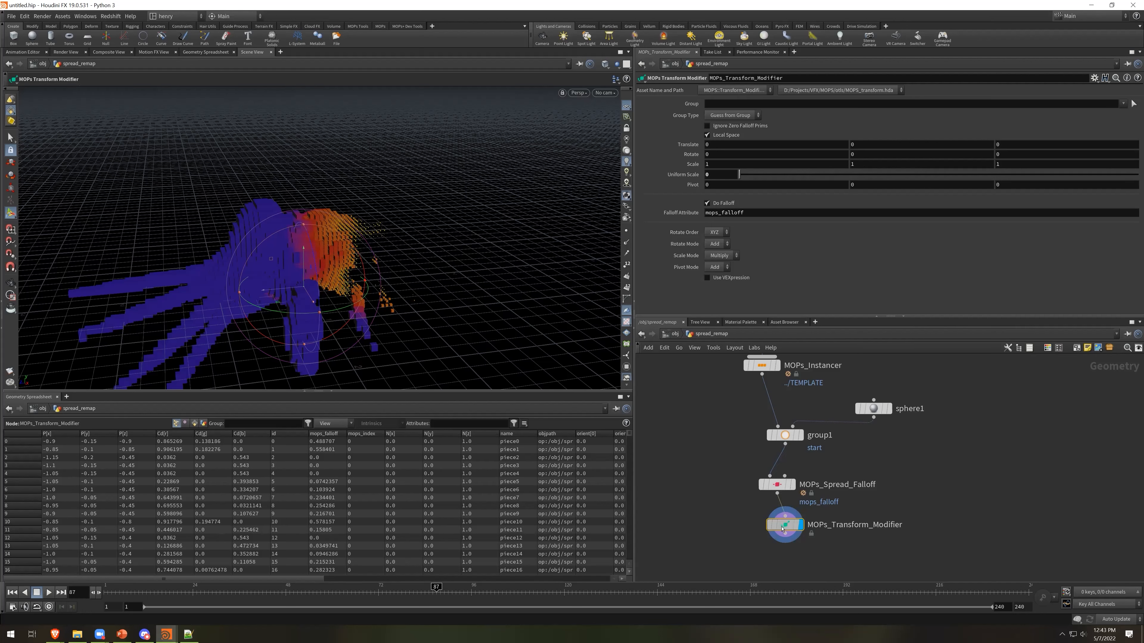
left_click_drag(784, 526, 777, 543)
Invert MOPs_Spread_Falloff using Fit with Output Min 1 and Output Max 0, and adjust Spread until nearly the whole squab shows
left_click(779, 486)
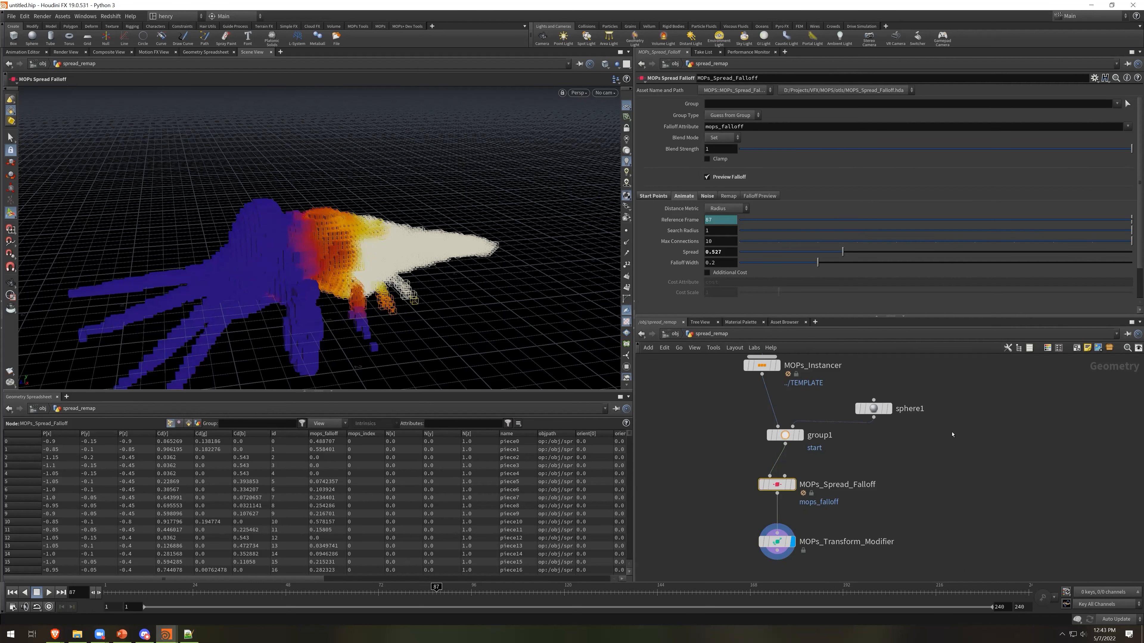
left_click_drag(842, 252, 792, 261)
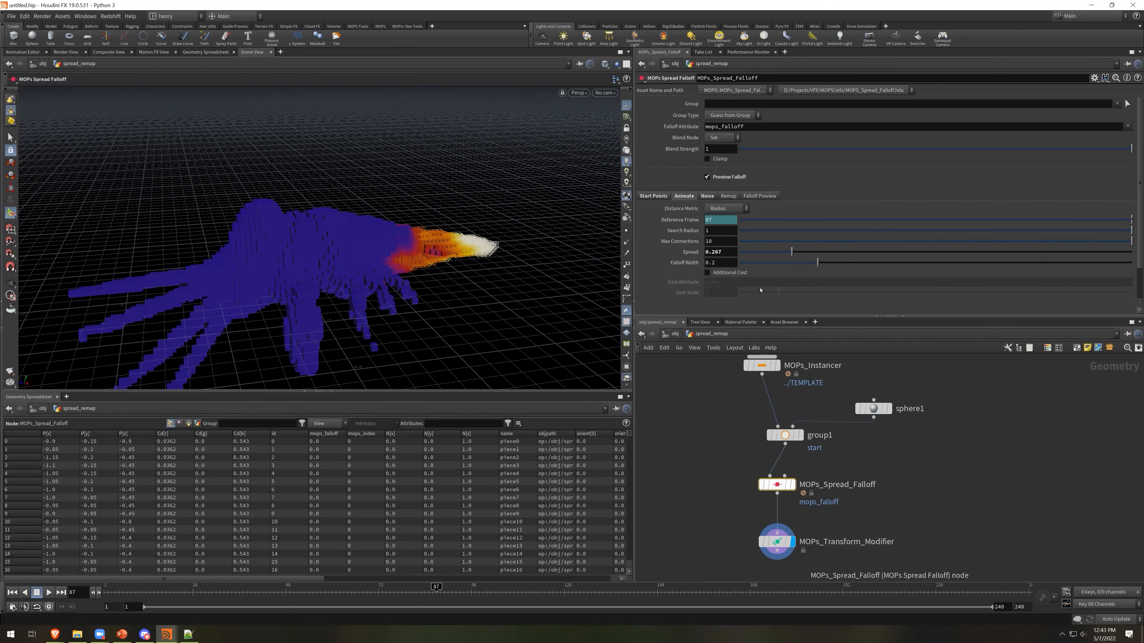
left_click(726, 196)
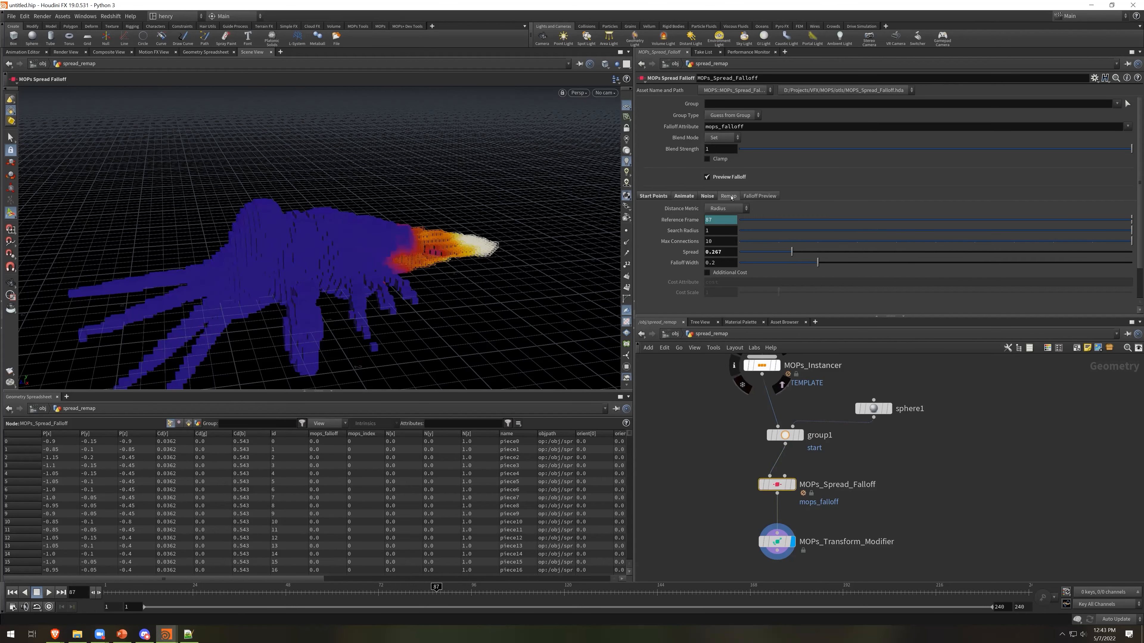
left_click(715, 208)
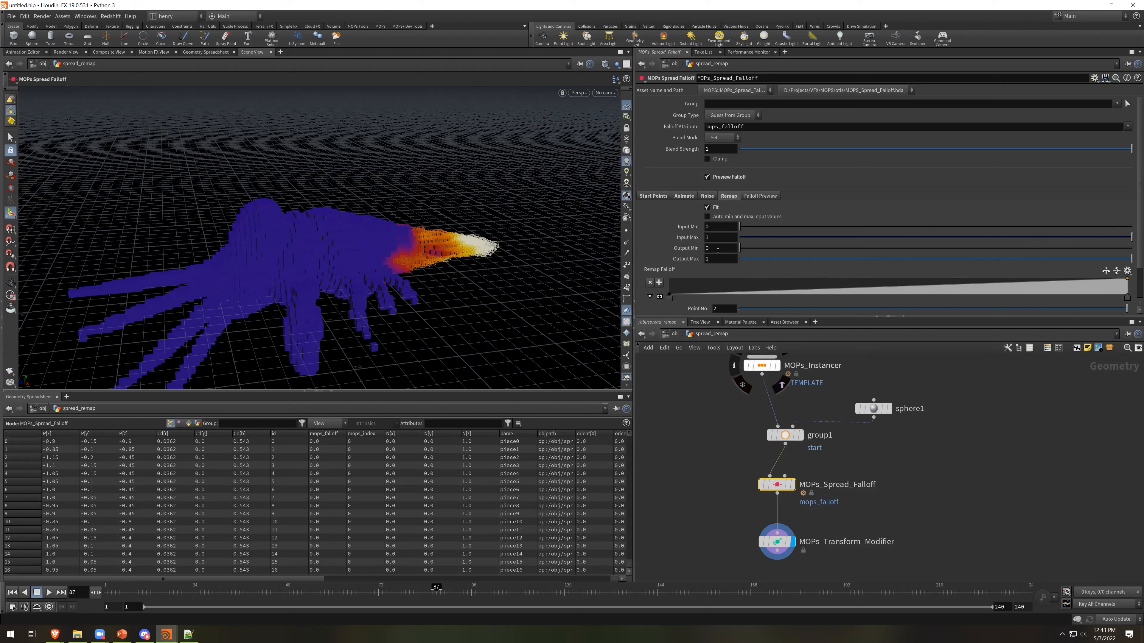
type("1")
key("Tab")
type("0")
key("Return")
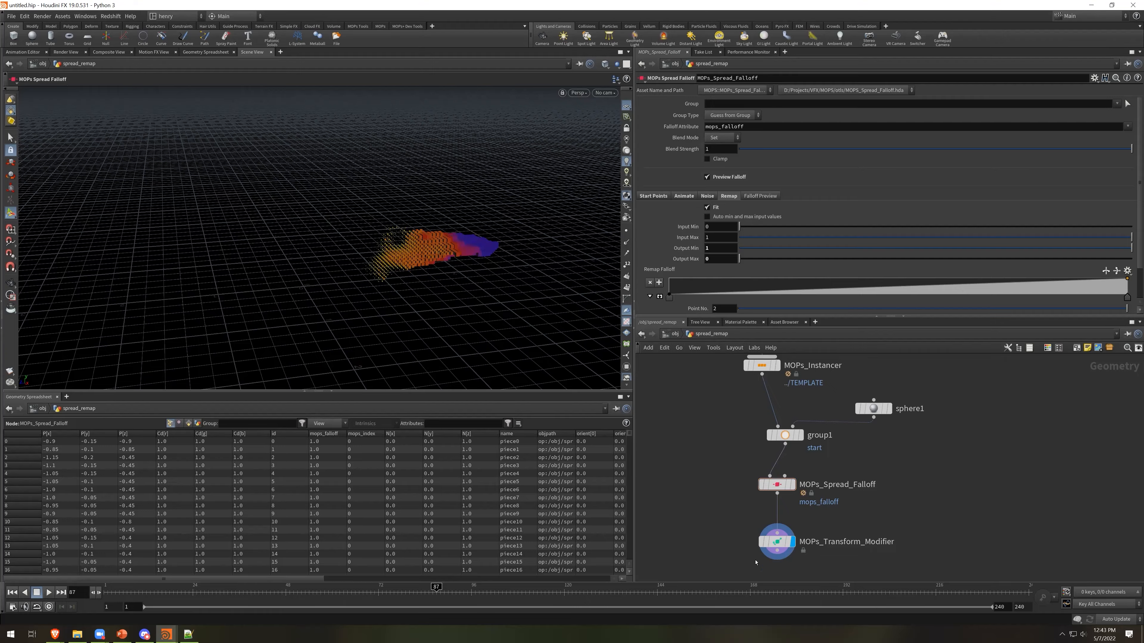
left_click(684, 195)
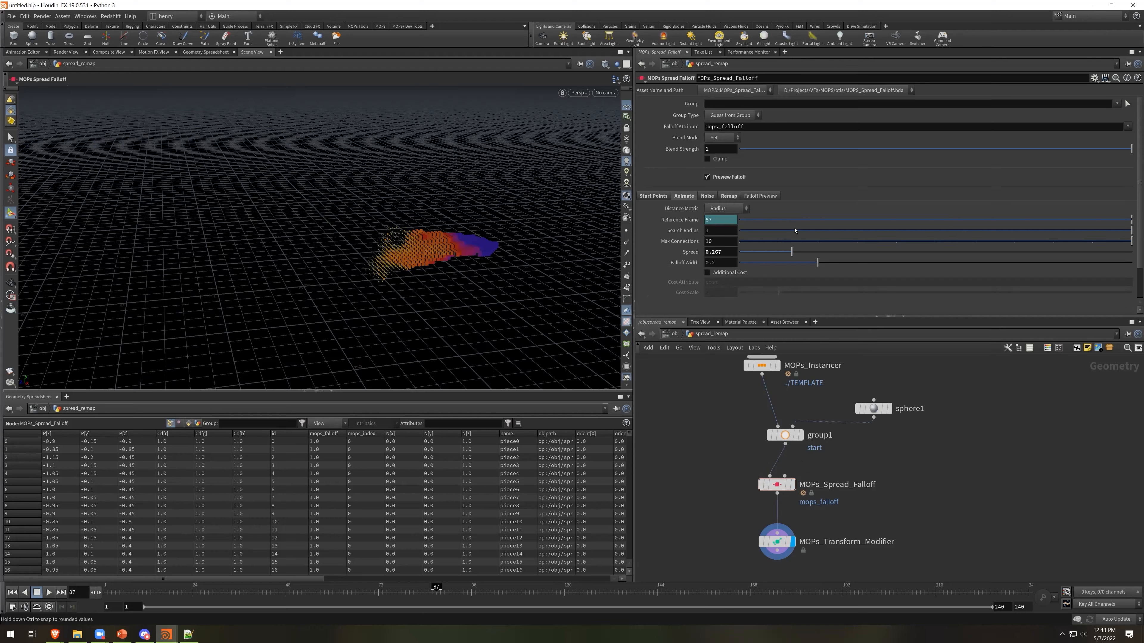
left_click_drag(801, 255, 960, 270)
Duplicate group1 and sphere1 into the empty network area beside the TEMPLATE null
middle_click_drag(1042, 353, 868, 498)
middle_click_drag(881, 384, 947, 443)
middle_click_drag(908, 464, 957, 399)
left_click_drag(683, 493, 853, 541)
key("ctrl+c")
middle_click_drag(1012, 363, 937, 453)
key("ctrl+v")
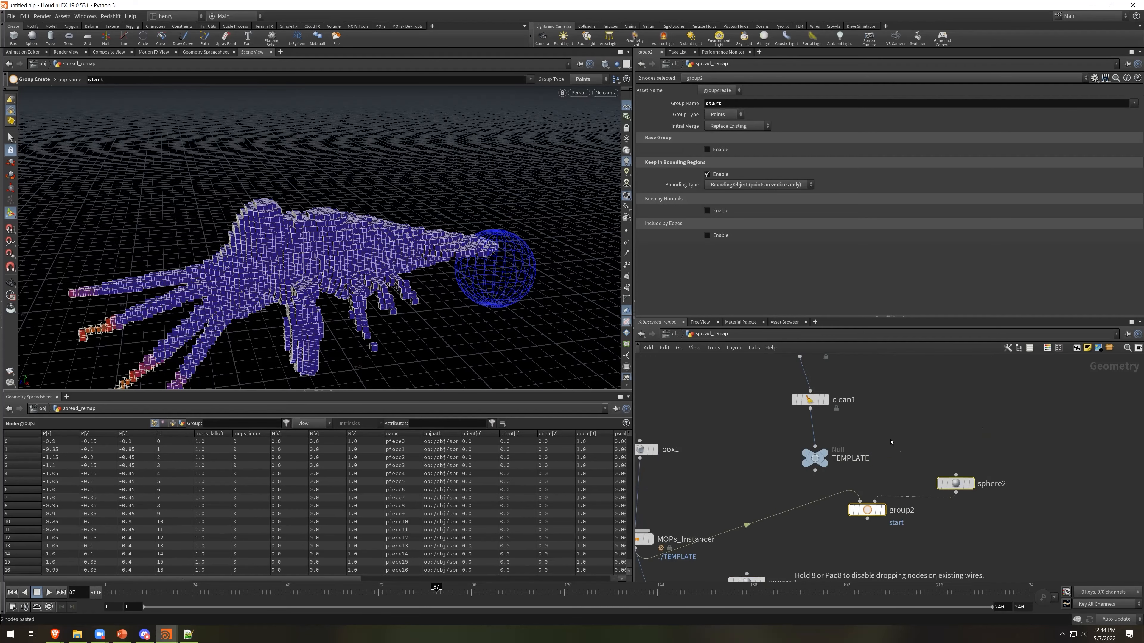
left_click_drag(892, 462, 904, 446)
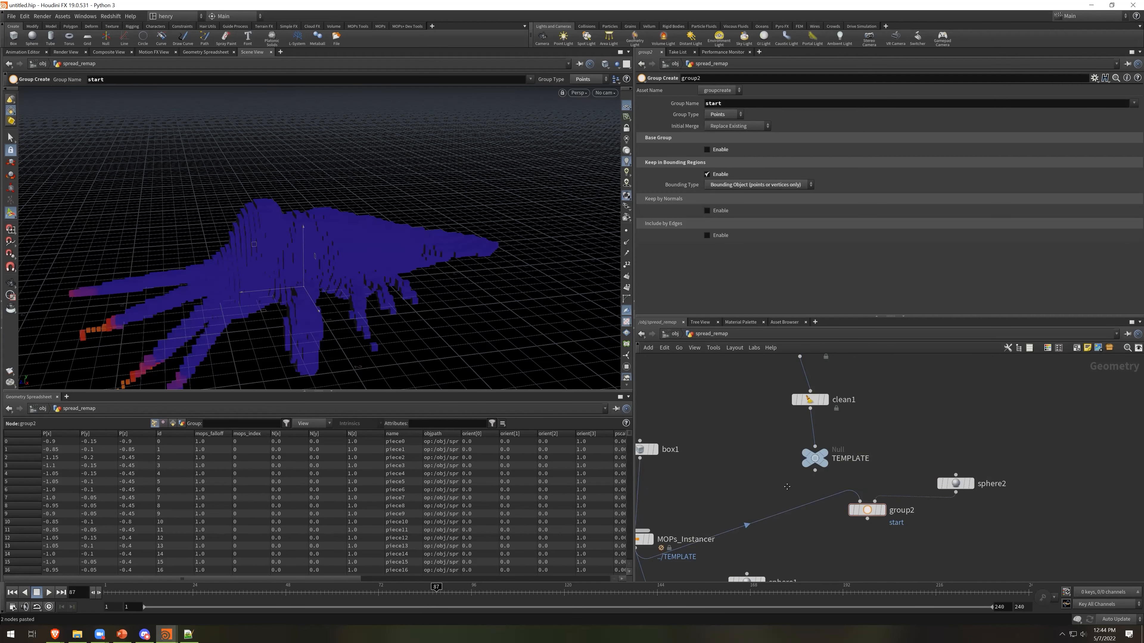
Duplicate the box1 and MOPs_Instancer nodes for a second example branch
scroll(904, 468, "down", 4)
left_click_drag(698, 438, 764, 519)
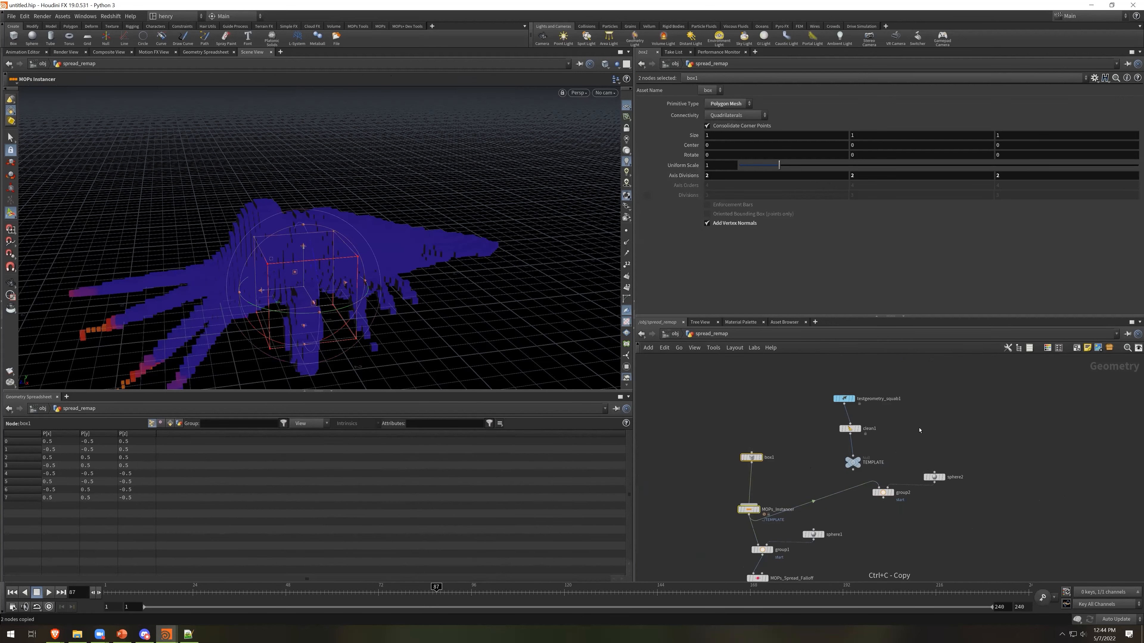
key("ctrl+c")
middle_click_drag(909, 476, 847, 488)
key("ctrl+v")
Arrange the copied box and instancer above group2 and connect the copied instancer into group2
left_click_drag(871, 488, 988, 476)
left_click_drag(826, 508, 921, 455)
left_click(907, 487)
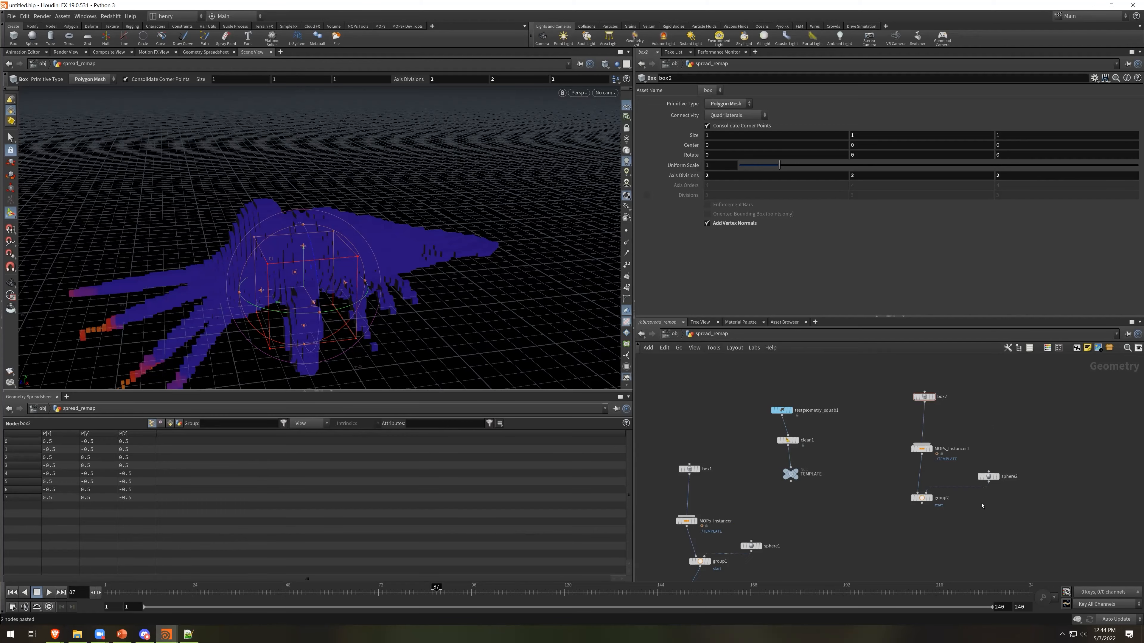
scroll(982, 505, "up", 3)
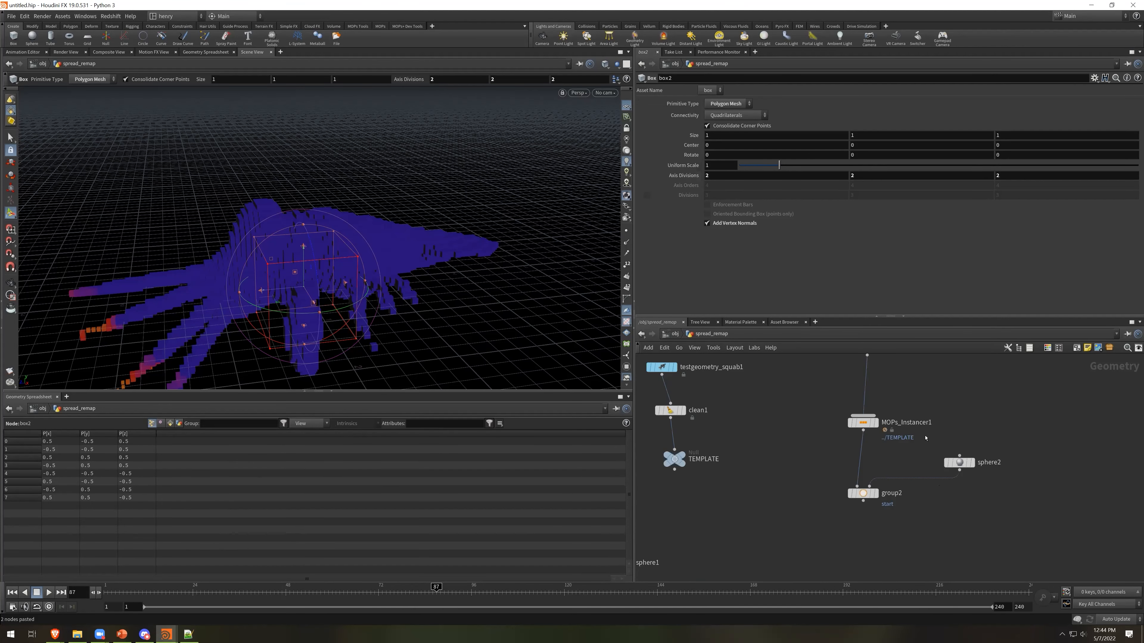
Connect the TEMPLATE null into group2 and display group2 to inspect the start points at the squab's tail
middle_click_drag(925, 437, 934, 481)
left_click_drag(683, 514, 863, 531)
middle_click_drag(863, 531, 909, 499)
left_click(932, 506)
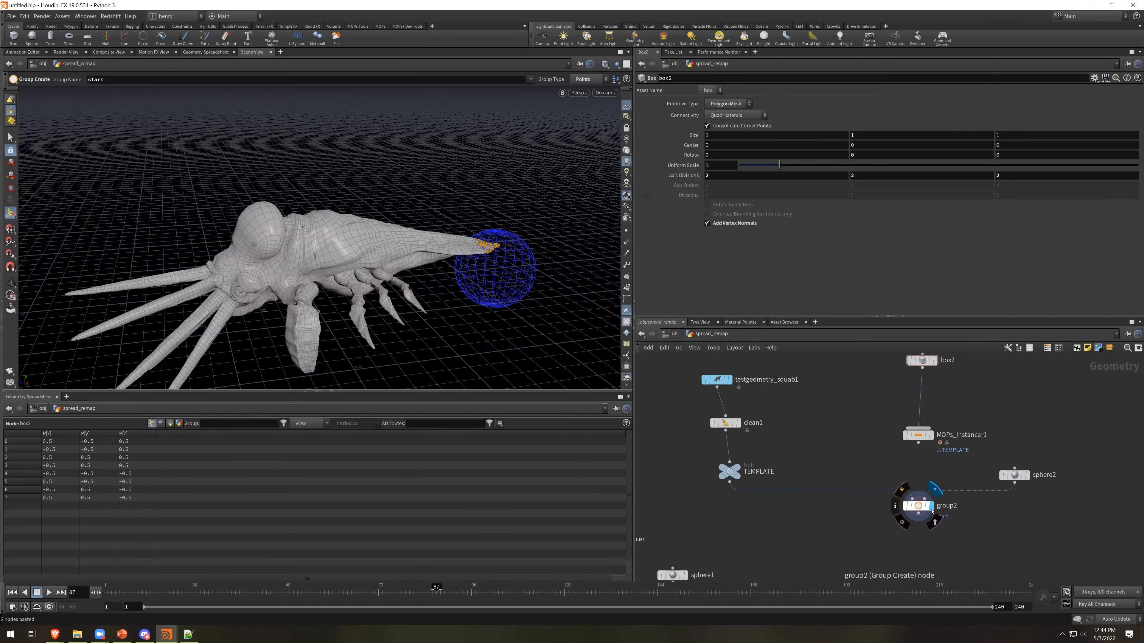
left_click(921, 505)
key("Escape")
left_click_drag(512, 338, 501, 261)
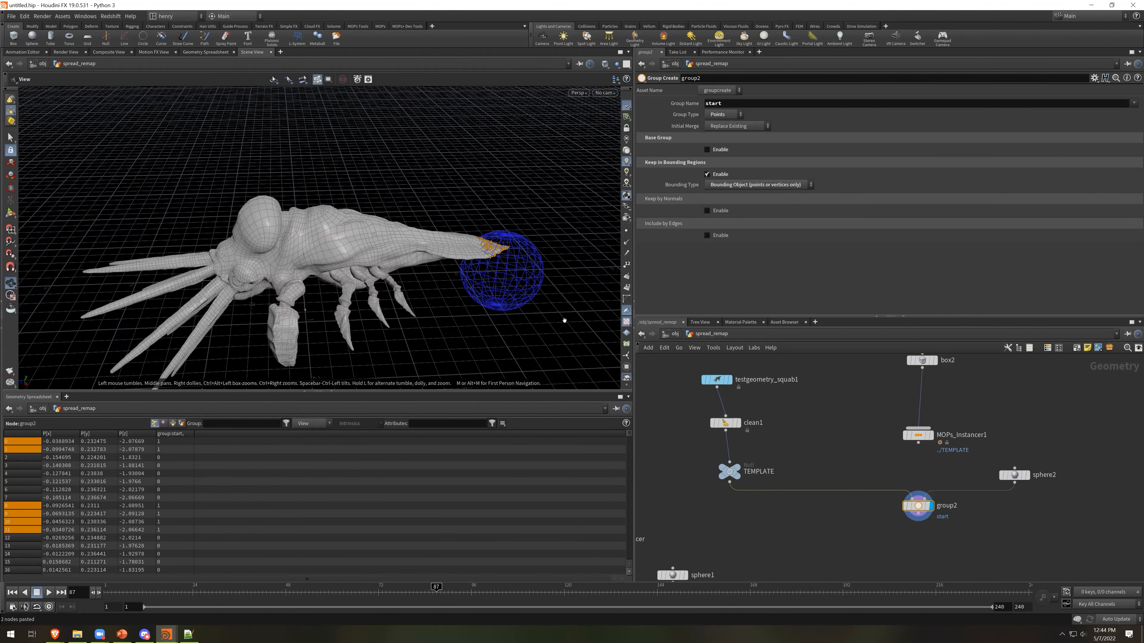
left_click_drag(396, 200, 365, 199)
key("Return")
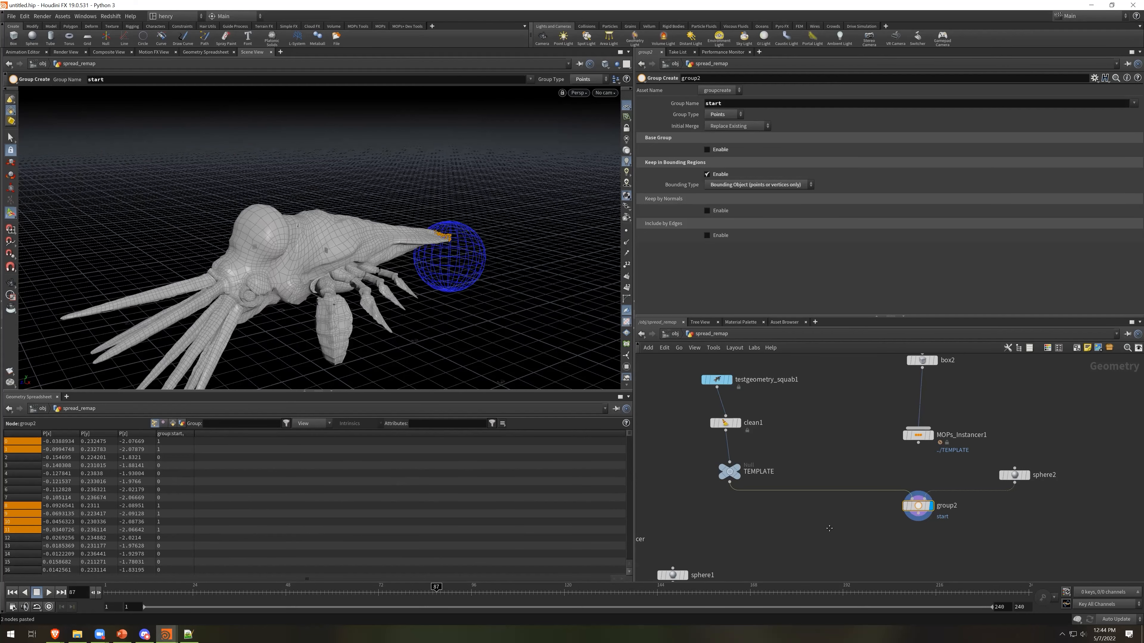
Add a MOPs Spread Falloff node below group2, fed by group2's output
middle_click_drag(829, 529, 824, 487)
key("Tab")
type("sap")
key("Escape")
key("BackSpace")
key("BackSpace")
type("pread")
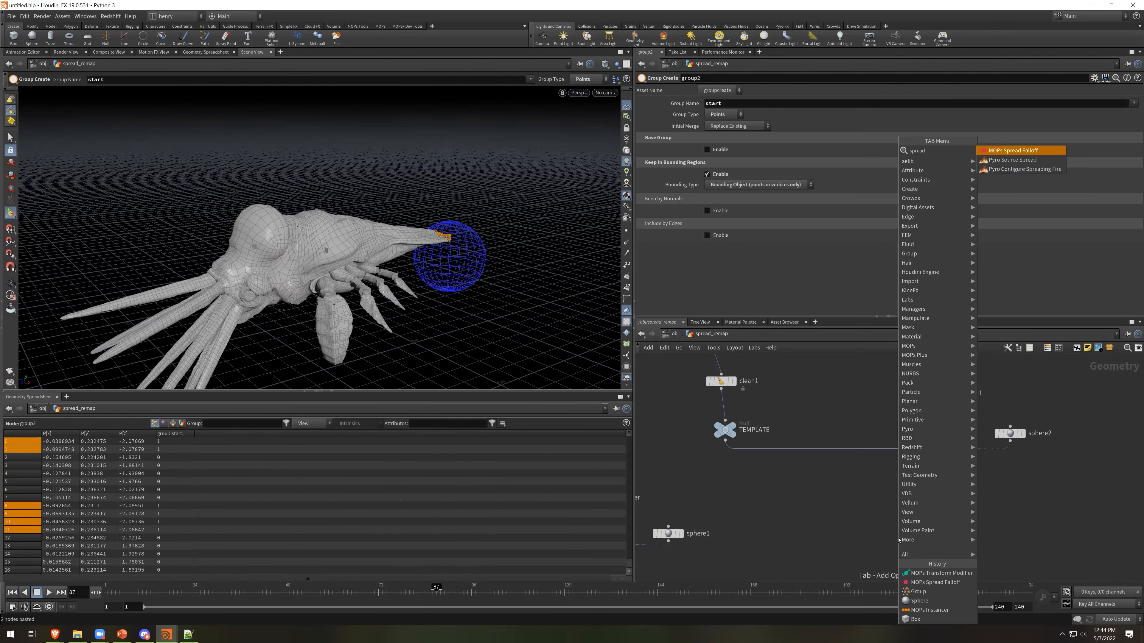
key("Return")
left_click(908, 507)
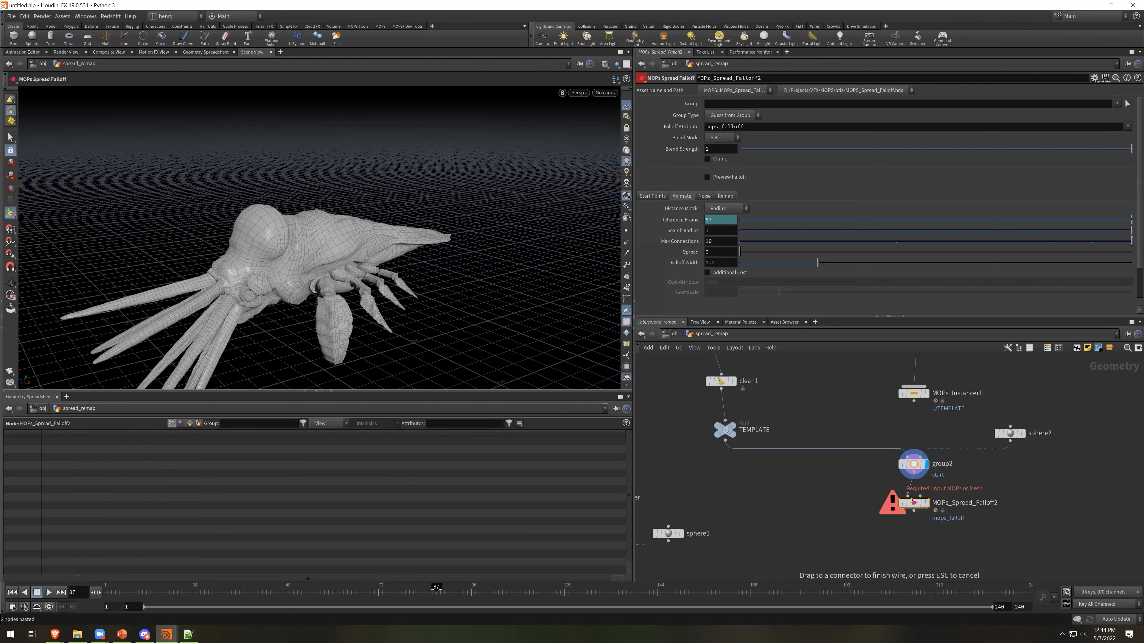
Set the new spread falloff's Distance Metric to Connectivity, with Preview Falloff enabled and Spread at 0.425
left_click(726, 208)
left_click(723, 227)
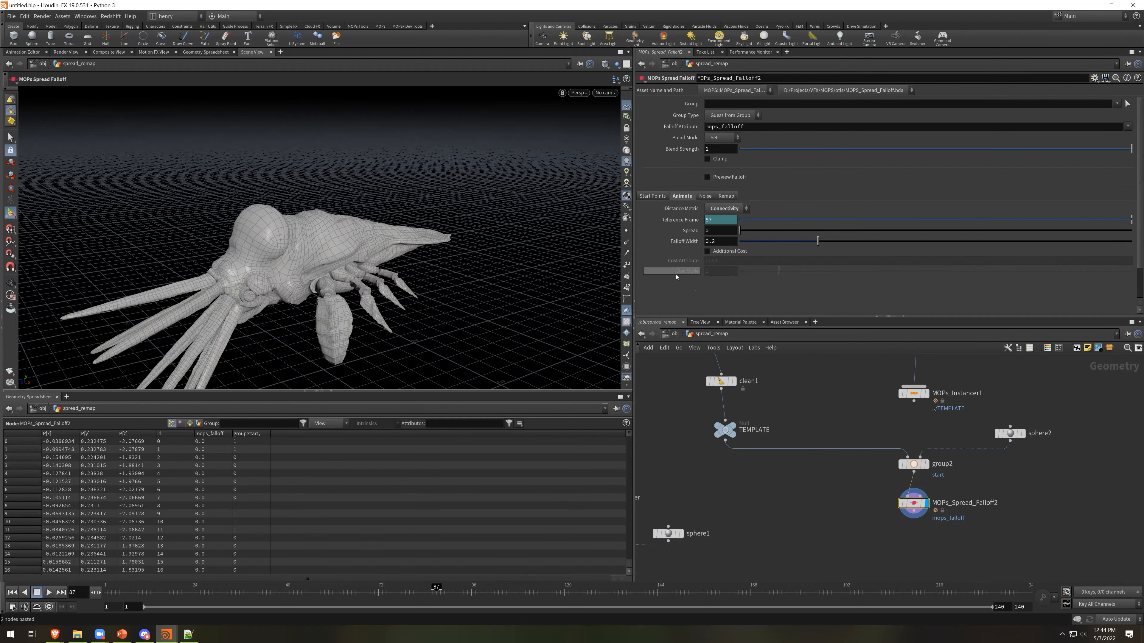
left_click(713, 177)
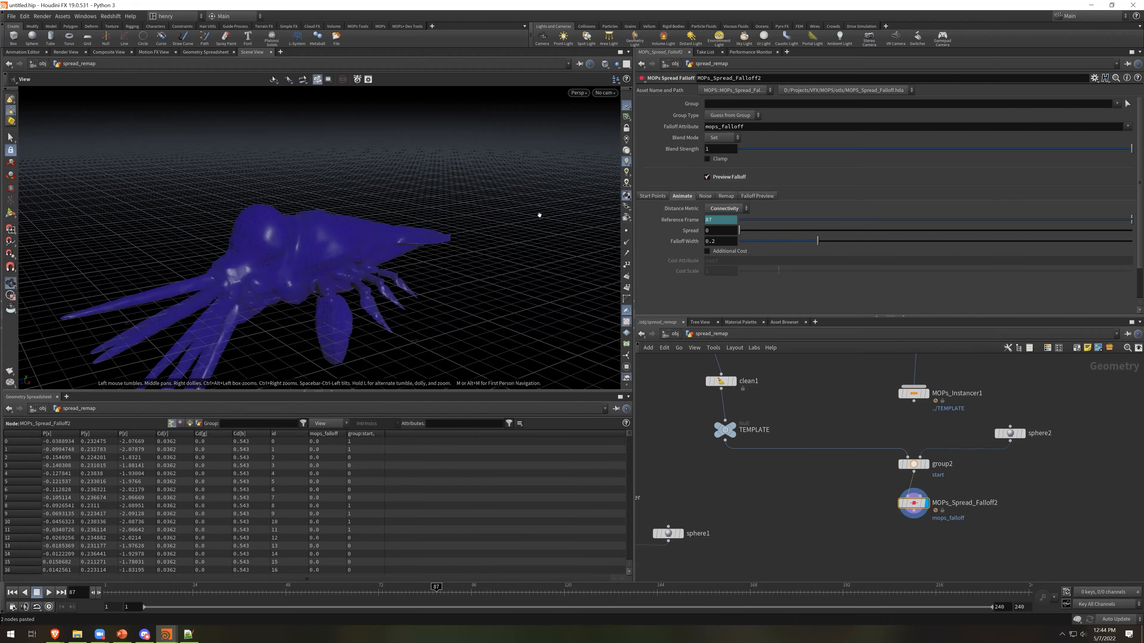
left_click_drag(739, 231, 823, 235)
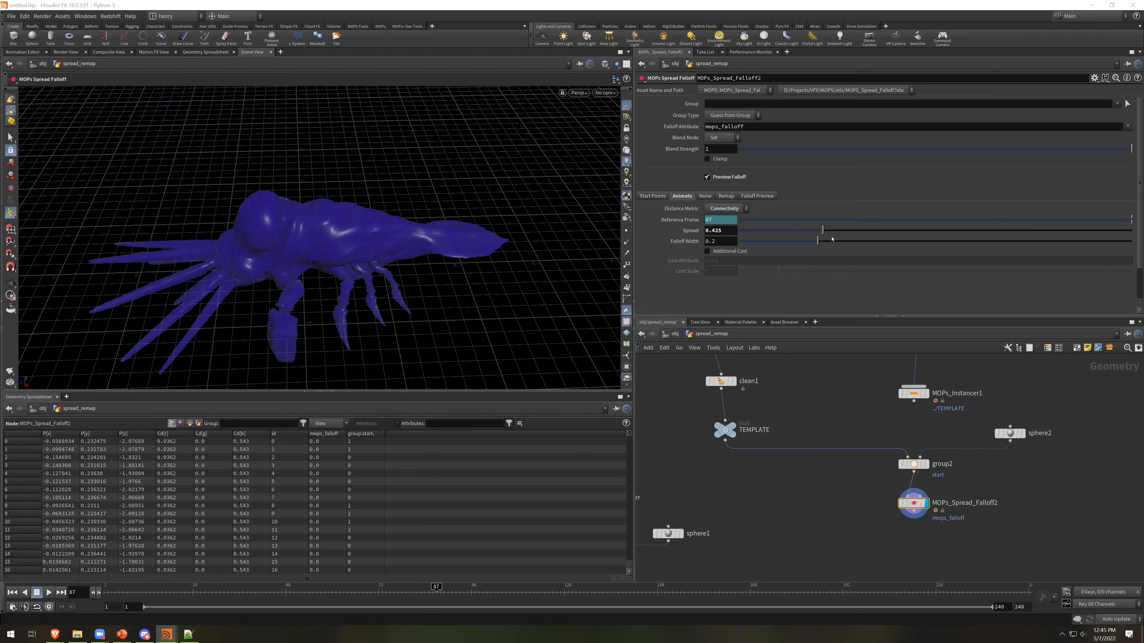
left_click_drag(912, 502, 911, 513)
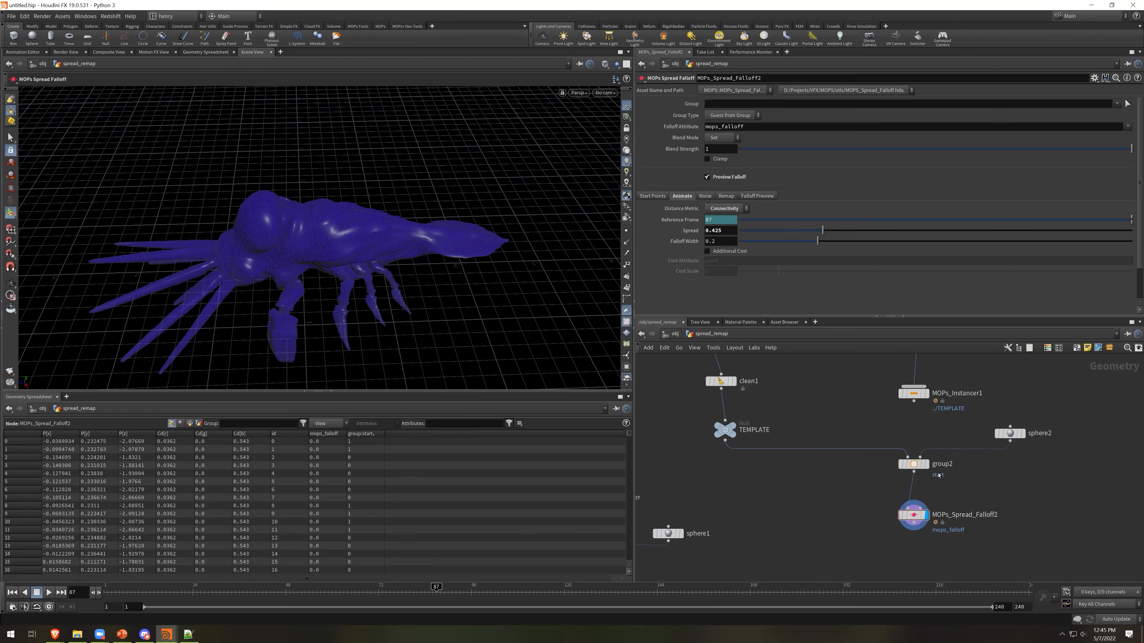
Set the Start Point Group of MOPs_Spread_Falloff2 to start
left_click(663, 198)
left_click(722, 233)
type("start")
key("Return")
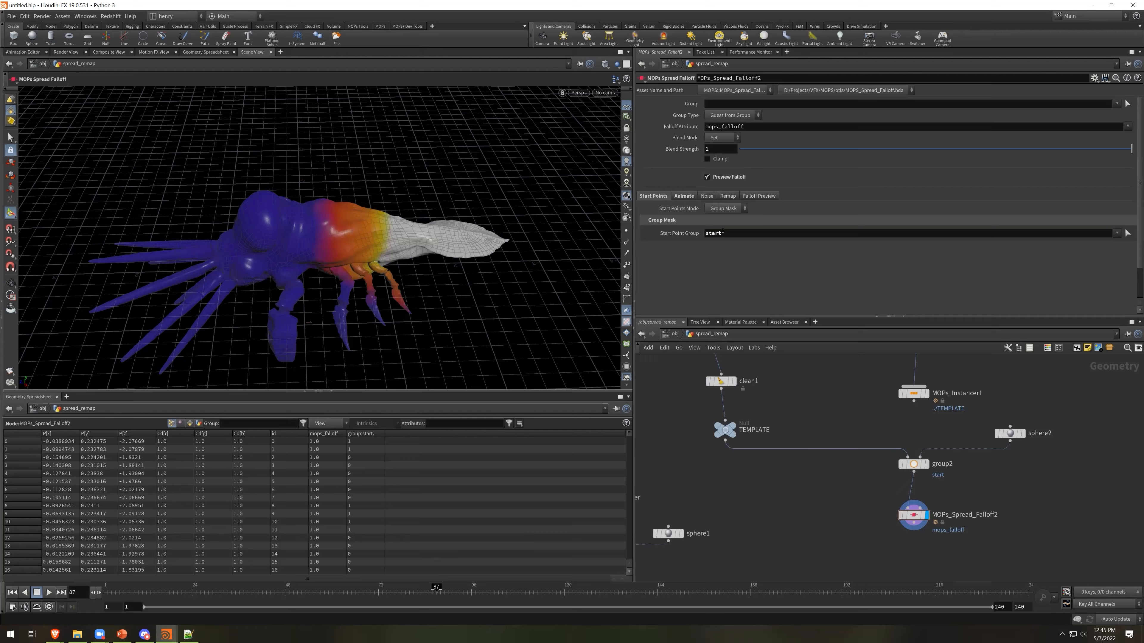
Vary Spread on MOPs_Spread_Falloff2 between about 0.3 and 0.5 to preview the falloff, ending at 0.41
left_click(683, 196)
mouse_move(819, 231)
left_mouse_down()
mouse_move(785, 232)
mouse_move(815, 233)
mouse_move(798, 240)
left_mouse_up()
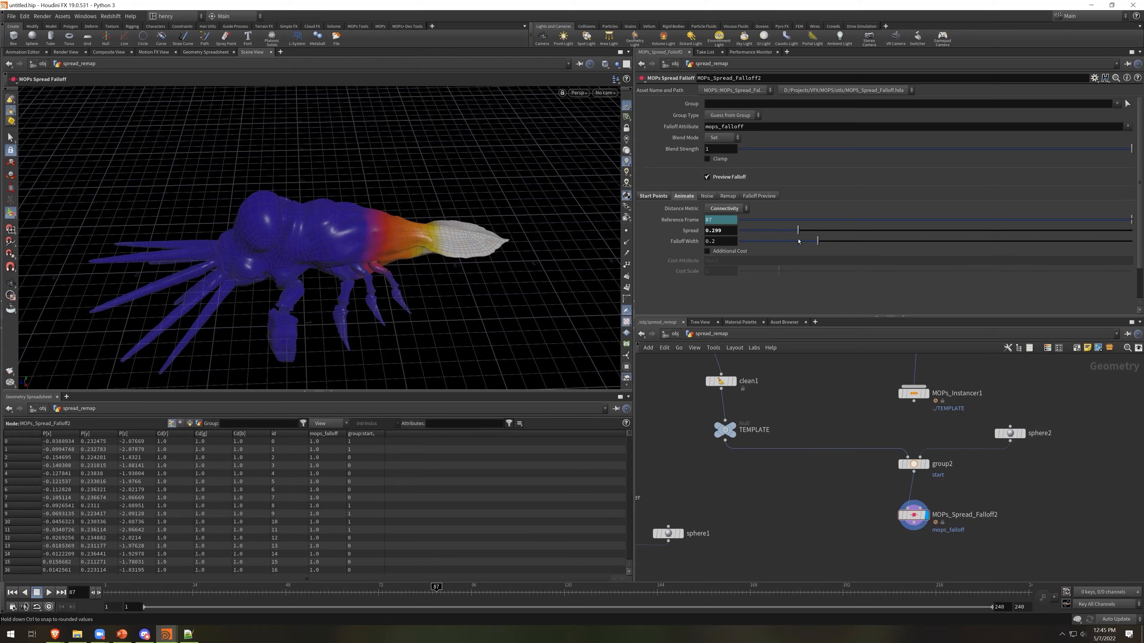
left_click_drag(797, 244, 836, 232)
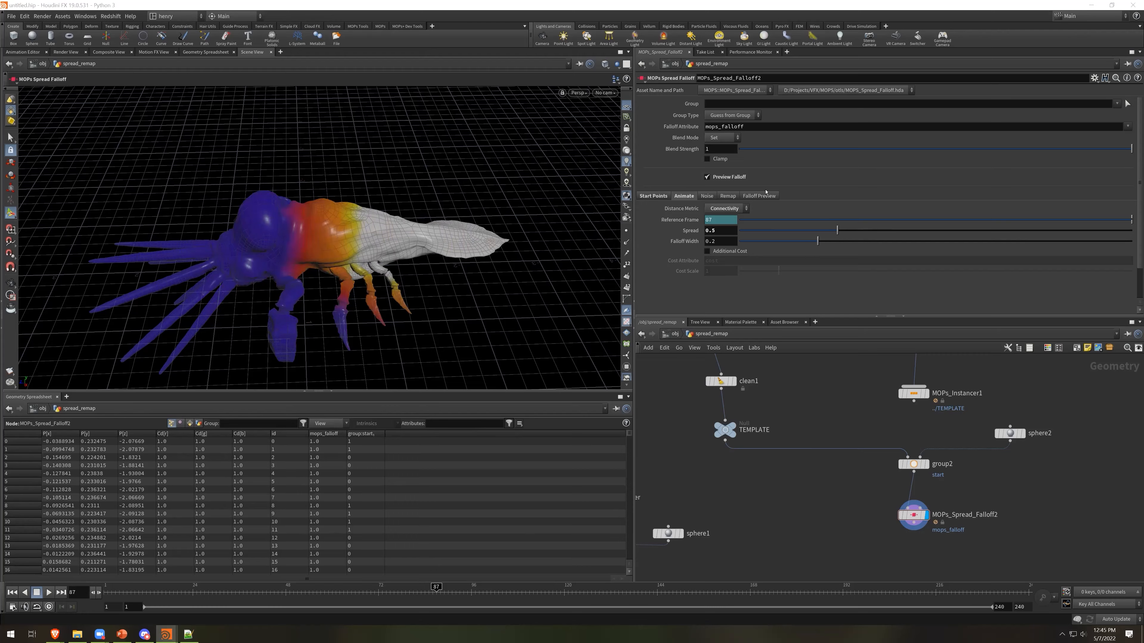
left_click_drag(841, 233, 807, 258)
Enable Apply Noise on MOPs_Spread_Falloff2 and set Spread to 0.68
left_click(707, 195)
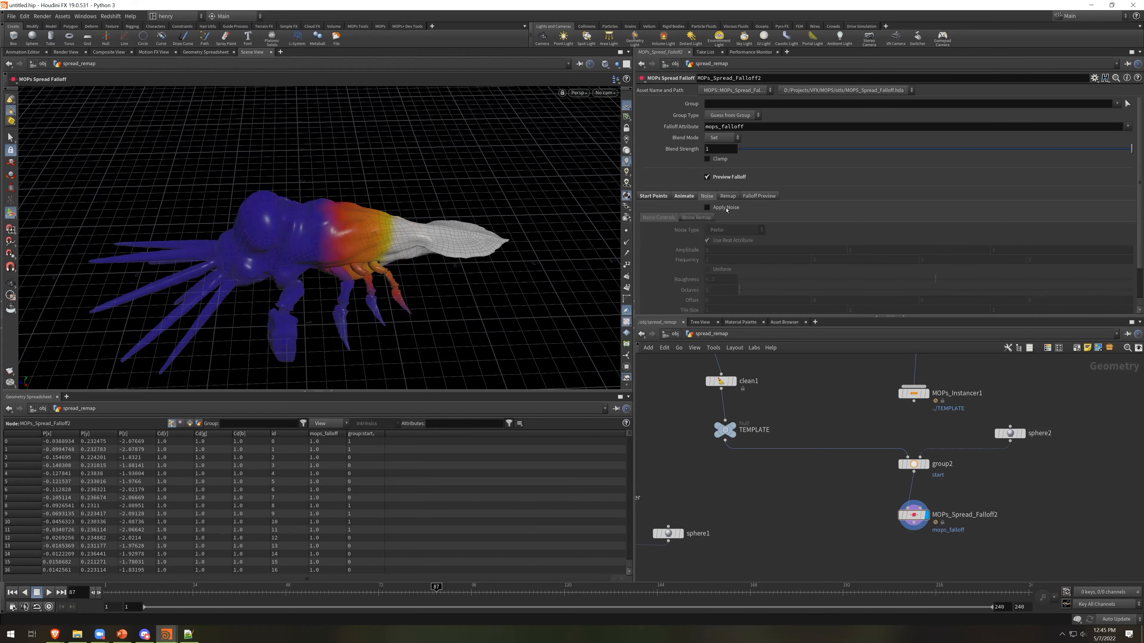
left_click(716, 208)
left_click(653, 195)
left_click(684, 196)
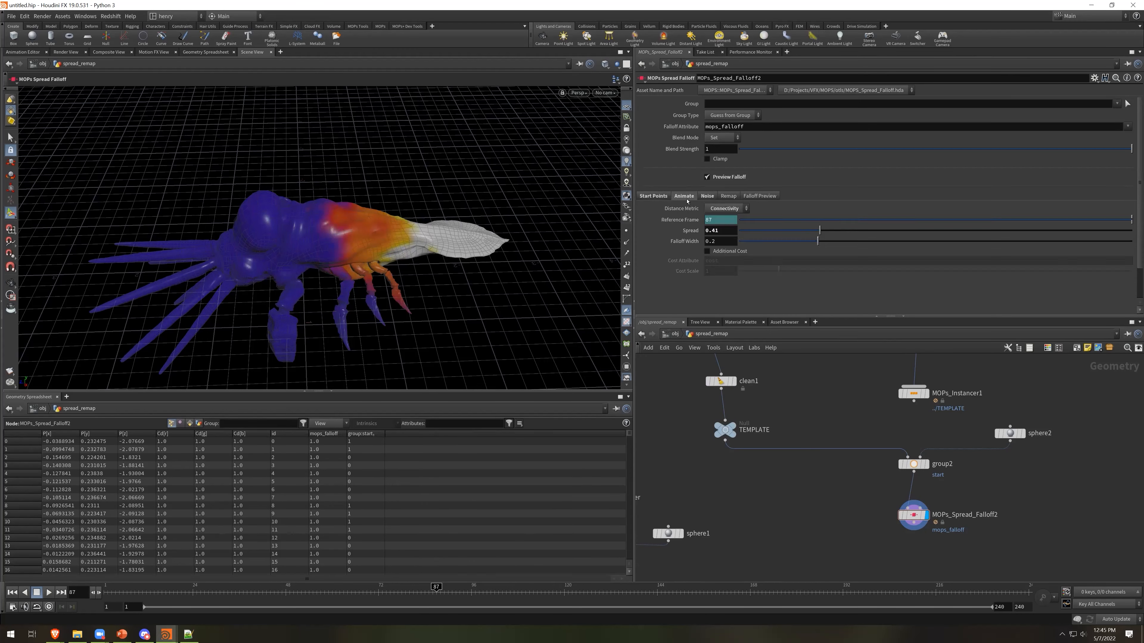
left_click_drag(818, 231, 872, 233)
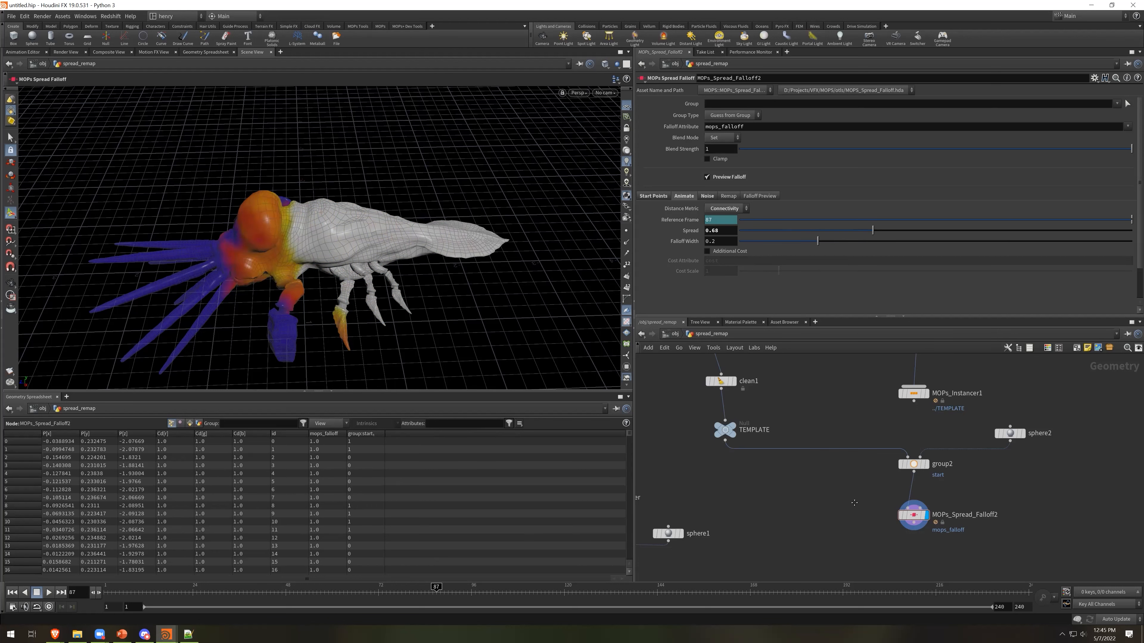
Add a displayed MOPs Transform Modifier after MOPs_Spread_Falloff2 and set its Uniform Scale to 0
middle_click_drag(854, 503, 842, 448)
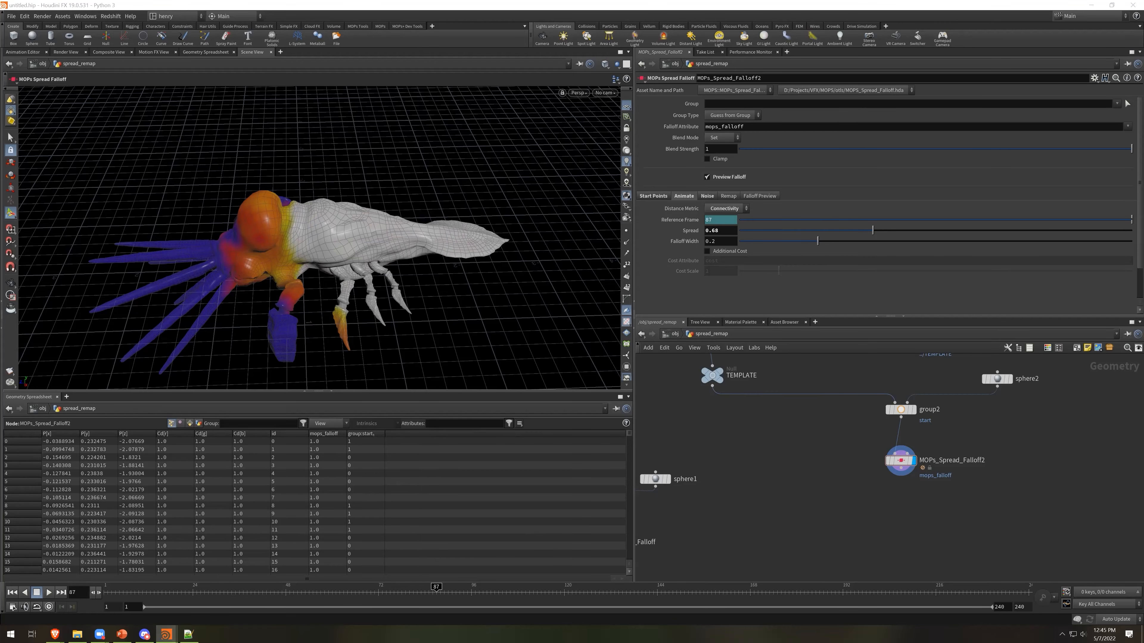
key("Tab")
type("mopstra")
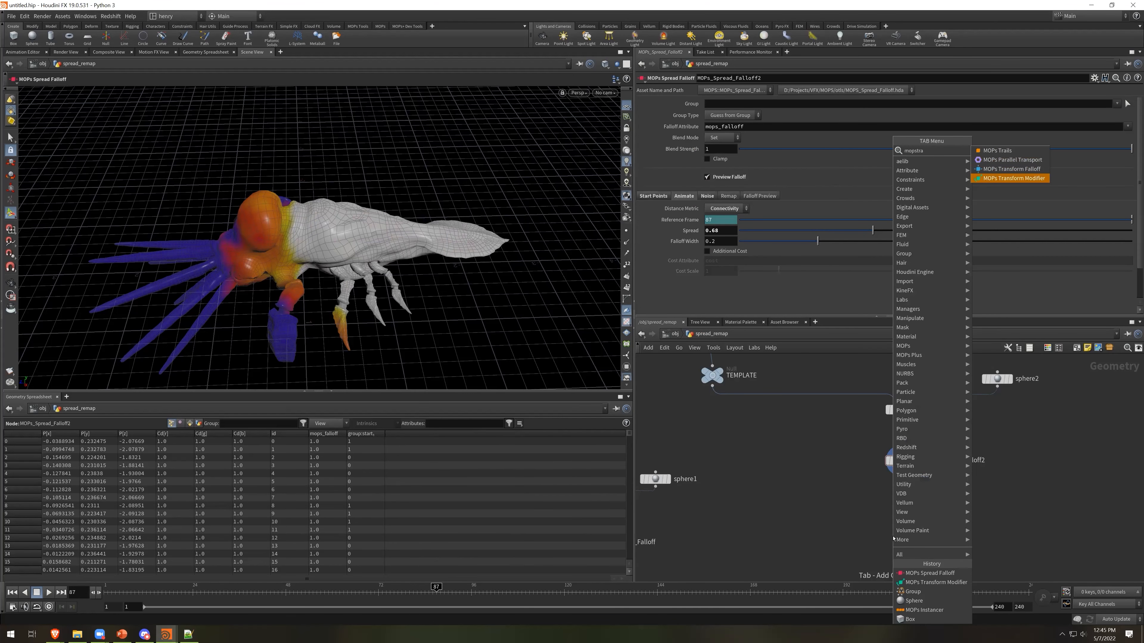
key("Return")
left_click(896, 515)
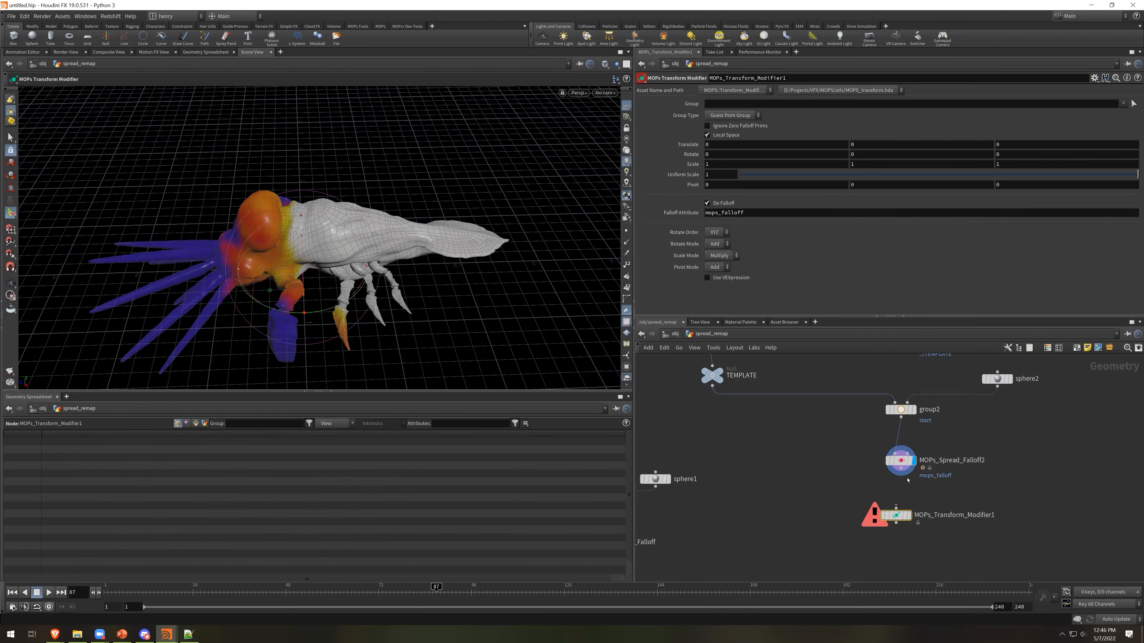
left_click(910, 515)
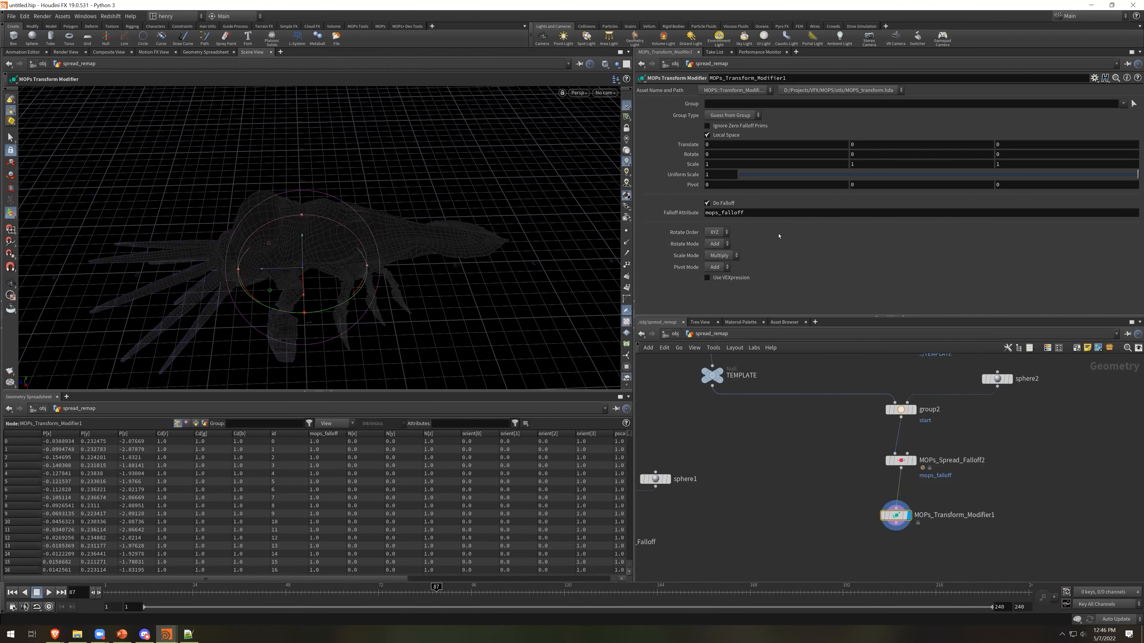
left_click_drag(785, 175, 734, 177)
Create a new box node beside the transform modifier and set its Uniform Scale to 0.1
middle_click_drag(859, 516, 863, 487)
left_click(824, 523)
key("Tab")
type("box")
key("Return")
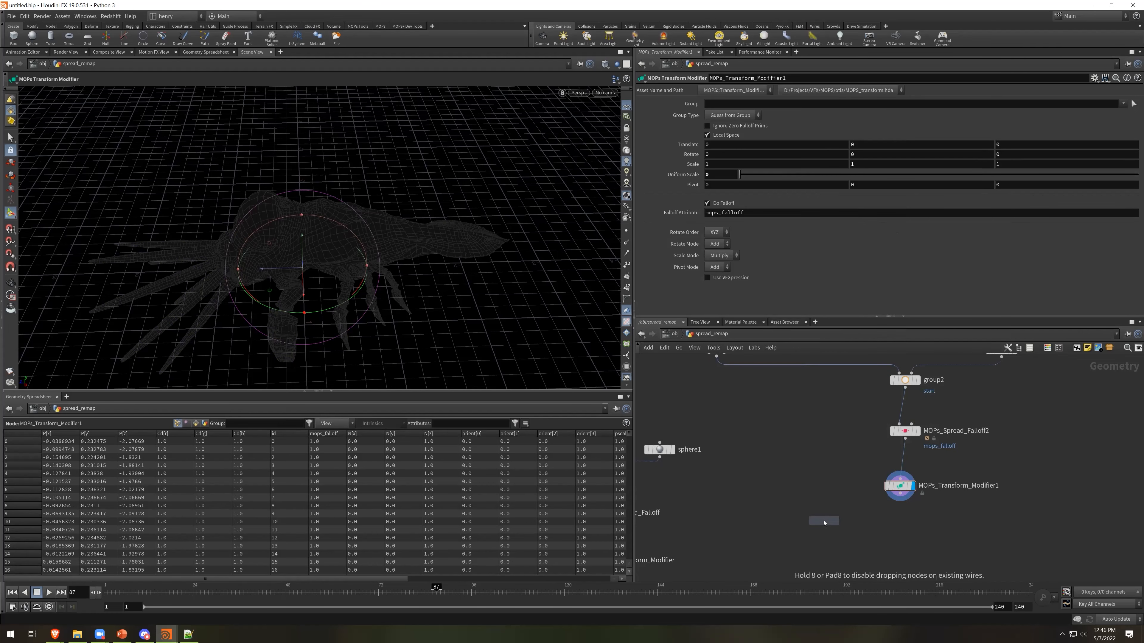
left_click(824, 520)
left_click(736, 224)
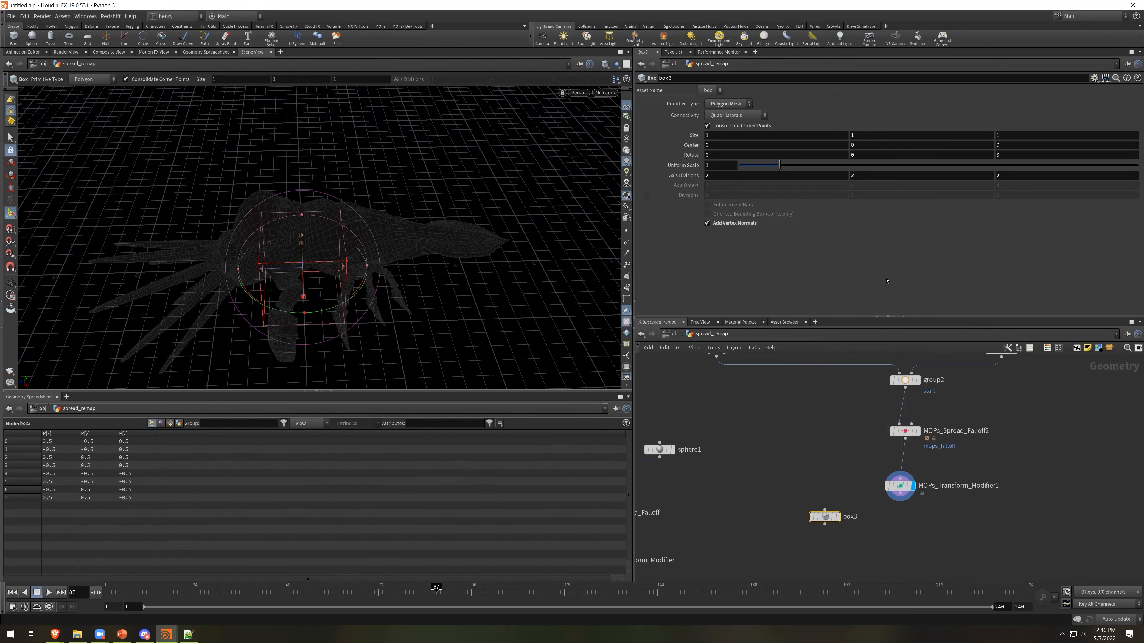
key("Tab")
left_click_drag(724, 166, 663, 165)
type(".1")
key("Return")
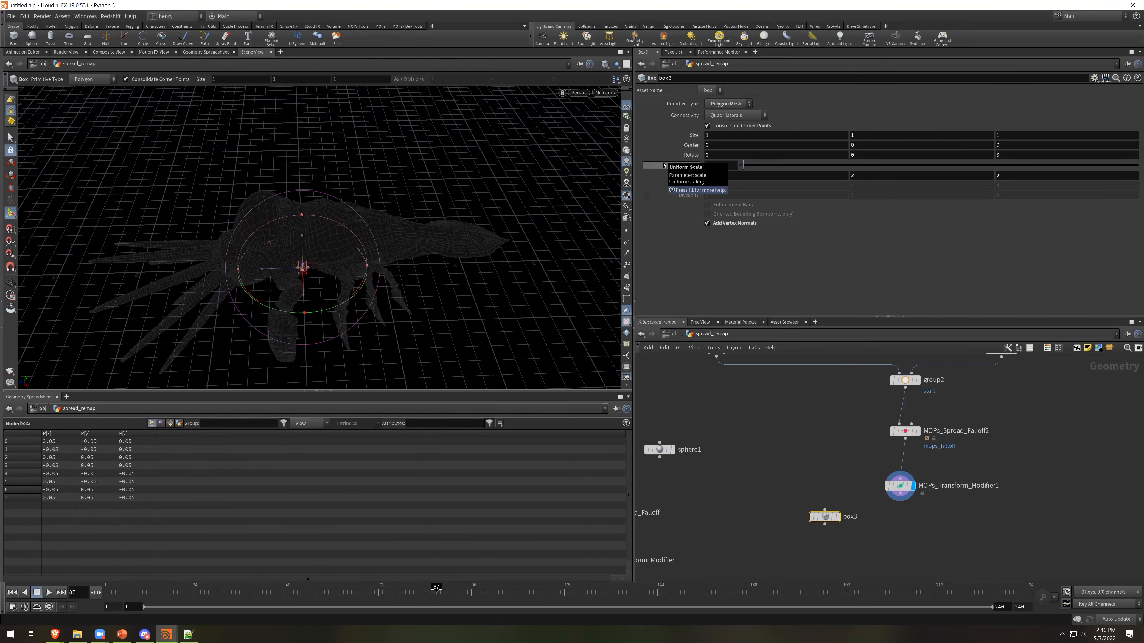
Add a Scatter node below MOPs_Transform_Modifier1, fed by the modifier's output
key("Tab")
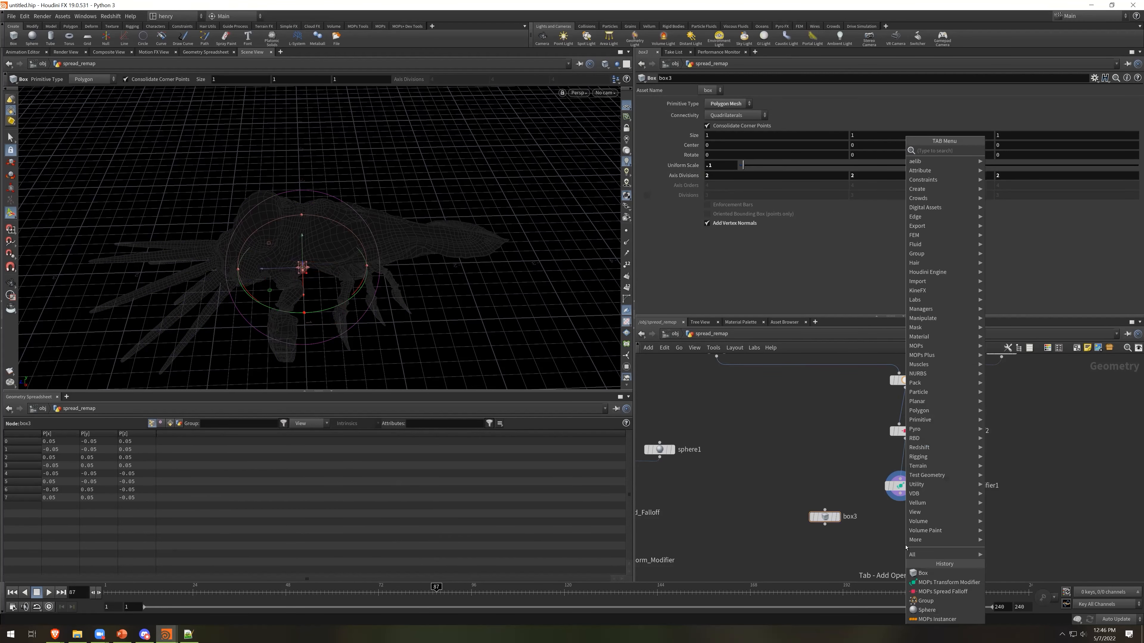
type("scat")
key("Return")
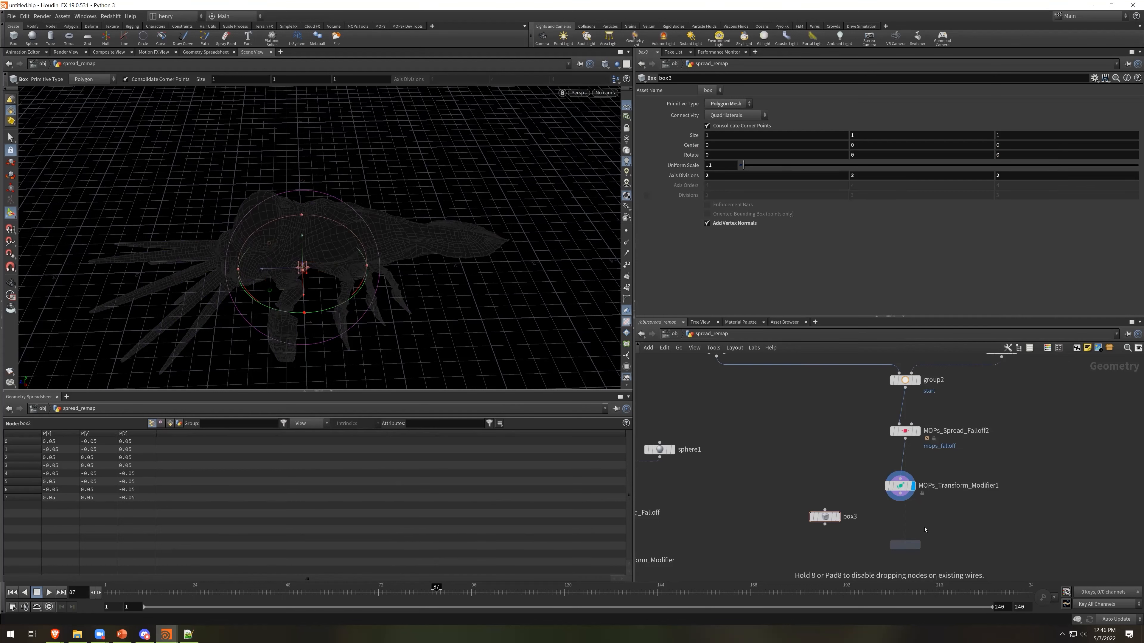
left_click(919, 528)
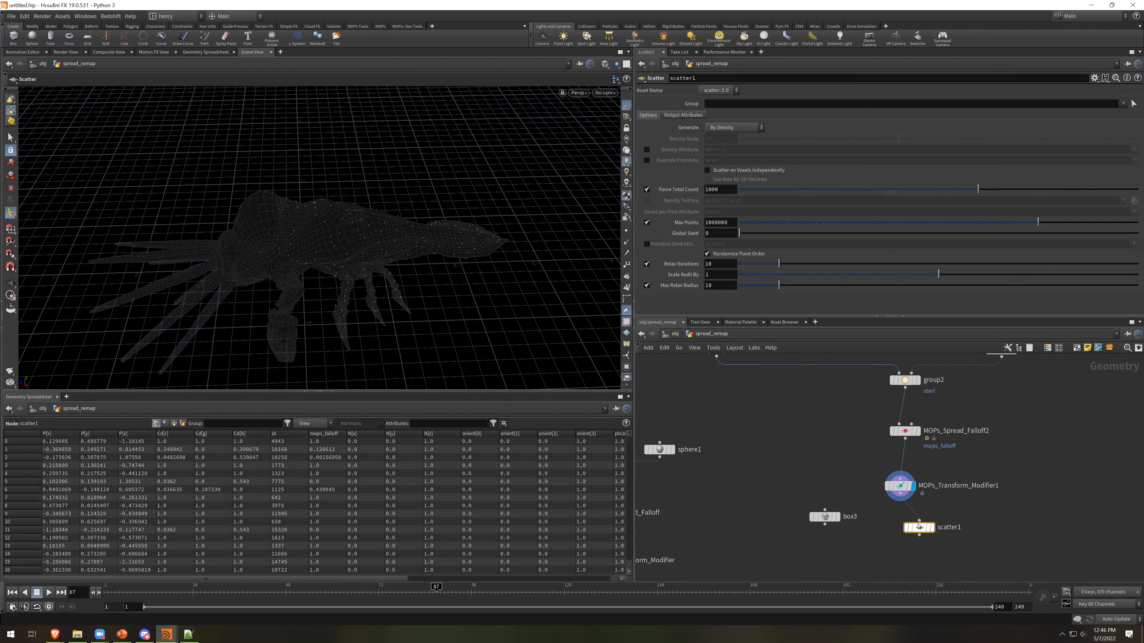
Add a displayed Copy to Points node with Pack and Instance enabled, copying box3 onto the scatter1 points
middle_click_drag(865, 570, 878, 543)
key("Tab")
type("copyto")
key("Down")
key("Return")
left_click(877, 543)
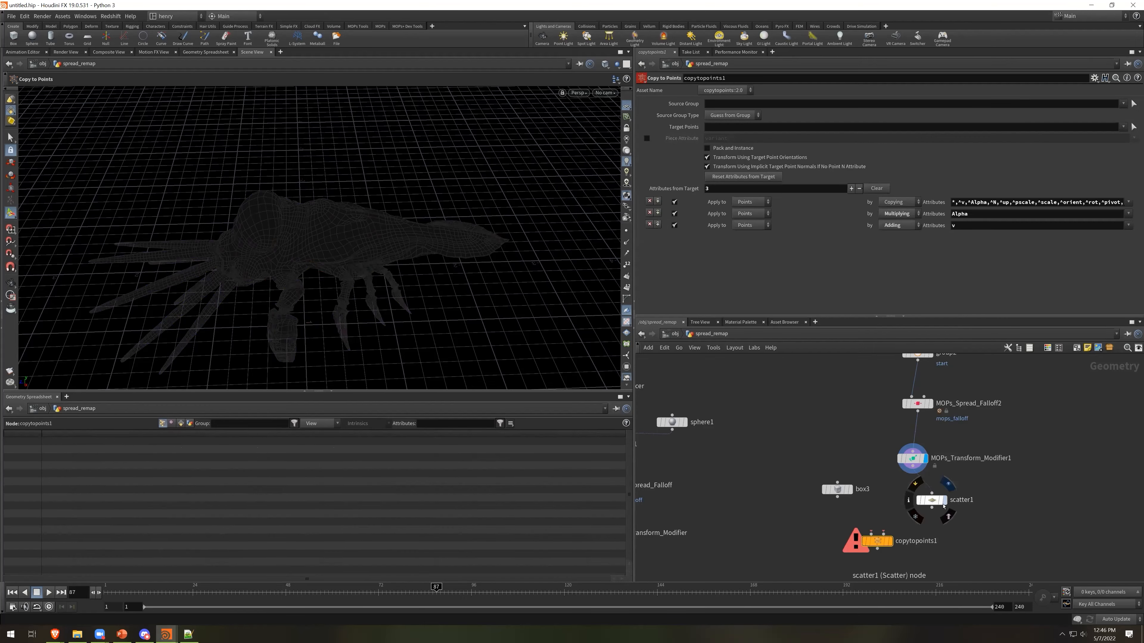
left_click(708, 148)
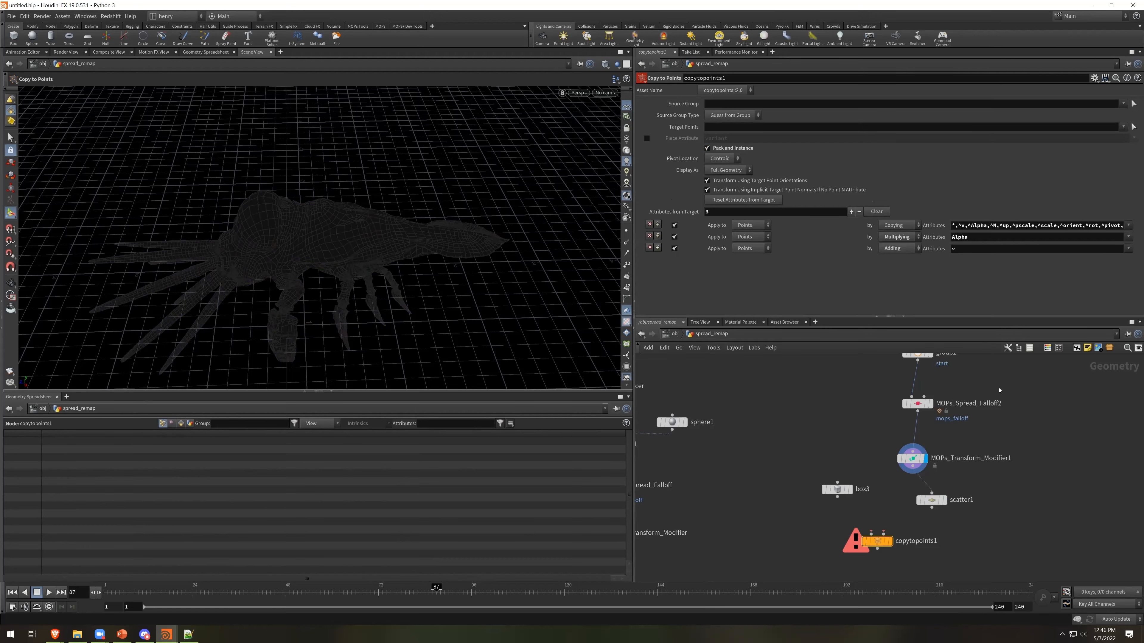
left_click_drag(931, 512, 884, 534)
left_click_drag(837, 497, 871, 533)
left_click(890, 546)
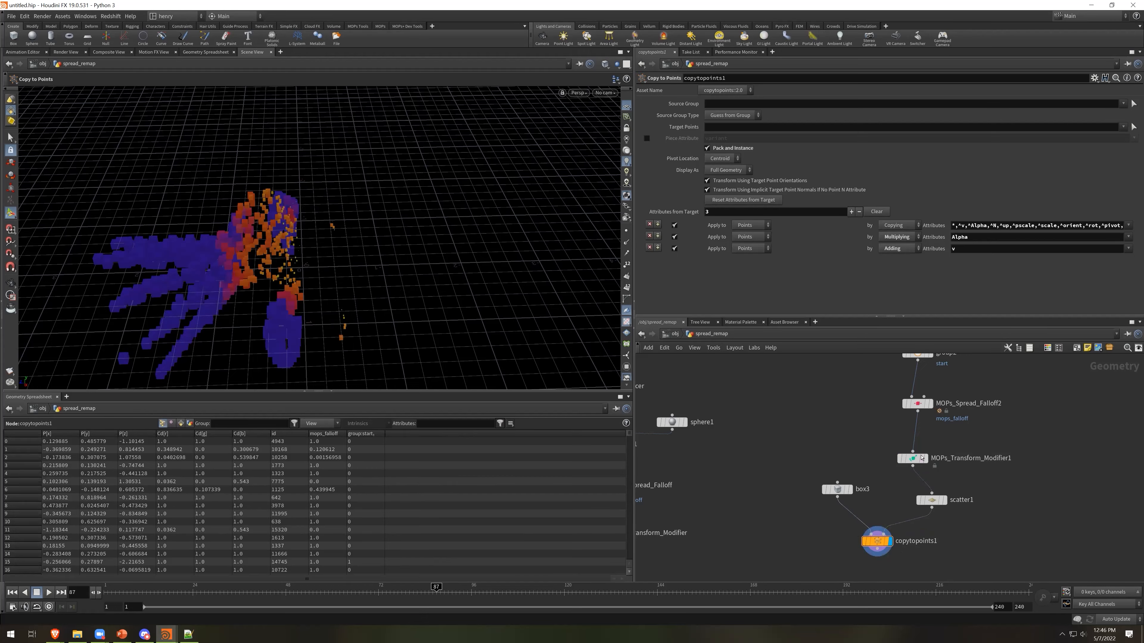
Raise Spread on MOPs_Spread_Falloff2 to 0.849 to shrink more of the copied boxes
left_click(917, 403)
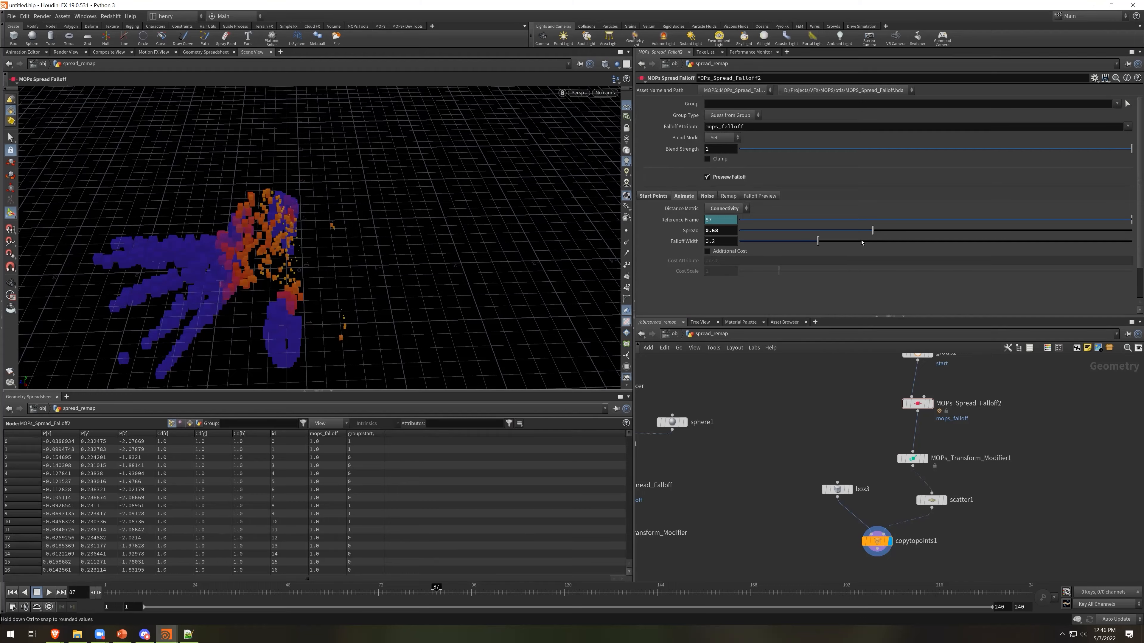
left_click_drag(871, 232, 906, 252)
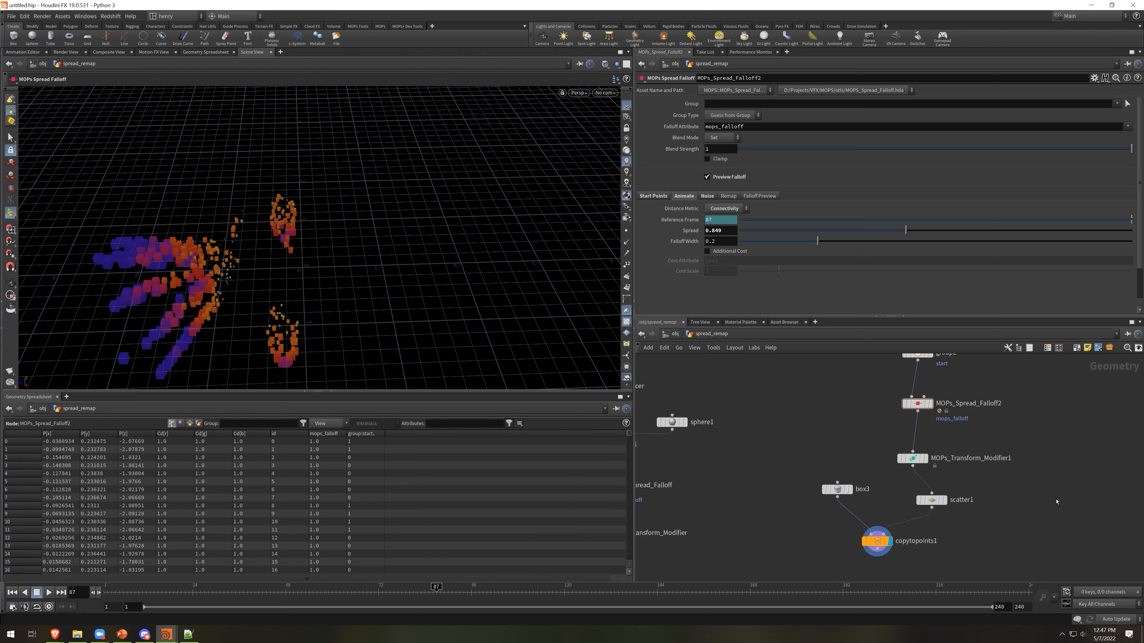
middle_click_drag(1057, 502, 1029, 497)
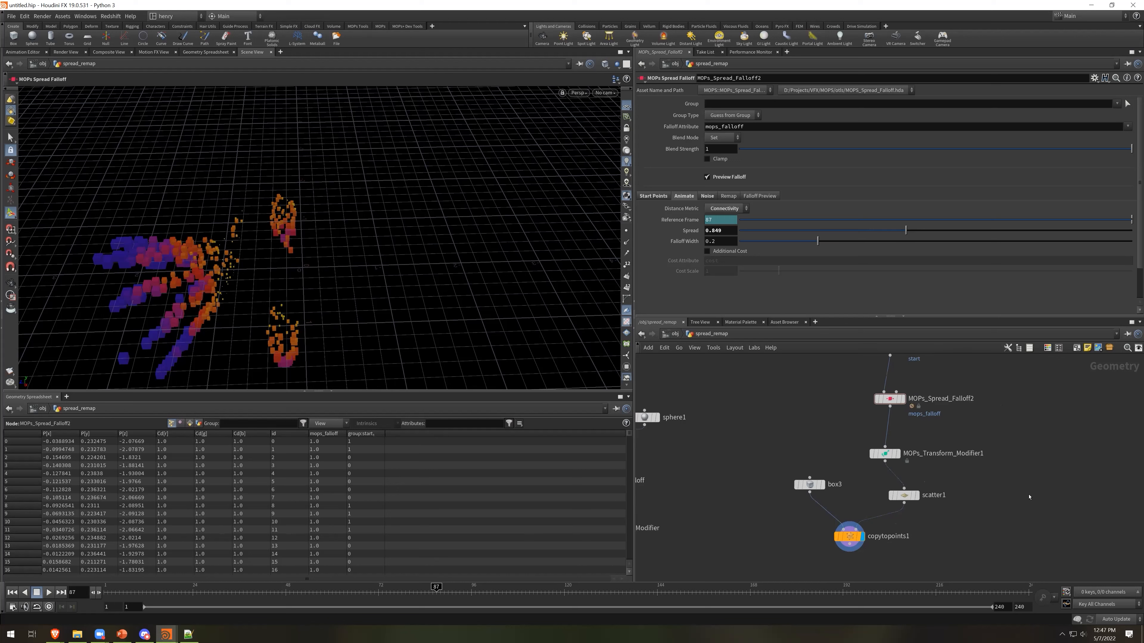
Check the Time Dependent Badge setting in the network view's badge display options, keeping it at Normal
key("d")
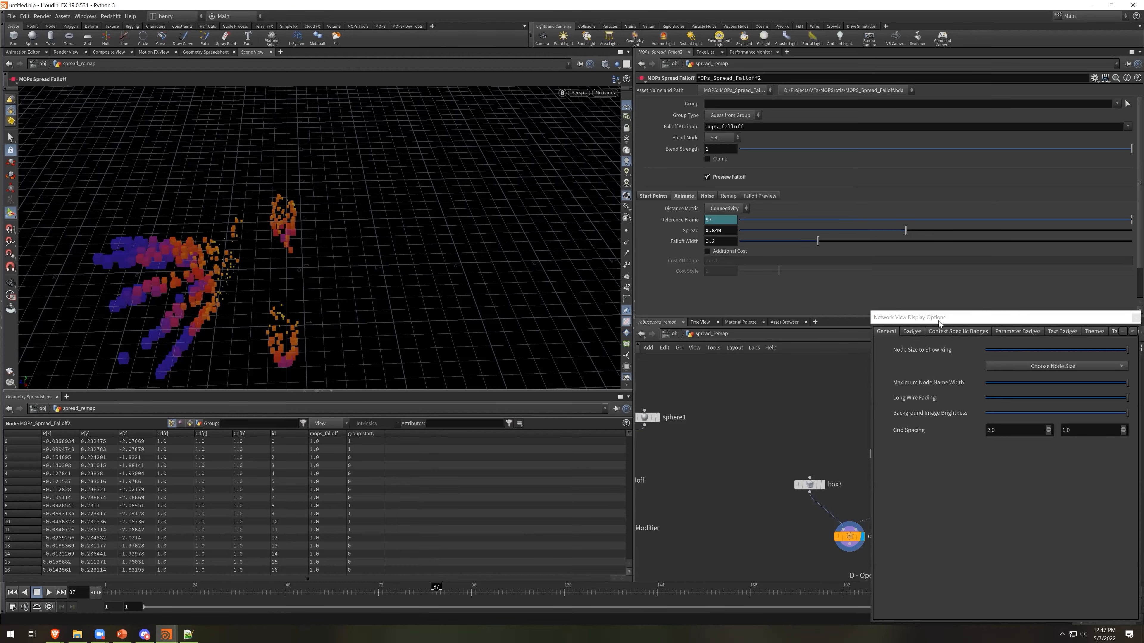
left_click_drag(938, 320, 673, 278)
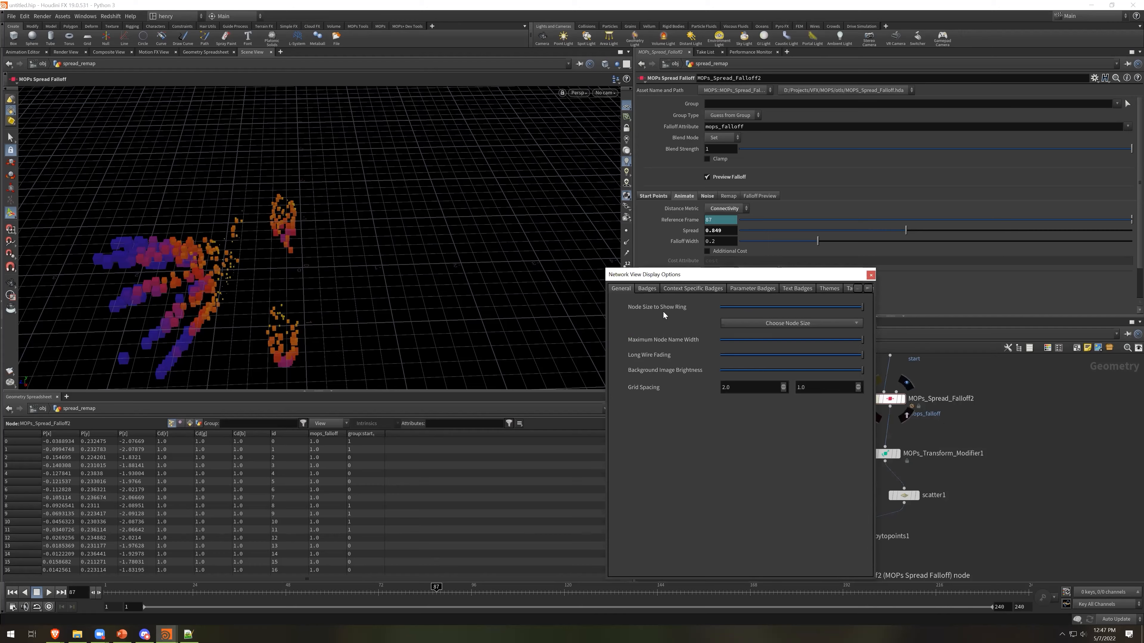
left_click(647, 289)
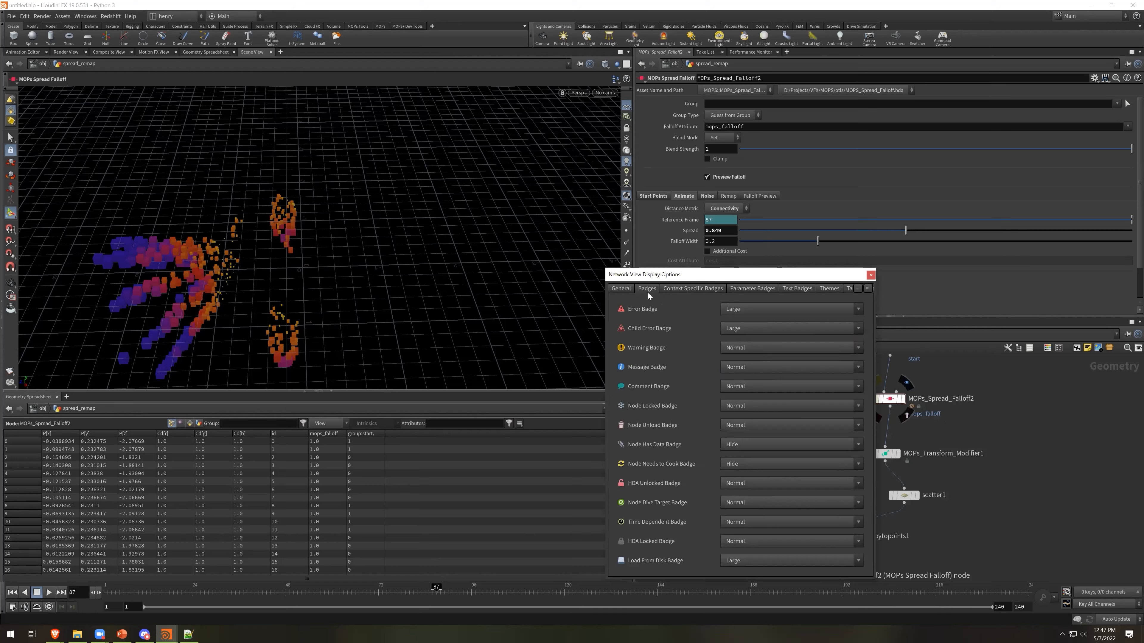
left_click(740, 524)
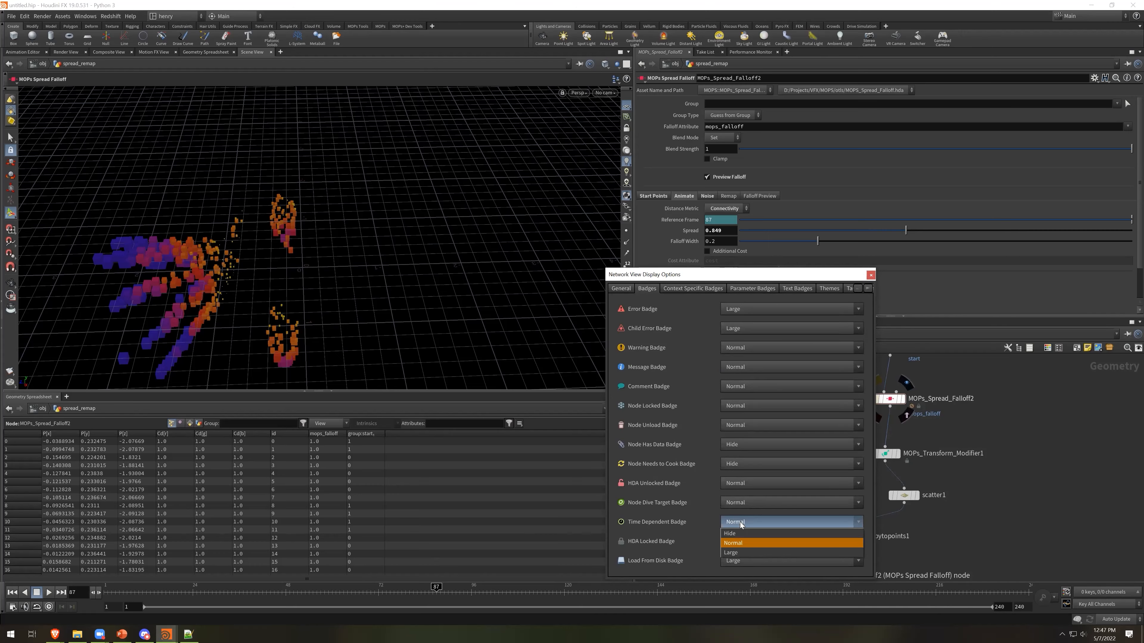
left_click(735, 546)
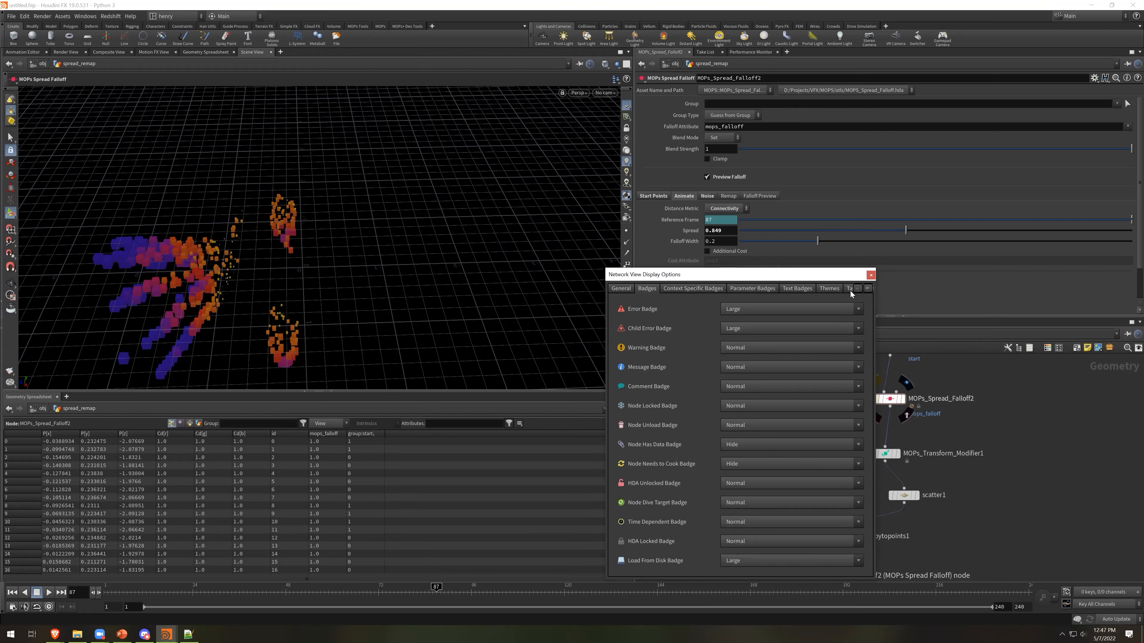
left_click(870, 275)
Create a displayed Test Geometry: Pig Head node in the empty network area beside sphere2
mouse_move(996, 414)
middle_mouse_down()
mouse_move(985, 542)
mouse_move(996, 414)
middle_mouse_up()
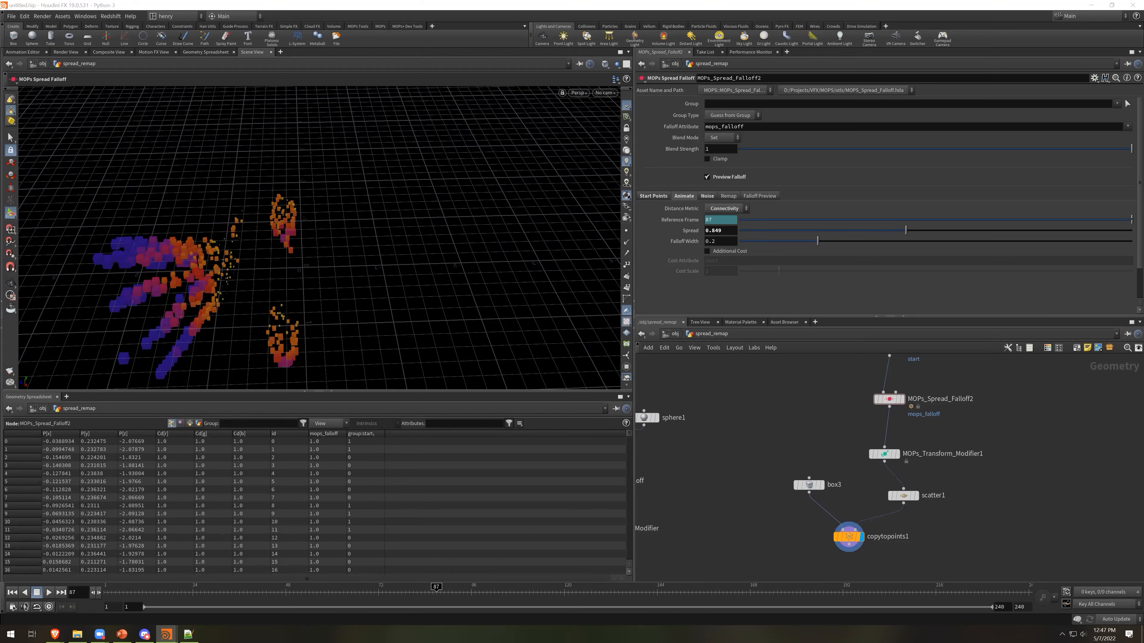
middle_click_drag(1128, 387, 905, 505)
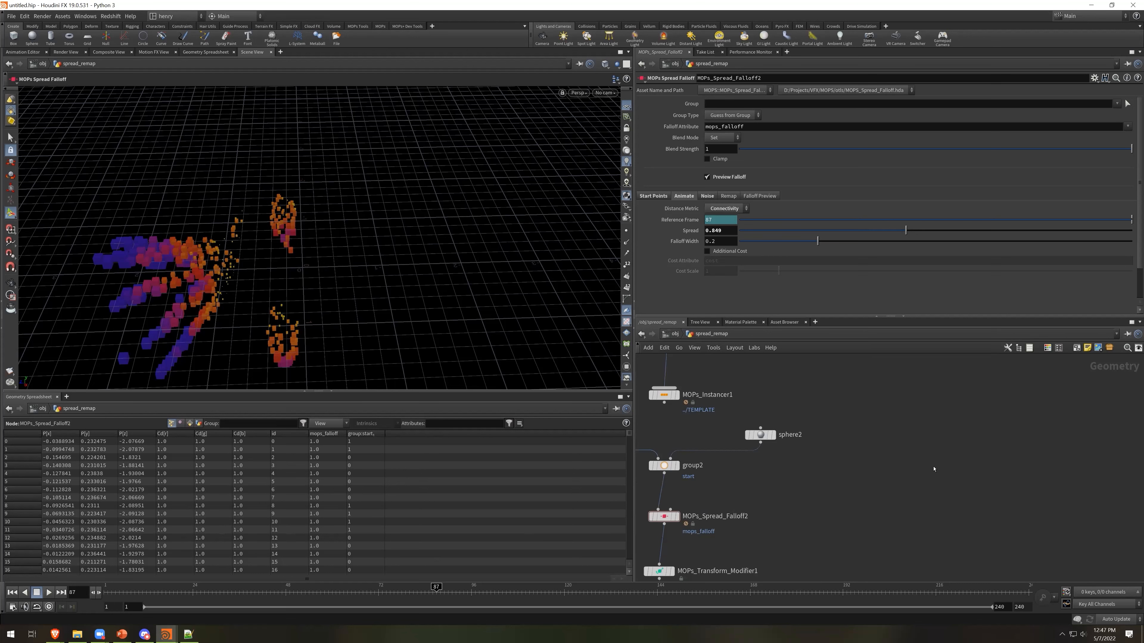
key("Tab")
type("pig")
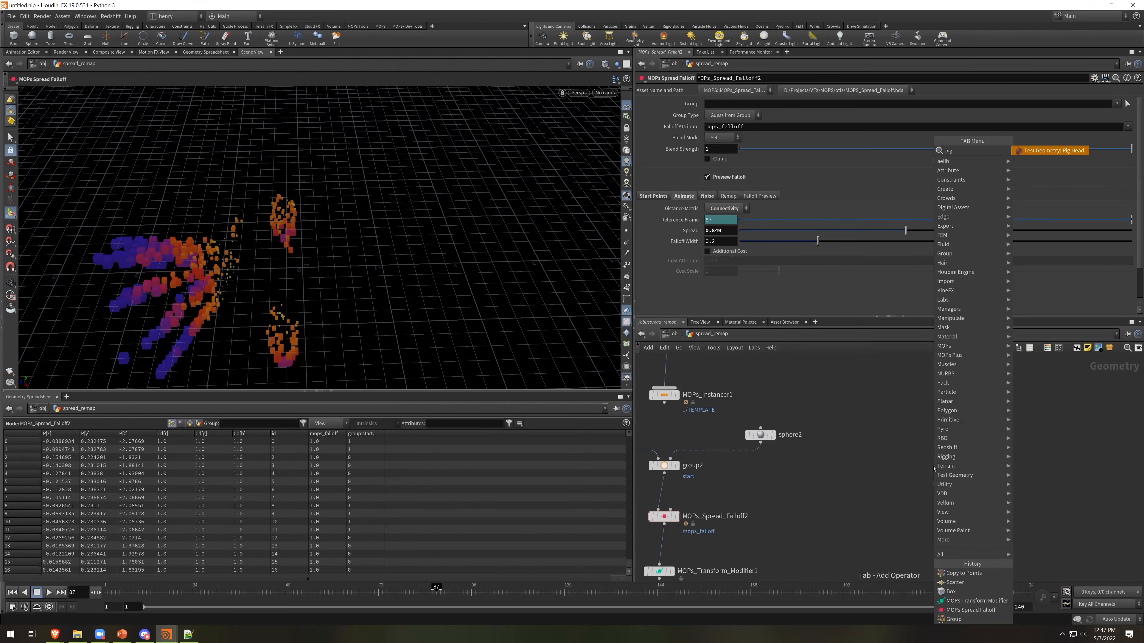
key("Return")
left_click(934, 466)
key("Escape")
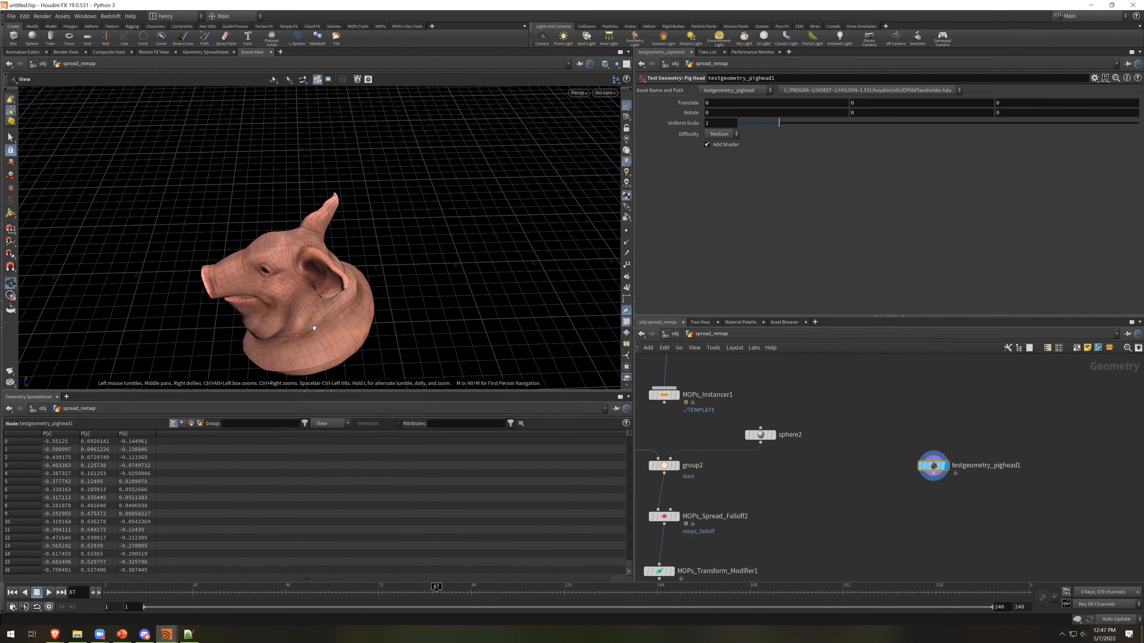
Add a displayed MOPs Spread Falloff node below testgeometry_pighead1, fed by the pig head's output
key("Tab")
type("spread")
key("Return")
left_click(958, 502)
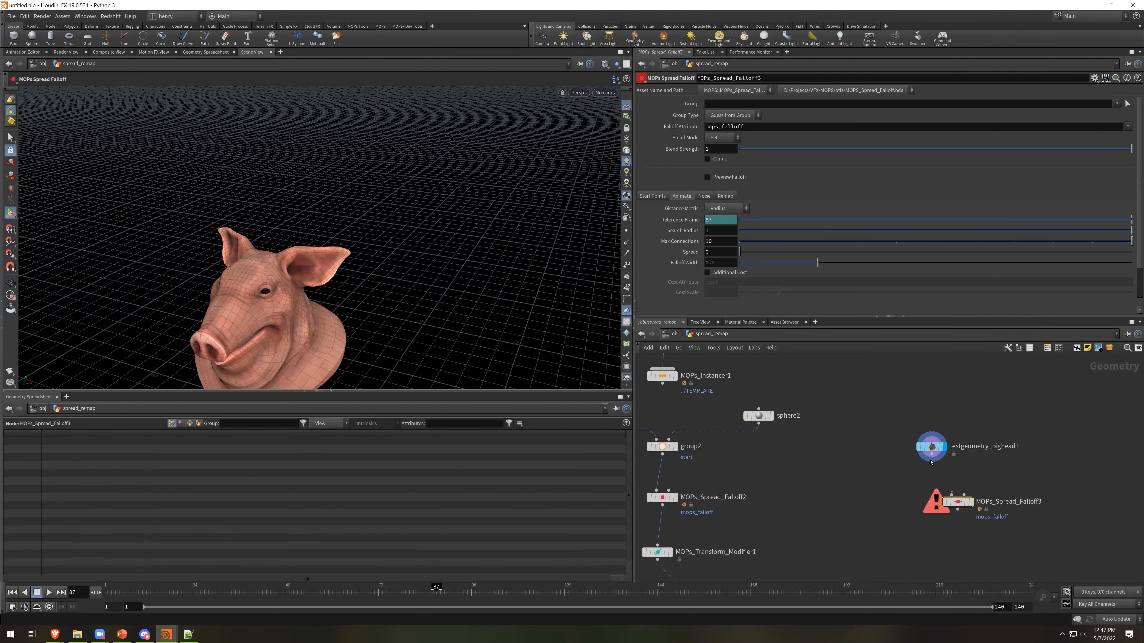
left_click_drag(951, 495, 932, 454)
left_click(970, 502)
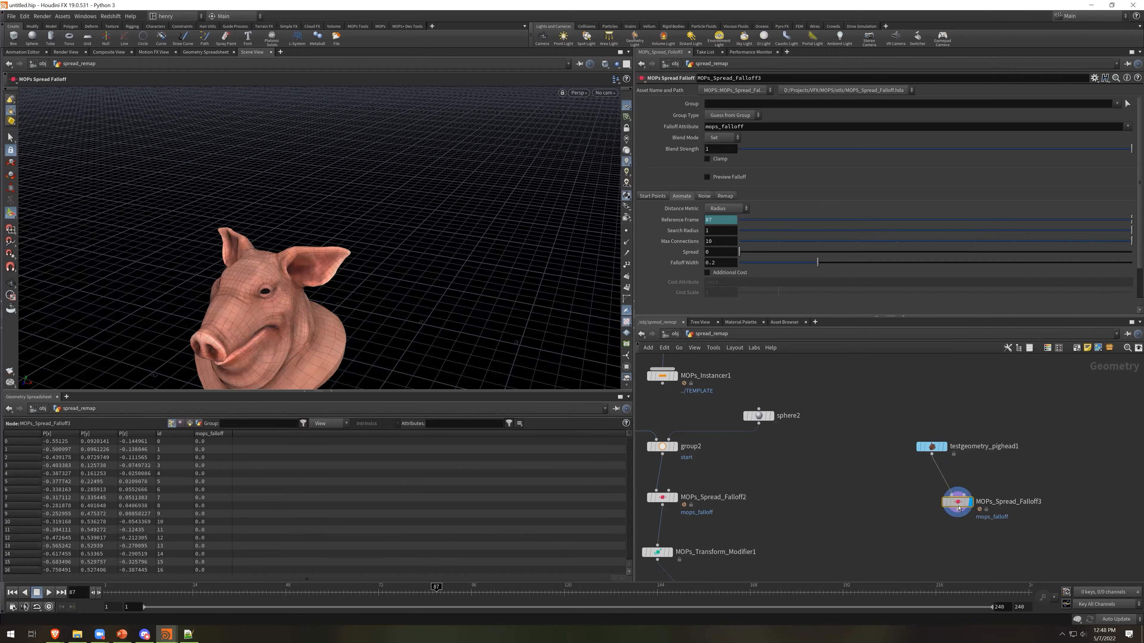
left_click_drag(957, 502, 940, 507)
Set the falloff's Start Point Group to point 2734, picked on the flat underside of the pig's neck
left_click(654, 197)
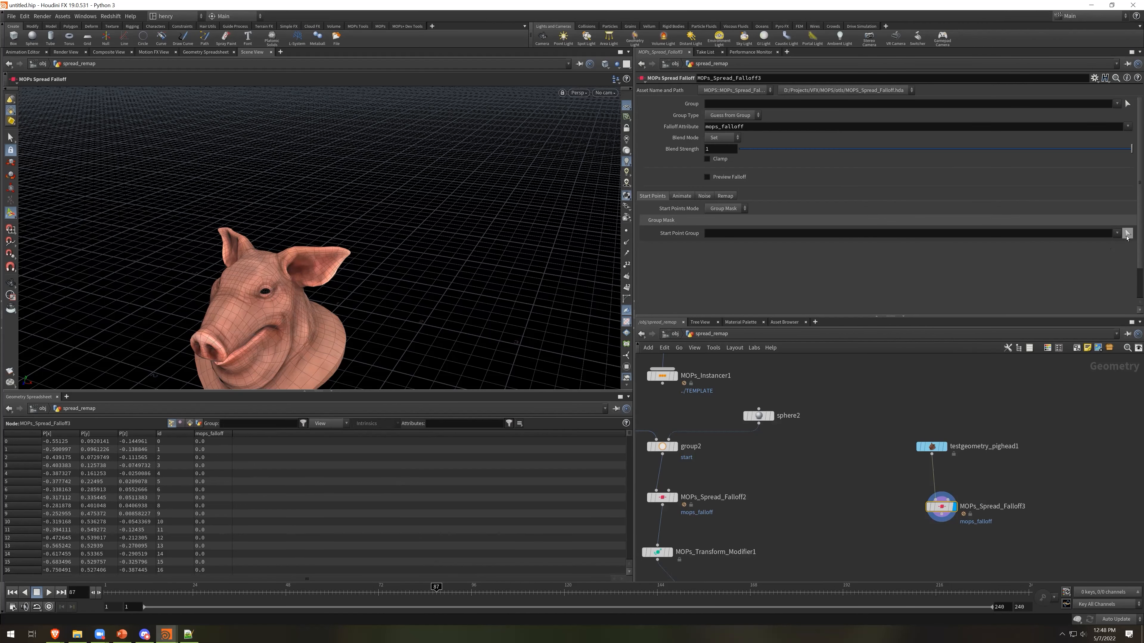
key("Escape")
middle_click_drag(367, 297, 400, 174, "alt")
left_click_drag(400, 174, 296, 346, "alt")
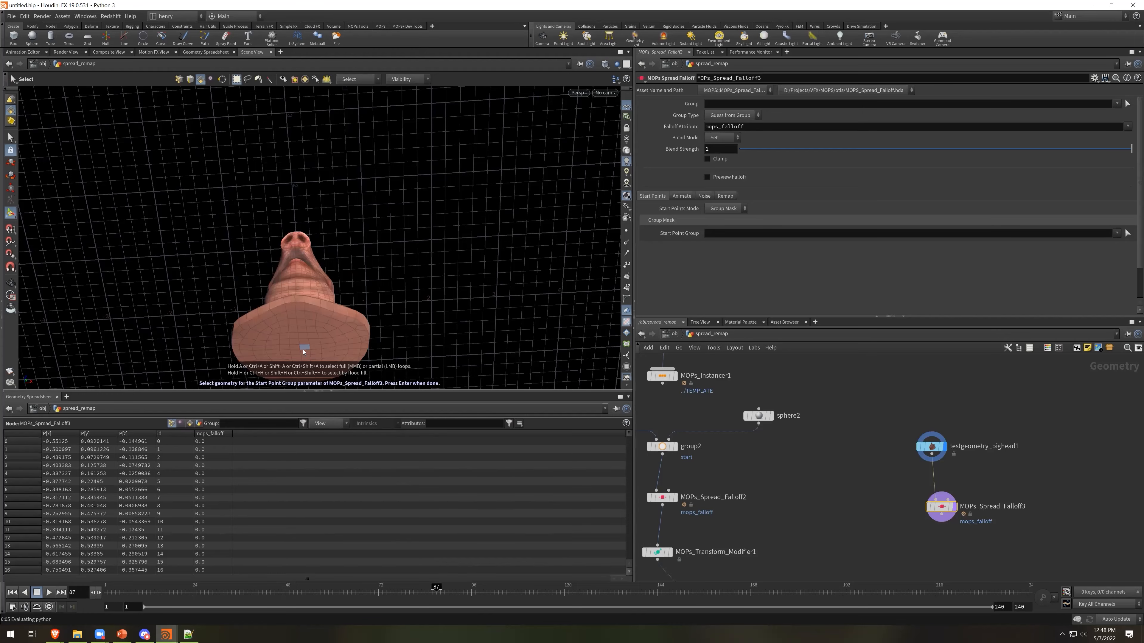
key("2")
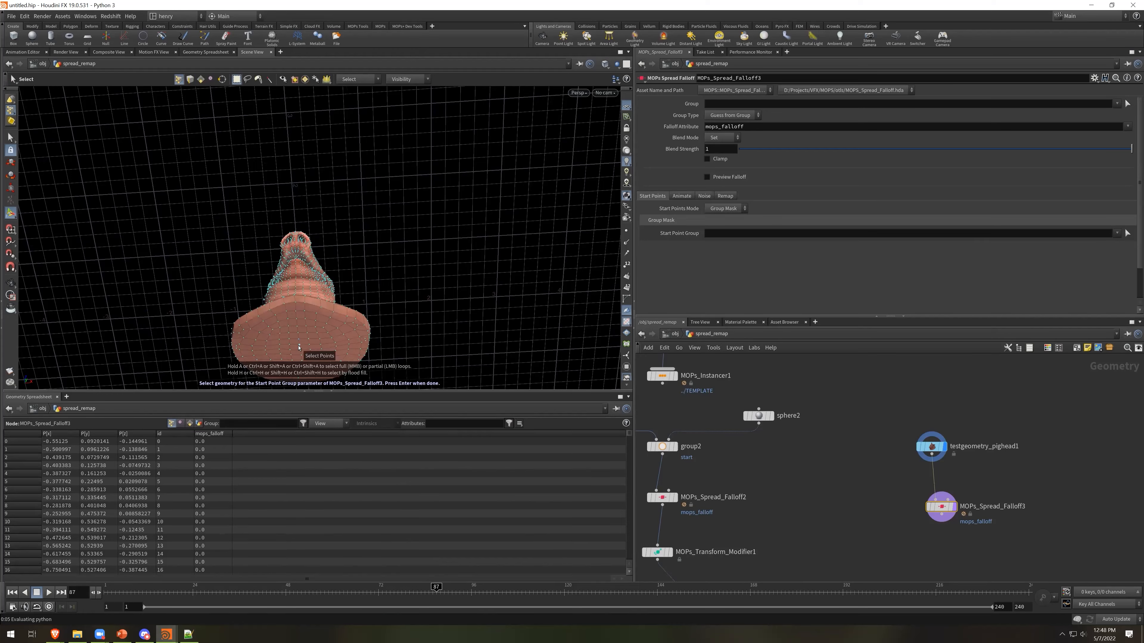
left_click(311, 348)
key("Return")
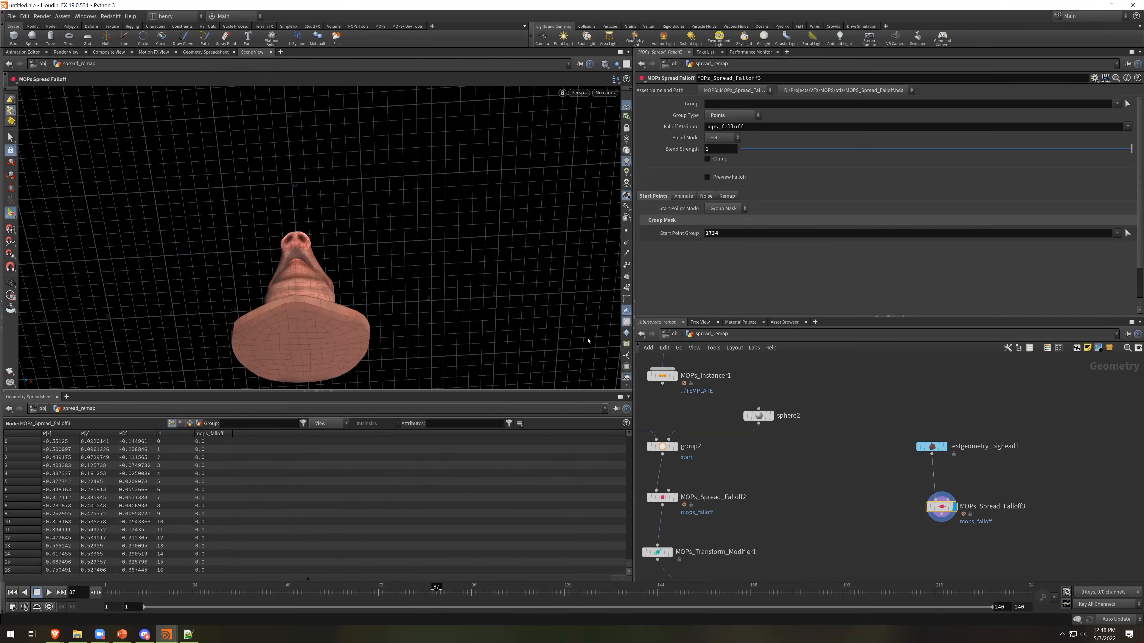
Turn on Preview Falloff for MOPs_Spread_Falloff3, with Spread at 0.077 and Distance Metric set to Connectivity
left_click(707, 176)
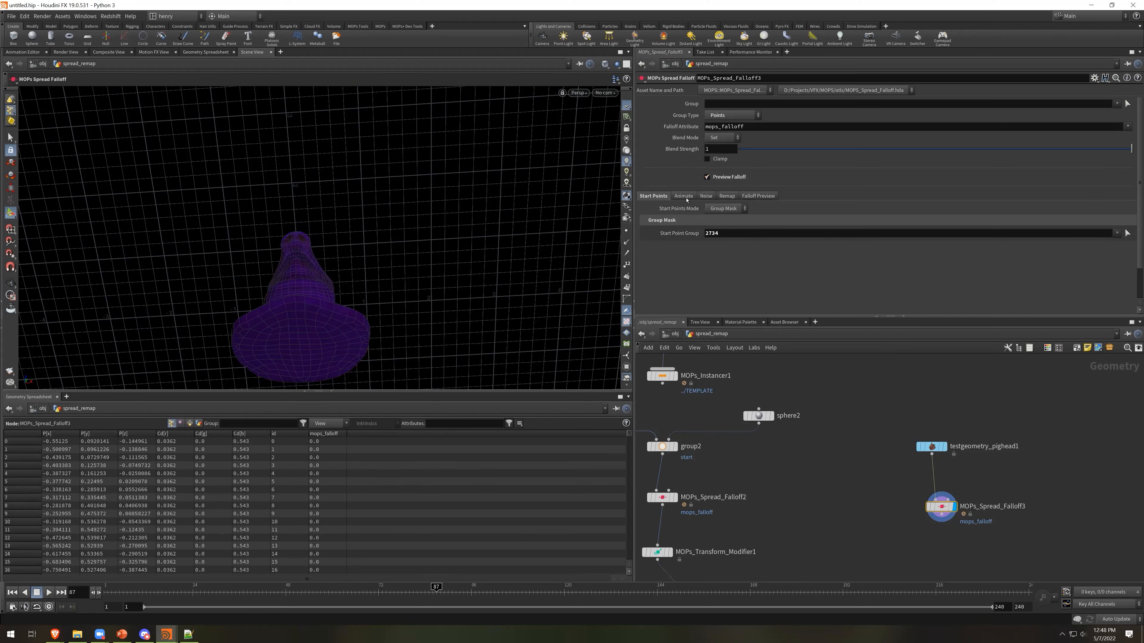
left_click(683, 195)
left_click_drag(739, 252, 754, 252)
left_click(725, 208)
left_click(728, 231)
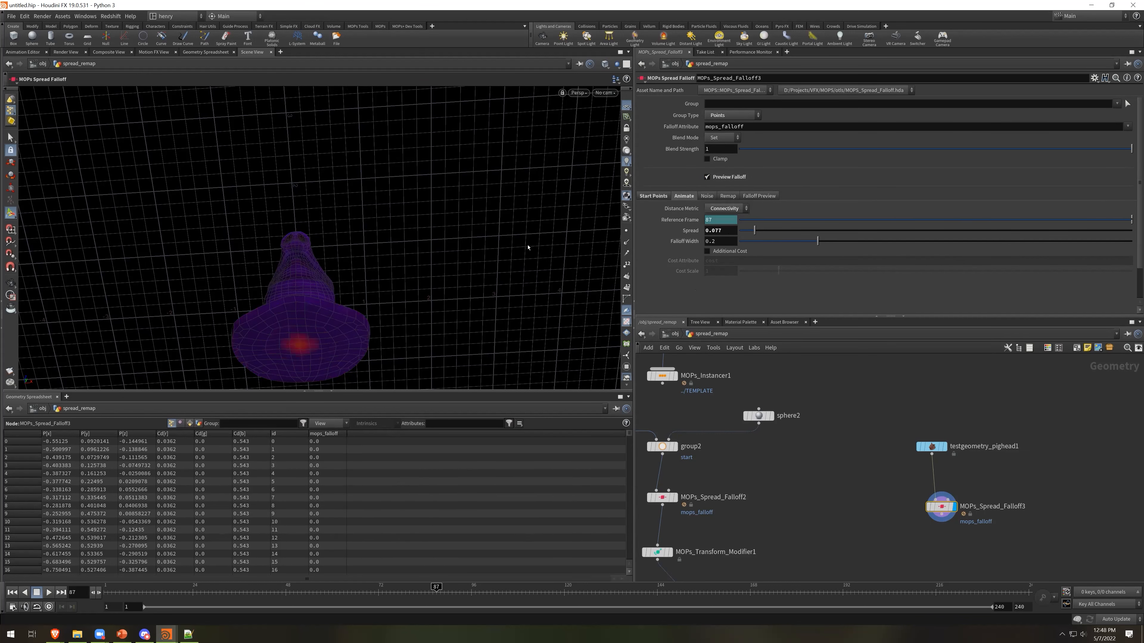
Raise Spread on MOPs_Spread_Falloff3 to 0.635 so the falloff climbs up the pig's neck
left_click_drag(380, 296, 550, 281, "alt")
left_click_drag(753, 231, 850, 238)
left_click(862, 231)
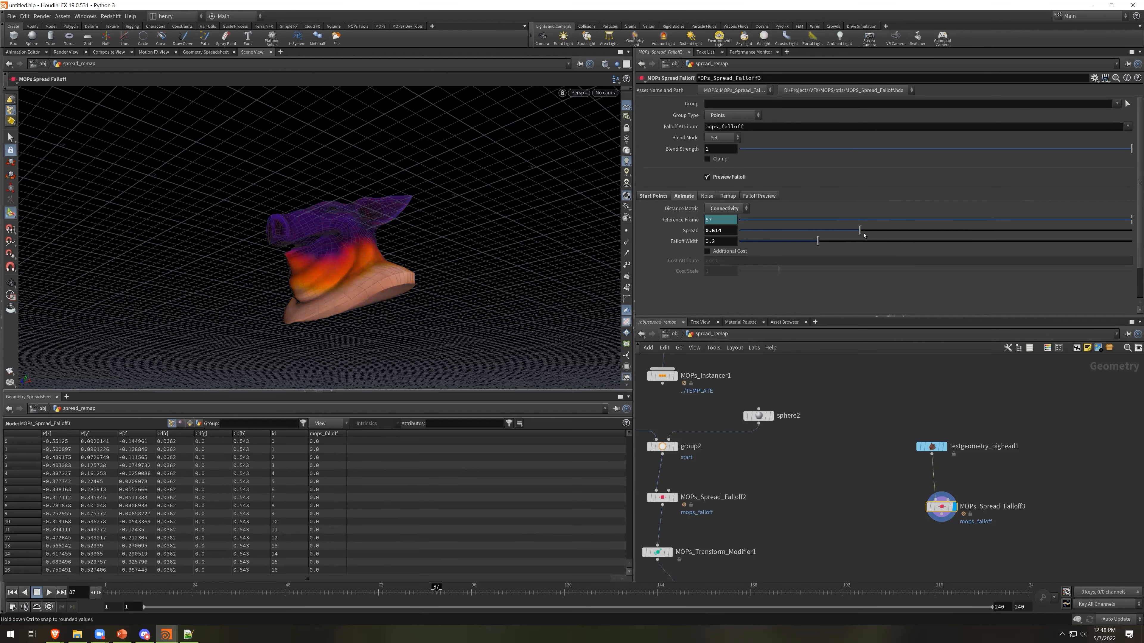
Add a displayed MOPs Clip by Attribute node below MOPs_Spread_Falloff3, fed by the falloff's output
scroll(1009, 507, "down", 2)
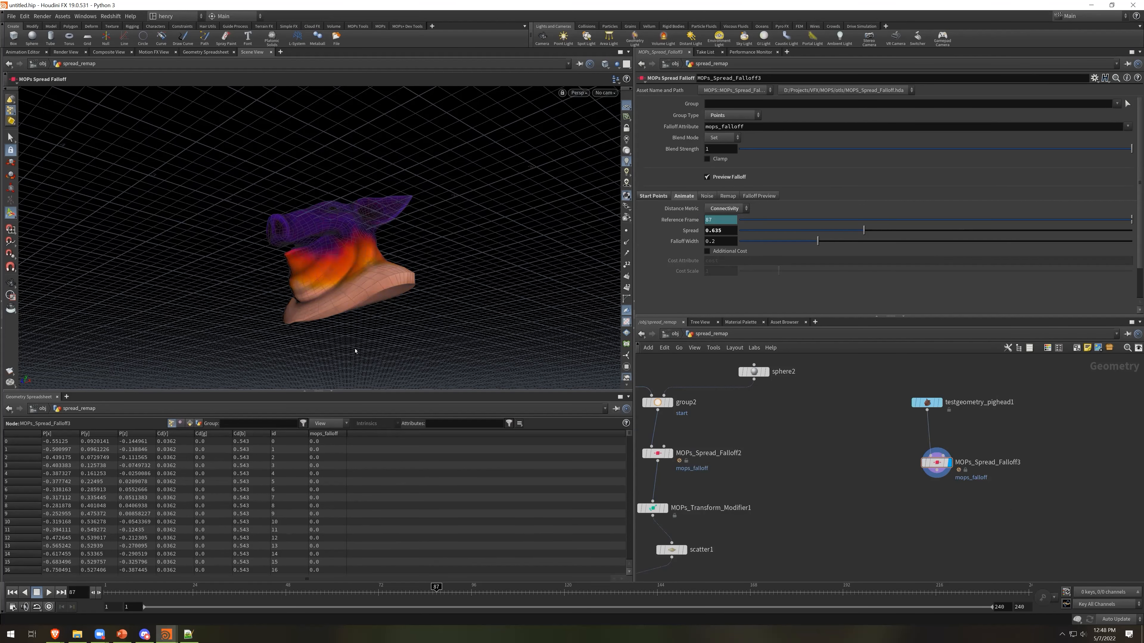
key("Tab")
type("clipby")
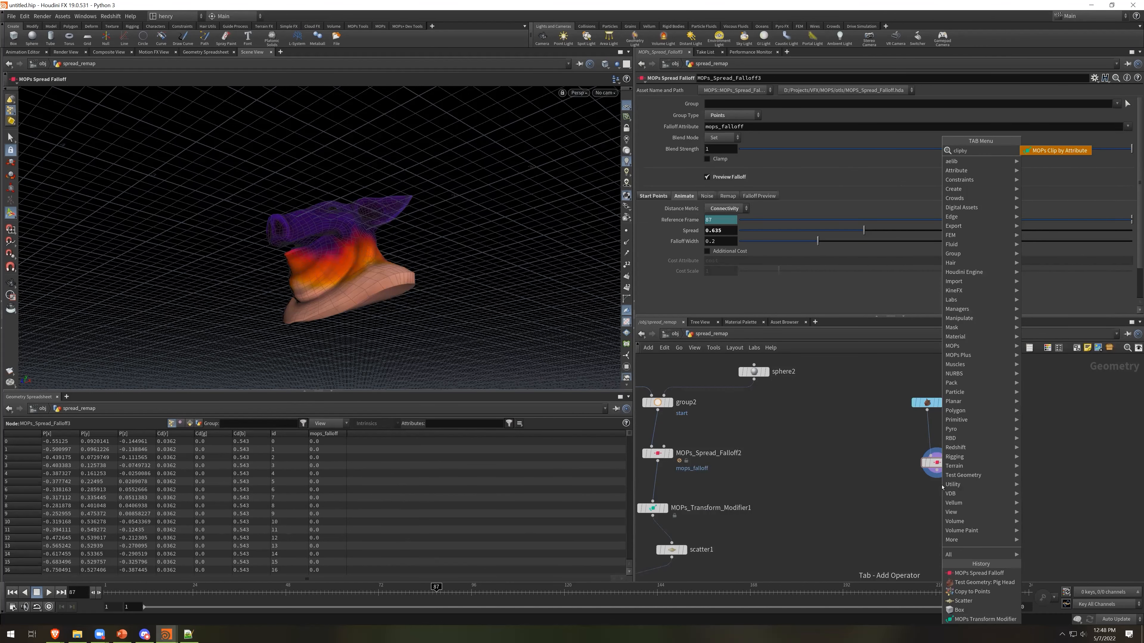
key("Return")
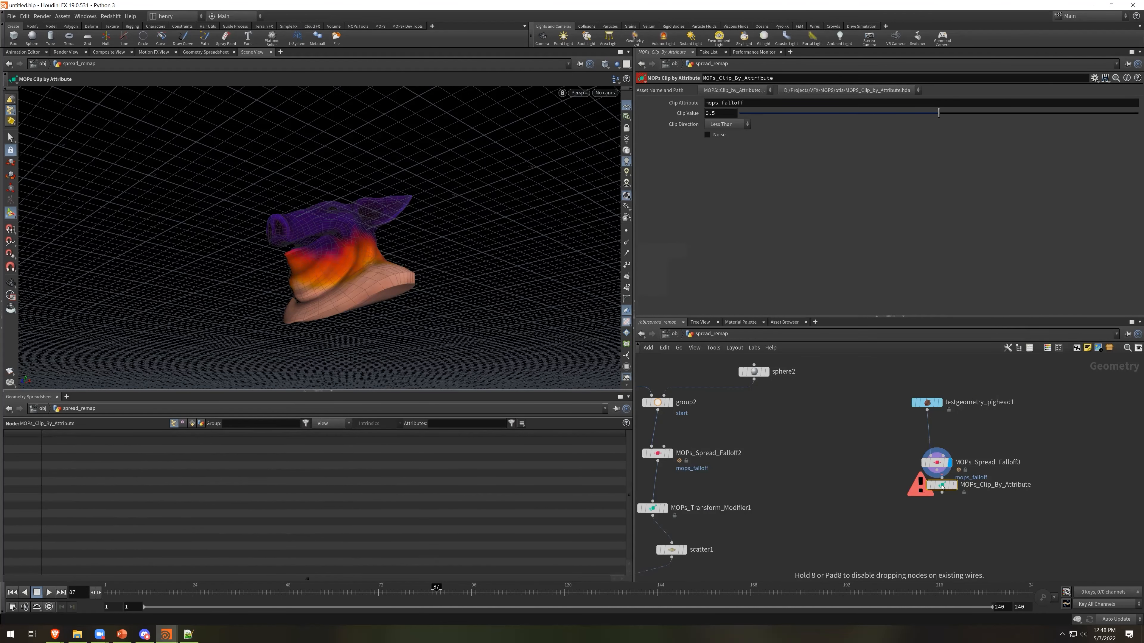
left_click(946, 473)
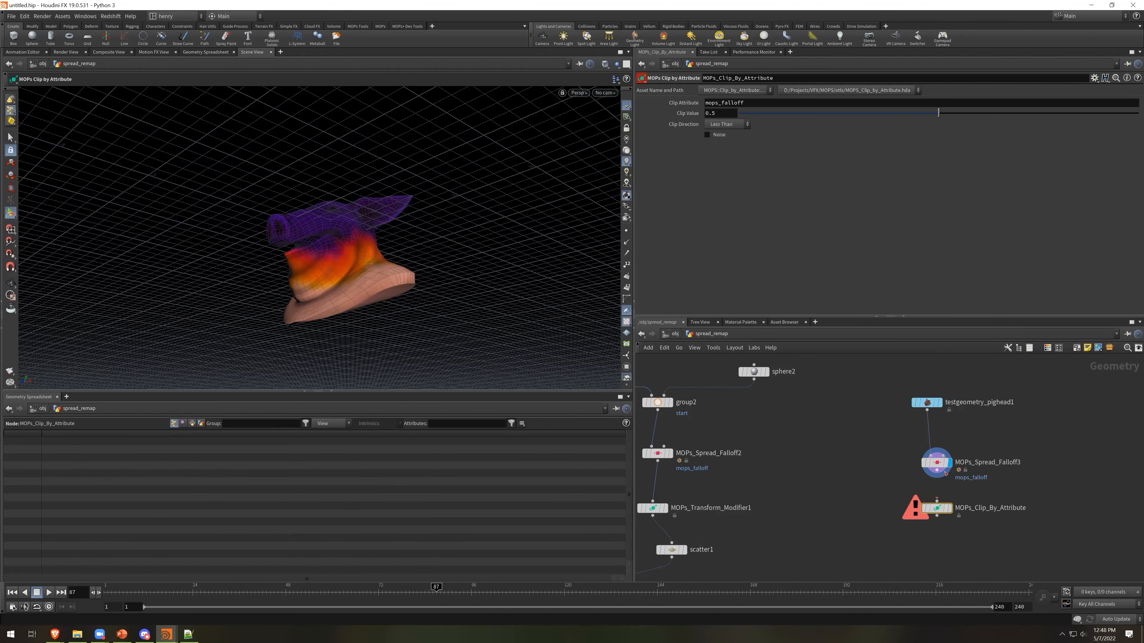
left_click(950, 509)
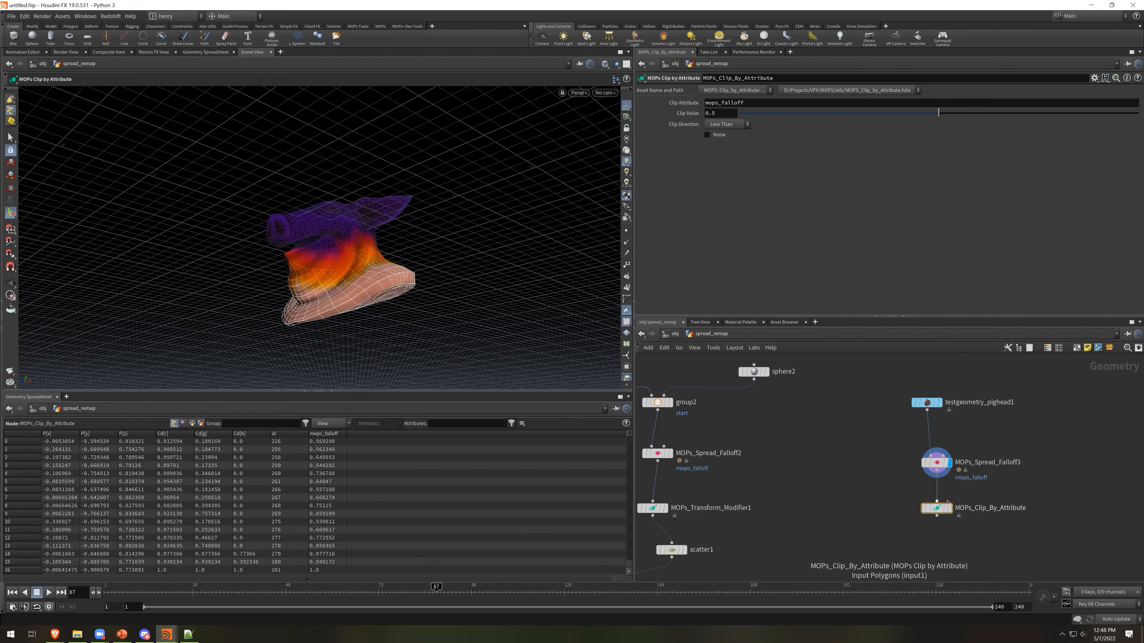
left_click(951, 509)
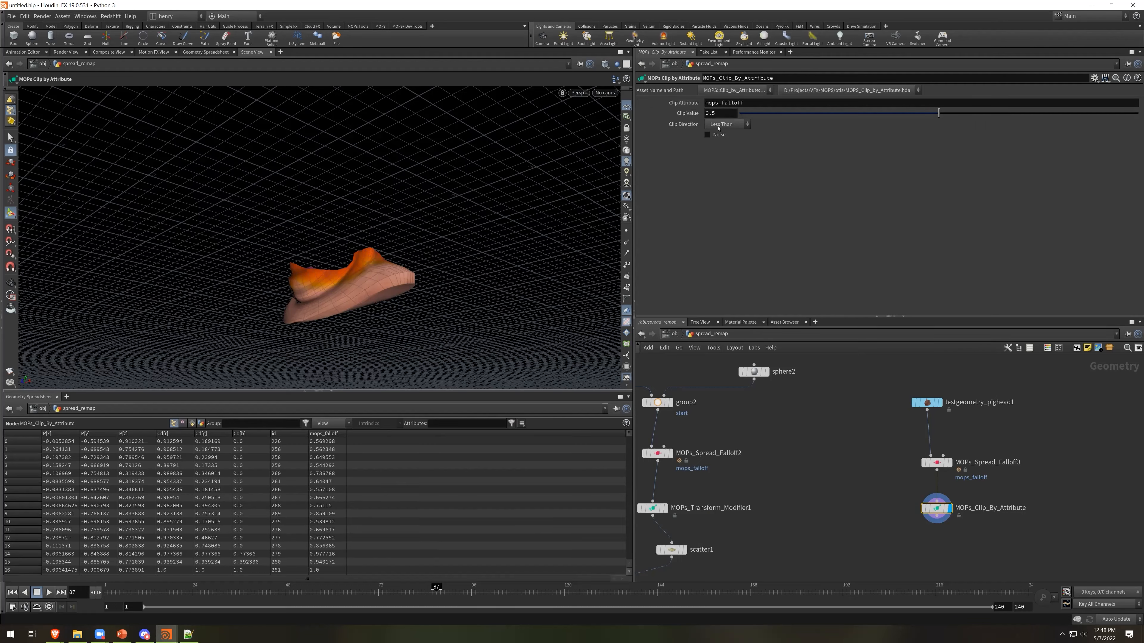
Vary Spread on MOPs_Spread_Falloff3 up to 0.879 and back to 0.741 to move the clipped edge of the head
left_click_drag(939, 112, 902, 134)
key("ctrl+z")
left_click(936, 462)
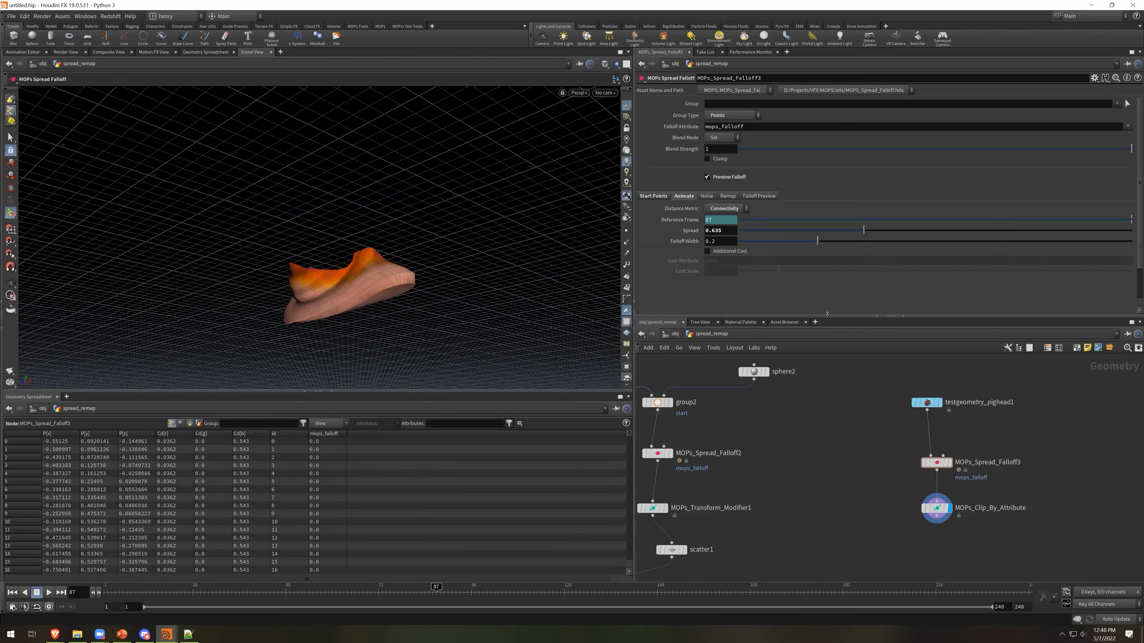
left_click_drag(863, 230, 912, 242)
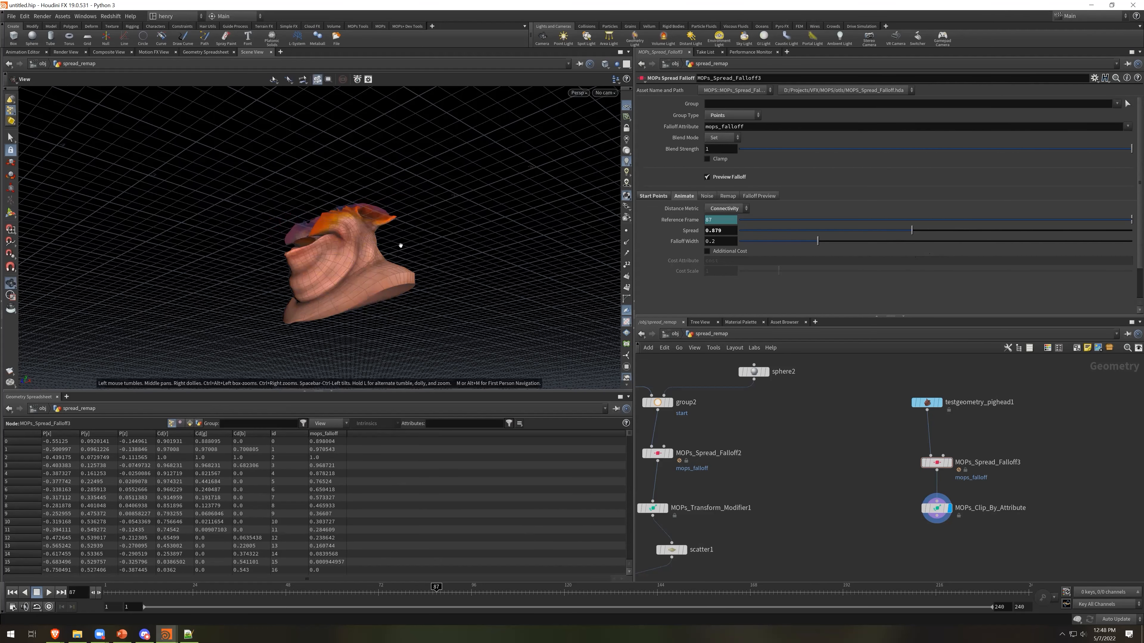
right_click_drag(403, 249, 508, 218, "alt")
left_click_drag(507, 217, 540, 223, "alt")
left_click_drag(911, 230, 882, 285)
Enable Apply Noise on MOPs_Spread_Falloff3 and tone the noise down for a subtler ragged clip edge
left_click(710, 199)
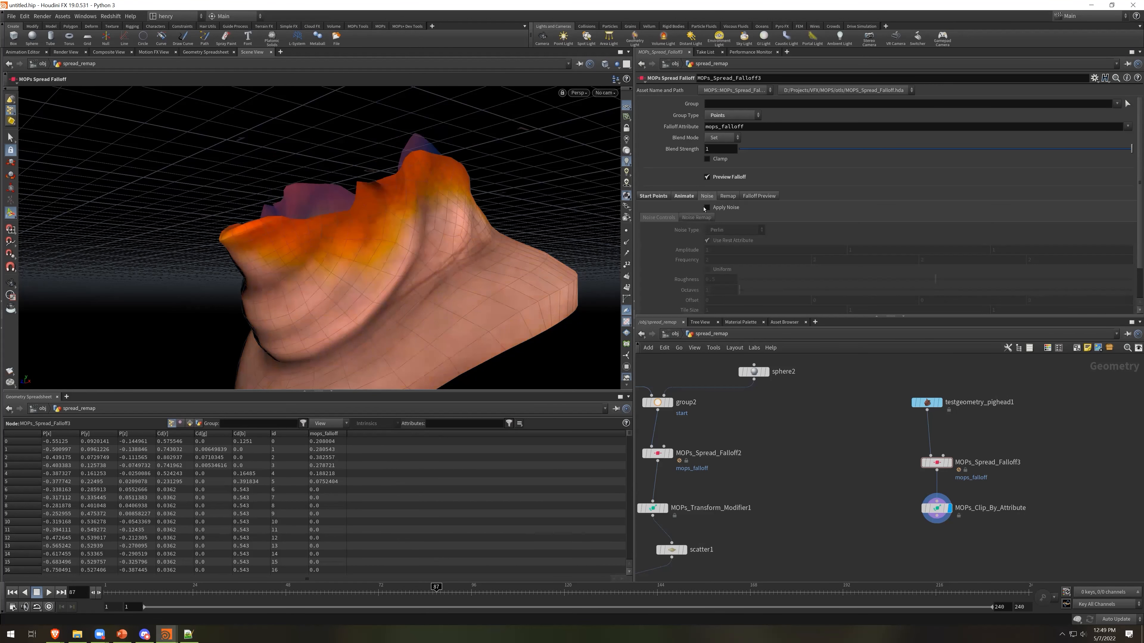
left_click(710, 207)
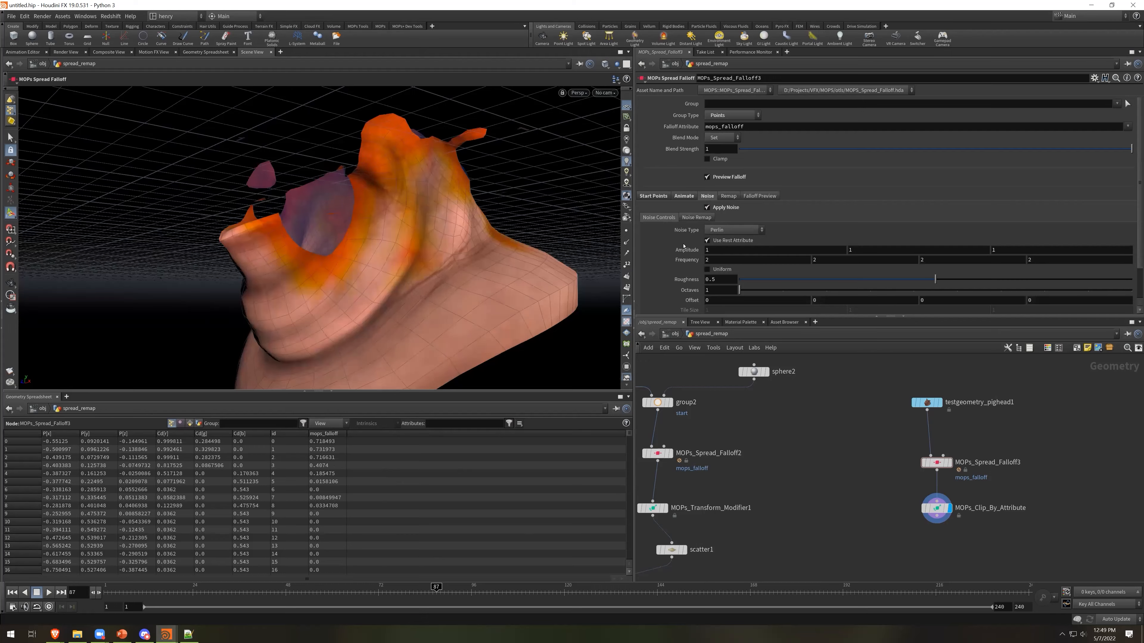
middle_click_drag(680, 259, 642, 252)
Raise Spread on MOPs_Spread_Falloff3 to 0.987 to reveal most of the pig's face
left_click(685, 196)
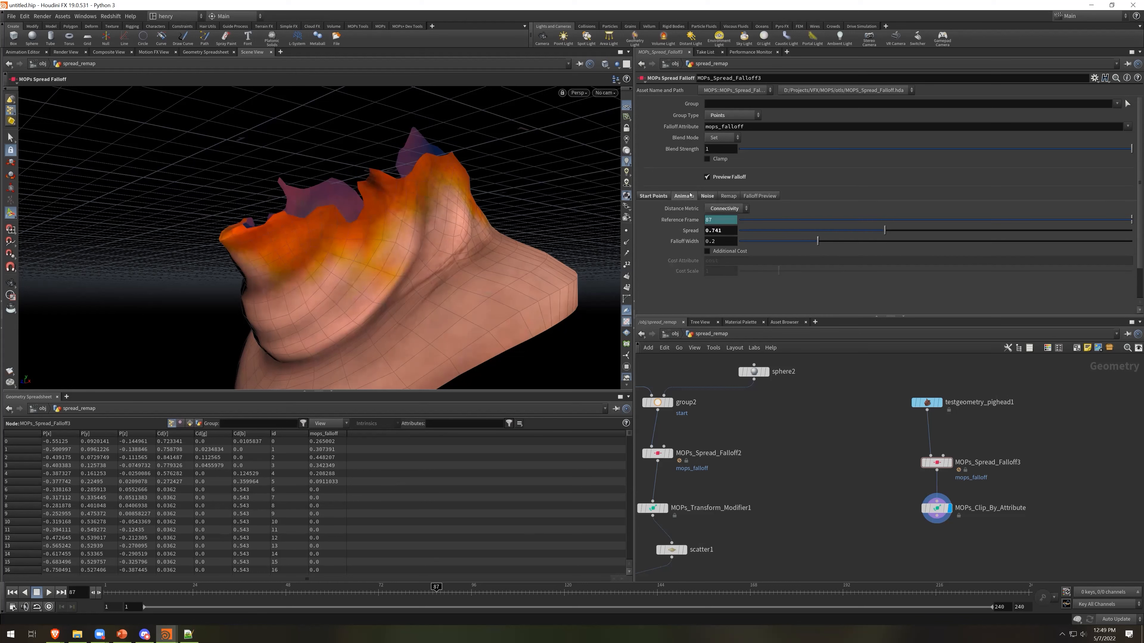
left_click_drag(885, 231, 934, 288)
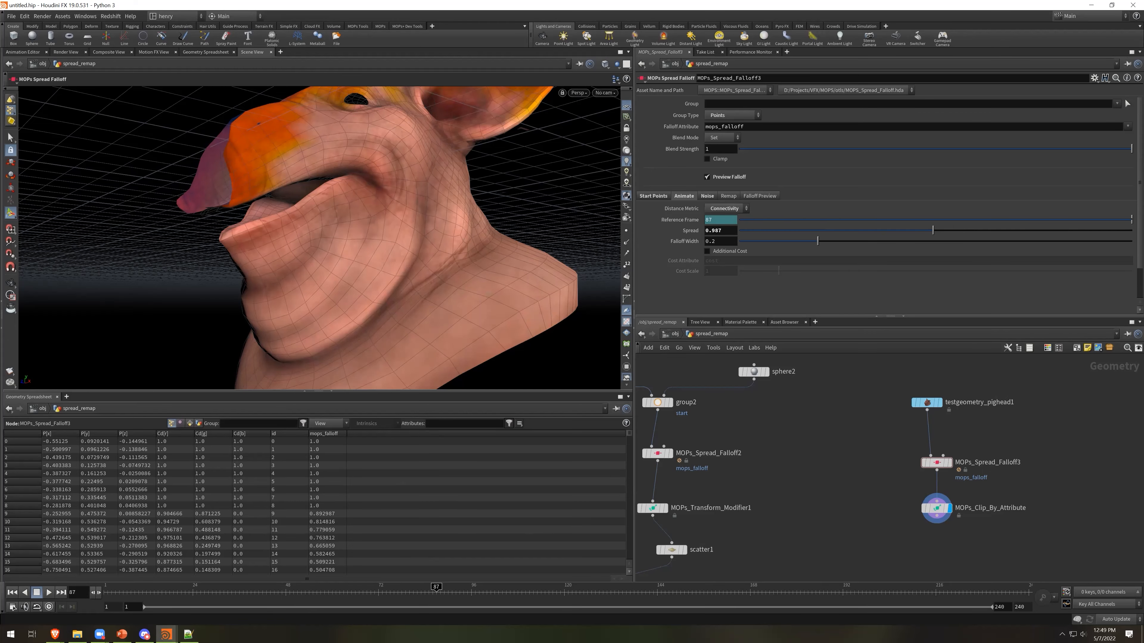
left_click_drag(378, 192, 415, 253, "alt")
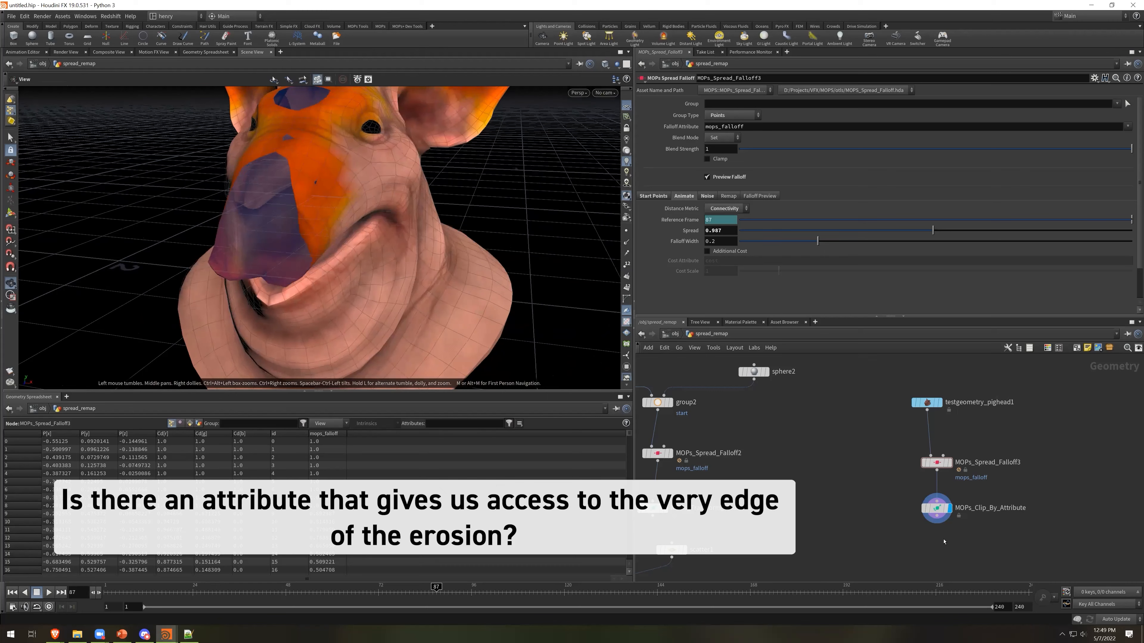
Add a displayed Group node below MOPs_Clip_By_Attribute, fed by the clip's output
left_click(936, 508)
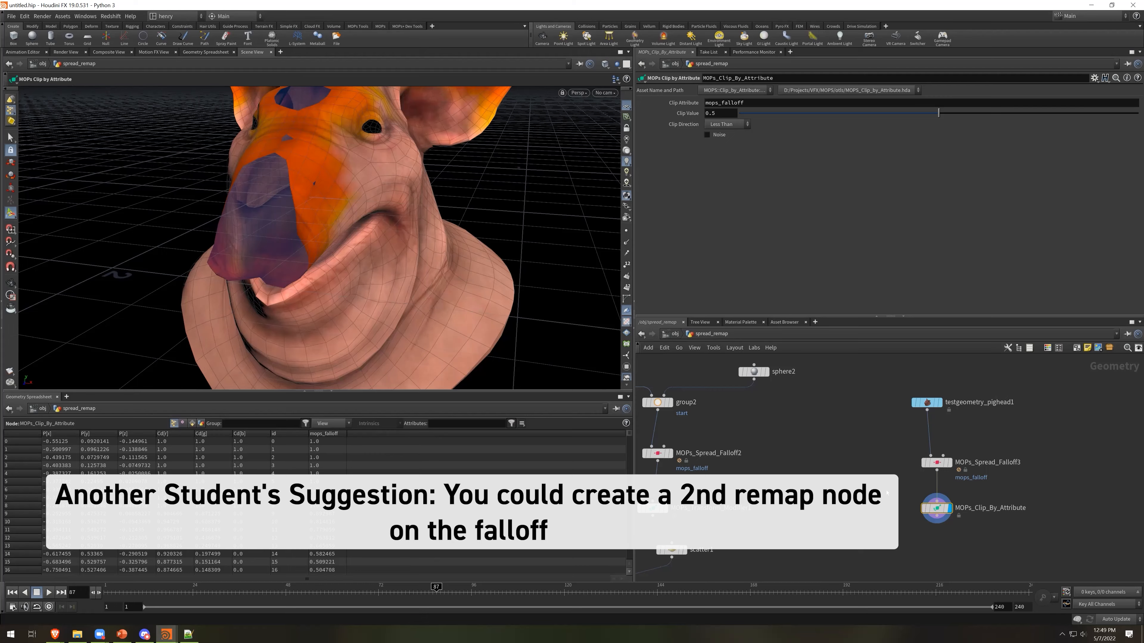
mouse_move(937, 466)
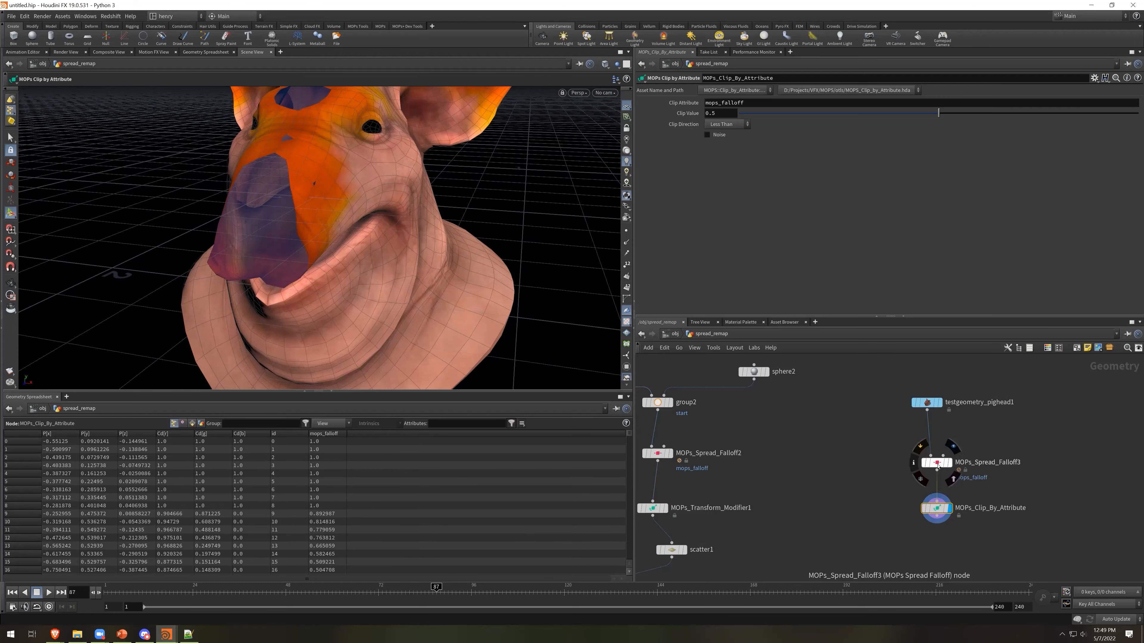
key("Tab")
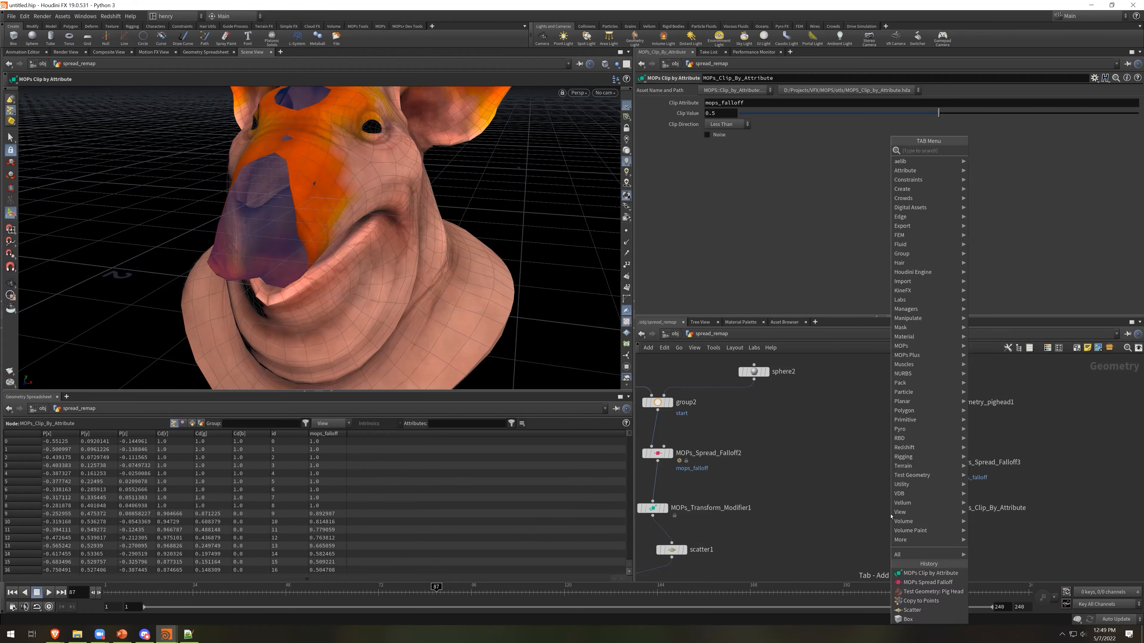
type("group")
key("Return")
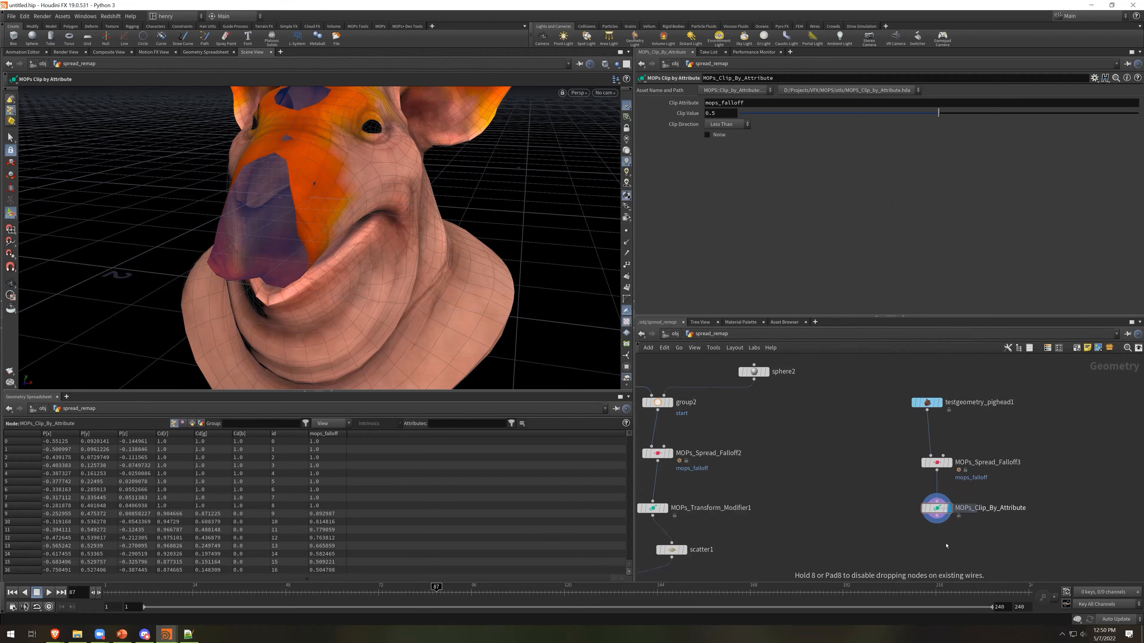
left_click(938, 514)
left_click_drag(938, 514, 935, 538)
left_click(954, 546)
Set group3 to Points and enable Include by Edges with Unshared Edges to capture the clipped boundary of the head
left_click(723, 115)
left_click(716, 133)
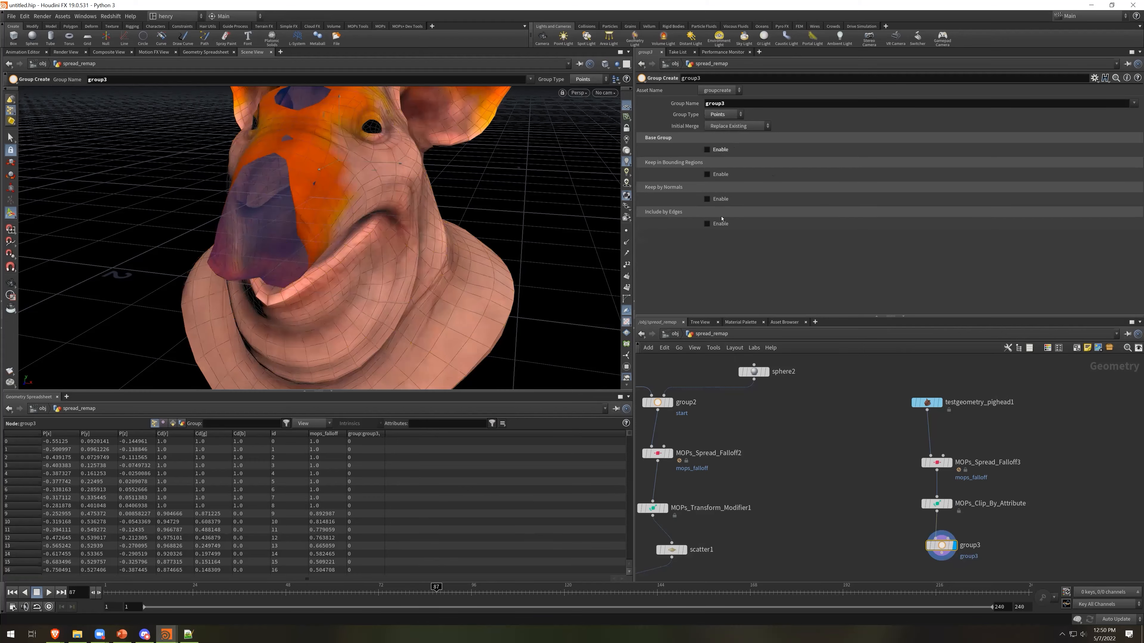
left_click(716, 224)
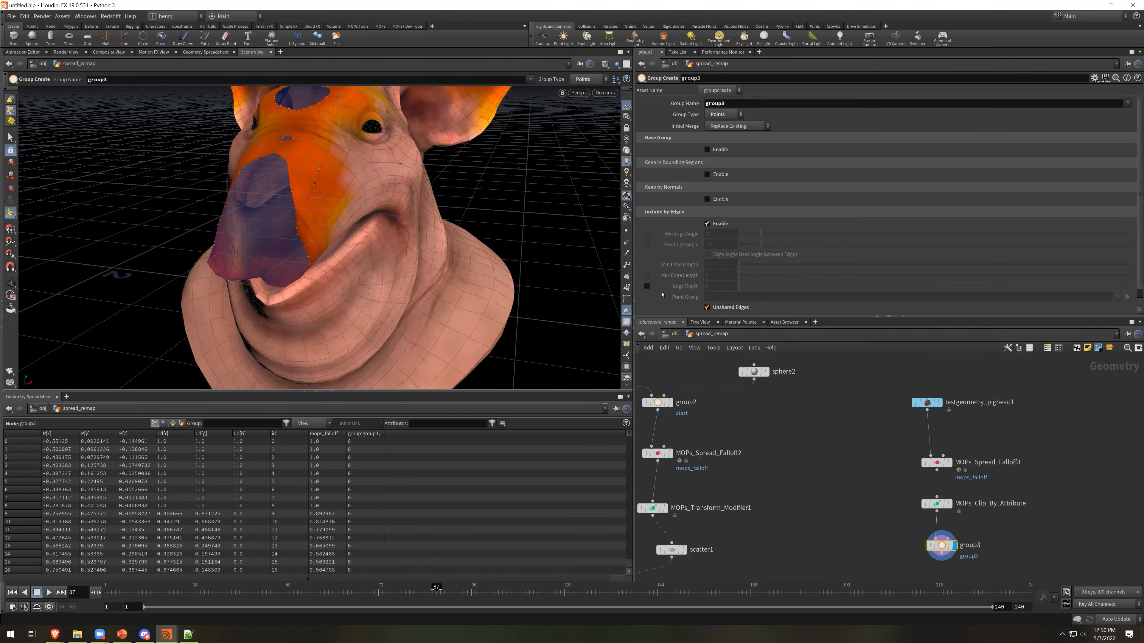
key("Escape")
left_click_drag(406, 179, 510, 210)
key("Return")
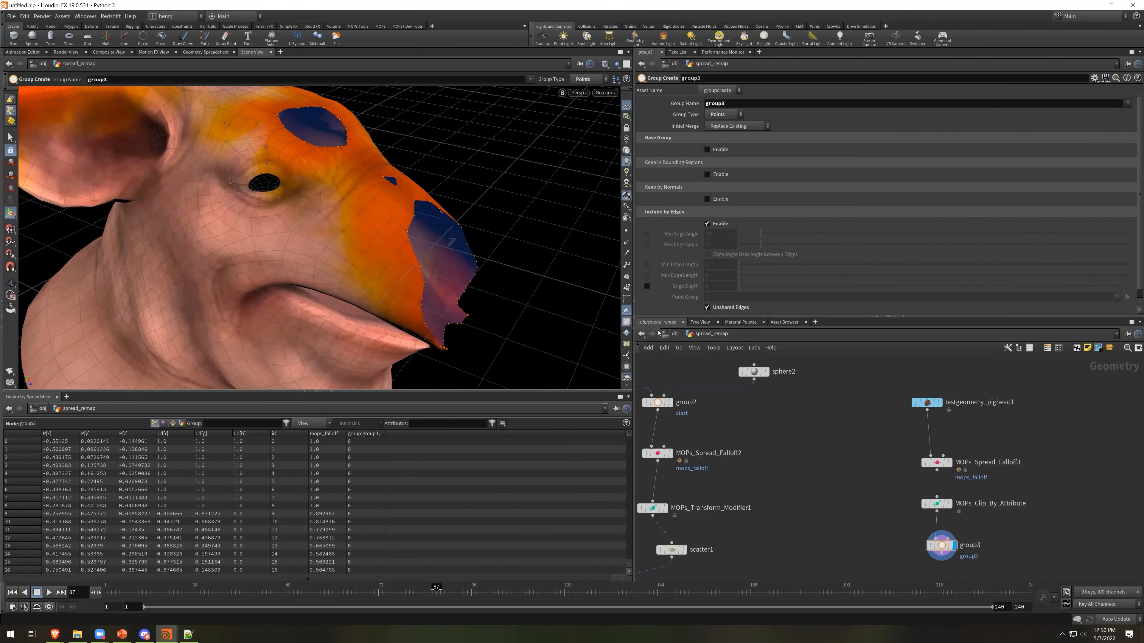
Return to the object level and add a new Geometry object to the side of the existing ones
left_click(677, 336)
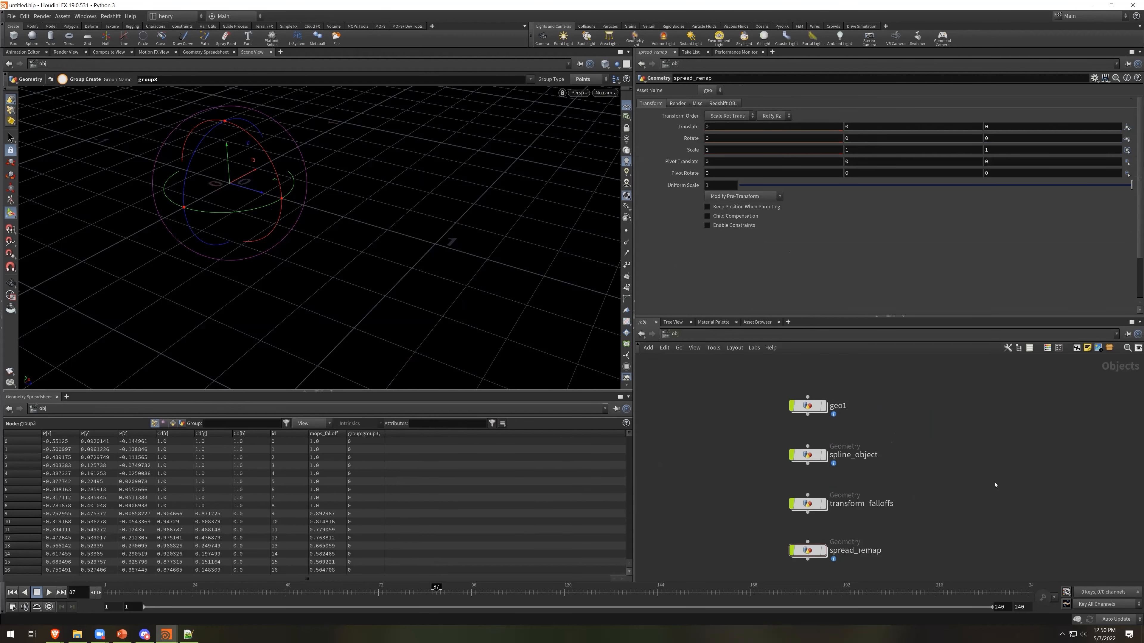
key("Tab")
type("geo")
key("Return")
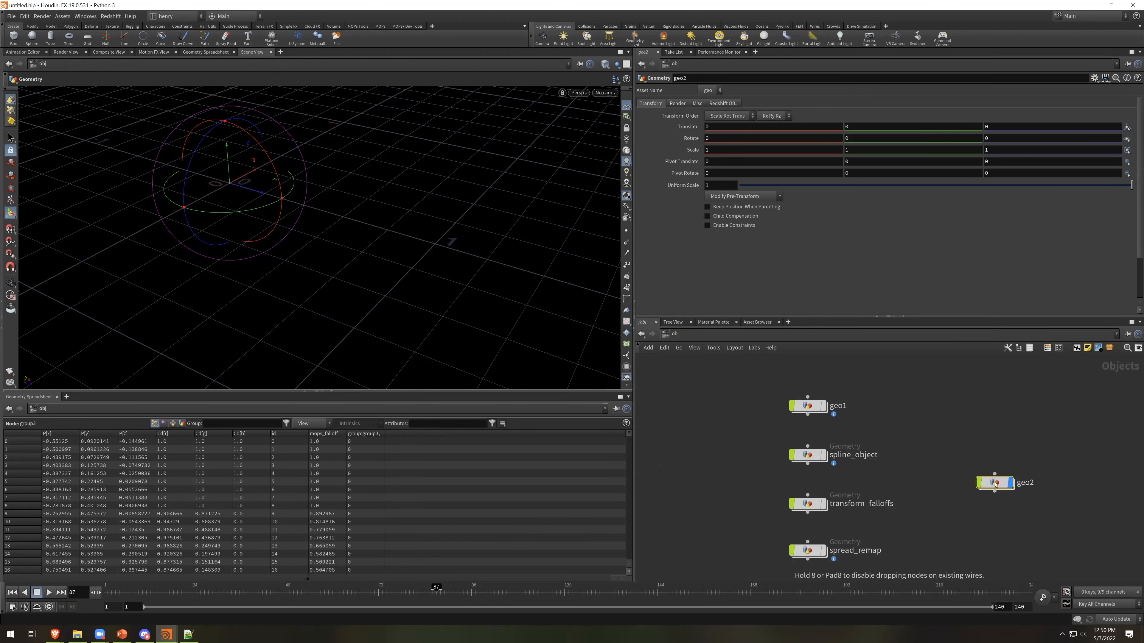
left_click(996, 452)
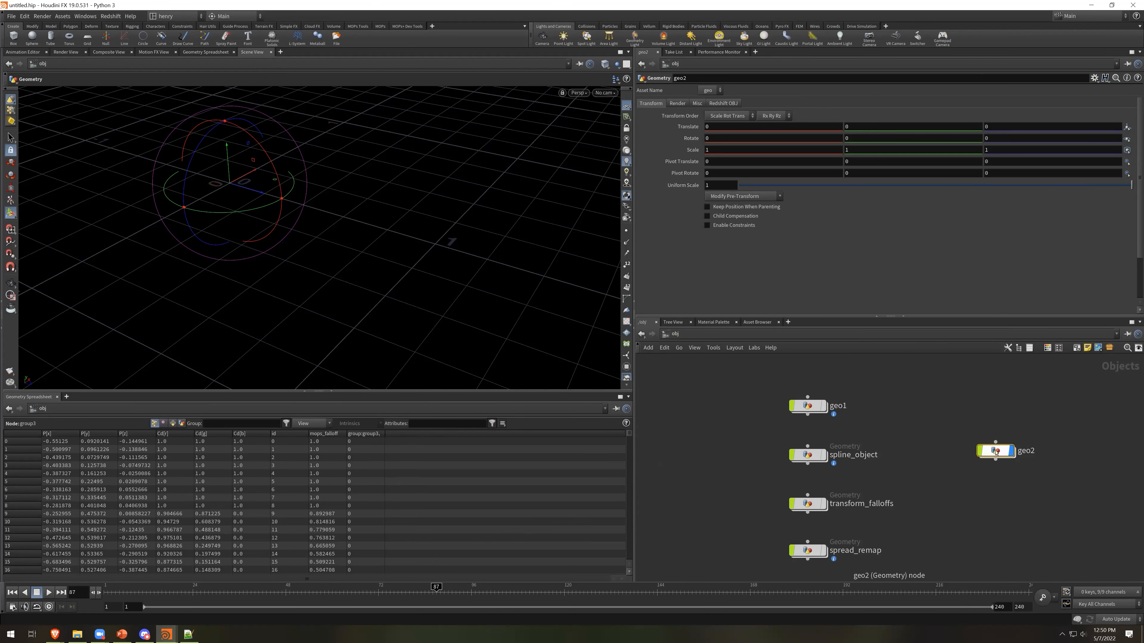
mouse_move(1000, 457)
left_click(1011, 454)
double_click(1000, 455)
left_click_drag(1000, 458, 984, 440)
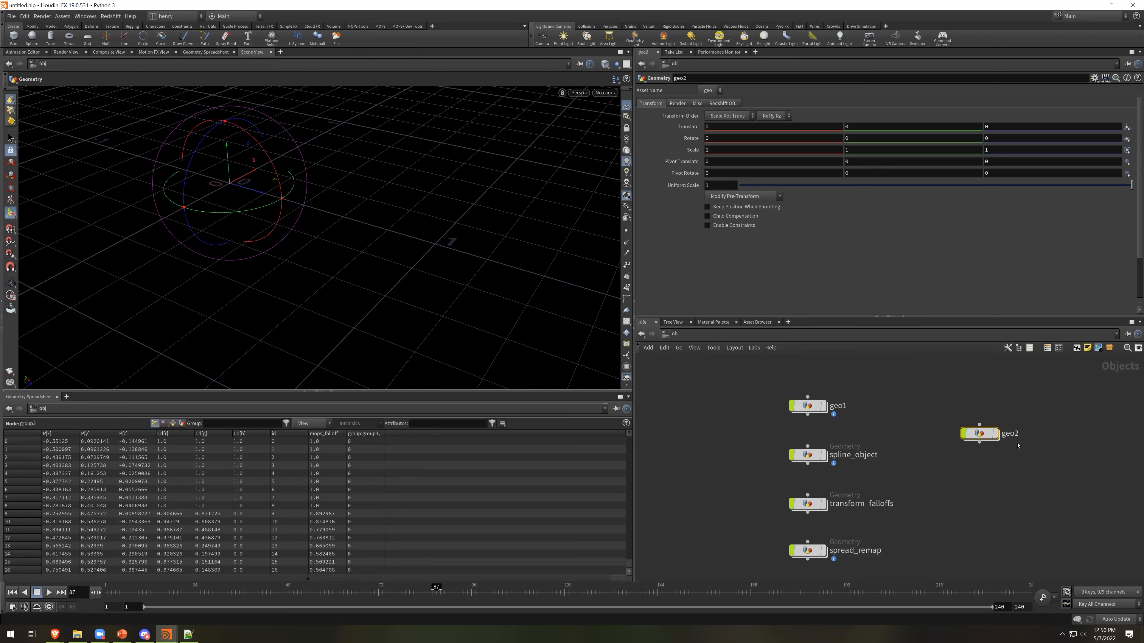
Inside geo2, add a Box and place a MOPs Noise Falloff node below it
double_click(988, 438)
key("Tab")
type("box")
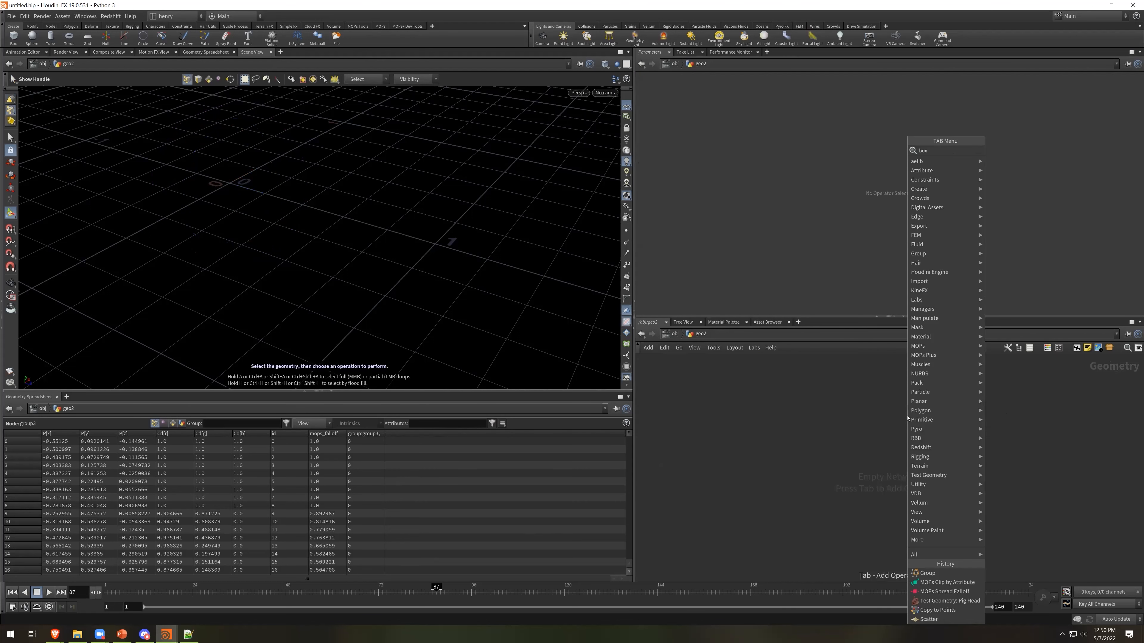
key("Return")
key("Tab")
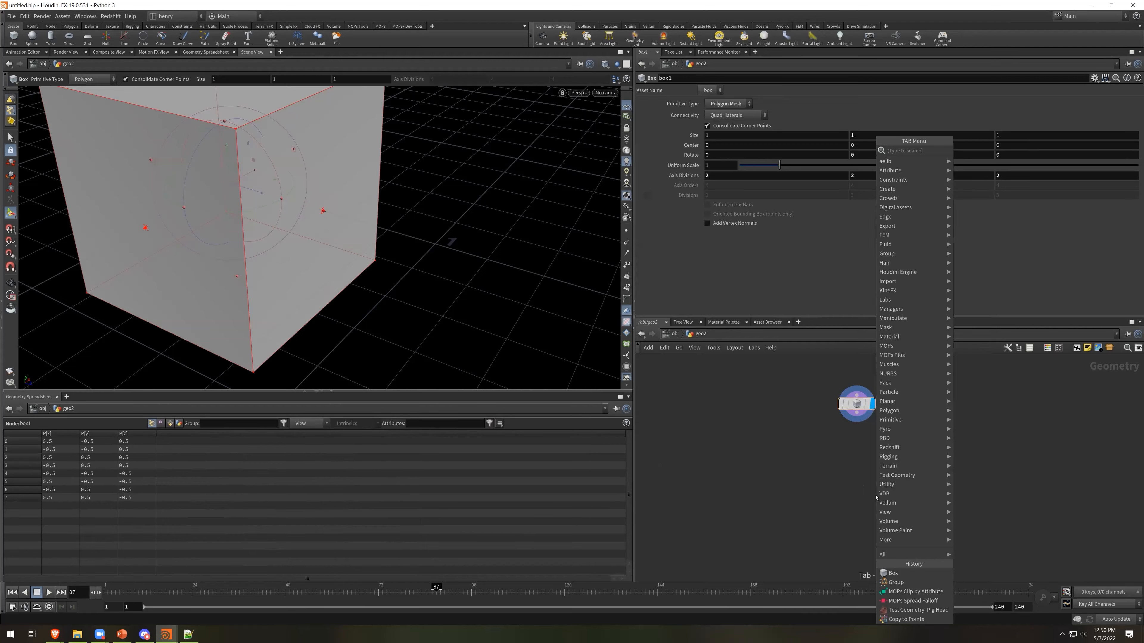
type("mnf")
key("Return")
left_click(875, 498)
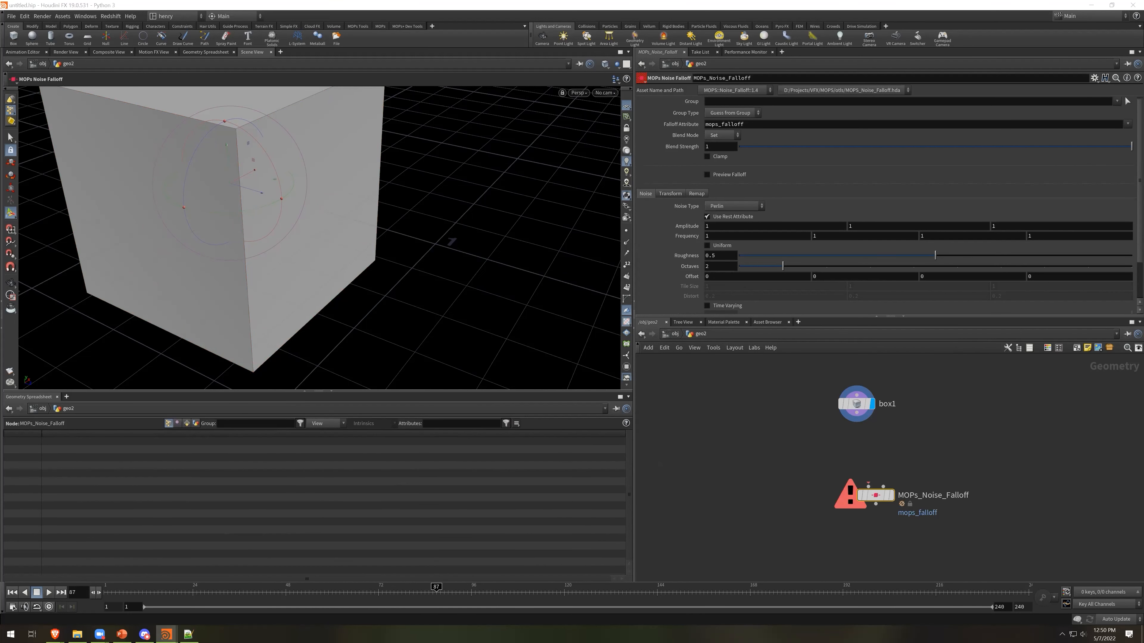
Set the box's axis divisions to 16, 16 and 16
left_click(856, 404)
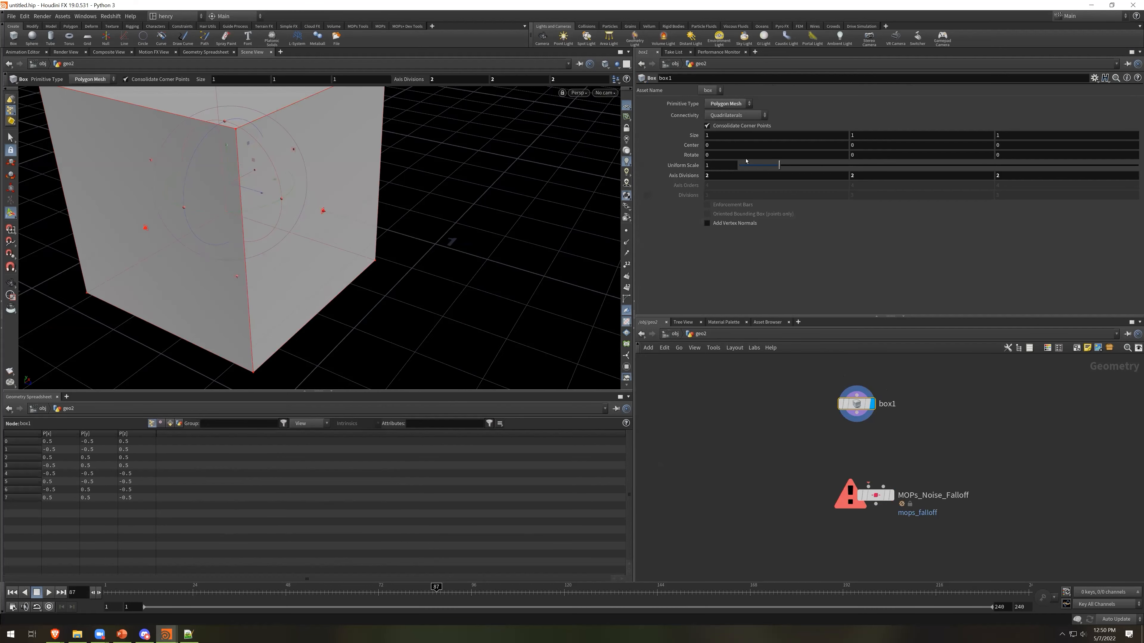
type("16")
key("Tab")
type("16")
key("Tab")
type("16")
key("Return")
Feed box1 into MOPs_Noise_Falloff, display the falloff node and line it up under the box
left_click_drag(868, 485, 859, 435)
mouse_move(878, 495)
left_click(895, 476)
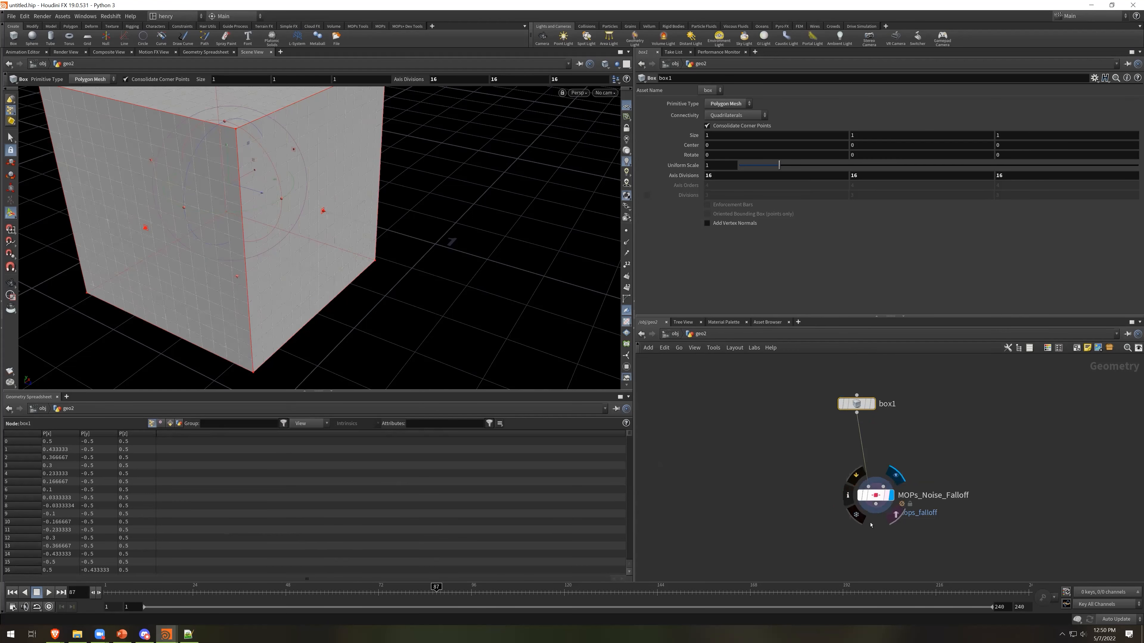
left_click_drag(875, 500, 859, 496)
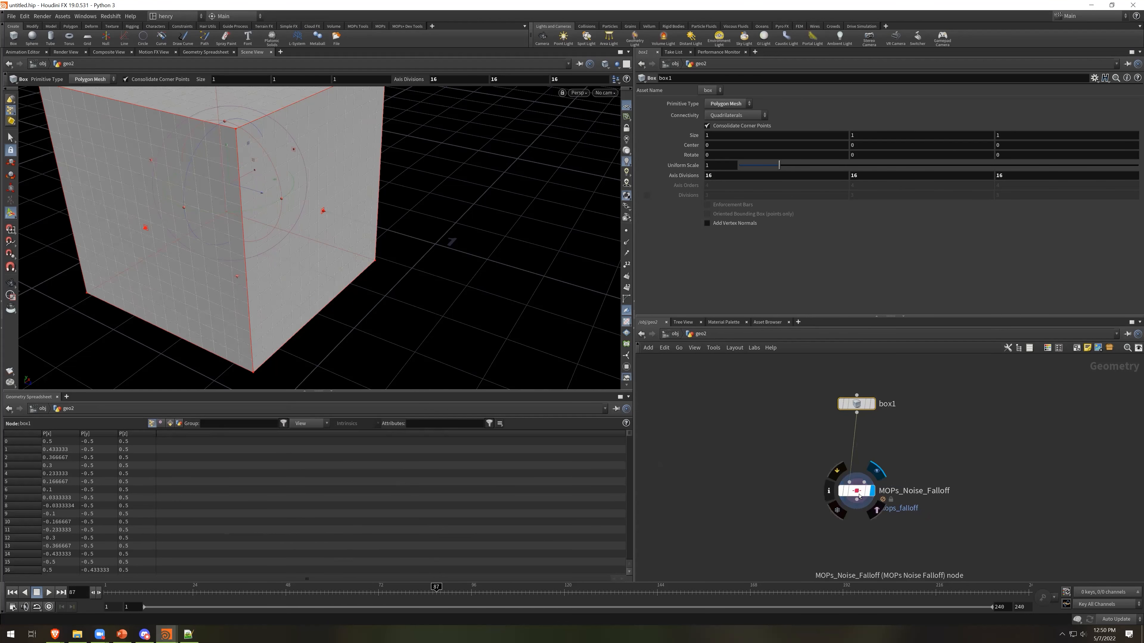
Set the noise type of MOPs_Noise_Falloff to Simplex and enable Preview Falloff
left_click(860, 497)
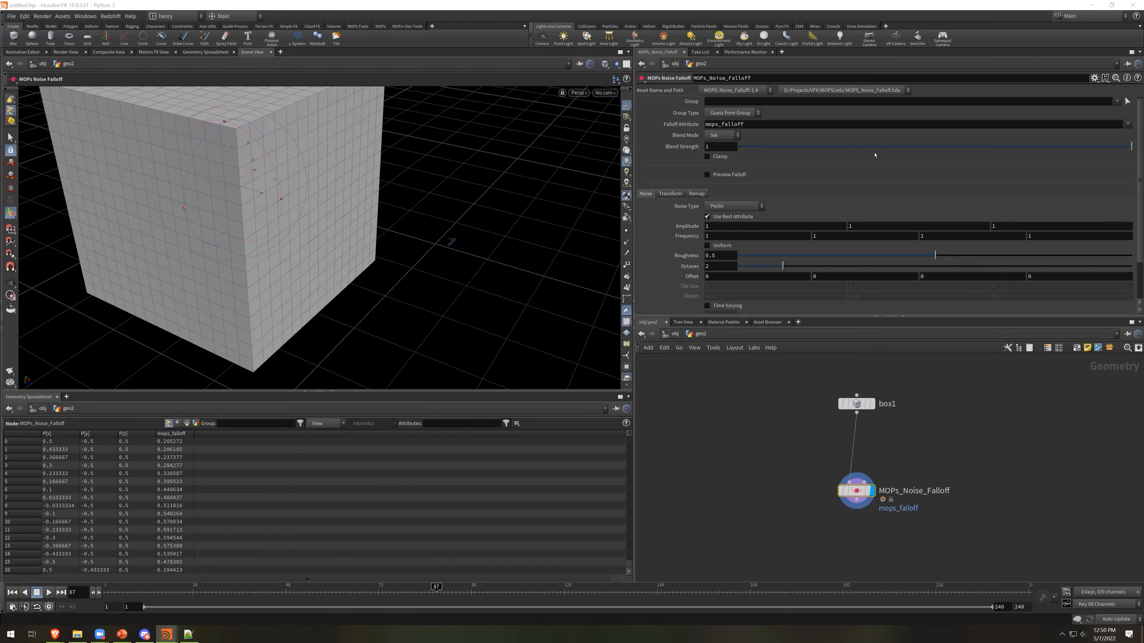
left_click(710, 205)
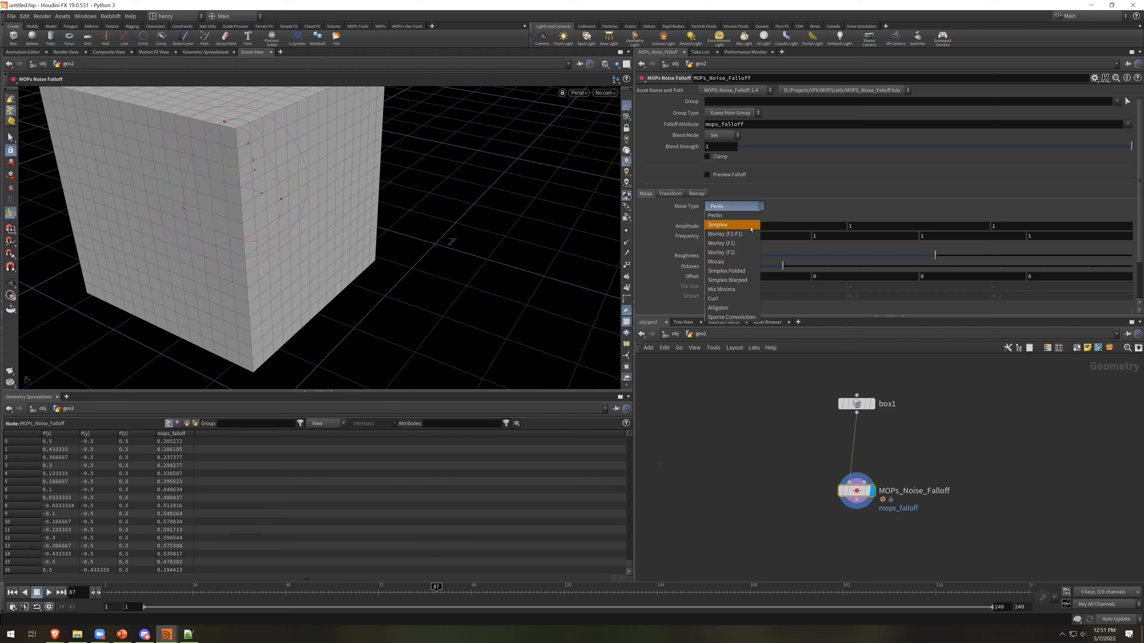
left_click(730, 224)
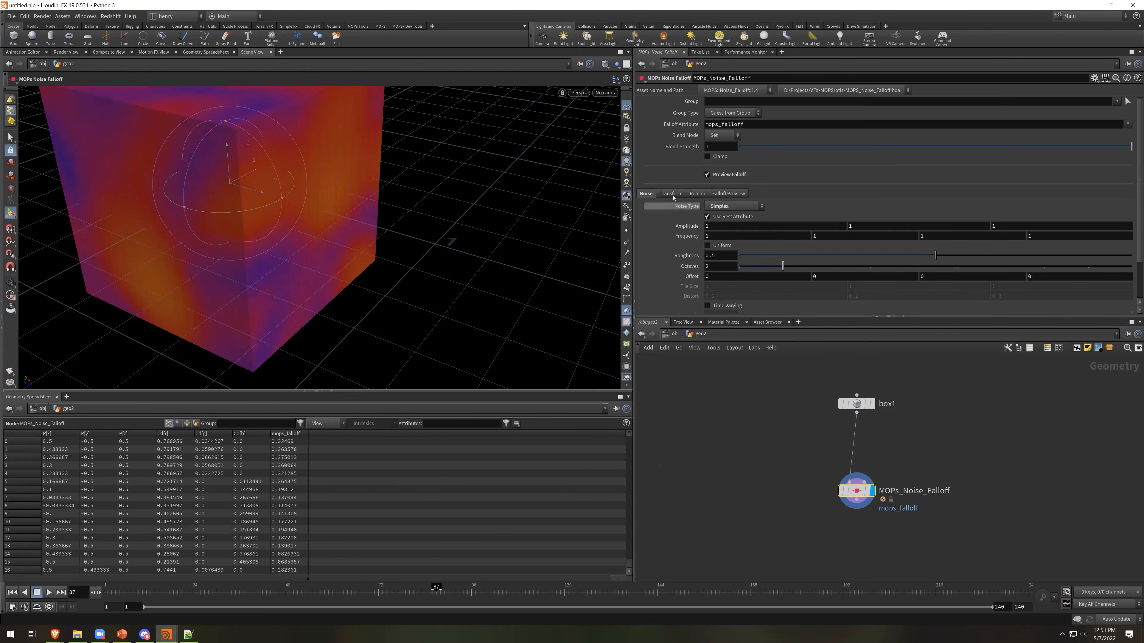
Change the falloff attribute of MOPs_Noise_Falloff to zscale
double_click(751, 128)
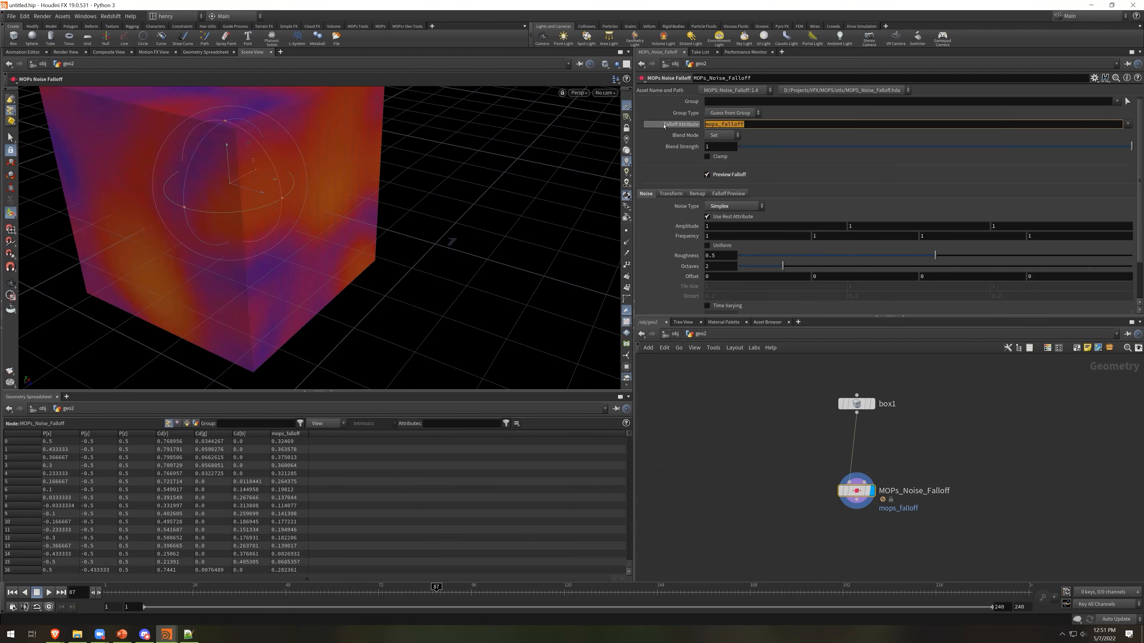
type("pscale")
key("Return")
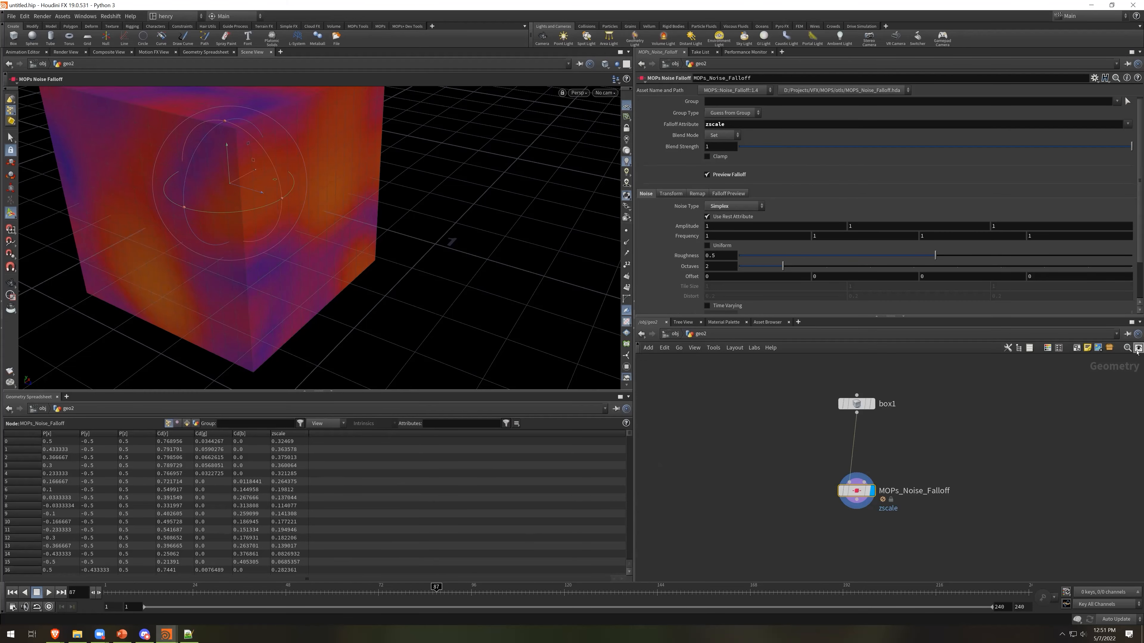
Add a displayed Attribute Promote node below MOPs_Noise_Falloff, fed by the falloff's output
middle_click_drag(951, 526, 947, 500)
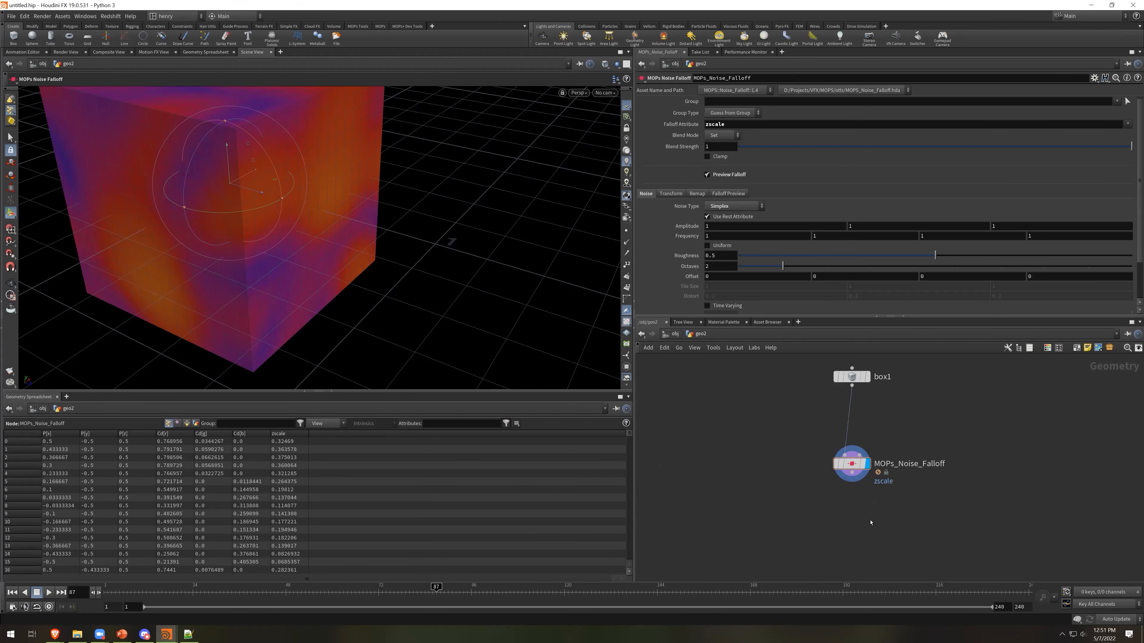
key("Tab")
type("attr")
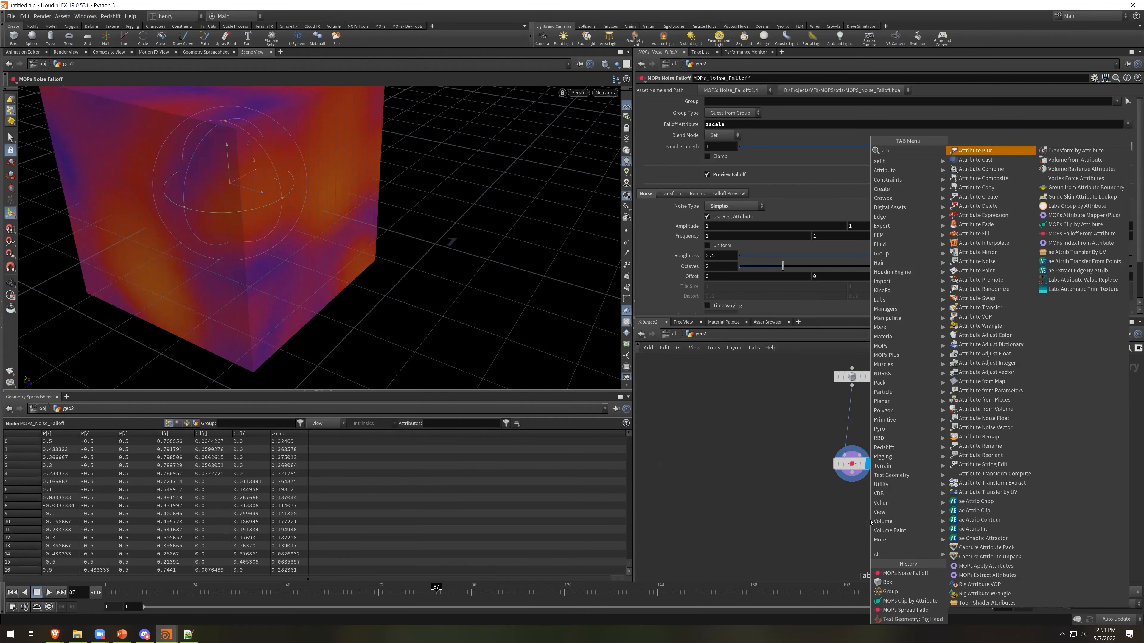
left_click(997, 280)
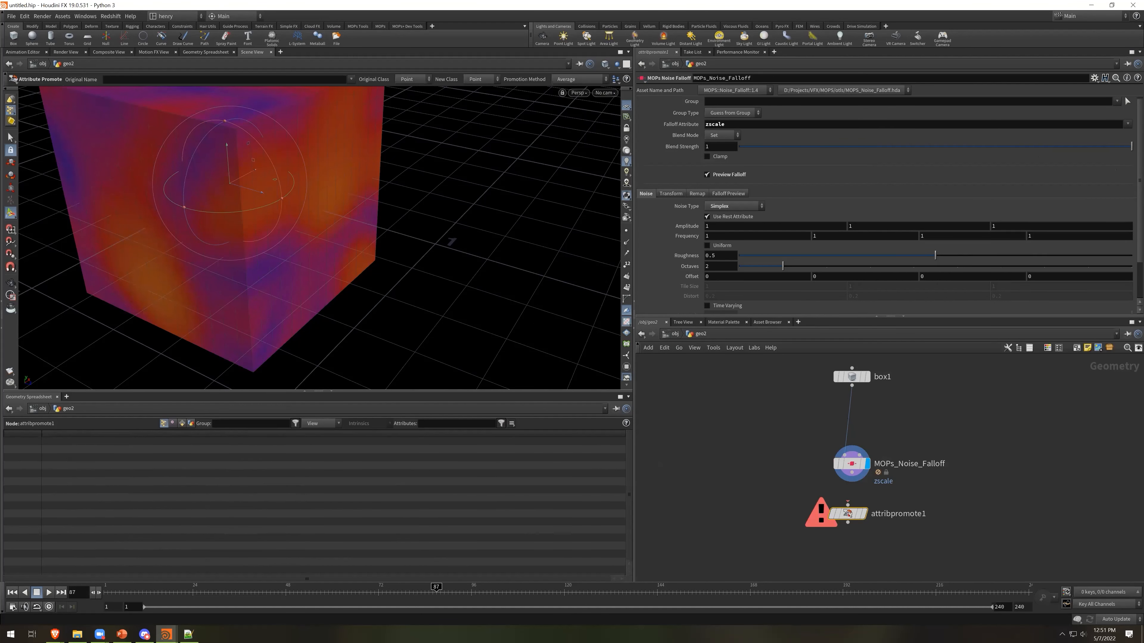
left_click(859, 514)
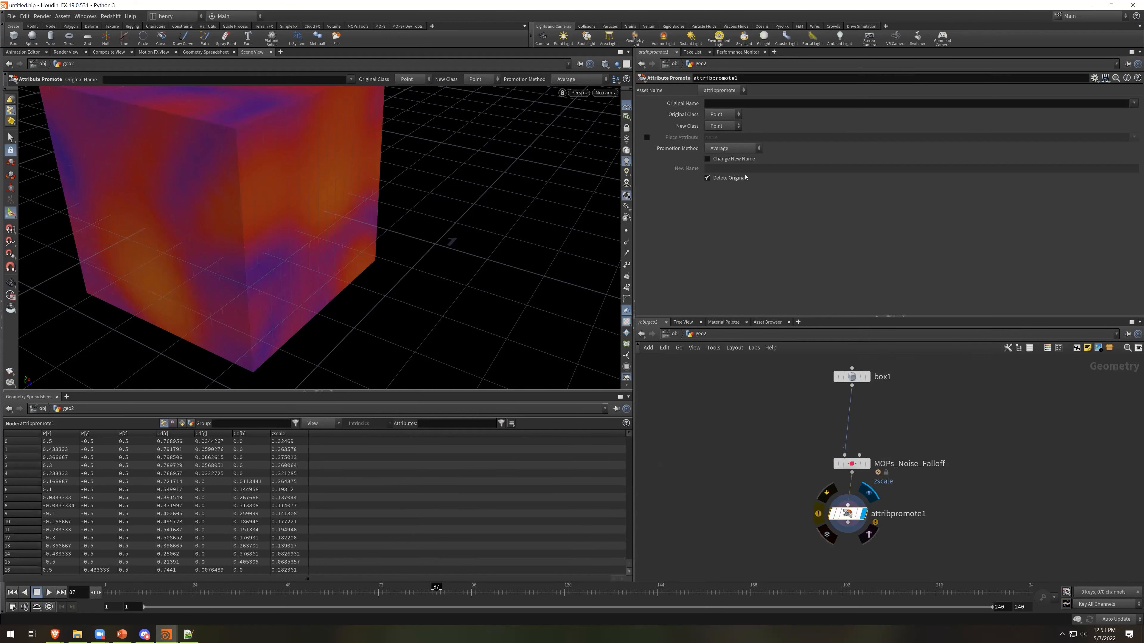
Configure attribpromote1 to promote the zscale attribute from Point to Primitive
left_click(722, 126)
left_click(719, 144)
left_click(755, 102)
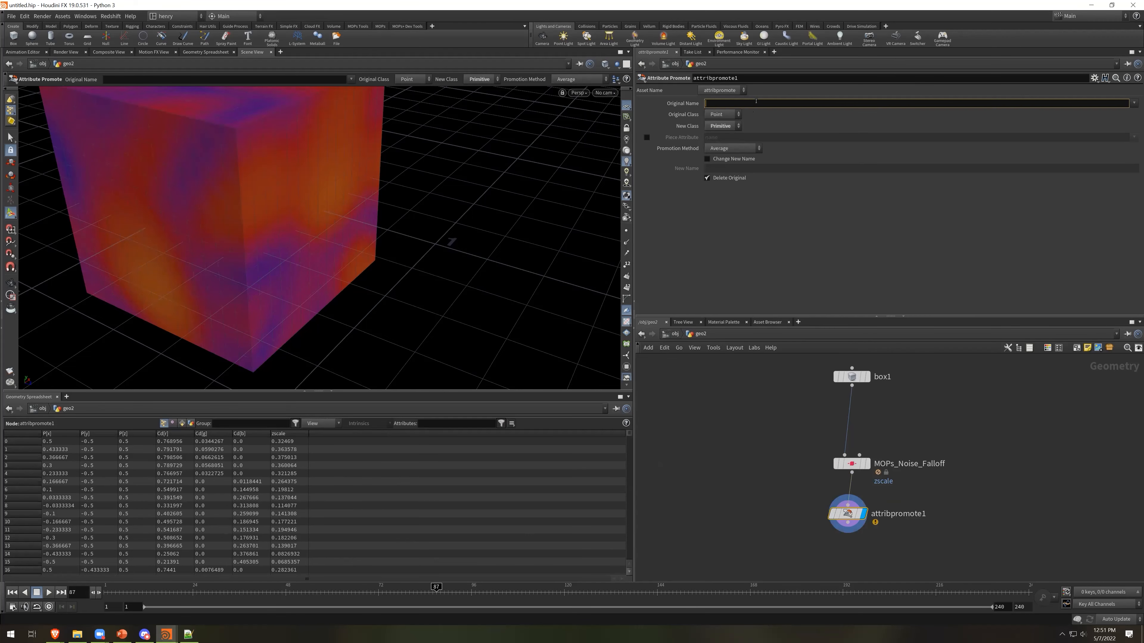
type("zscale")
key("Return")
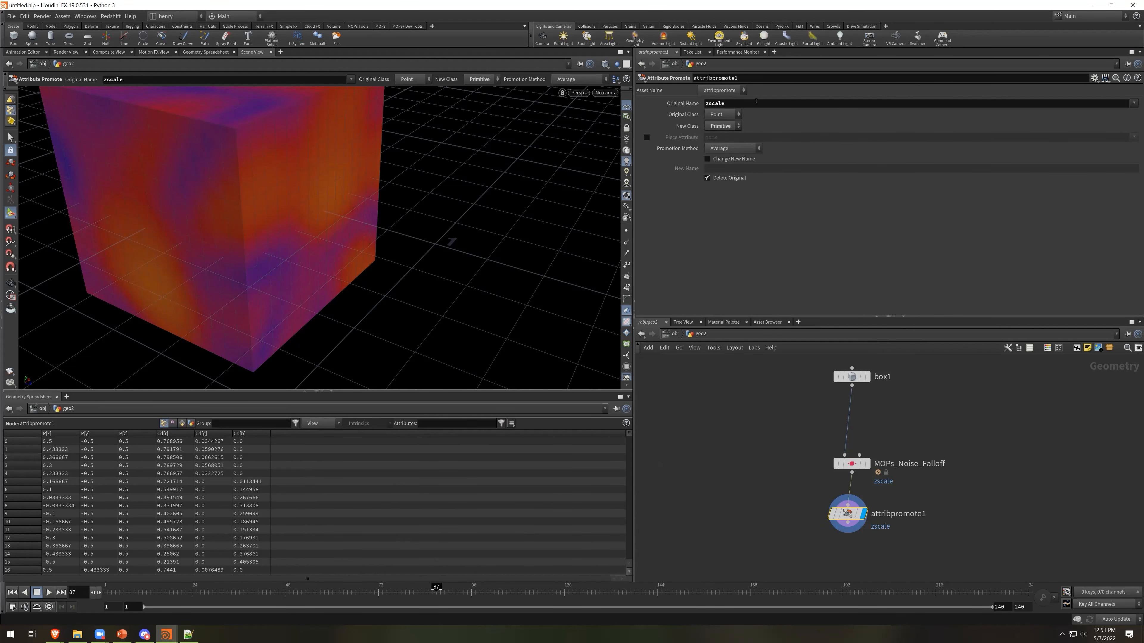
Add a displayed PolyExtrude node below attribpromote1, fed by the promoted geometry
key("Tab")
type("polyext")
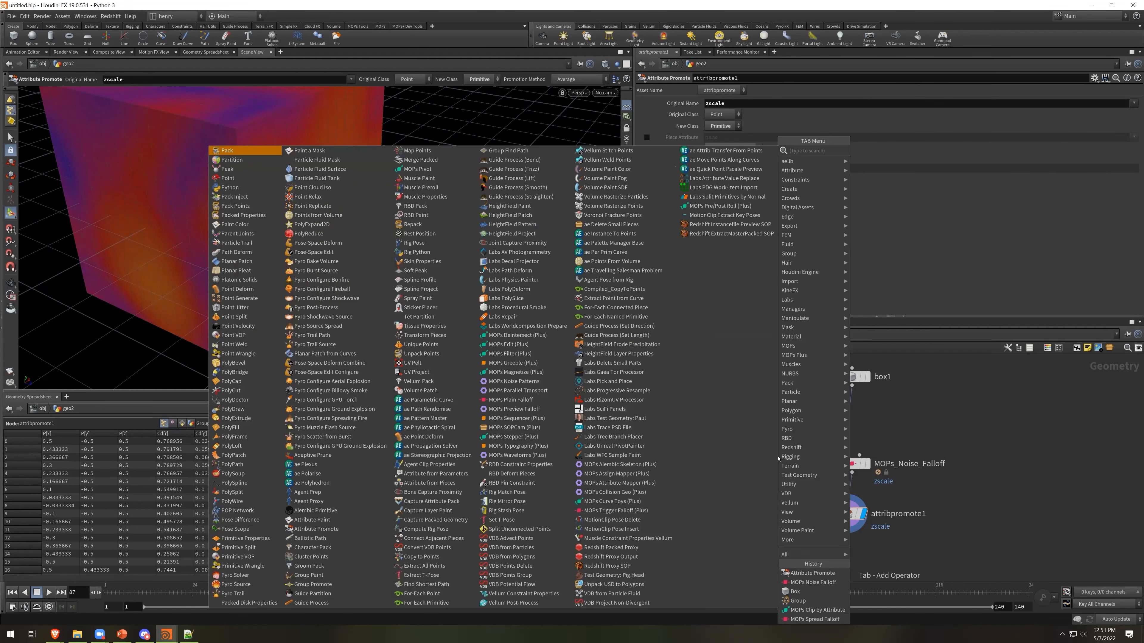
key("Return")
left_click(827, 558)
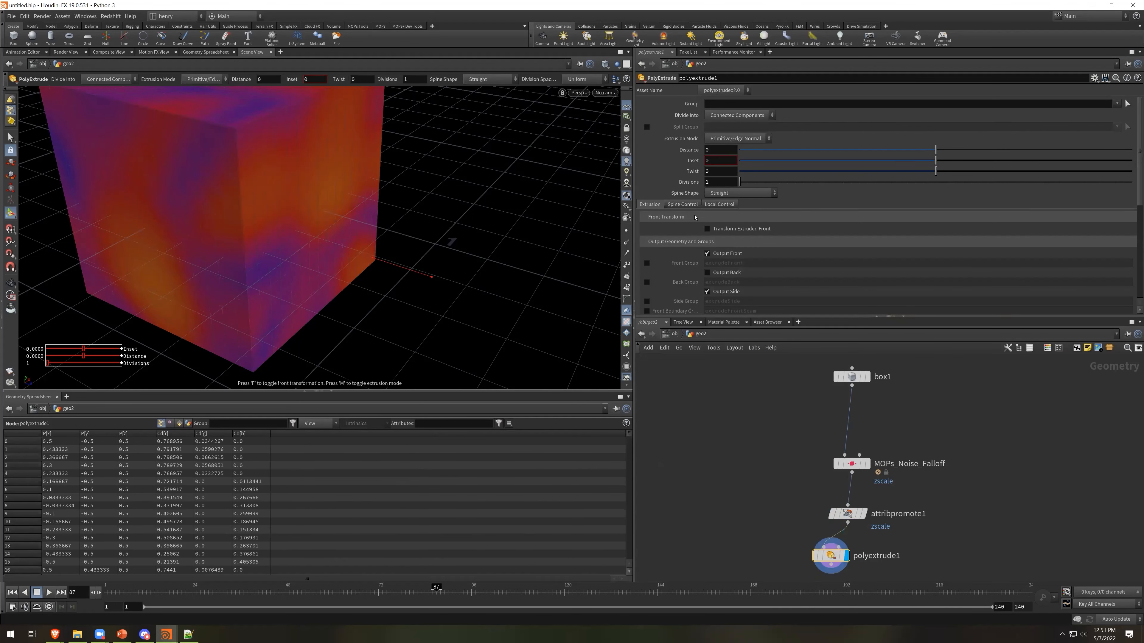
Enable the Distance Scale local attribute on polyextrude1, using zscale
left_click(719, 204)
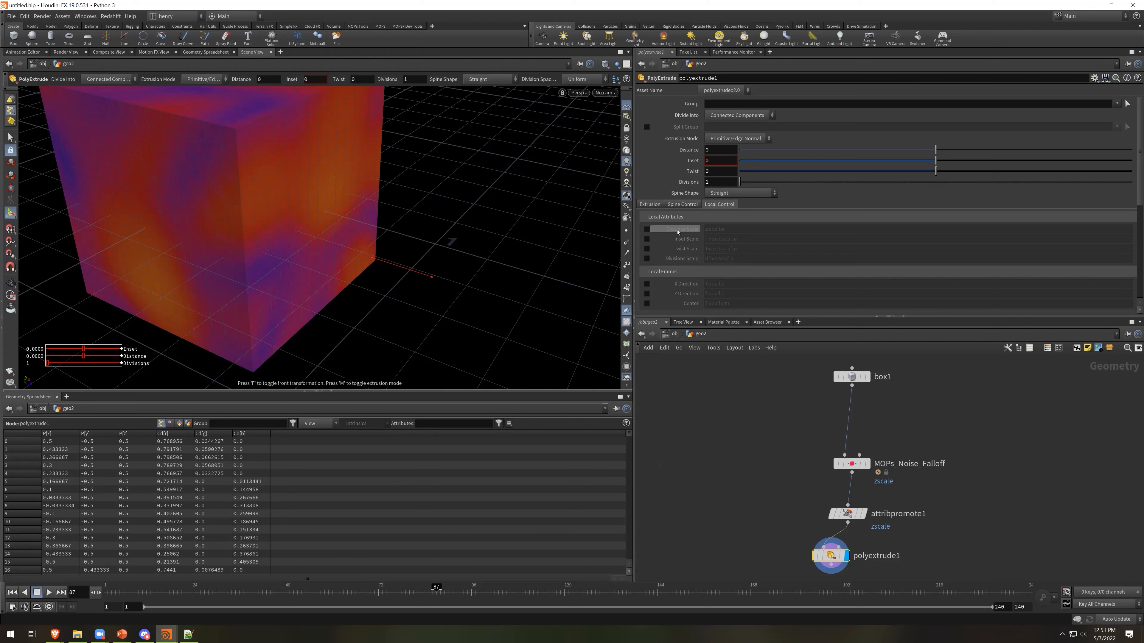
mouse_move(678, 232)
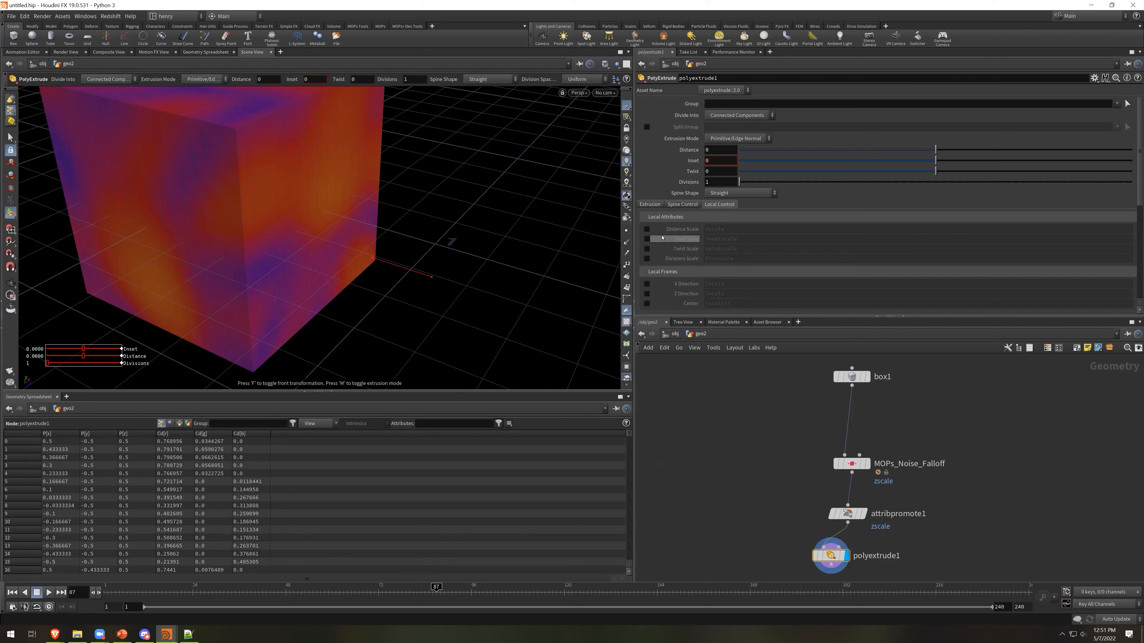
left_click(646, 230)
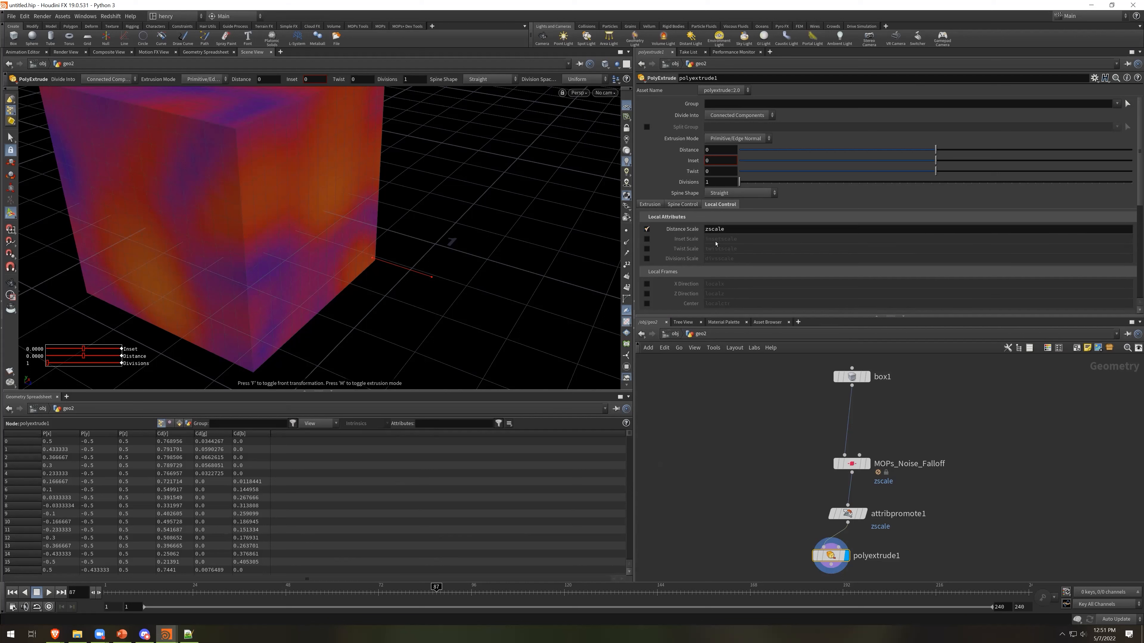
Line up polyextrude1 under attribpromote1 and return the timeline to frame 1
middle_click_drag(736, 396, 747, 426)
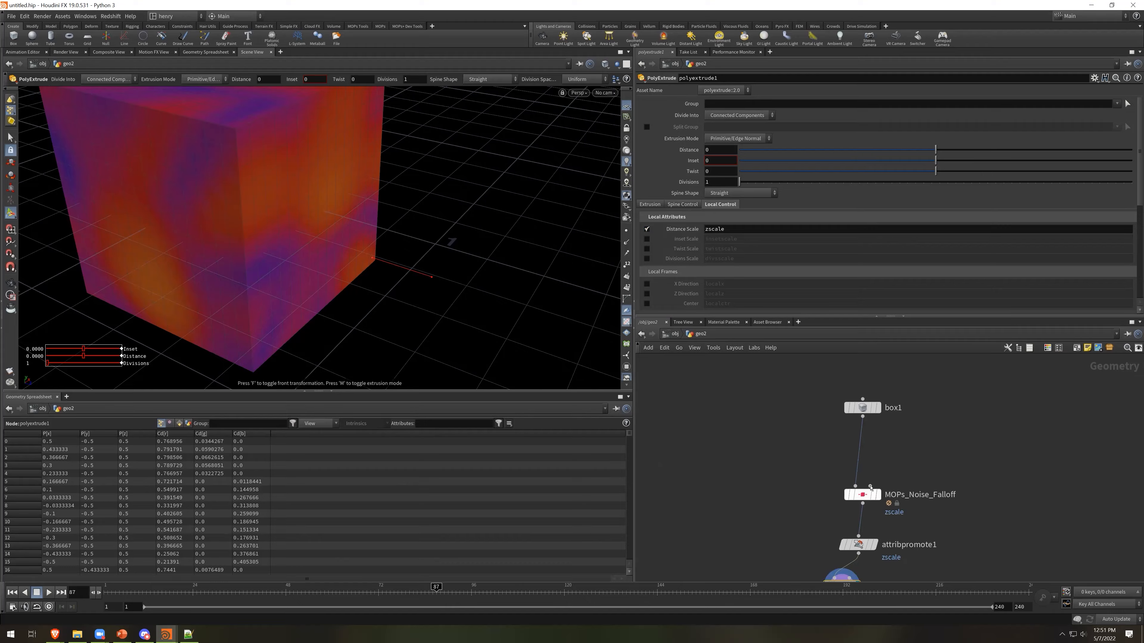
middle_click_drag(949, 511, 948, 442)
left_click_drag(840, 519, 858, 518)
left_click_drag(367, 593, 106, 592)
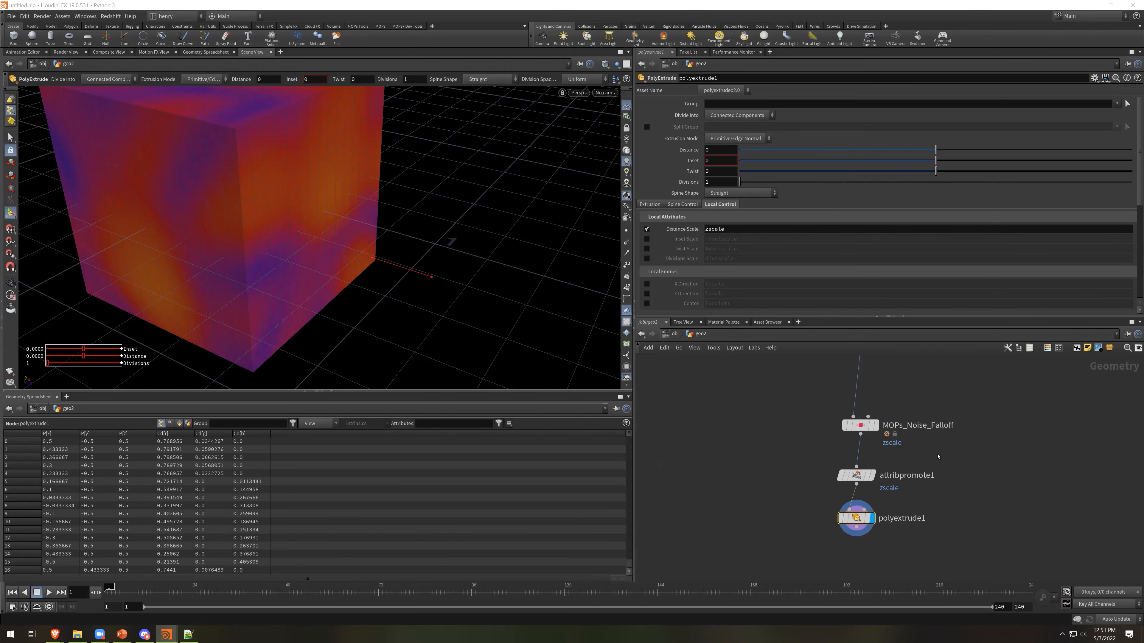
Enable Fit in the remap settings of MOPs_Noise_Falloff and set its Output Max to 3
left_click(923, 425)
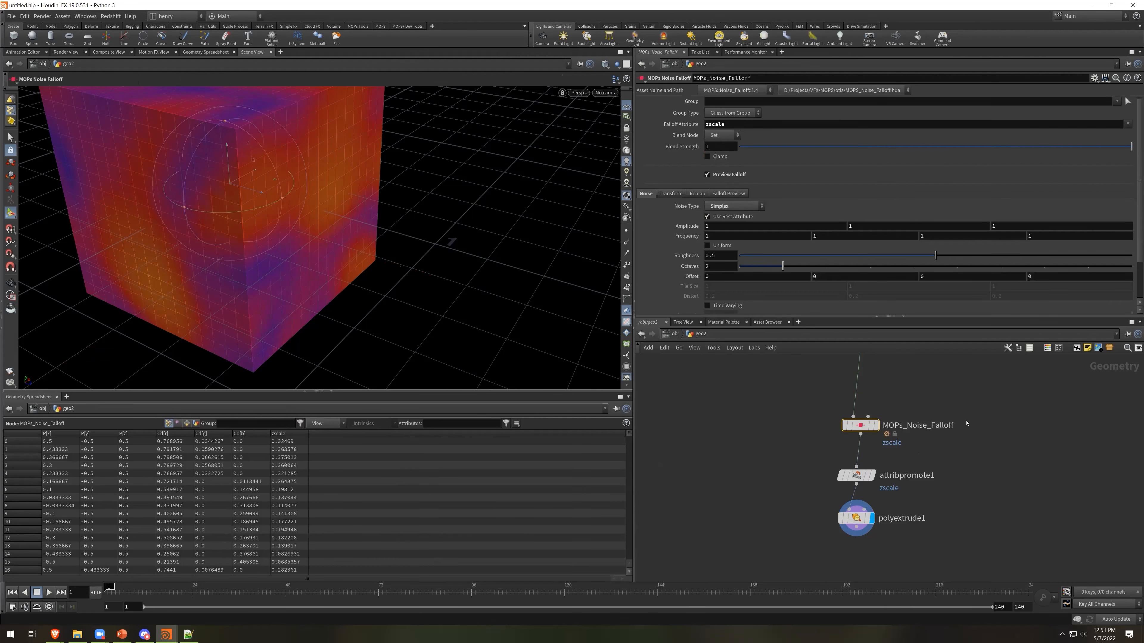
left_click(696, 193)
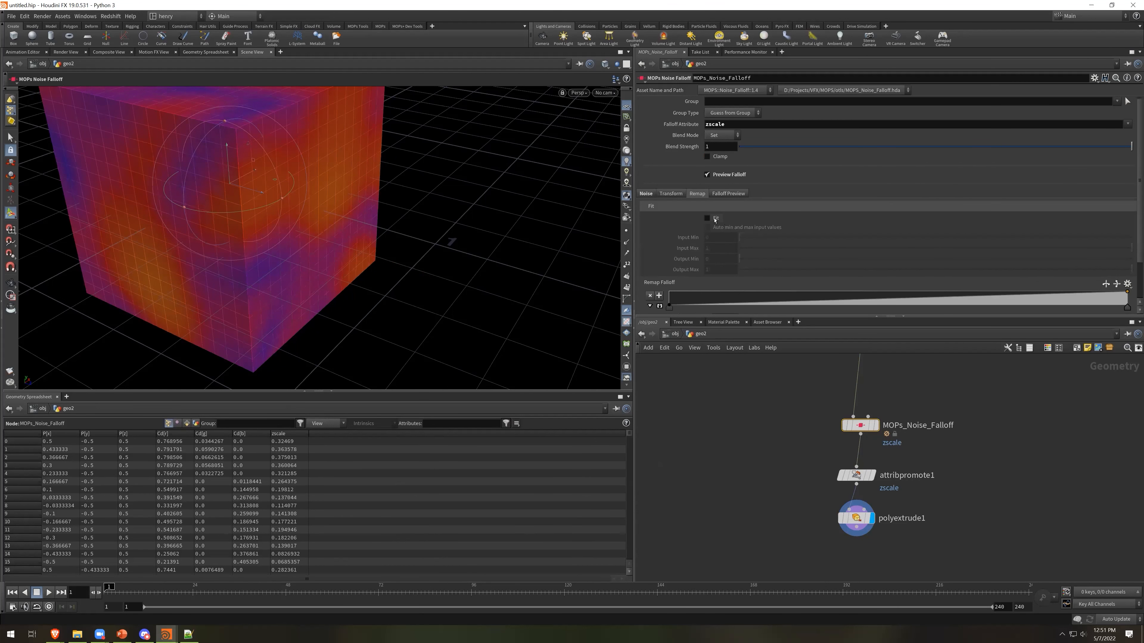
left_click(716, 219)
mouse_move(681, 270)
middle_mouse_down()
mouse_move(681, 255)
mouse_move(709, 259)
mouse_move(699, 260)
middle_mouse_up()
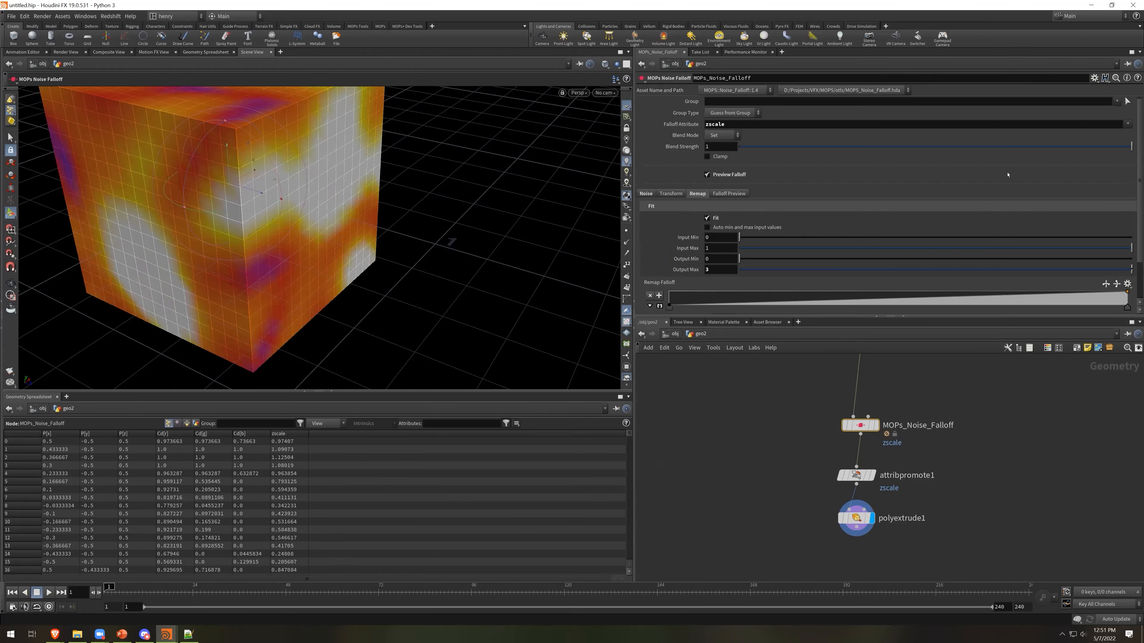
Set polyextrude1 to divide into Individual Elements and extrude the box faces with a Distance of 0.757
left_click(855, 475)
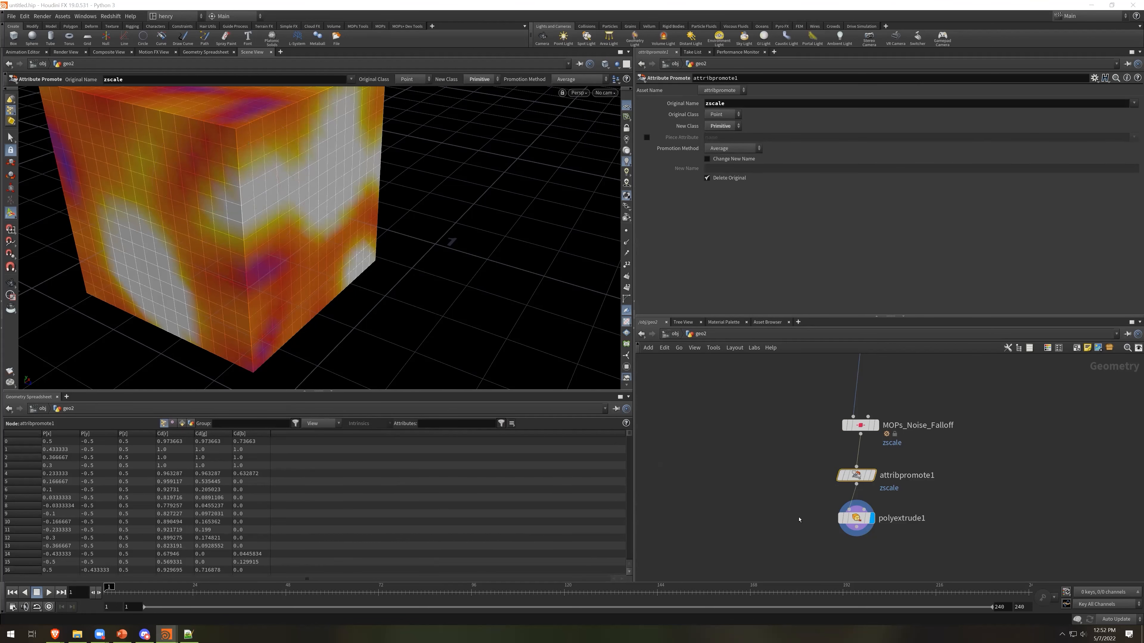
left_click(854, 518)
left_click(737, 115)
left_click(731, 125)
left_click_drag(937, 150, 1084, 150)
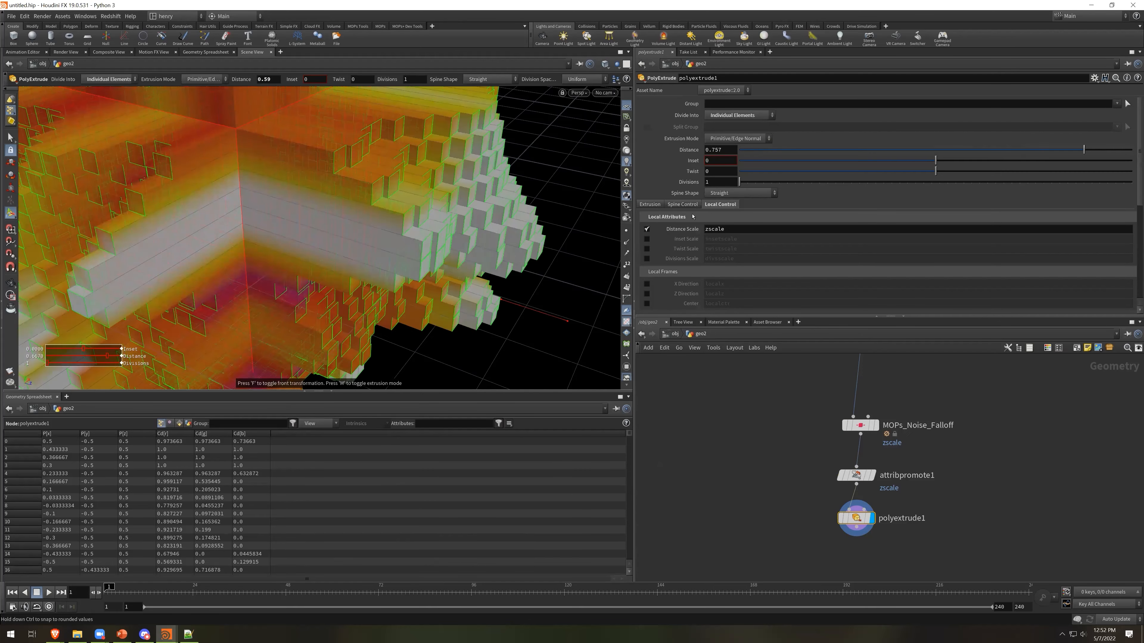
Reset the Output Max of MOPs_Noise_Falloff to its default, then raise it to 2.1
left_click(859, 425)
middle_click(675, 268, "ctrl")
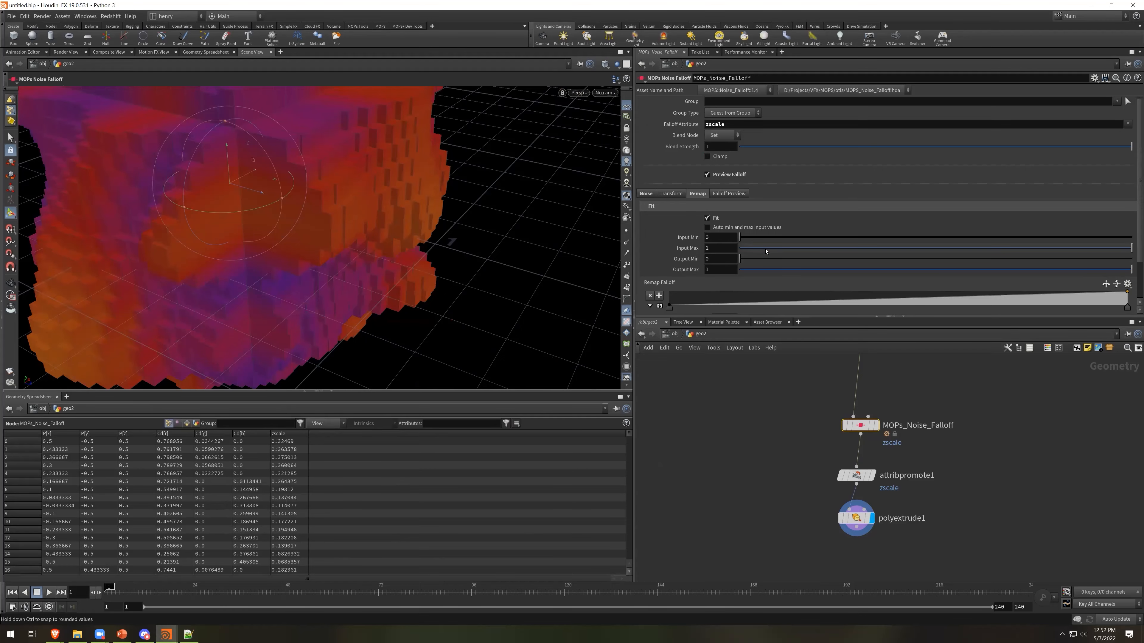
middle_click_drag(724, 269, 819, 272)
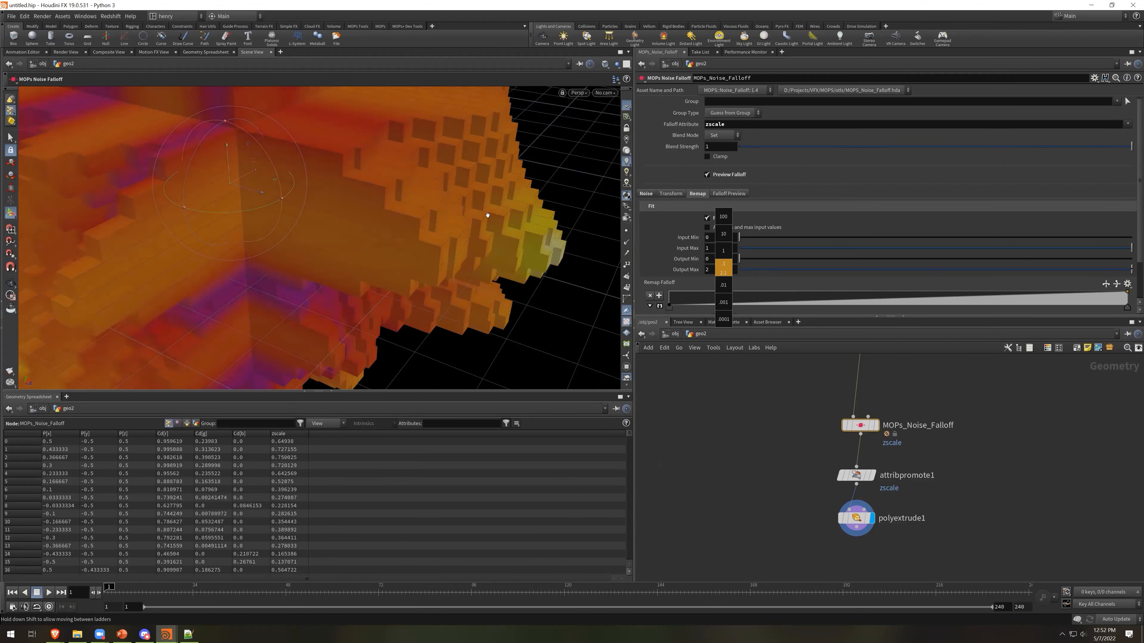
right_click_drag(416, 258, 360, 253, "alt")
left_click_drag(361, 252, 387, 261, "alt")
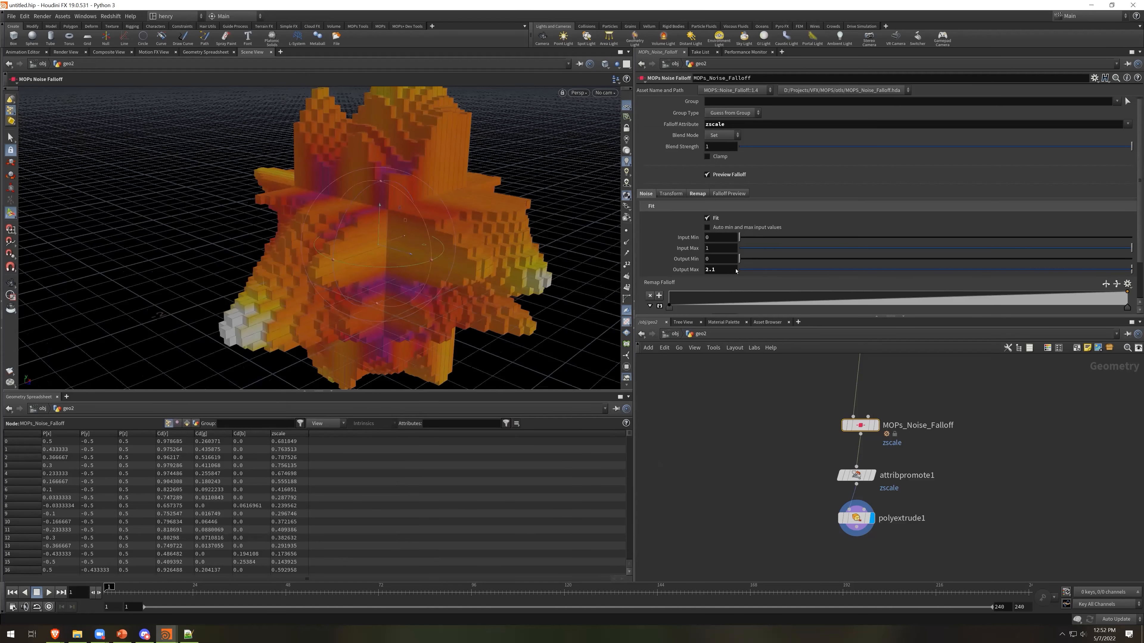
Turn on Time Varying for the noise in MOPs_Noise_Falloff and scrub the timeline to frame 76
left_click(647, 193)
scroll(691, 234, "down", 4)
left_click(707, 258)
left_click_drag(117, 597, 393, 627)
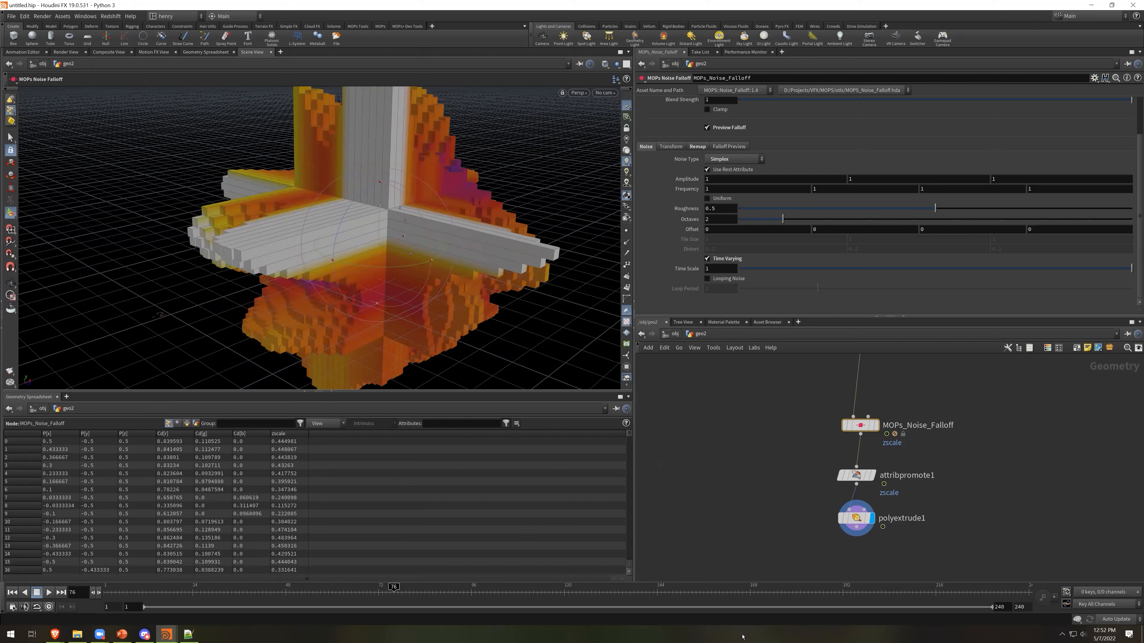
Add a polygon mesh Sphere node in empty space beside the box network
middle_click_drag(1045, 411, 938, 453)
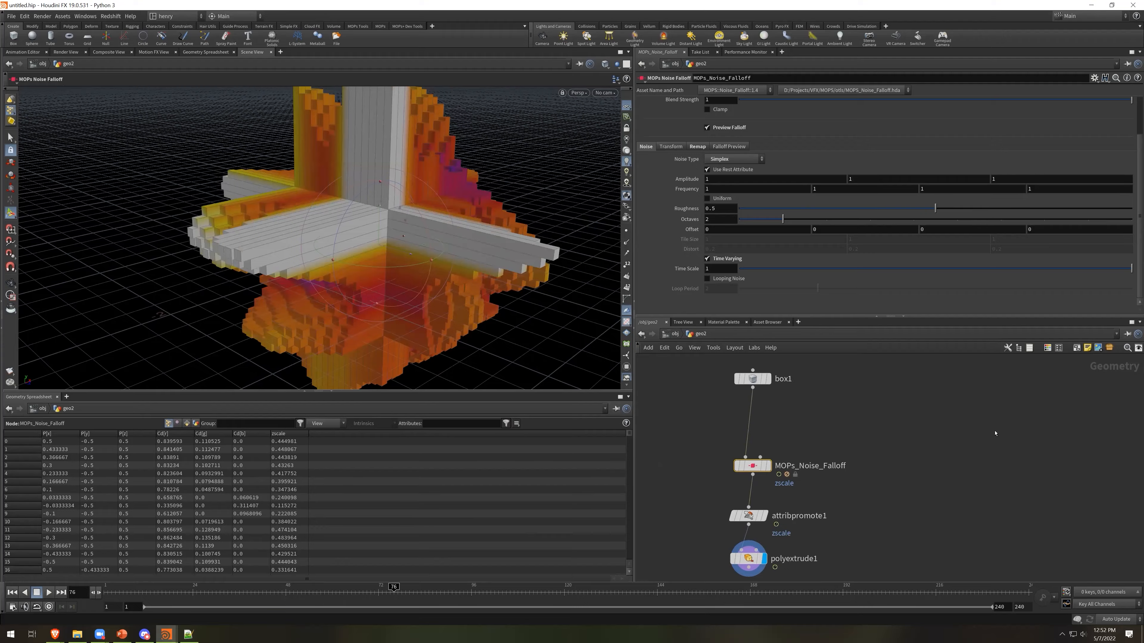
key("Tab")
type("sphere")
key("Return")
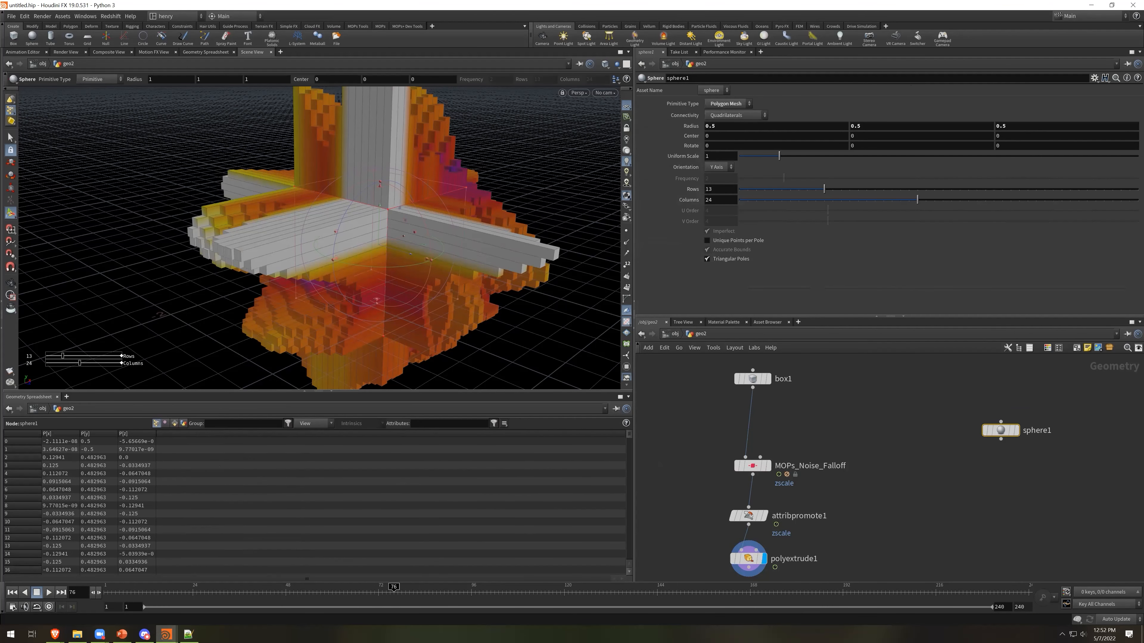
Add a MOPs Orient Mesh node below sphere1, connect the sphere into it, and display it
key("Tab")
type("orient")
key("Down")
key("Down")
key("Down")
key("Down")
key("Down")
key("Down")
key("Return")
left_click(995, 487)
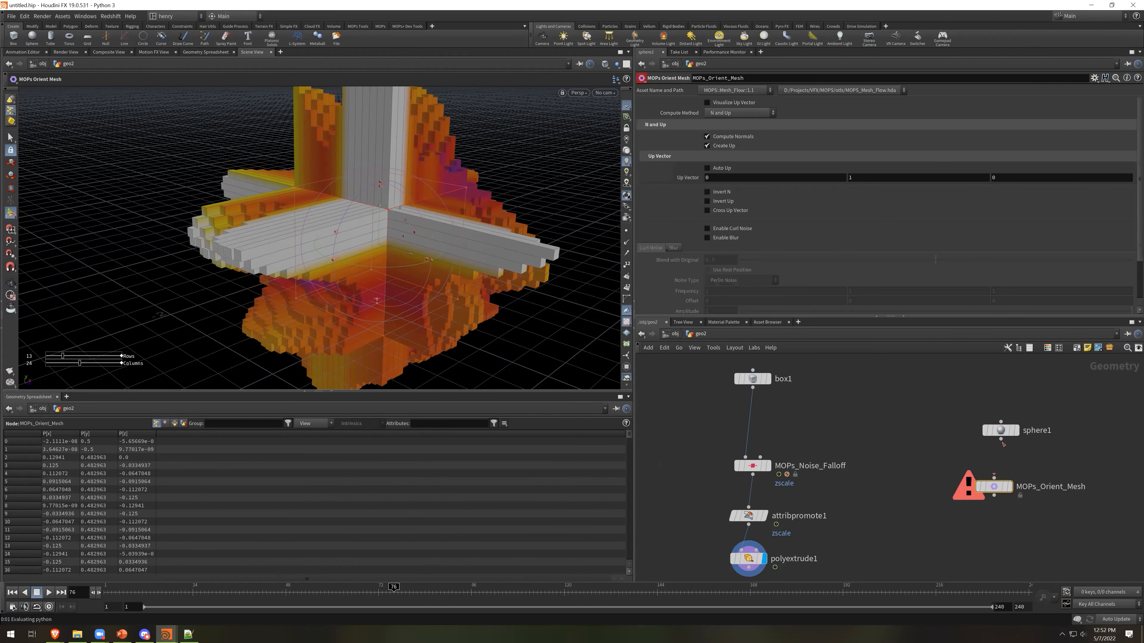
left_click_drag(1001, 438, 1007, 488)
left_click(1007, 487)
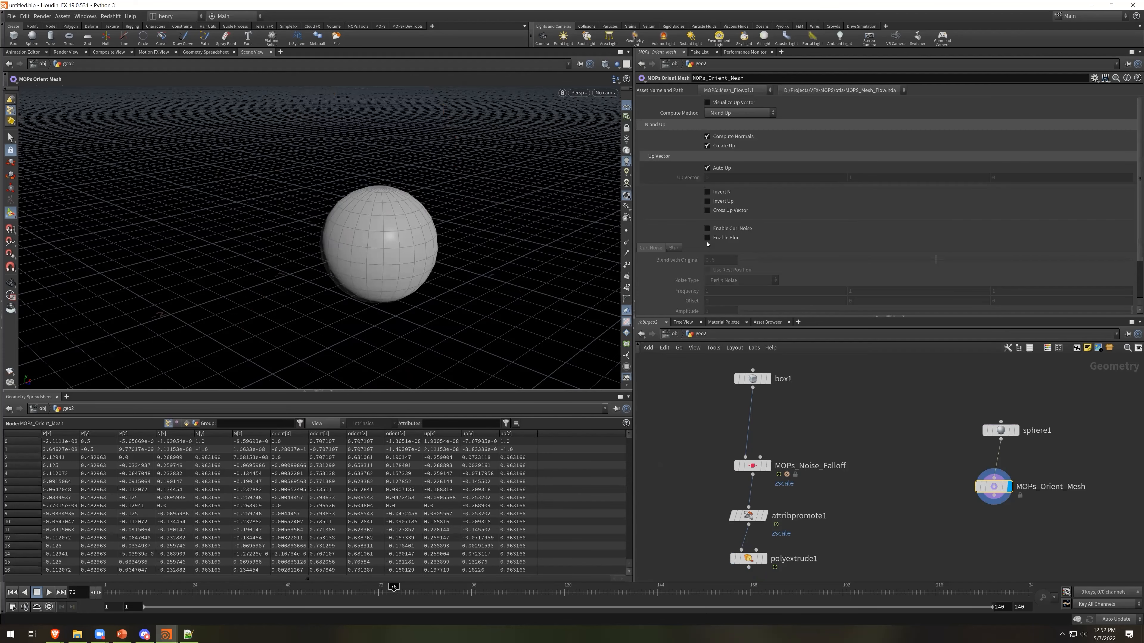
Visualize the up vector on MOPs_Orient_Mesh and turn off Auto Up to use the explicit up vector 0, 1, 0
left_click(746, 103)
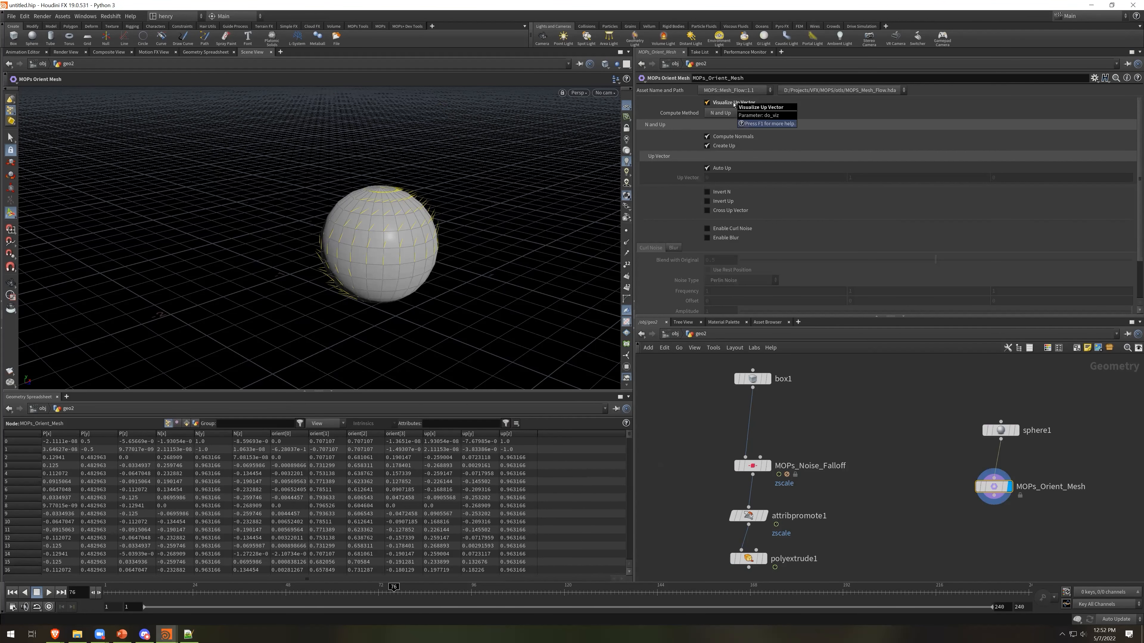
right_click_drag(458, 245, 509, 186, "alt")
left_click_drag(338, 302, 500, 225, "alt")
left_click_drag(693, 177, 671, 130, "alt")
left_click_drag(497, 235, 495, 199, "alt")
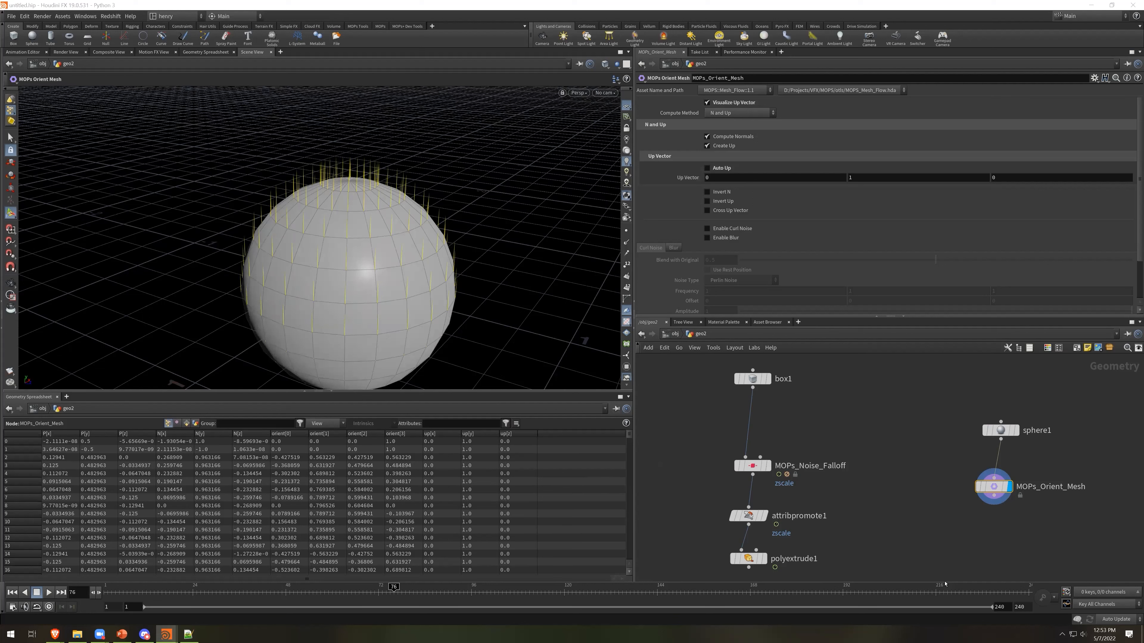
Add a displayed Hair Generate node below MOPs_Orient_Mesh, fed by the oriented sphere
scroll(987, 503, "down", 2)
key("Tab")
type("hairgen")
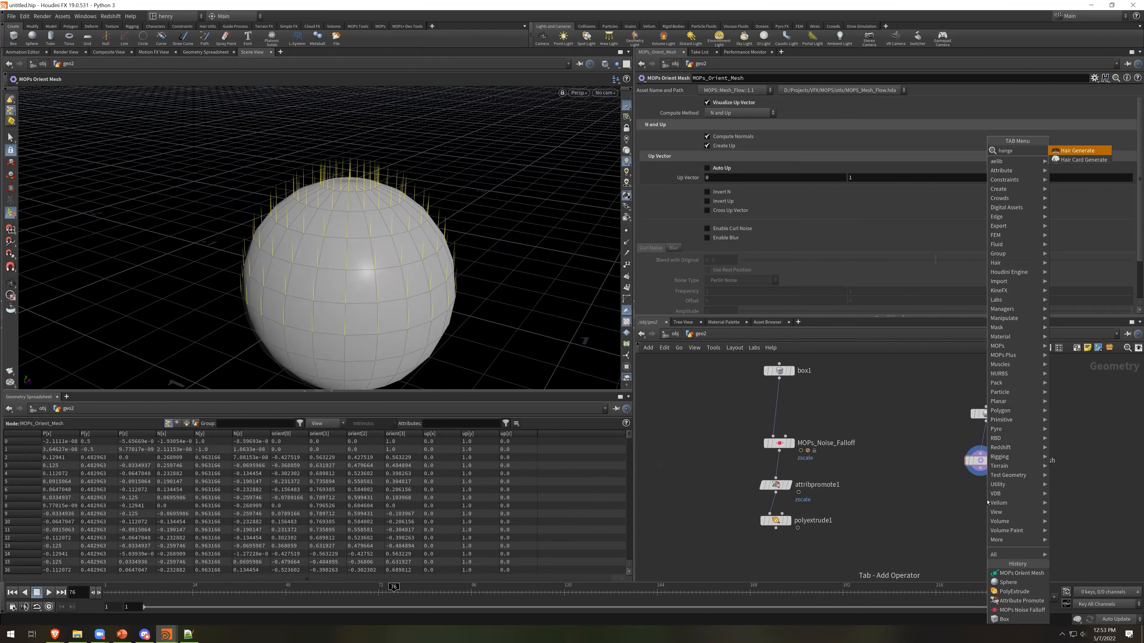
key("Return")
left_click(987, 501)
left_click_drag(987, 501, 954, 507)
left_click_drag(980, 468, 968, 507)
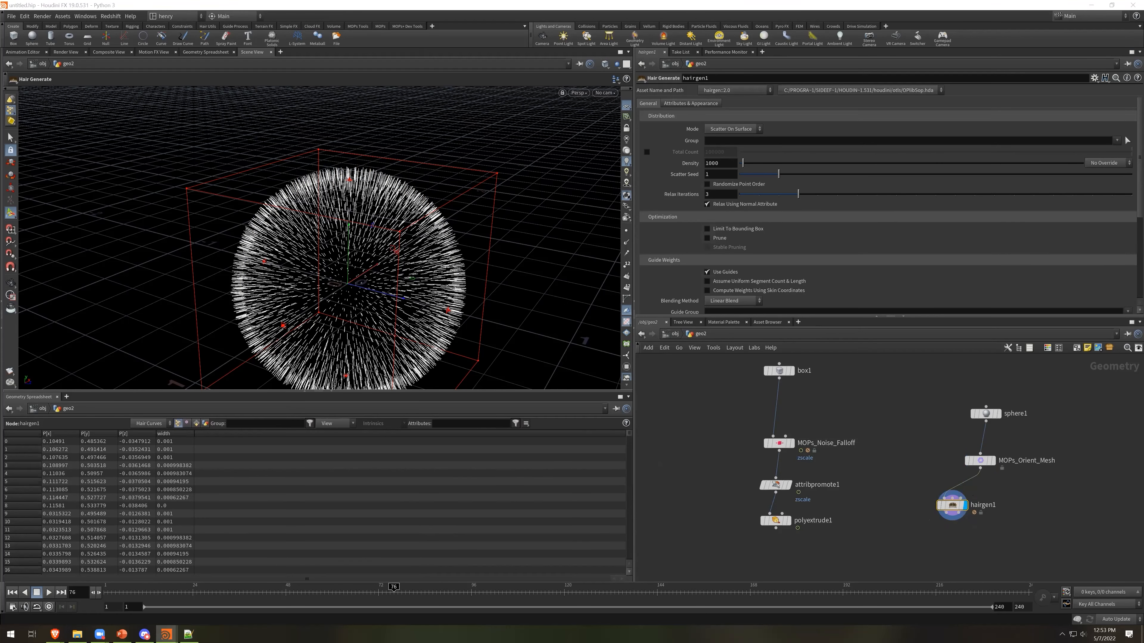
Set the hair Density on hairgen1 to 100 and the unguided hair Length to 0.5416
left_click(719, 163)
key("BackSpace")
key("Return")
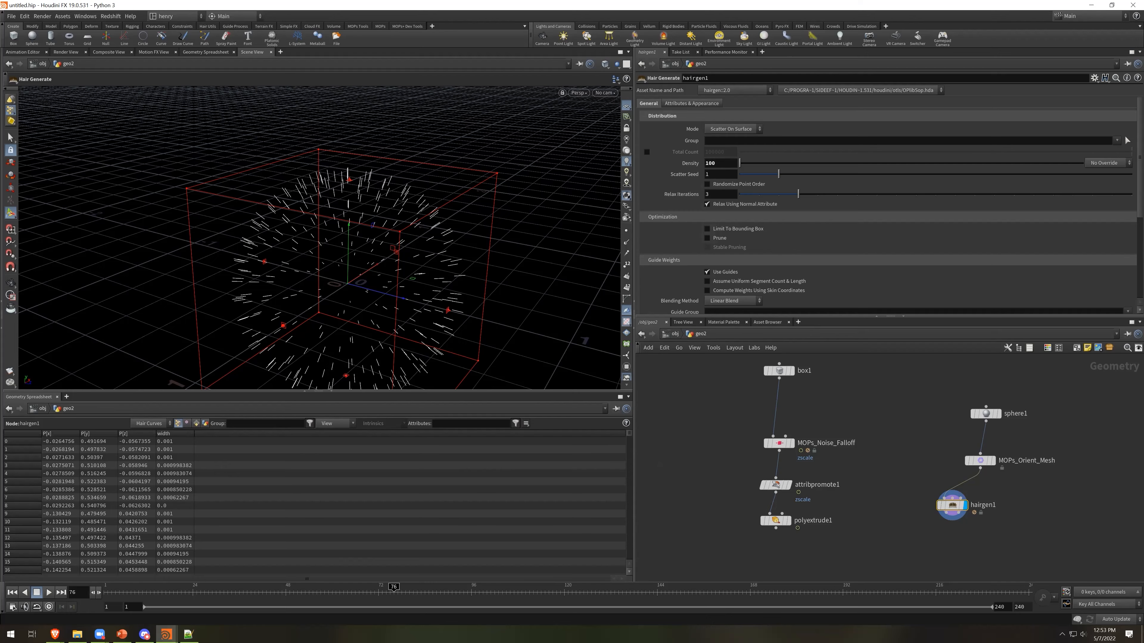
scroll(798, 276, "down", 4)
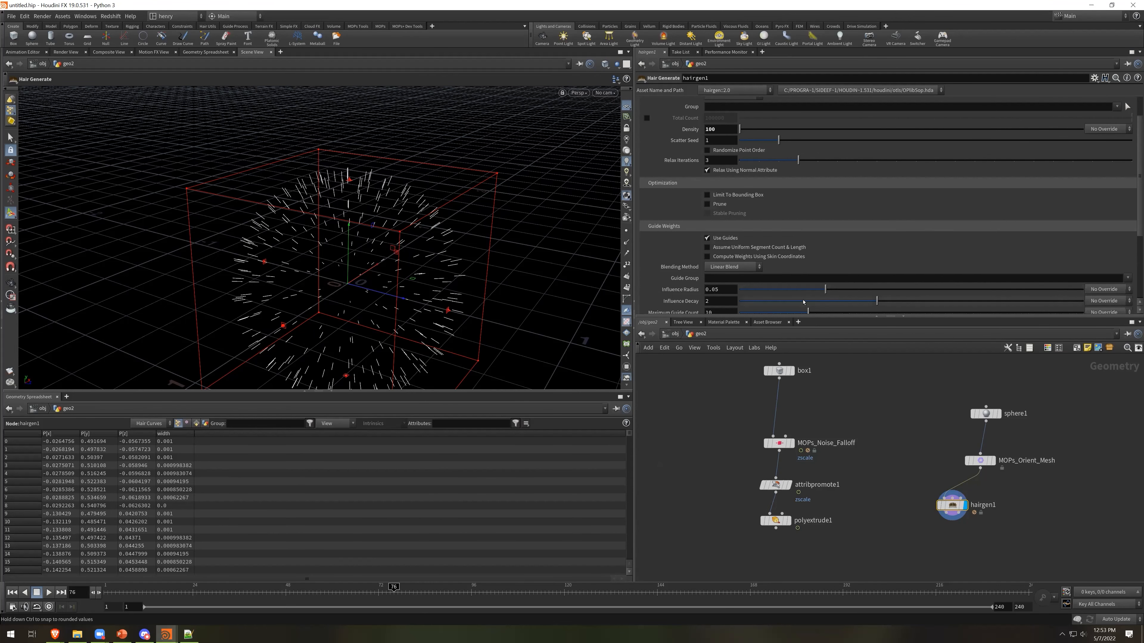
scroll(778, 272, "down", 3)
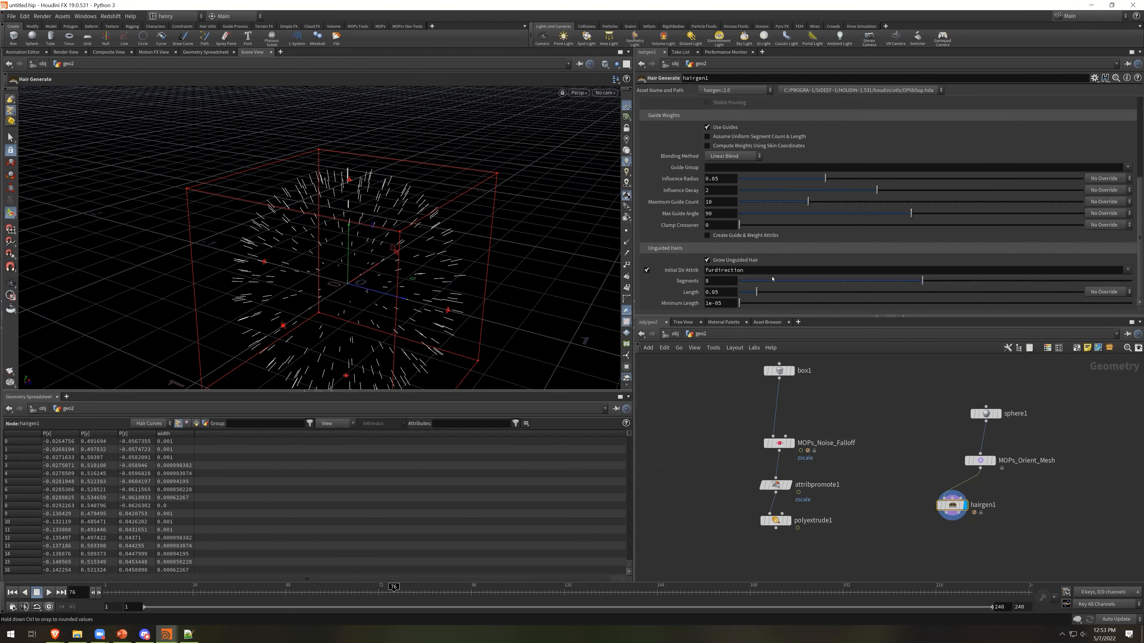
left_click_drag(762, 291, 925, 291)
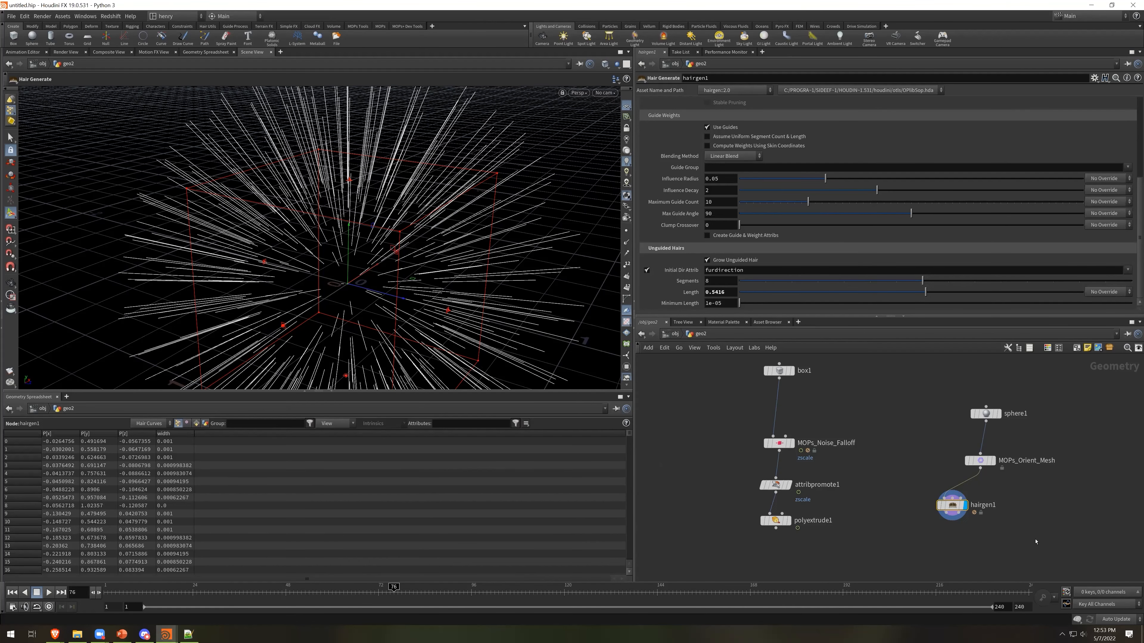
Add a MOPs Shape Falloff node beside hairgen1 and feed it from MOPs_Orient_Mesh
key("Tab")
type("shape")
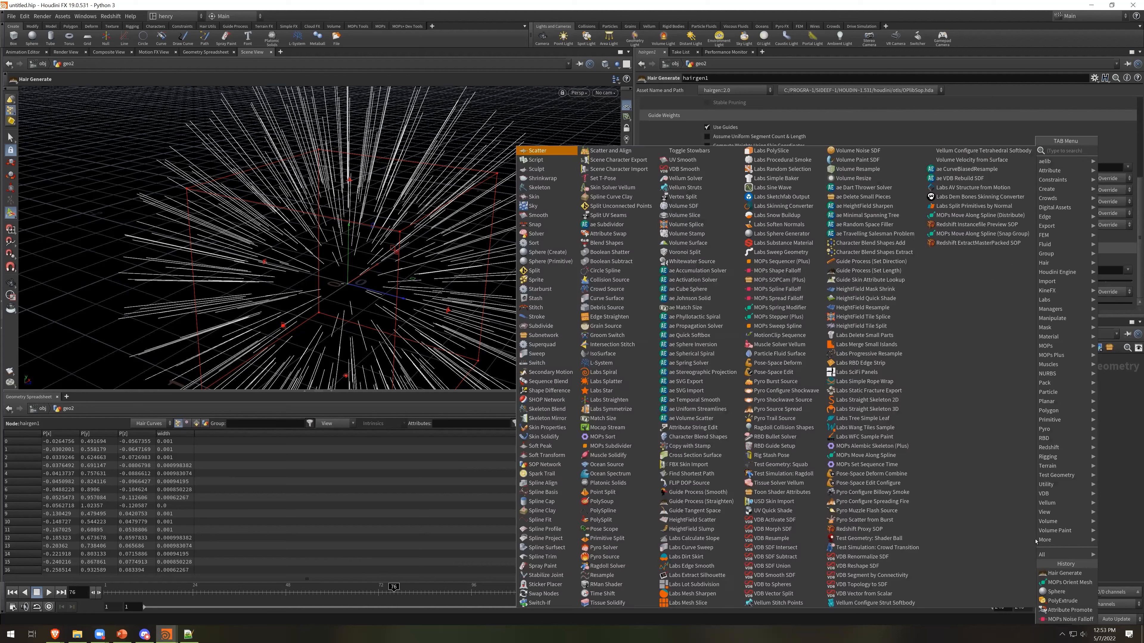
key("Down")
key("Down")
key("Return")
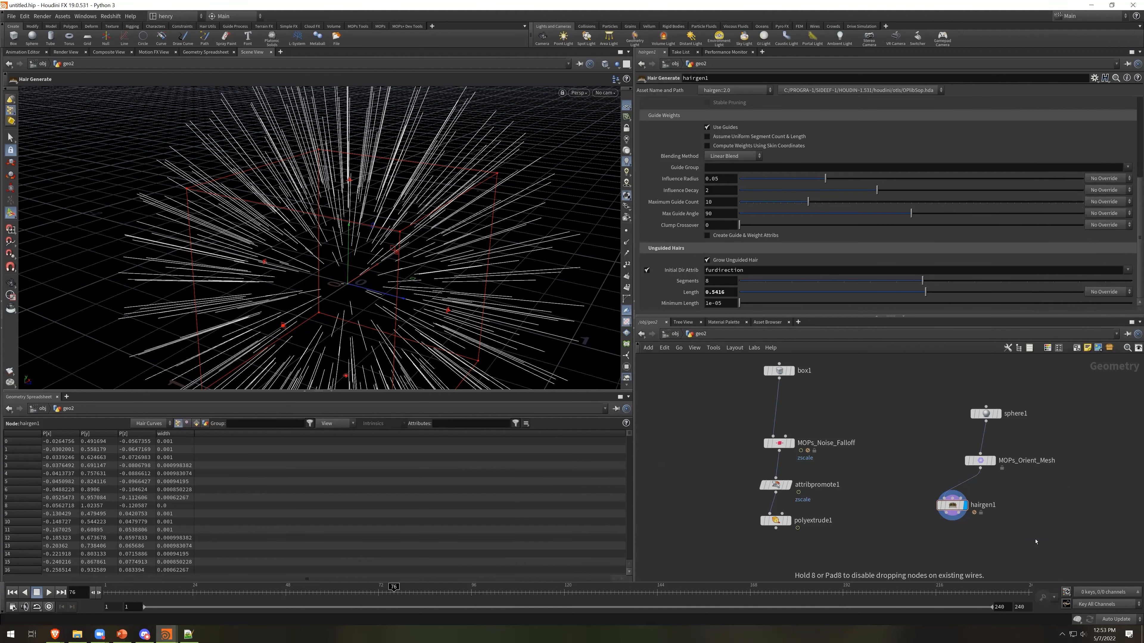
left_click(1035, 538)
left_click_drag(1027, 528, 980, 467)
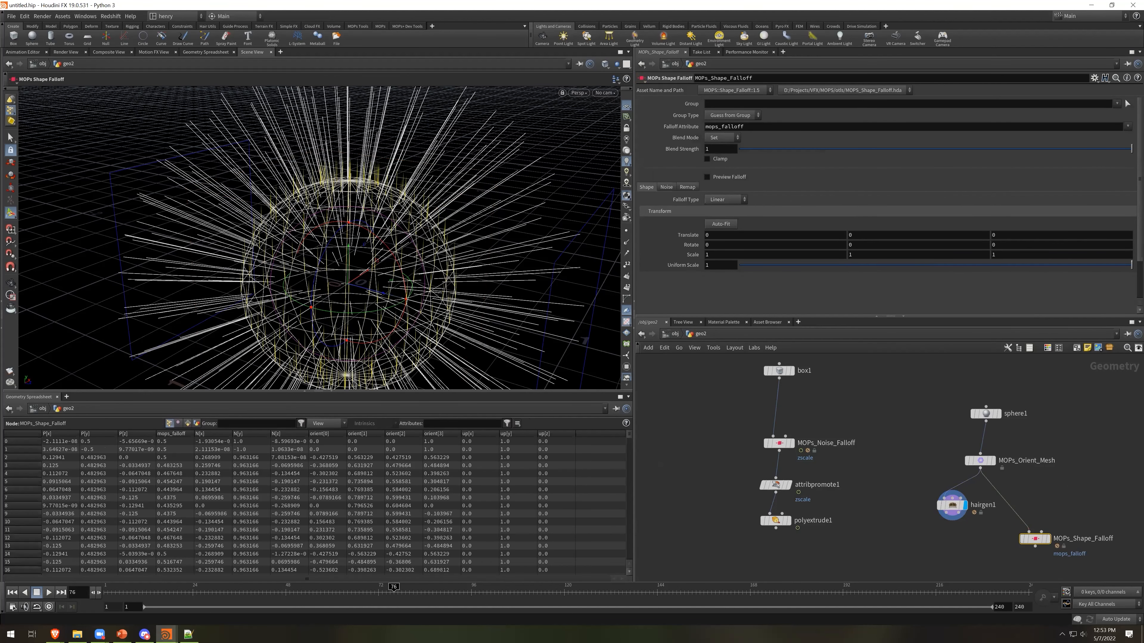
Make MOPs_Shape_Falloff Spherical with an inner radius of 0.55 and a Uniform Scale of 0.8466
key("Tab")
left_click(738, 204)
left_click(721, 224)
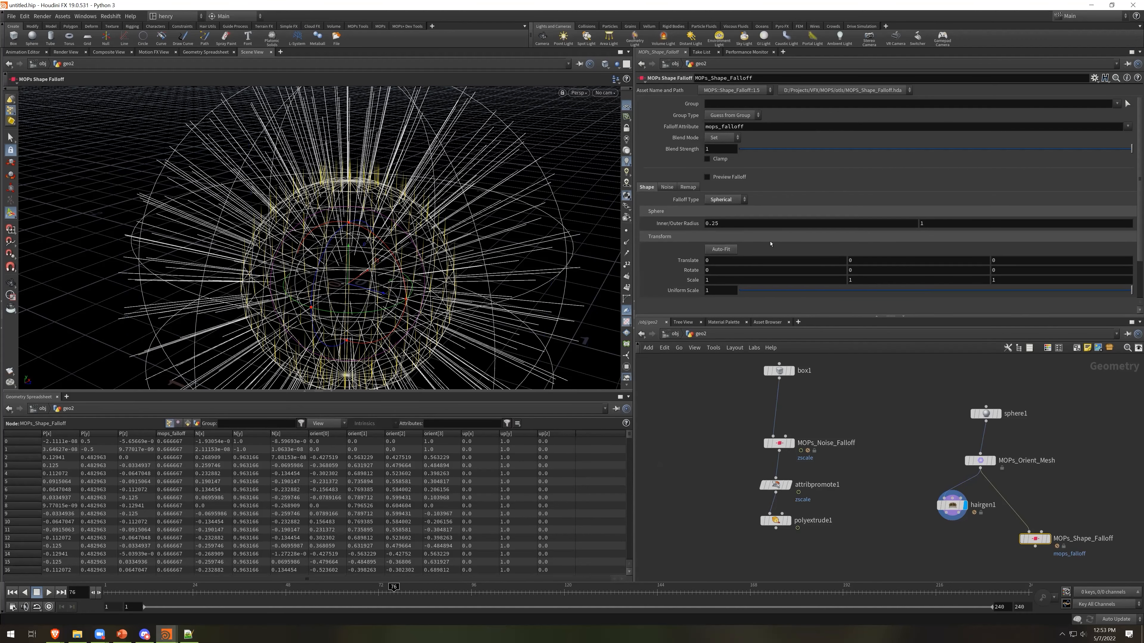
double_click(713, 223)
type("55")
key("Return")
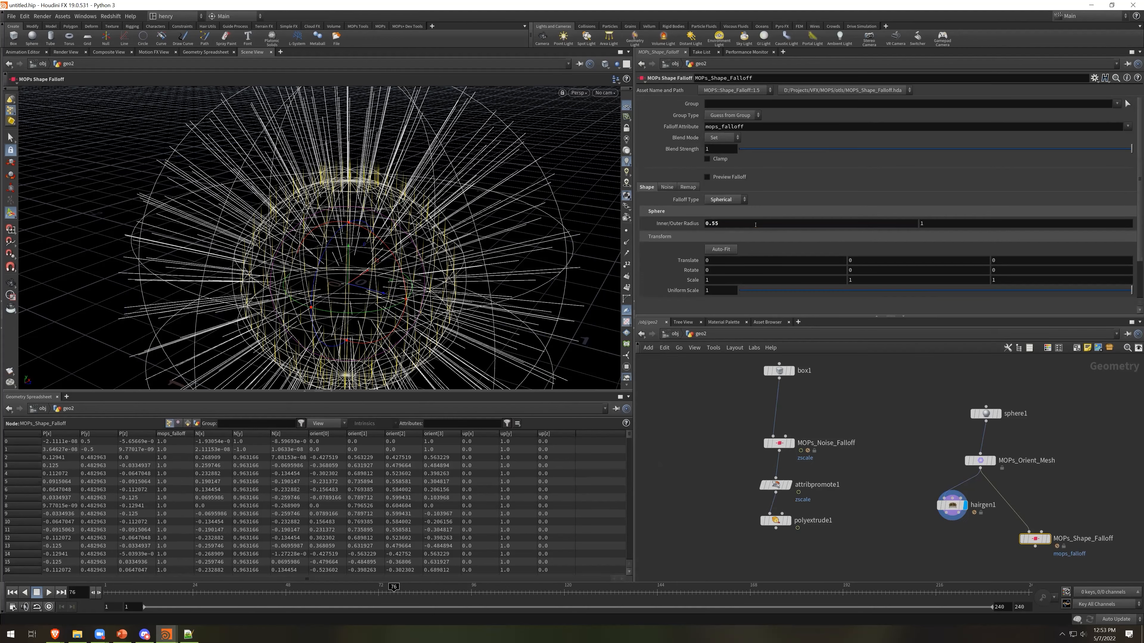
left_click_drag(865, 291, 930, 291)
left_click_drag(1071, 295, 1070, 291)
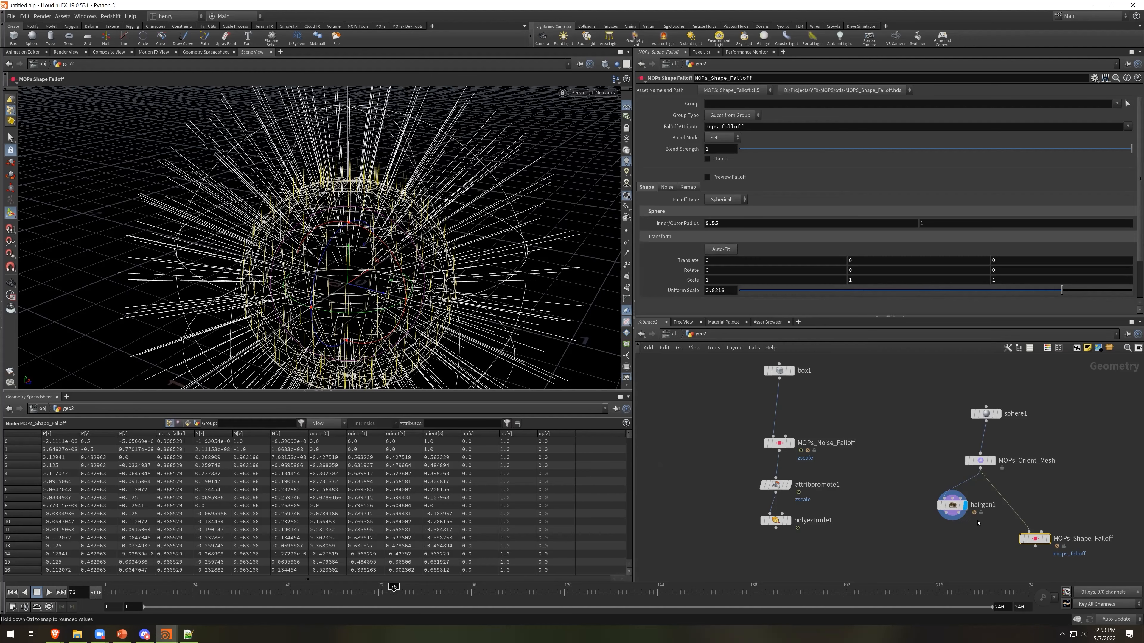
middle_click_drag(982, 576, 980, 534)
left_click(980, 534)
key("Tab")
type("guide")
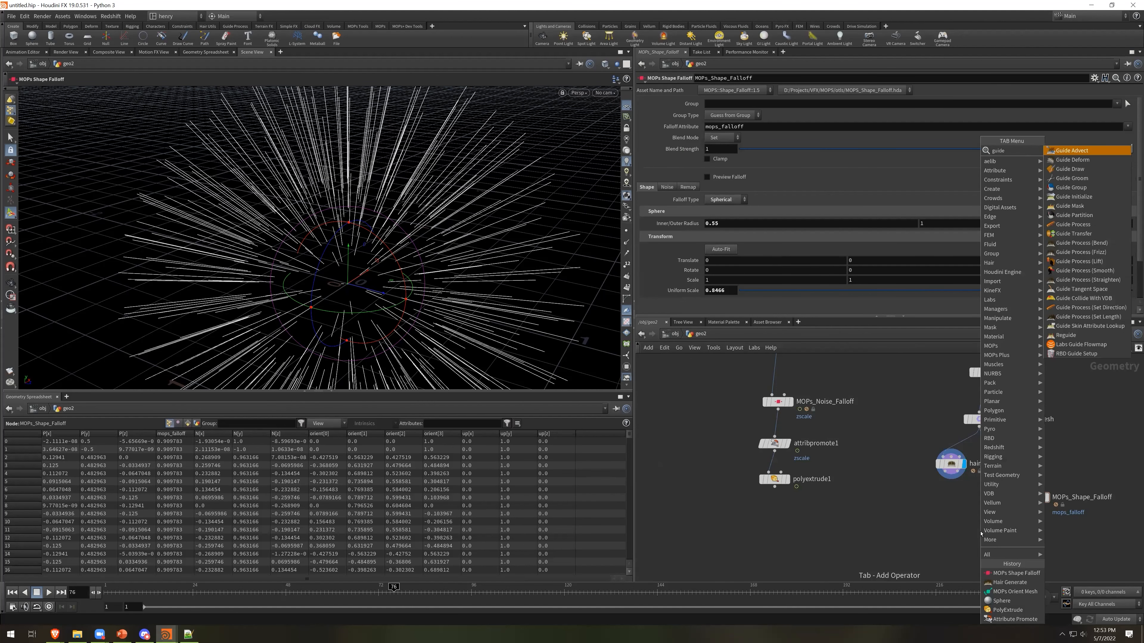
key("Return")
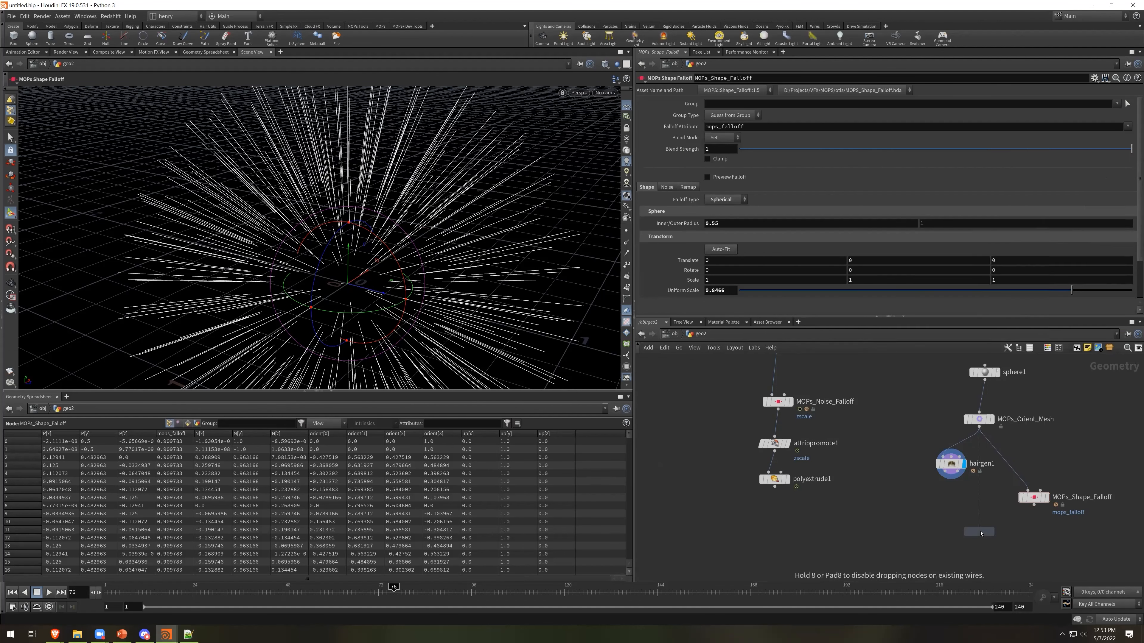
Add a displayed Guide Process (Bend) node, with hairgen1 as its first input and MOPs_Shape_Falloff as its second
key("Tab")
type("guidepro")
key("Down")
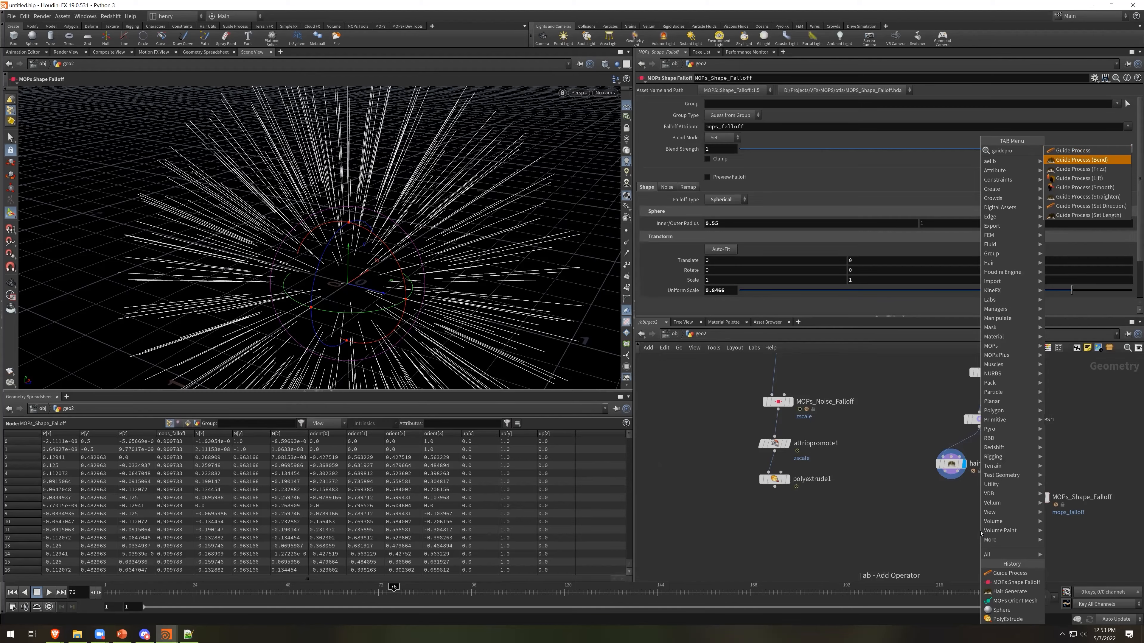
key("Return")
left_click(980, 534)
left_click_drag(971, 524, 948, 486)
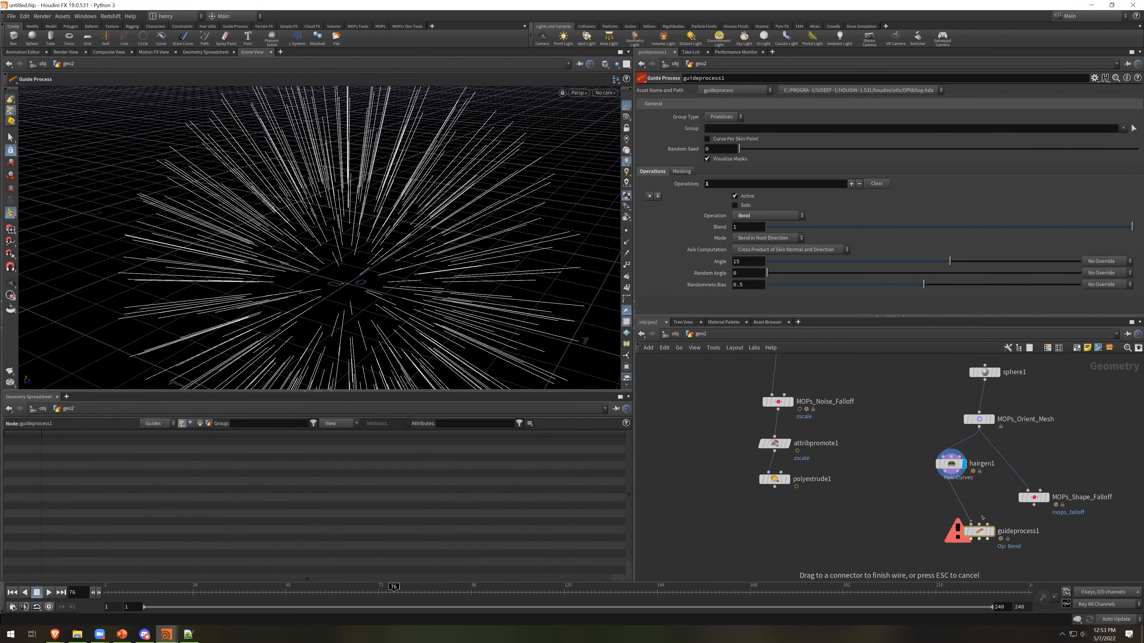
left_click_drag(979, 524, 970, 550)
left_click(981, 547)
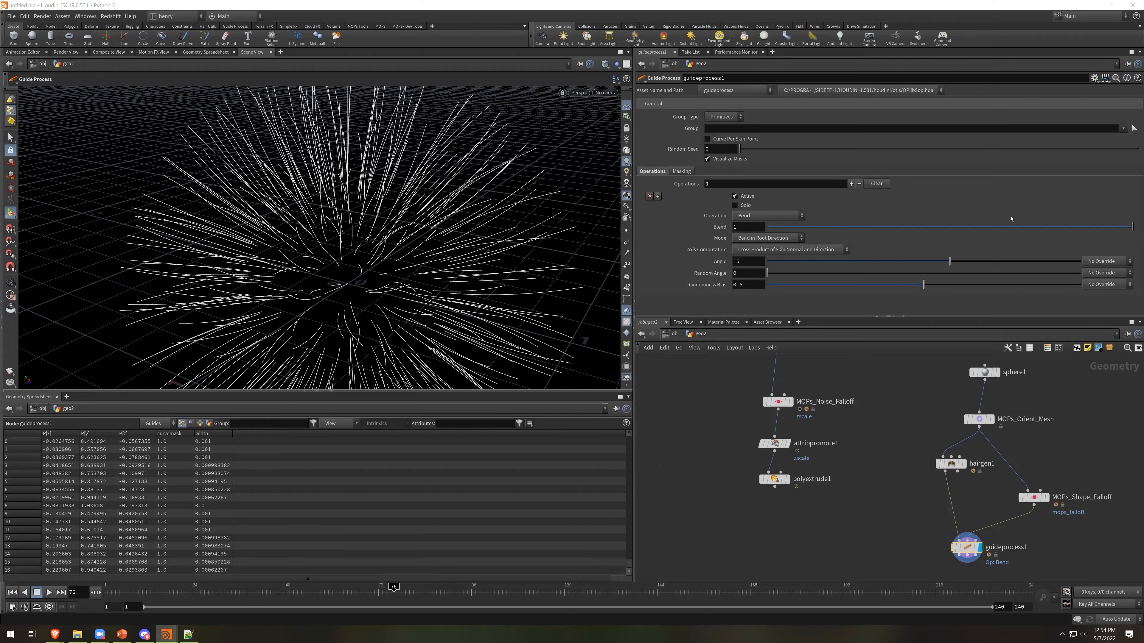
Set the bend Mode on guideprocess1 to Axis Skin Attribute, using up as the axis attribute
left_click(765, 238)
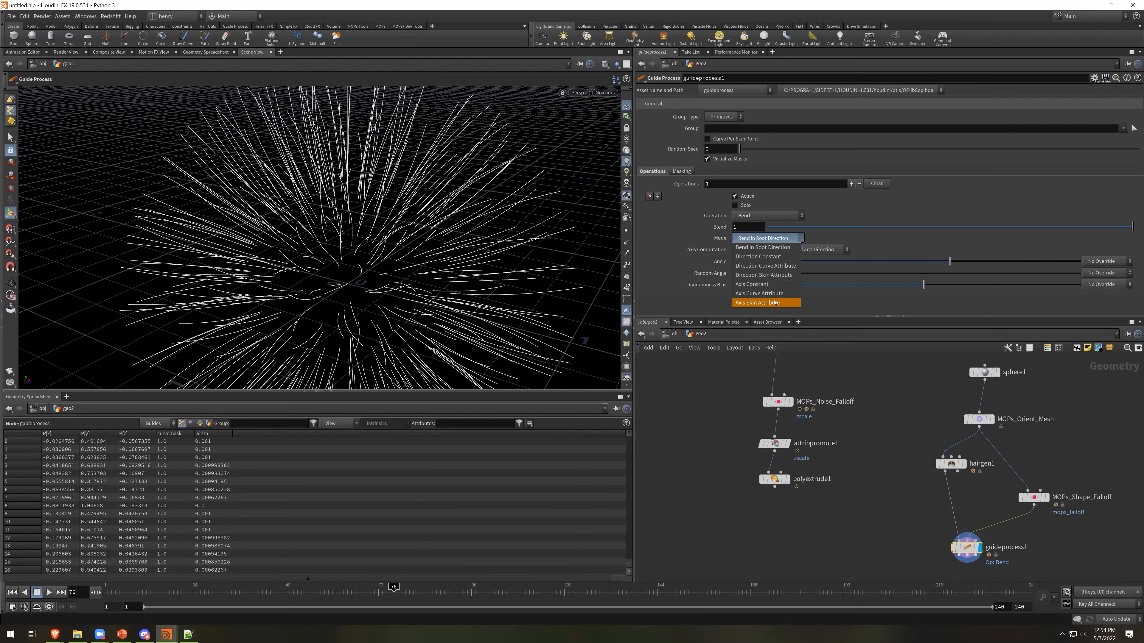
left_click(774, 303)
double_click(734, 249)
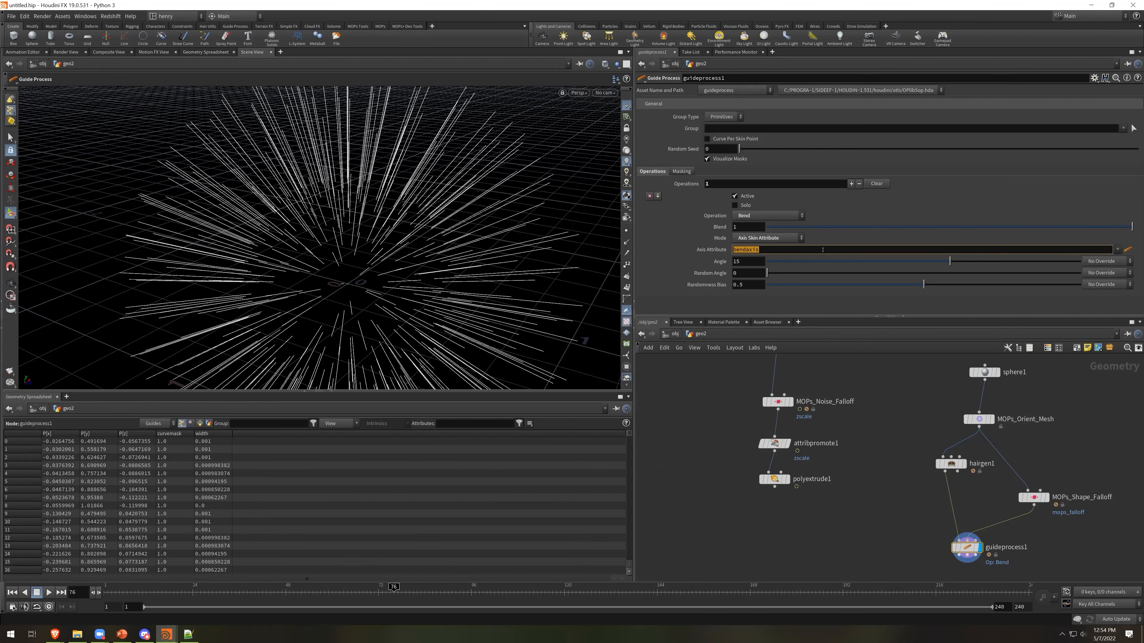
type("up")
key("Return")
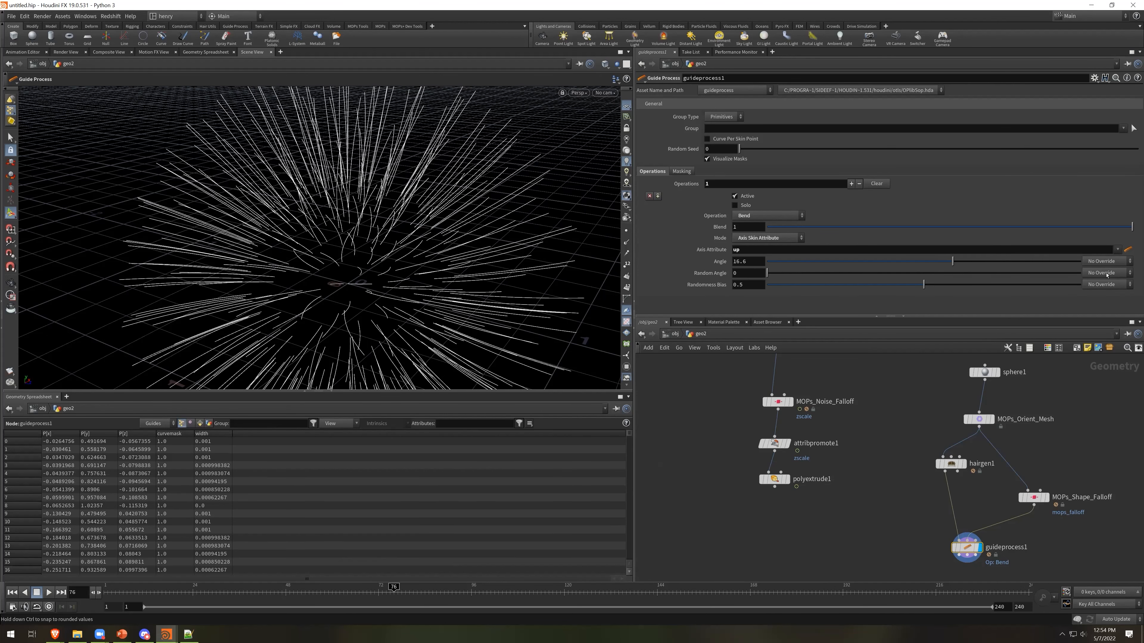
Set the bend Angle on guideprocess1 to 180 and override it with the skin attribute mops_falloff
left_click_drag(949, 261, 1023, 260)
left_click_drag(826, 262, 970, 266)
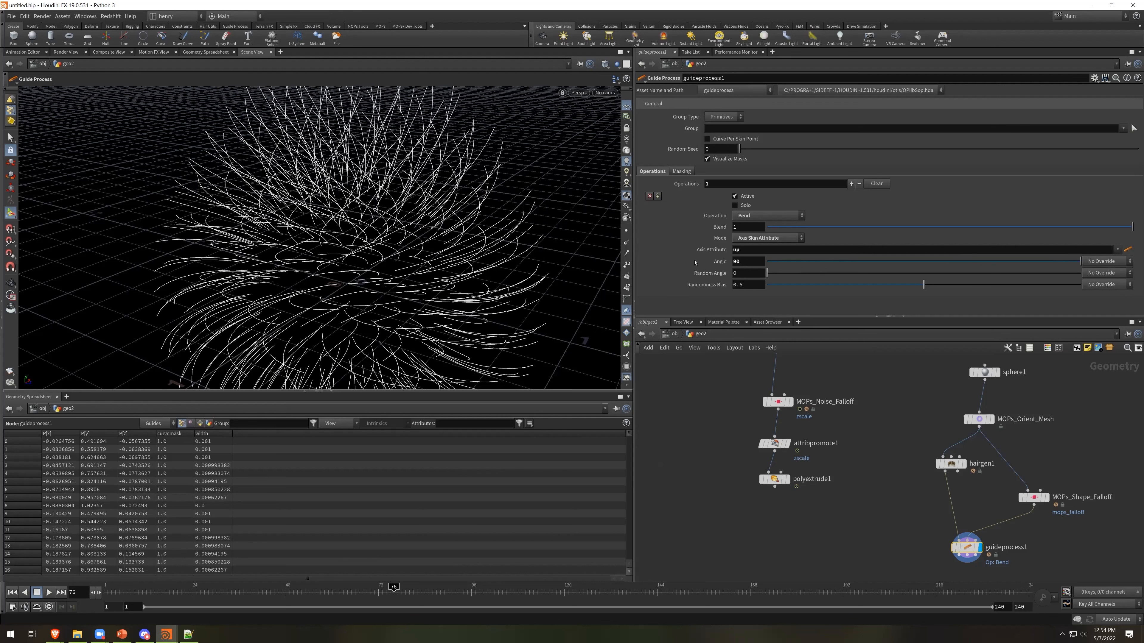
key("Return")
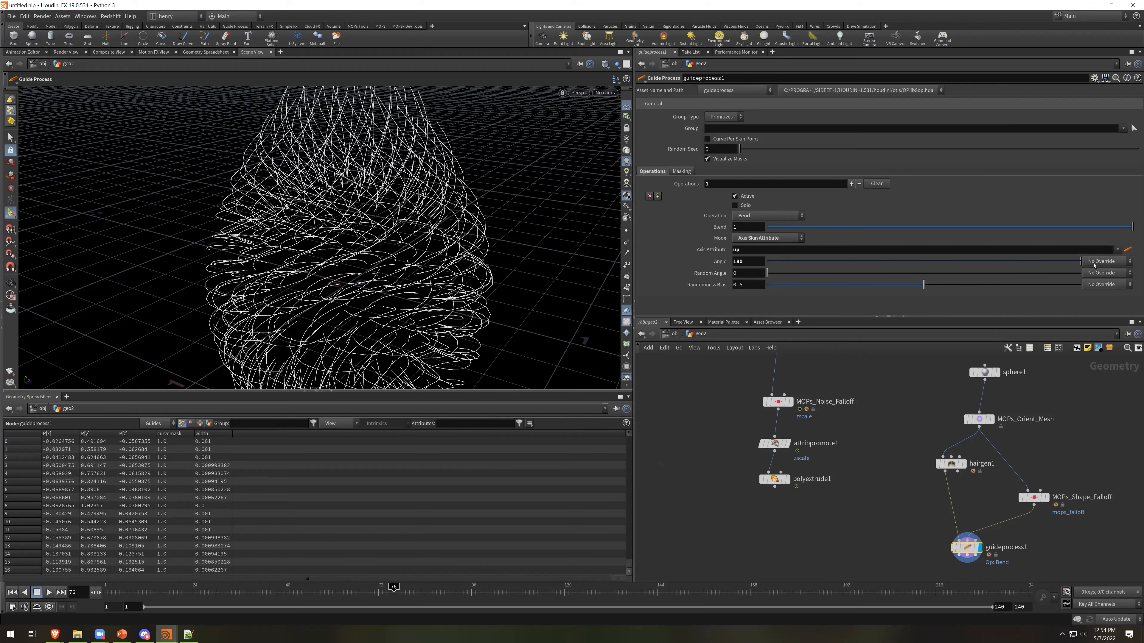
left_click(1105, 261)
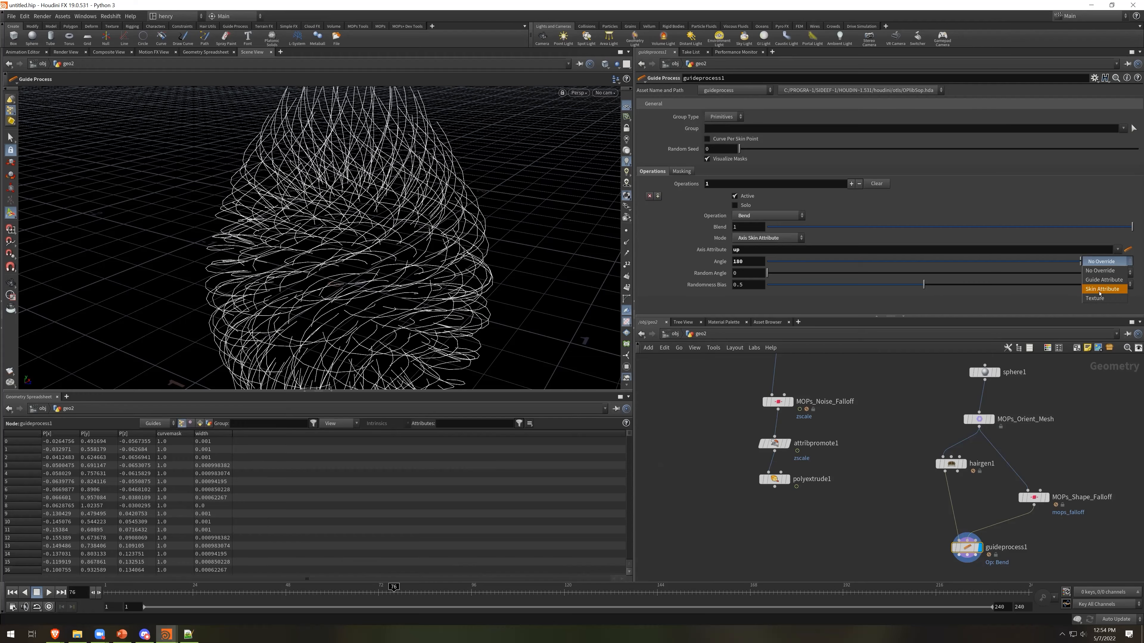
left_click(1101, 289)
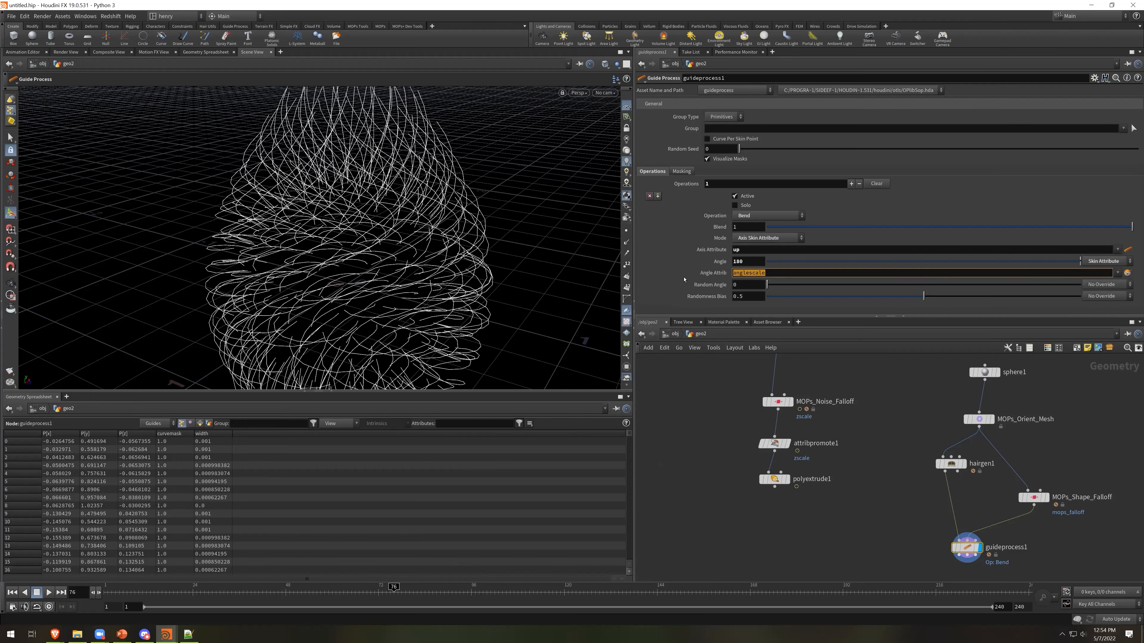
type("mops_falloff")
key("Return")
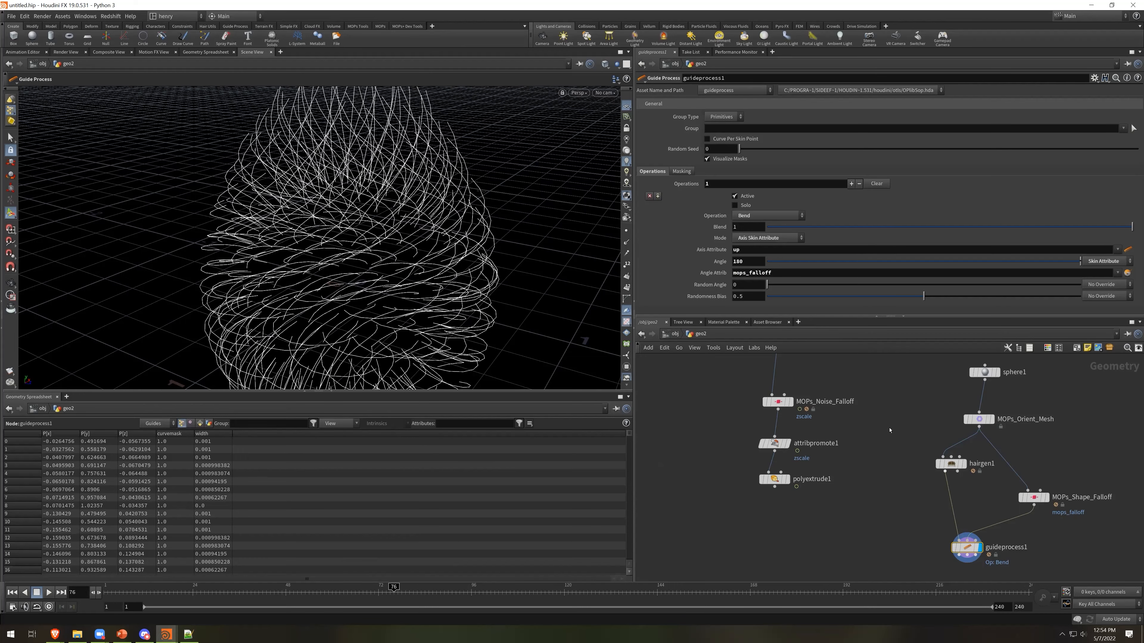
Move the MOPs_Shape_Falloff sphere to Translate about -0.165, 0, -0.335 so only one side of the hair bends
left_click(1033, 498)
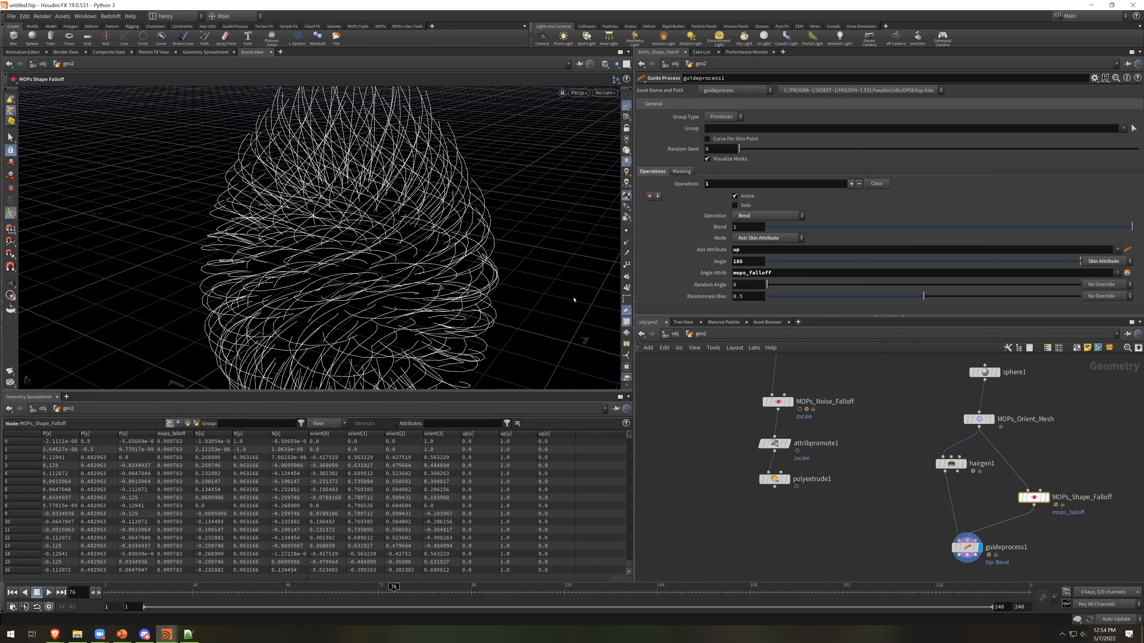
left_click_drag(390, 287, 315, 279)
scroll(889, 208, "down", 2)
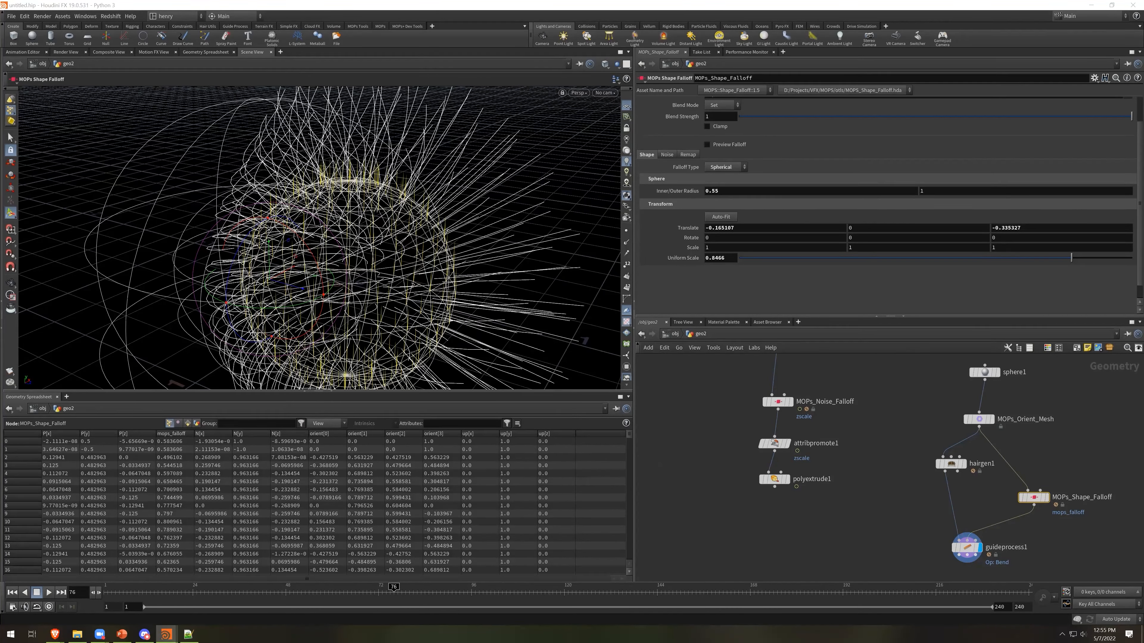
Add a Test Geometry: Pig Head node in the empty area beside the hair network
middle_click_drag(1079, 395, 884, 440)
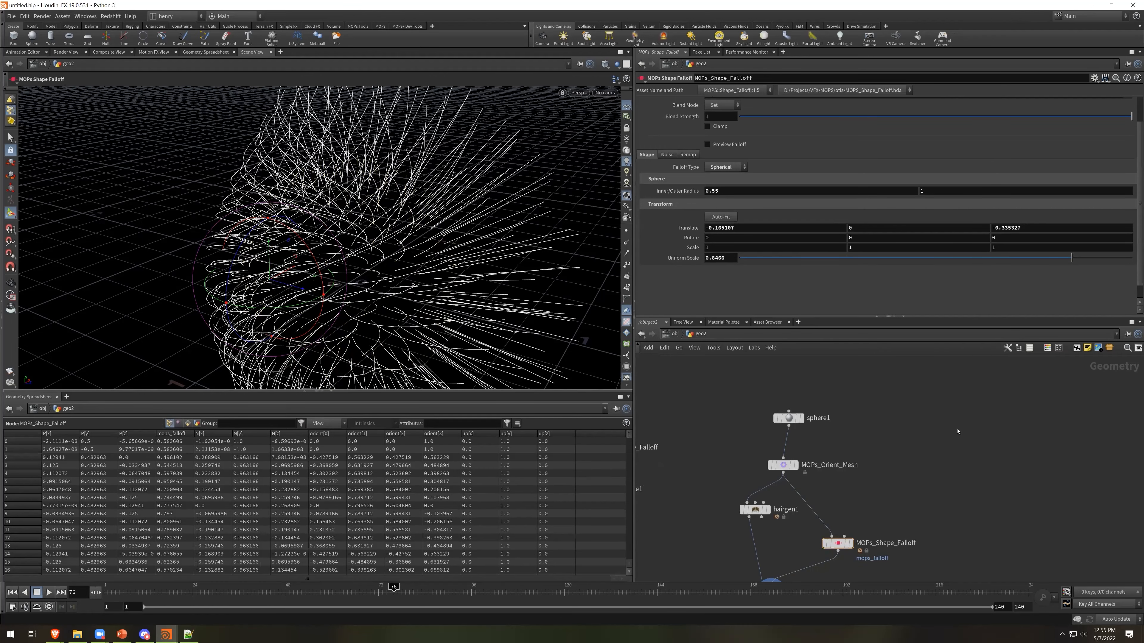
key("Tab")
type("pig")
key("Return")
left_click(957, 432)
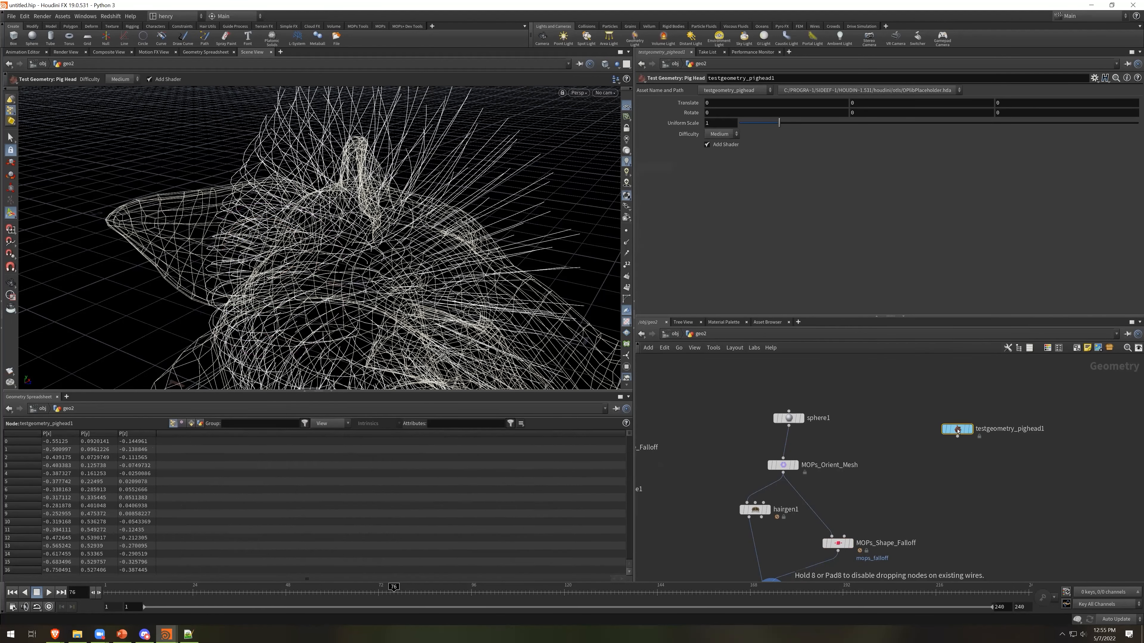
Add a Scatter node fed by testgeometry_pighead1, align it below and display it
key("Tab")
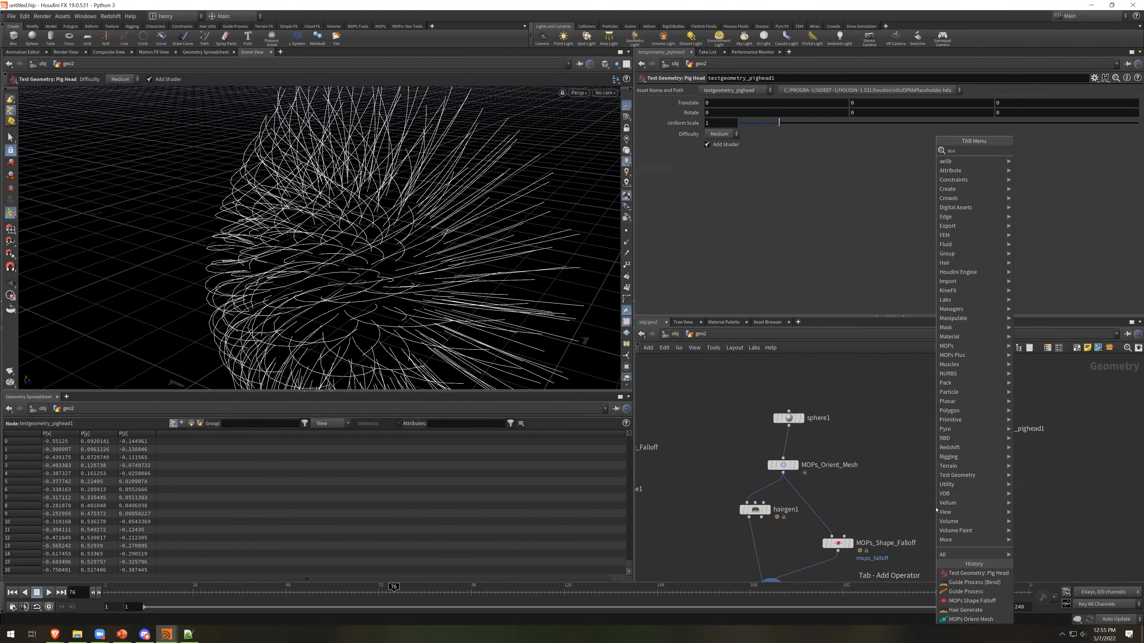
type("scat")
key("Return")
left_click(936, 510)
left_click_drag(936, 502, 958, 437)
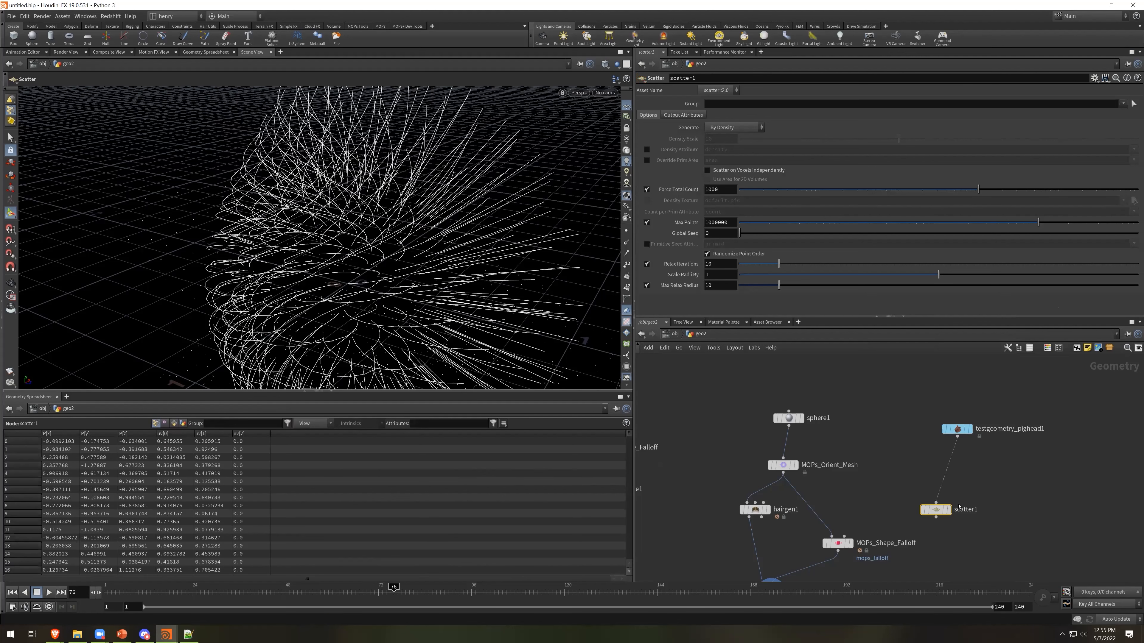
left_click(950, 496)
left_click_drag(926, 509, 940, 471)
key("Escape")
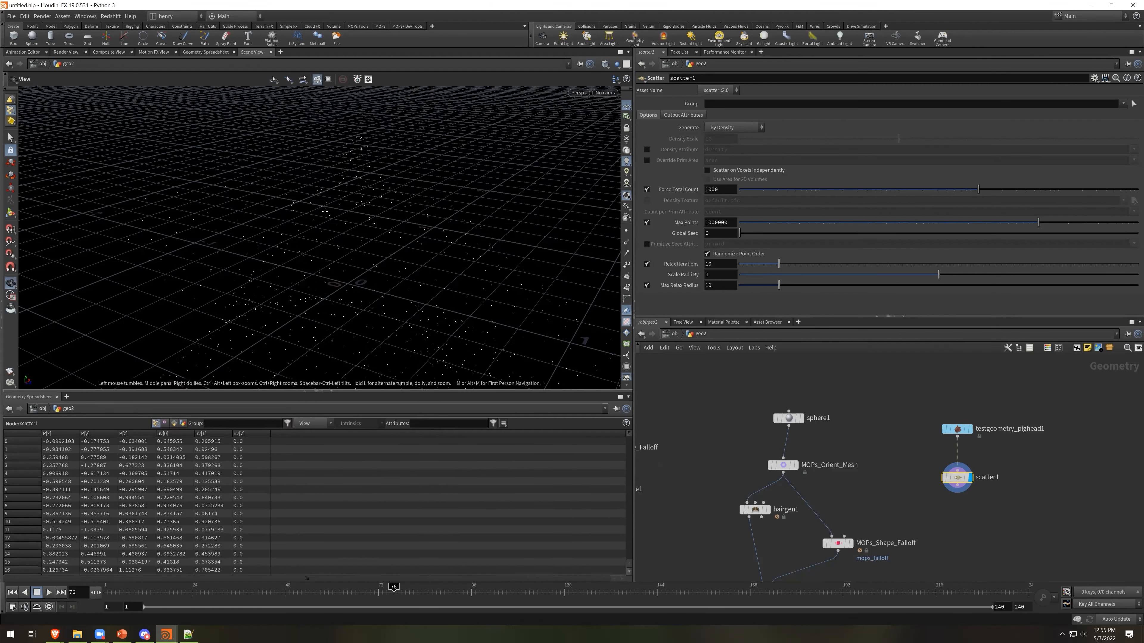
Add a MOPs Noise Falloff node below scatter1, feed it from scatter1 and display it
right_click_drag(500, 297, 340, 237)
left_click_drag(340, 237, 338, 190)
key("Tab")
type("noisefa")
key("Return")
left_click(967, 521)
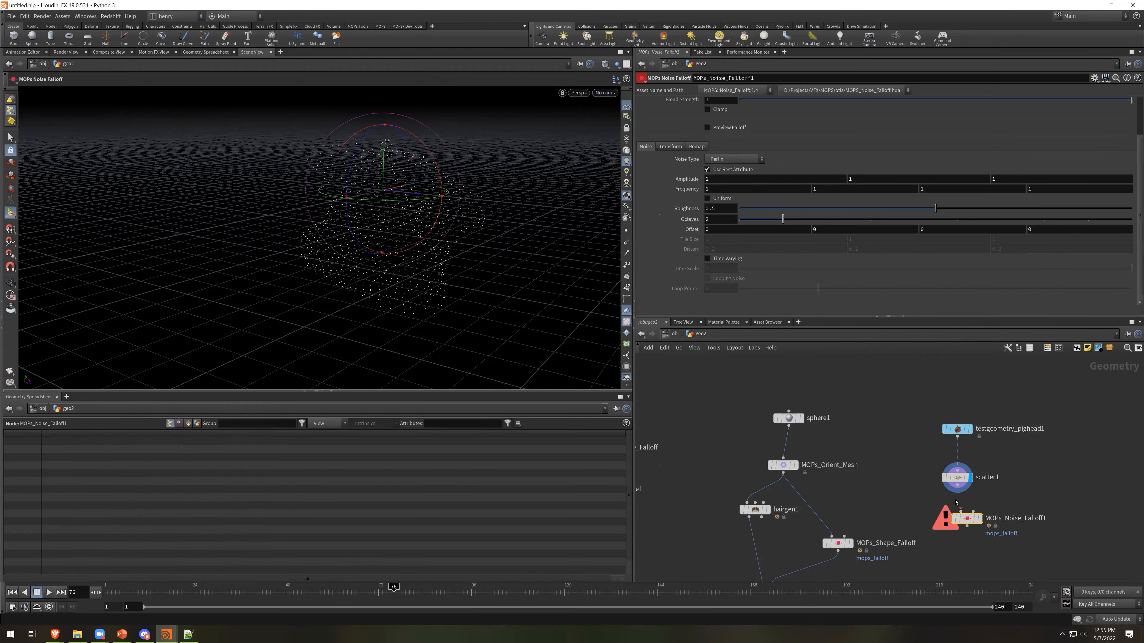
left_click_drag(957, 492, 990, 519)
left_click(980, 519)
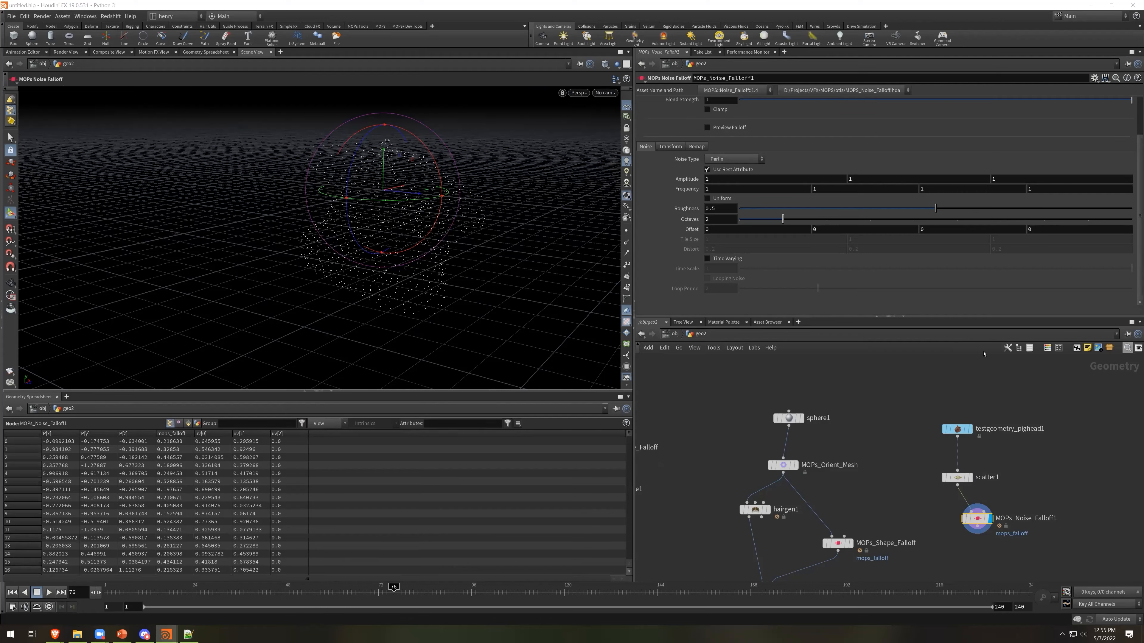
Set the Noise Type of MOPs_Noise_Falloff1 to Simplex and enable Preview Falloff
left_click(743, 159)
left_click(732, 182)
left_click(707, 128)
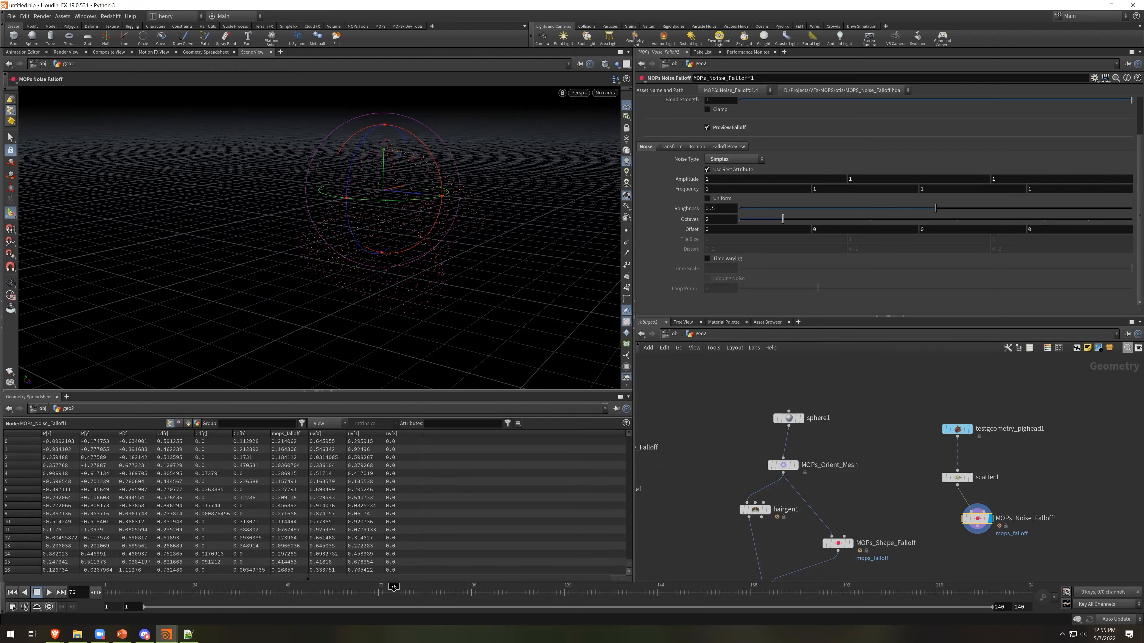
left_click(823, 230)
type("-@T")
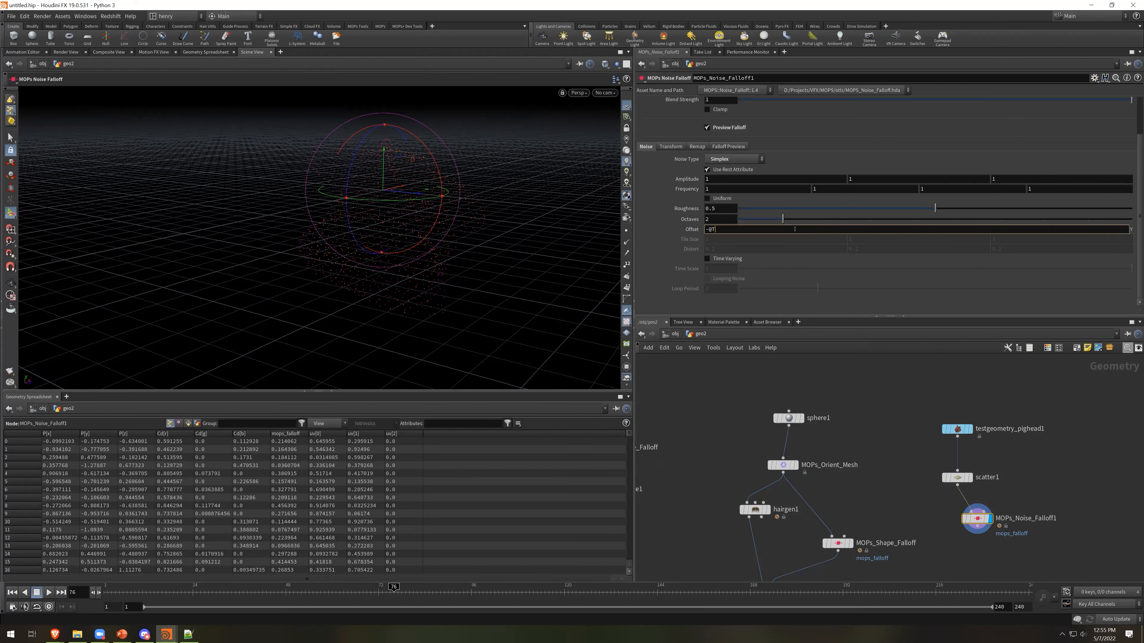
type("ime")
key("Return")
left_click_drag(140, 592, 109, 591)
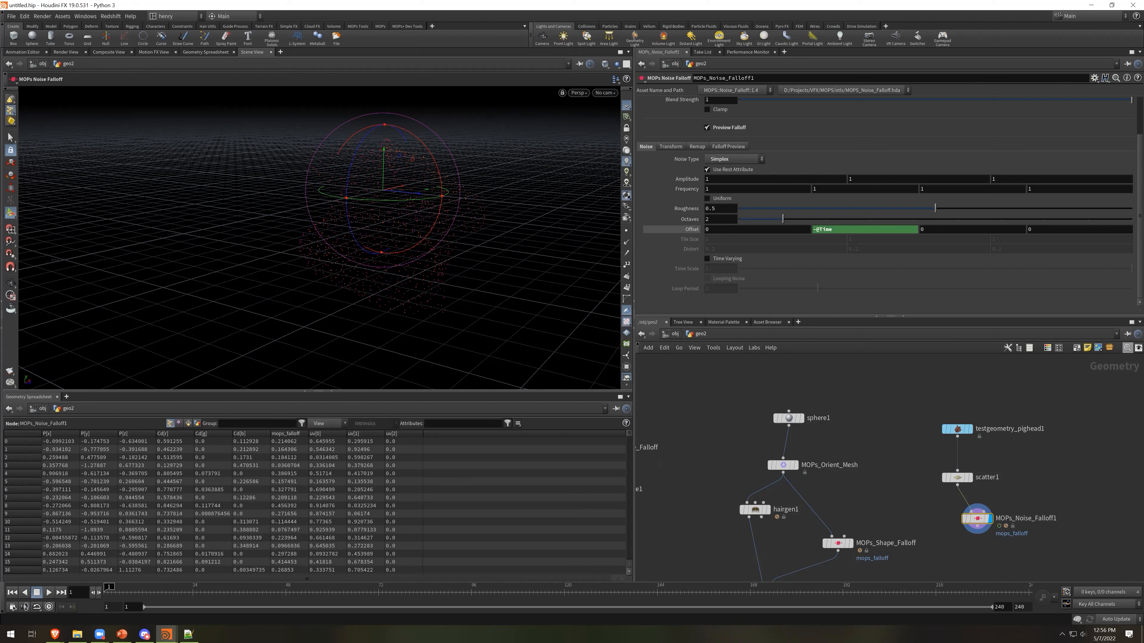
middle_click_drag(671, 189, 698, 196)
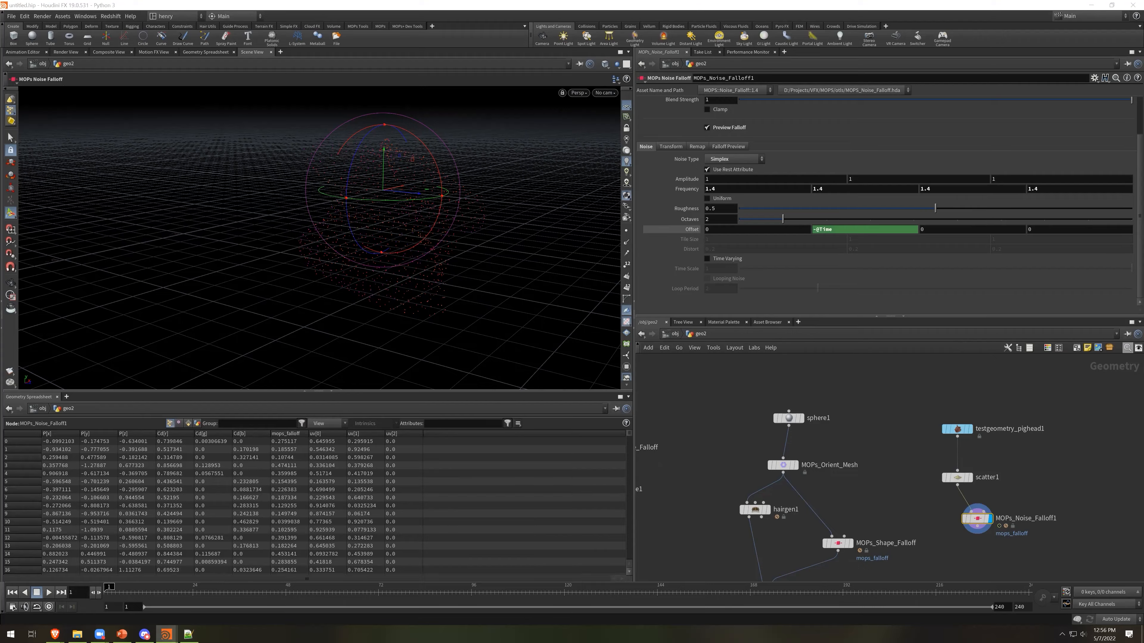
Raise the Input Min of the noise falloff's Remap fit to about 0.5 and check it over the timeline
left_click(696, 147)
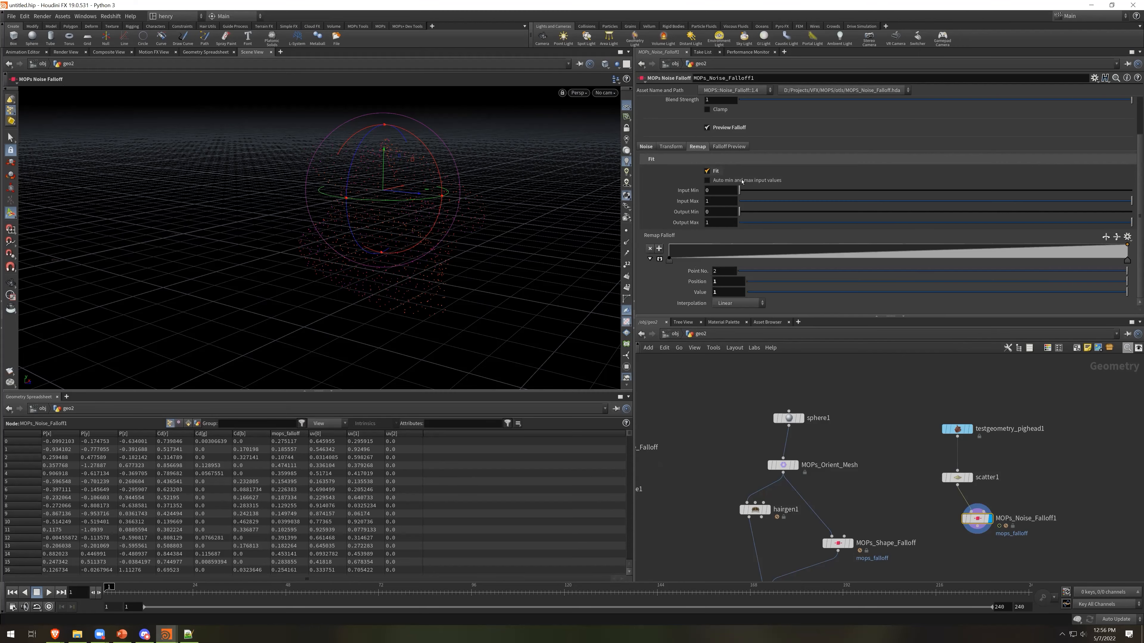
left_click_drag(761, 192, 936, 197)
mouse_move(110, 606)
left_mouse_down()
mouse_move(398, 608)
mouse_move(100, 596)
left_mouse_up()
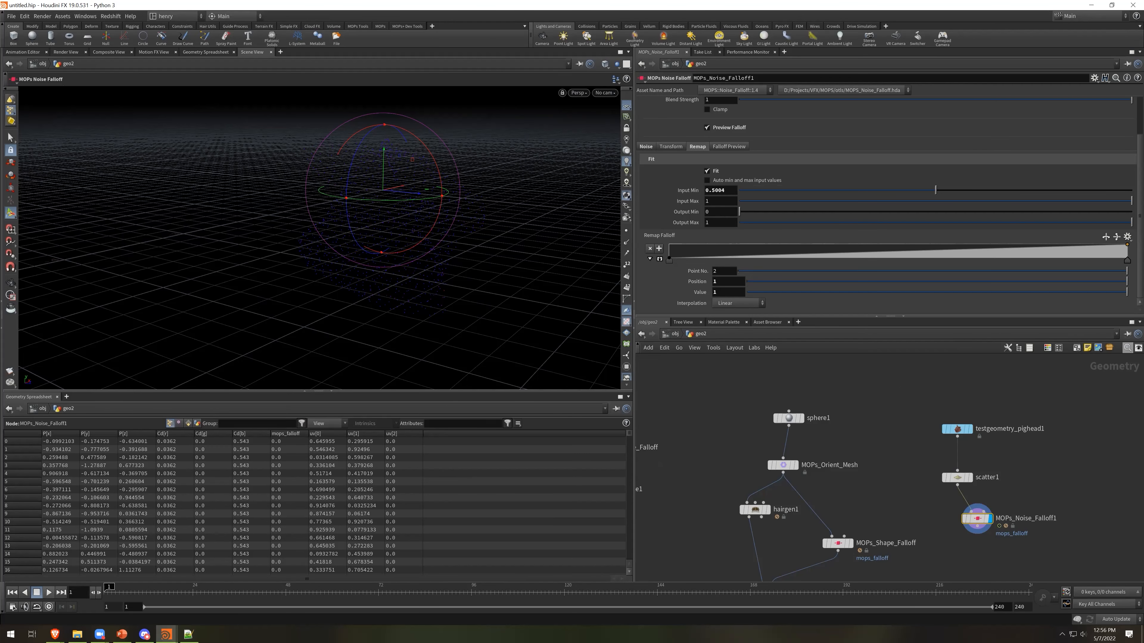
Add a Blast node below MOPs_Noise_Falloff1, connect it to the falloff and display it
middle_click_drag(1009, 558, 1007, 530)
key("Tab")
type("blast")
key("Return")
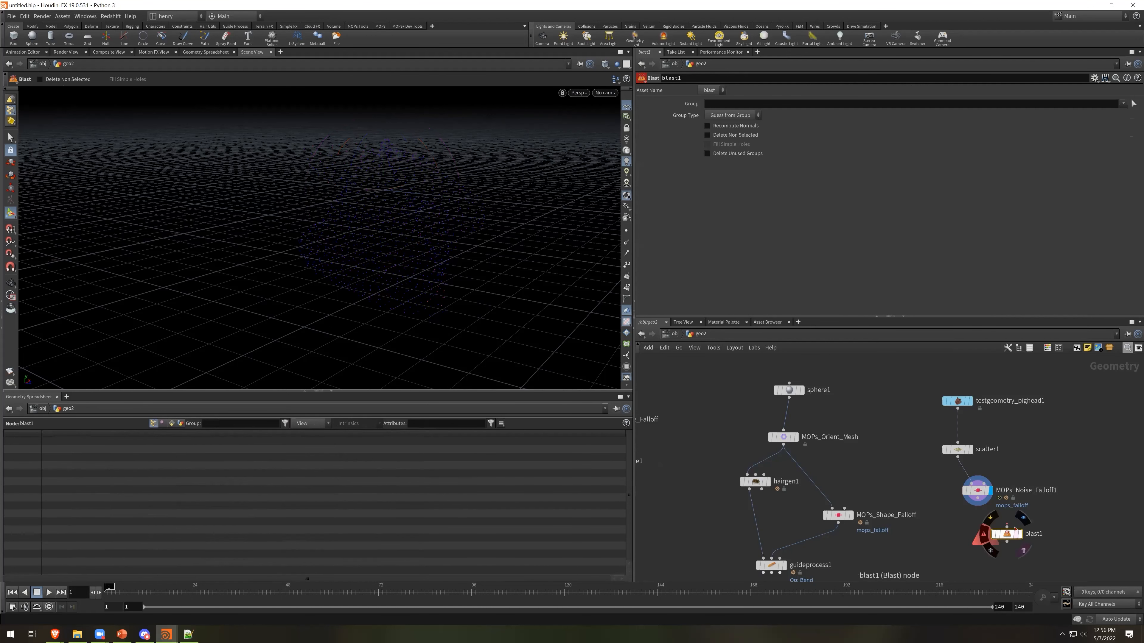
left_click(1017, 531)
left_click(1018, 533)
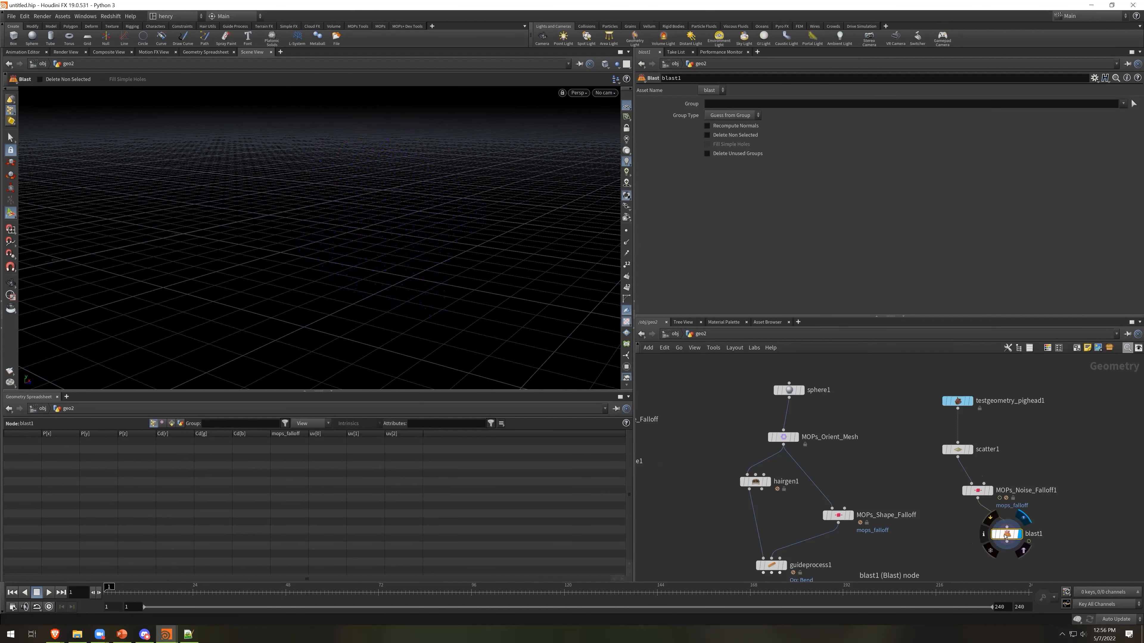
left_click_drag(1007, 533, 989, 535)
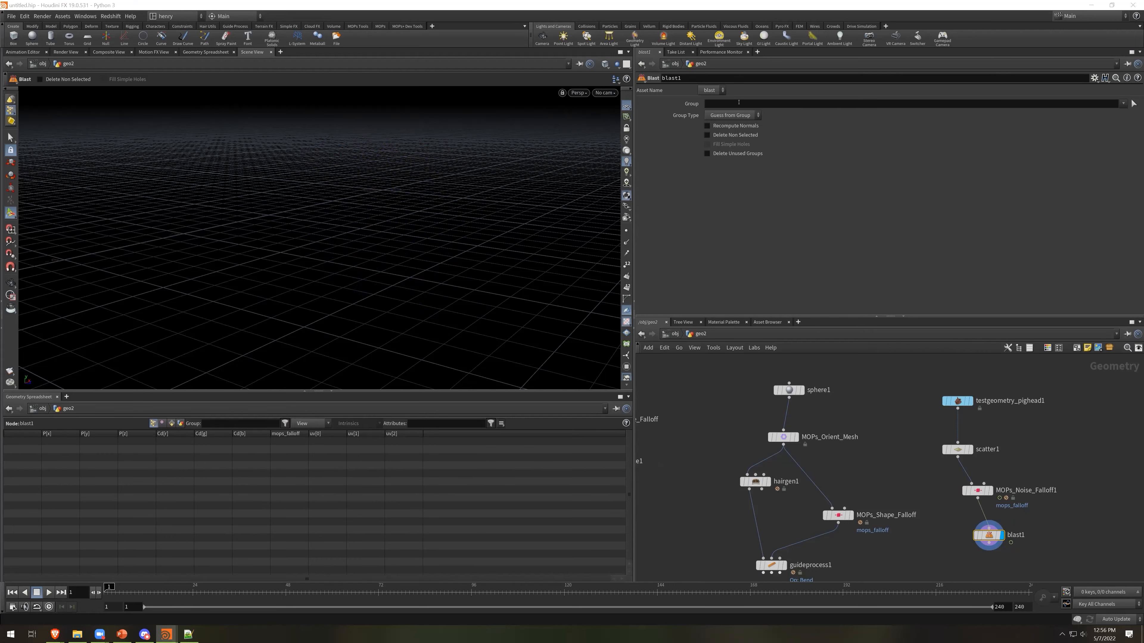
left_click(752, 103)
type("@mops_falloff<0.01")
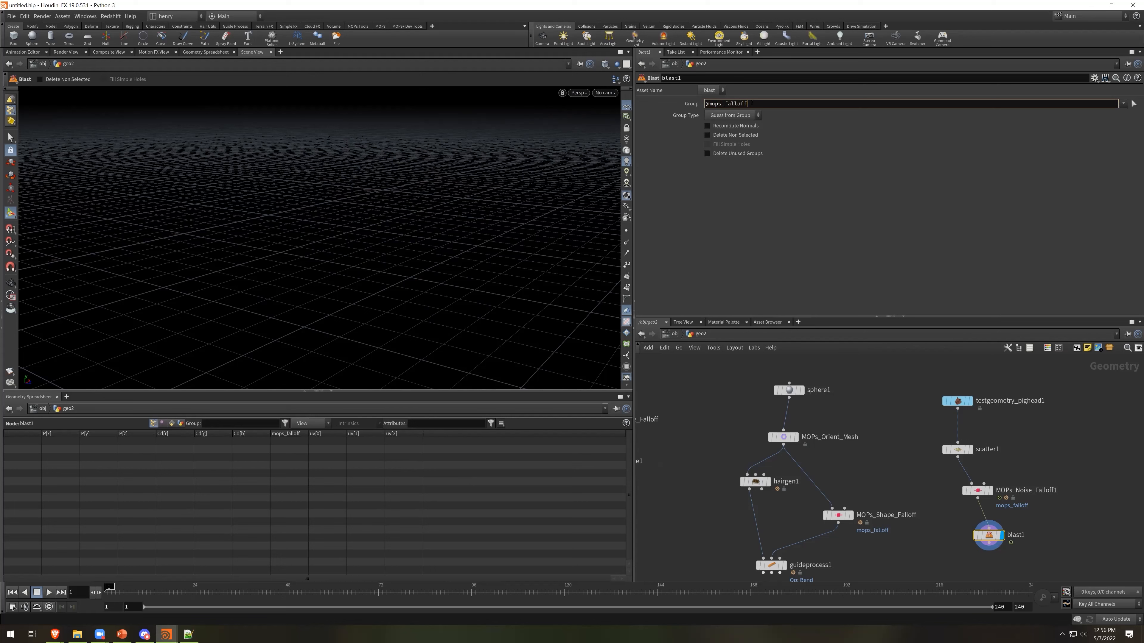
left_click(737, 120)
left_click(730, 144)
left_click_drag(988, 536, 975, 536)
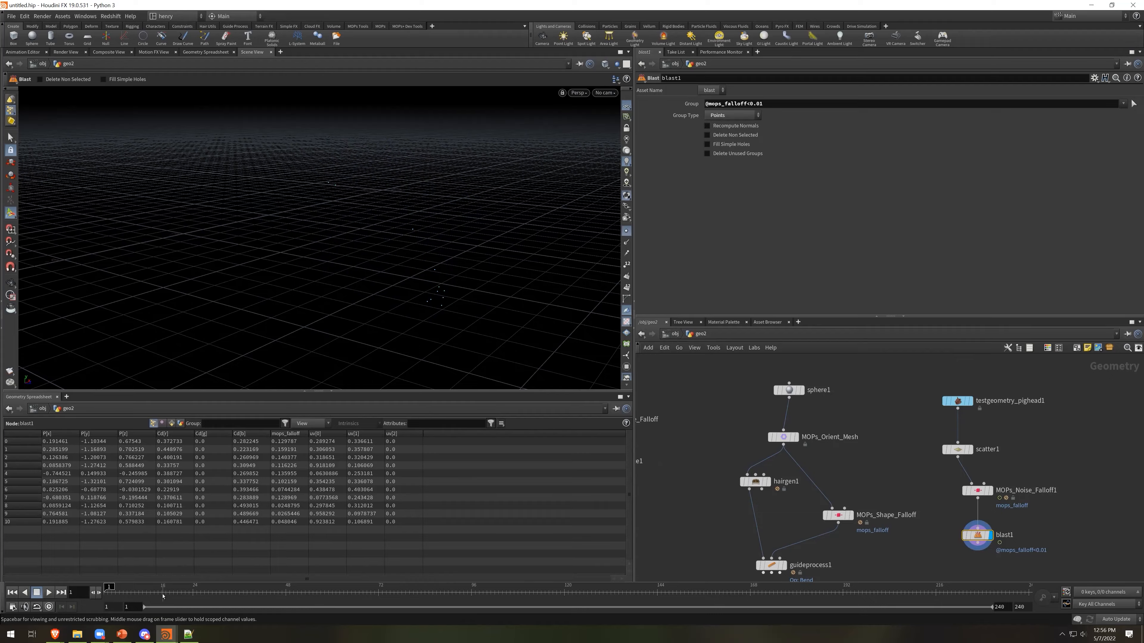
left_click_drag(110, 592, 53, 634)
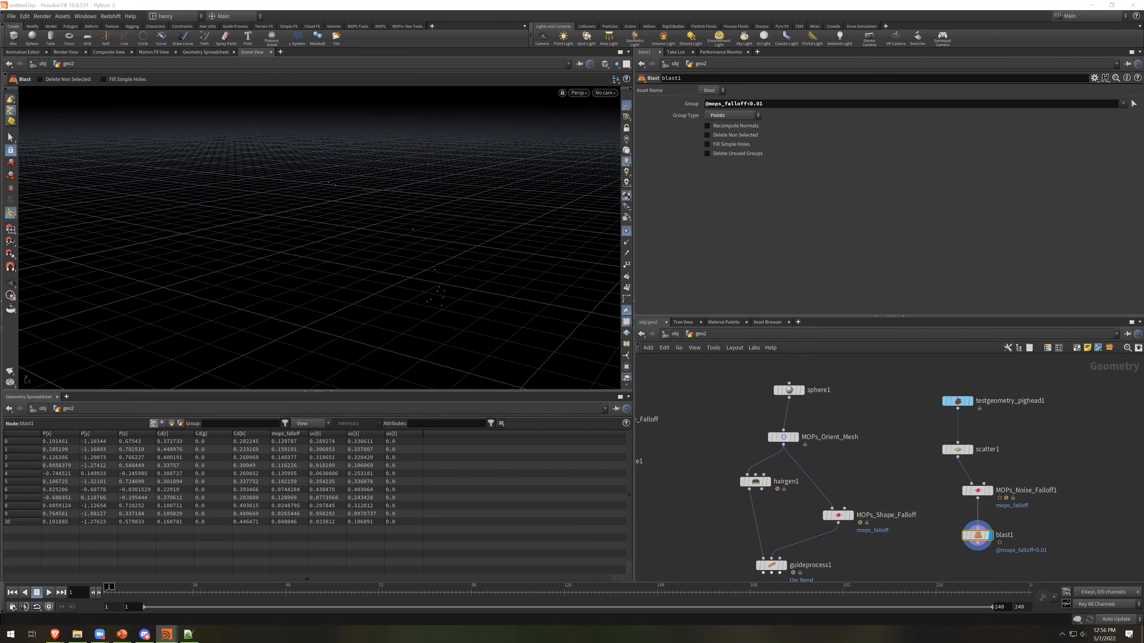
Add a DOP Network node below blast1 and wire blast1 into its first input
middle_click_drag(1046, 567, 1047, 511)
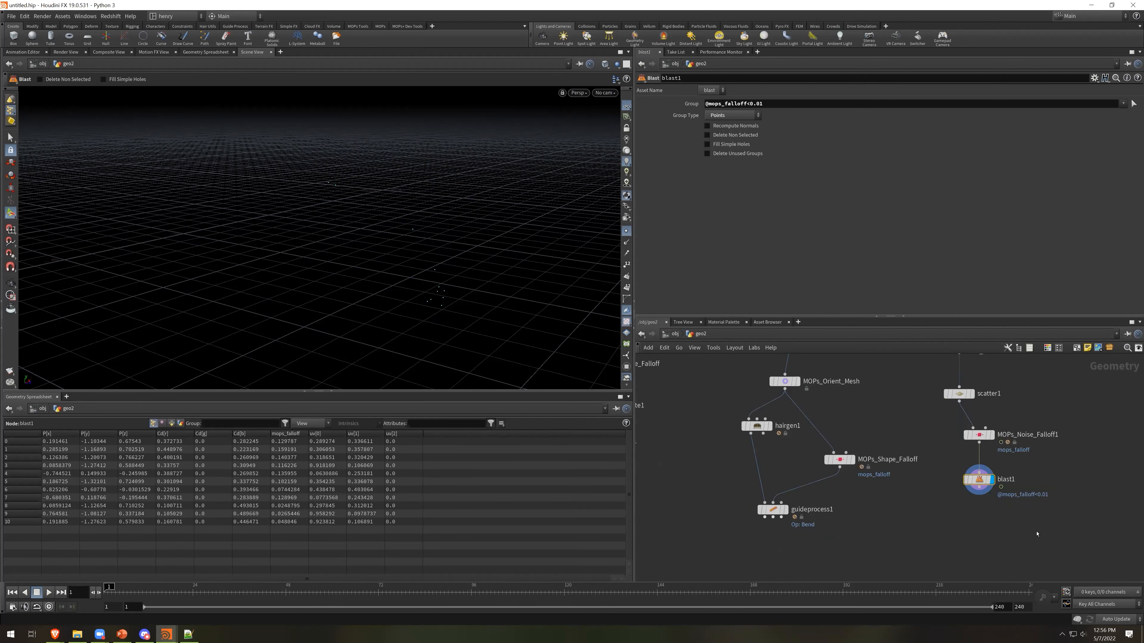
key("Tab")
type("dopnet")
key("Return")
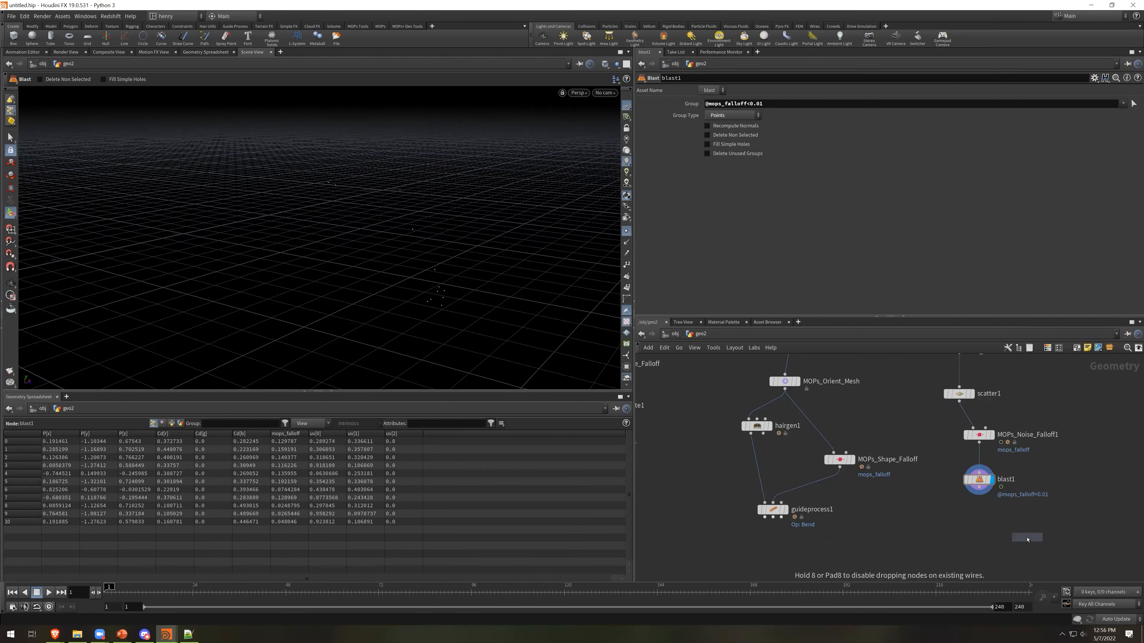
left_click(1027, 540)
left_click_drag(979, 487, 1017, 529)
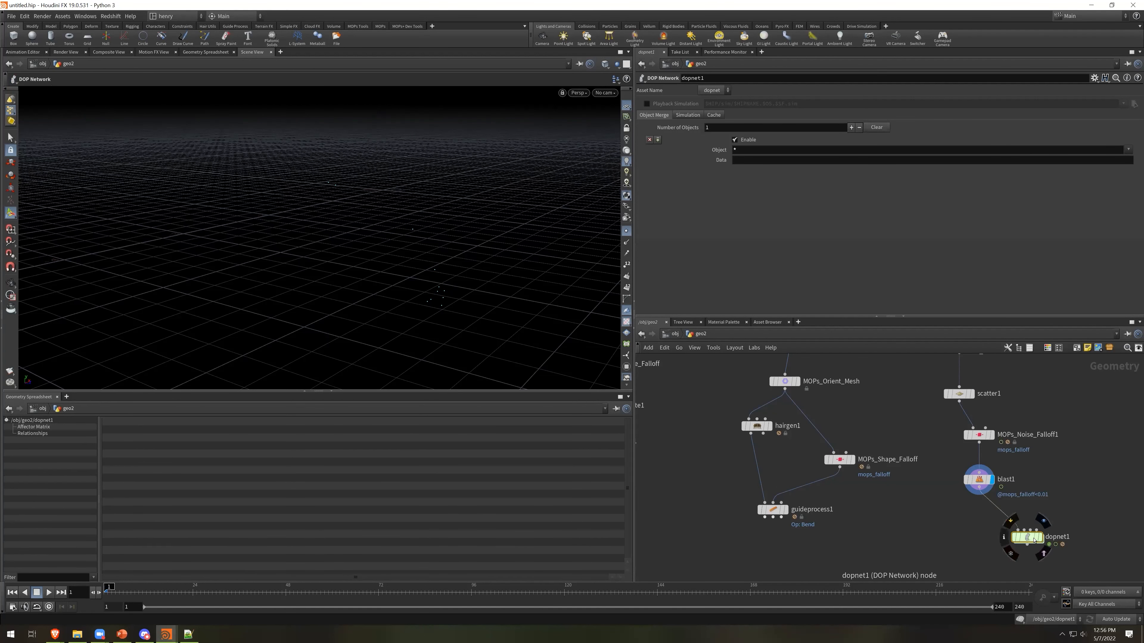
Enter dopnet1 and add a POP Object node above the output node
double_click(1035, 537)
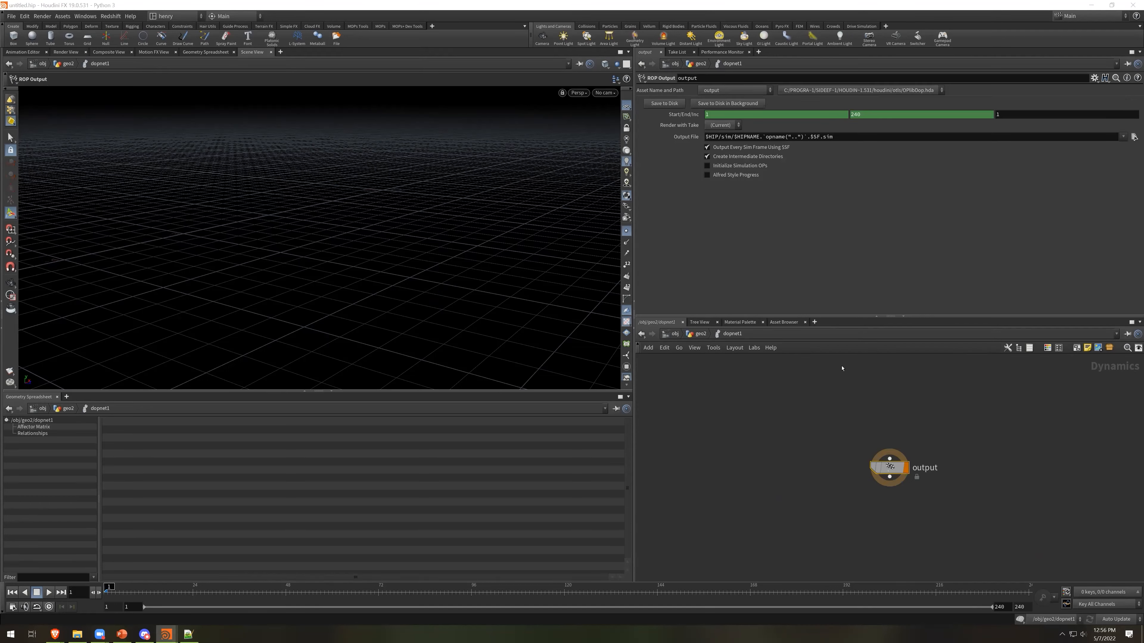
key("Tab")
type("popobj")
key("Return")
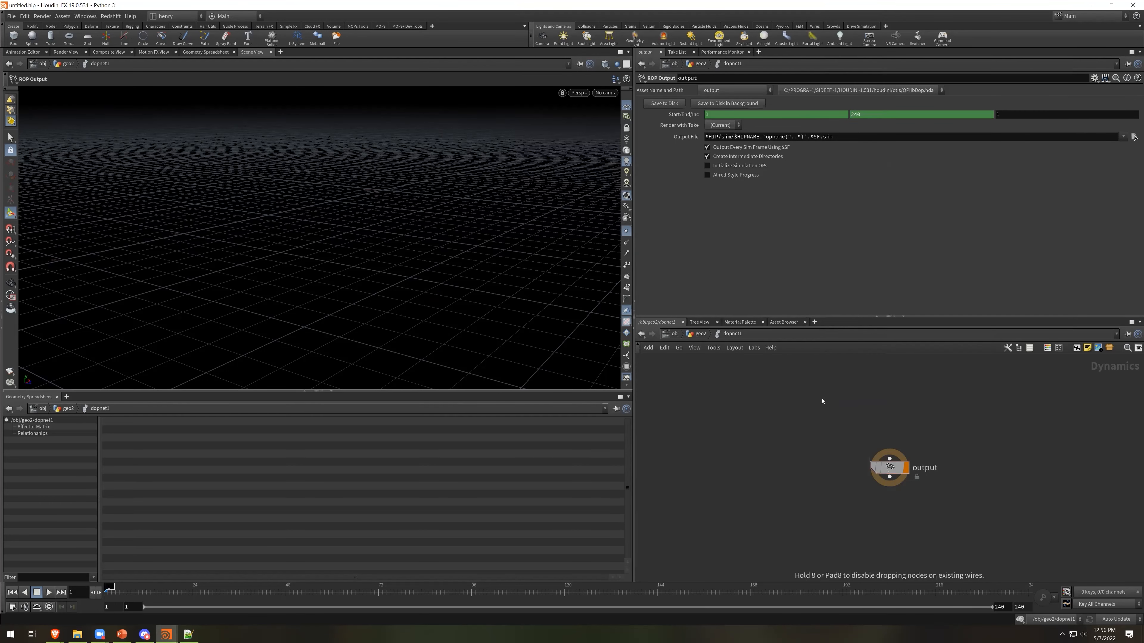
left_click(823, 401)
Add a POP Source node beside popobject1, above the output node
key("Tab")
type("popsol")
key("Return")
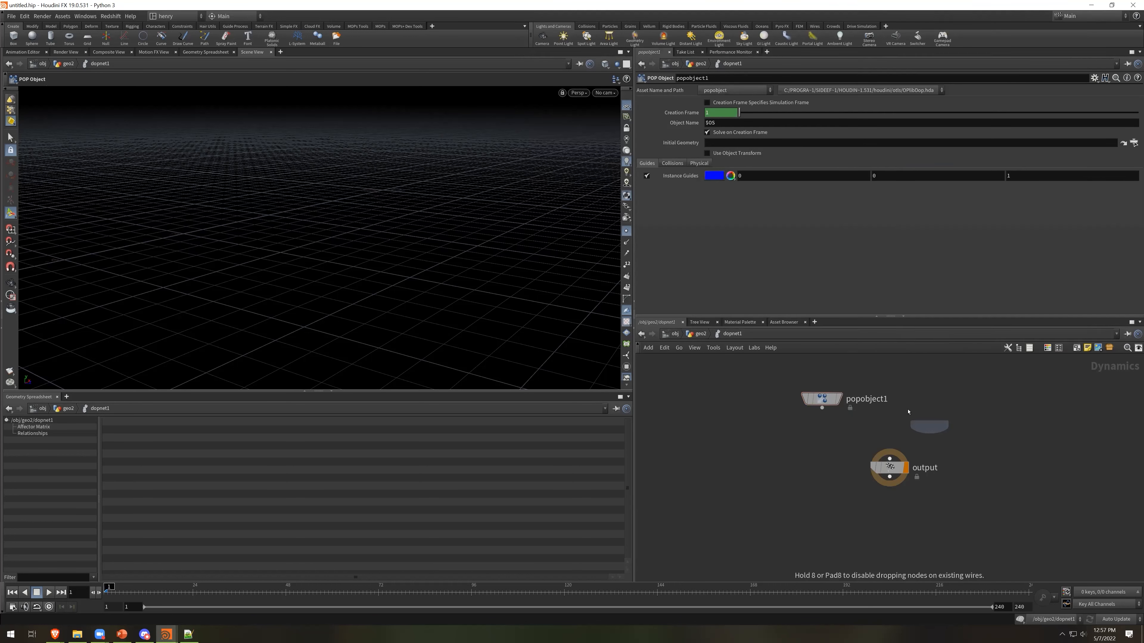
left_click(938, 420)
left_click(890, 477)
key("Escape")
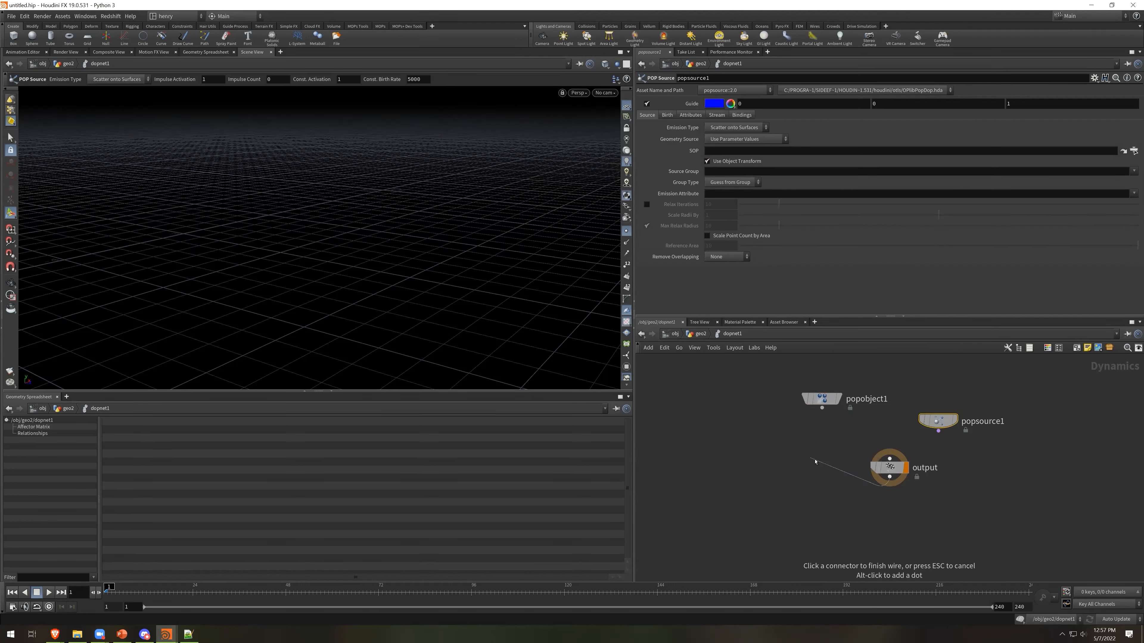
Set popsource1 to emit from All Points with Use First Context Geometry as its geometry source
left_click(731, 129)
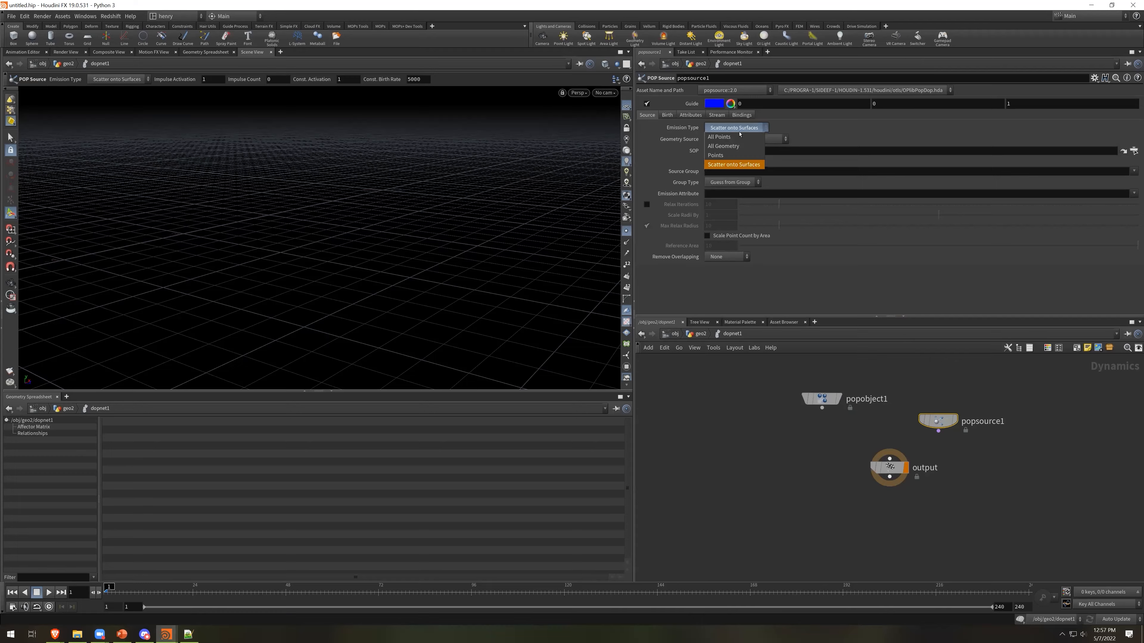
left_click(730, 137)
left_click(743, 139)
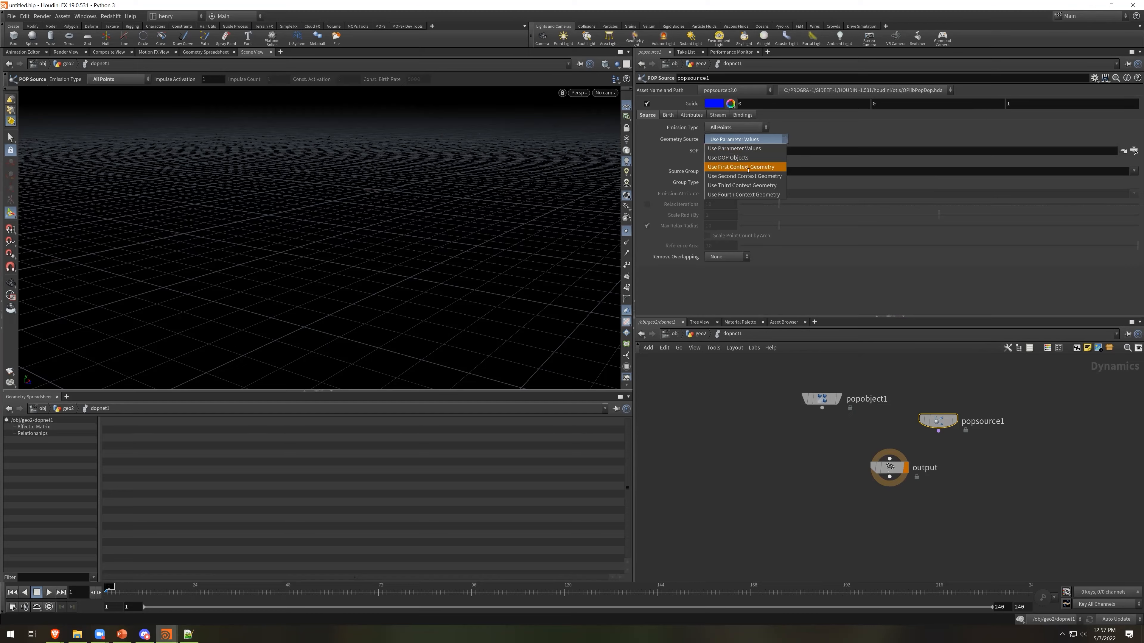
left_click(748, 167)
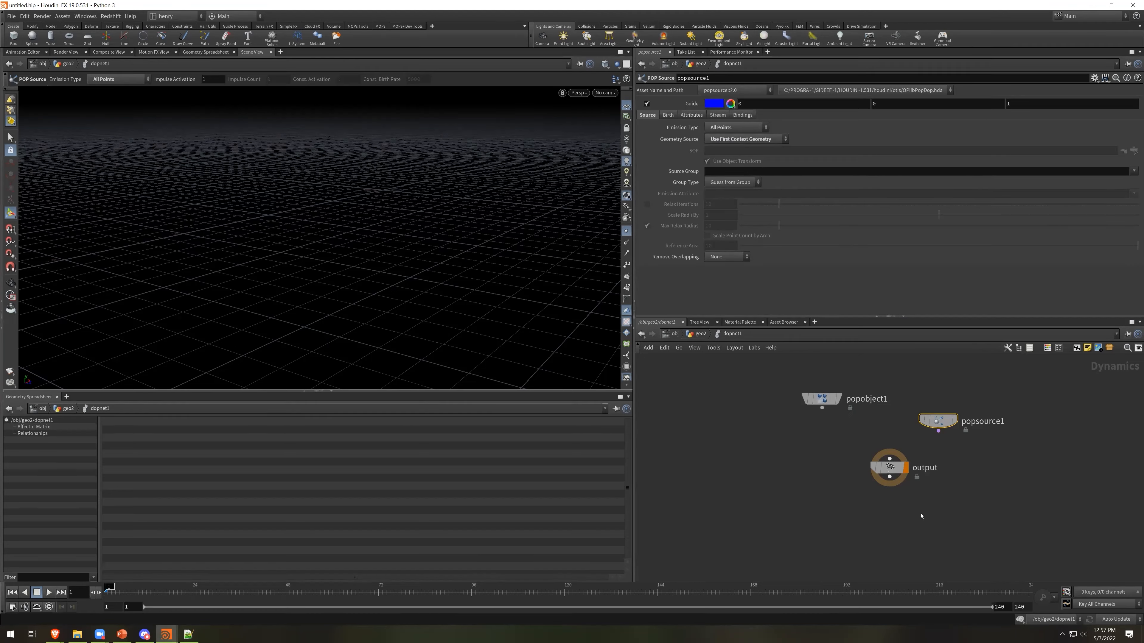
Move the output node lower and add a POP Wind node wired below popsource1
mouse_move(872, 462)
left_click_drag(889, 467, 845, 542)
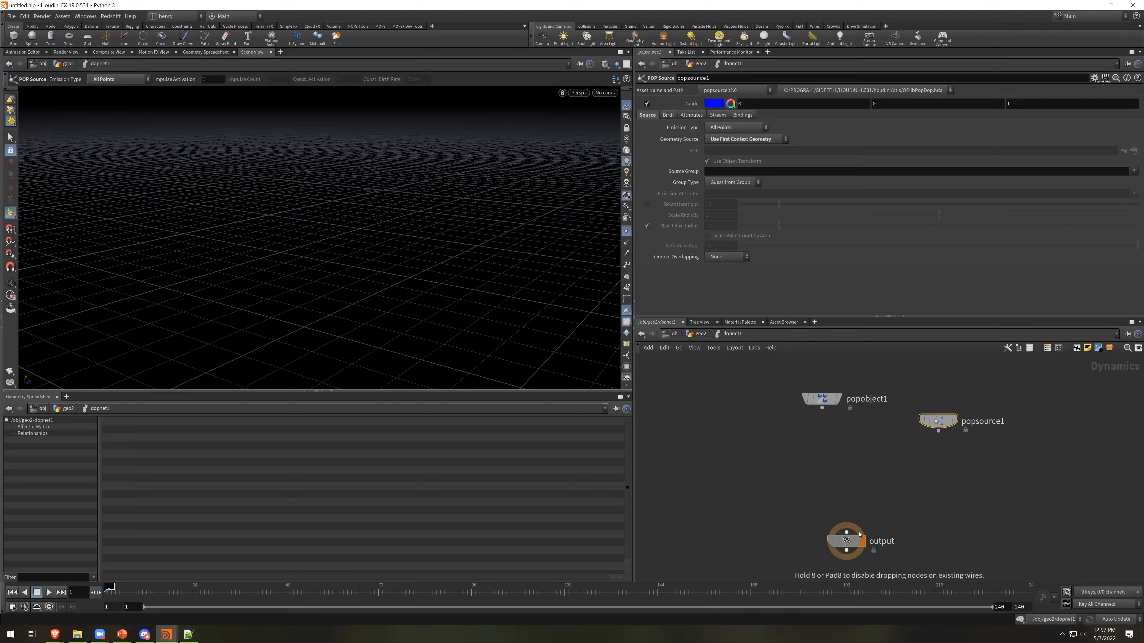
key("Tab")
type("pop")
mouse_move(897, 495)
type("wind")
key("Return")
left_click(897, 495)
left_click_drag(902, 496, 939, 435)
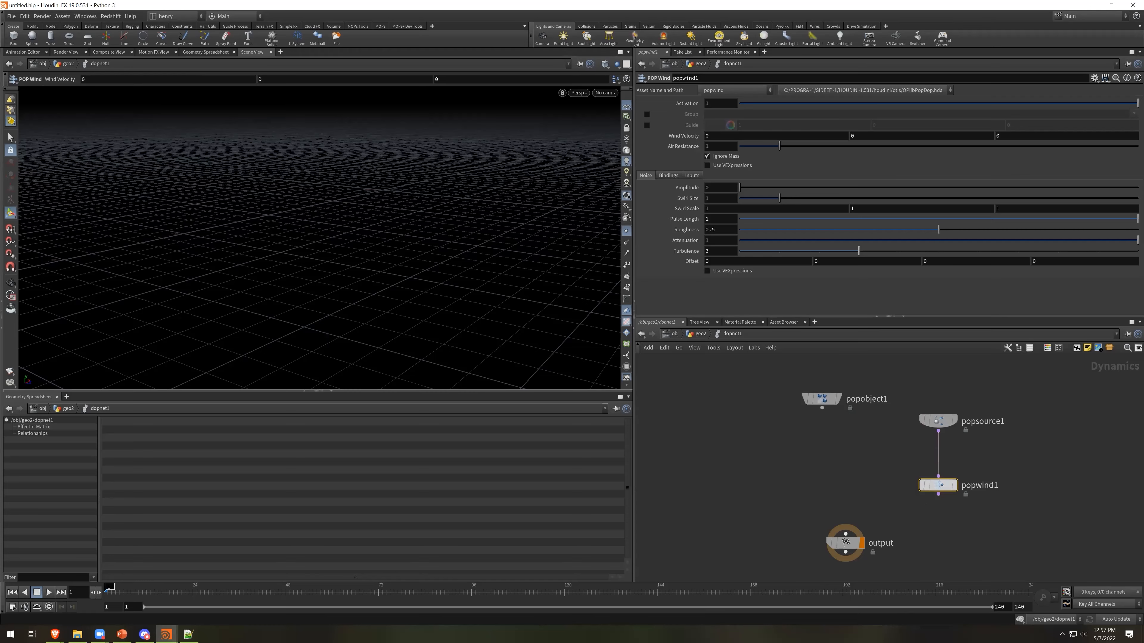
Set popwind1's Y wind velocity to 0.7, air resistance to 5 and noise amplitude to 0.5
key("Tab")
left_click(874, 138)
type(".7")
left_click_drag(715, 146, 669, 146)
type("5")
key("Return")
double_click(707, 190)
type("0.5")
key("Return")
Add a POP Solver above output, wire popobject1 and popwind1 into it, and scrub the timeline back to frame 1
key("Tab")
type("popsol")
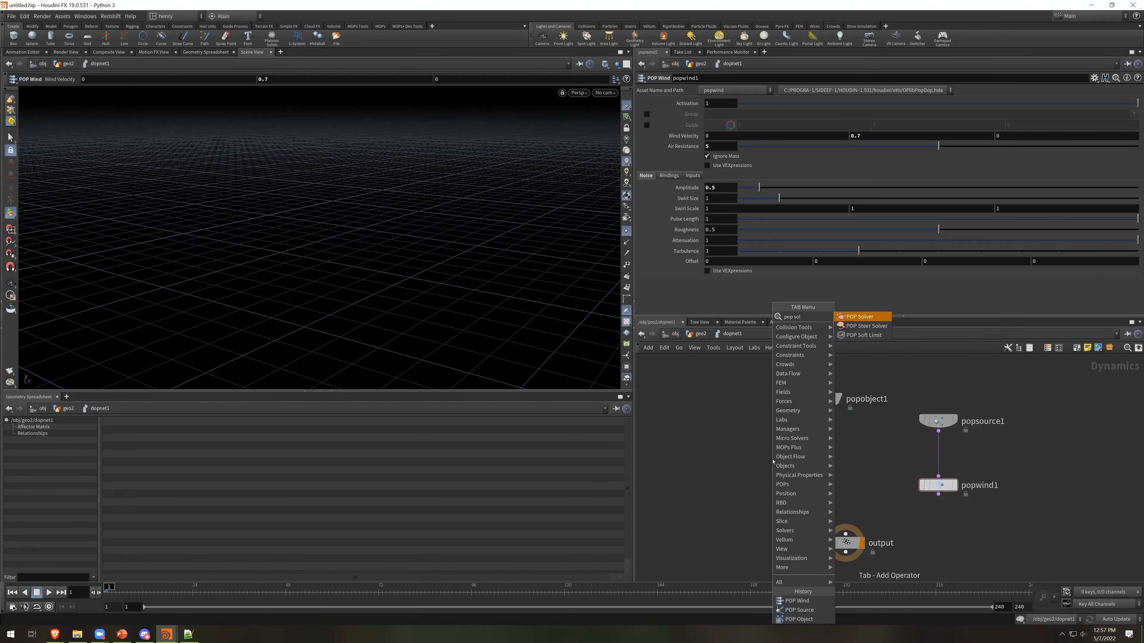
key("Return")
left_click(772, 460)
left_click_drag(773, 461, 829, 514)
left_click_drag(822, 407, 860, 542)
left_click_drag(938, 494, 849, 507)
left_click_drag(845, 552, 829, 561)
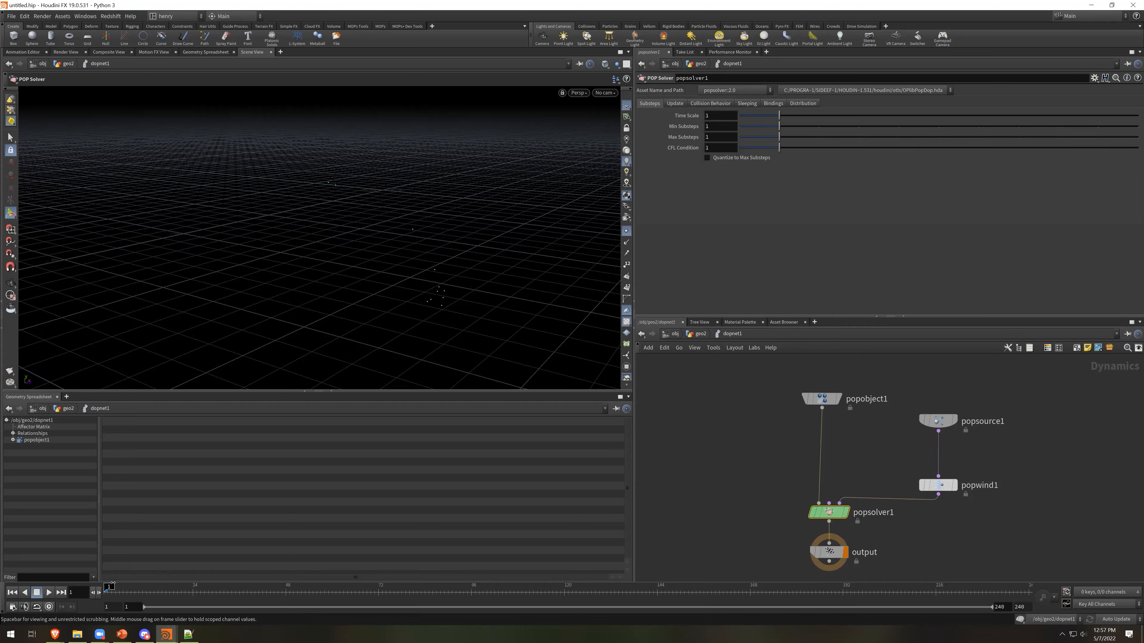
mouse_move(142, 587)
left_mouse_down()
mouse_move(679, 610)
mouse_move(1082, 588)
mouse_move(108, 589)
left_mouse_up()
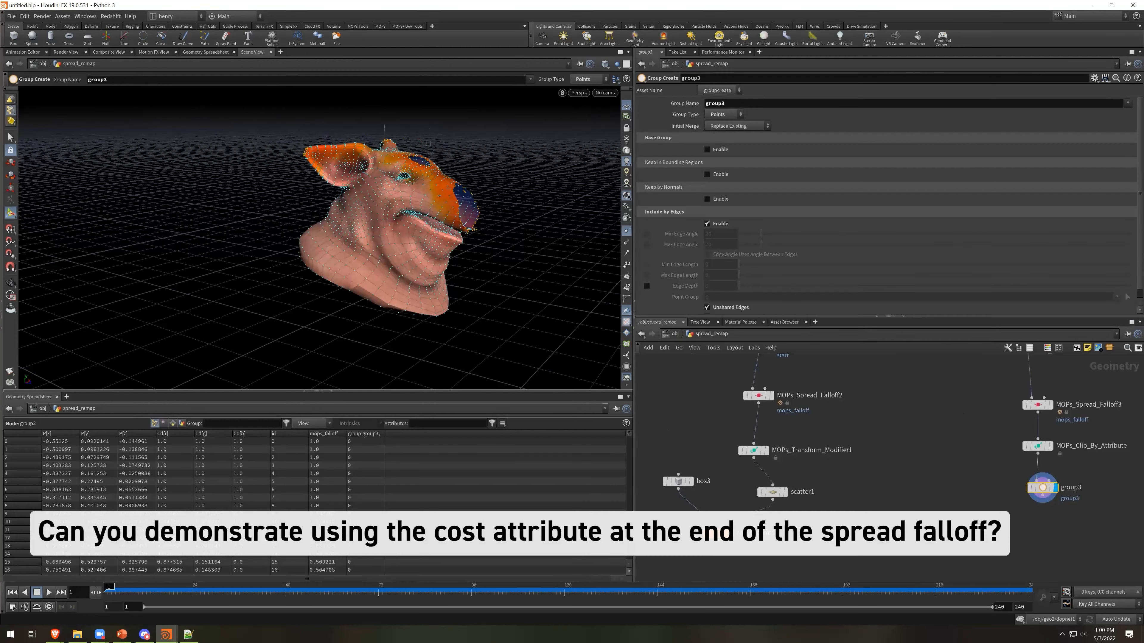
In the spread_remap network, move MOPs_Clip_By_Attribute and group3 lower and raise MOPs_Spread_Falloff3's Spread to about 1.216
middle_click_drag(925, 504, 837, 537)
left_click(950, 438)
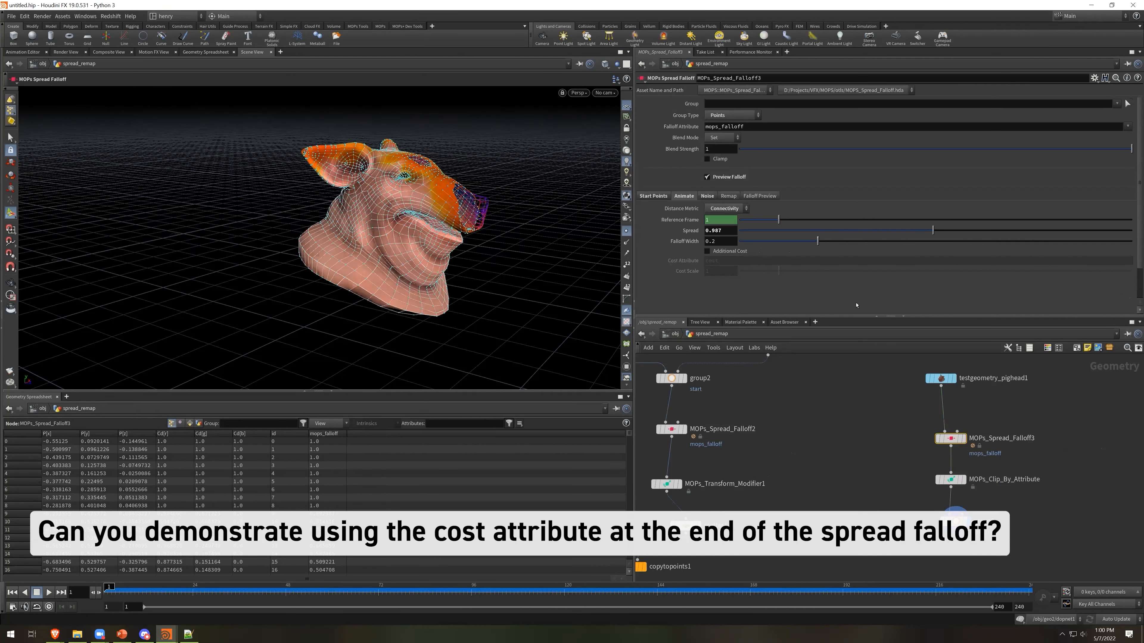
mouse_move(715, 254)
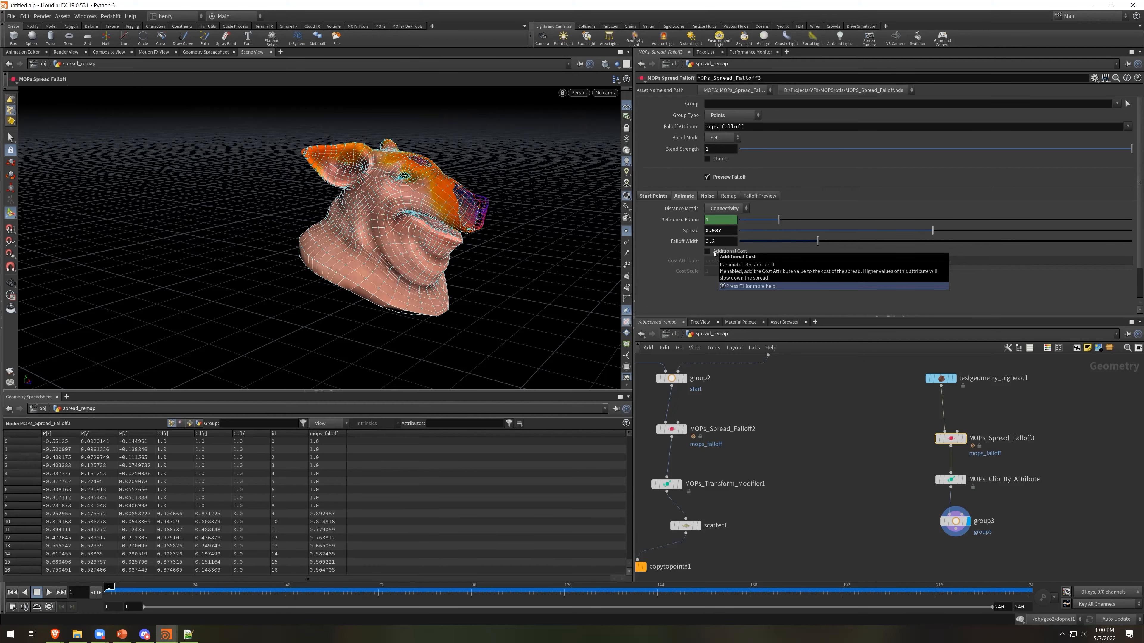
middle_click_drag(914, 494, 906, 482)
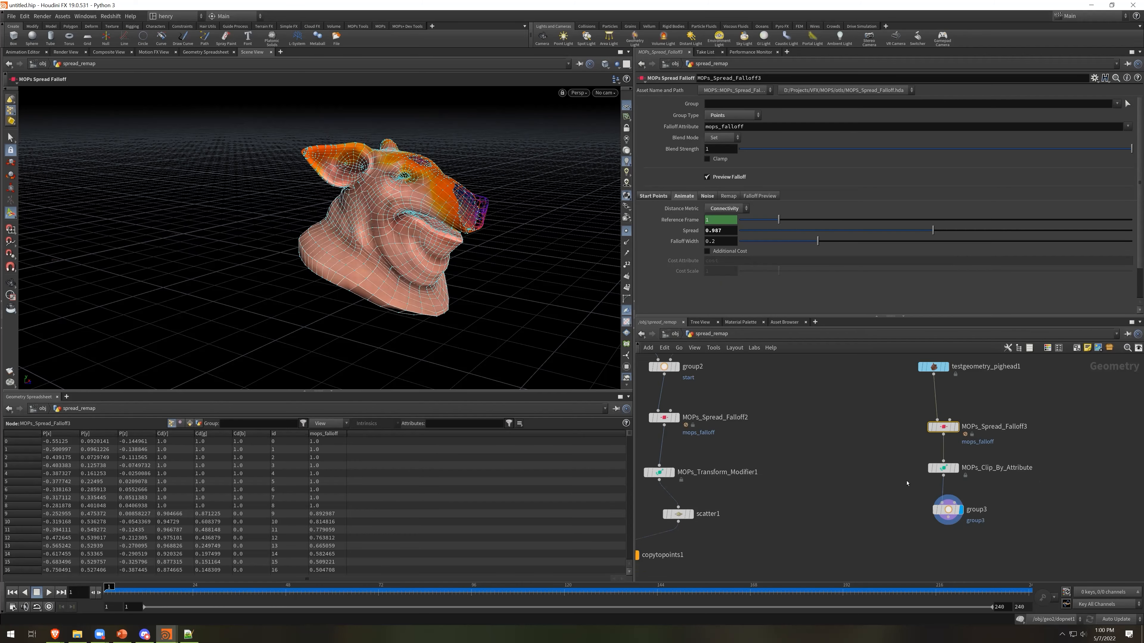
left_click_drag(946, 515, 935, 538)
left_click_drag(942, 468, 942, 483)
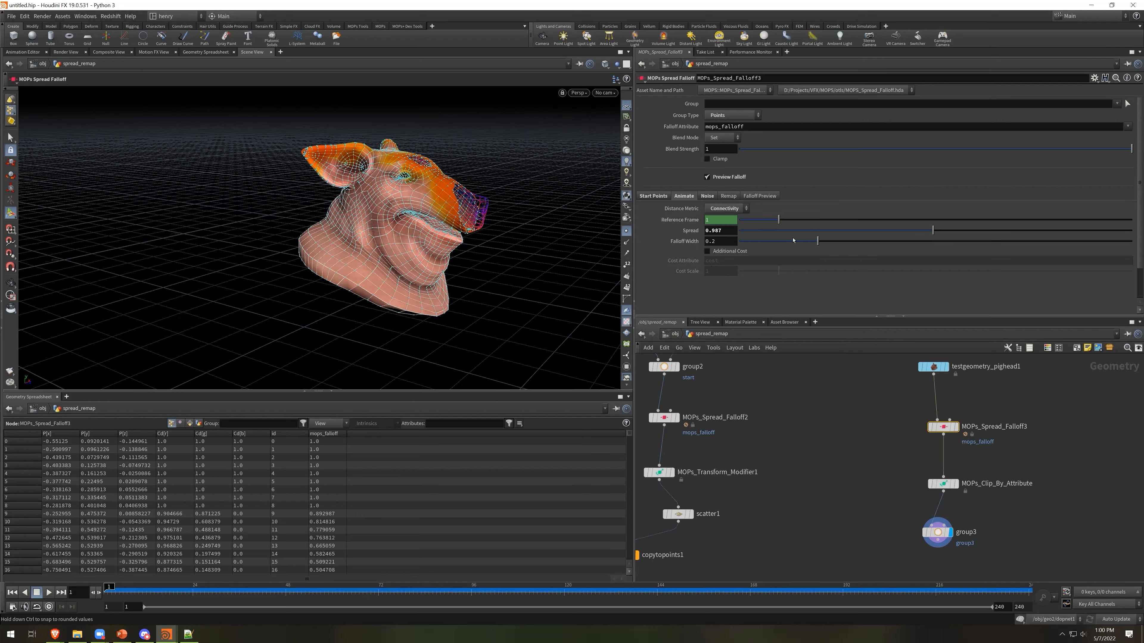
left_click_drag(932, 230, 979, 258)
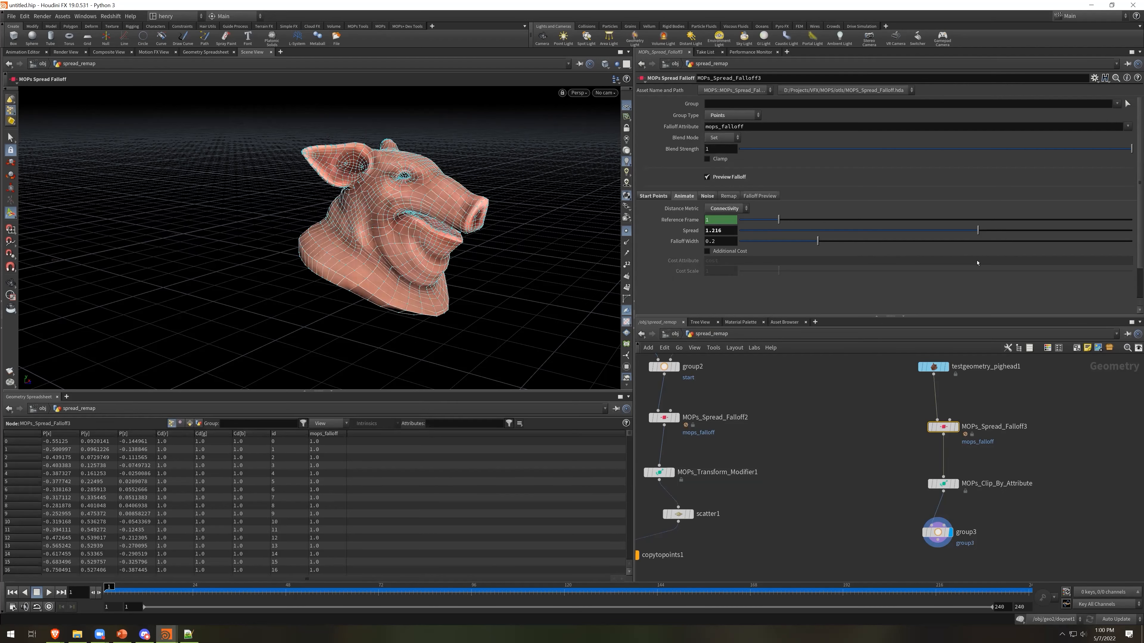
Insert a MOPs Shape Falloff node between testgeometry_pighead1 and MOPs_Spread_Falloff3
key("Tab")
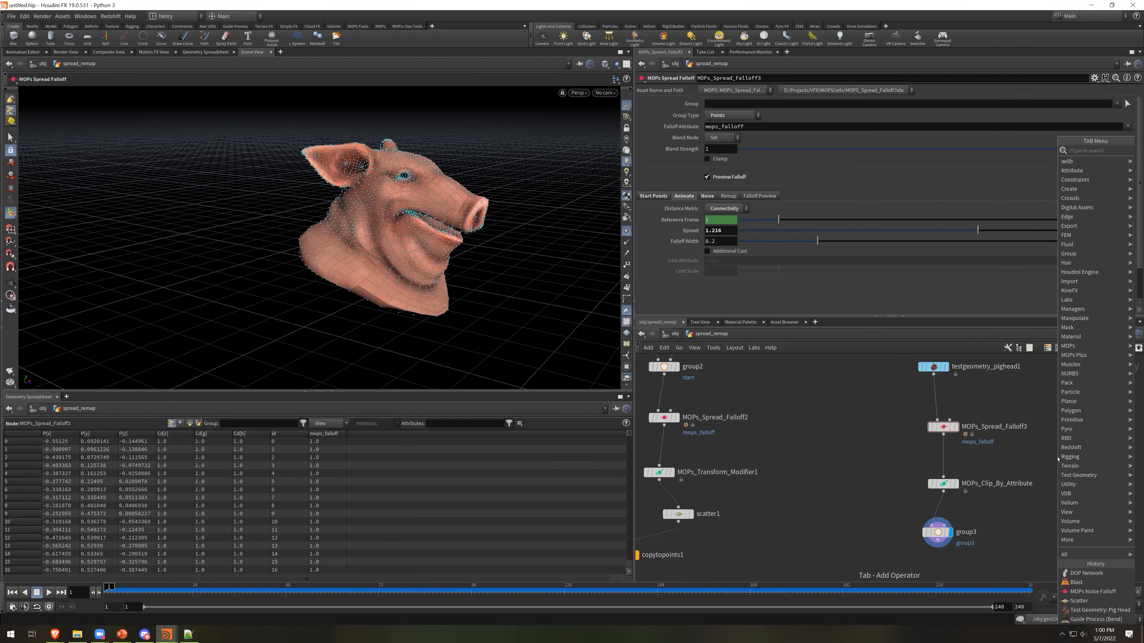
type("fall")
key("Down")
key("Down")
key("Down")
key("Down")
key("Down")
key("Down")
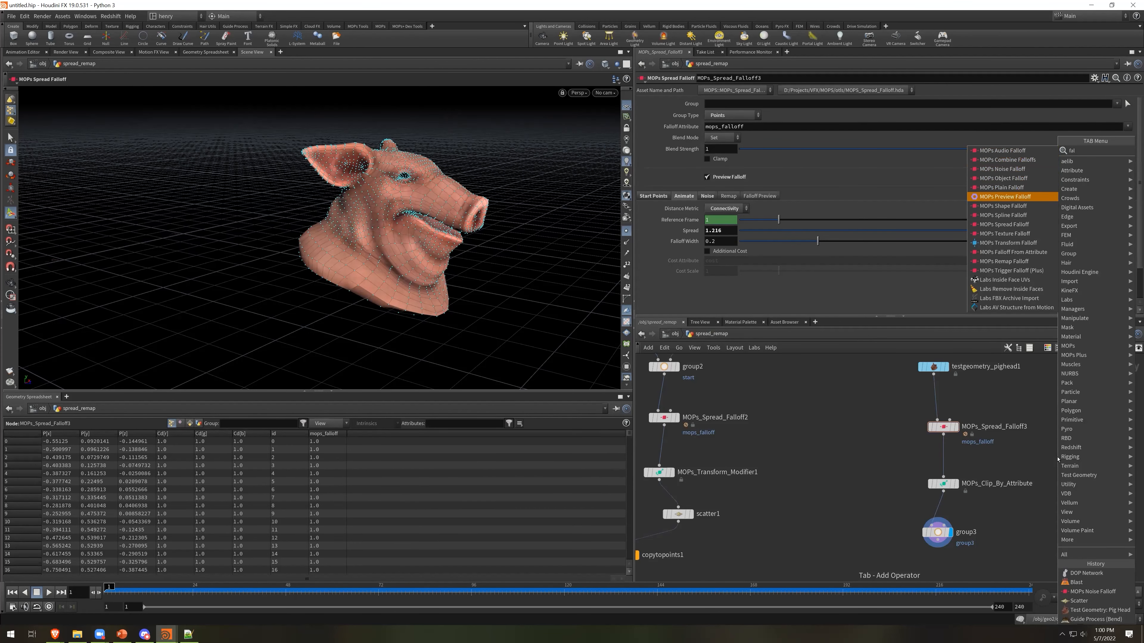
key("Return")
left_click(941, 394)
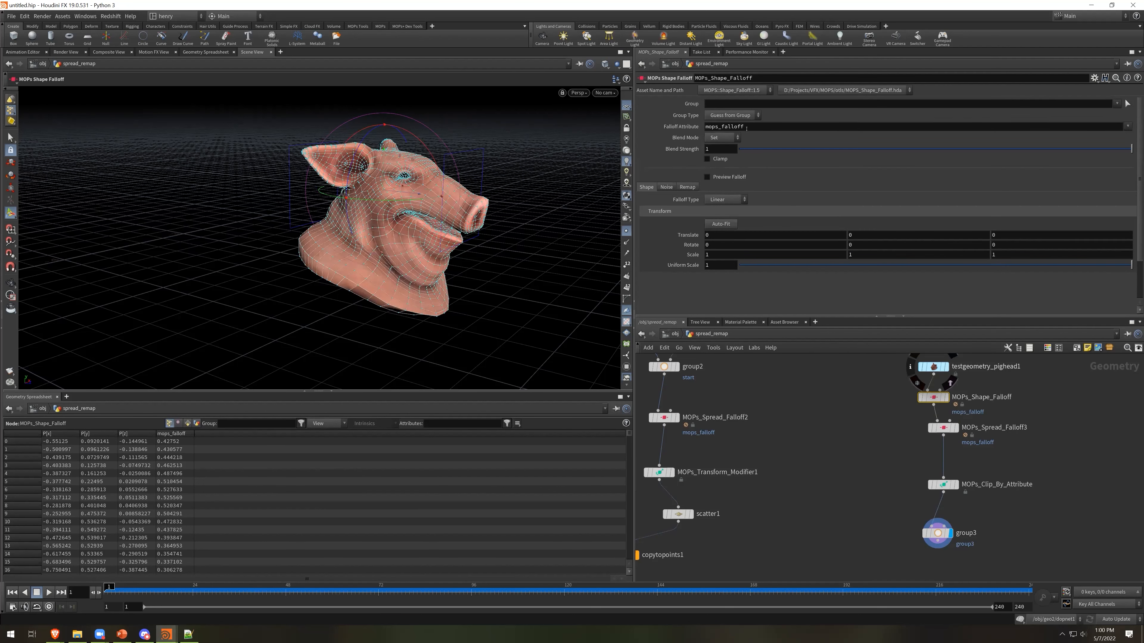
Name the shape falloff's attribute cost and display that node on the pig head
type("cost")
key("Return")
left_click(947, 400)
left_click_drag(261, 191, 340, 204, "alt")
left_click_drag(408, 226, 370, 252, "alt")
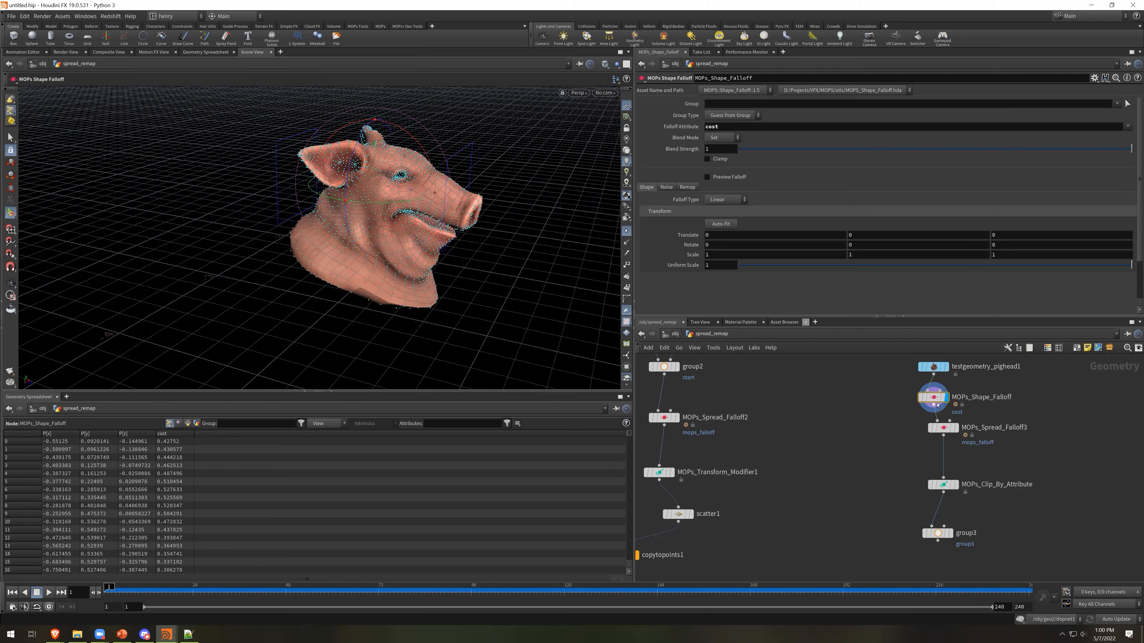
Display MOPs_Spread_Falloff3, enable Additional Cost from the cost attribute and set Cost Scale to 10
left_click(948, 430)
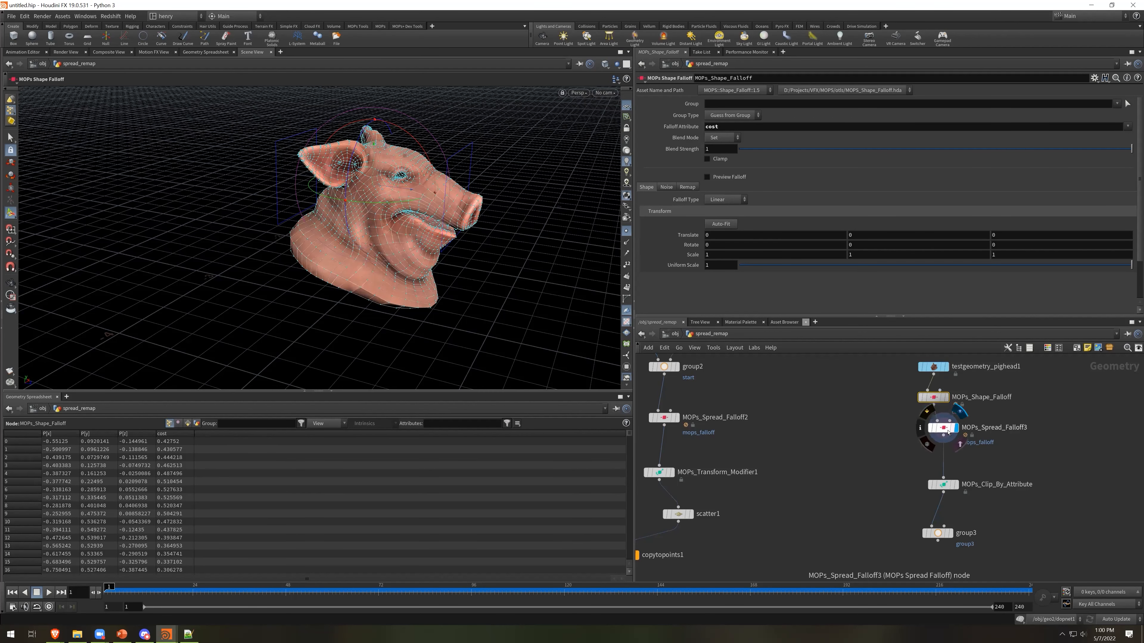
left_click(949, 432)
mouse_move(743, 253)
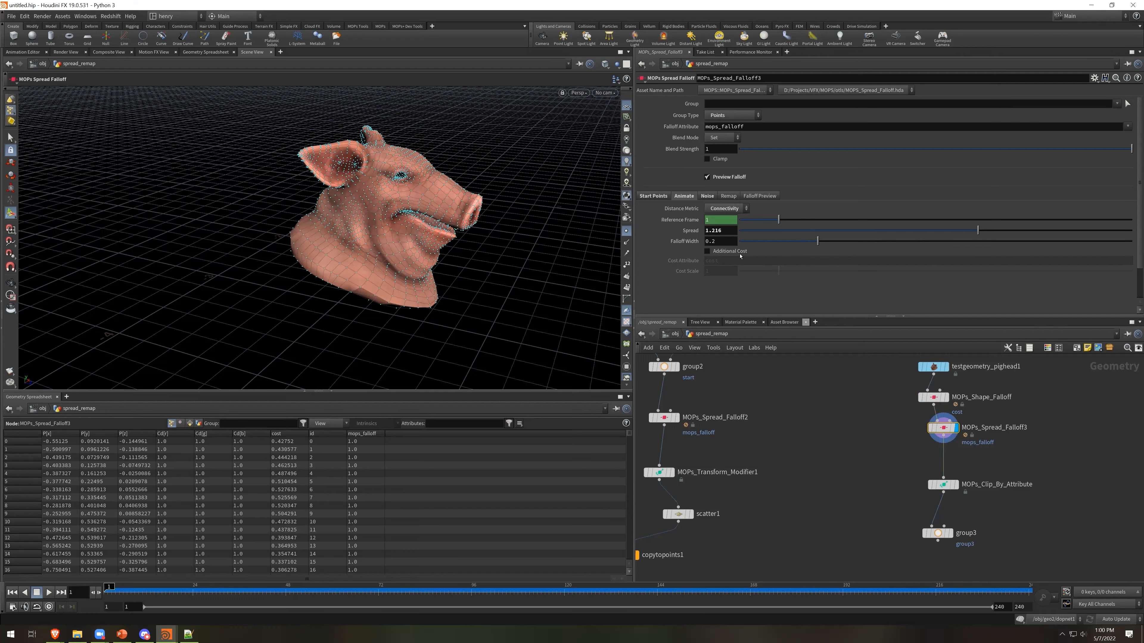
left_click(739, 254)
type("0")
key("Return")
mouse_move(945, 432)
mouse_move(935, 396)
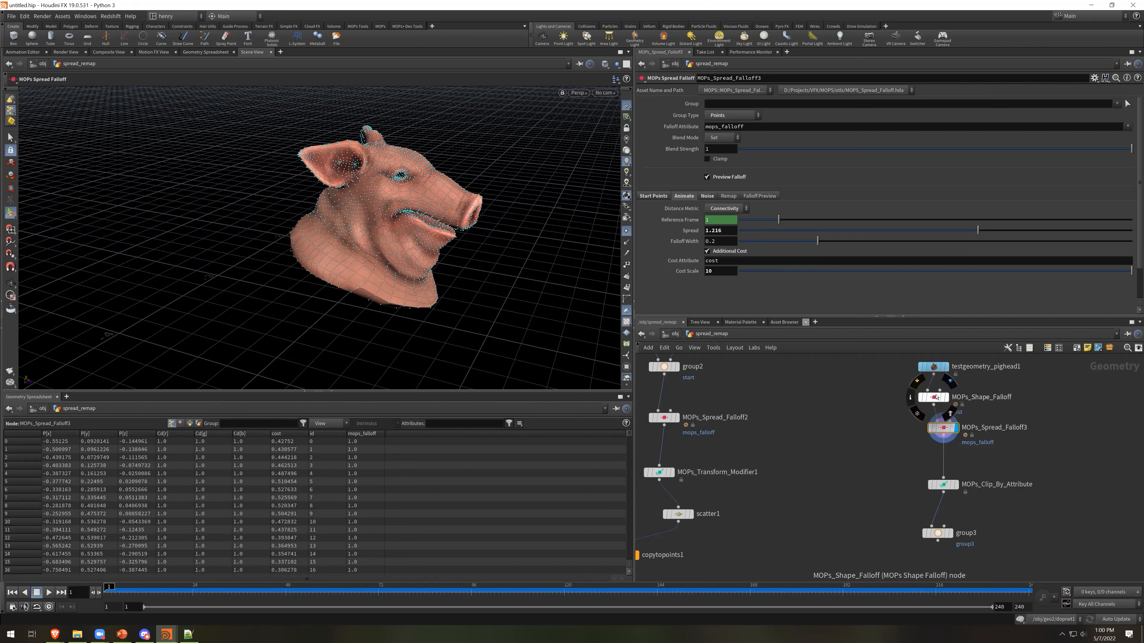
Lower MOPs_Spread_Falloff3's Spread to about 0.9 and set Cost Scale to 1
left_click_drag(975, 232, 918, 249)
key("BackSpace")
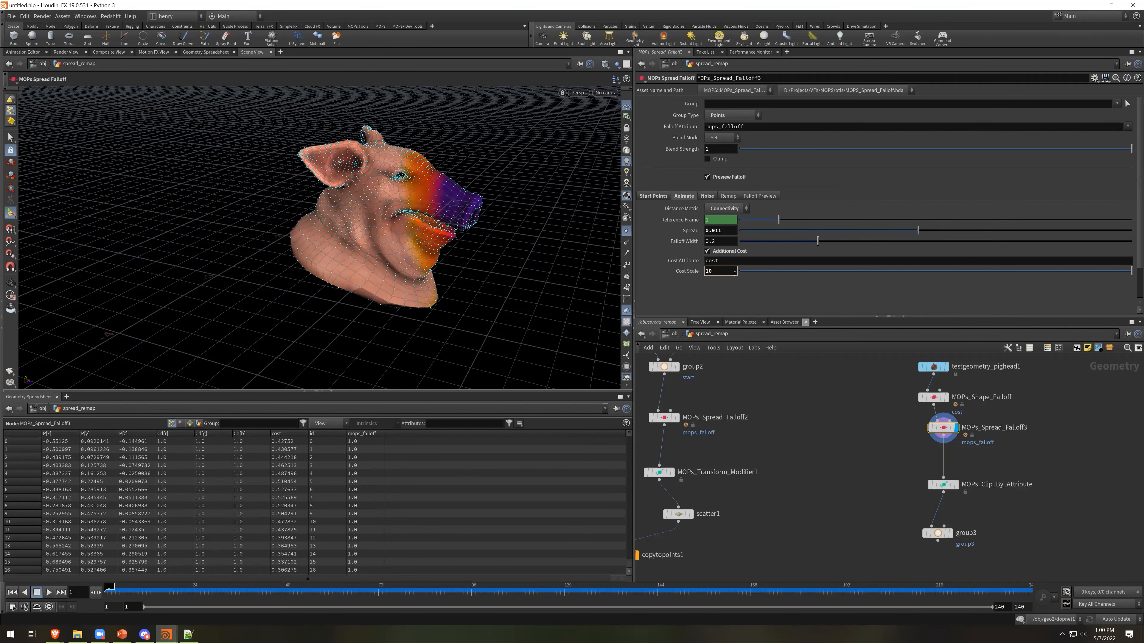
key("Return")
mouse_move(916, 245)
left_mouse_down()
mouse_move(797, 248)
mouse_move(917, 246)
left_mouse_up()
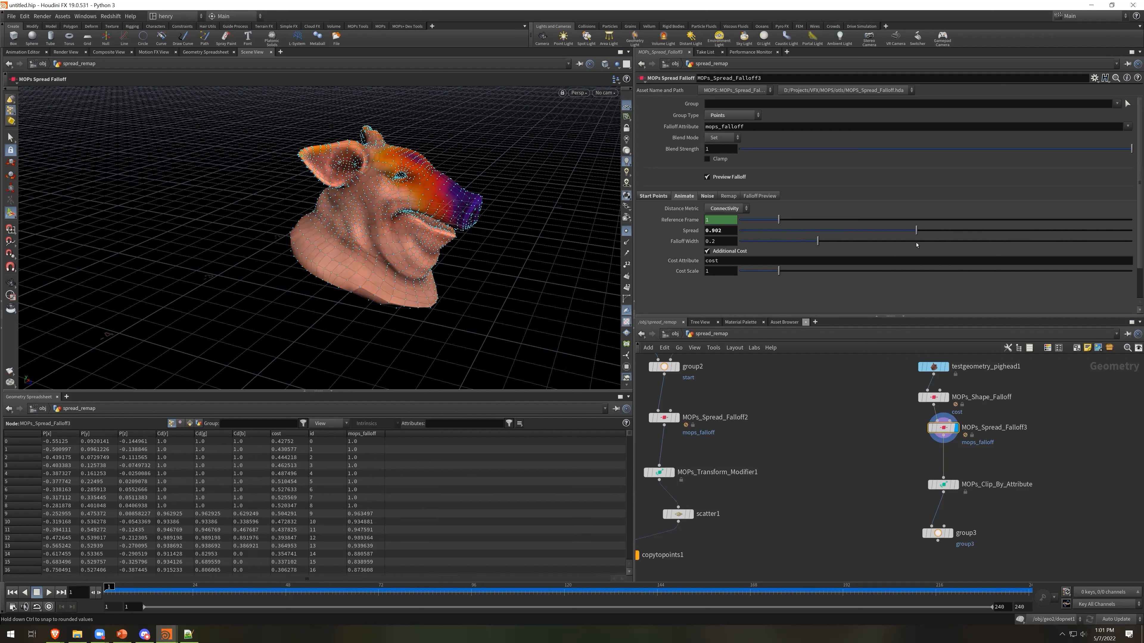